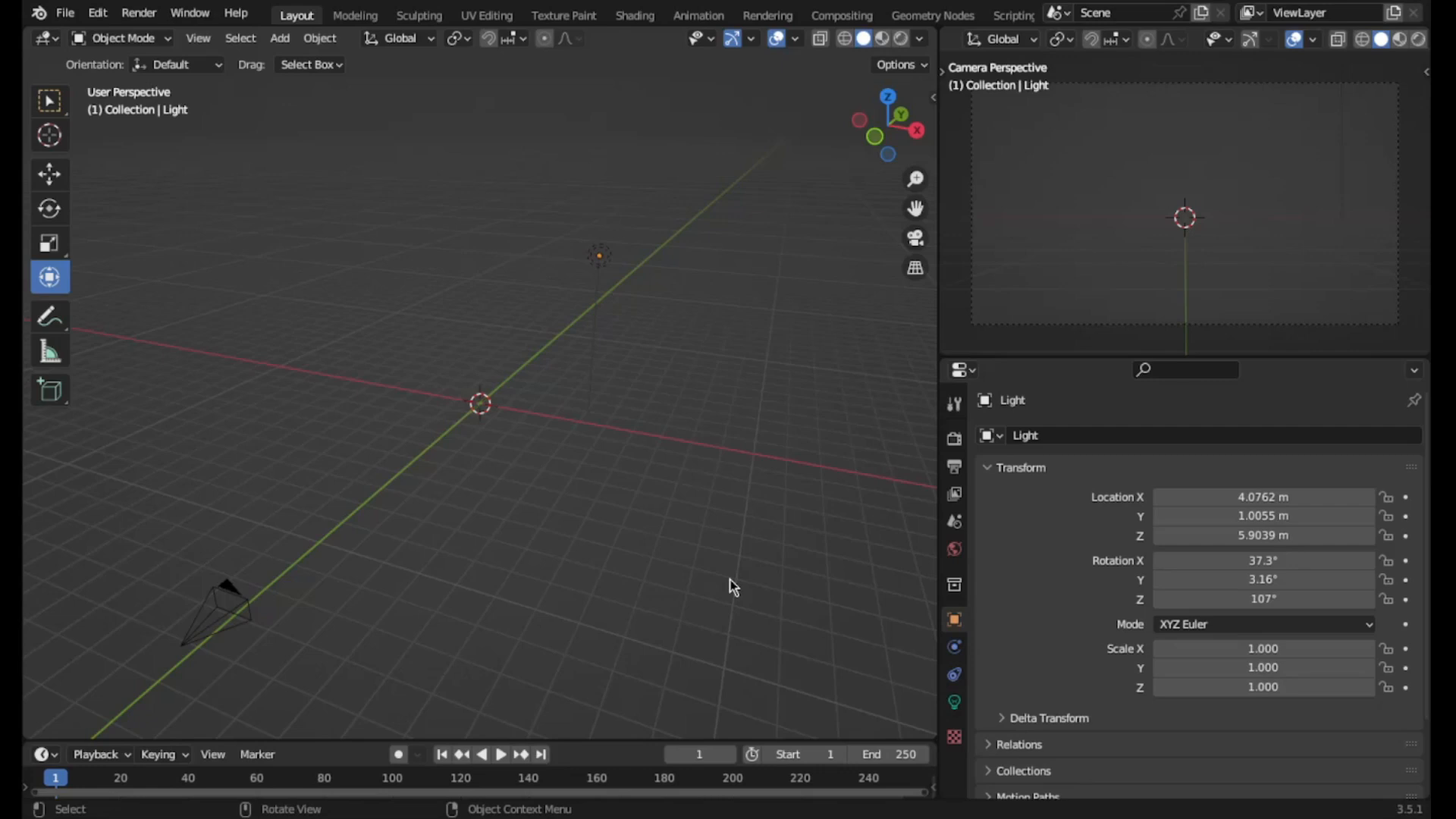
# - Add a text object at the world origin and view it from the top
pyautogui.click(732, 586)
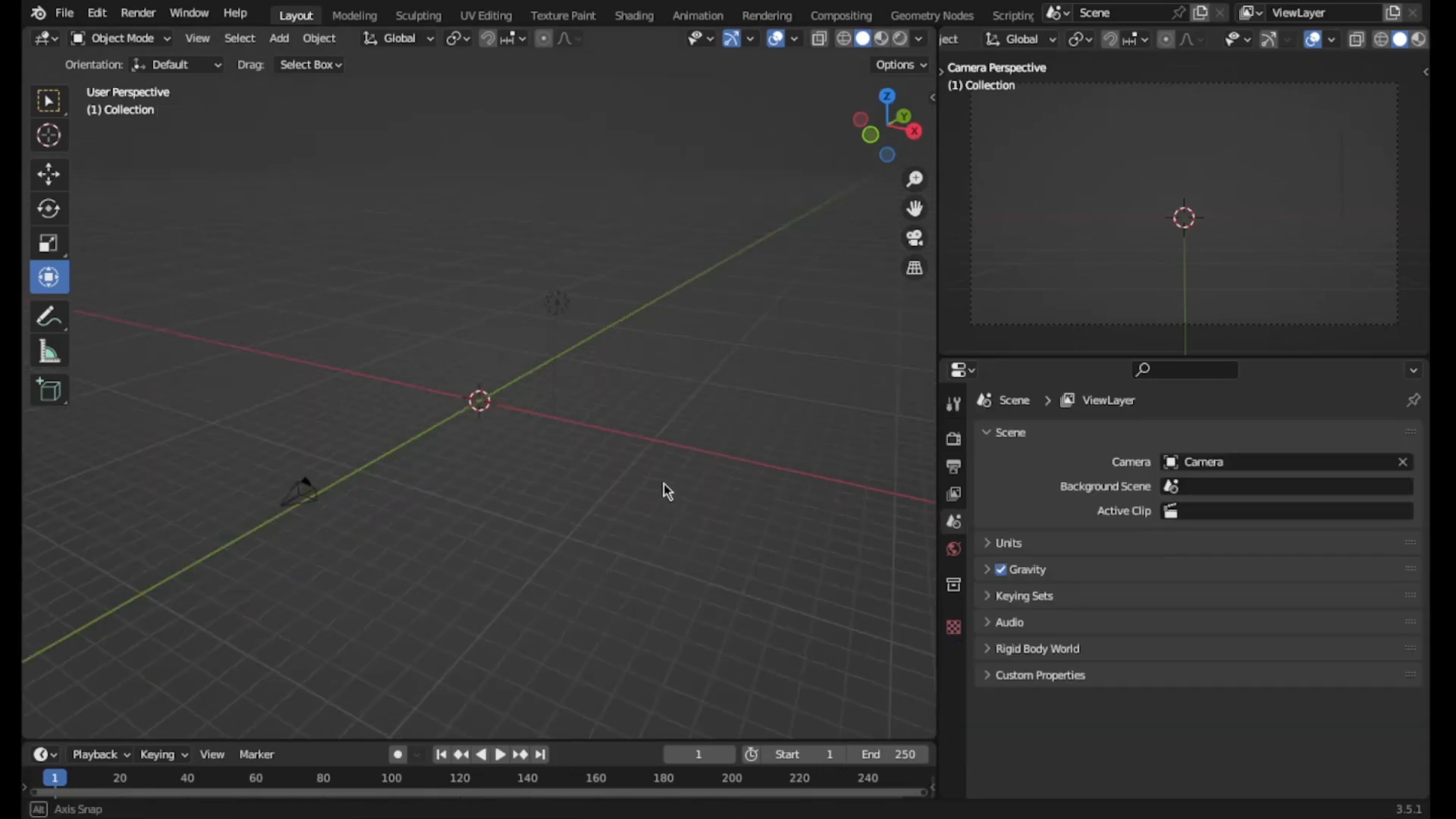
pyautogui.moveTo(663, 484)
pyautogui.mouseDown(button='middle')
pyautogui.moveTo(813, 509)
pyautogui.moveTo(690, 465)
pyautogui.moveTo(663, 478)
pyautogui.moveTo(669, 493)
pyautogui.mouseUp(button='middle')
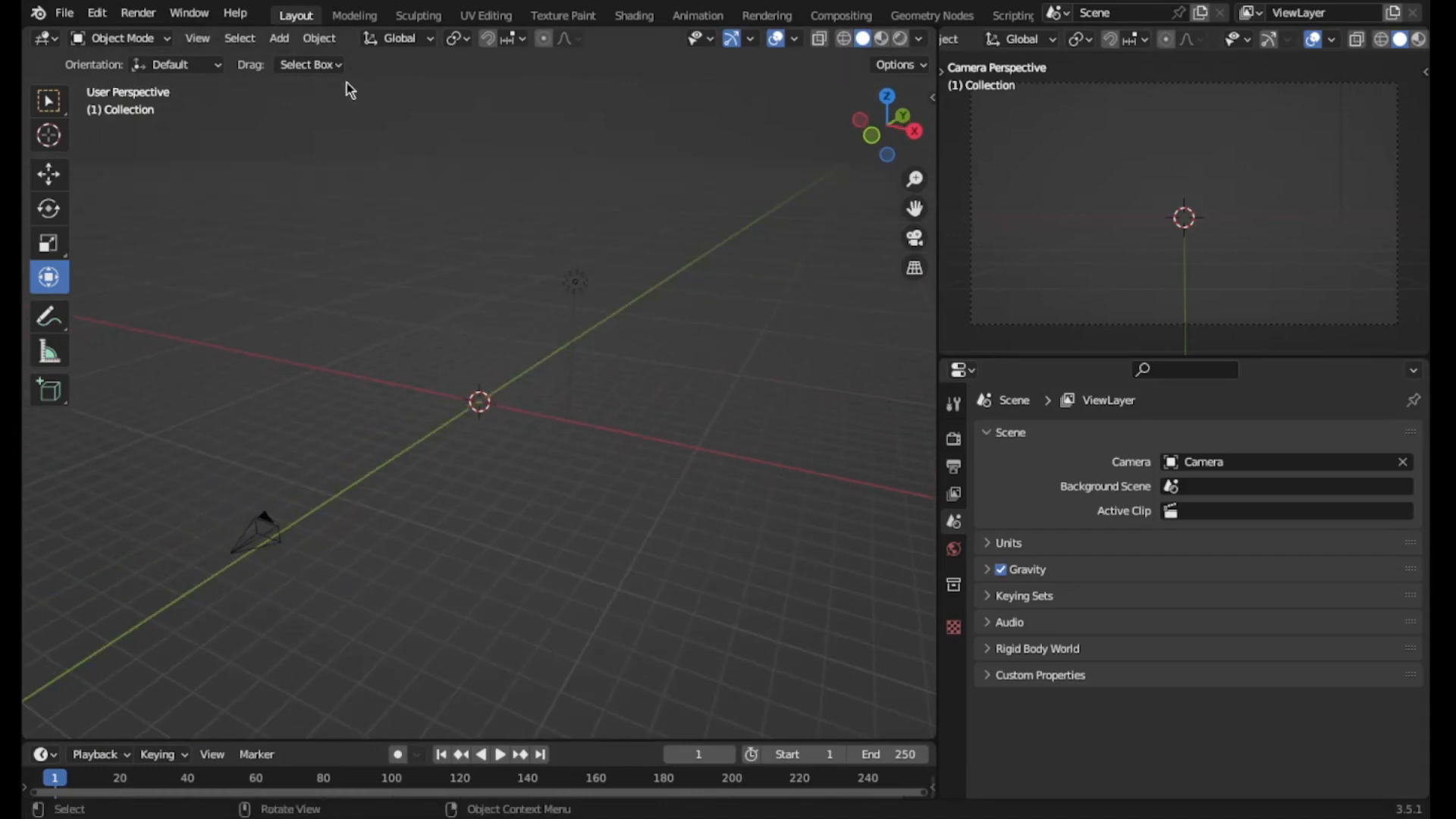
pyautogui.click(279, 38)
pyautogui.click(308, 139)
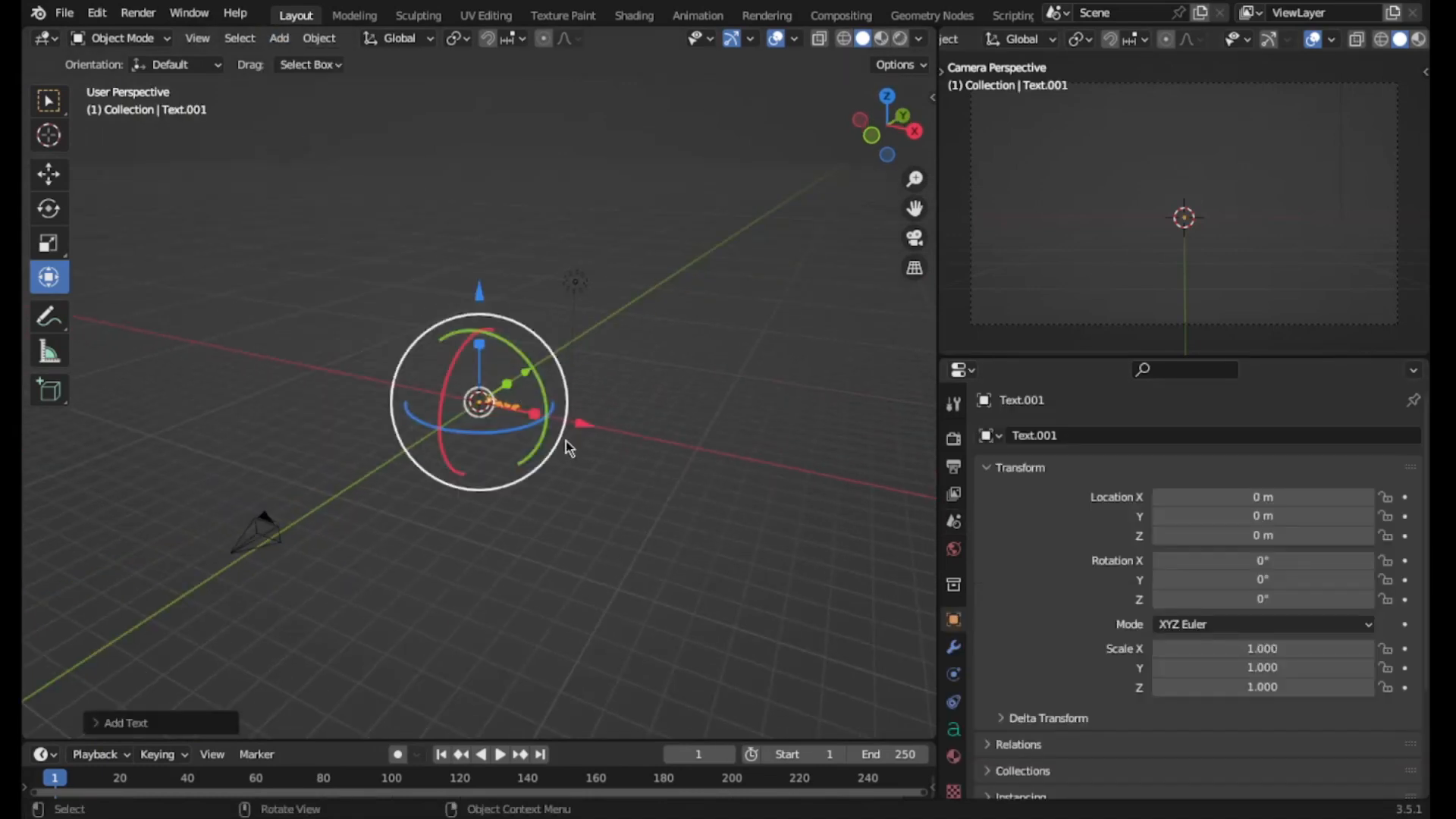
pyautogui.moveTo(569, 446); pyautogui.dragTo(671, 436, button='middle')
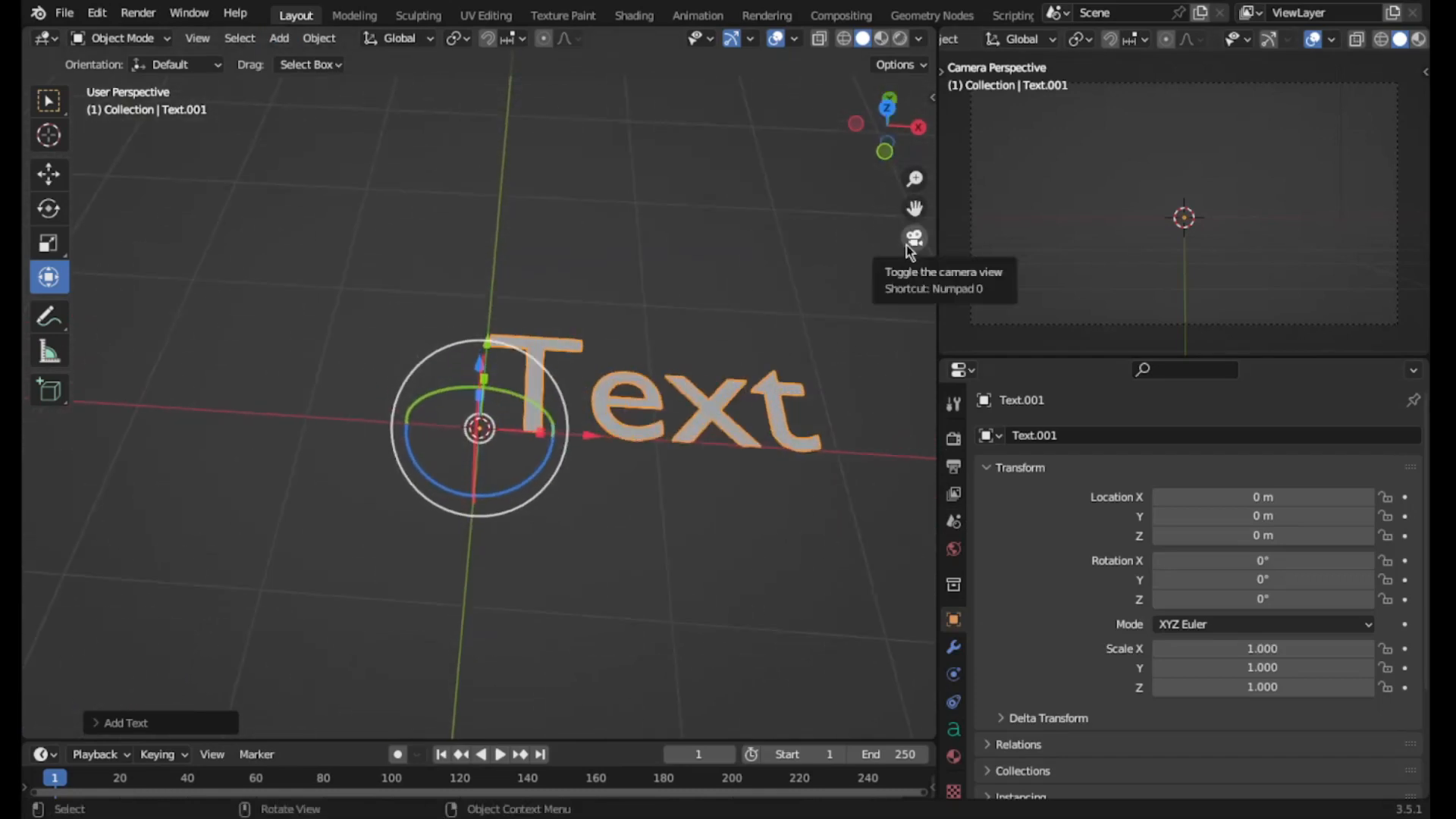
pyautogui.click(889, 105)
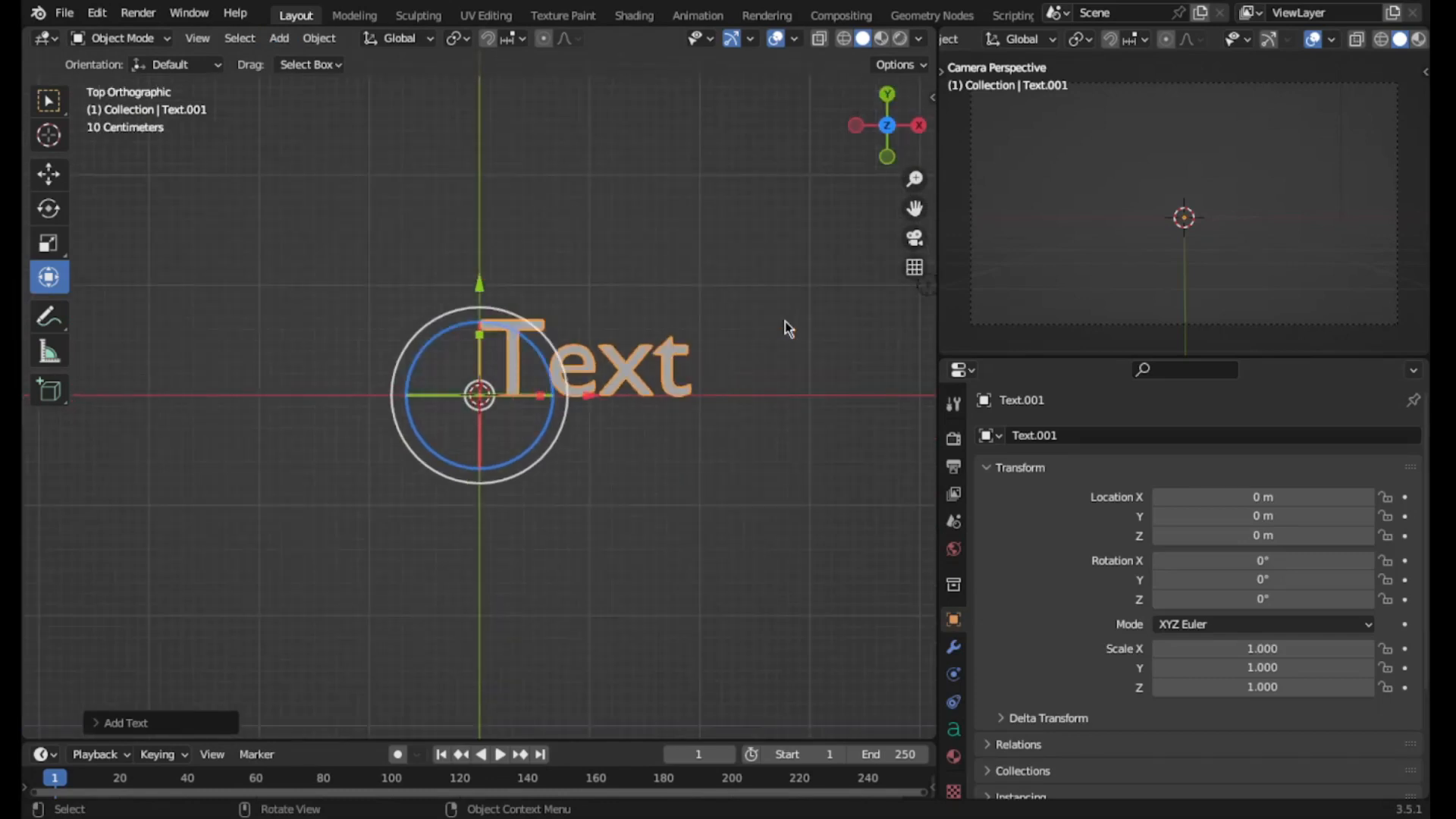
# - Replace the default wording of the text object with "SALAAR"
pyautogui.press('Tab')
pyautogui.press('BackSpace')
pyautogui.press('BackSpace')
pyautogui.press('BackSpace')
pyautogui.press('BackSpace')
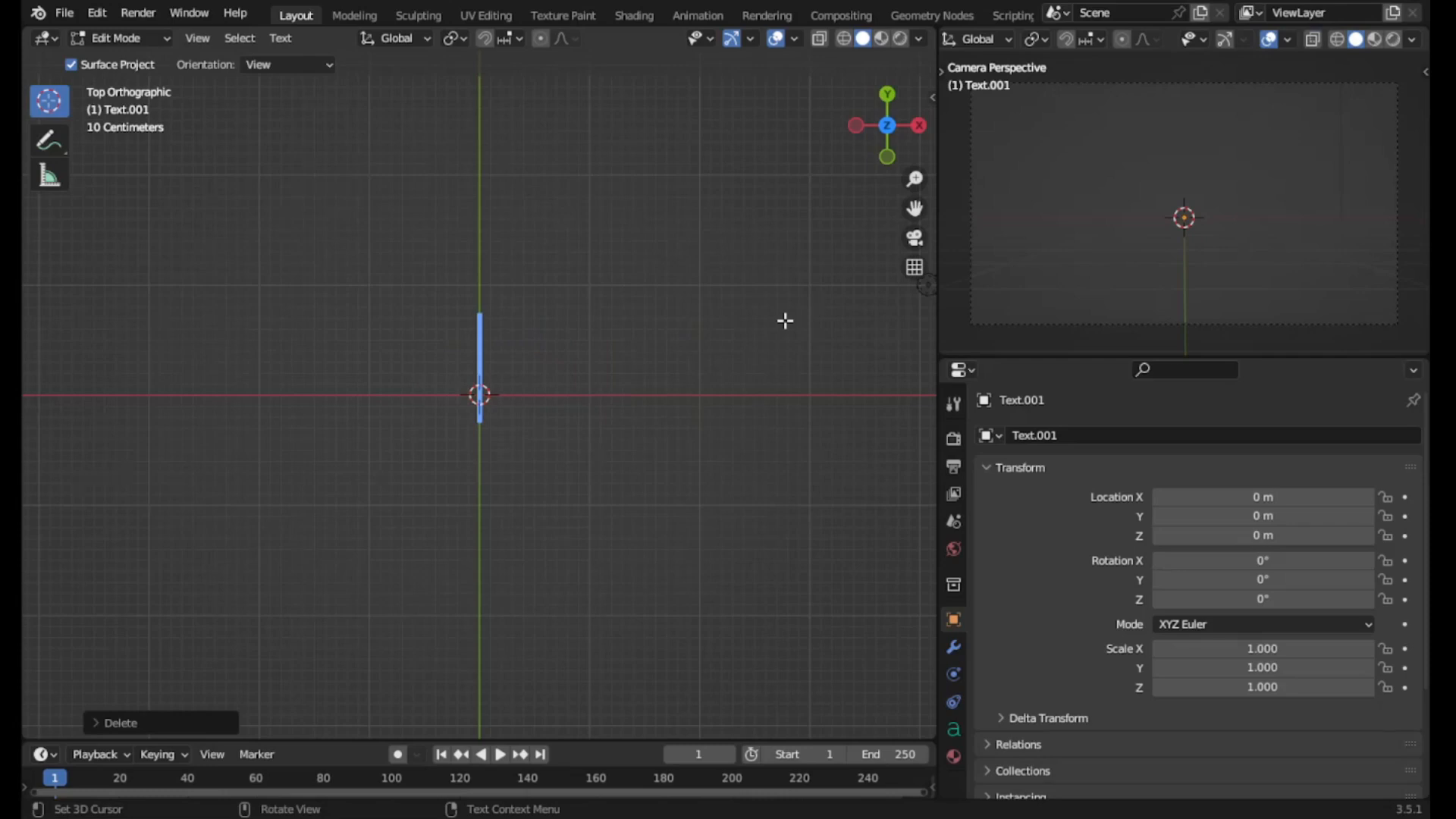
pyautogui.write('SALA')
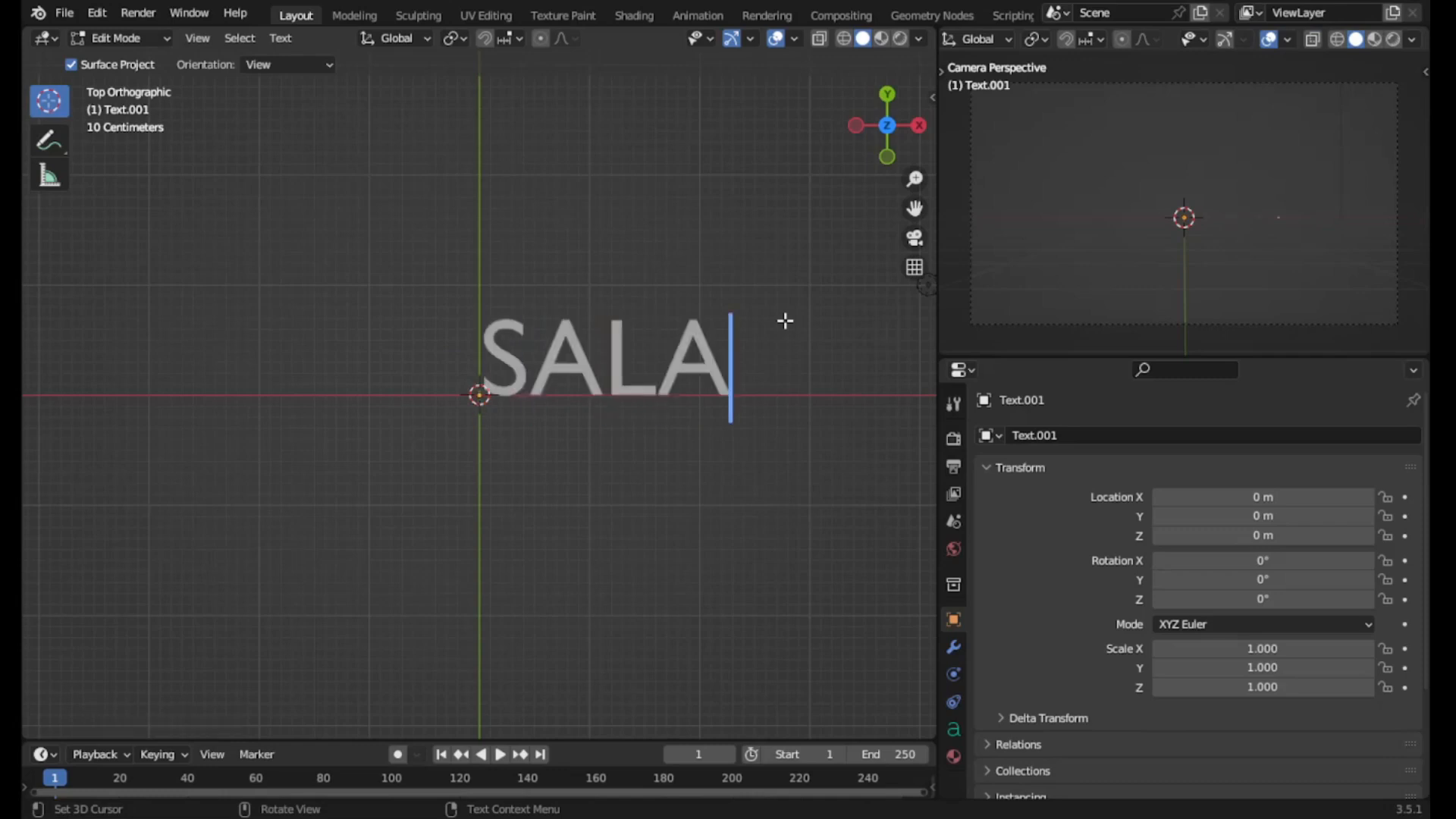
pyautogui.write('AR')
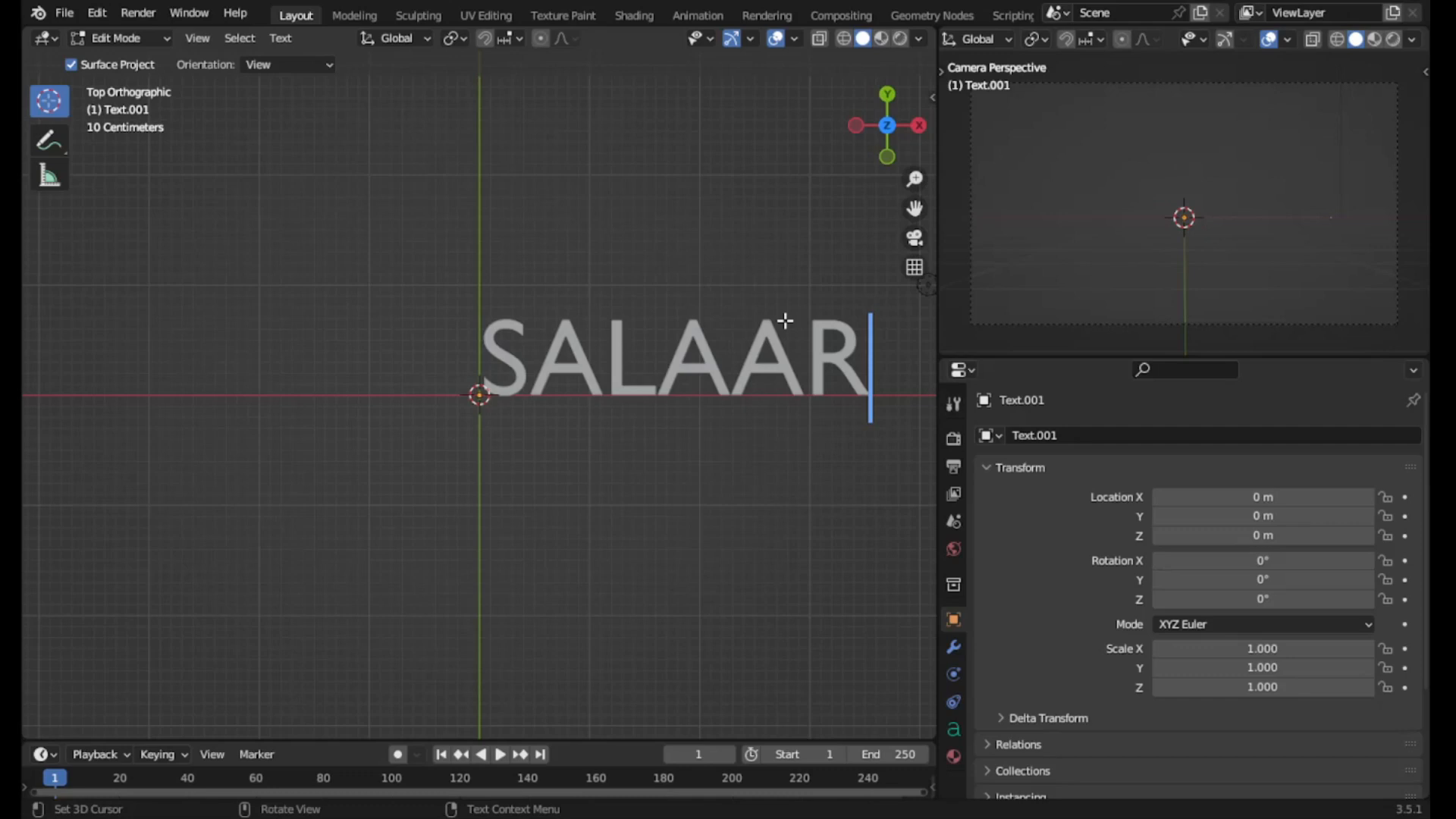
# - Shorten the text to the single letter "S" and return to Object Mode
pyautogui.press('BackSpace')
pyautogui.press('BackSpace')
pyautogui.press('BackSpace')
pyautogui.press('BackSpace')
pyautogui.press('BackSpace')
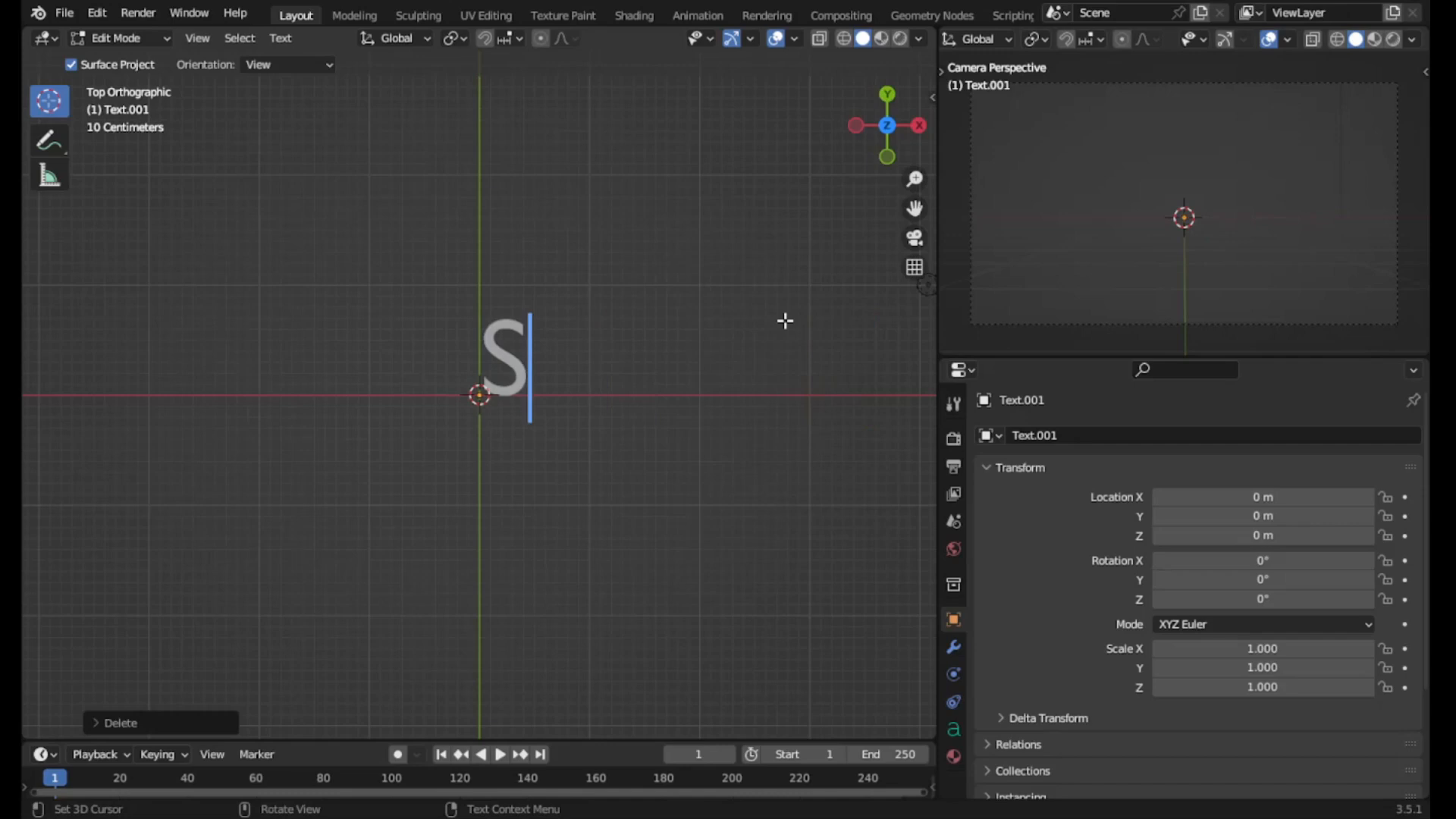
pyautogui.press('Tab')
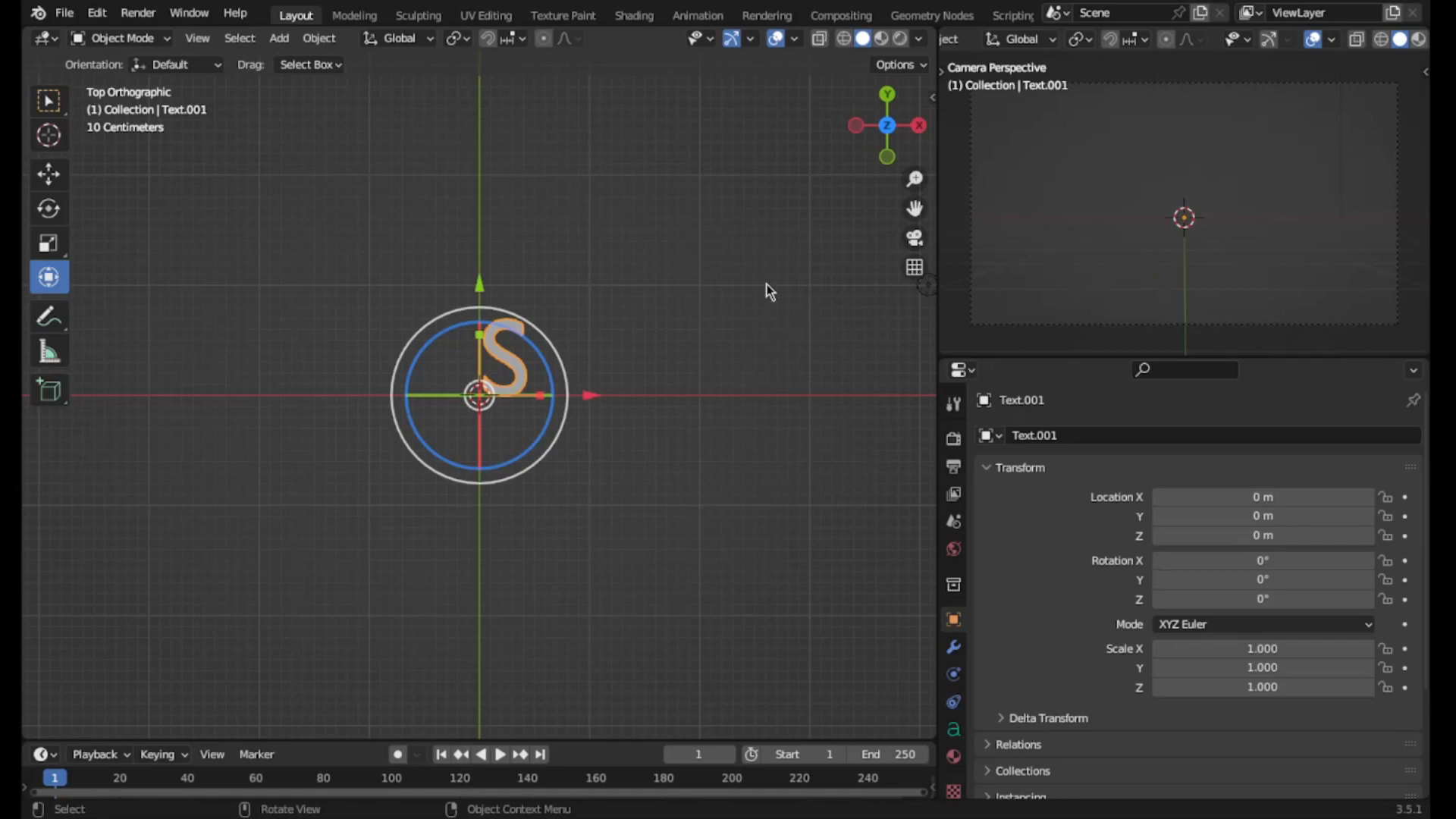
# - Stand the S upright by setting its X rotation to 90°
pyautogui.moveTo(769, 393); pyautogui.dragTo(898, 270, button='middle')
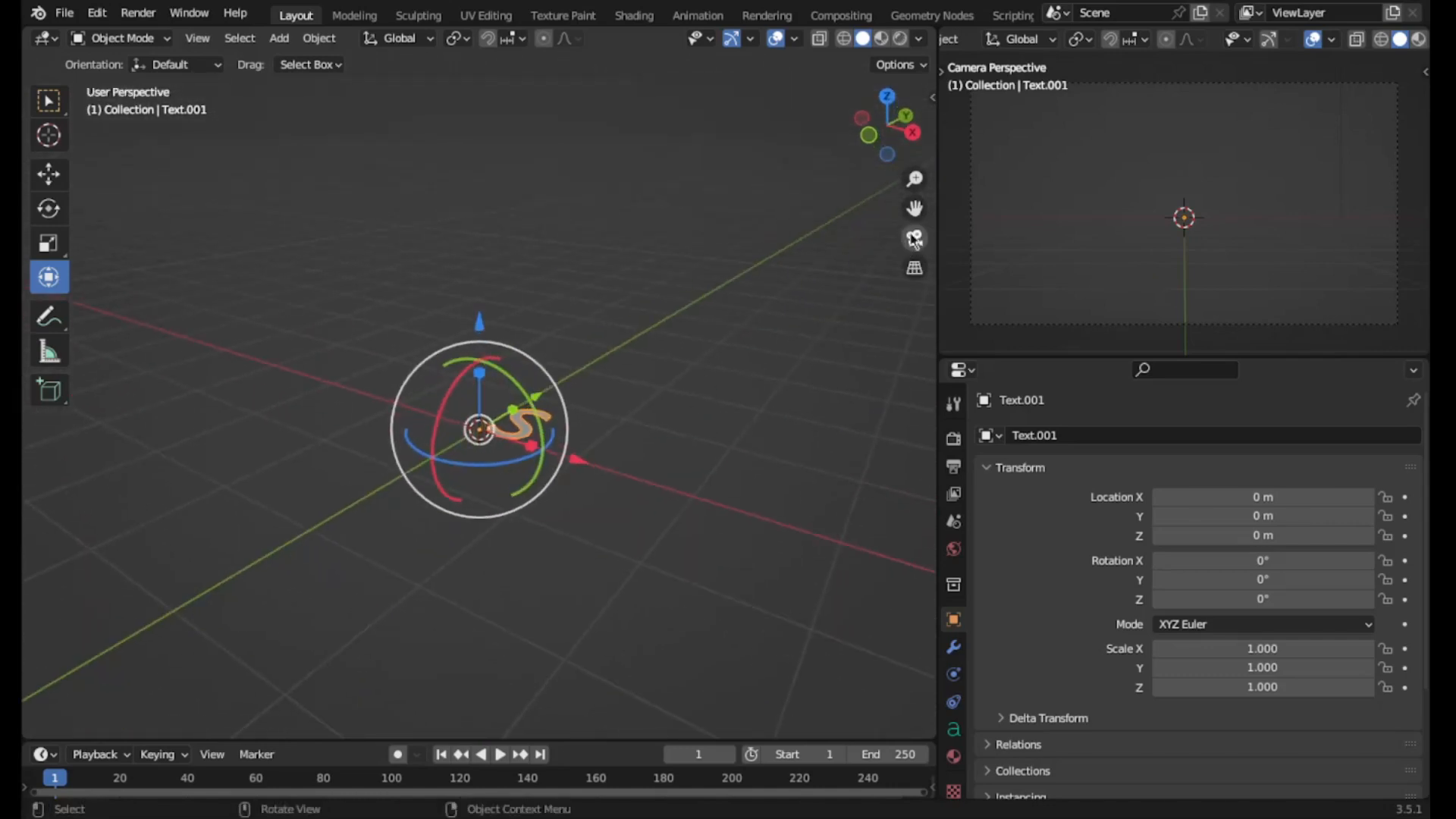
pyautogui.click(914, 147)
pyautogui.moveTo(553, 425); pyautogui.dragTo(511, 367)
pyautogui.click(1251, 562)
pyautogui.write('90')
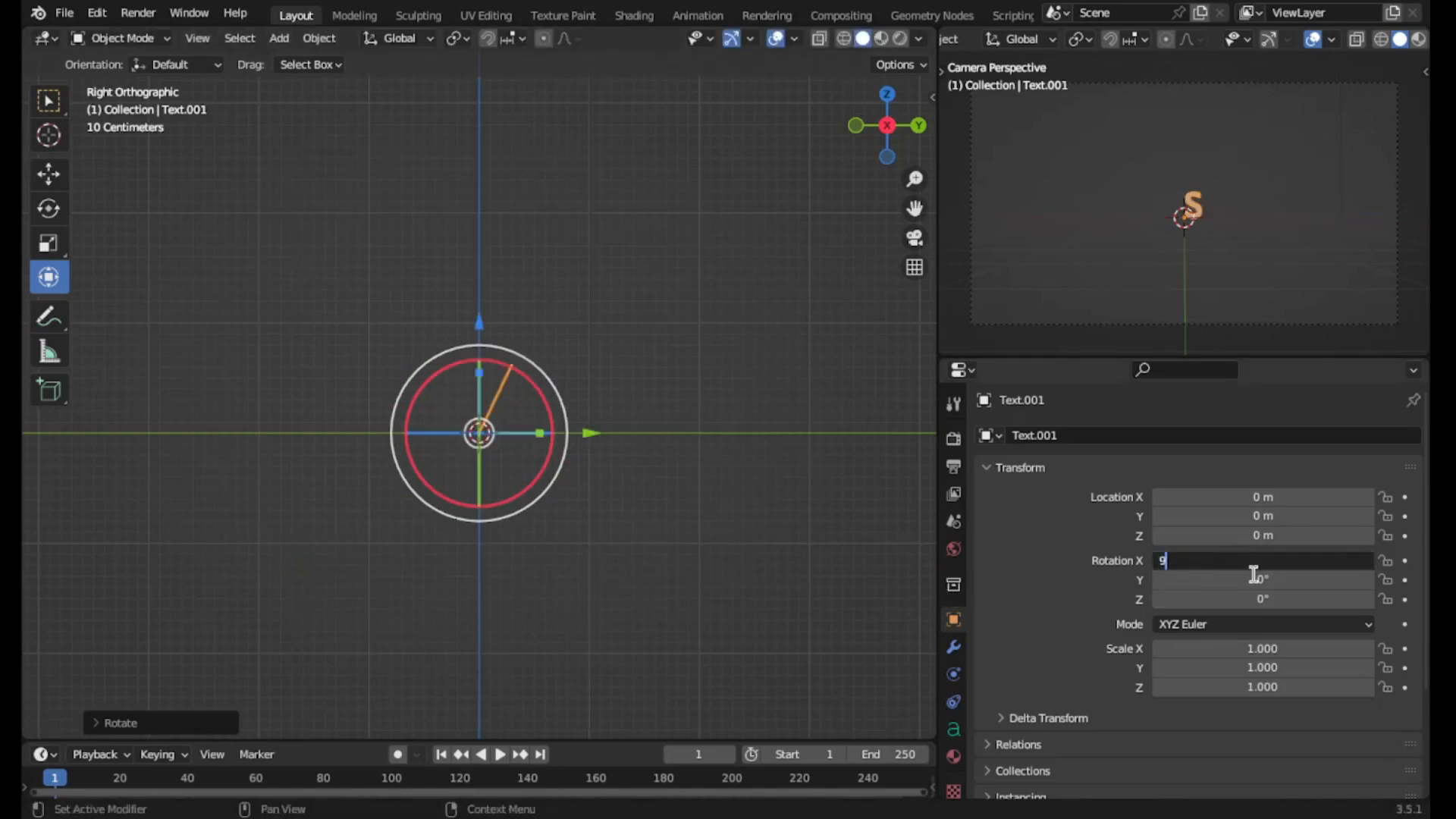
pyautogui.press('Return')
pyautogui.moveTo(732, 560); pyautogui.dragTo(848, 540, button='middle')
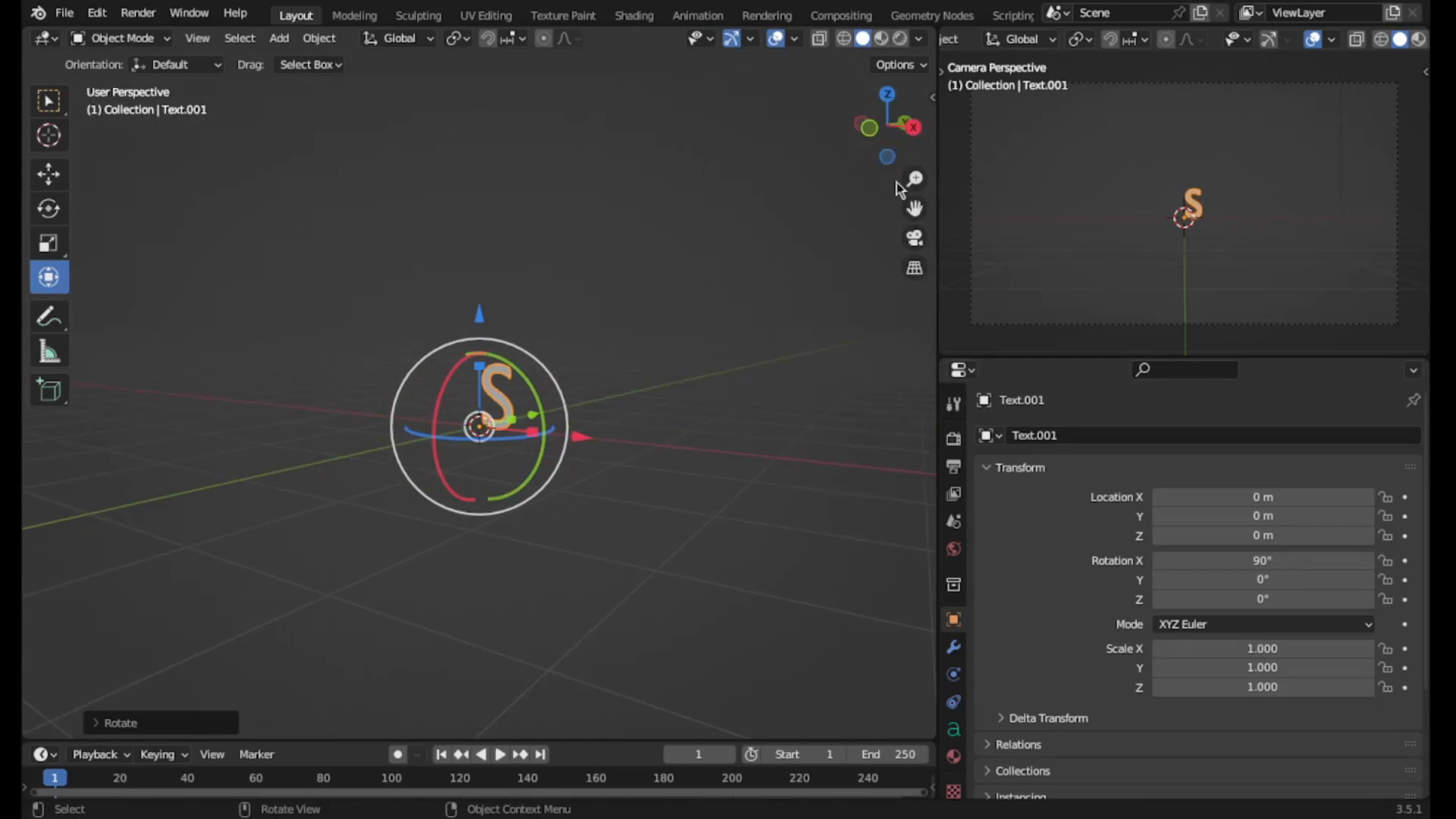
# - In the camera view, move the S along X to about -3.12 m and scale it to about 2.52
pyautogui.click(916, 239)
pyautogui.press('g')
pyautogui.press('x')
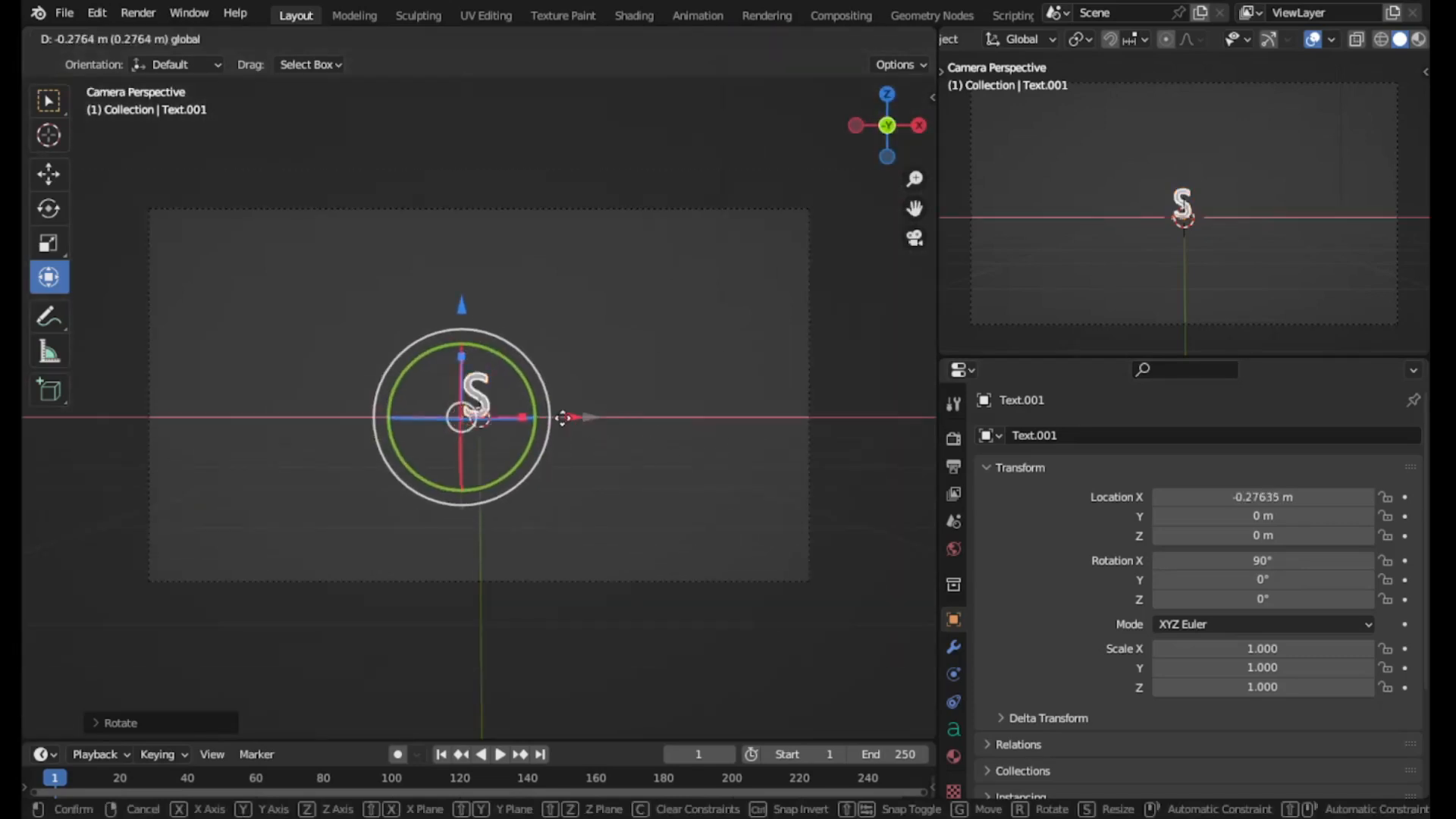
pyautogui.click(391, 416)
pyautogui.press('s')
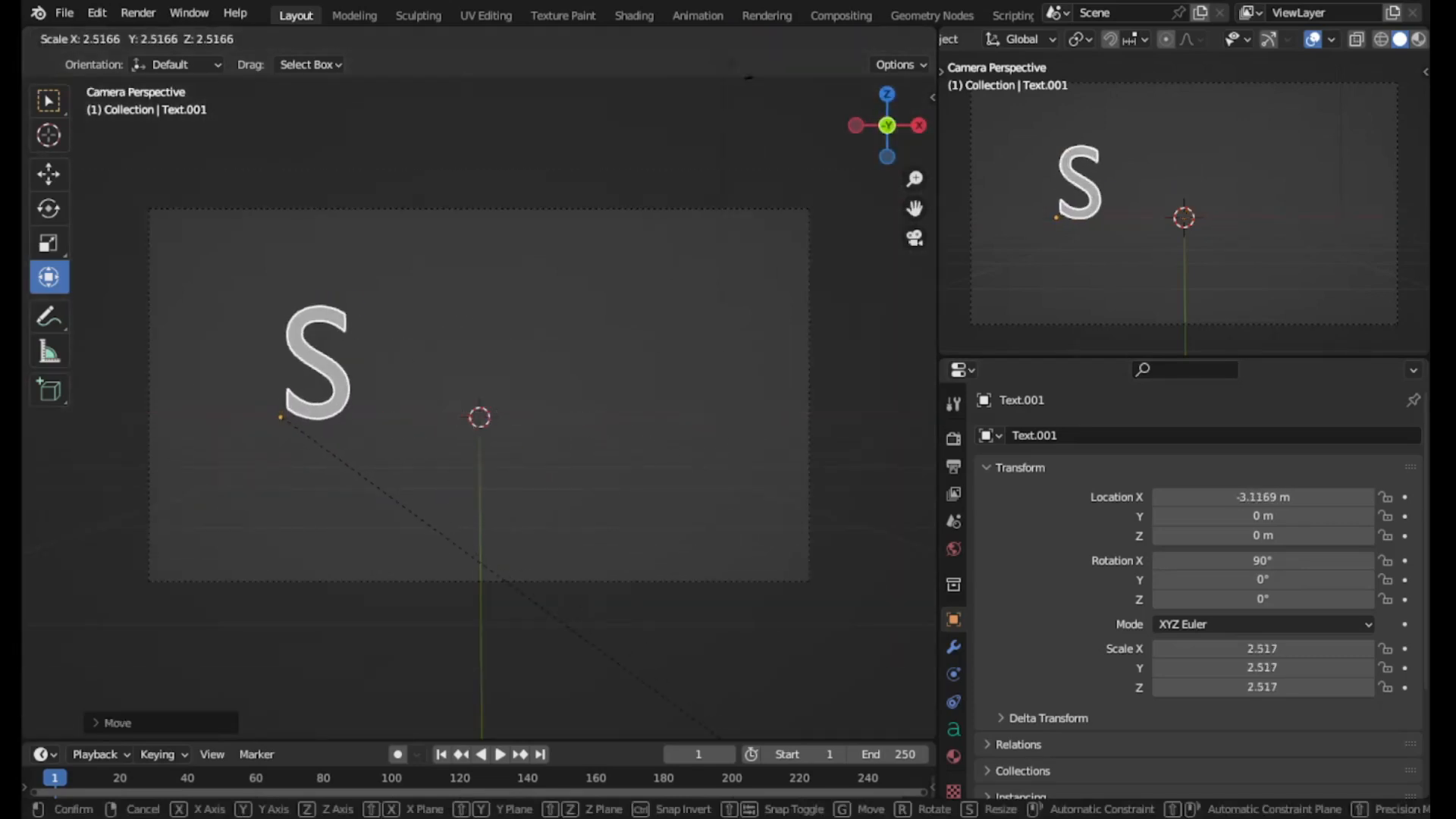
pyautogui.press('Return')
# - Move the S to about X -3.67 m, Z -0.66 m and scale it to about 2.55
pyautogui.press('g')
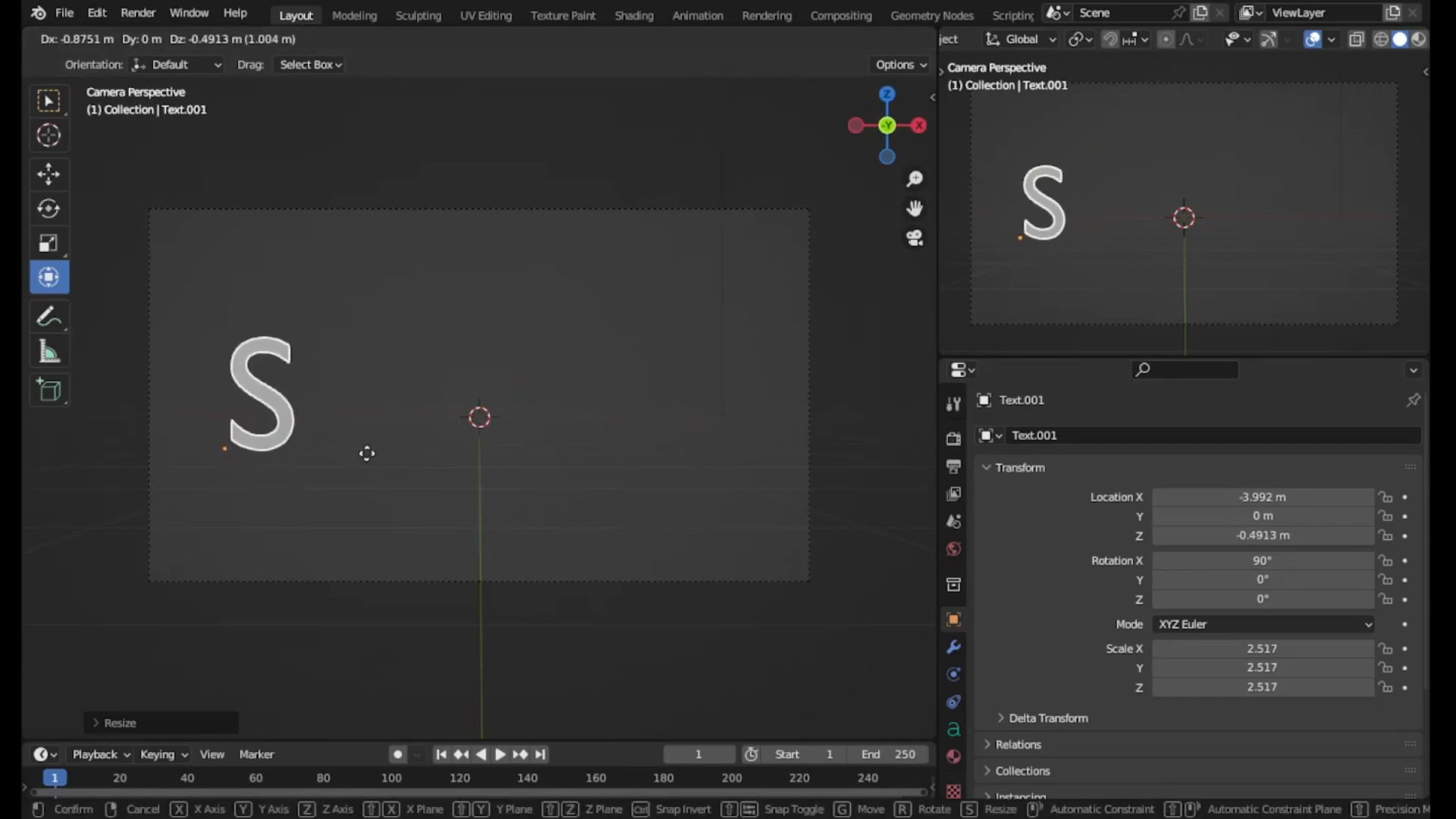
pyautogui.click(389, 464)
pyautogui.press('s')
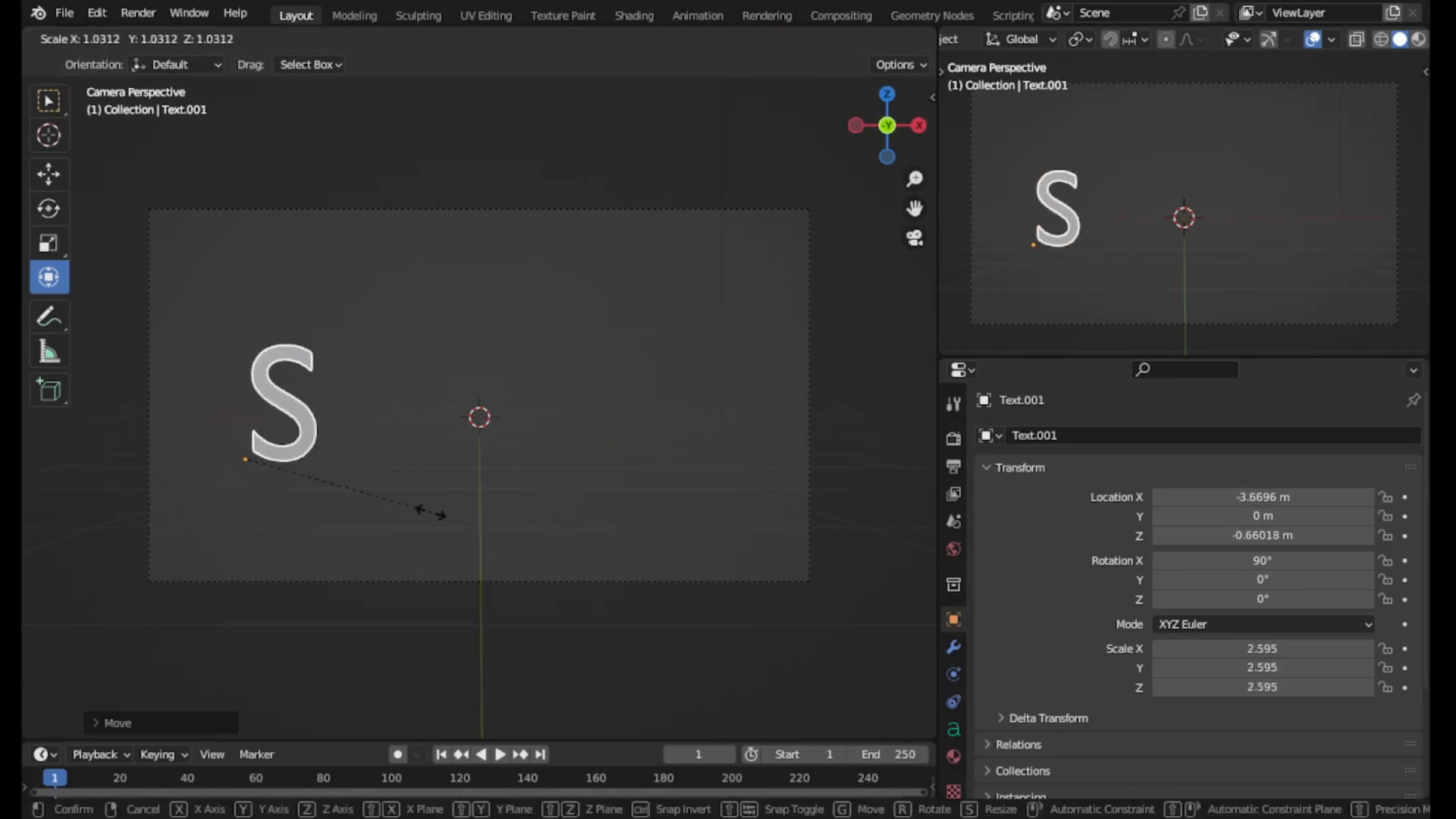
pyautogui.click(427, 517)
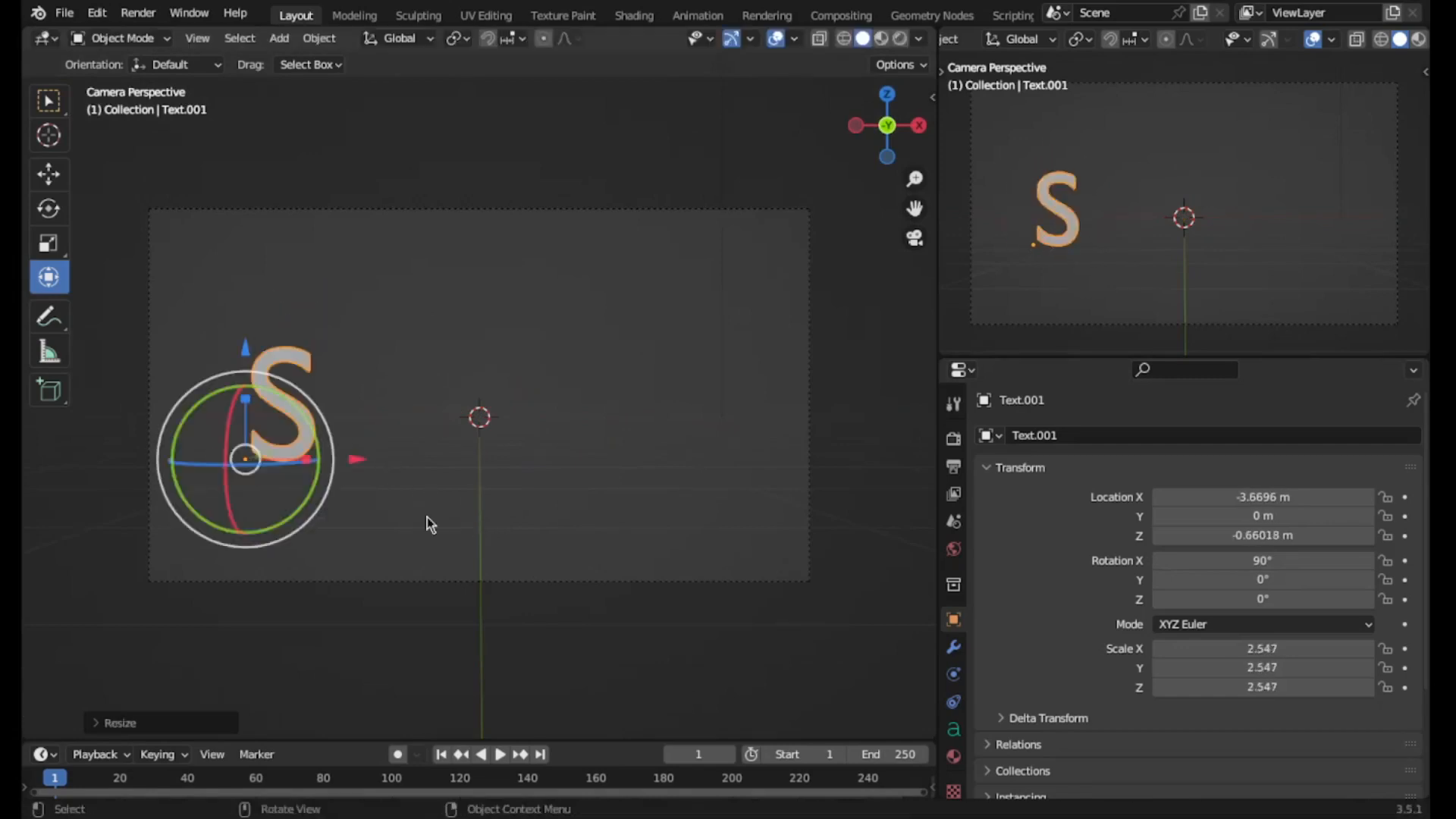
# - Reposition the S in the camera frame at about X -4.05 m, Z -0.43 m
pyautogui.press('g')
pyautogui.click(389, 511)
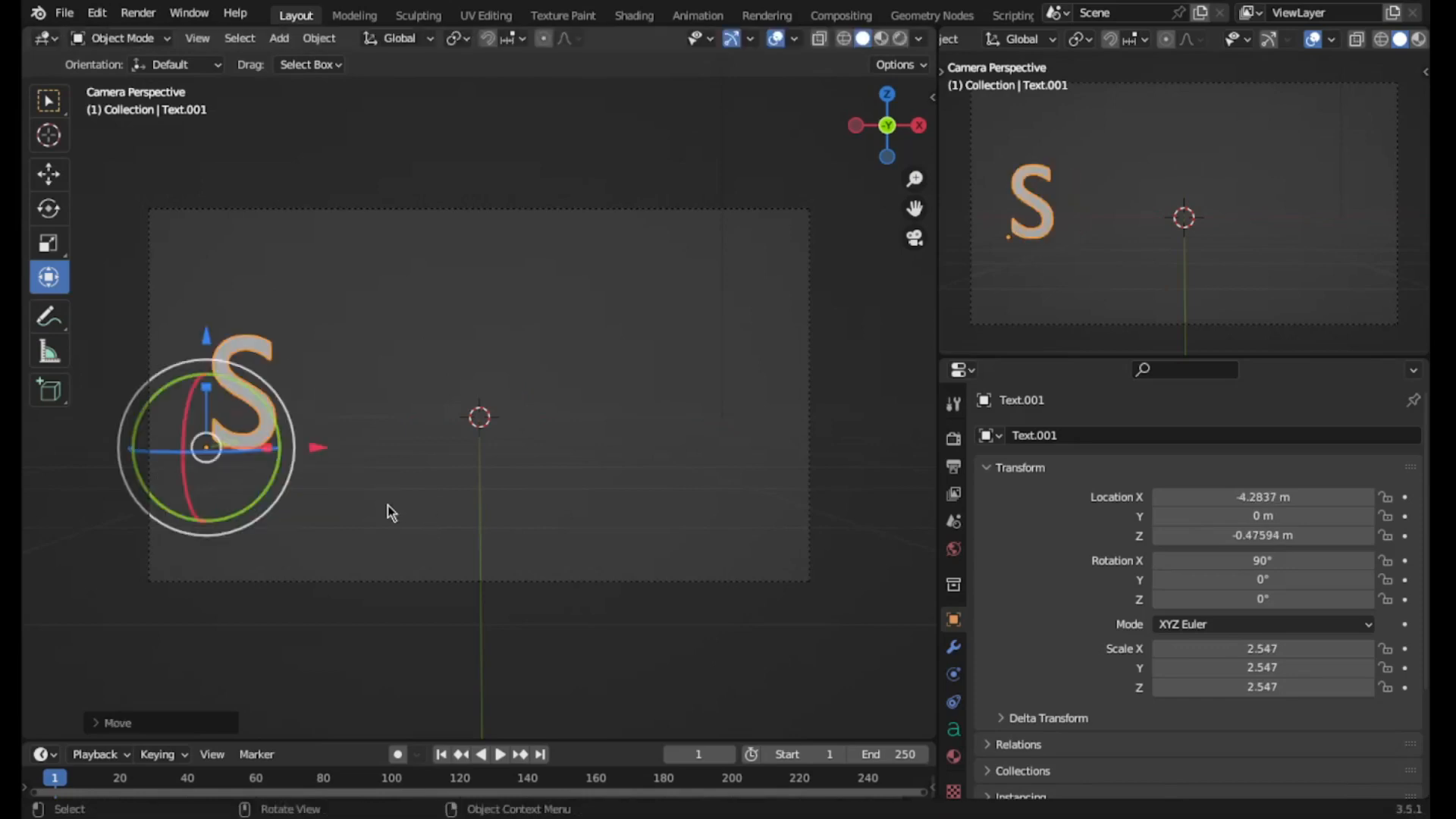
pyautogui.click(448, 499)
pyautogui.click(254, 409)
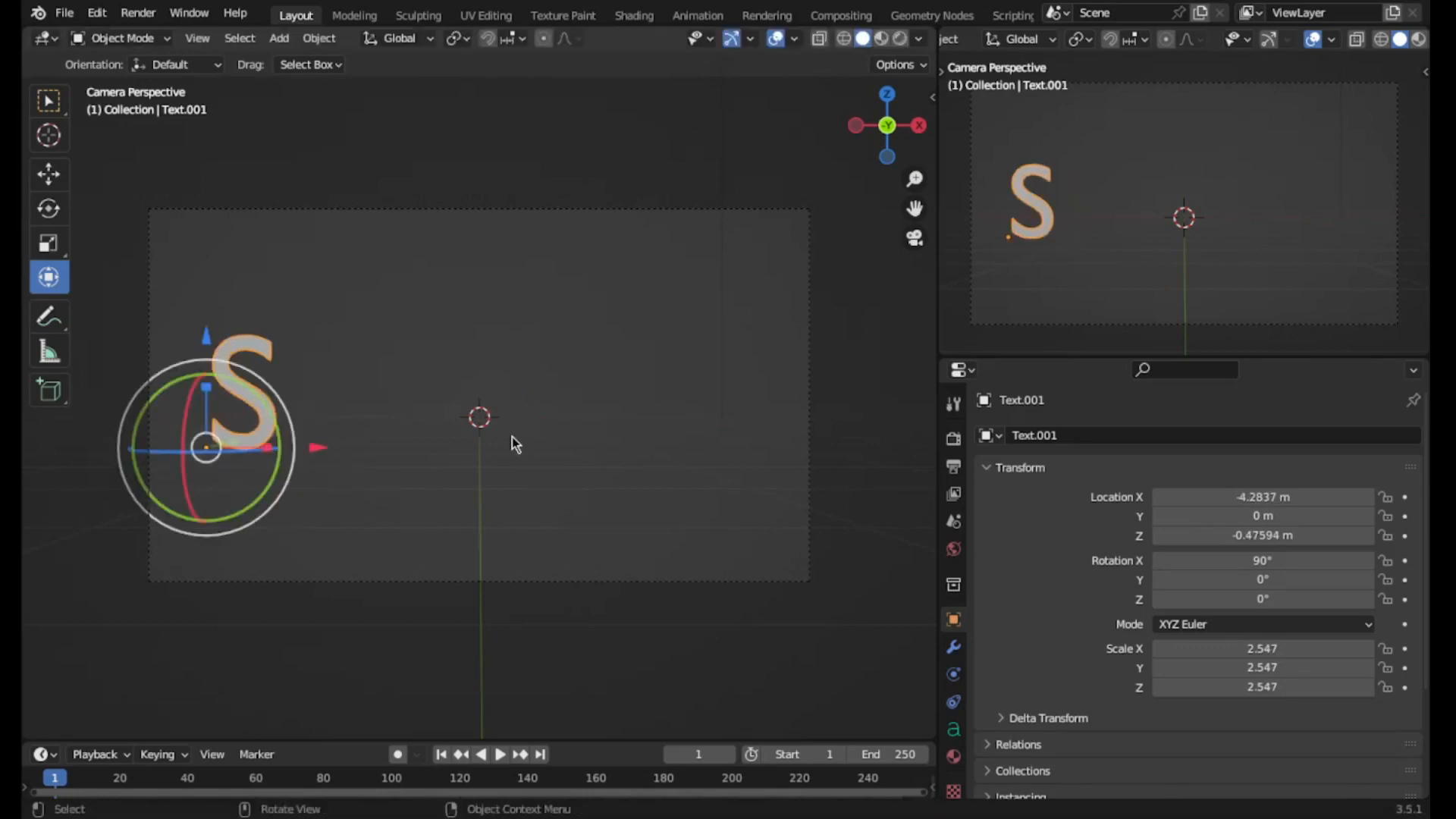
pyautogui.press('g')
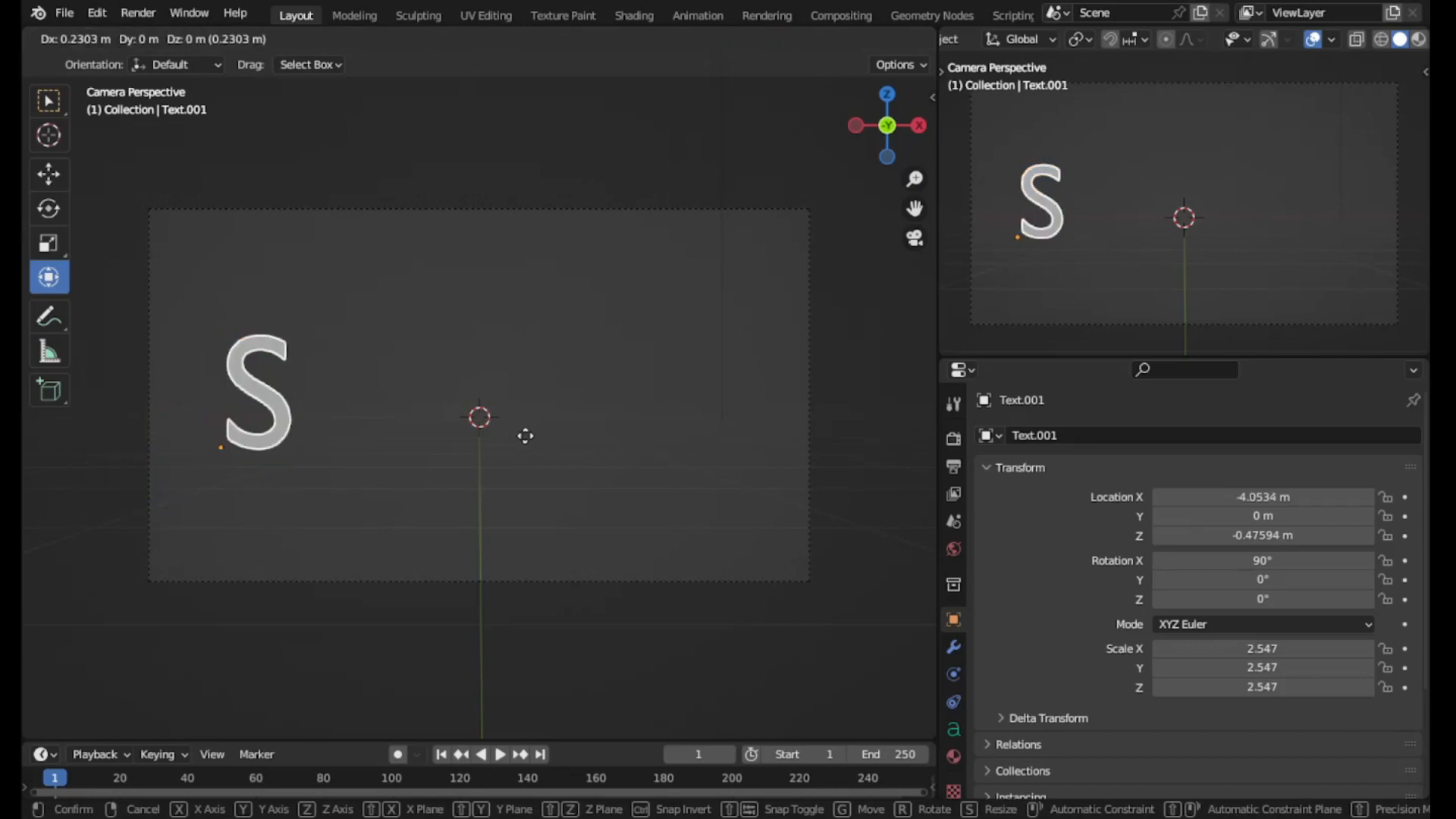
pyautogui.click(525, 434)
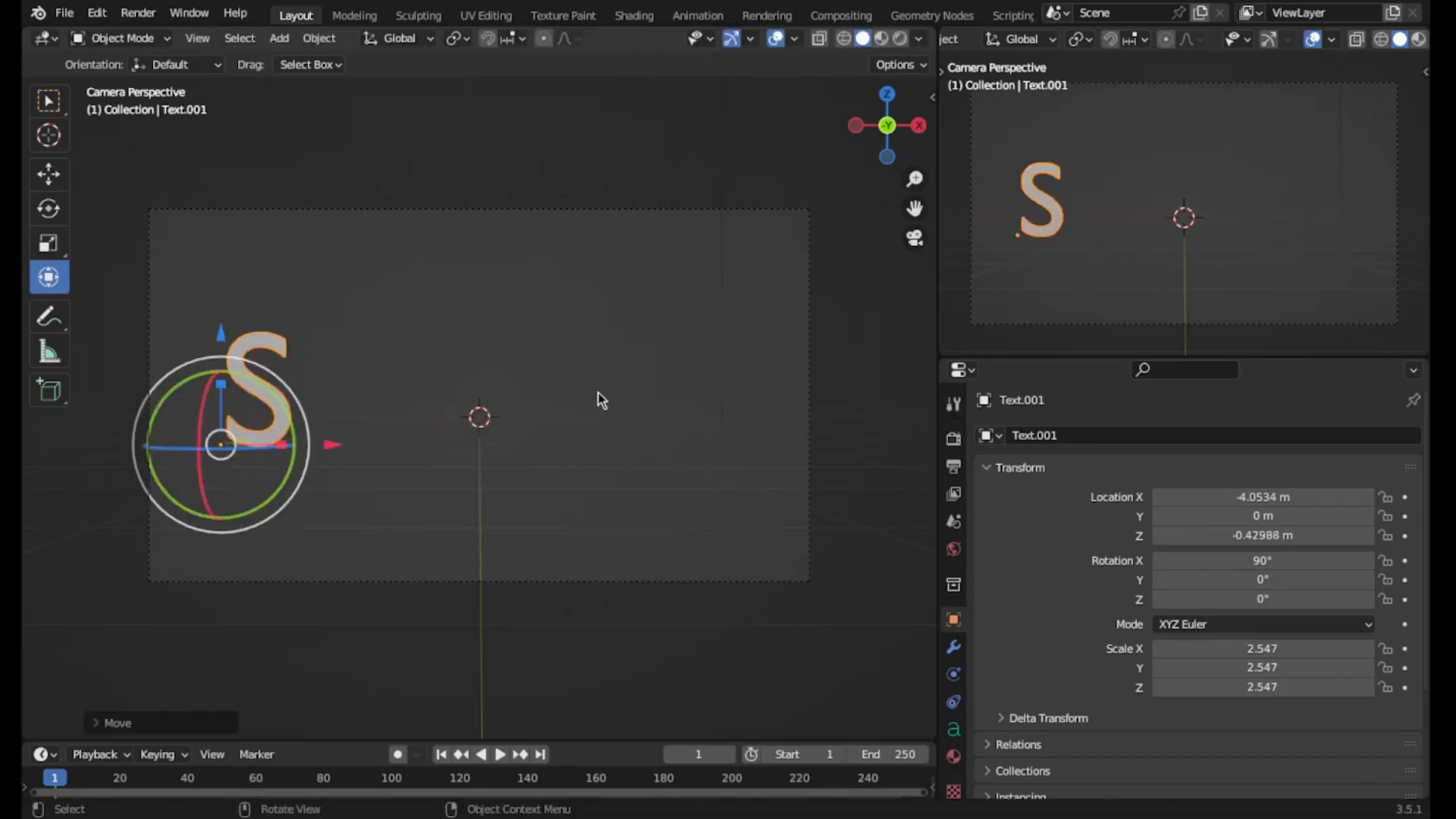
pyautogui.click(298, 422)
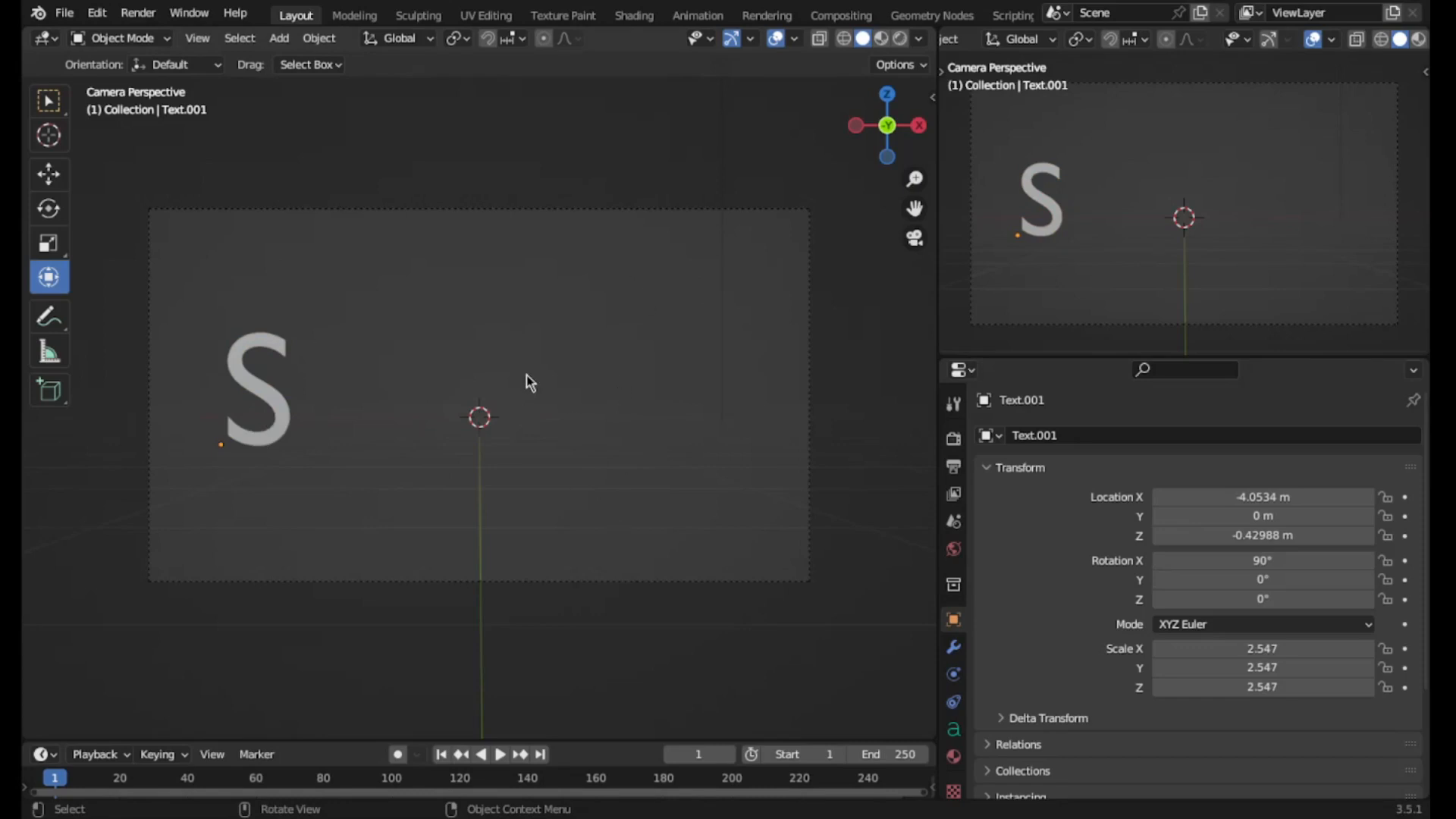
# - Scale the S to about 3.17 and move it to about X -4.27 m, Z -0.71 m
pyautogui.click(286, 424)
pyautogui.press('s')
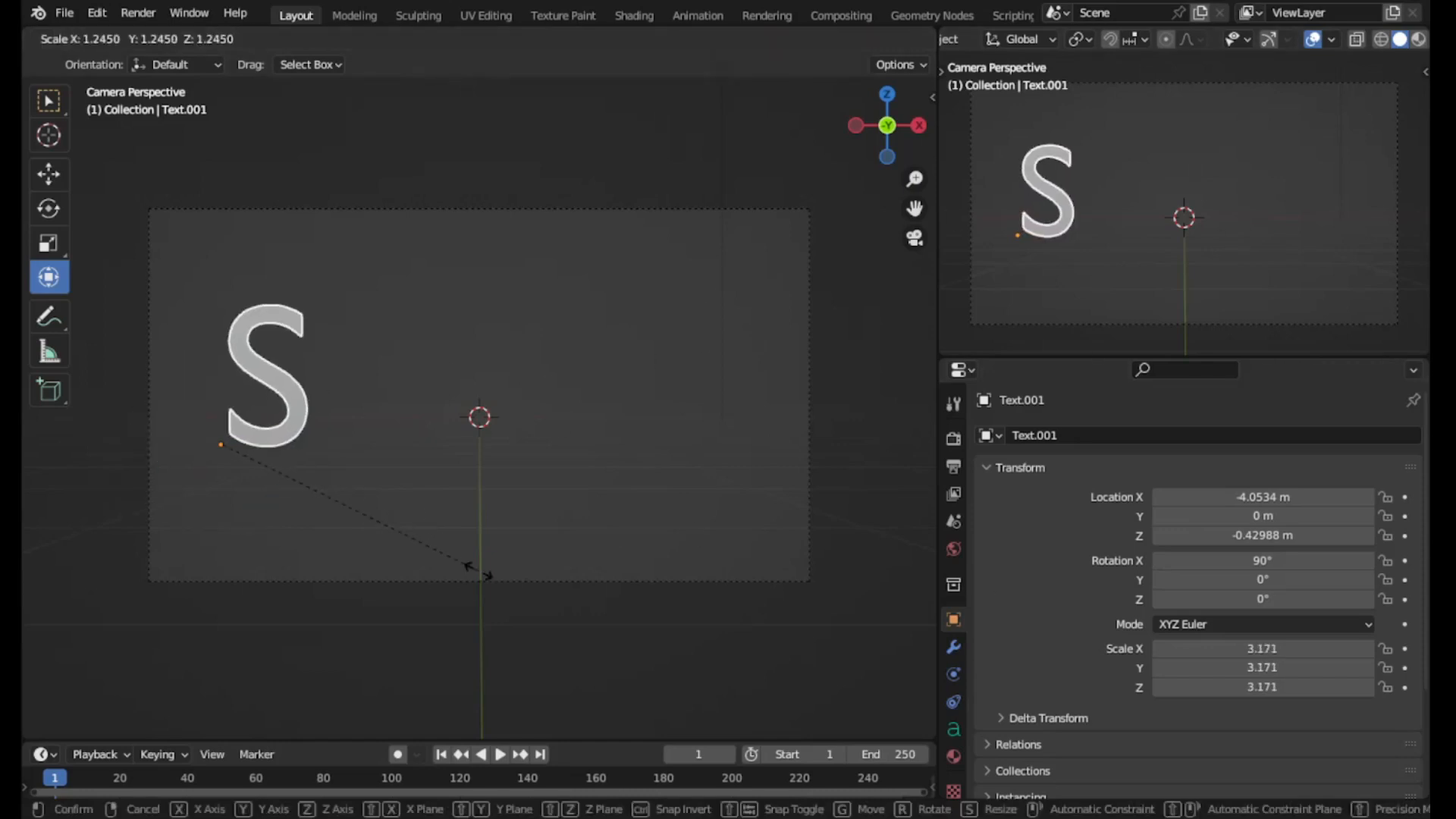
pyautogui.click(481, 580)
pyautogui.press('g')
pyautogui.click(465, 590)
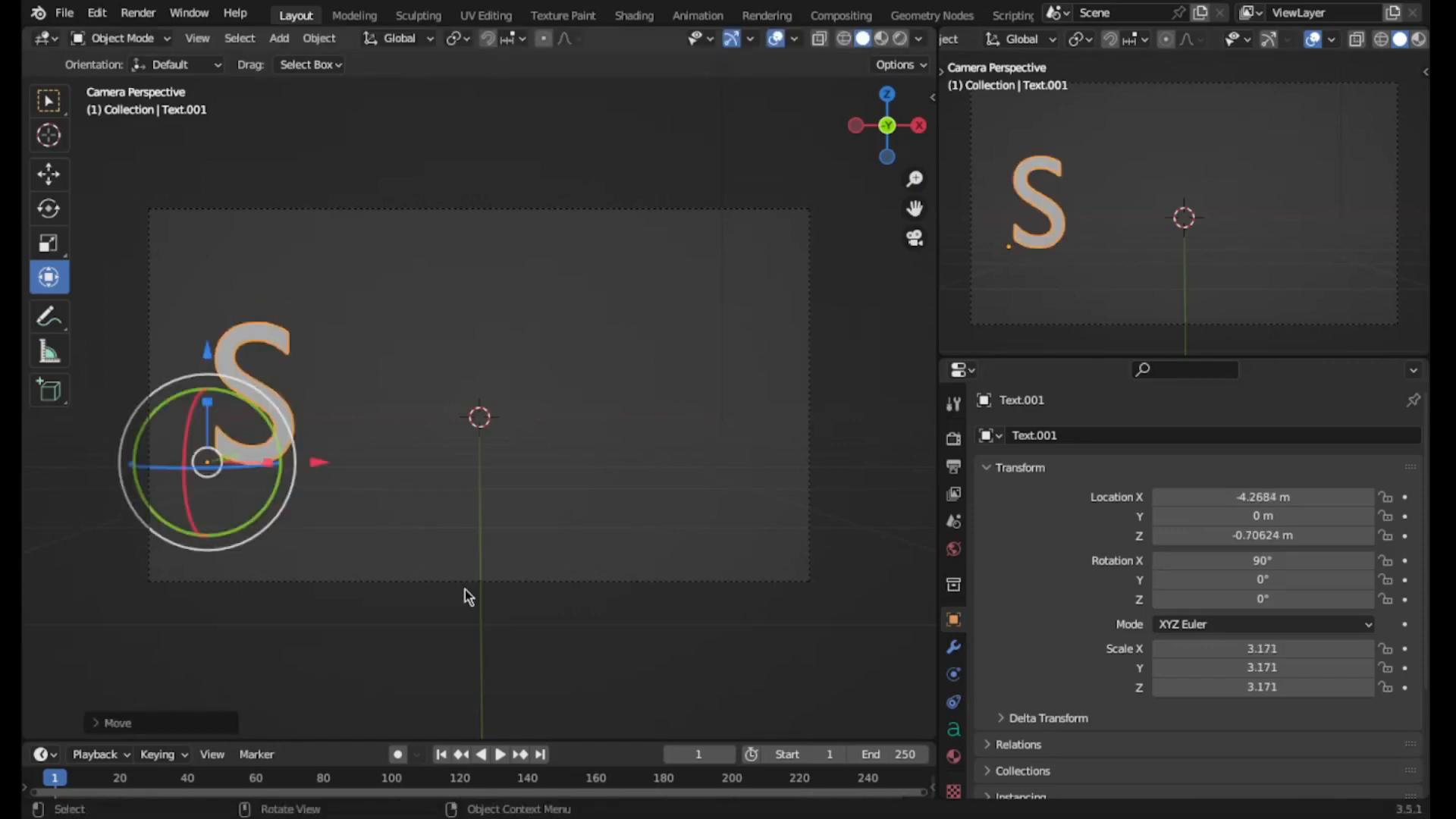
pyautogui.click(562, 421)
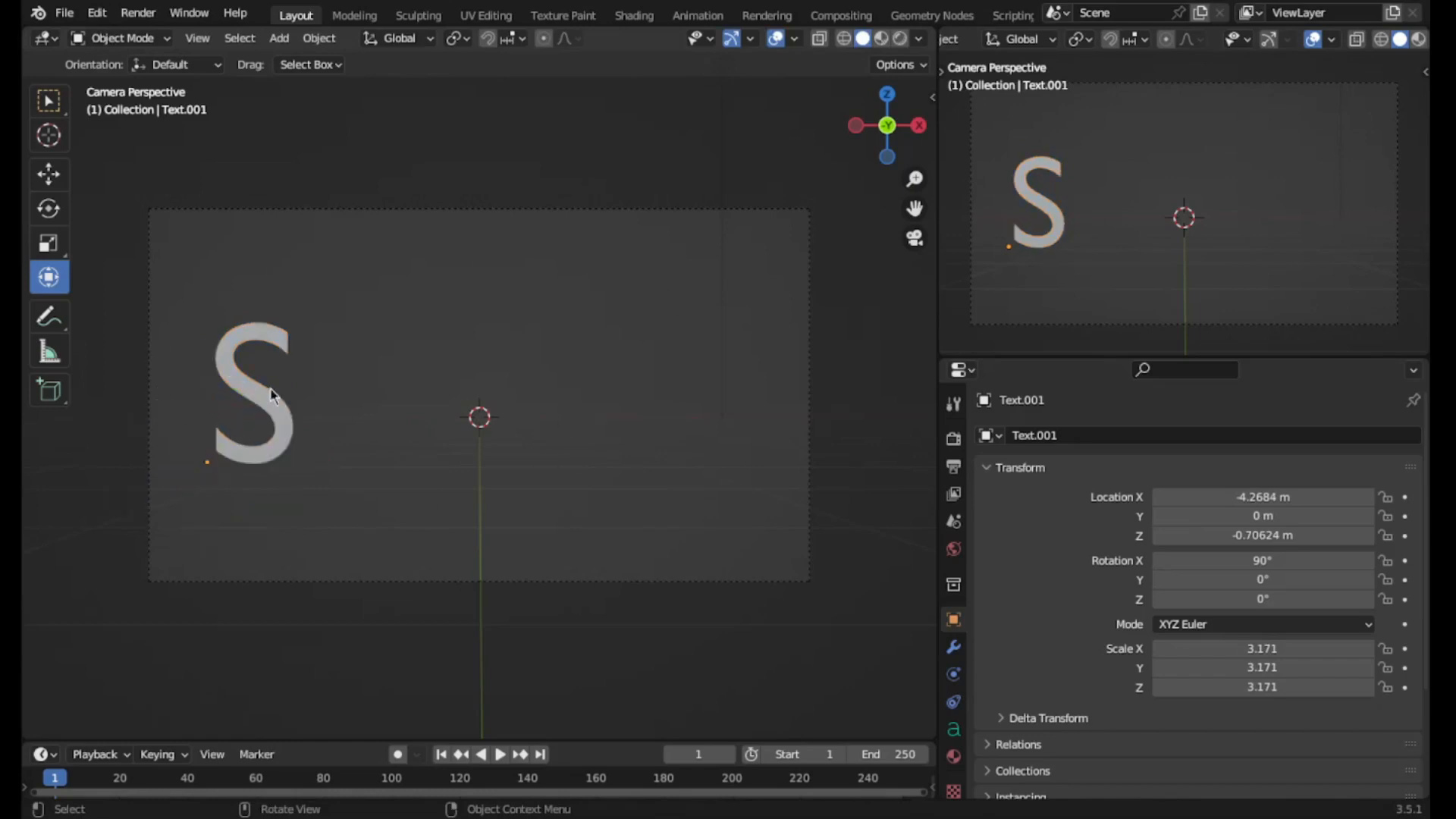
pyautogui.click(291, 440)
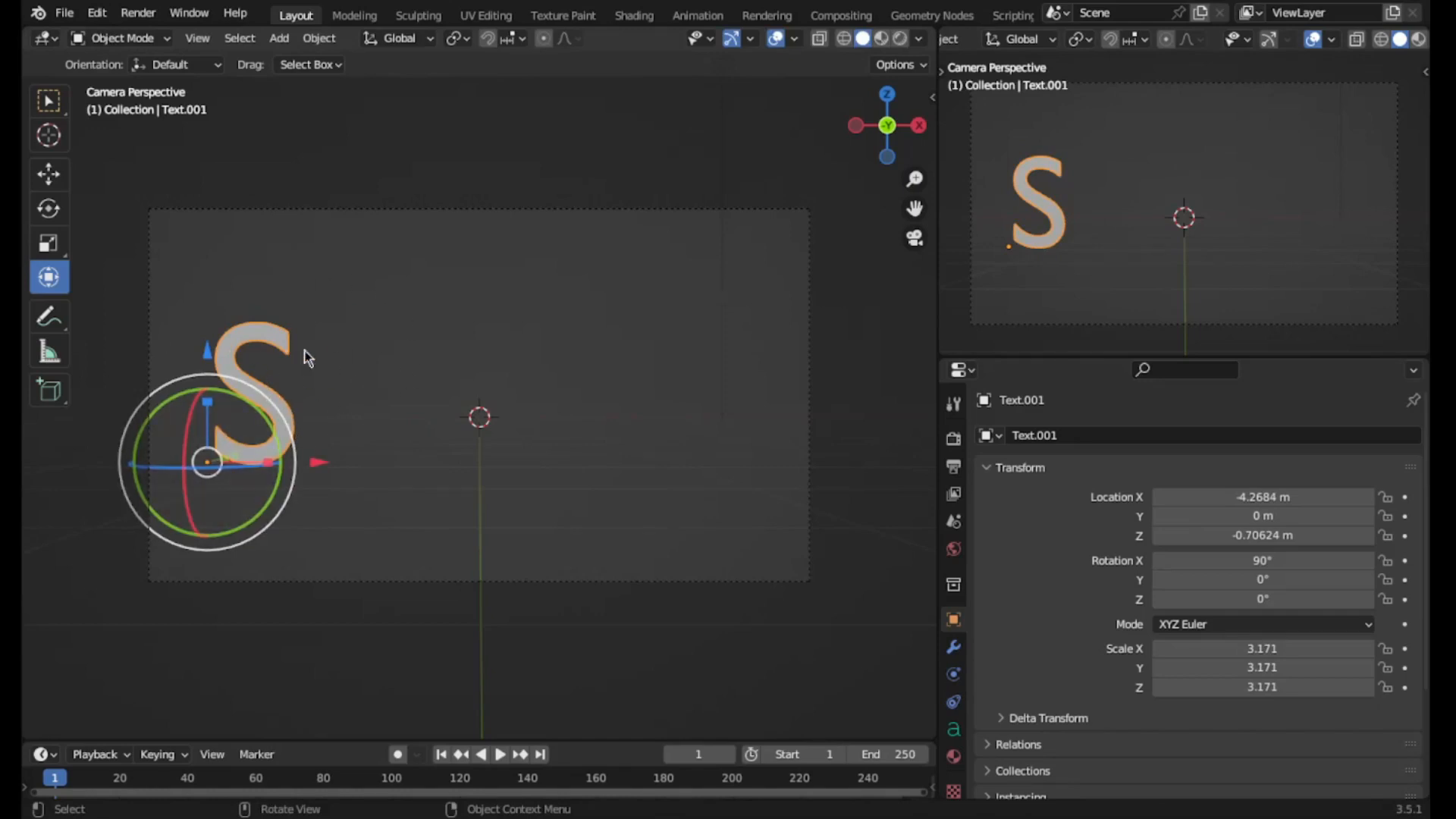
# - Change the regular font of the S text to Agency FB Bold
pyautogui.scroll(-1, 955, 687)
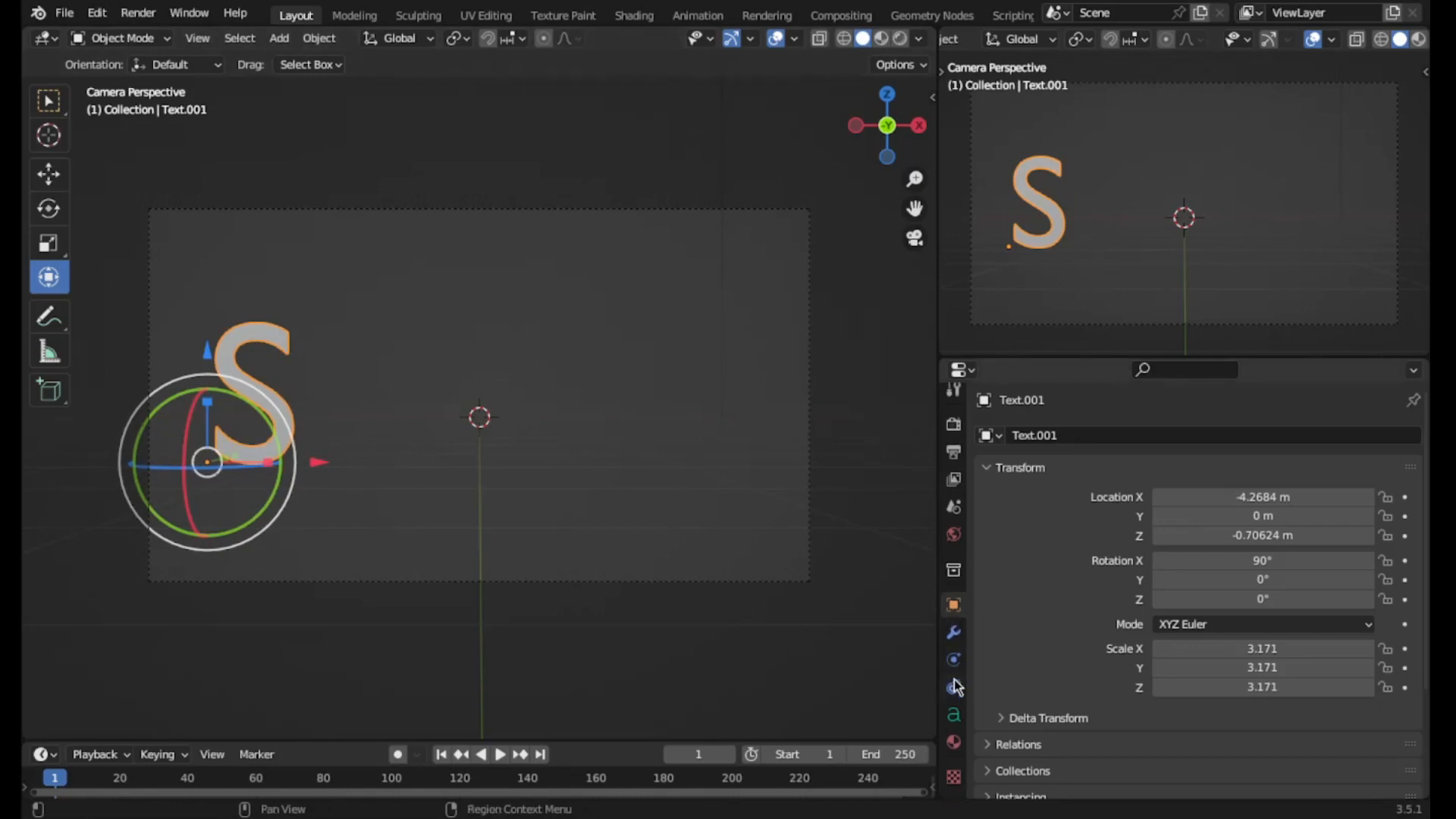
pyautogui.click(953, 717)
pyautogui.scroll(-1, 1230, 672)
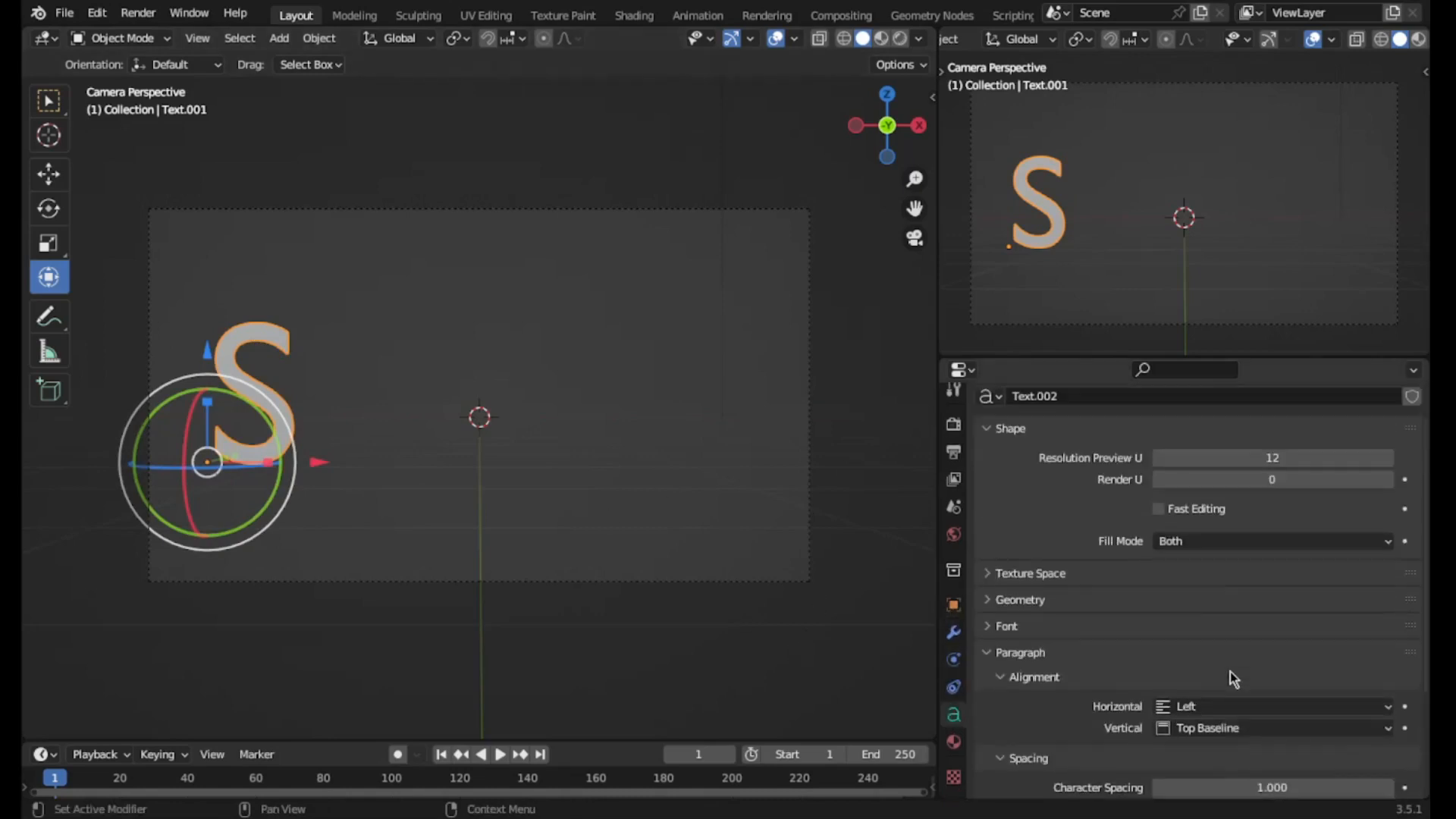
pyautogui.click(1064, 625)
pyautogui.scroll(-2, 1225, 656)
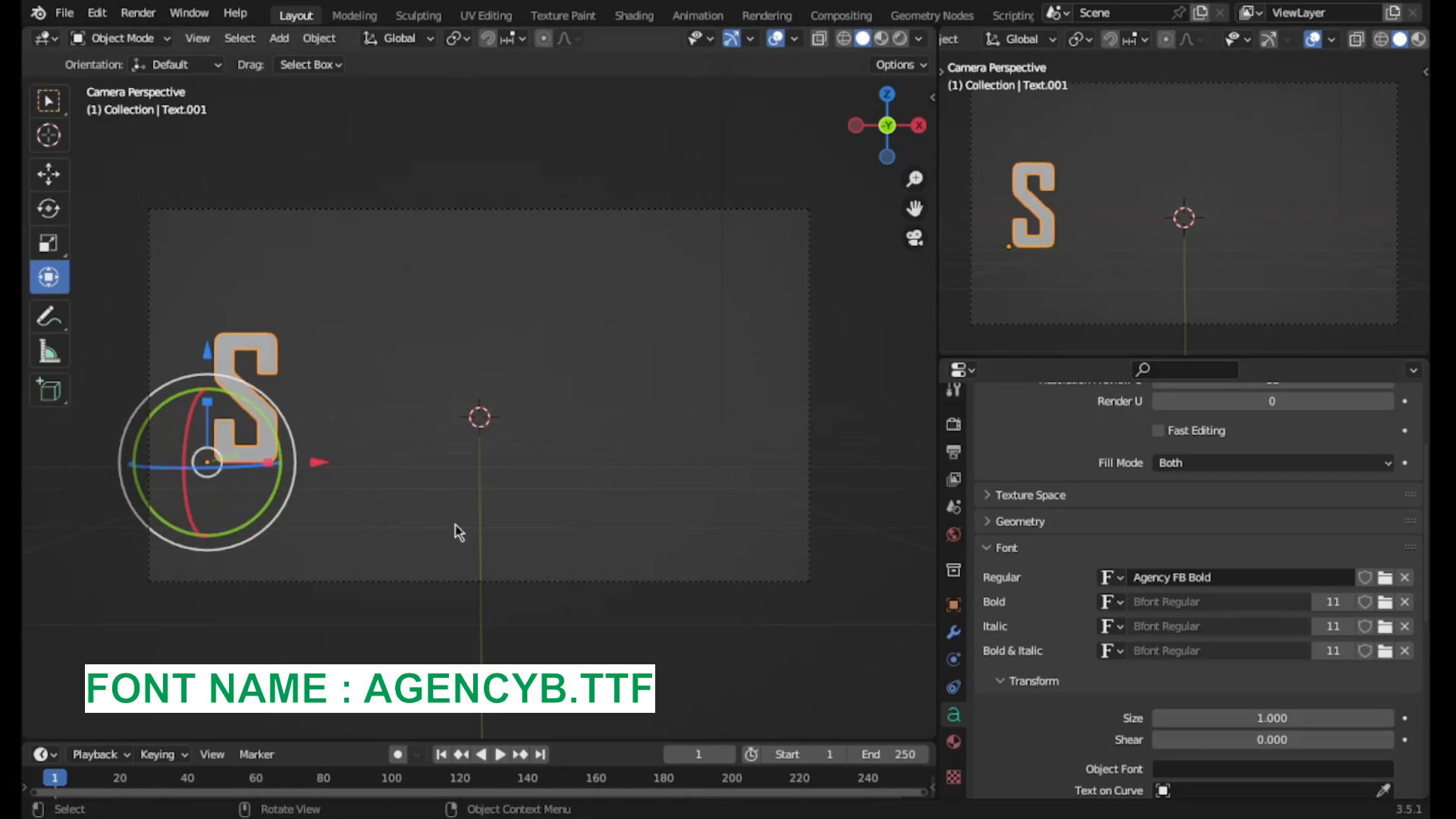
# - Enlarge the S and shift it slightly right and down within the camera frame
pyautogui.press('s')
pyautogui.click(512, 597)
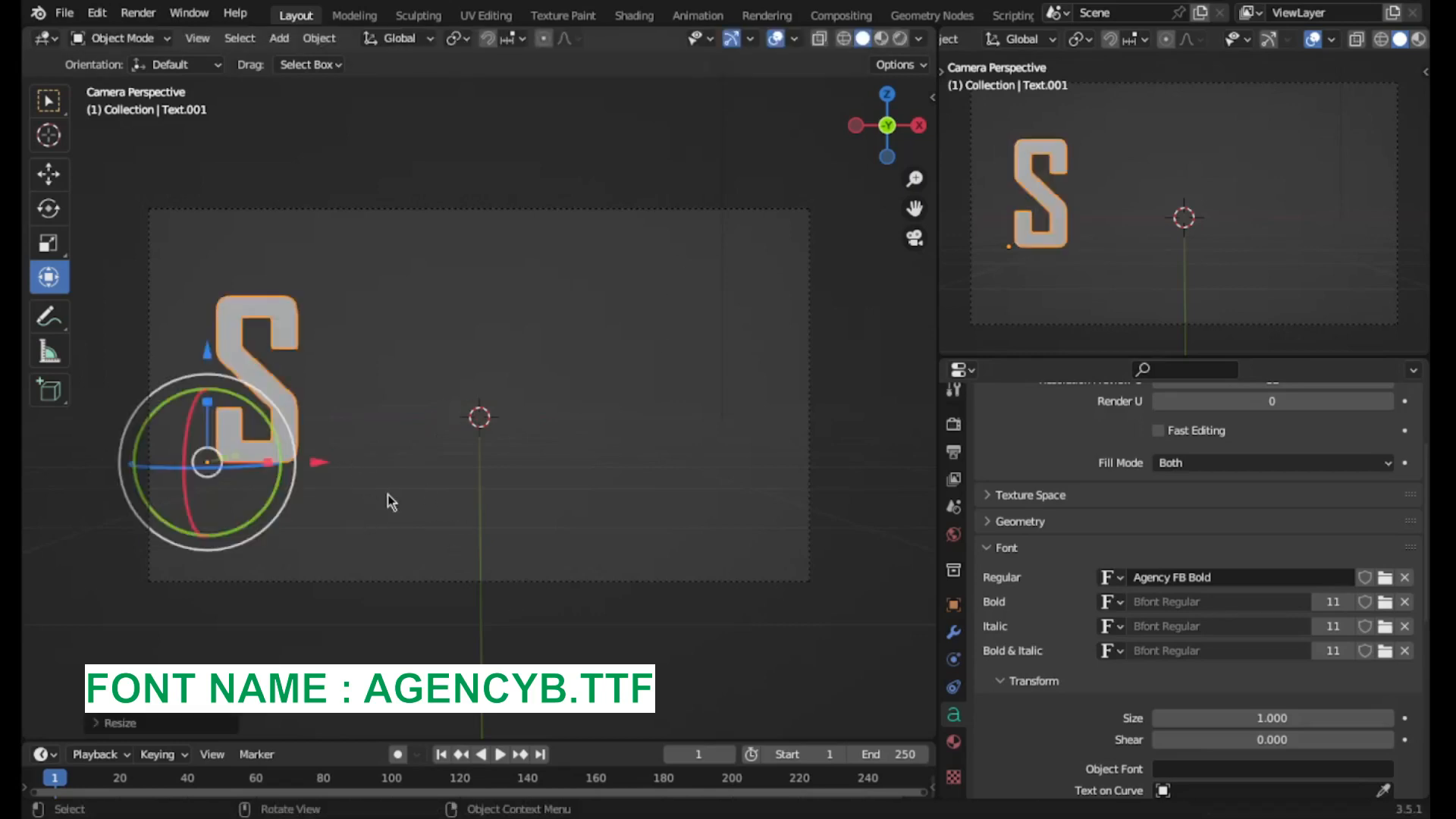
pyautogui.press('g')
pyautogui.click(399, 517)
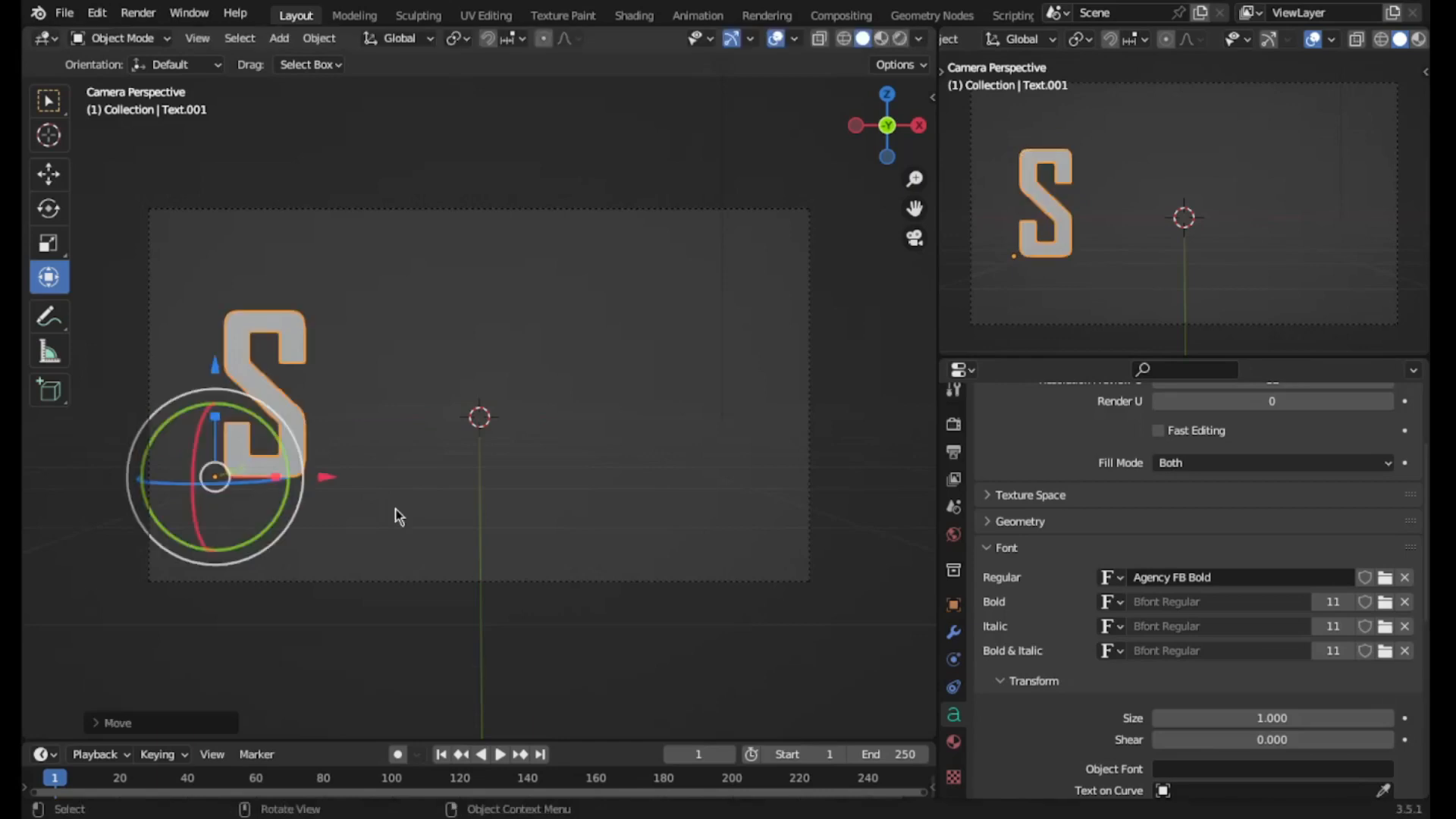
pyautogui.click(401, 515)
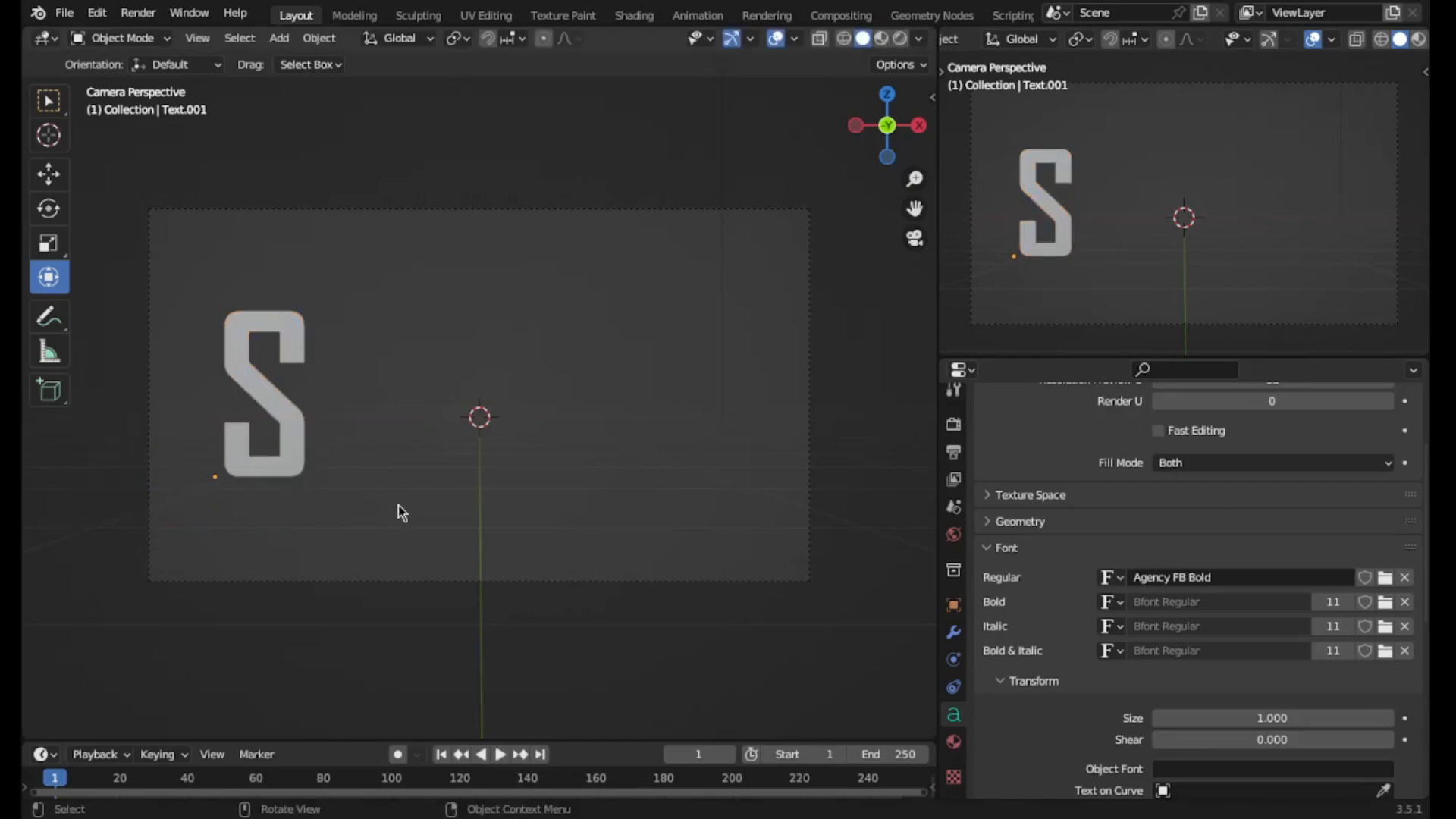
pyautogui.click(304, 449)
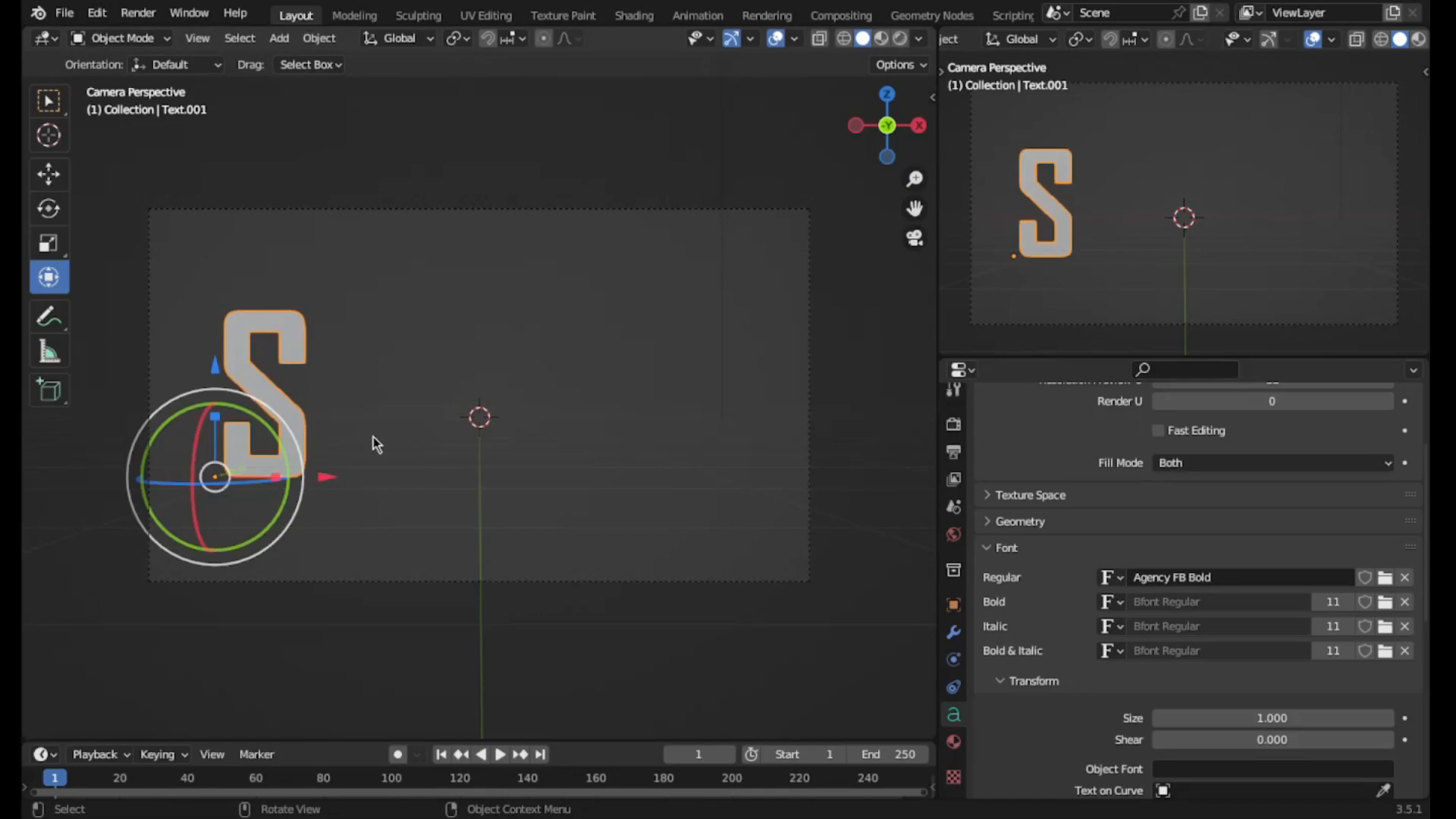
# - Give the S text an extrusion of 0.07 m and return to the camera view
pyautogui.moveTo(374, 437); pyautogui.dragTo(516, 516, button='middle')
pyautogui.moveTo(421, 478); pyautogui.dragTo(523, 470, button='middle')
pyautogui.moveTo(663, 504); pyautogui.dragTo(580, 518, button='middle')
pyautogui.scroll(-10, 1172, 567)
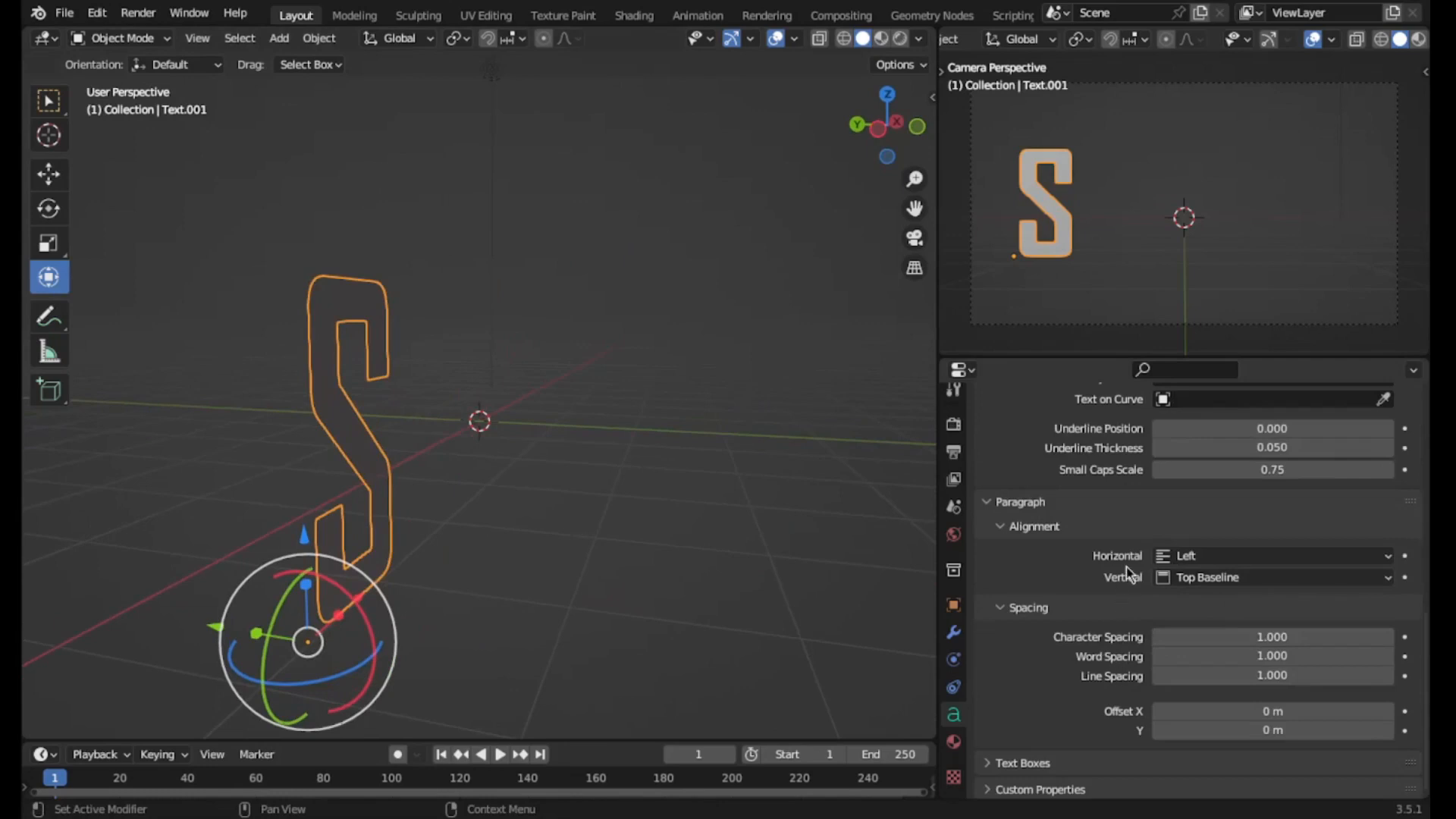
pyautogui.scroll(8, 1126, 567)
pyautogui.click(1066, 522)
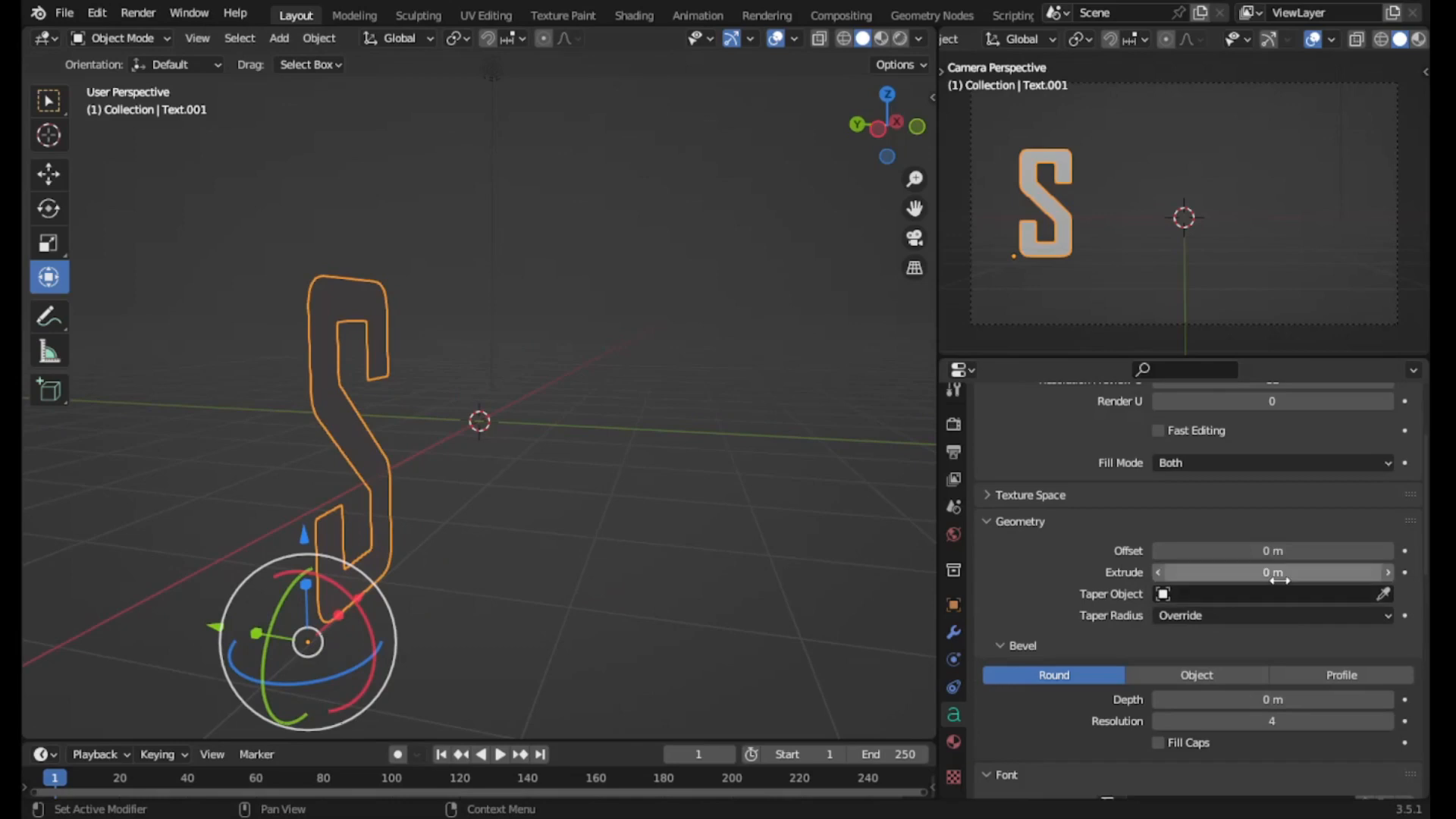
pyautogui.moveTo(1272, 572); pyautogui.dragTo(1191, 572)
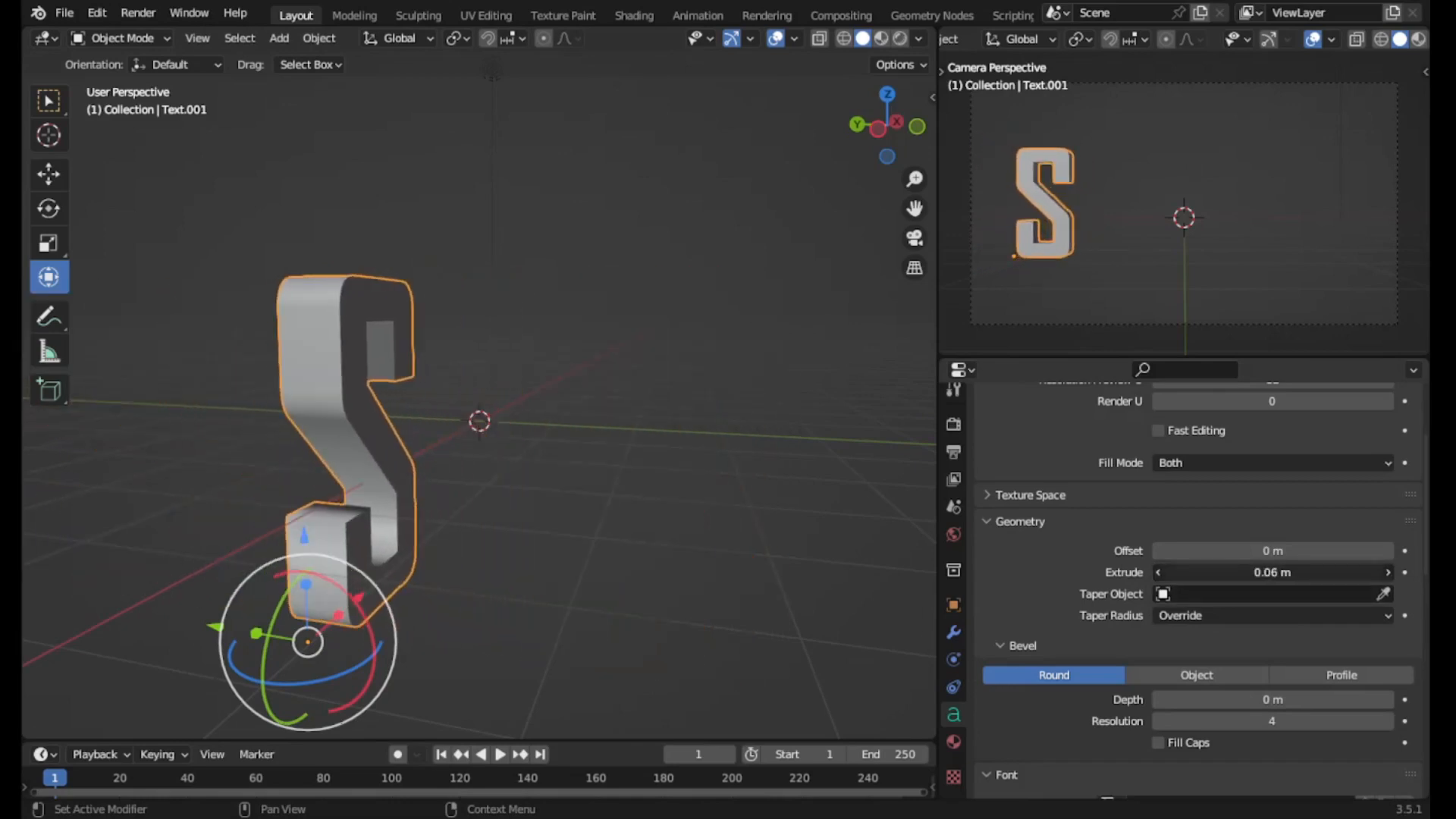
pyautogui.moveTo(1272, 572); pyautogui.dragTo(1275, 575)
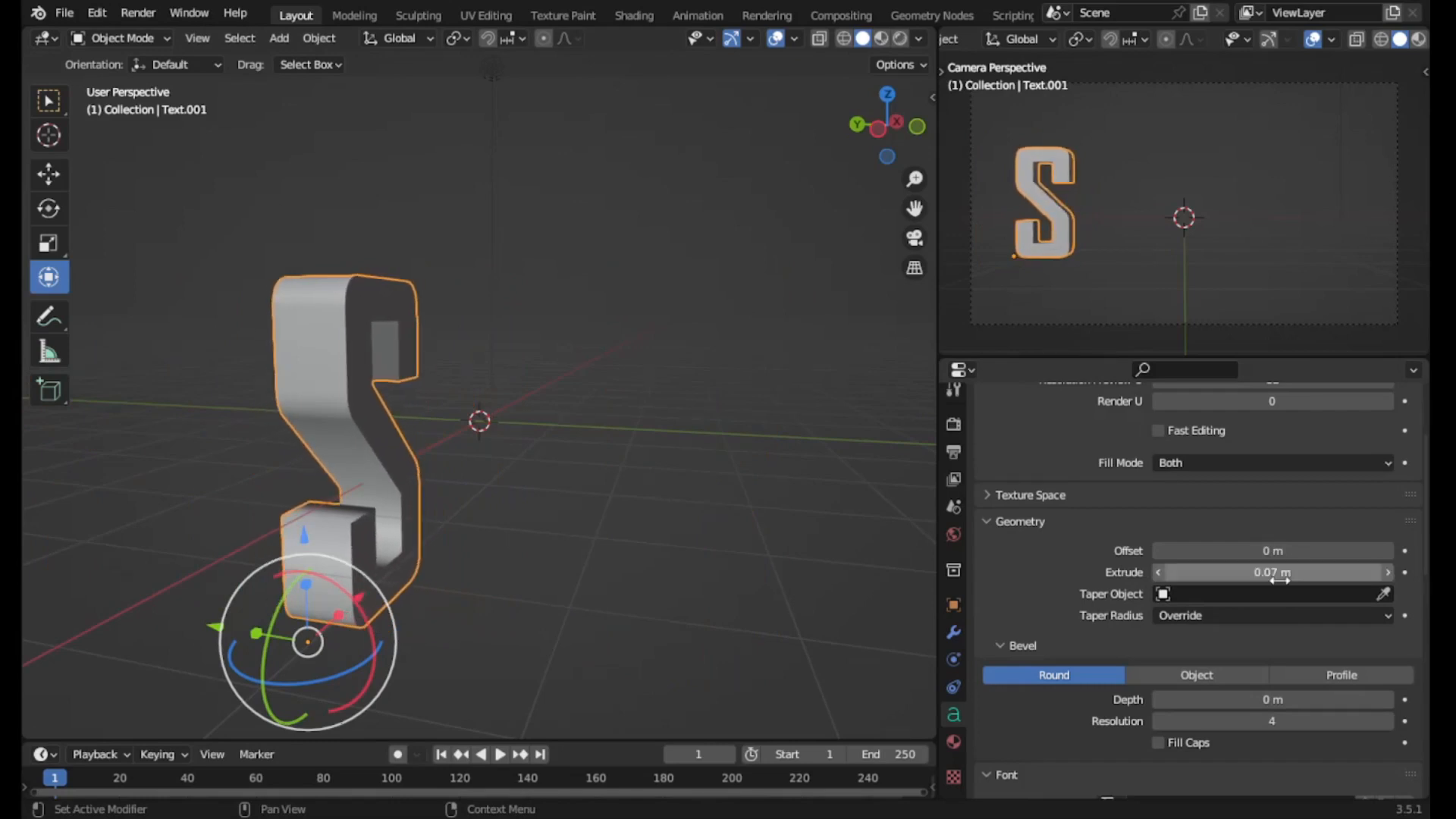
pyautogui.moveTo(777, 547); pyautogui.dragTo(682, 540, button='middle')
pyautogui.click(913, 243)
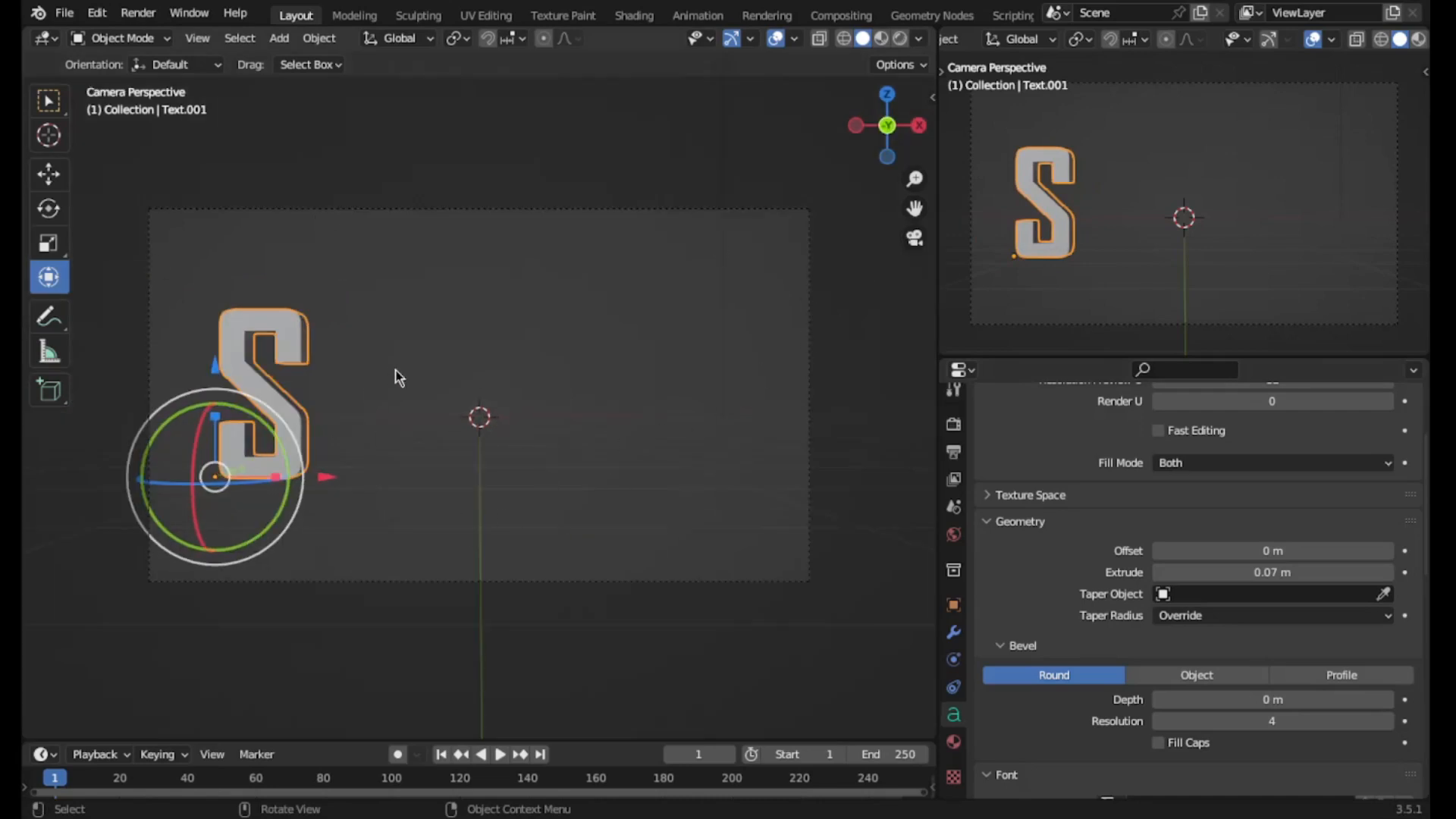
# - Shrink the extruded S slightly and shift it a little up and toward the left edge of the camera frame
pyautogui.click(529, 434)
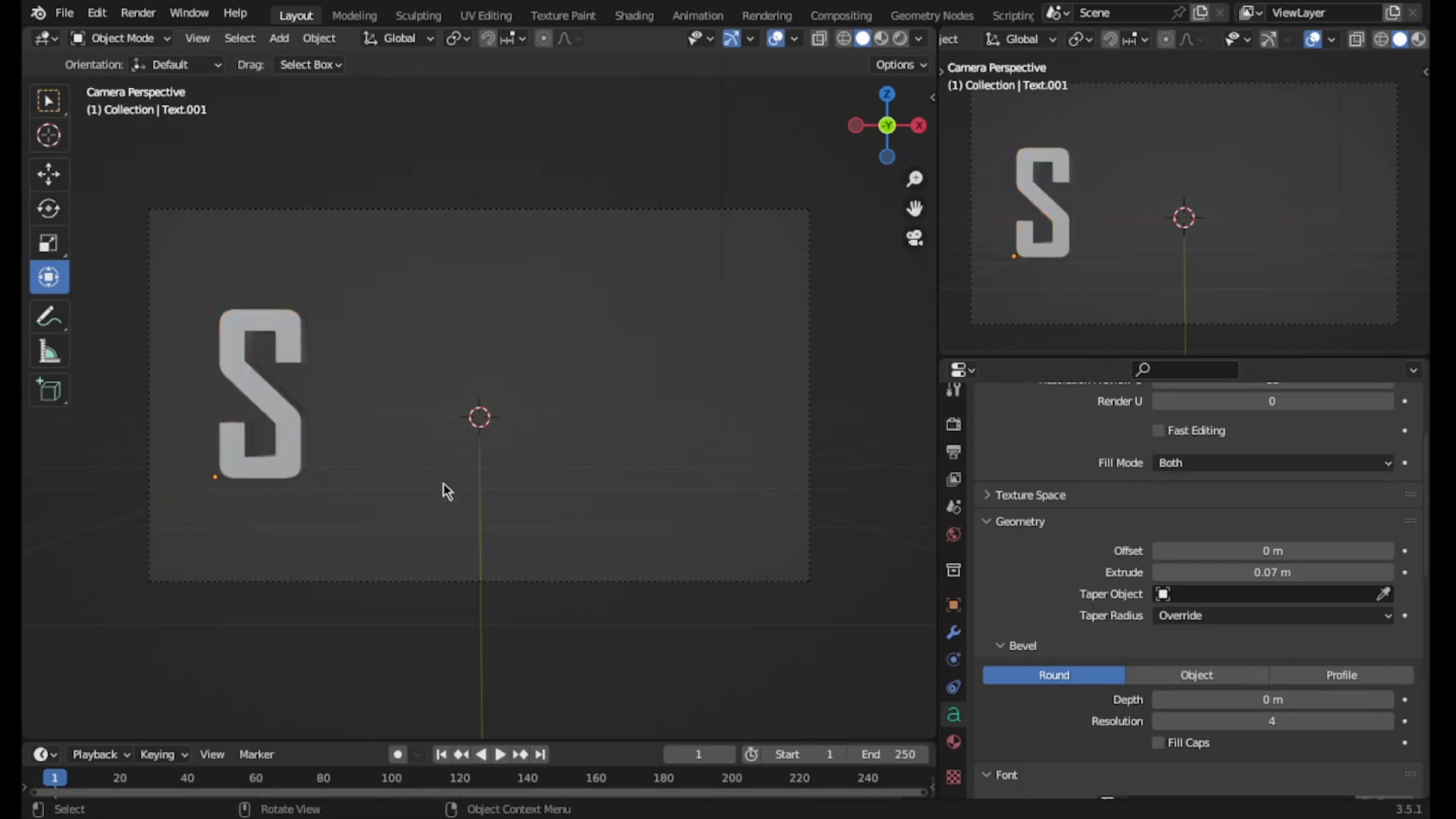
pyautogui.click(272, 460)
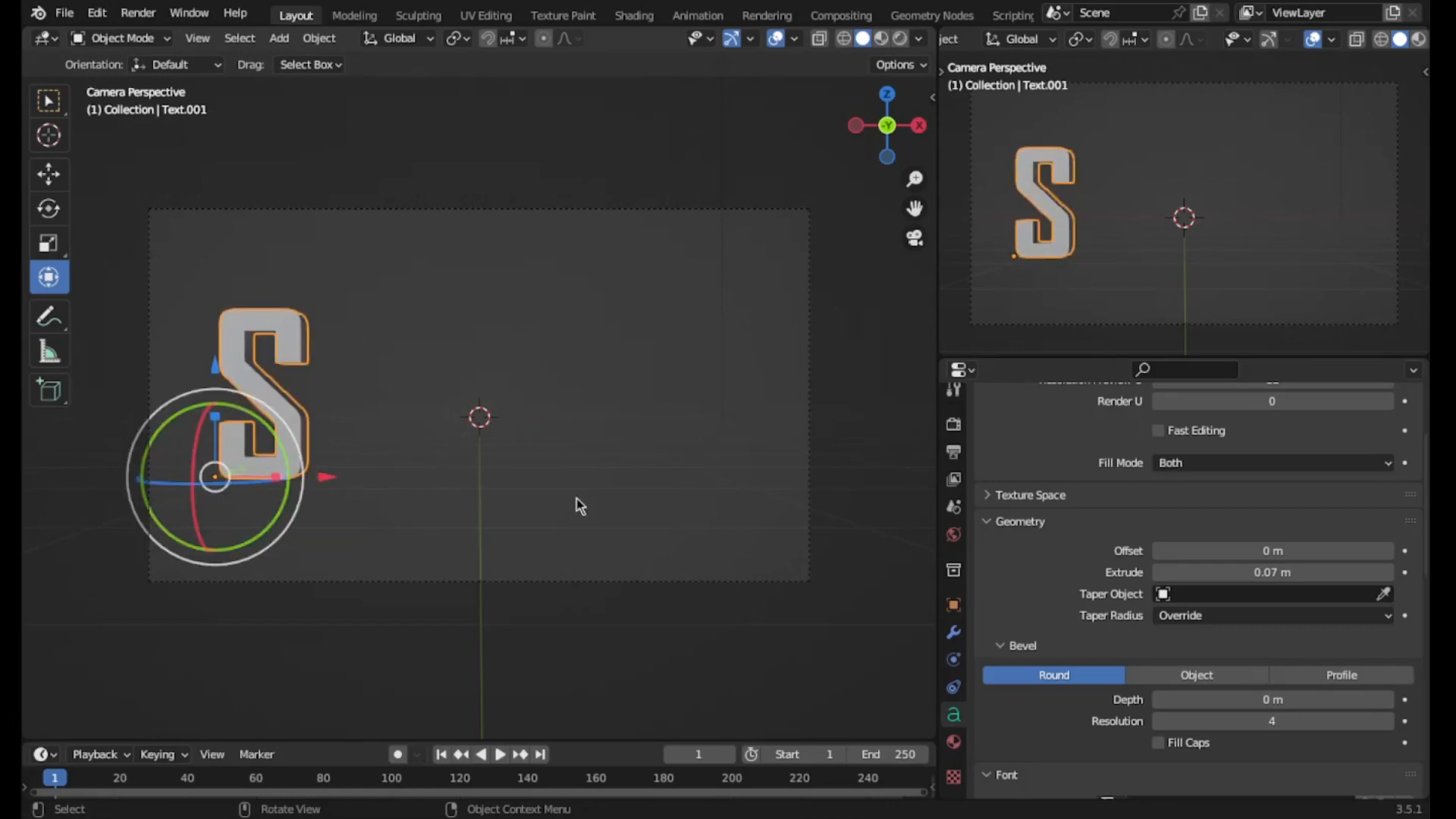
pyautogui.press('s')
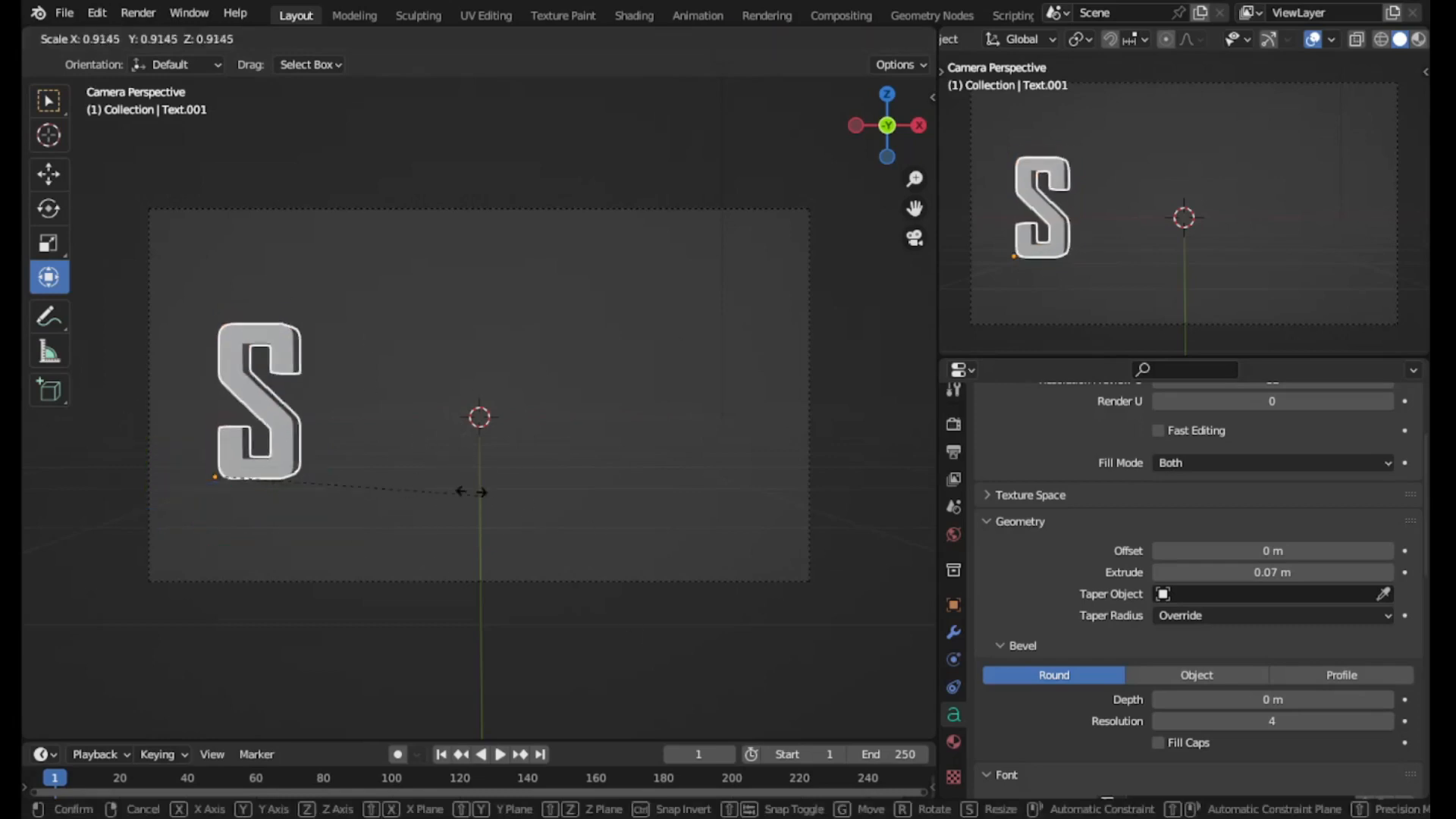
pyautogui.click(465, 487)
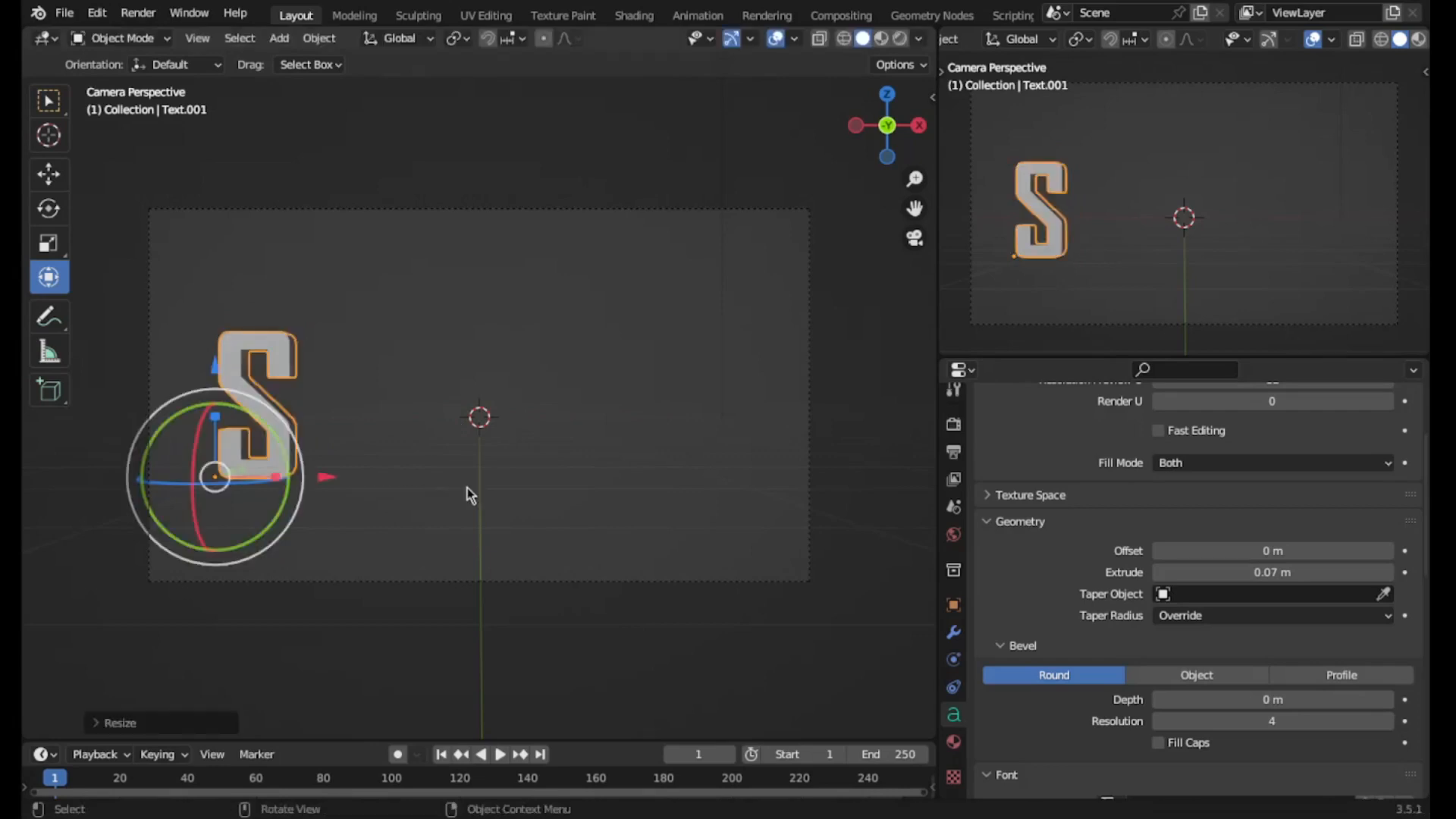
pyautogui.press('g')
pyautogui.click(488, 528)
pyautogui.click(489, 531)
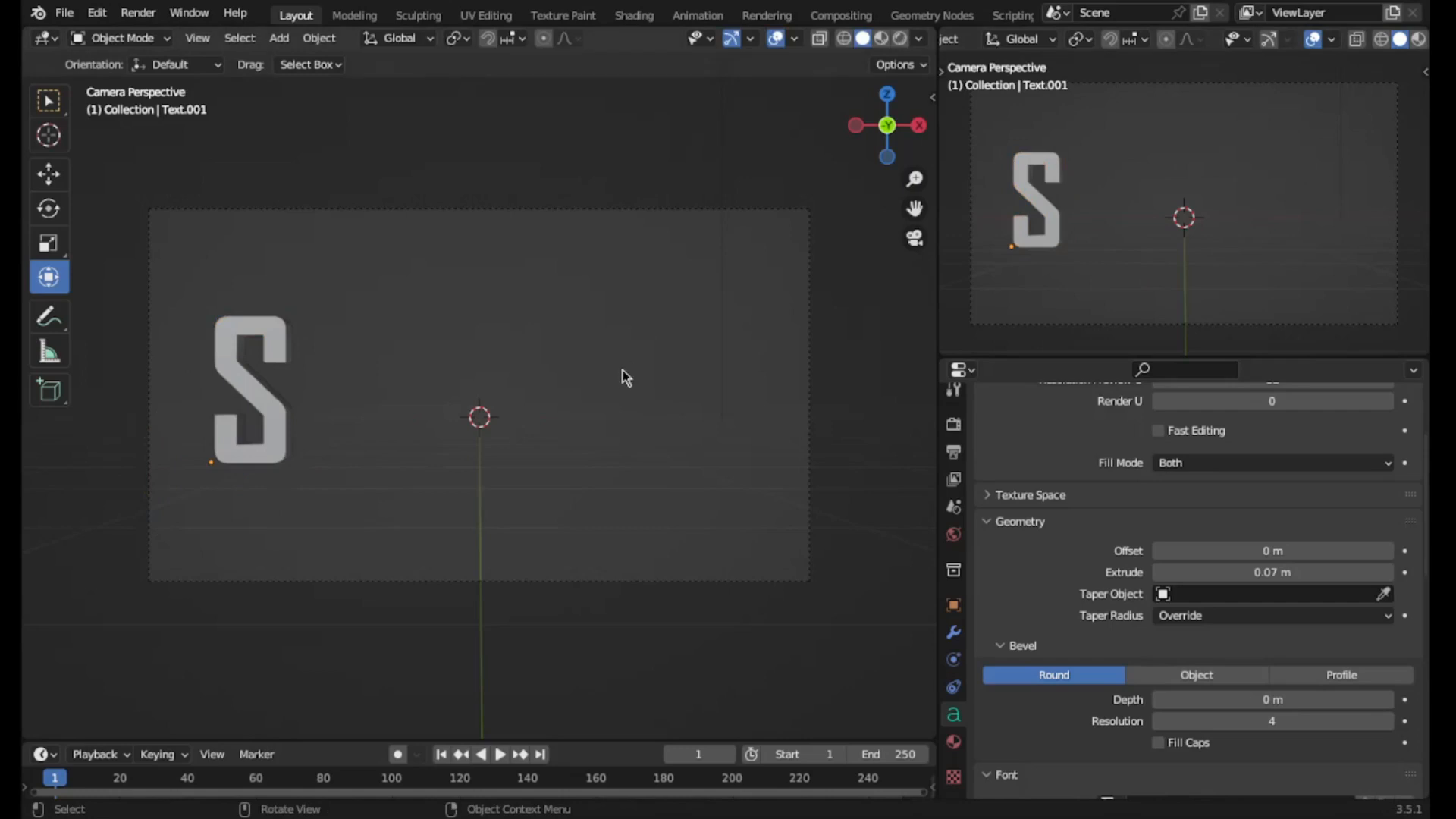
# - Hide the overlays in the small camera viewport and keep the main viewport in camera view
pyautogui.moveTo(622, 370); pyautogui.dragTo(621, 406, button='middle')
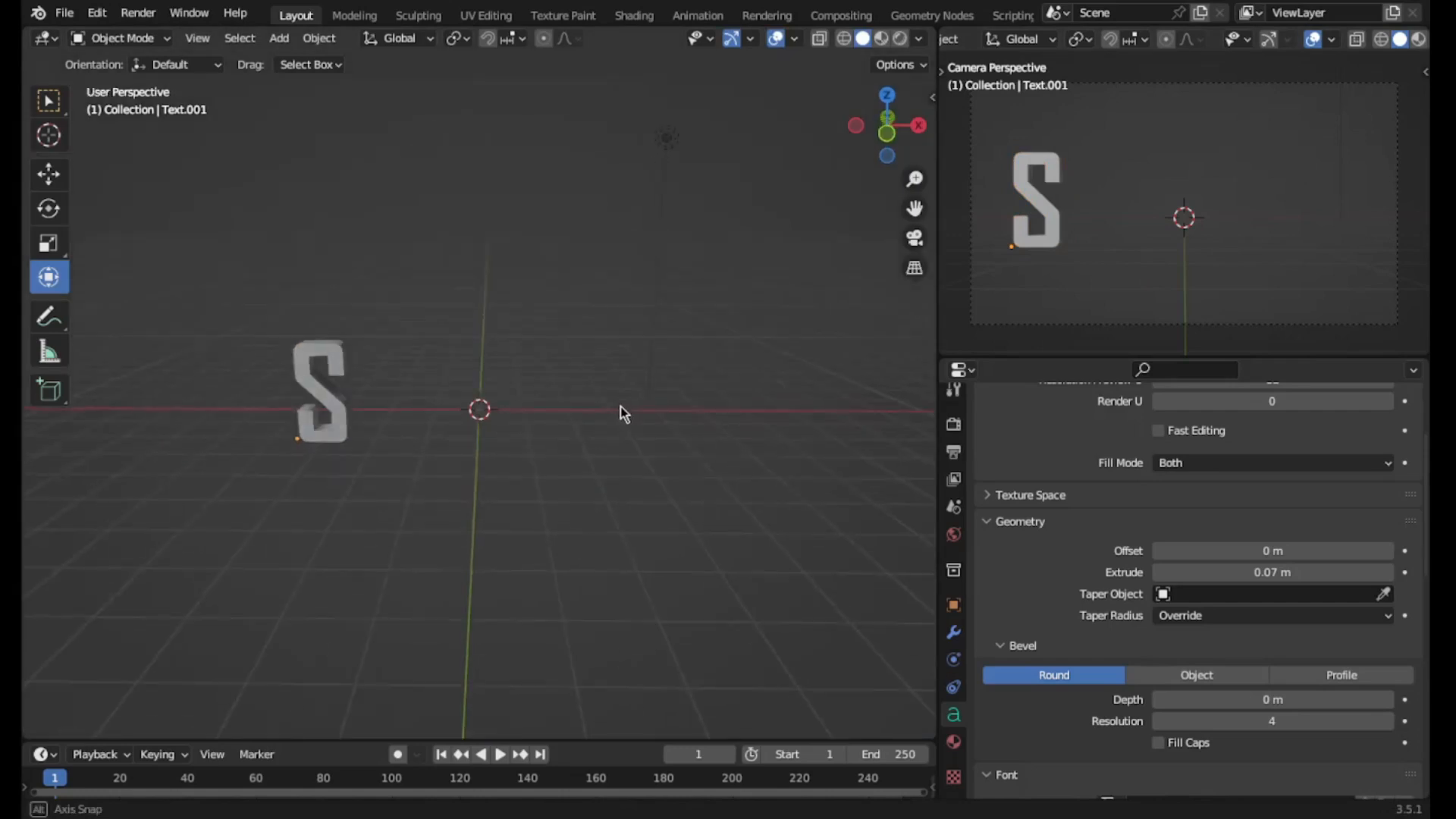
pyautogui.click(1313, 41)
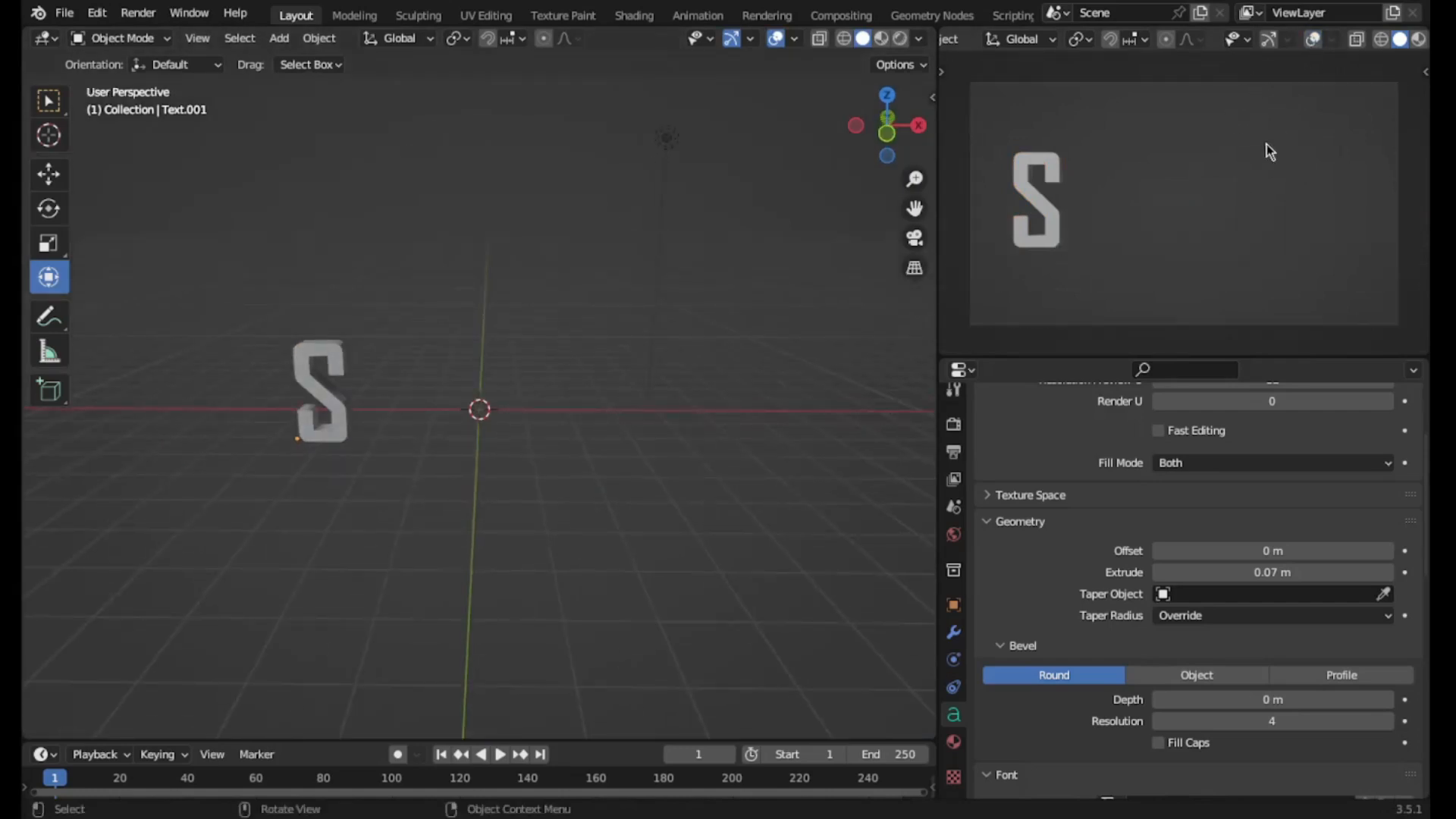
pyautogui.click(915, 239)
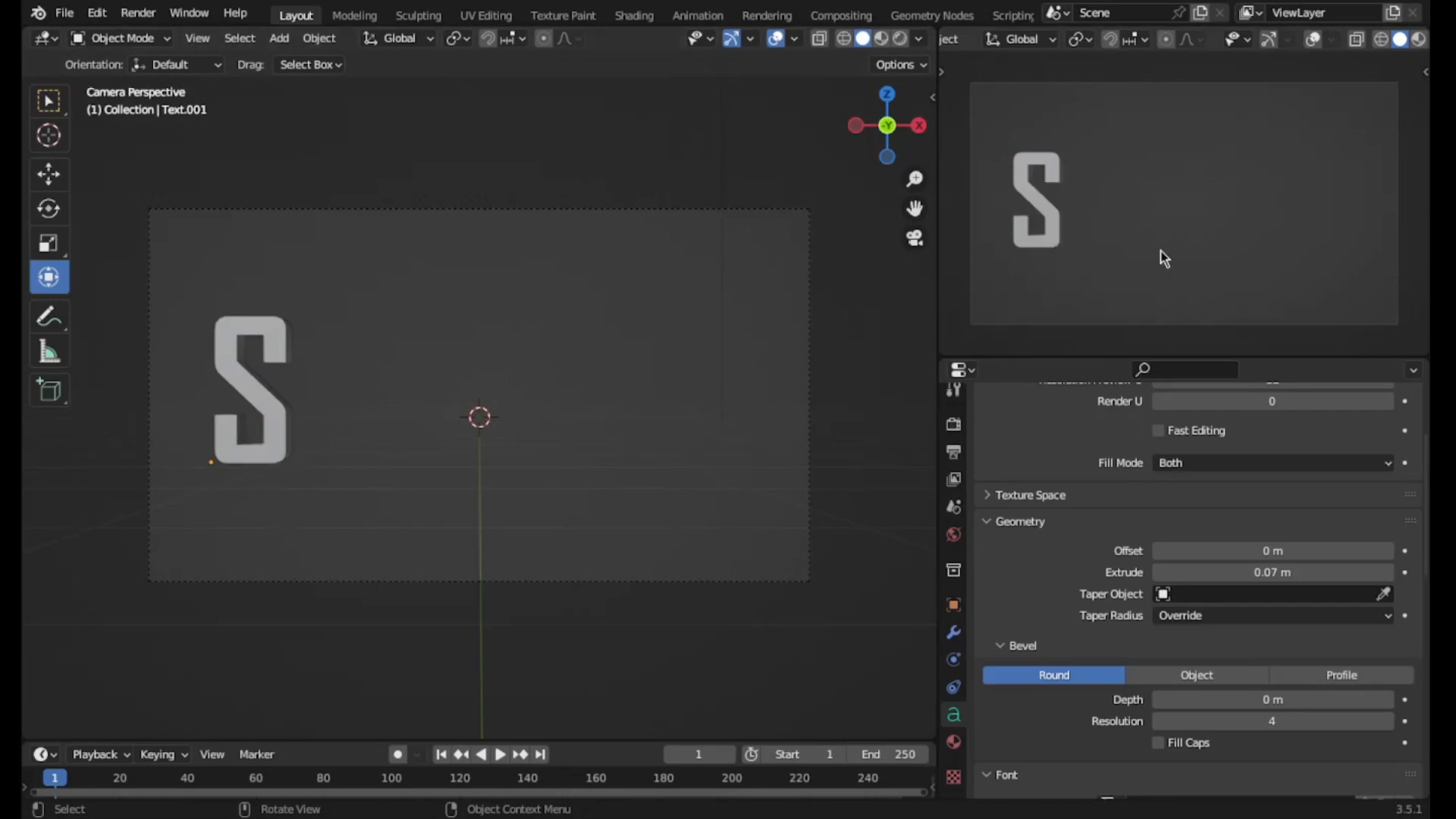
# - Change the small viewport to a perspective view focused on the S, with overlays and transform gizmos shown
pyautogui.moveTo(1164, 257); pyautogui.dragTo(1146, 328, button='middle')
pyautogui.click(1314, 39)
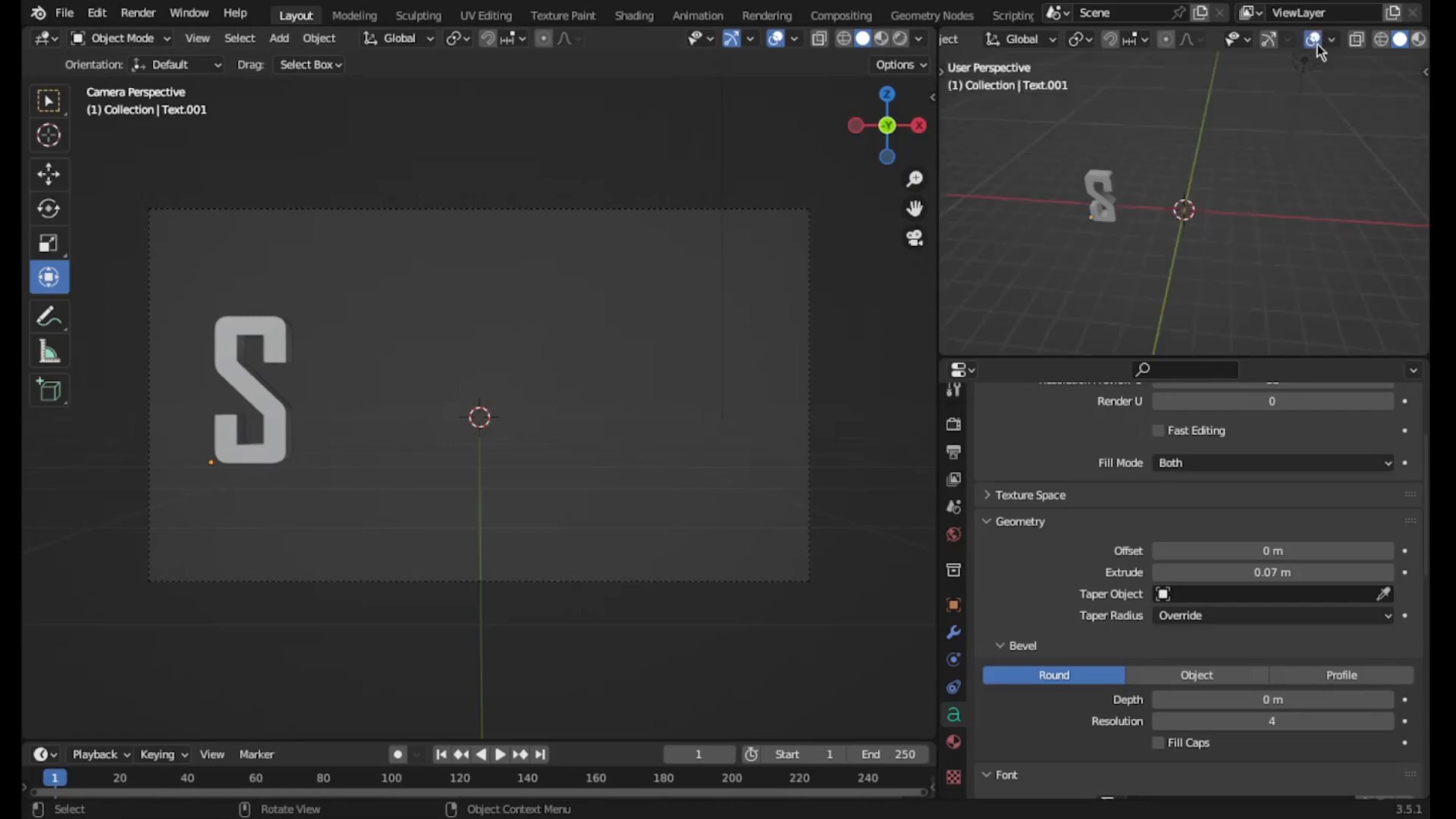
pyautogui.scroll(6, 1071, 212)
pyautogui.click(1008, 219)
pyautogui.scroll(-3, 1100, 262)
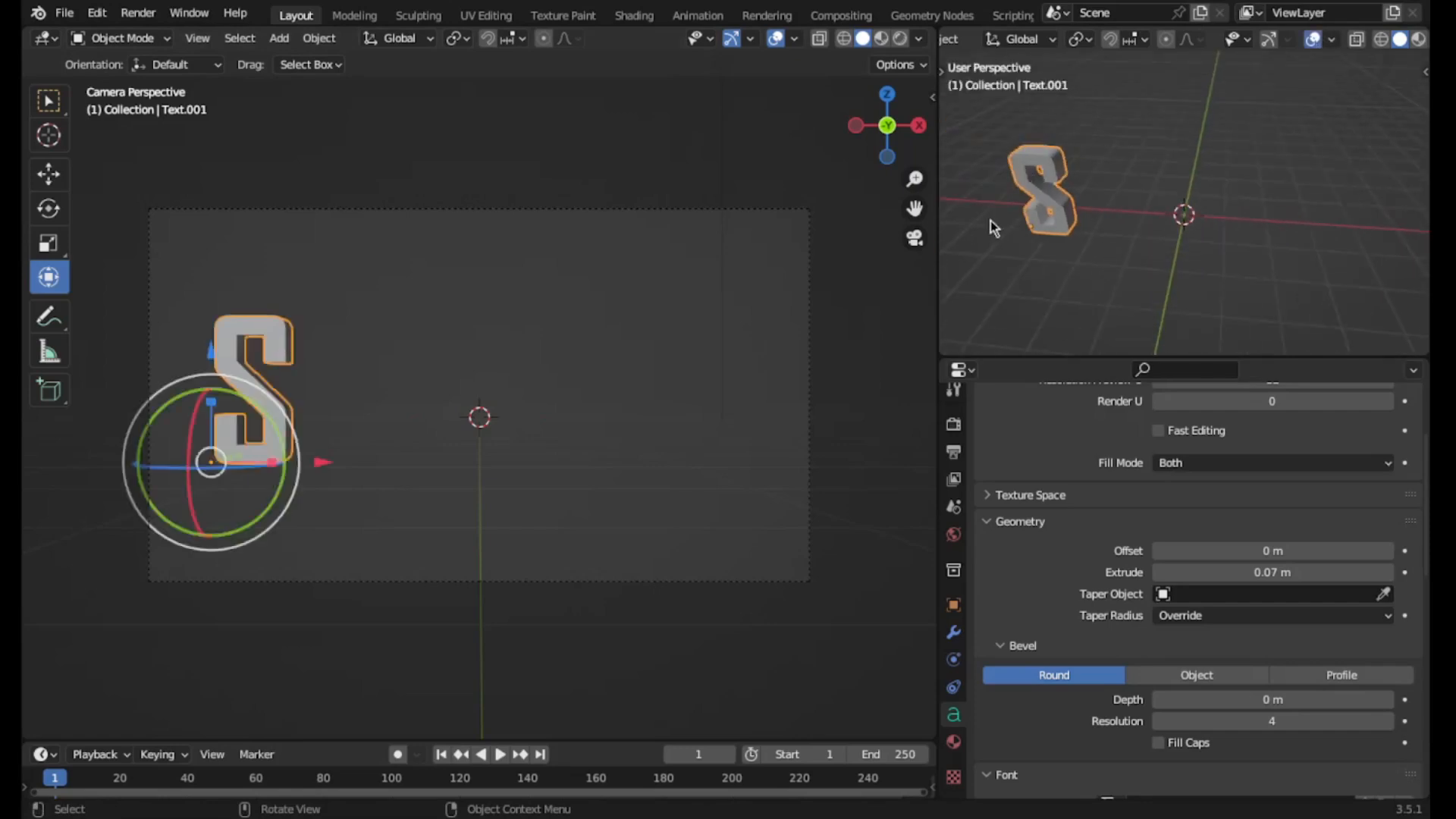
pyautogui.click(1269, 40)
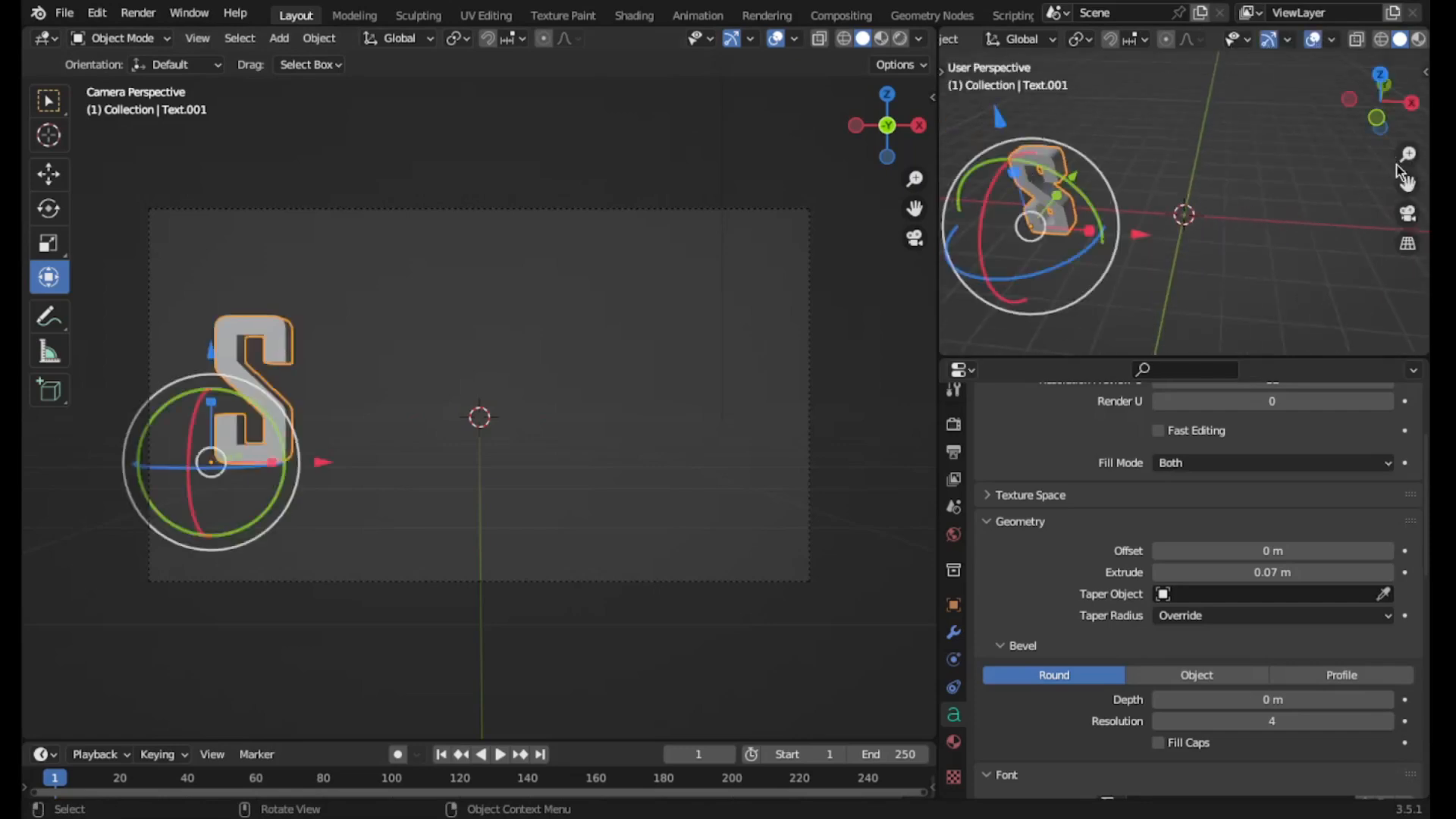
pyautogui.moveTo(1407, 184); pyautogui.dragTo(1441, 173)
pyautogui.scroll(3, 1287, 280)
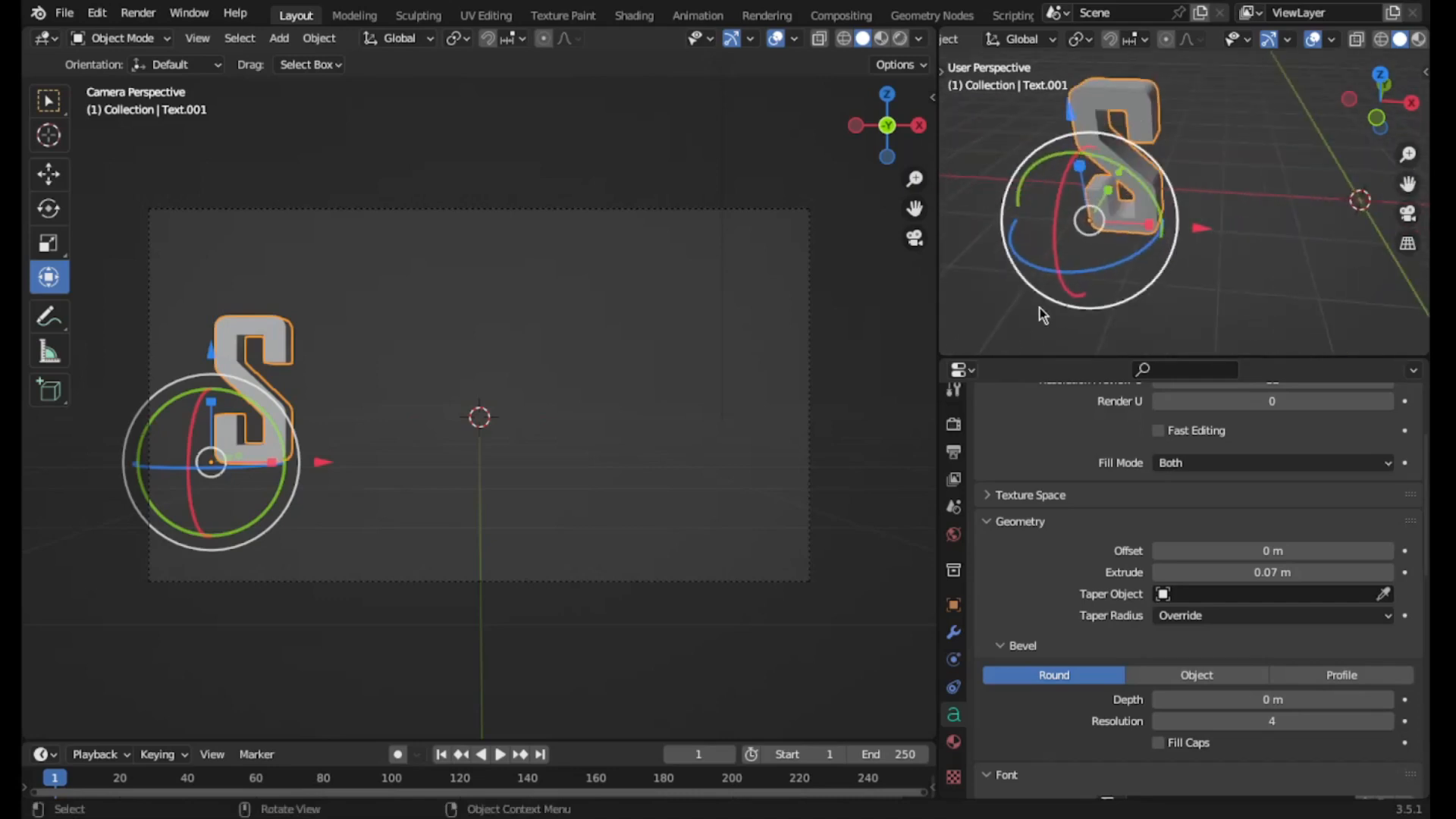
# - Rotate the S slightly about the Z axis to face the camera squarely, and fine-tune its placement
pyautogui.moveTo(1133, 261); pyautogui.dragTo(1151, 256)
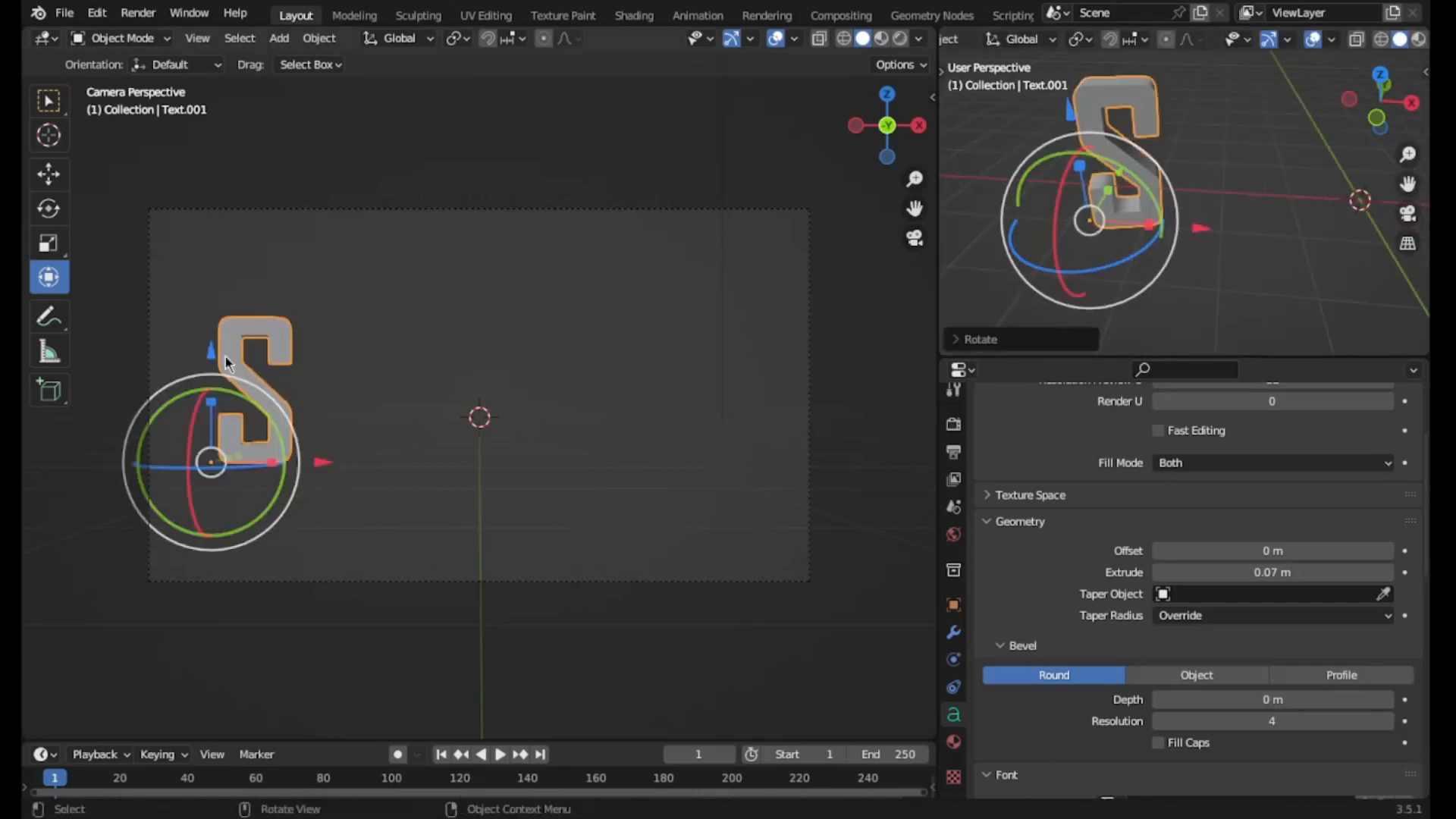
pyautogui.moveTo(223, 364)
pyautogui.mouseDown()
pyautogui.moveTo(216, 385)
pyautogui.moveTo(218, 370)
pyautogui.mouseUp()
pyautogui.click(621, 413)
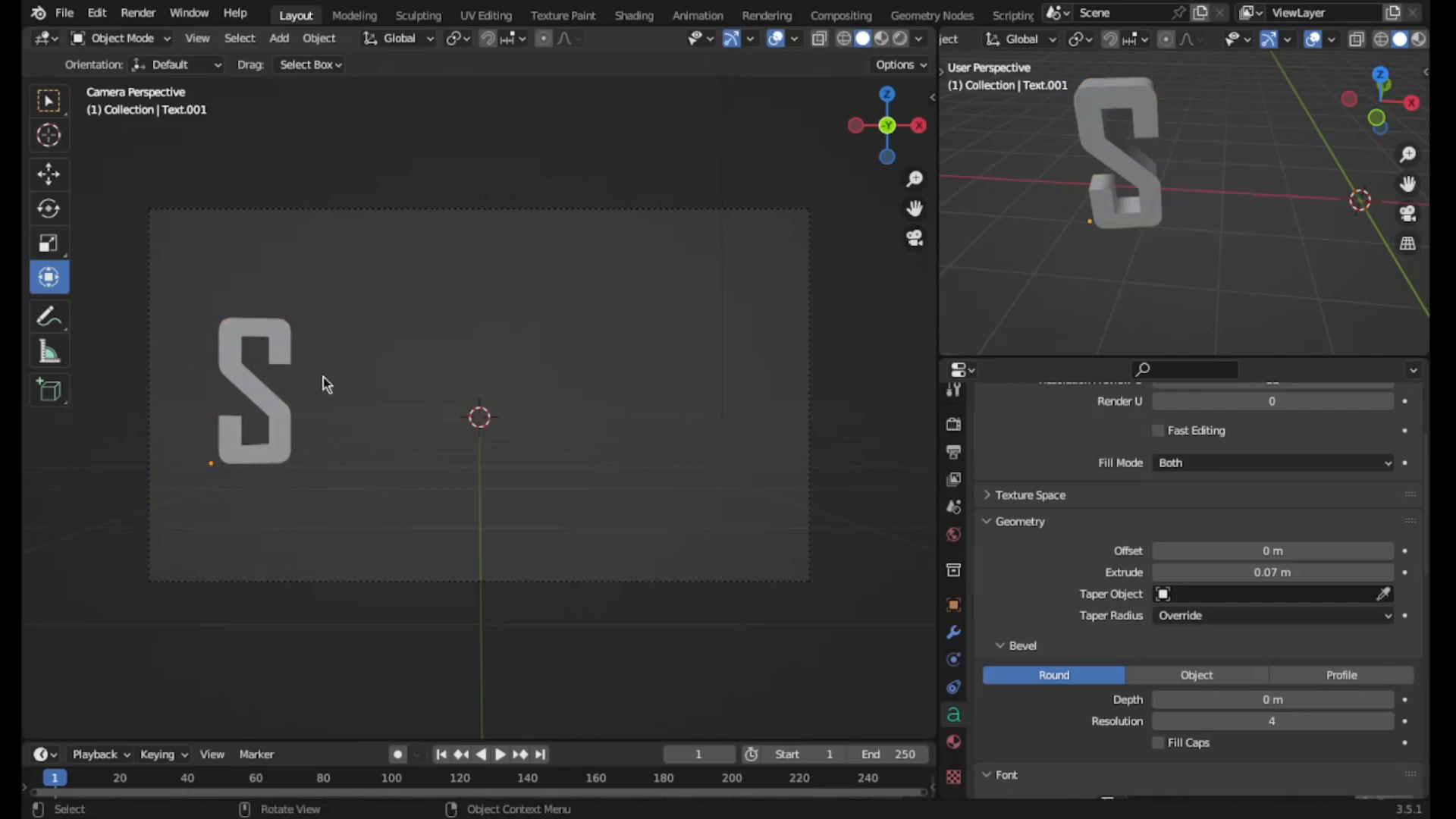
# - Duplicate the S, move the copy along X to the second letter position, and change its text to A
pyautogui.click(273, 459)
pyautogui.hotkey('ctrl', 'c')
pyautogui.hotkey('ctrl', 'v')
pyautogui.moveTo(322, 464); pyautogui.dragTo(511, 465)
pyautogui.press('Tab')
pyautogui.press('BackSpace')
pyautogui.write('A')
pyautogui.press('Tab')
# - Duplicate the A for the third letter position and change the copy's text to L
pyautogui.hotkey('ctrl', 'c')
pyautogui.hotkey('ctrl', 'v')
pyautogui.scroll(1, 471, 438)
pyautogui.press('Tab')
pyautogui.press('BackSpace')
pyautogui.write('L')
pyautogui.press('Tab')
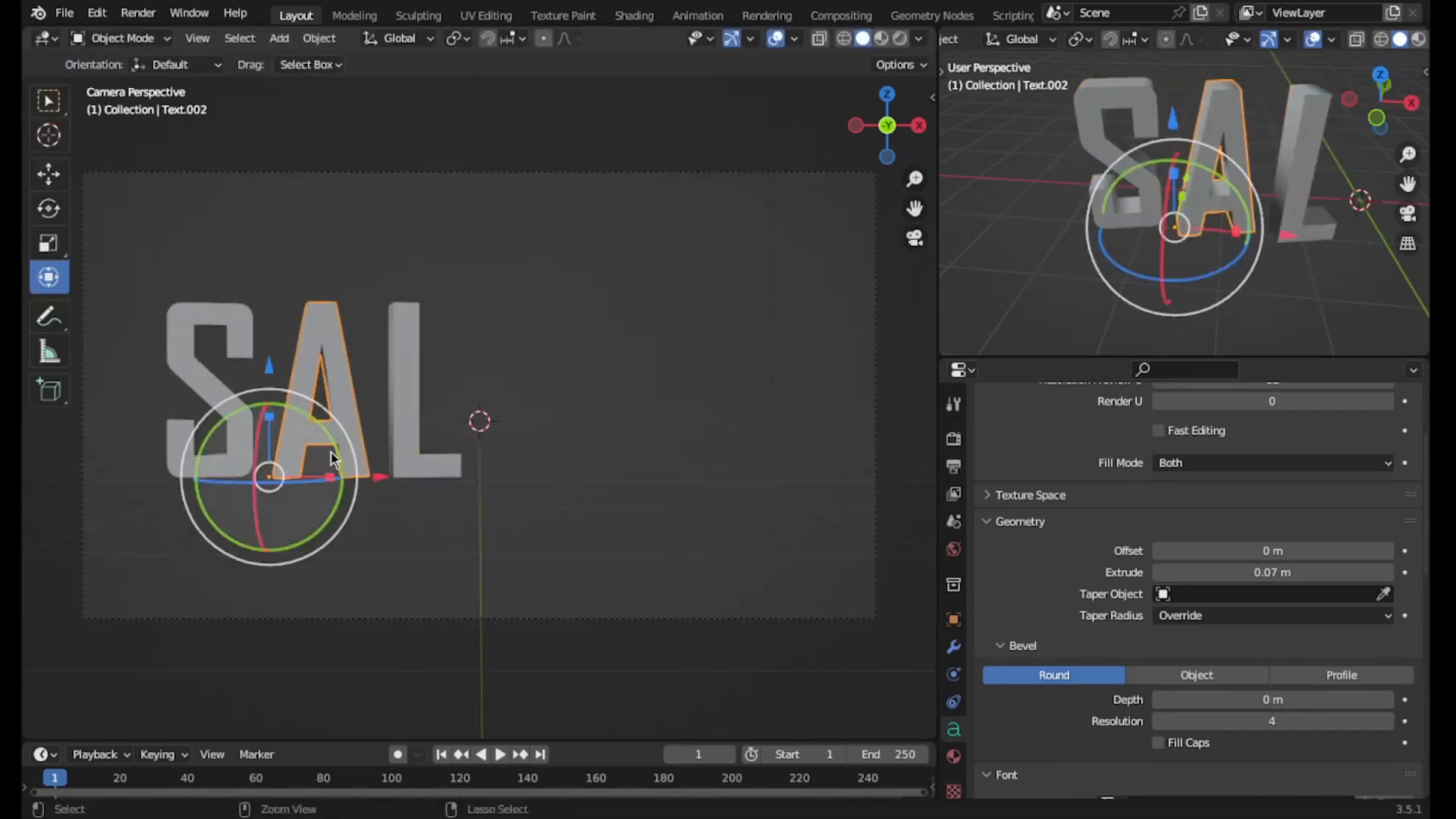
# - Duplicate the A and place the copies along X after the L as the next letters of SALAAR
pyautogui.hotkey('ctrl', 'c')
pyautogui.hotkey('ctrl', 'v')
pyautogui.moveTo(382, 477); pyautogui.dragTo(821, 477)
pyautogui.hotkey('ctrl', 'c')
pyautogui.hotkey('ctrl', 'v')
# - Duplicate the last A for the final letter position and change the copy's text to R
pyautogui.click(669, 462)
pyautogui.hotkey('ctrl', 'c')
pyautogui.hotkey('ctrl', 'v')
pyautogui.press('Tab')
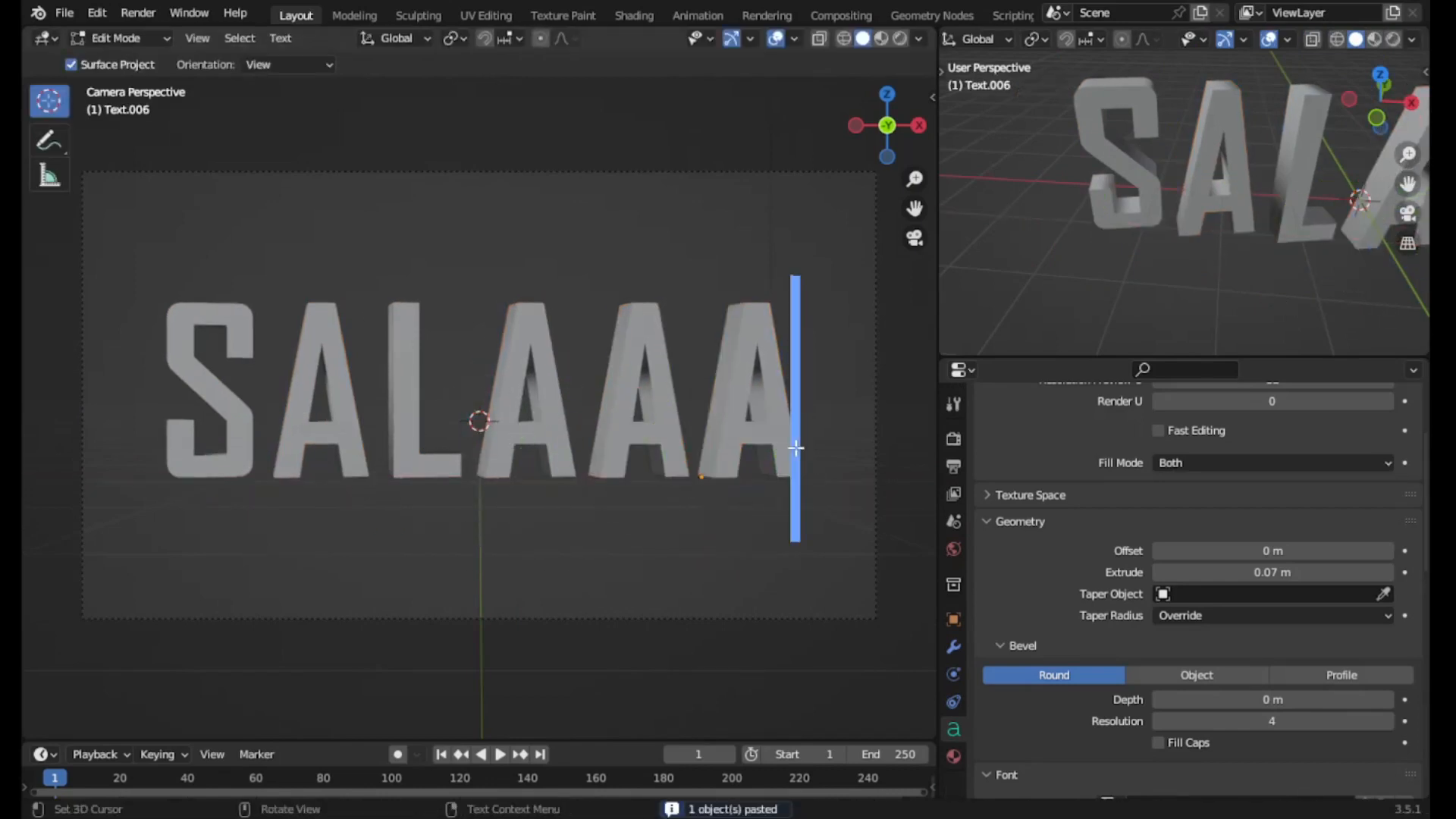
pyautogui.press('BackSpace')
pyautogui.write('R')
pyautogui.press('Tab')
# - Rotate the letters after the S individually about the Z axis to face the camera
pyautogui.click(322, 307)
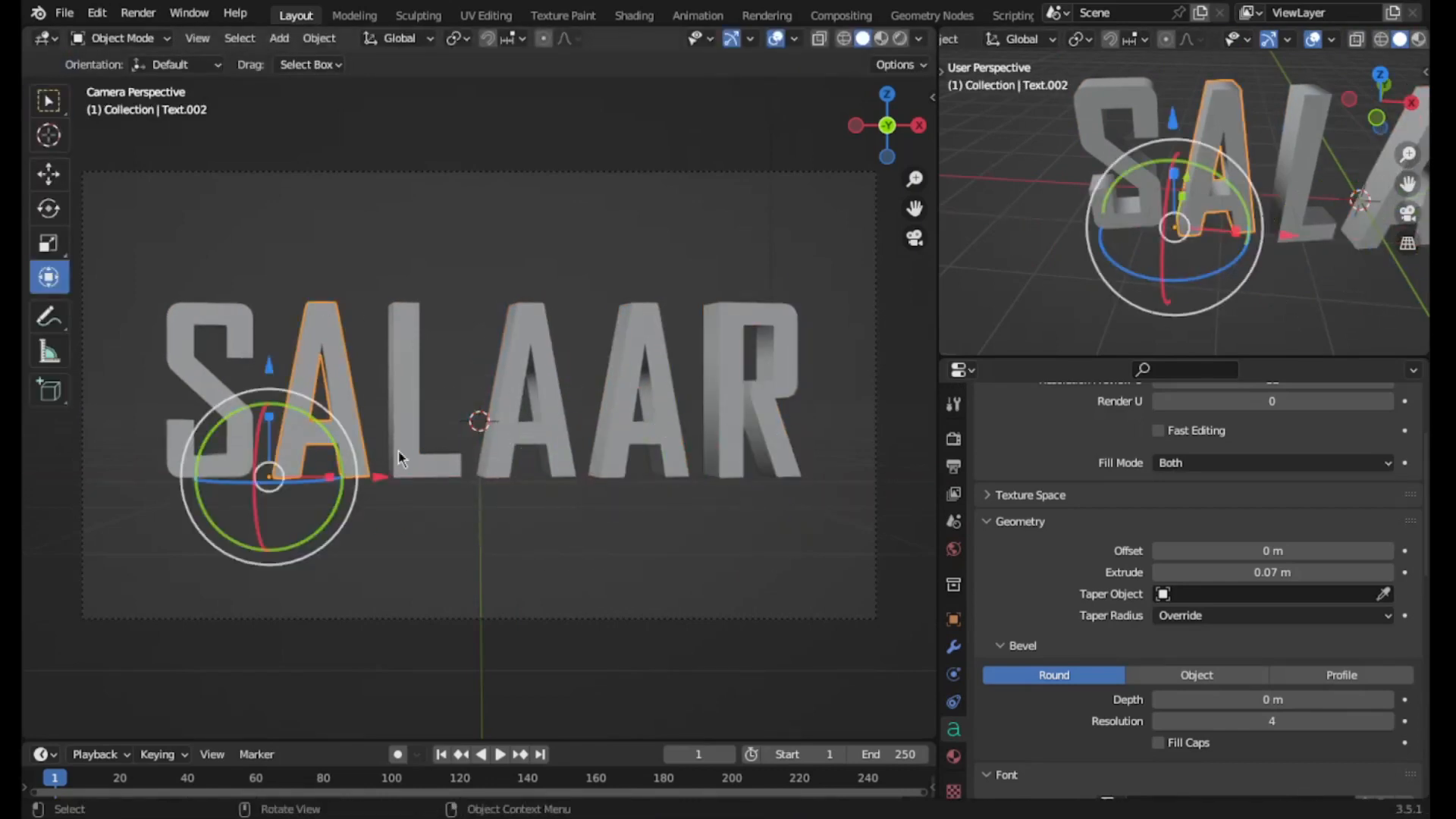
pyautogui.moveTo(1205, 281); pyautogui.dragTo(1194, 283)
pyautogui.click(1312, 233)
pyautogui.moveTo(1300, 286)
pyautogui.mouseDown()
pyautogui.moveTo(1261, 271)
pyautogui.moveTo(1301, 277)
pyautogui.mouseUp()
pyautogui.scroll(-5, 1289, 284)
pyautogui.click(1283, 212)
pyautogui.click(1324, 215)
pyautogui.click(1367, 194)
pyautogui.moveTo(1371, 280); pyautogui.dragTo(1349, 283)
pyautogui.click(1282, 307)
pyautogui.scroll(-1, 682, 478)
# - Move the letters after the S individually along X to tighten and even out the spacing of SALAAR
pyautogui.click(380, 452)
pyautogui.moveTo(415, 468); pyautogui.dragTo(408, 469)
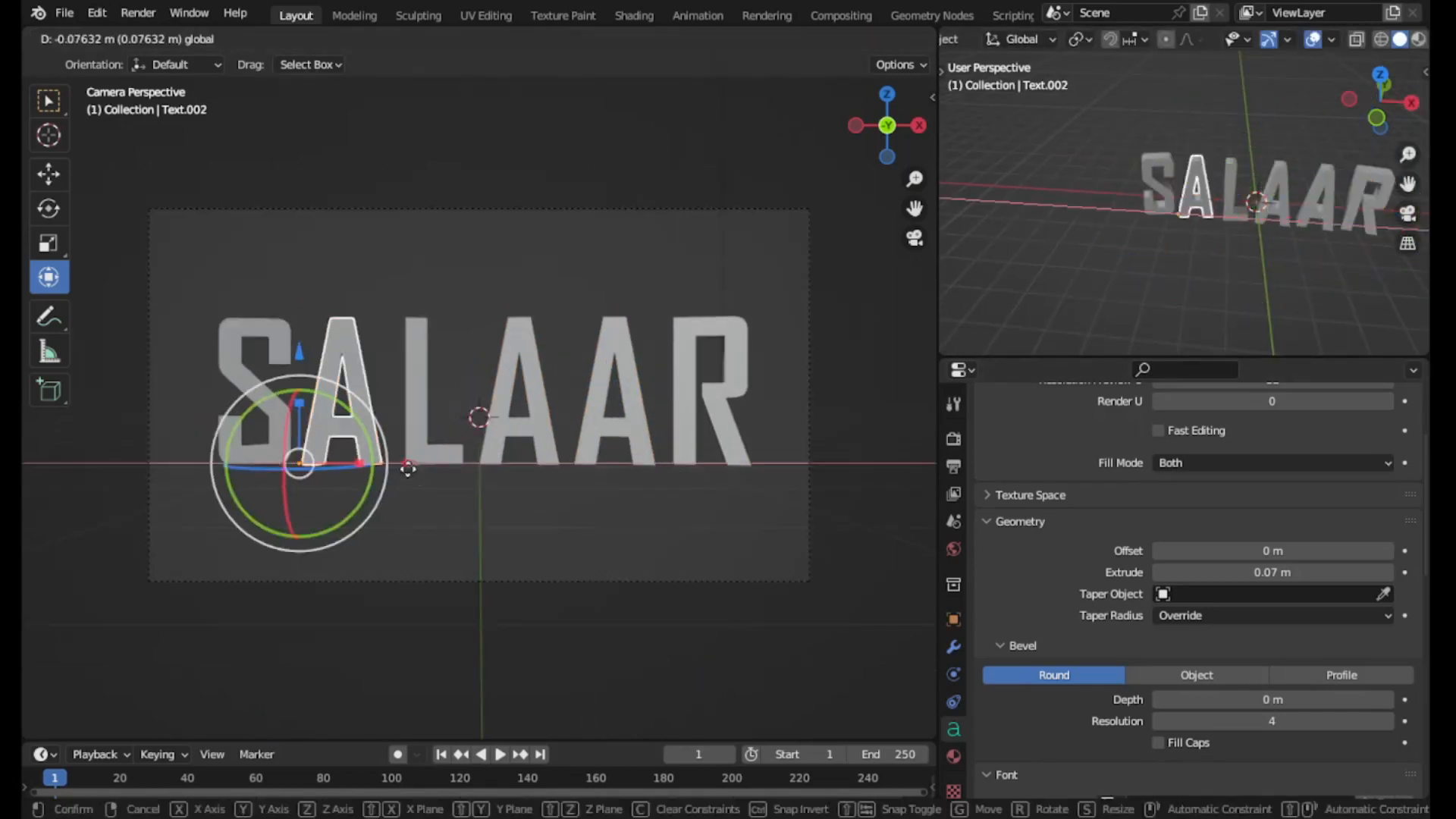
pyautogui.click(448, 455)
pyautogui.moveTo(507, 464); pyautogui.dragTo(566, 465)
pyautogui.click(548, 453)
pyautogui.click(642, 453)
pyautogui.moveTo(685, 465); pyautogui.dragTo(667, 465)
pyautogui.click(736, 452)
pyautogui.moveTo(772, 462); pyautogui.dragTo(749, 462)
# - Select all the SALAAR letters and move them together about 0.25 m in the positive X direction
pyautogui.click(744, 525)
pyautogui.moveTo(755, 525); pyautogui.dragTo(218, 344)
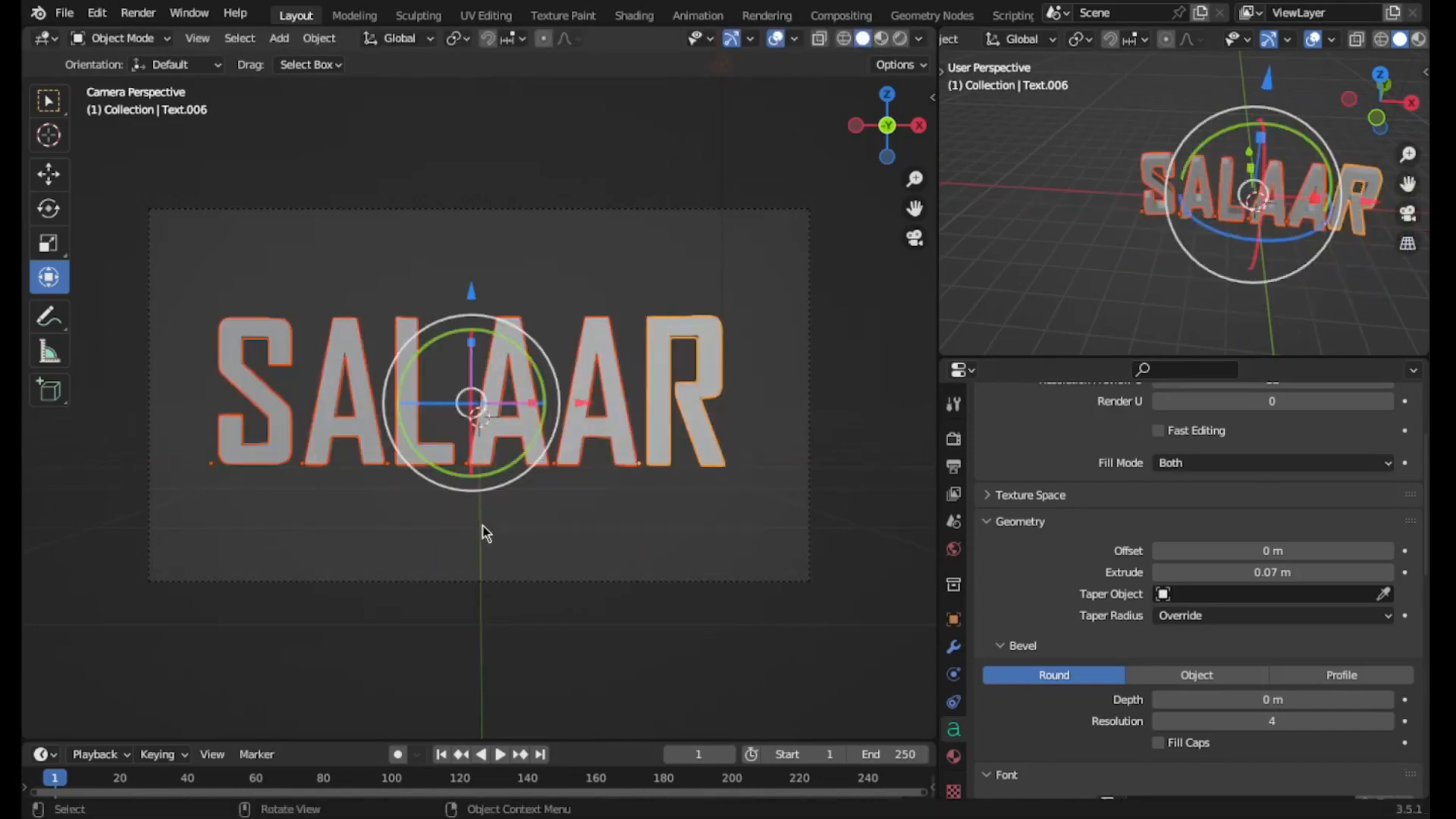
pyautogui.press('g')
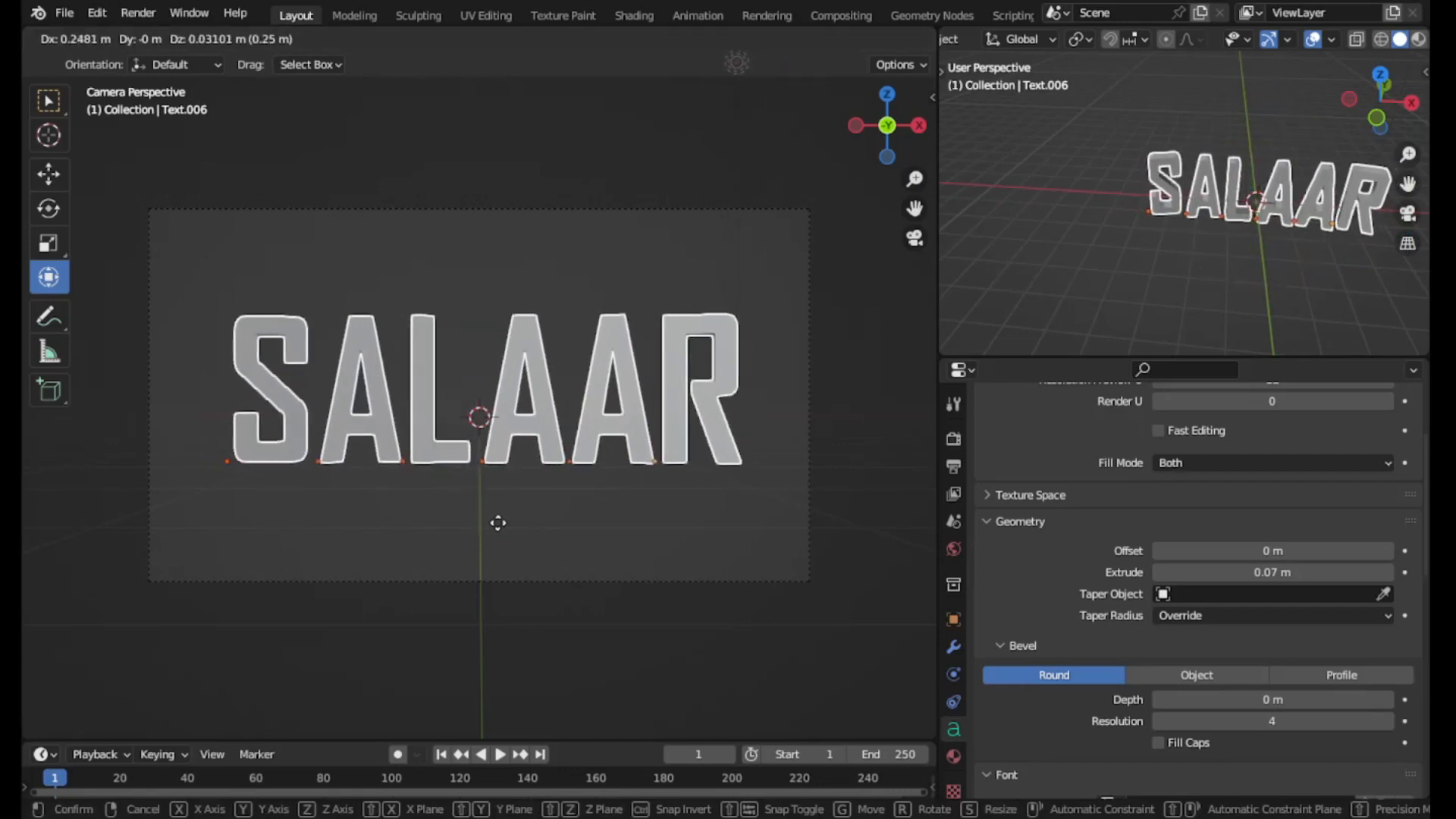
pyautogui.click(498, 524)
pyautogui.click(361, 201)
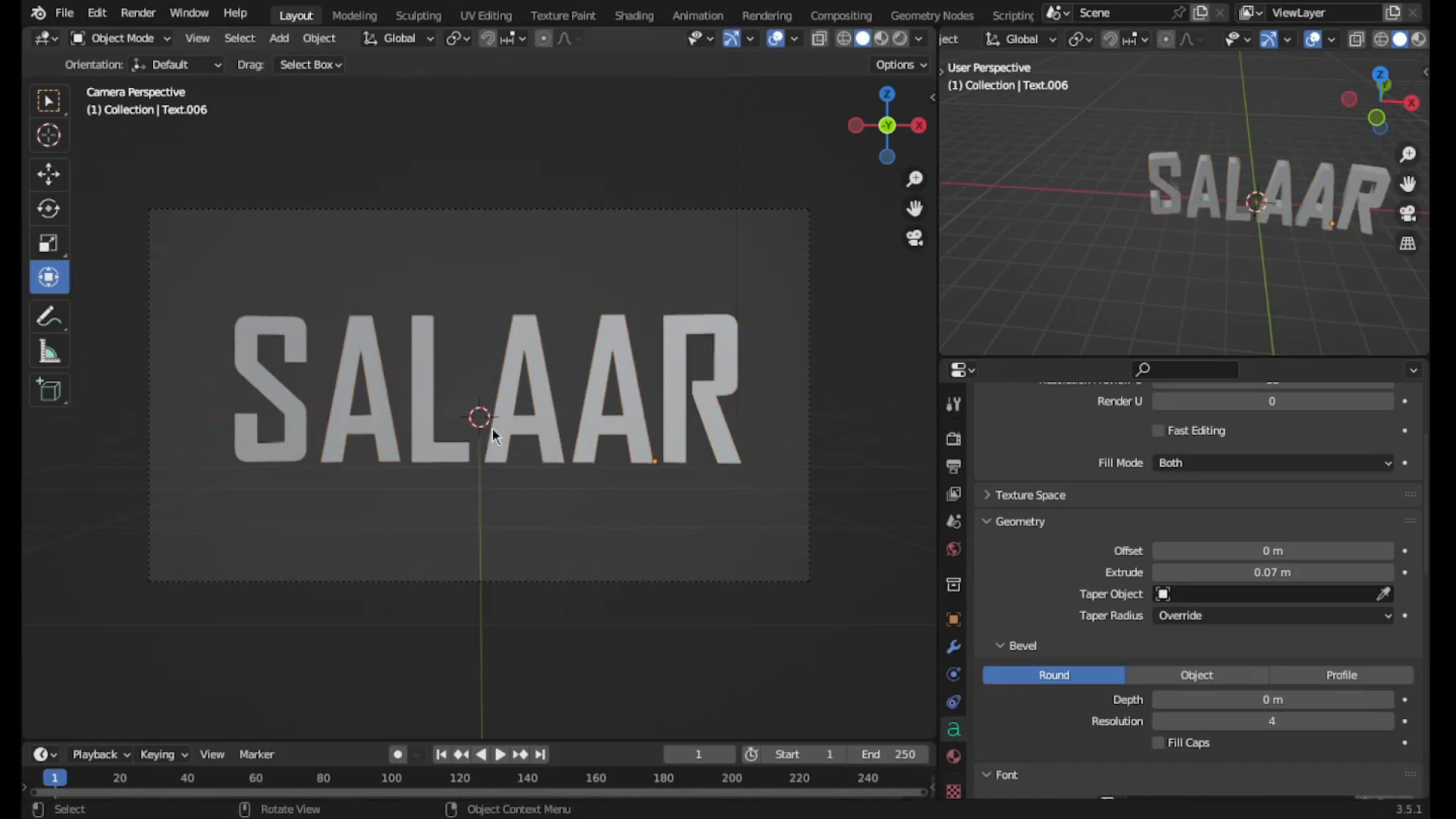
# - Move all the SALAAR letters together about 0.14 m in the negative X direction and save the file
pyautogui.moveTo(680, 504); pyautogui.dragTo(273, 384)
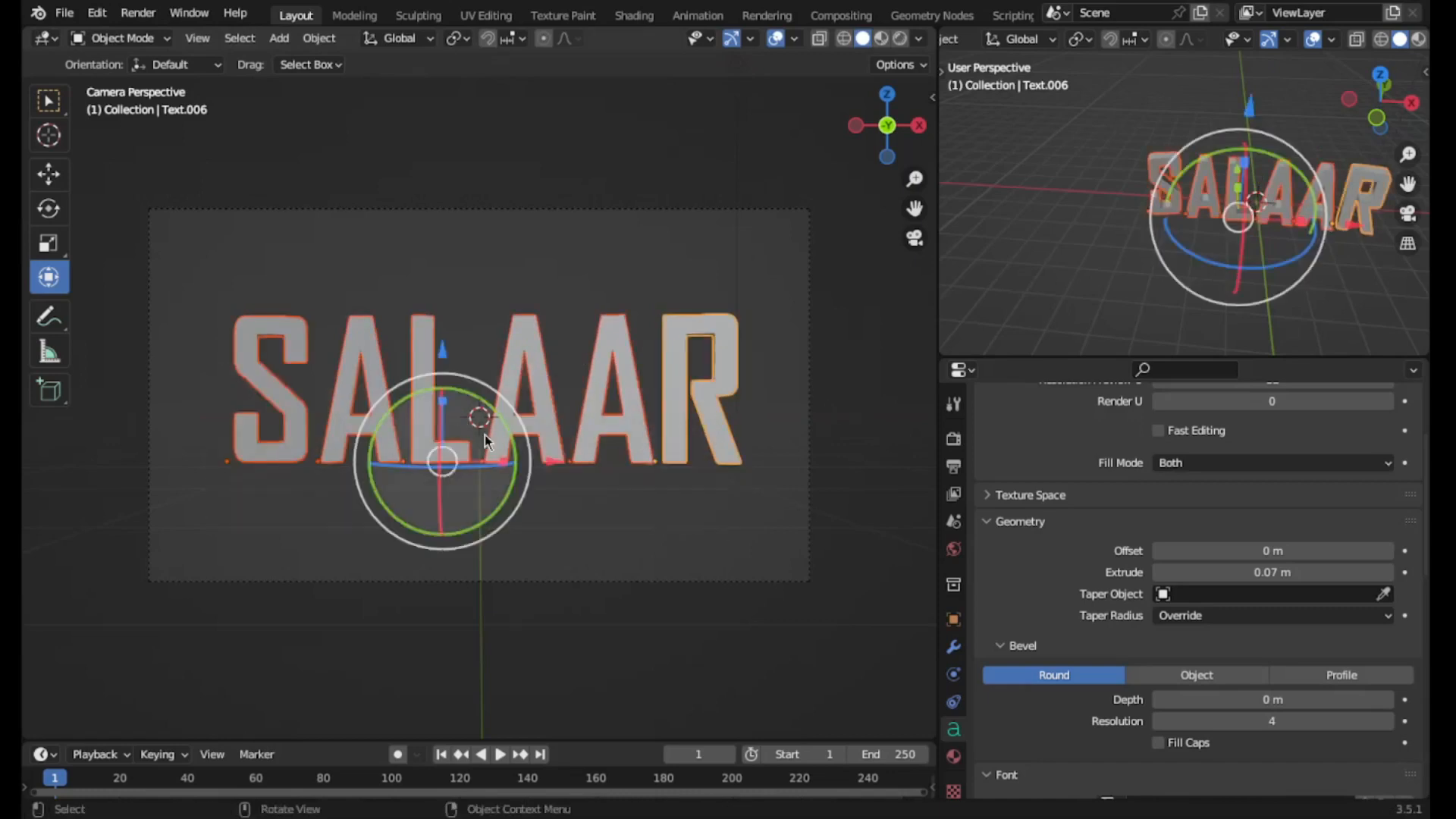
pyautogui.press('g')
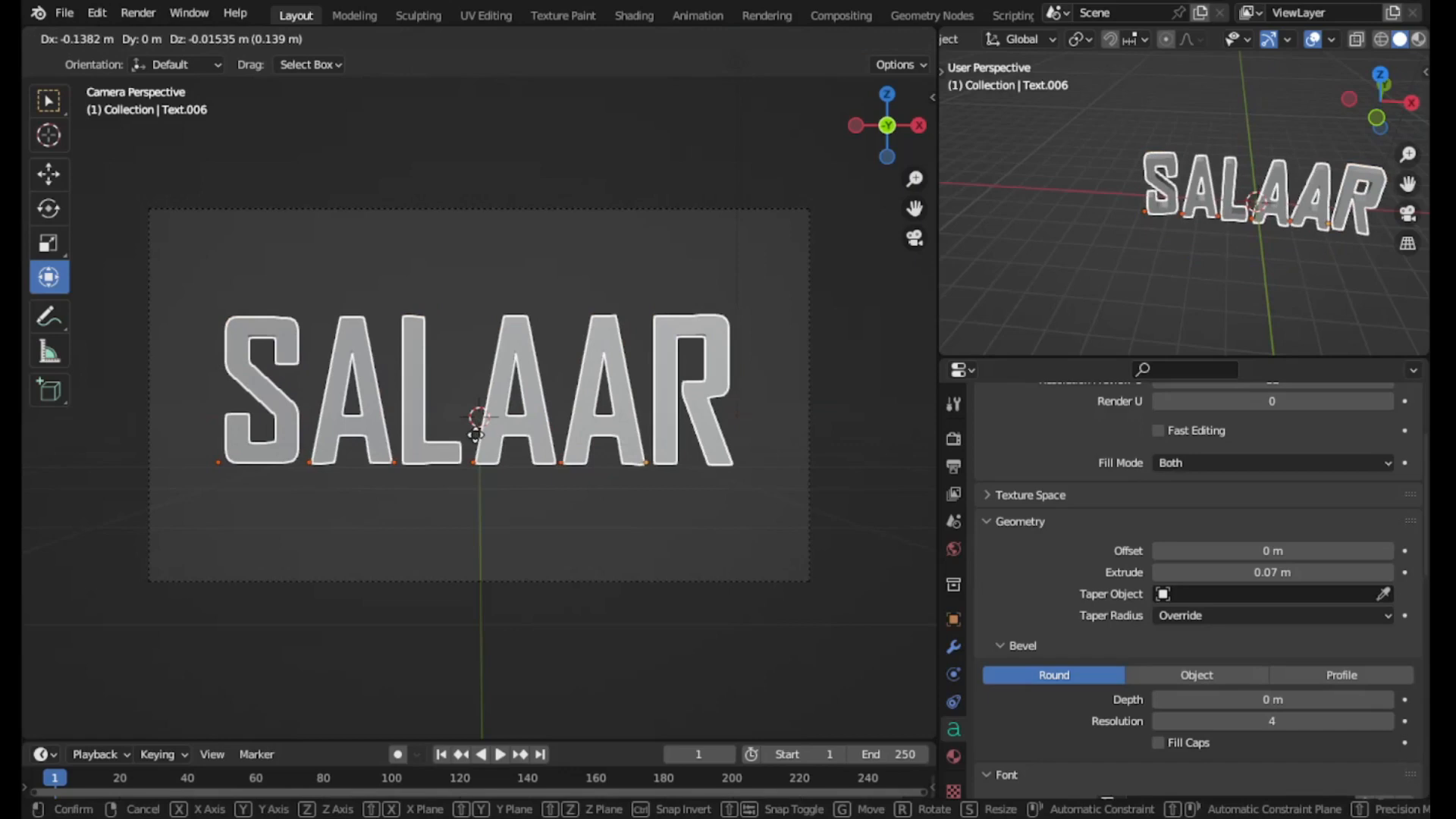
pyautogui.click(476, 434)
pyautogui.click(556, 500)
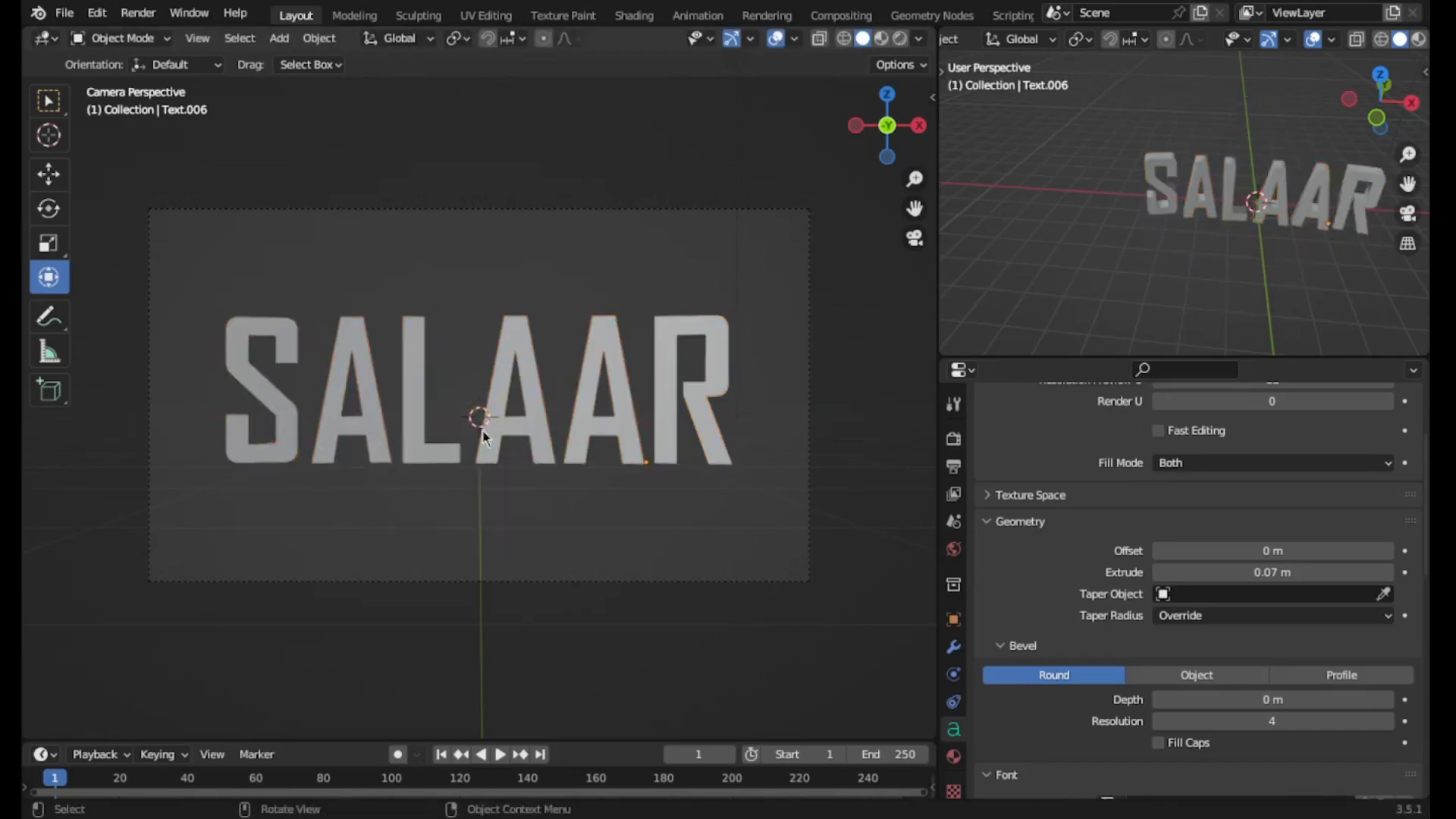
pyautogui.hotkey('ctrl', 's')
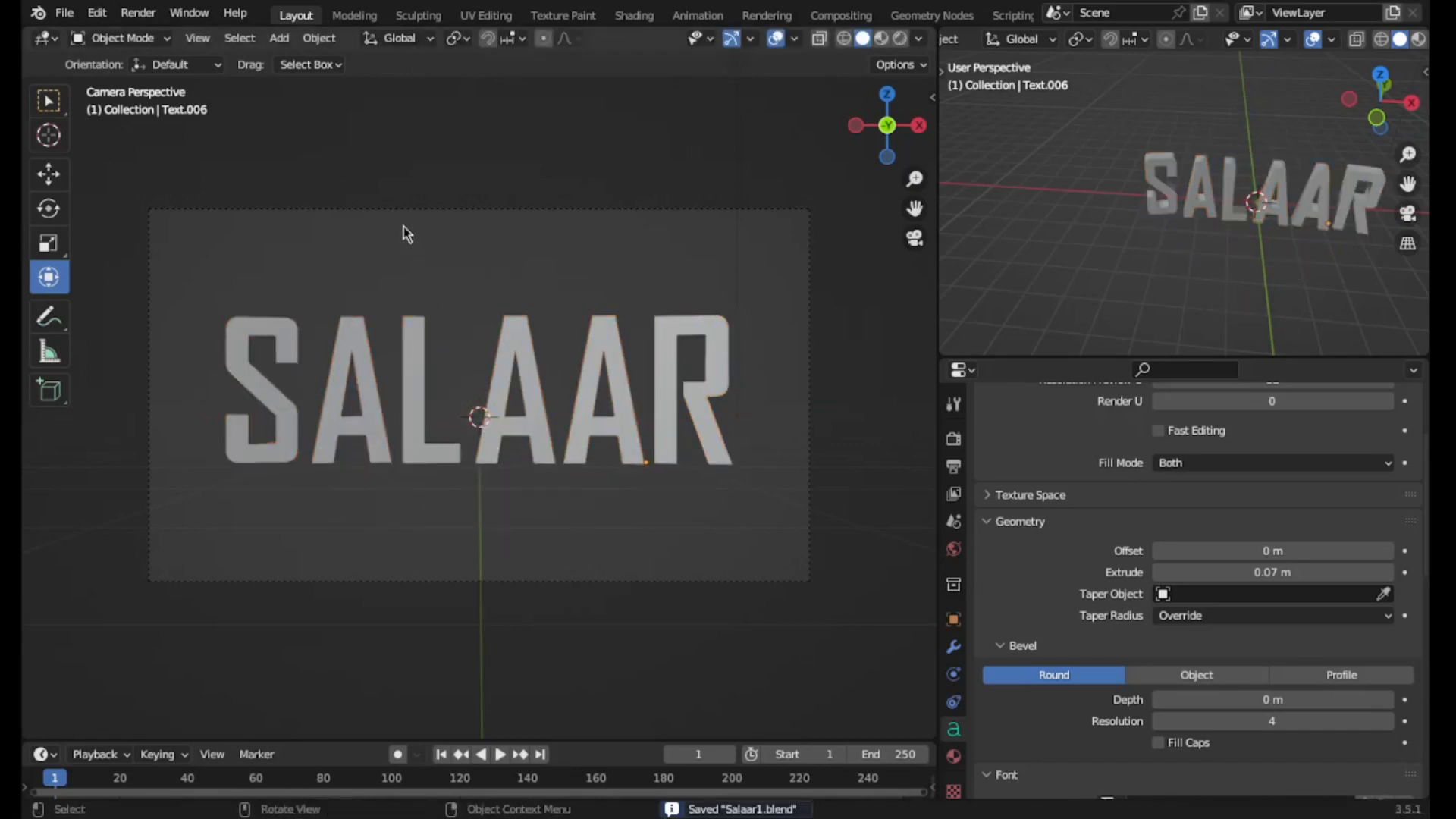
# - Examine the extruded SALAAR letters up close in perspective and the object conversion options for the S
pyautogui.moveTo(512, 387); pyautogui.dragTo(543, 432, button='middle')
pyautogui.moveTo(459, 396); pyautogui.dragTo(465, 176, button='middle')
pyautogui.click(915, 238)
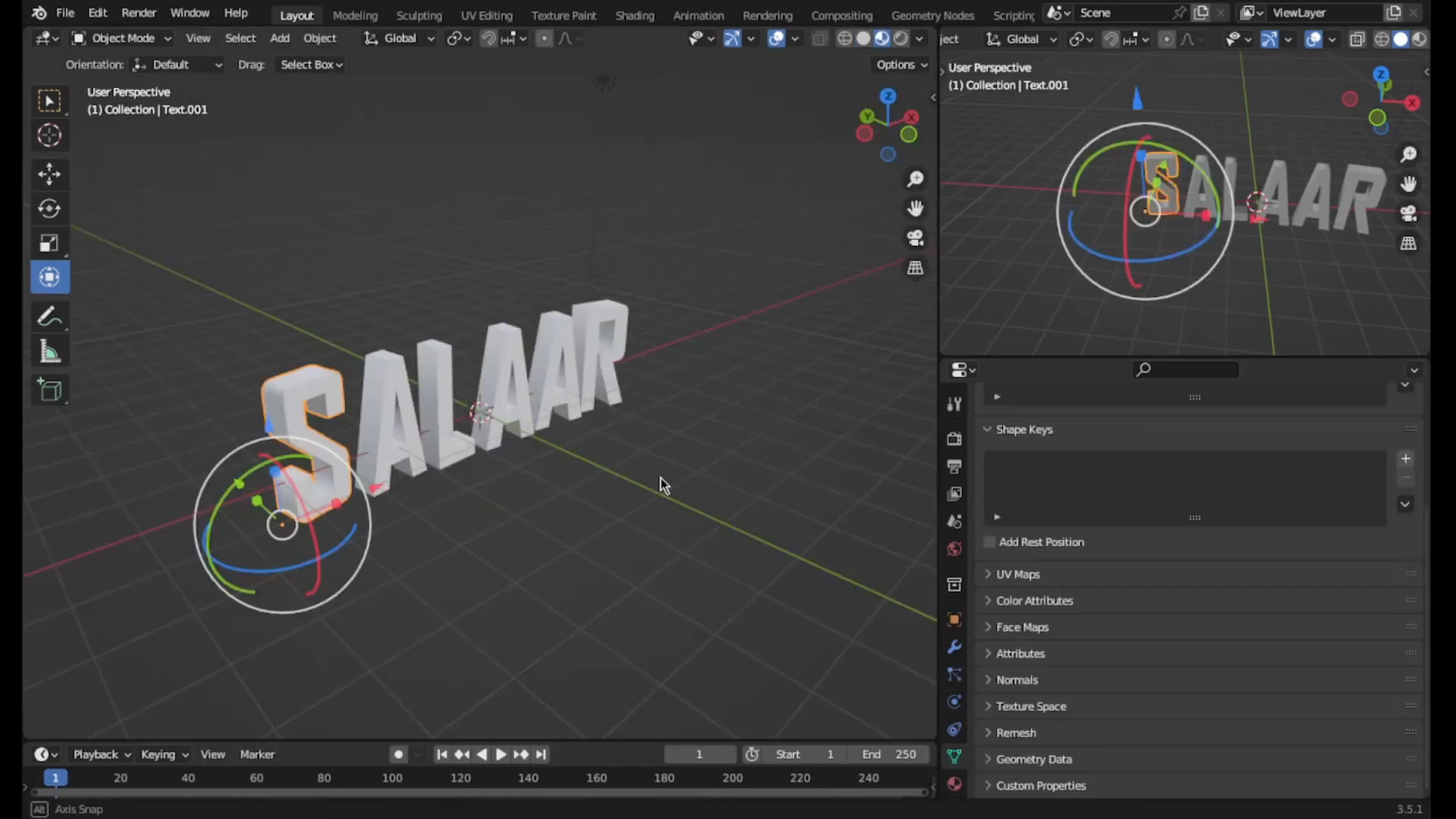
pyautogui.scroll(4, 634, 477)
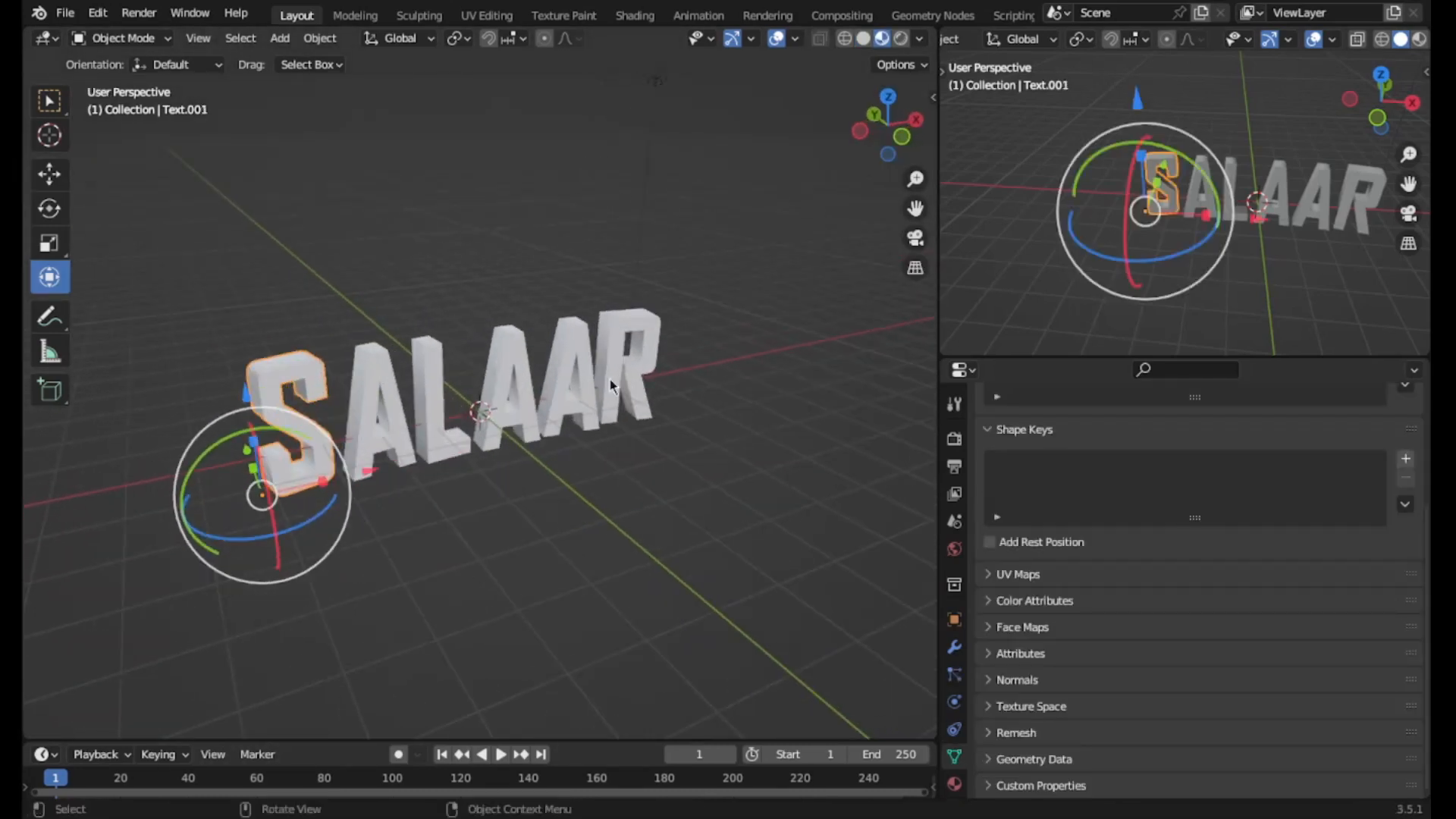
pyautogui.moveTo(917, 209); pyautogui.dragTo(1006, 167)
pyautogui.scroll(3, 751, 405)
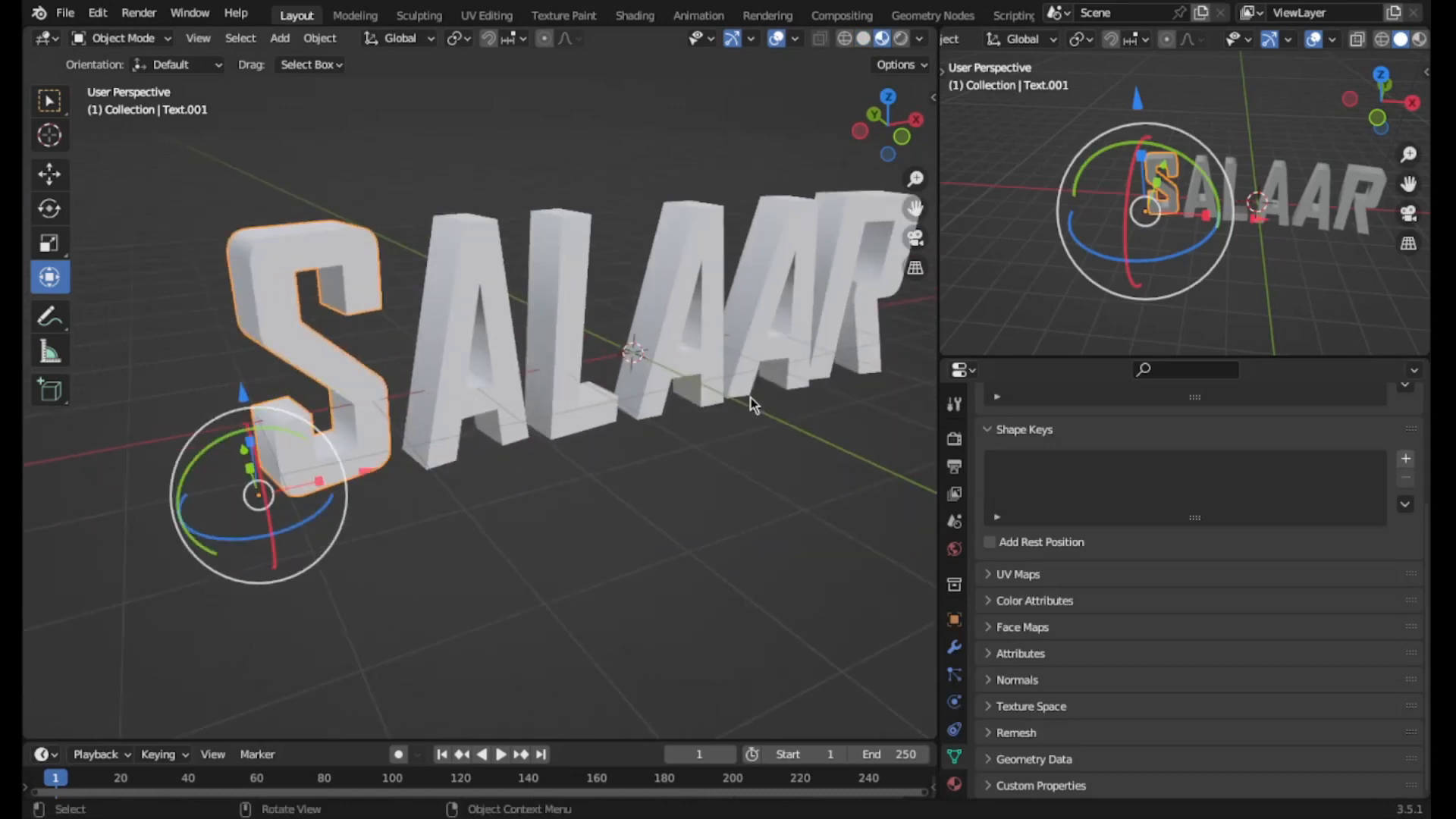
pyautogui.rightClick(345, 381)
pyautogui.moveTo(345, 380)
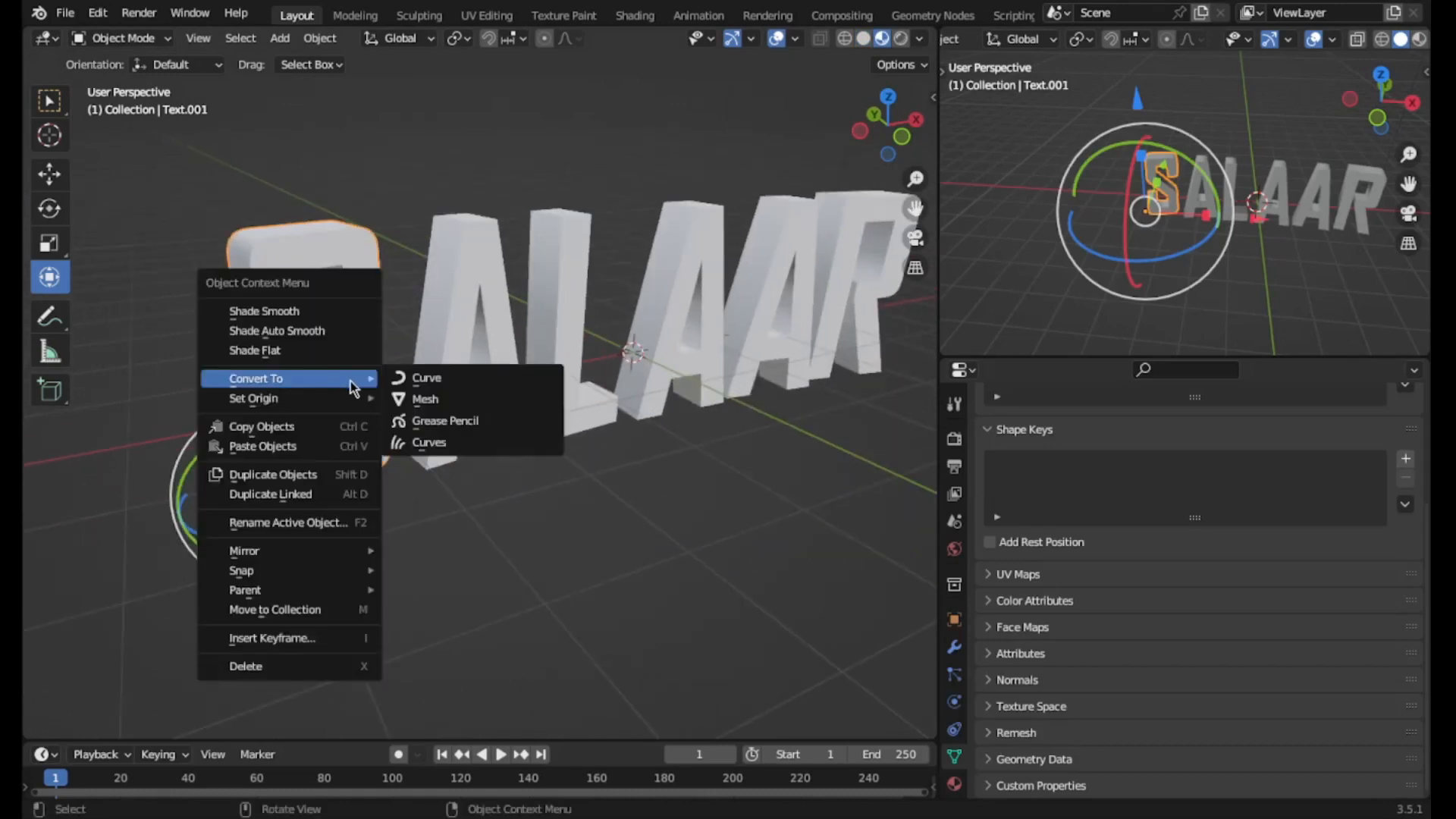
pyautogui.click(459, 549)
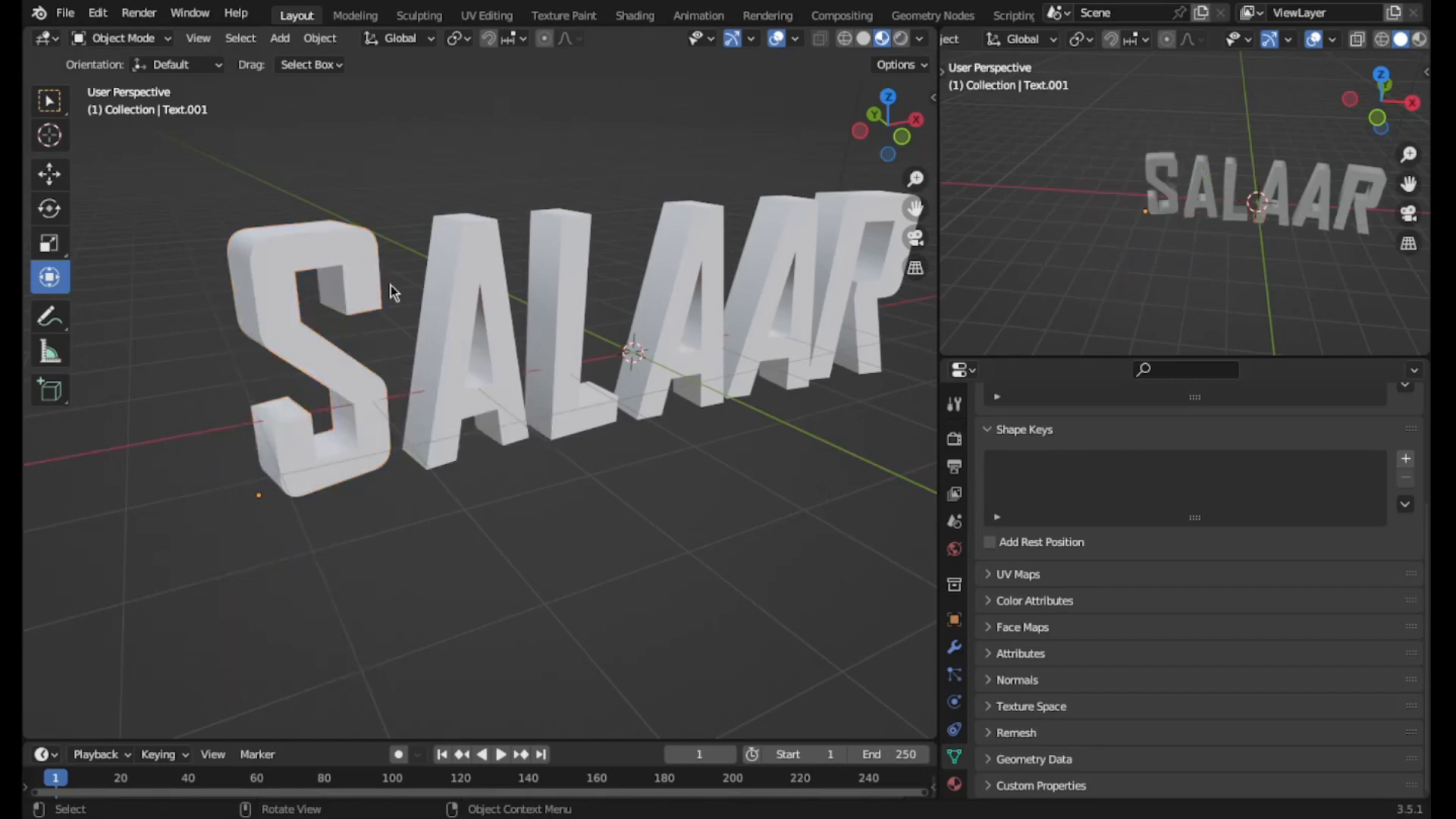
# - Convert the S and the first A of SALAAR from text to mesh objects
pyautogui.moveTo(728, 464); pyautogui.dragTo(627, 448, button='middle')
pyautogui.click(351, 449)
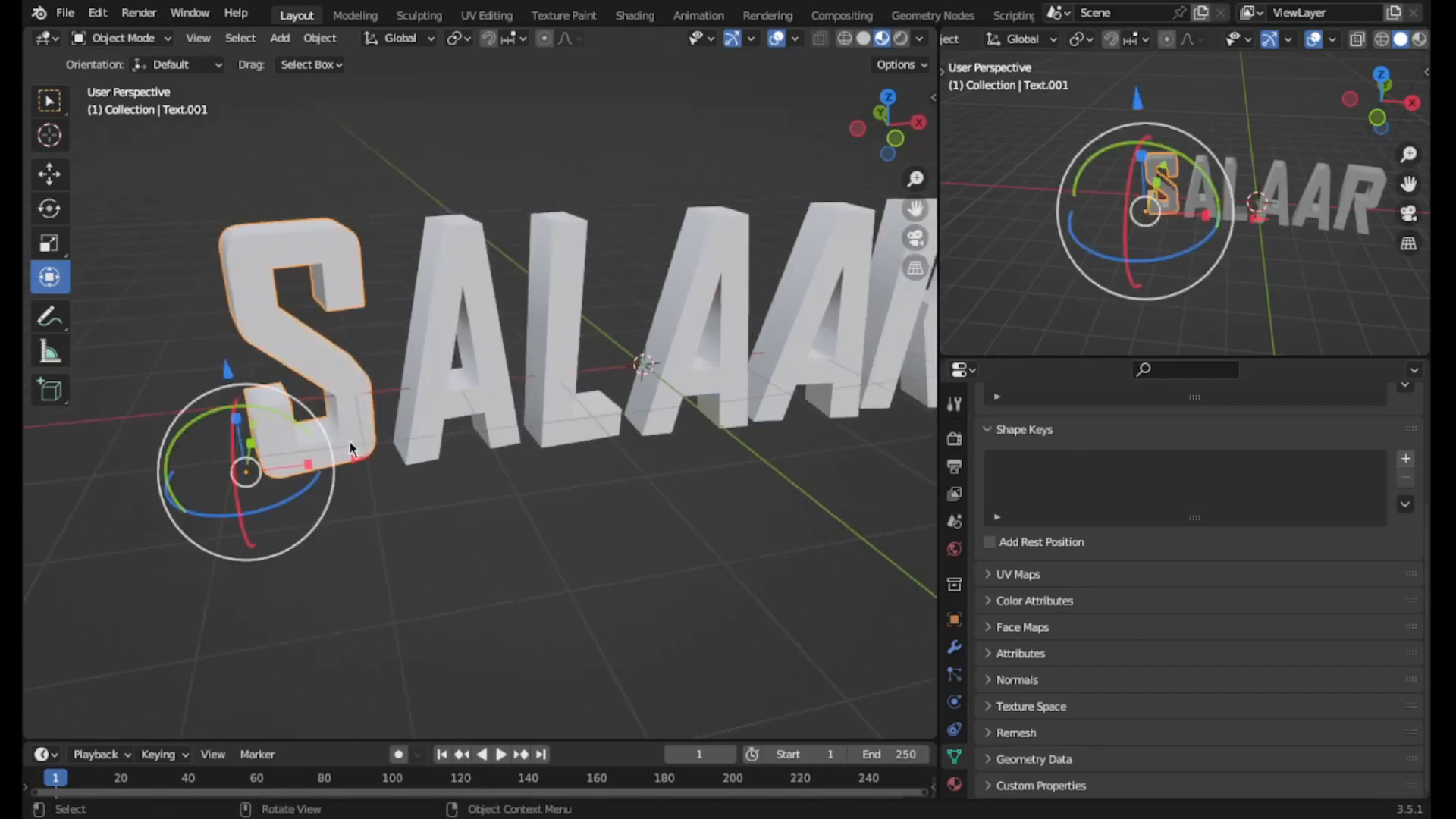
pyautogui.rightClick(347, 406)
pyautogui.moveTo(347, 403)
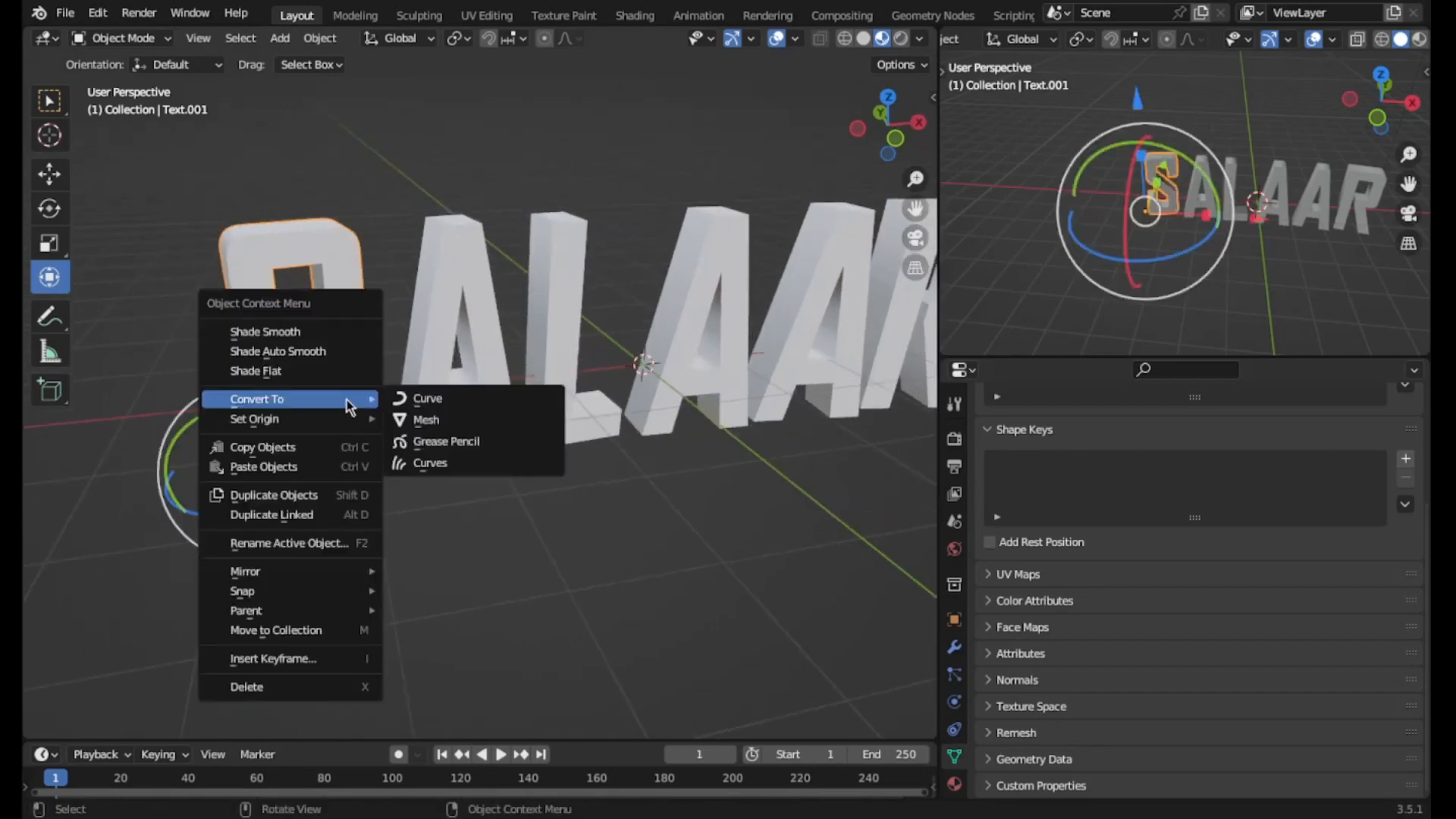
pyautogui.click(482, 419)
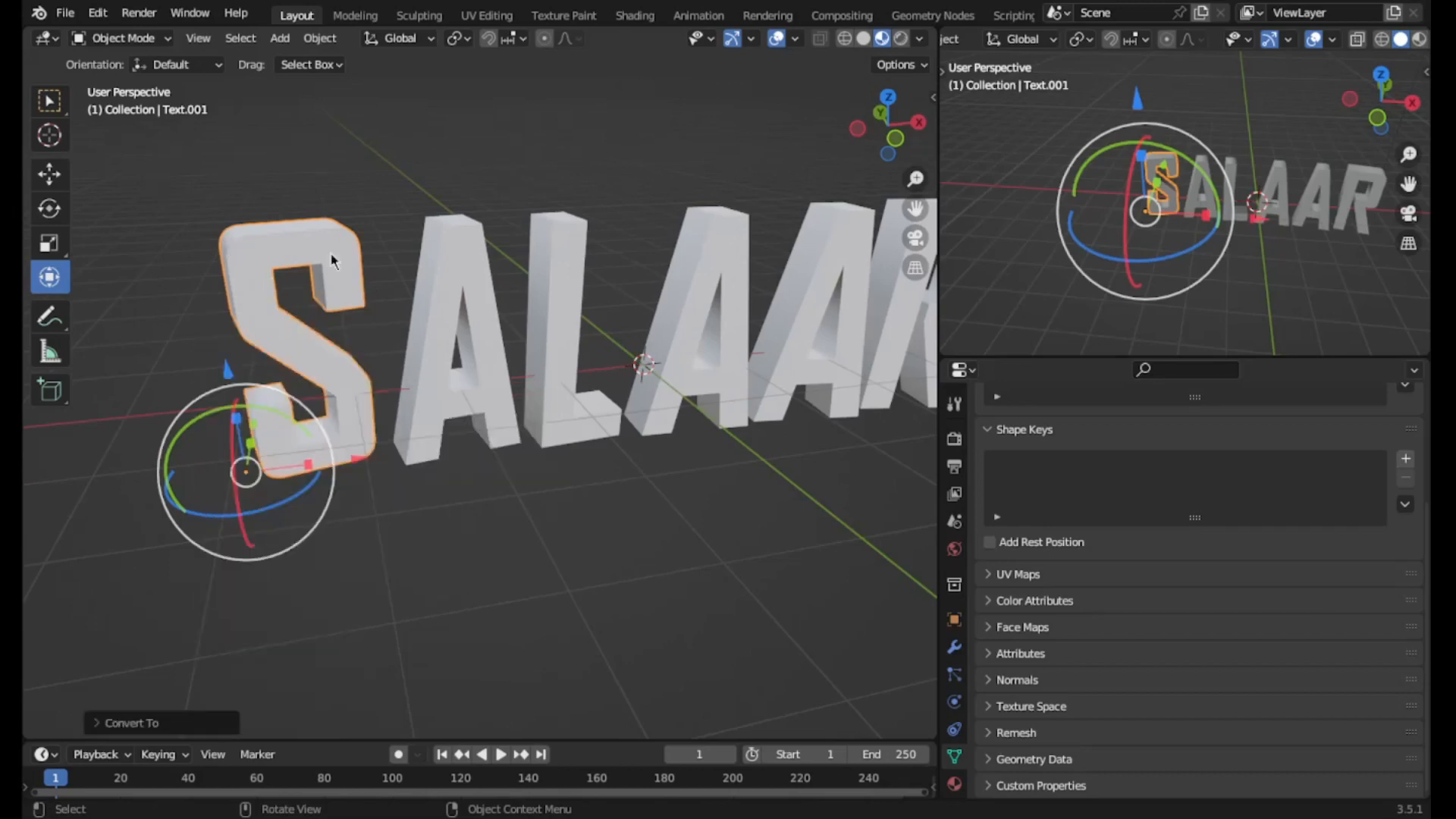
pyautogui.click(431, 290)
pyautogui.rightClick(431, 283)
pyautogui.moveTo(430, 283)
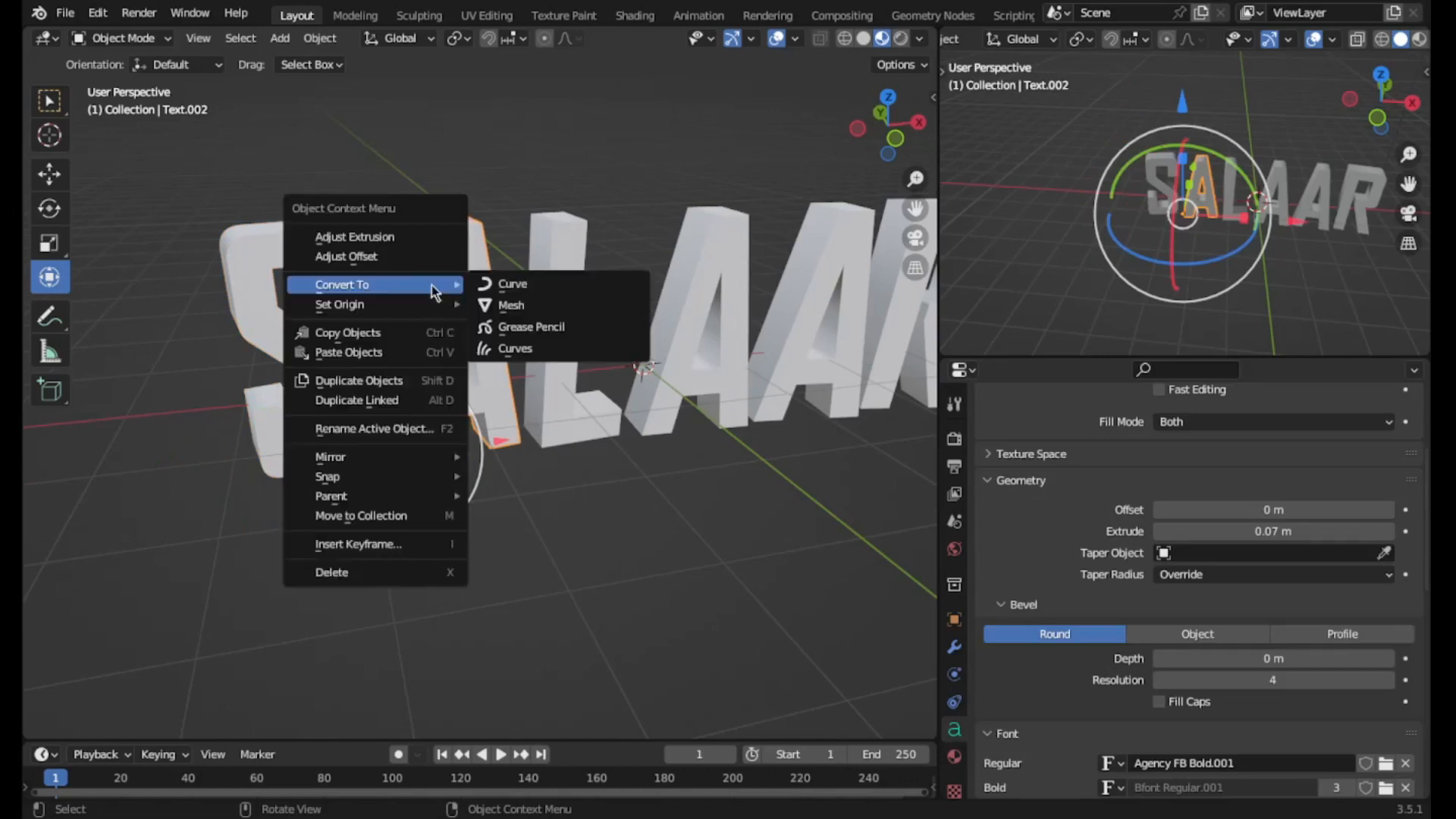
pyautogui.click(565, 306)
# - Convert the L and the second A of SALAAR from text to mesh objects
pyautogui.click(566, 305)
pyautogui.rightClick(565, 306)
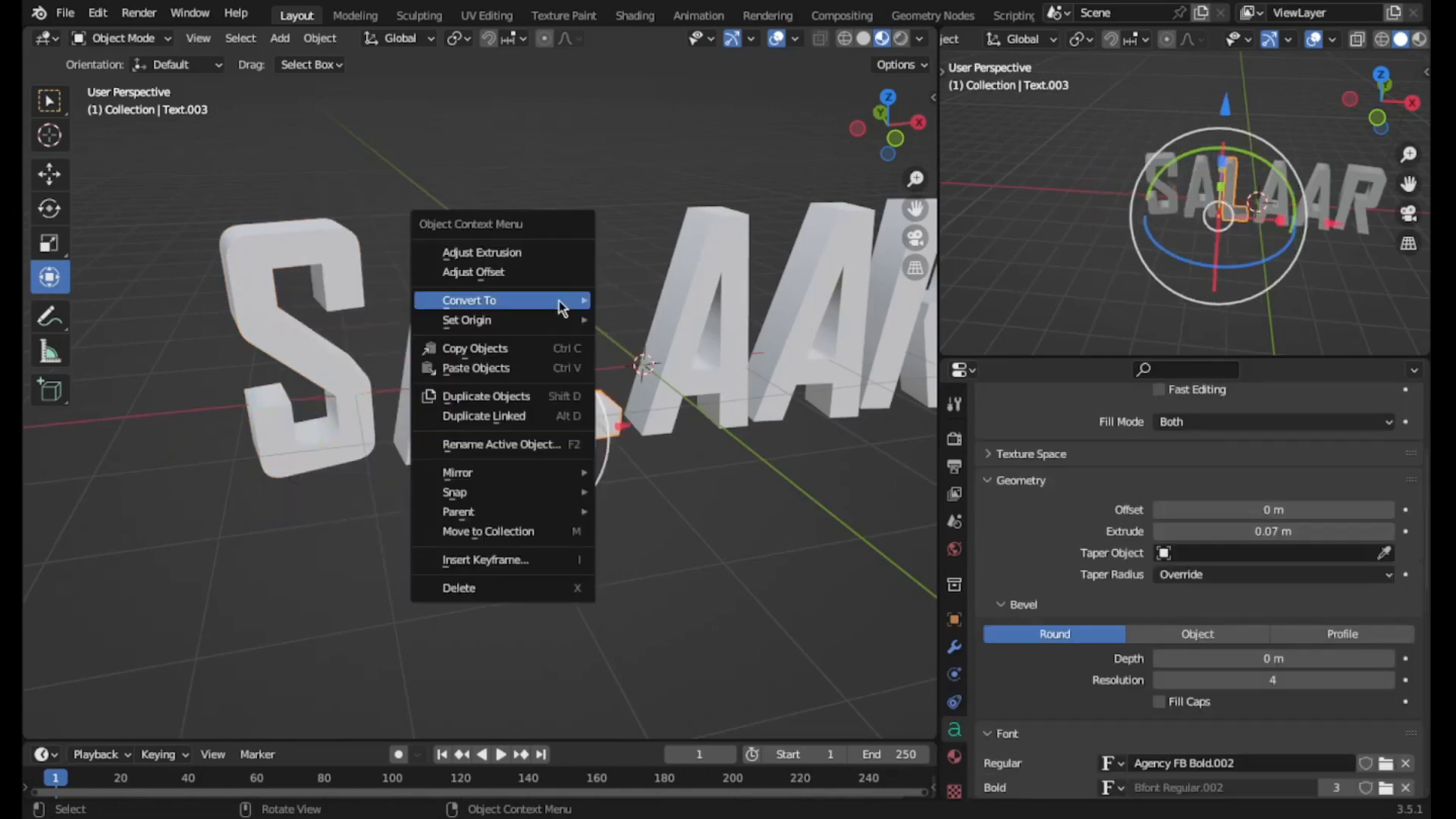
pyautogui.moveTo(569, 299)
pyautogui.click(652, 318)
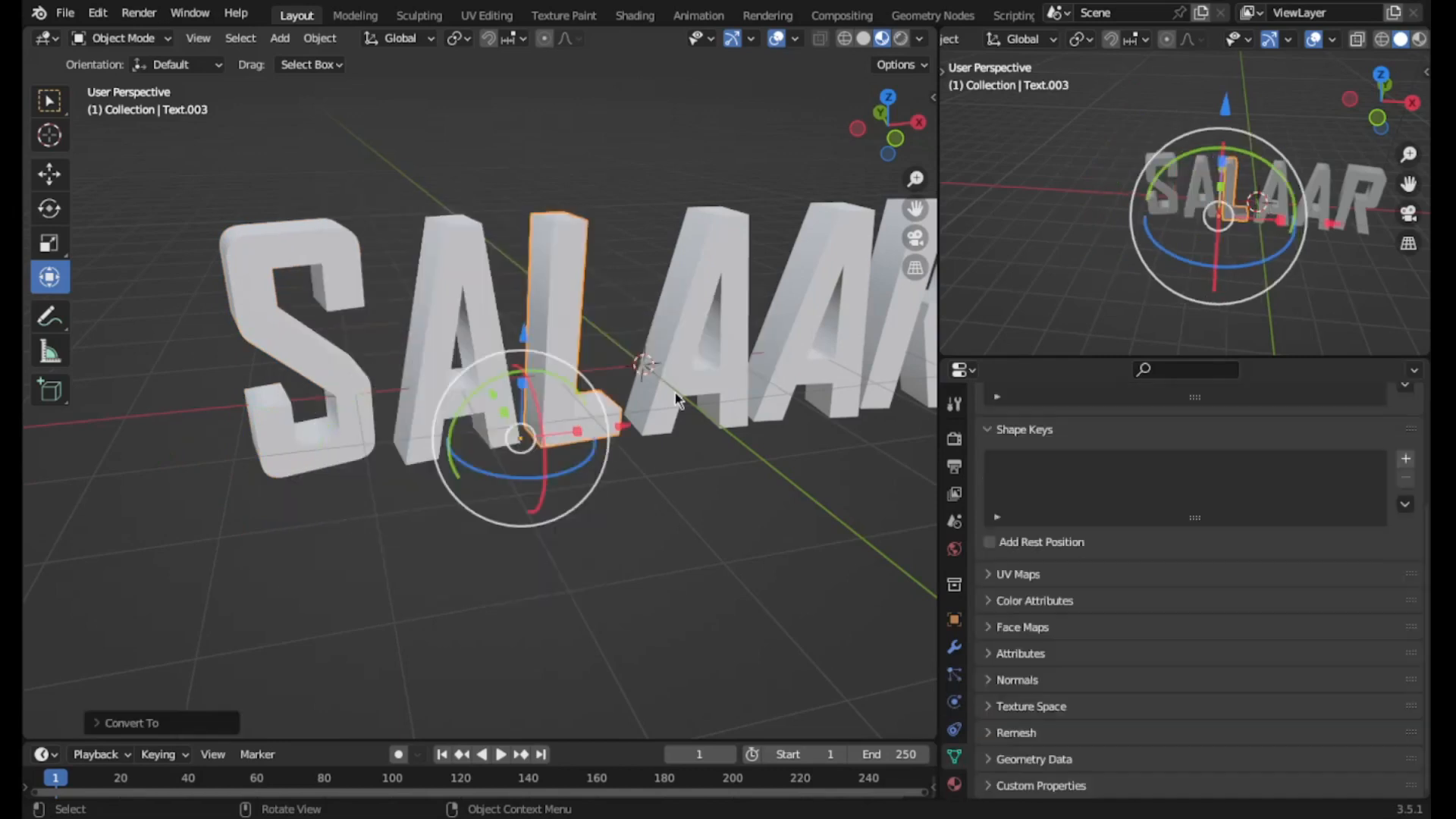
pyautogui.click(732, 335)
pyautogui.rightClick(735, 332)
pyautogui.moveTo(741, 328)
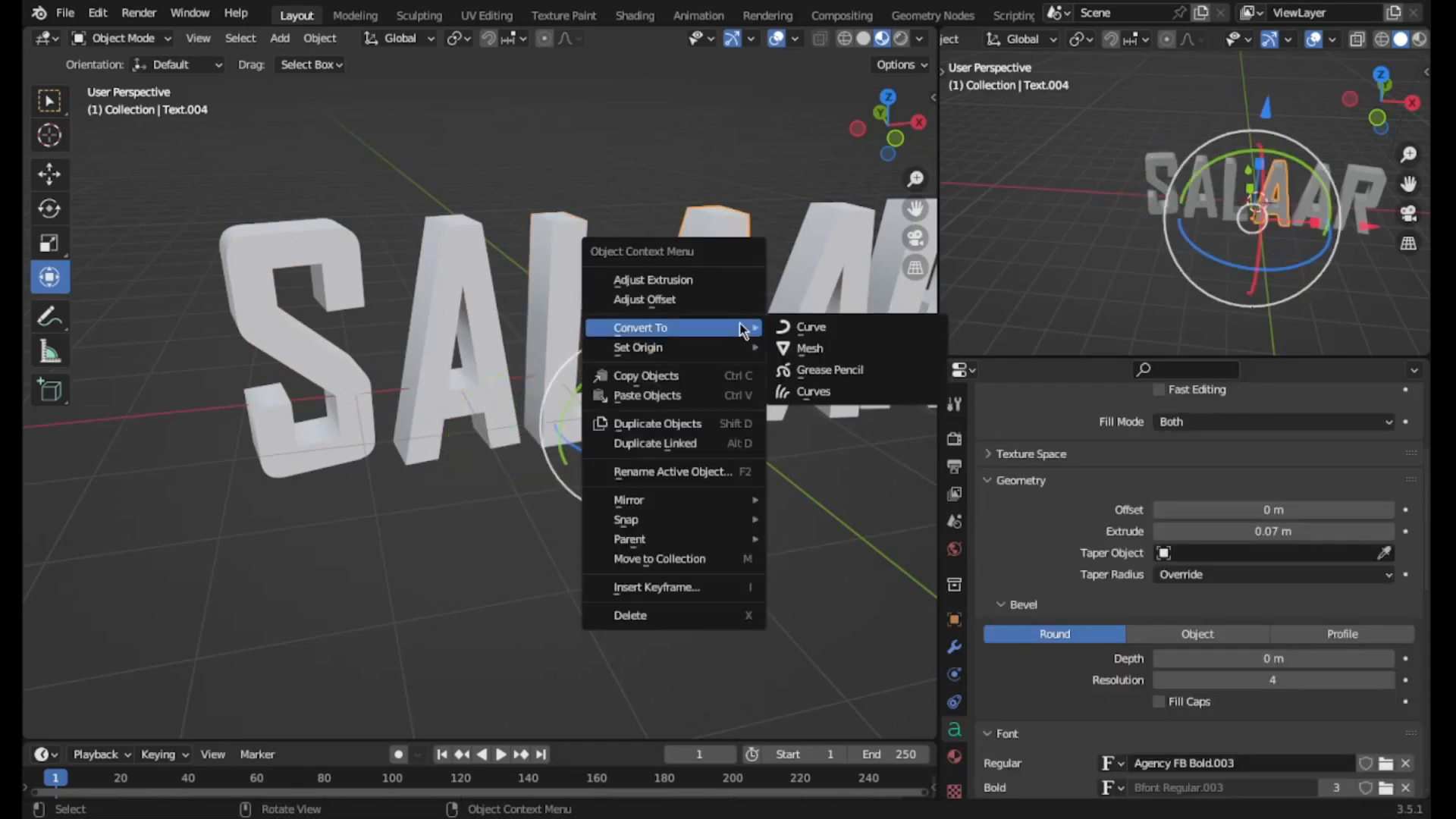
pyautogui.click(810, 348)
# - Convert the third A and the R of SALAAR from text to mesh objects and deselect everything
pyautogui.scroll(-4, 819, 347)
pyautogui.moveTo(916, 208); pyautogui.dragTo(827, 215)
pyautogui.scroll(3, 721, 328)
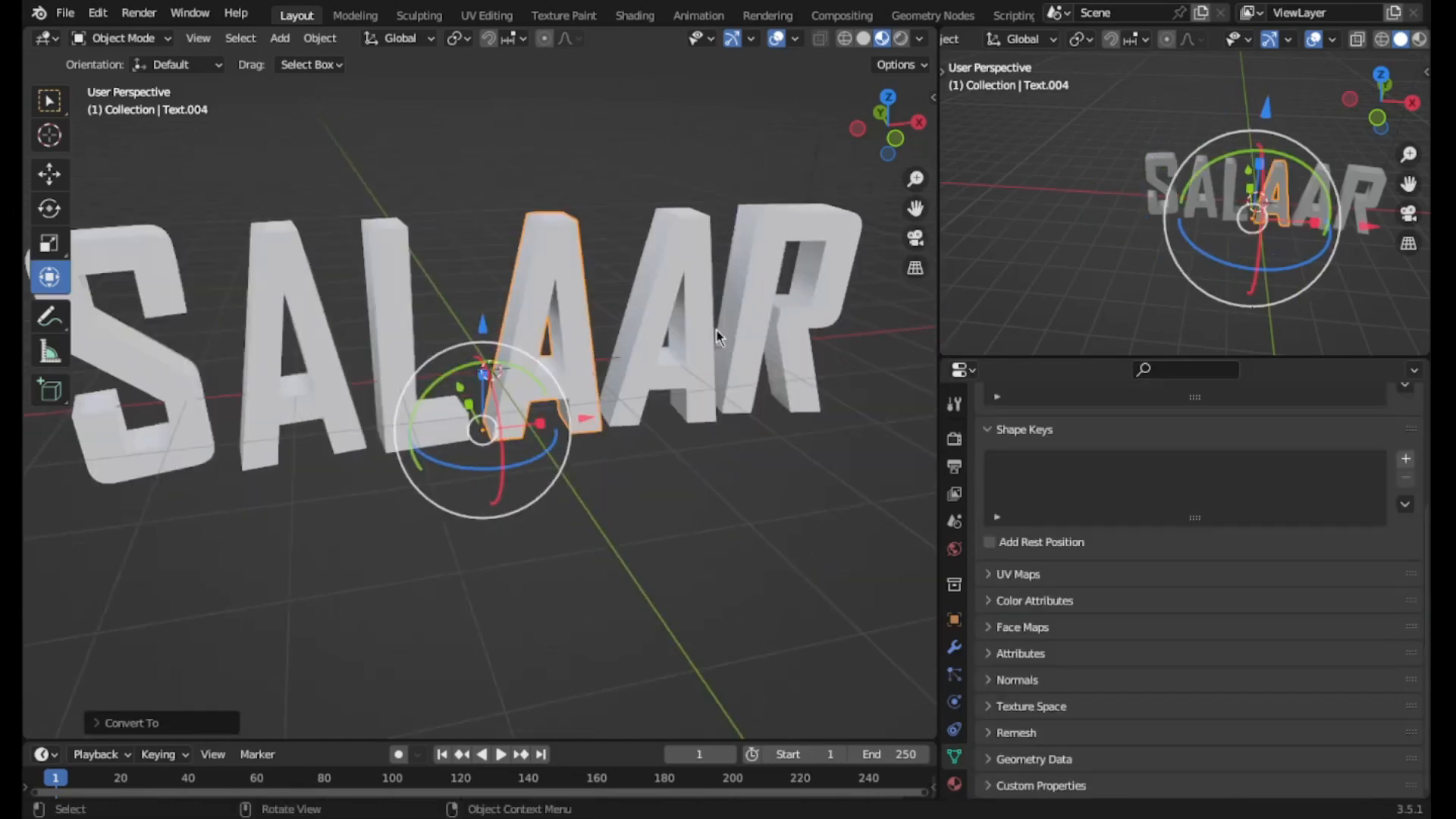
pyautogui.click(721, 330)
pyautogui.rightClick(721, 333)
pyautogui.moveTo(720, 333)
pyautogui.click(789, 355)
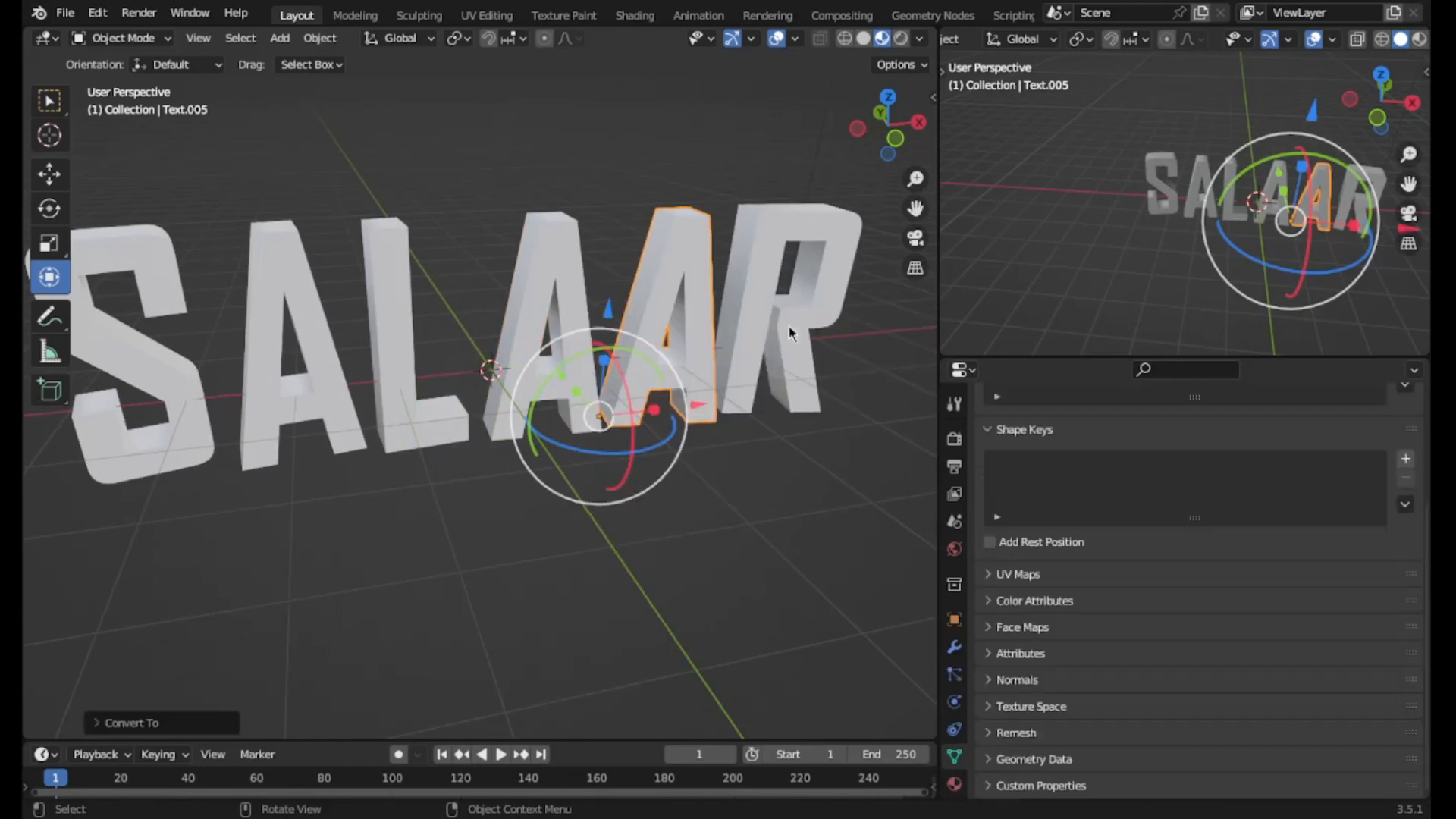
pyautogui.click(785, 262)
pyautogui.rightClick(781, 257)
pyautogui.moveTo(785, 254)
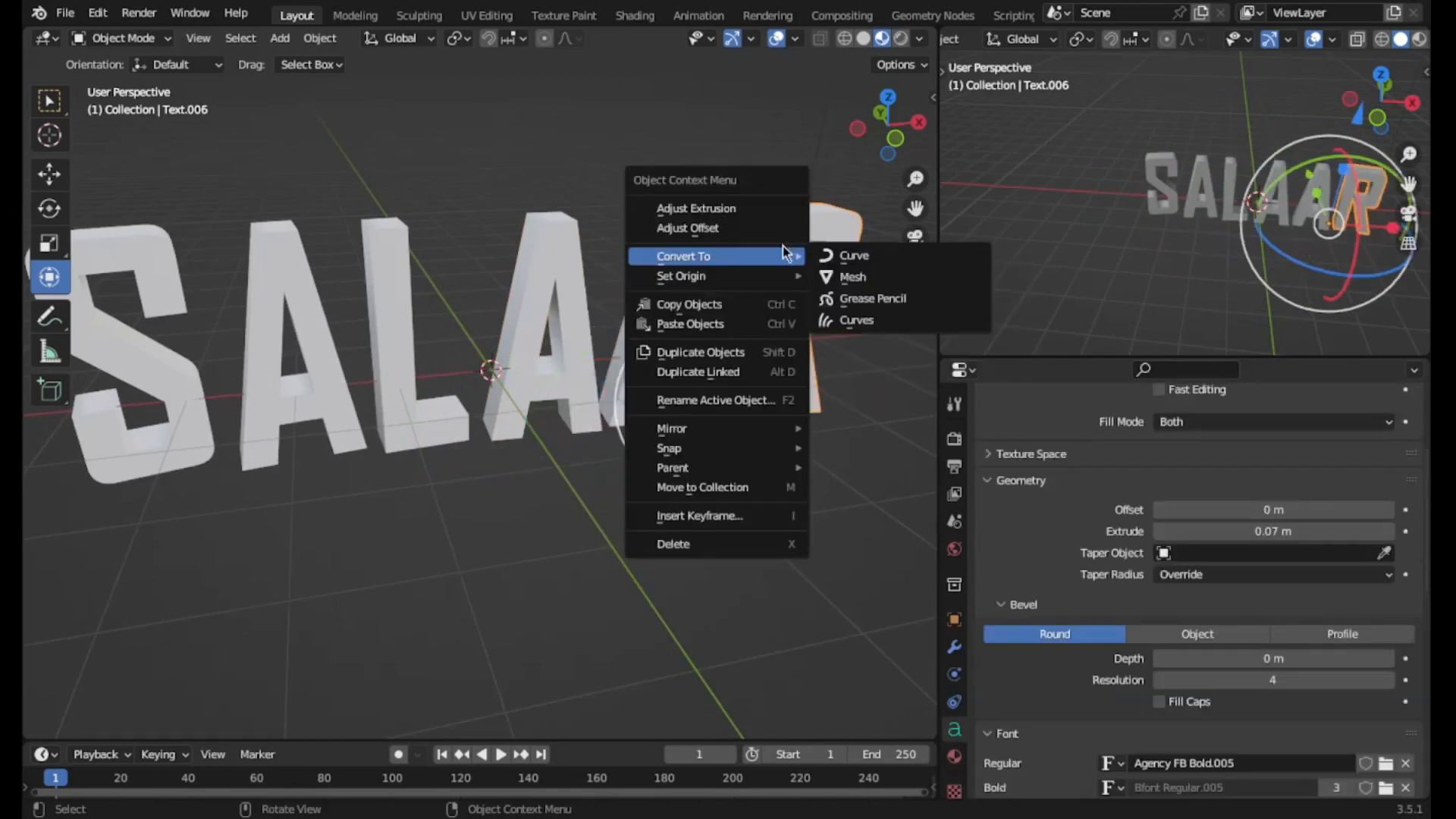
pyautogui.click(853, 282)
pyautogui.scroll(-3, 713, 406)
pyautogui.click(571, 607)
pyautogui.moveTo(535, 421); pyautogui.dragTo(527, 379, button='middle')
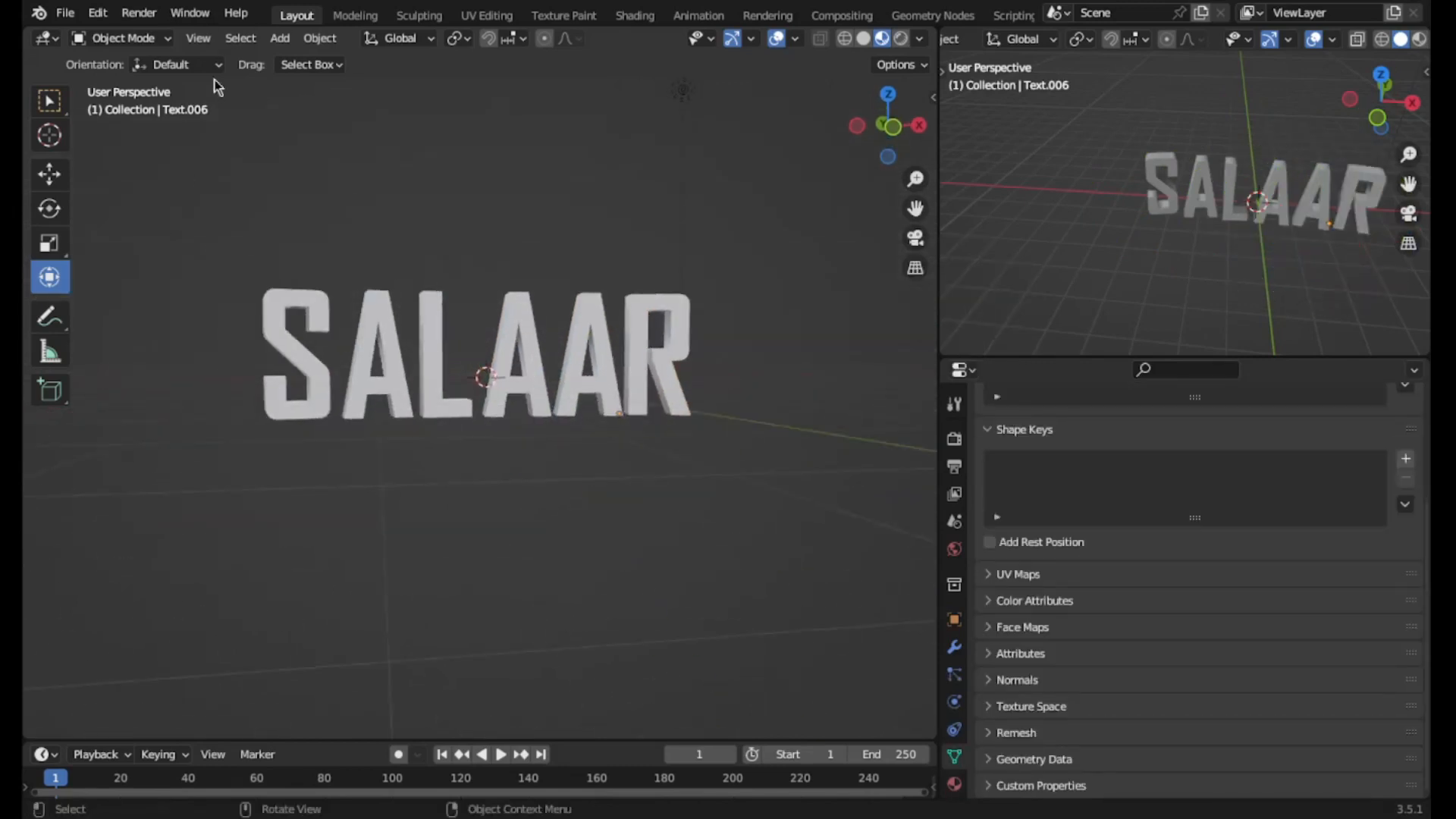
# - Switch to the Shading workspace and add a new material to the letter S
pyautogui.click(641, 21)
pyautogui.scroll(3, 678, 386)
pyautogui.scroll(-6, 710, 368)
pyautogui.click(710, 362)
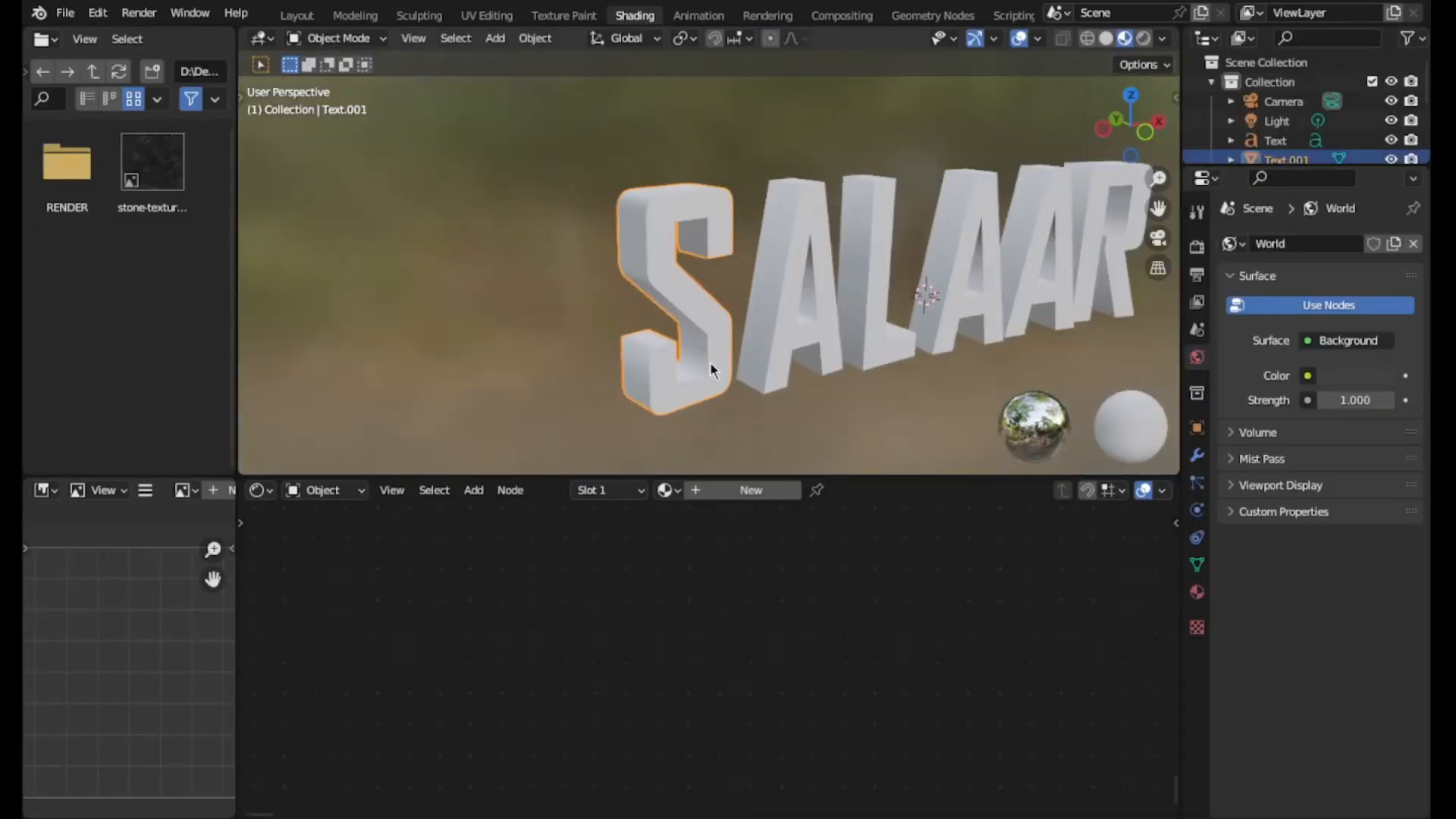
pyautogui.moveTo(829, 315); pyautogui.dragTo(845, 308, button='middle')
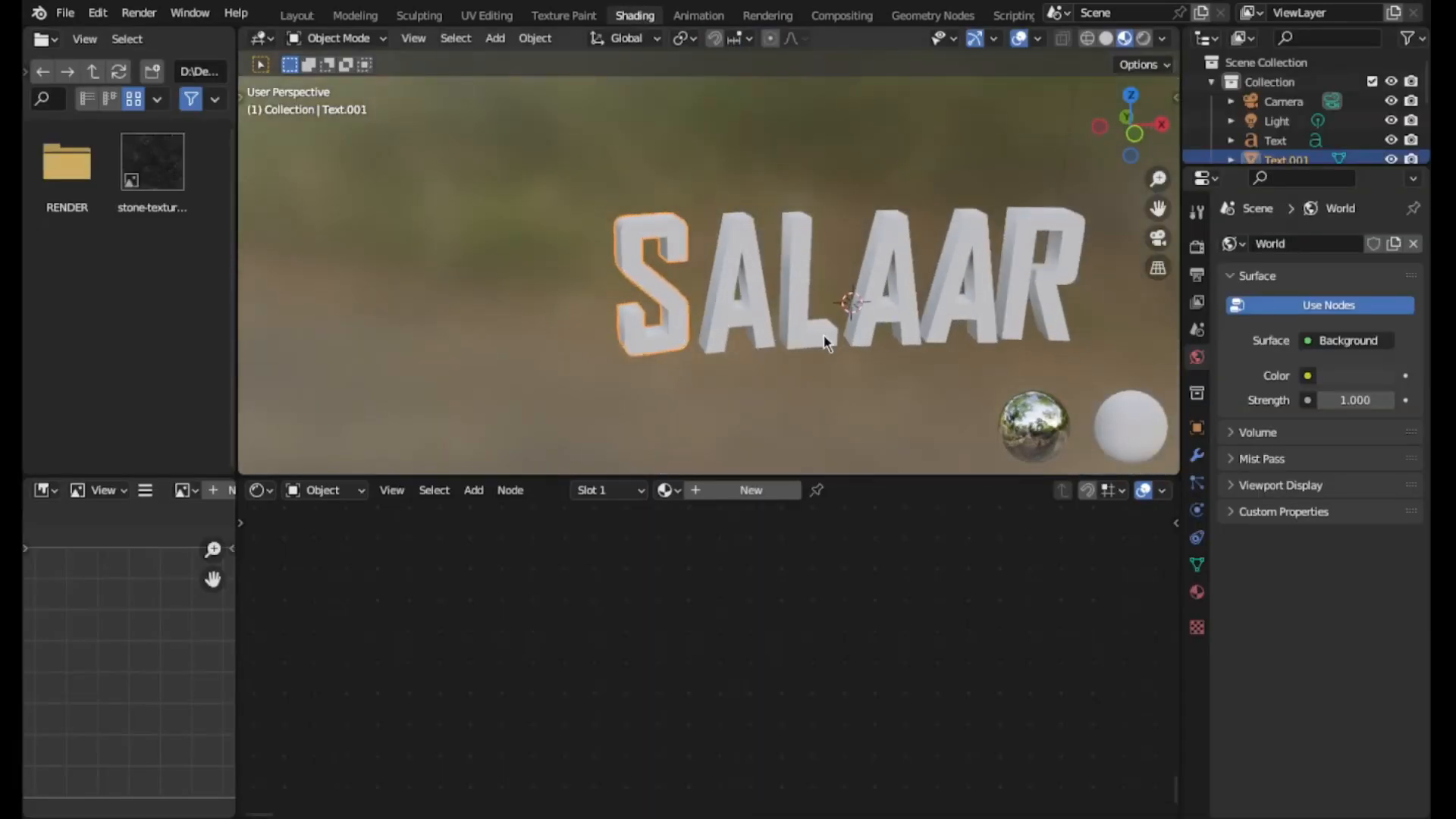
pyautogui.scroll(6, 830, 362)
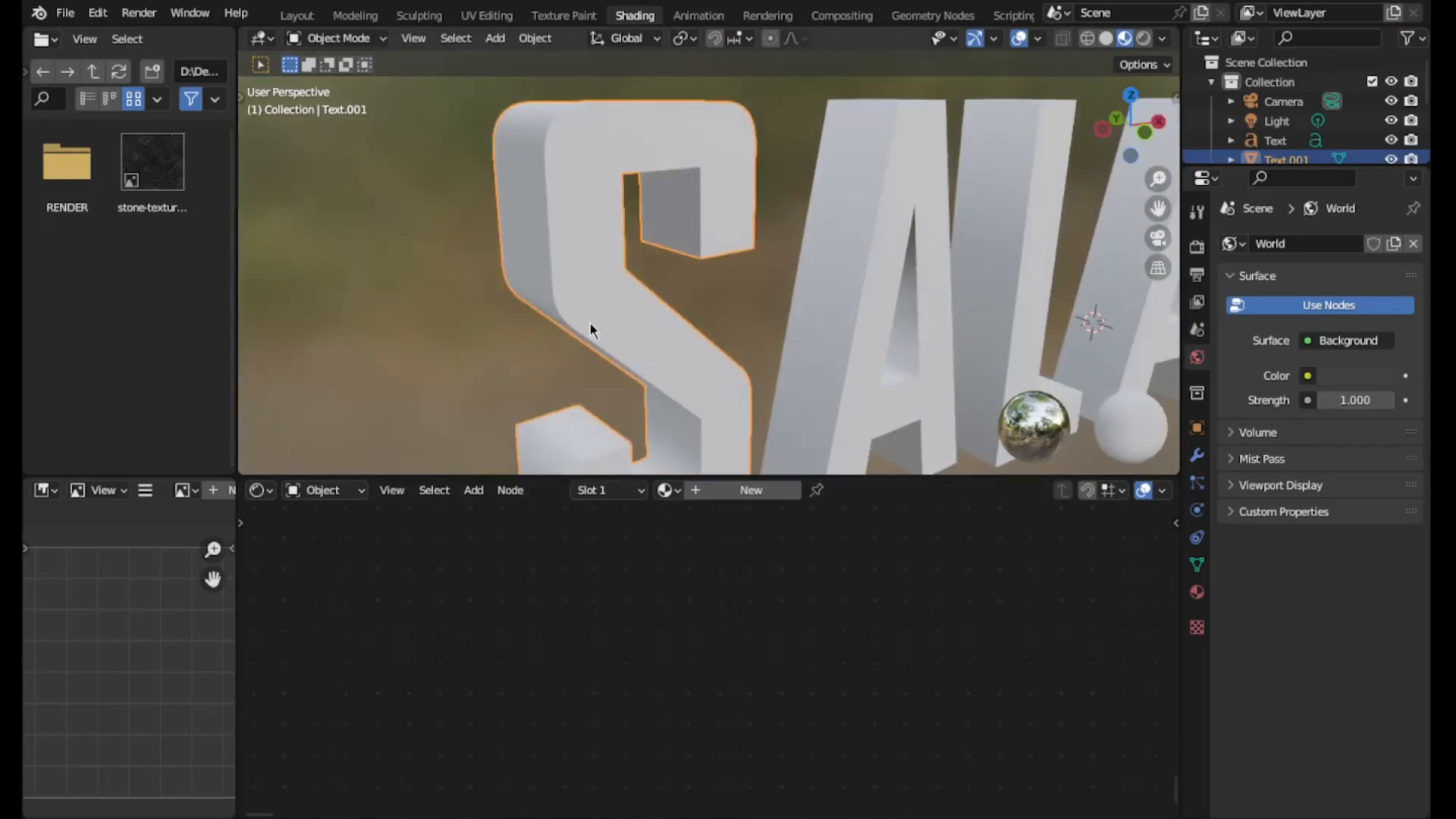
pyautogui.scroll(-5, 711, 332)
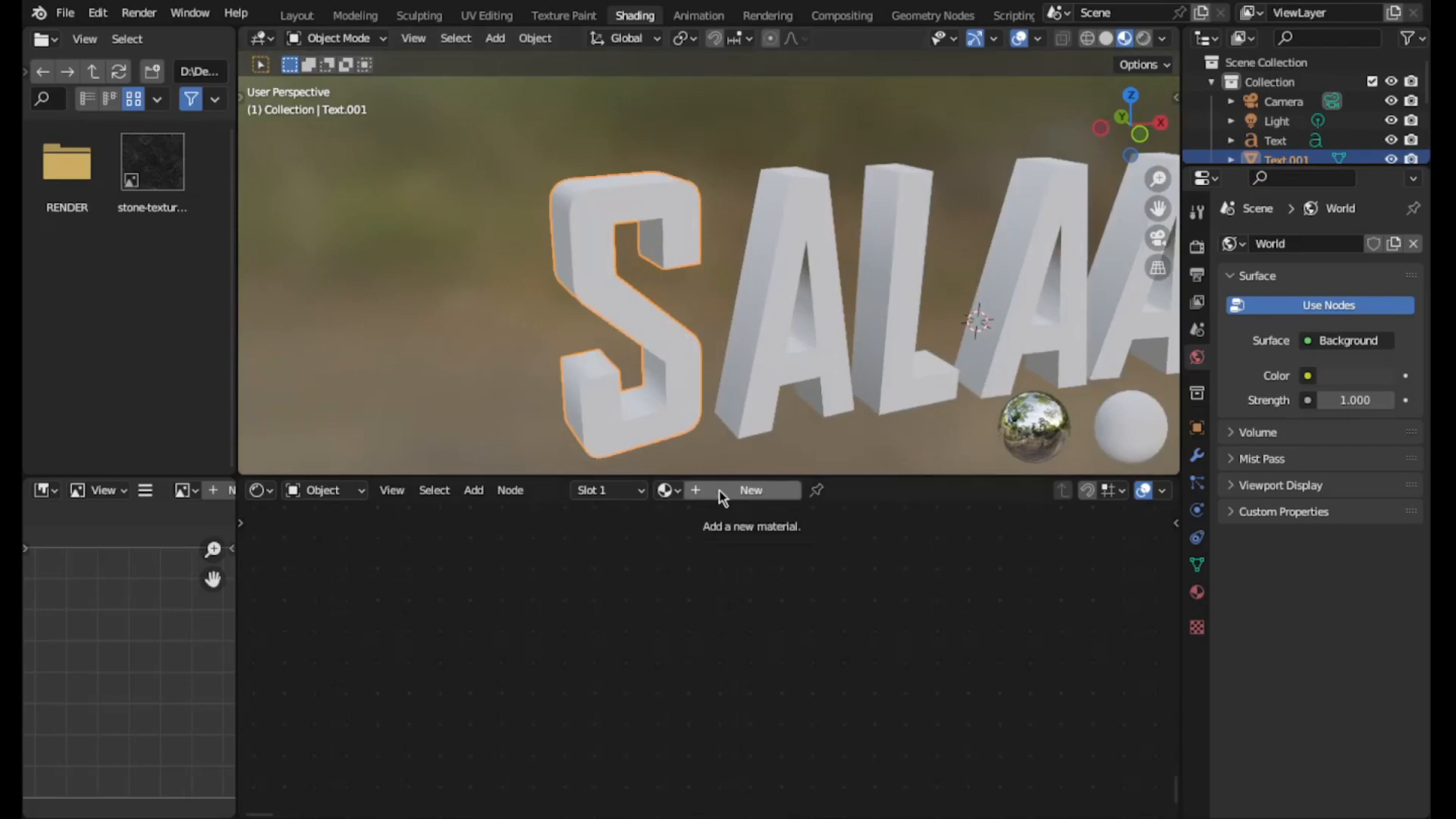
pyautogui.click(744, 491)
pyautogui.scroll(4, 751, 609)
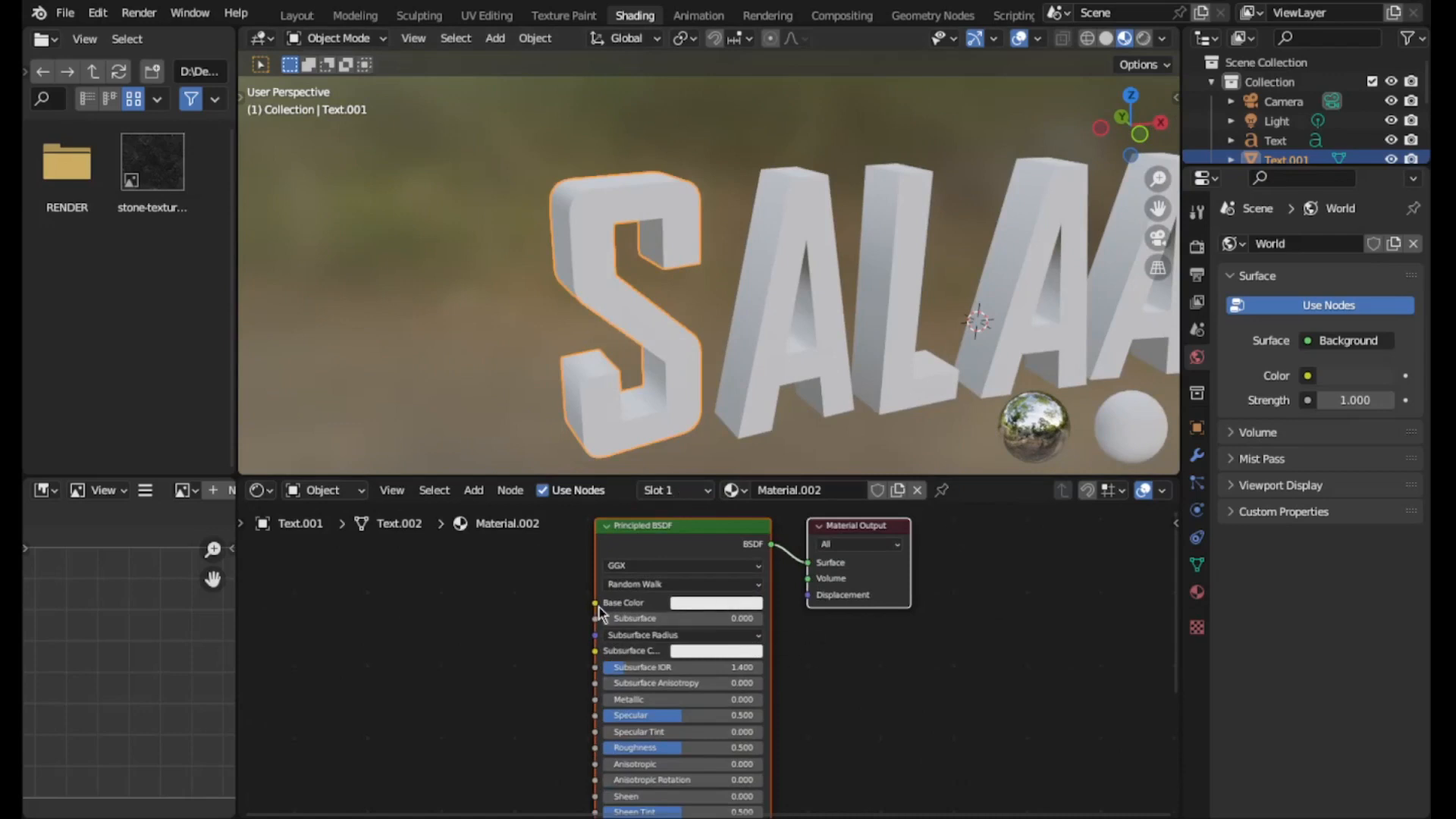
# - Add stone-texture.jpg to the S material as an image texture node, placed to the left of the Principled BSDF
pyautogui.click(472, 637)
pyautogui.moveTo(871, 816); pyautogui.dragTo(721, 816)
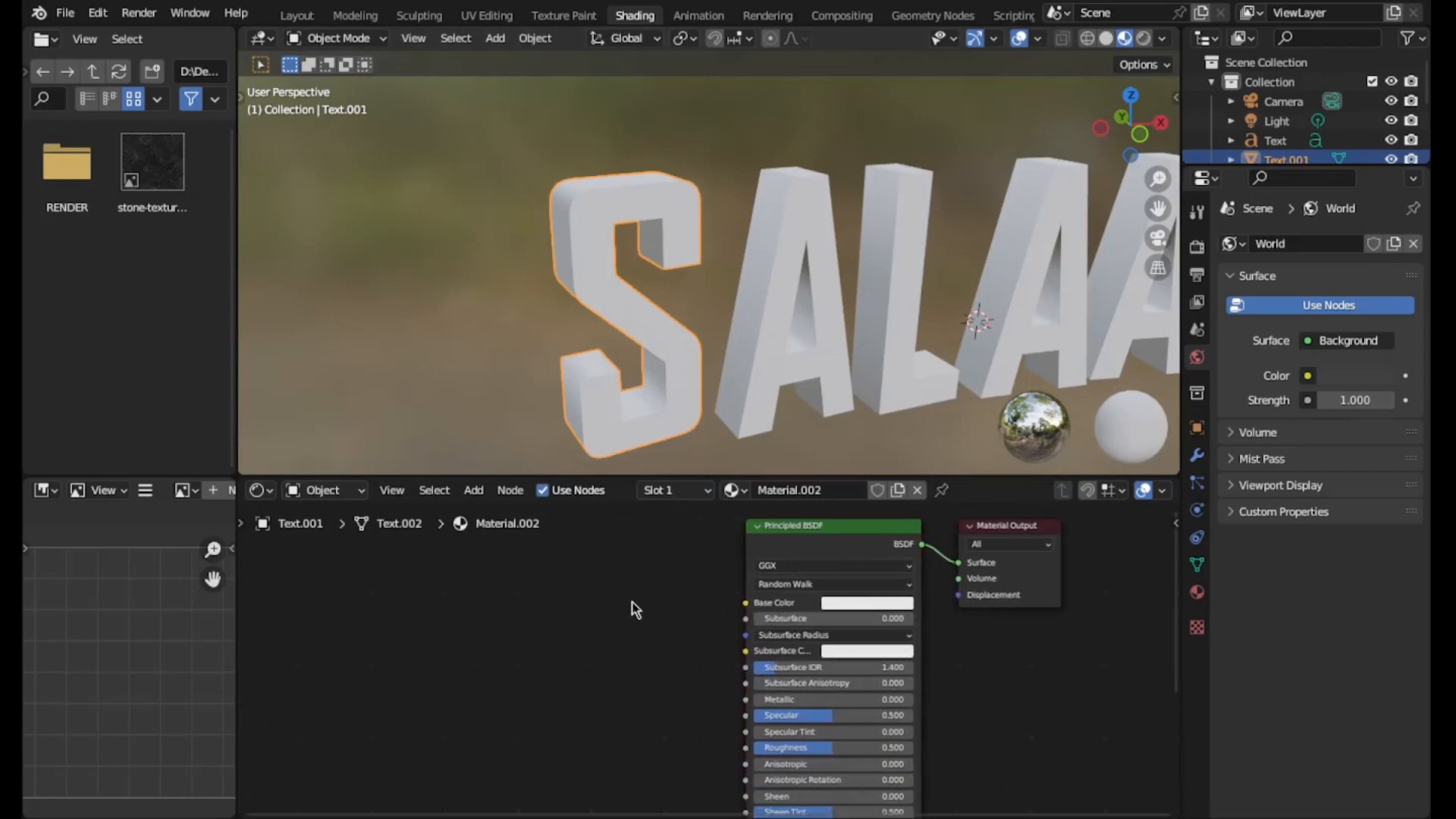
pyautogui.click(152, 144)
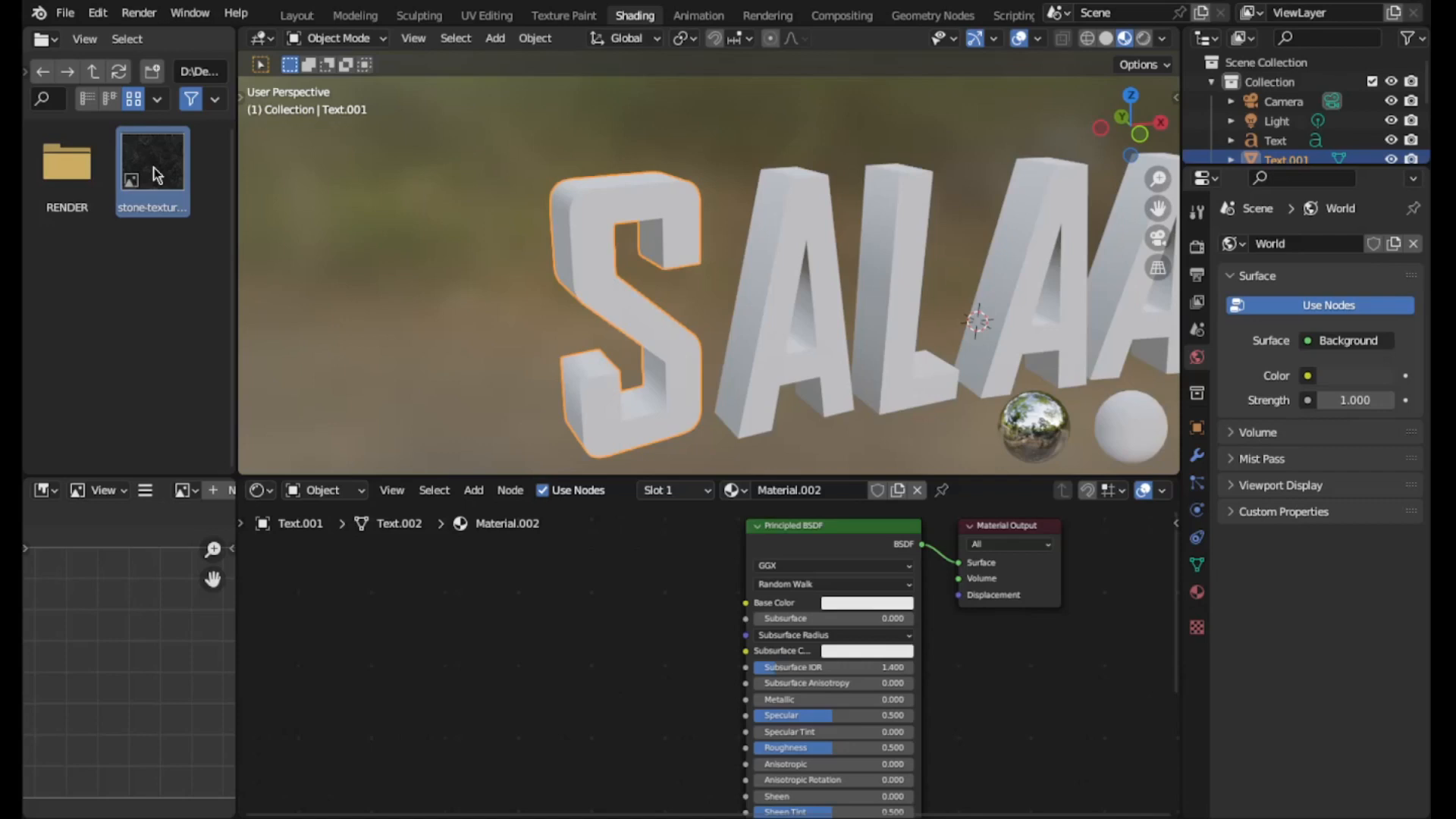
pyautogui.moveTo(156, 176); pyautogui.dragTo(387, 634)
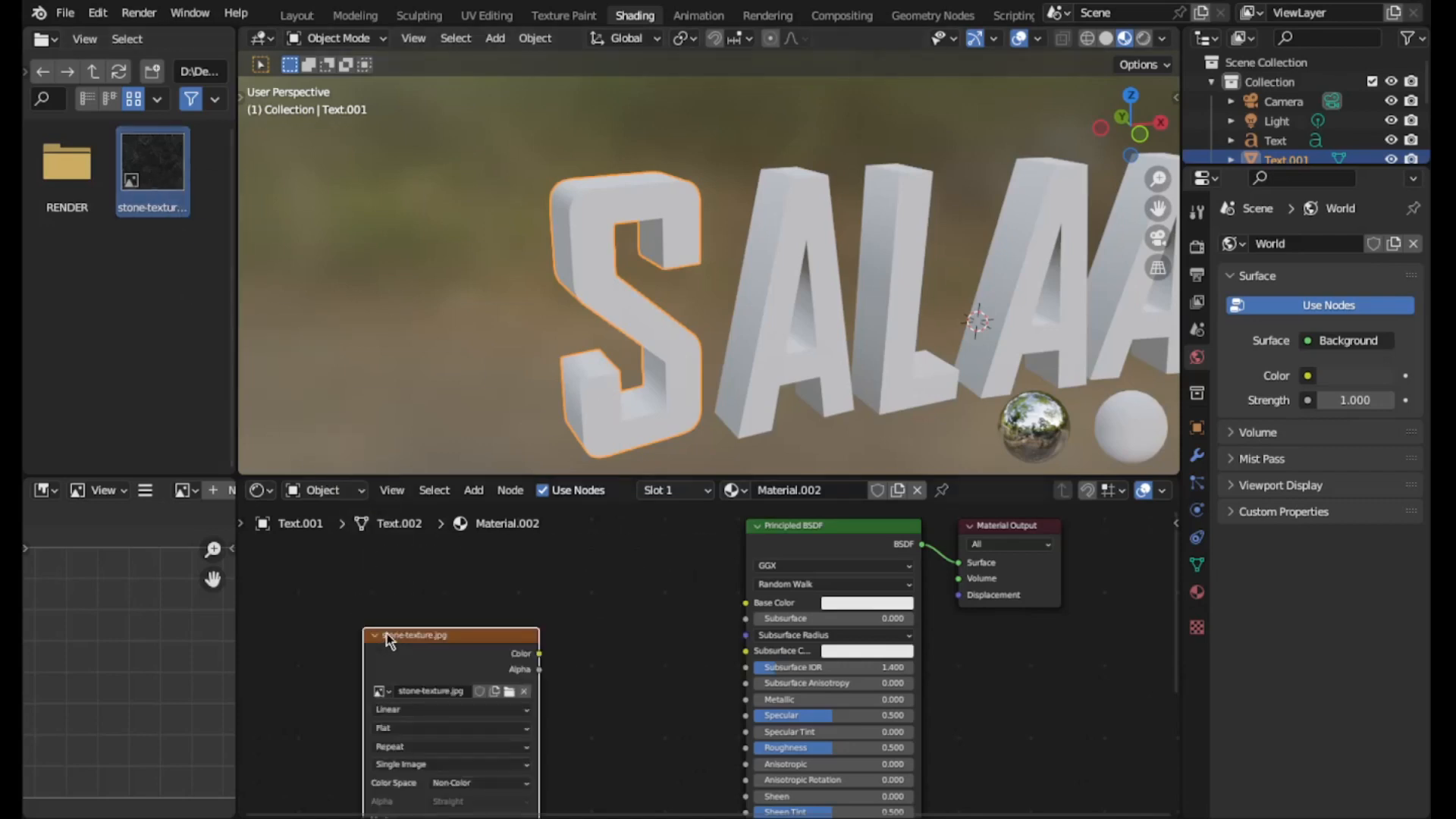
pyautogui.click(439, 625)
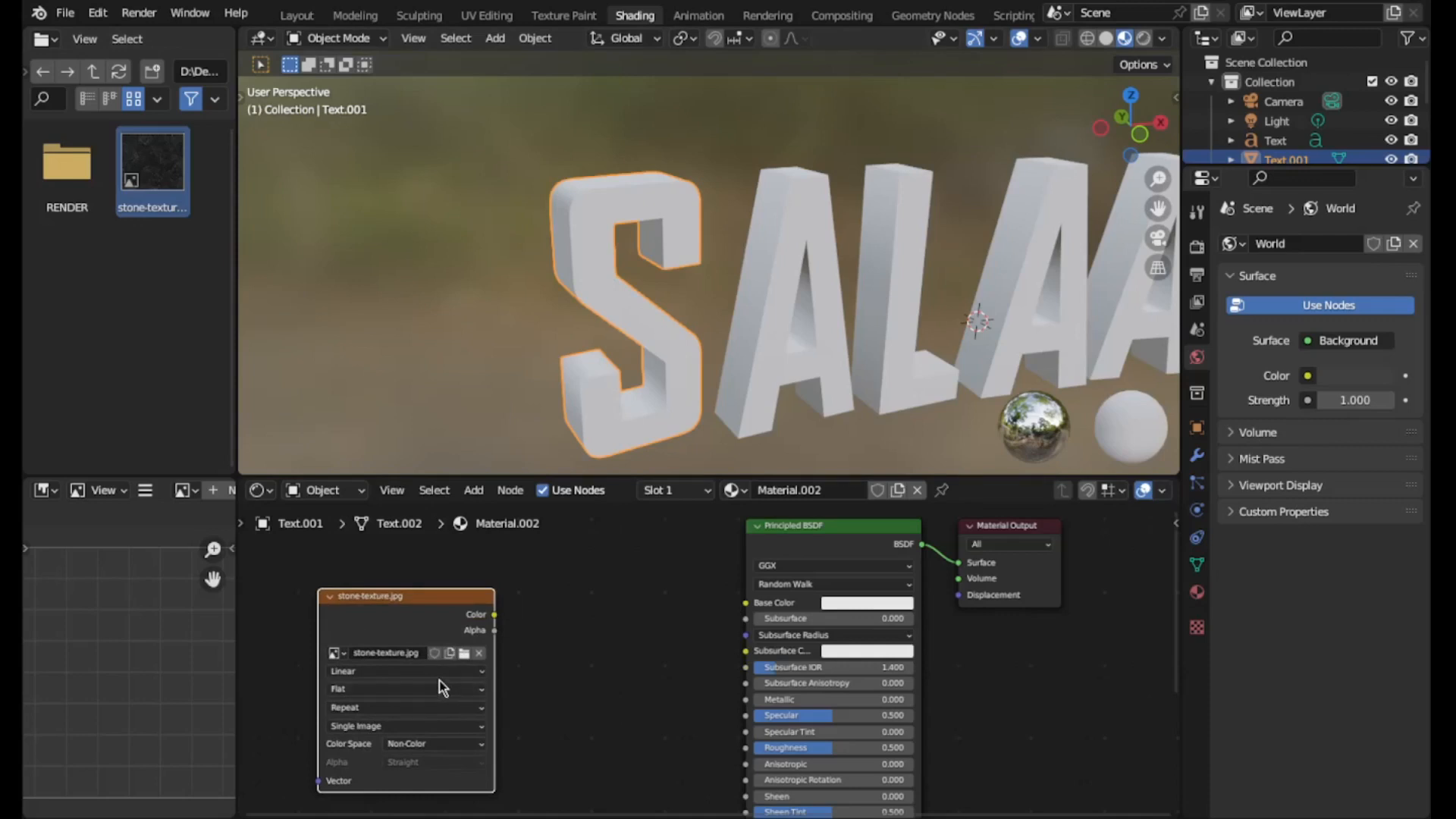
# - Change the stone texture's color space to sRGB and set it back to Non-Color
pyautogui.click(434, 744)
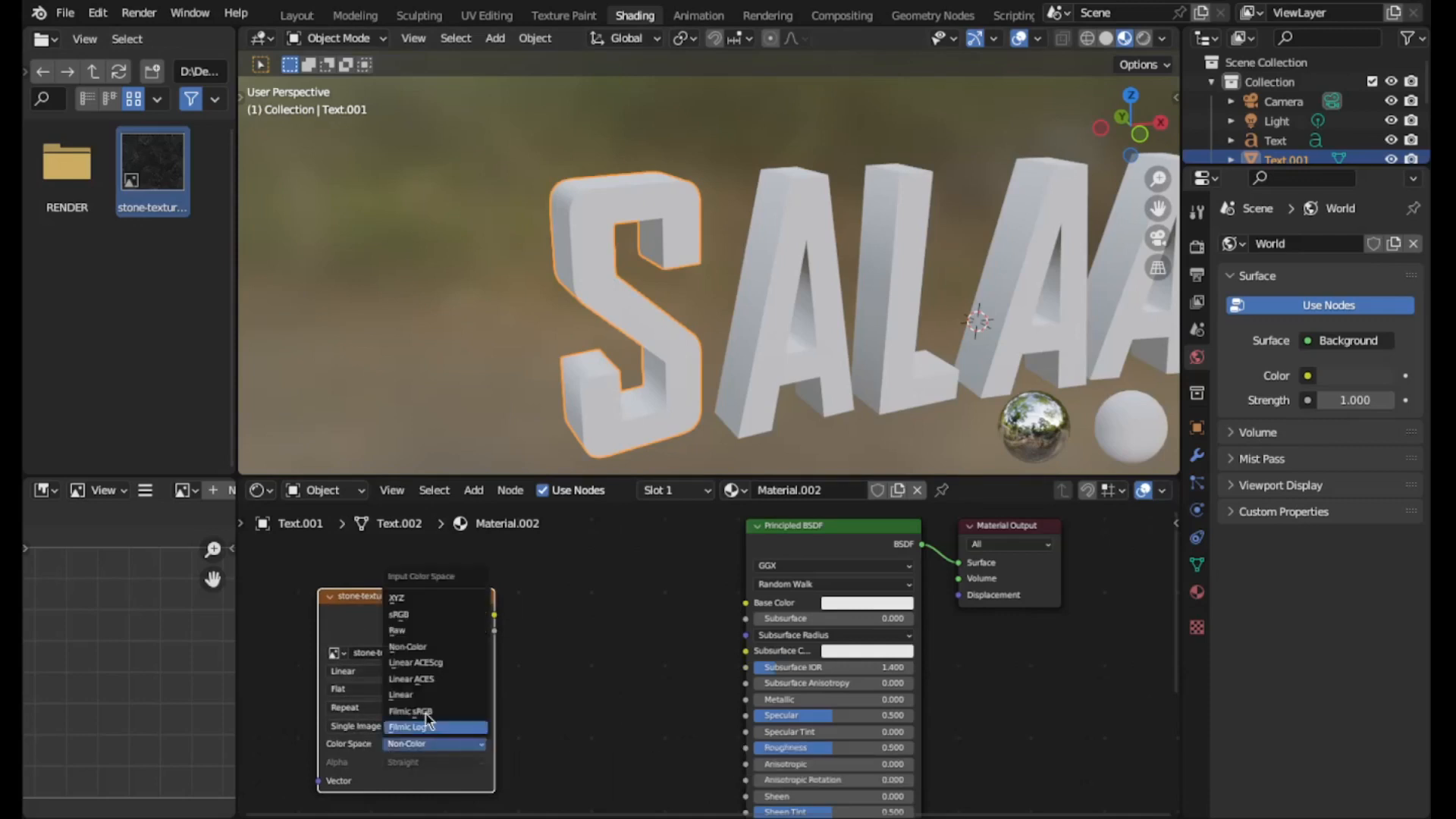
pyautogui.click(431, 616)
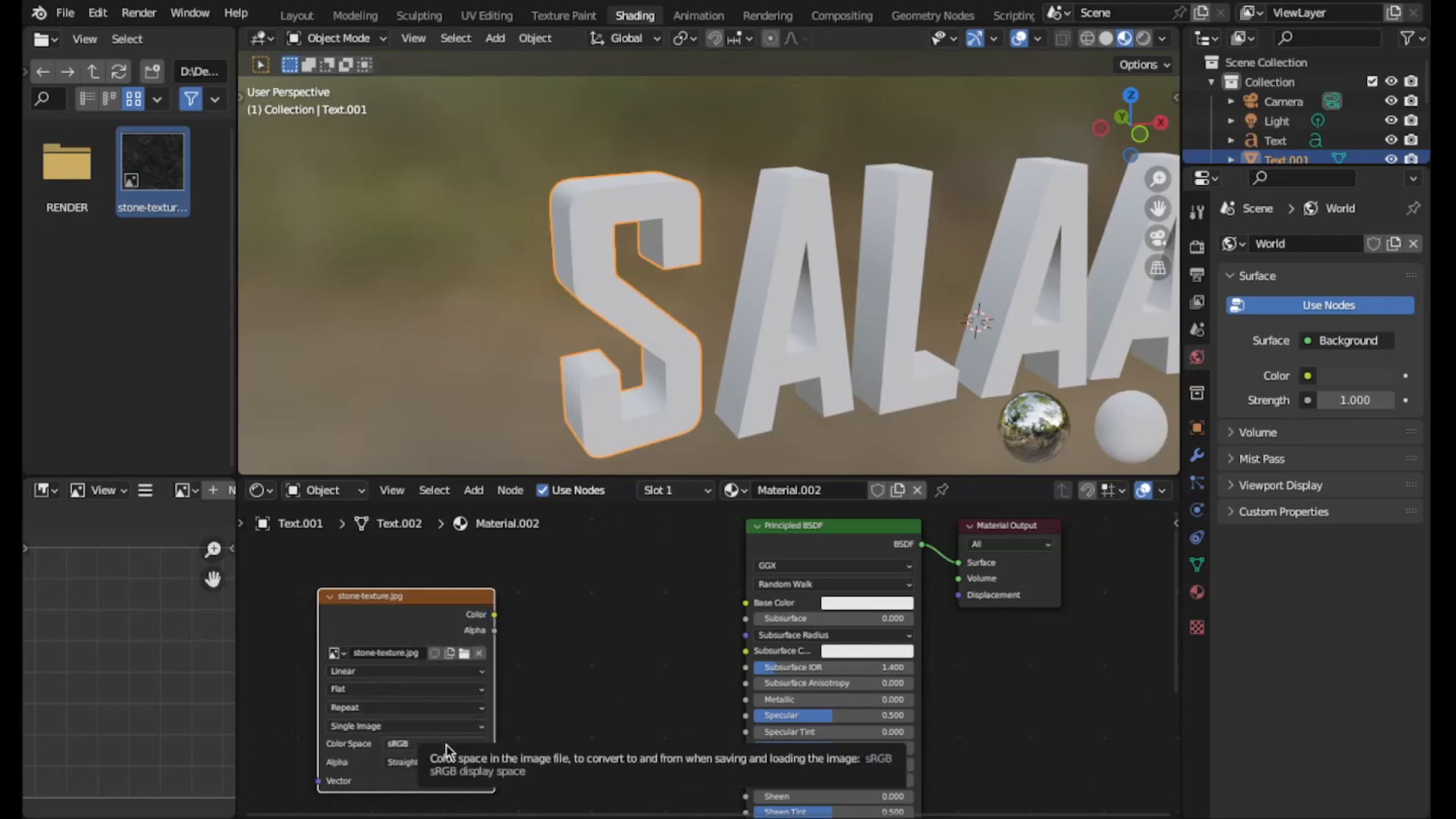
pyautogui.click(446, 746)
pyautogui.click(439, 646)
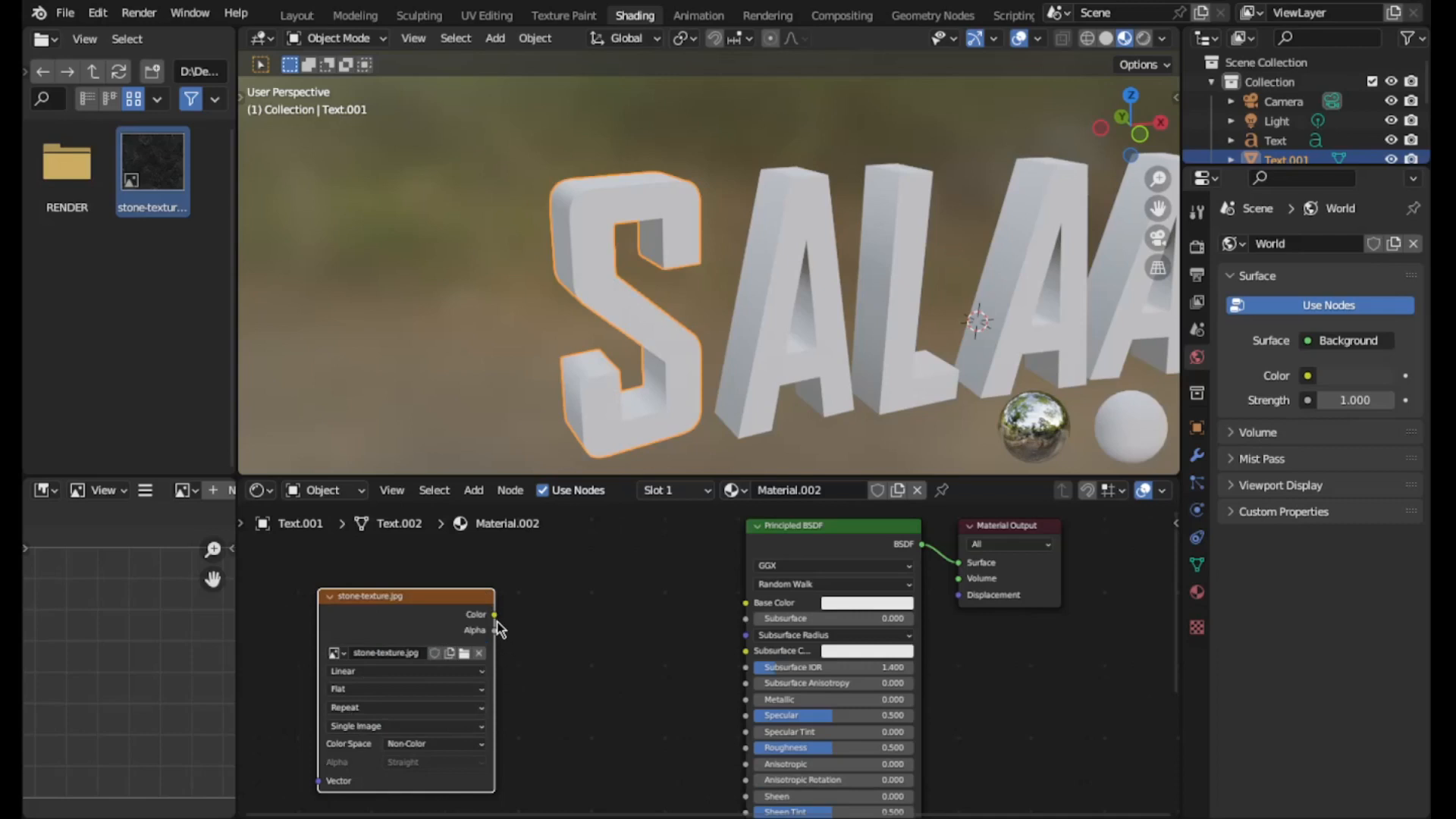
# - Set the Principled BSDF's Metallic value to 1.000 and check the result on the S
pyautogui.scroll(2, 785, 731)
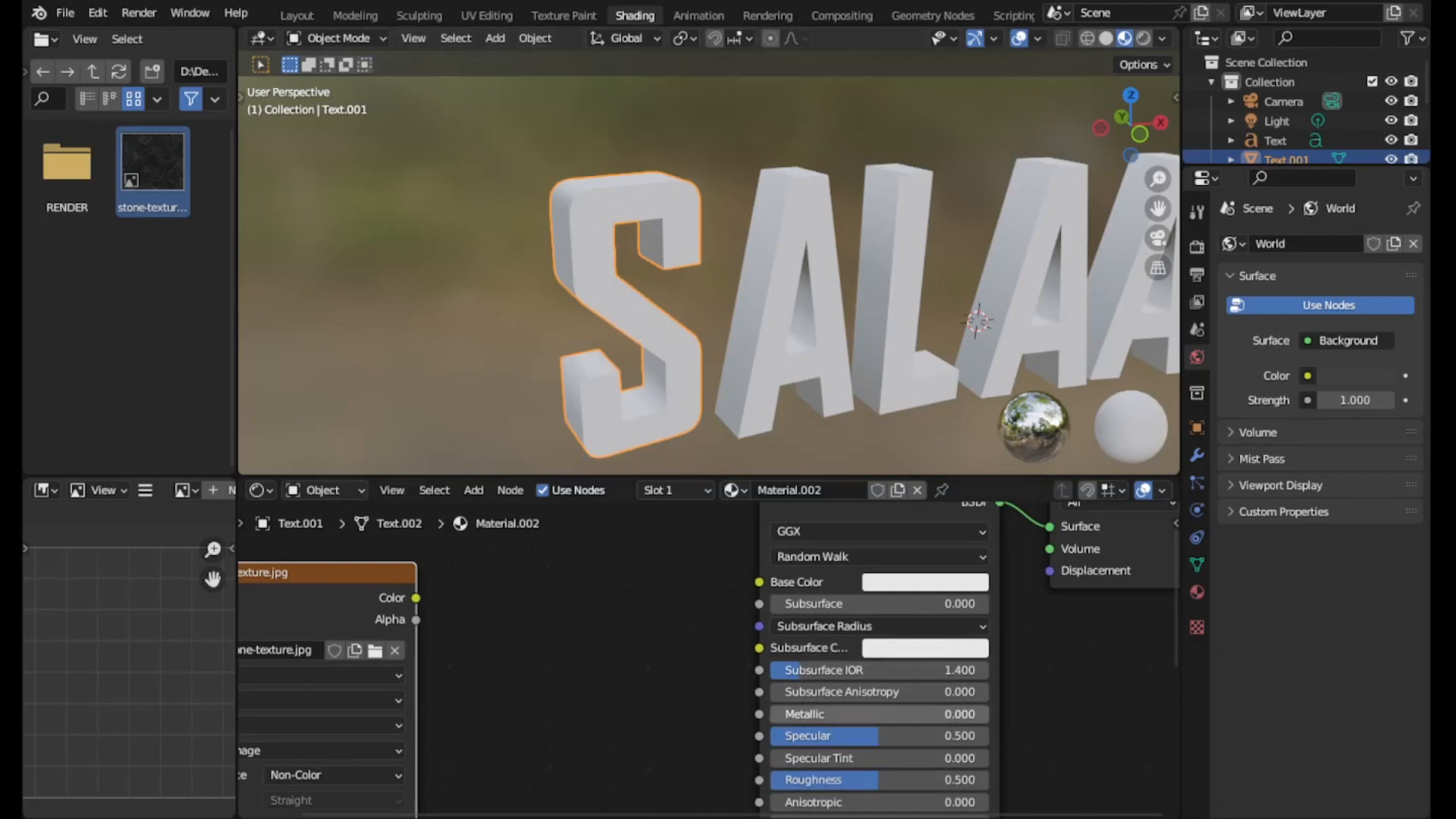
pyautogui.moveTo(796, 714); pyautogui.dragTo(986, 714)
pyautogui.scroll(5, 625, 349)
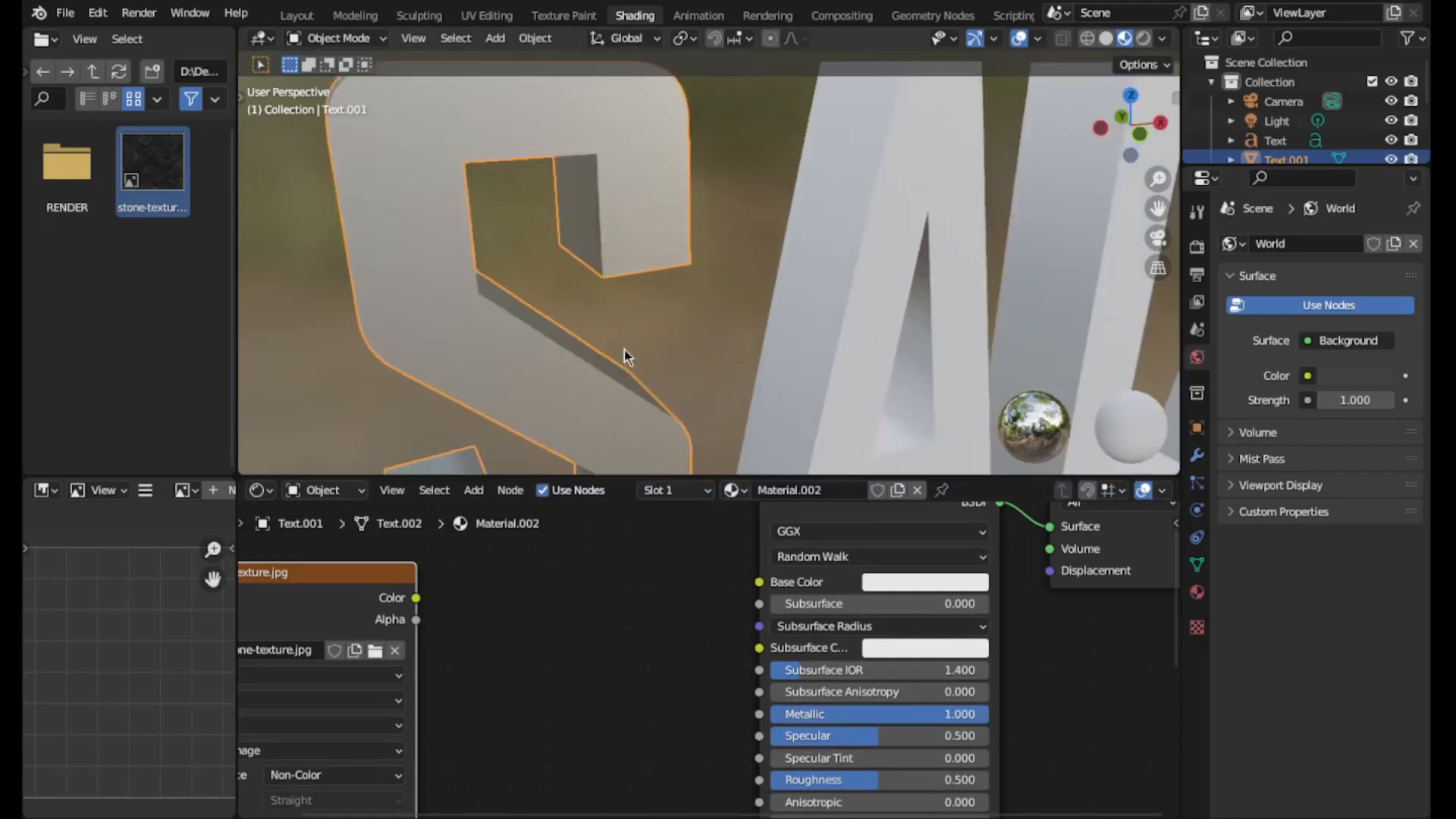
pyautogui.moveTo(675, 311); pyautogui.dragTo(767, 382, button='middle')
pyautogui.scroll(-4, 676, 339)
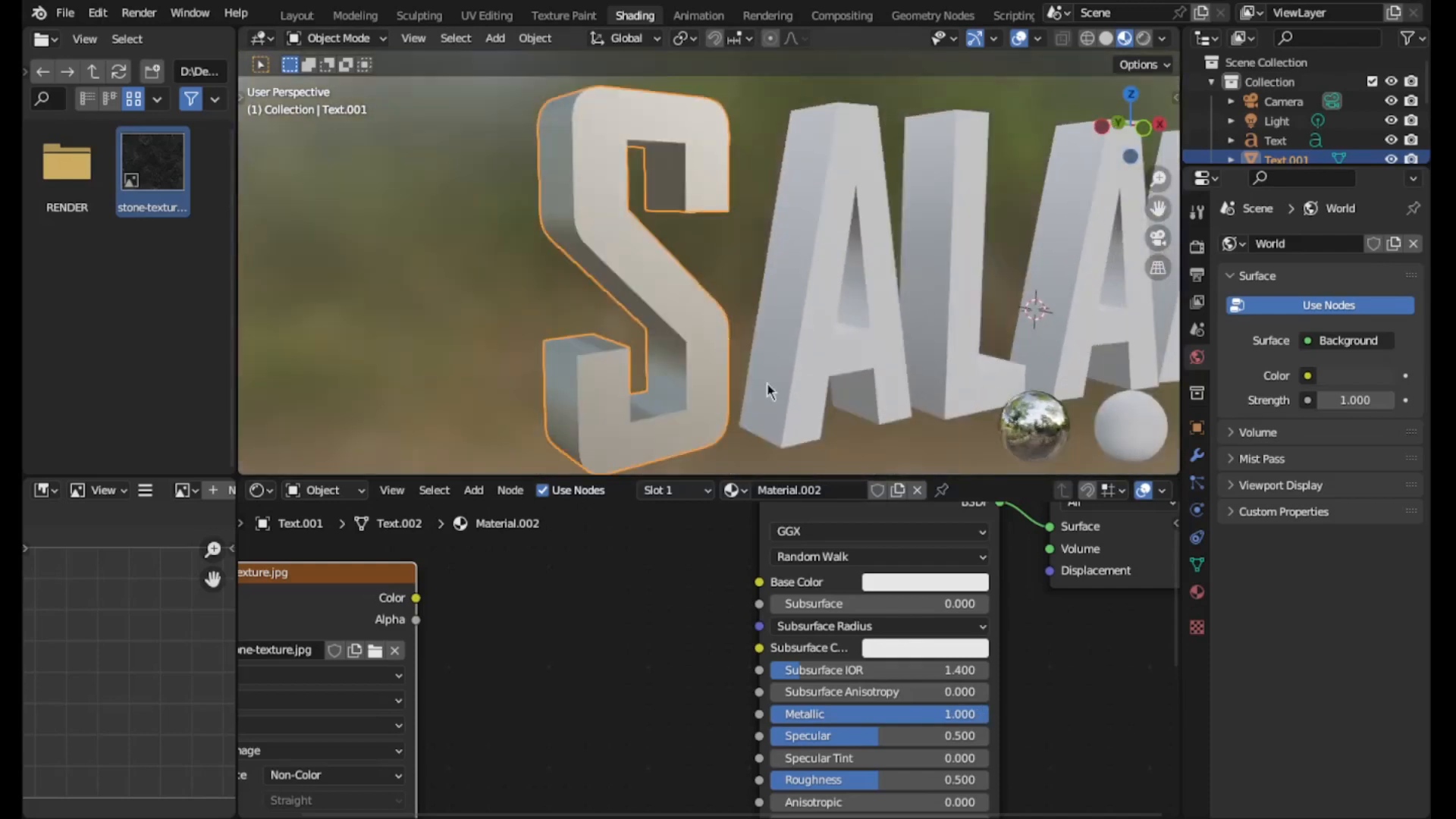
# - Connect the stone texture's Color output to the Roughness input of the Principled BSDF
pyautogui.moveTo(1174, 641); pyautogui.dragTo(1176, 663)
pyautogui.moveTo(388, 579); pyautogui.dragTo(426, 669)
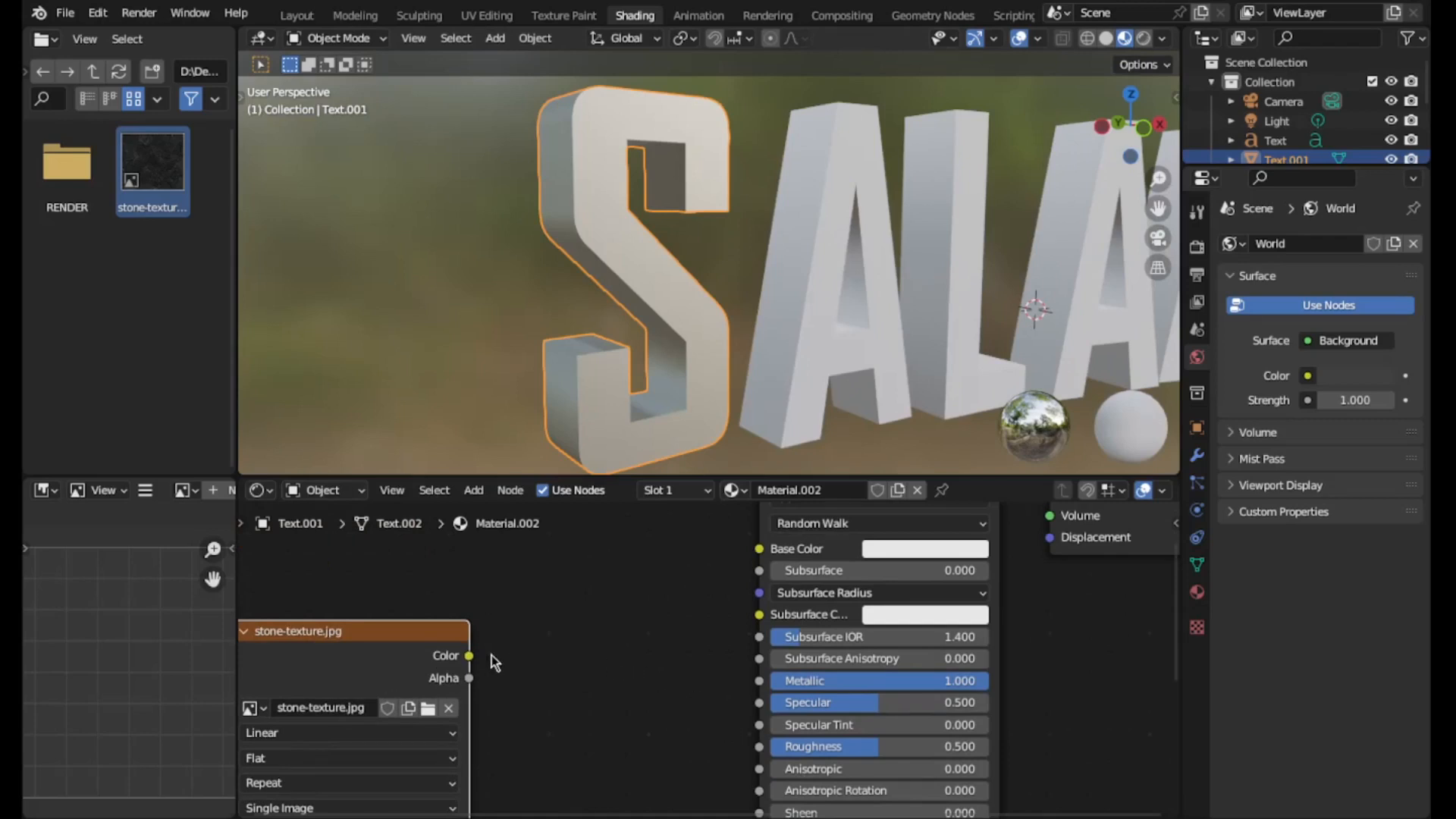
pyautogui.moveTo(642, 590); pyautogui.dragTo(521, 678)
pyautogui.click(471, 658)
pyautogui.click(483, 662)
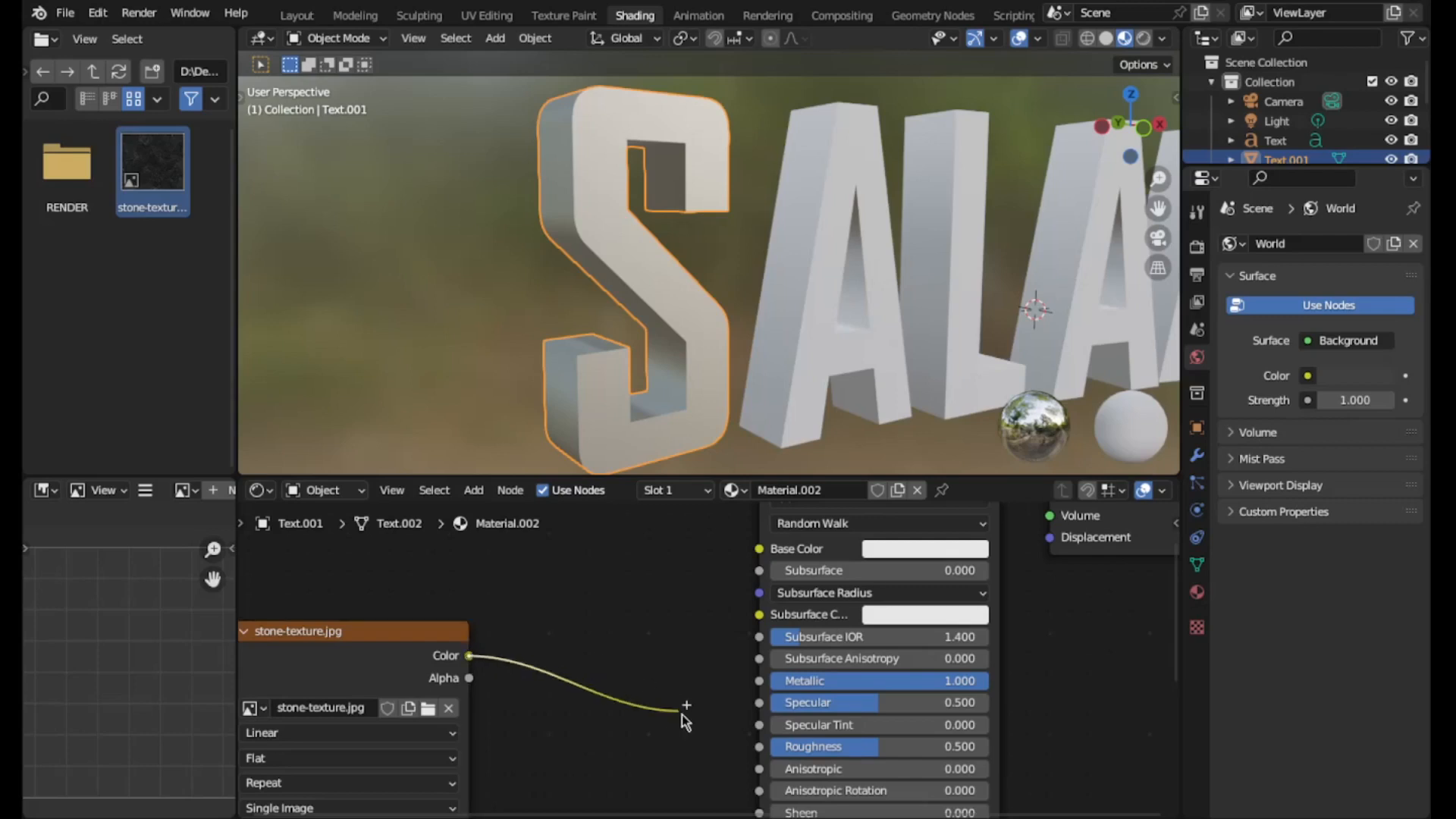
pyautogui.moveTo(682, 714); pyautogui.dragTo(763, 748)
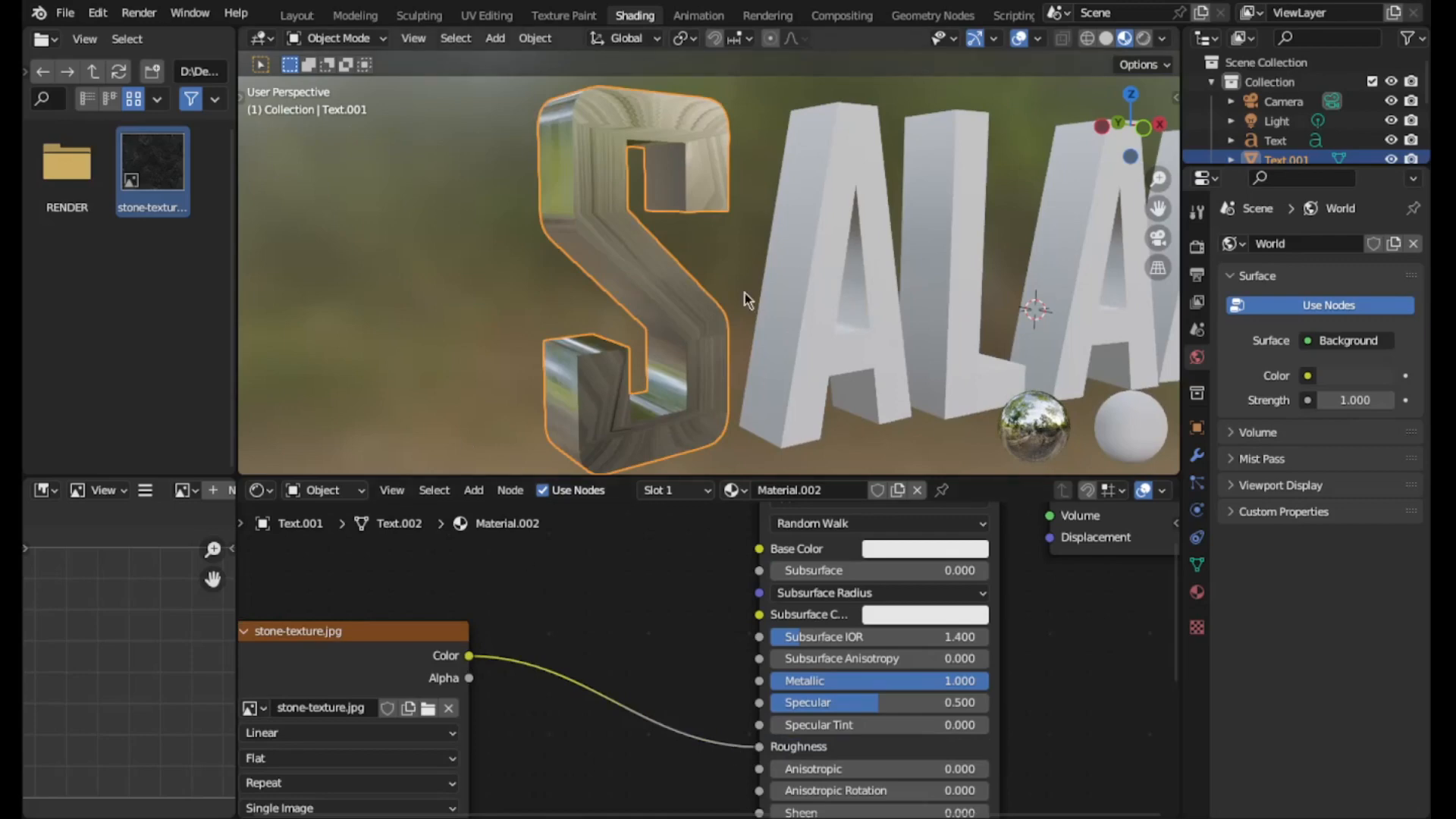
# - Examine how the roughness texture affects the front, top and side faces of the S from several angles
pyautogui.moveTo(745, 292); pyautogui.dragTo(841, 447, button='middle')
pyautogui.scroll(4, 735, 320)
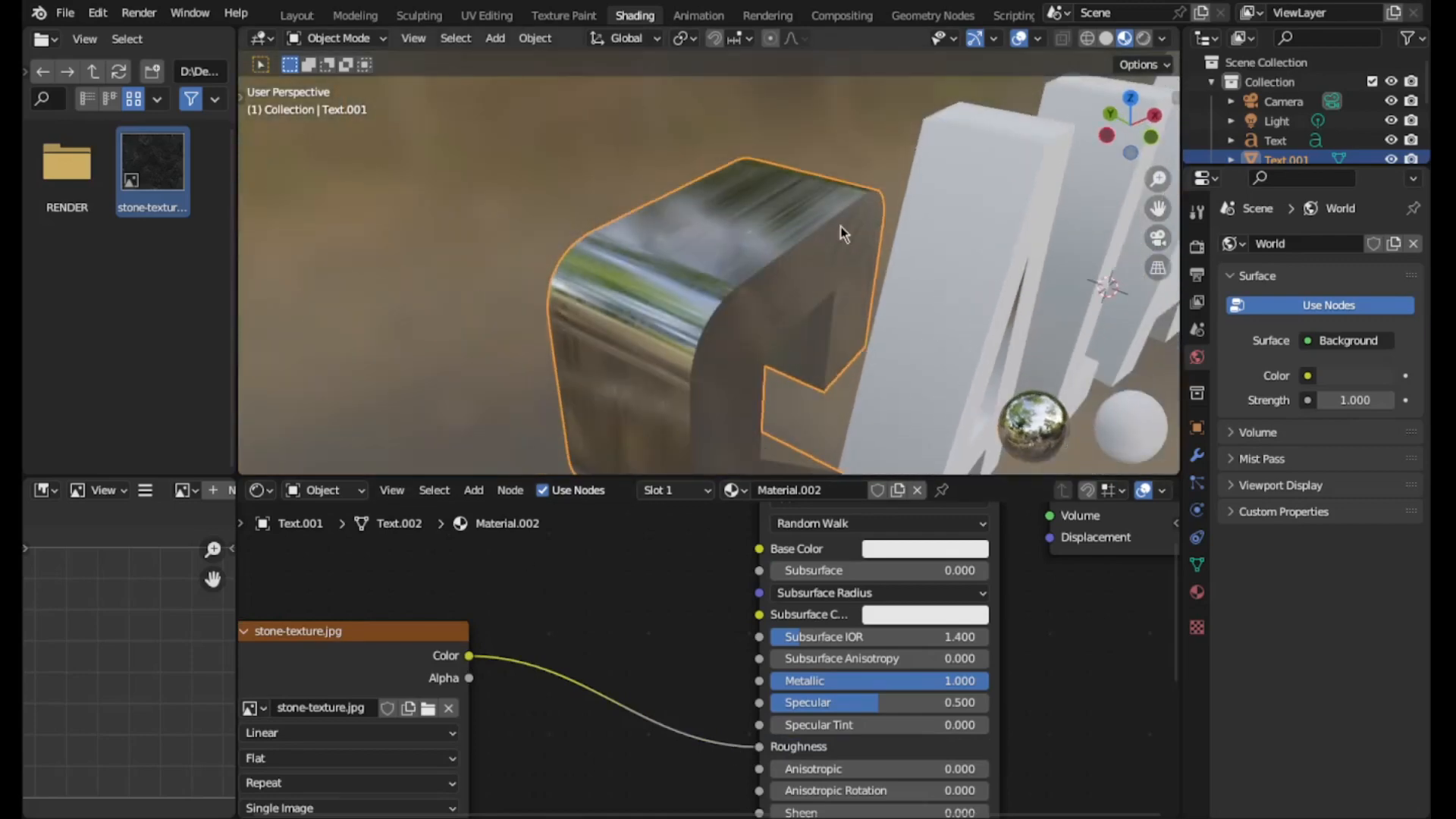
pyautogui.scroll(-3, 870, 312)
pyautogui.moveTo(839, 315); pyautogui.dragTo(823, 254, button='middle')
pyautogui.scroll(-1, 788, 261)
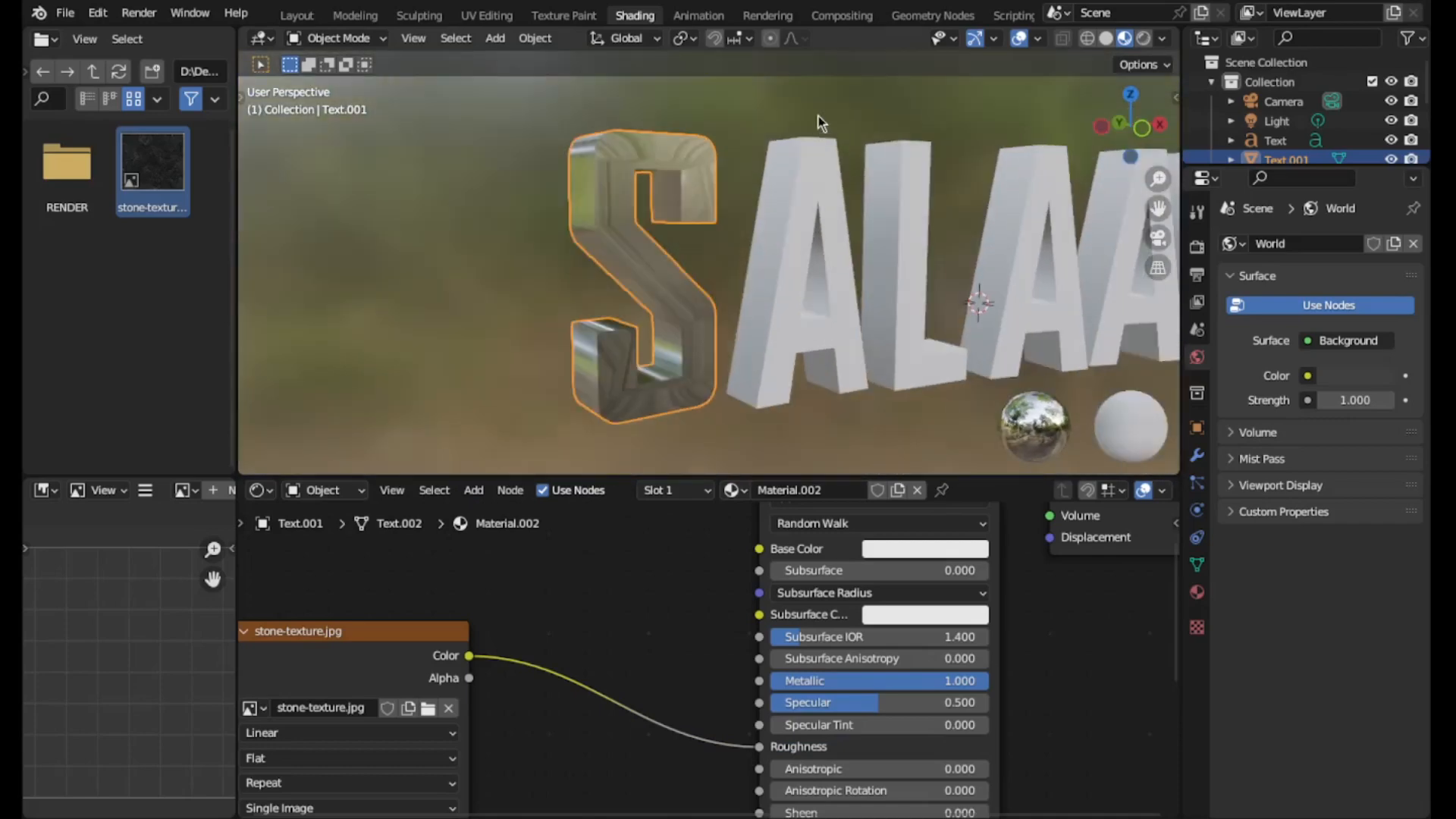
pyautogui.scroll(3, 818, 170)
pyautogui.moveTo(818, 171); pyautogui.dragTo(888, 234, button='middle')
pyautogui.scroll(4, 739, 279)
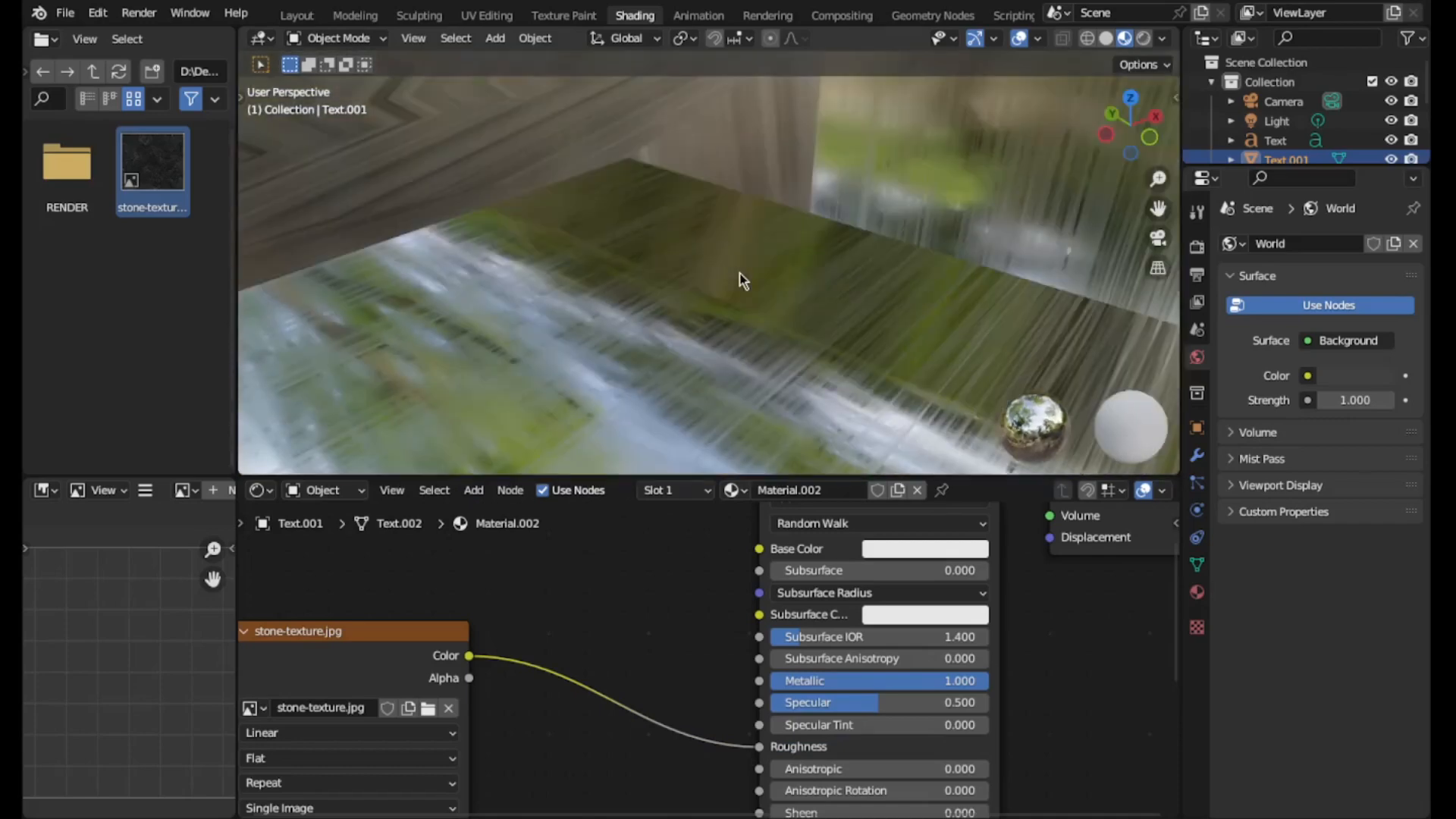
pyautogui.moveTo(740, 273); pyautogui.dragTo(733, 287, button='middle')
pyautogui.moveTo(803, 339); pyautogui.dragTo(830, 252, button='middle')
pyautogui.scroll(-2, 792, 279)
pyautogui.scroll(-2, 721, 316)
pyautogui.scroll(-2, 750, 293)
pyautogui.moveTo(751, 293); pyautogui.dragTo(734, 315, button='middle')
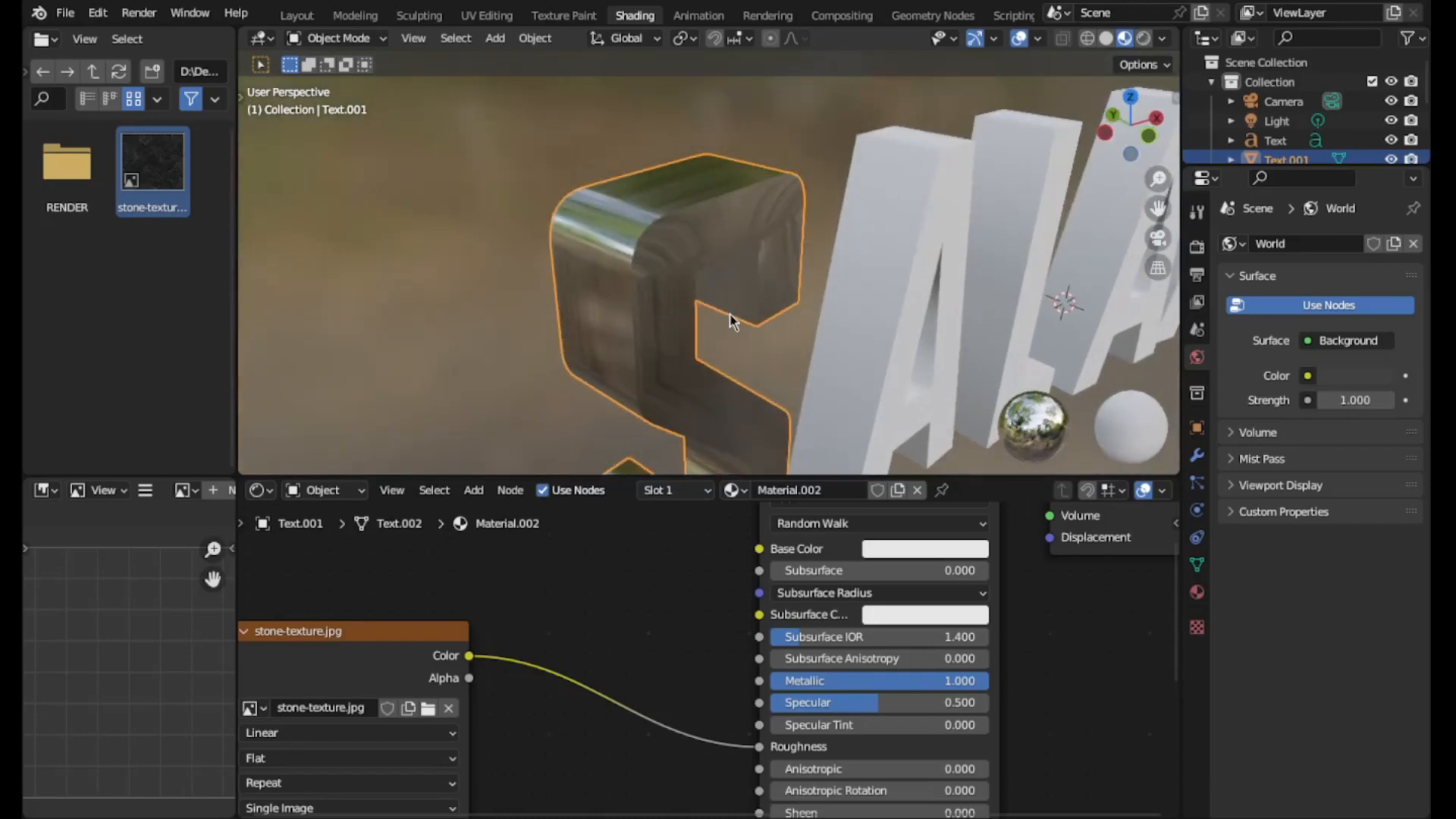
# - Move the stone texture node farther from the Principled BSDF to make room between them
pyautogui.scroll(-3, 562, 599)
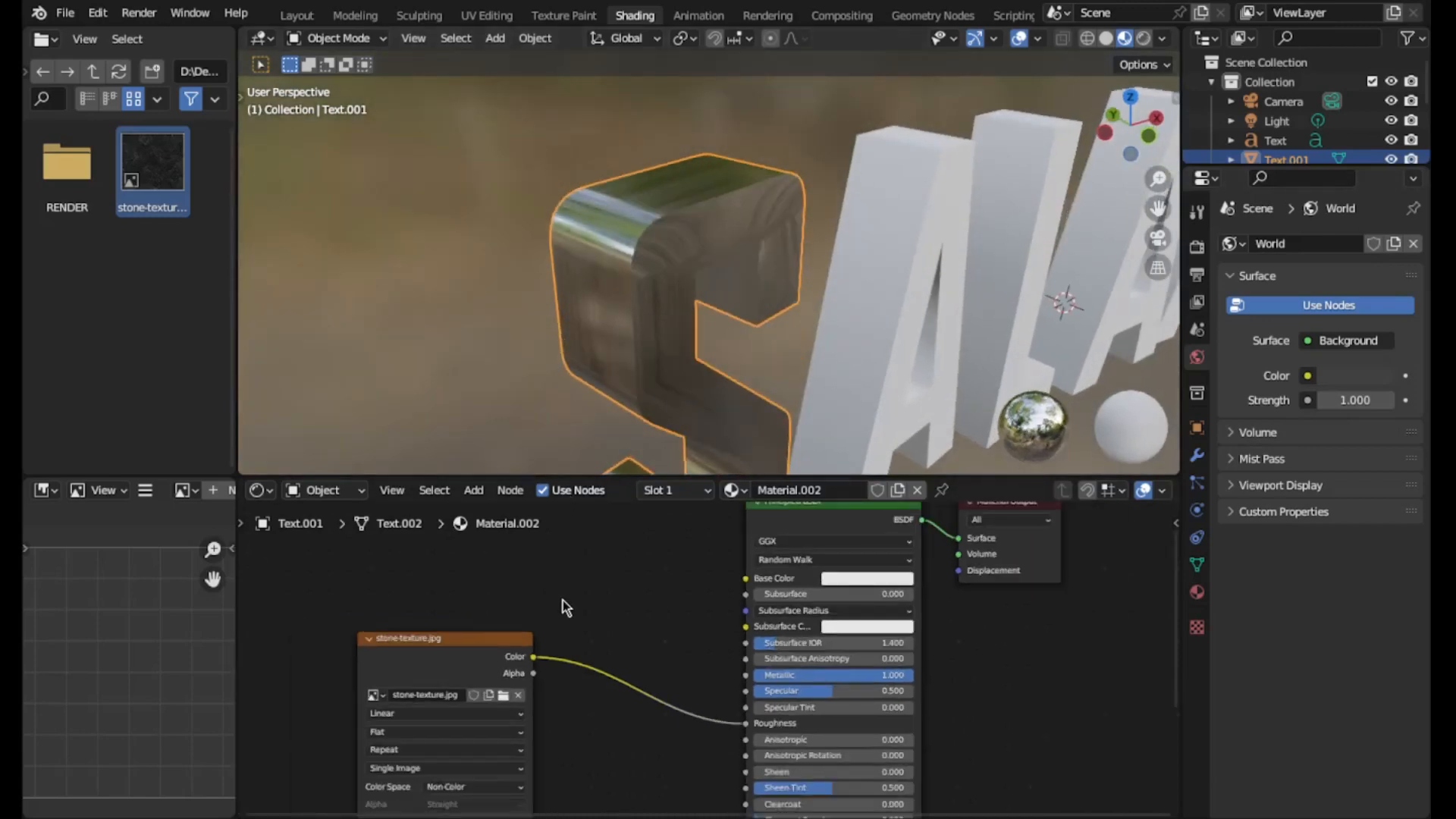
pyautogui.moveTo(488, 677); pyautogui.dragTo(331, 652)
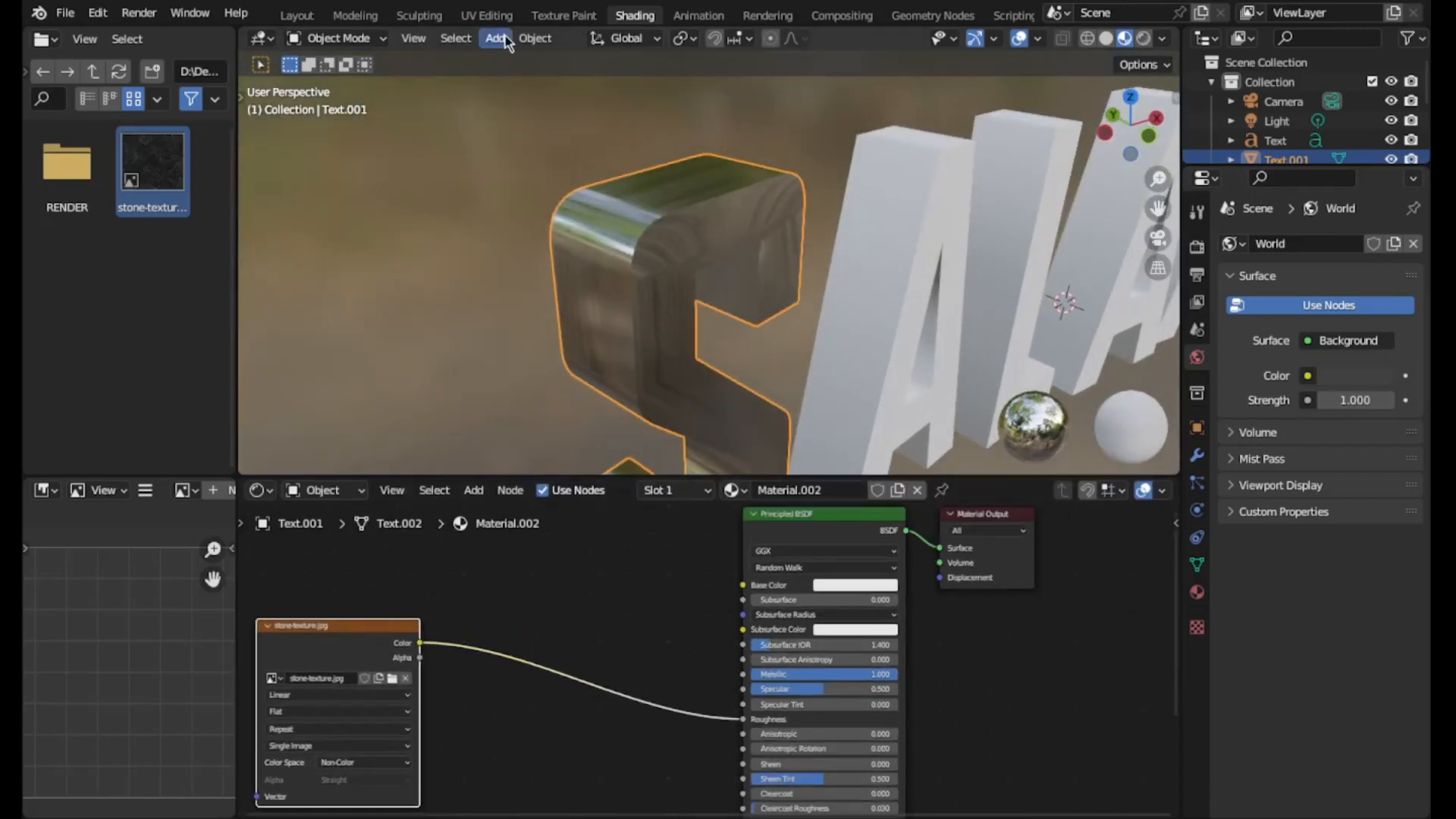
# - Open the S in the UV Editing workspace and examine its UV layout over the stone texture
pyautogui.click(488, 16)
pyautogui.scroll(2, 880, 455)
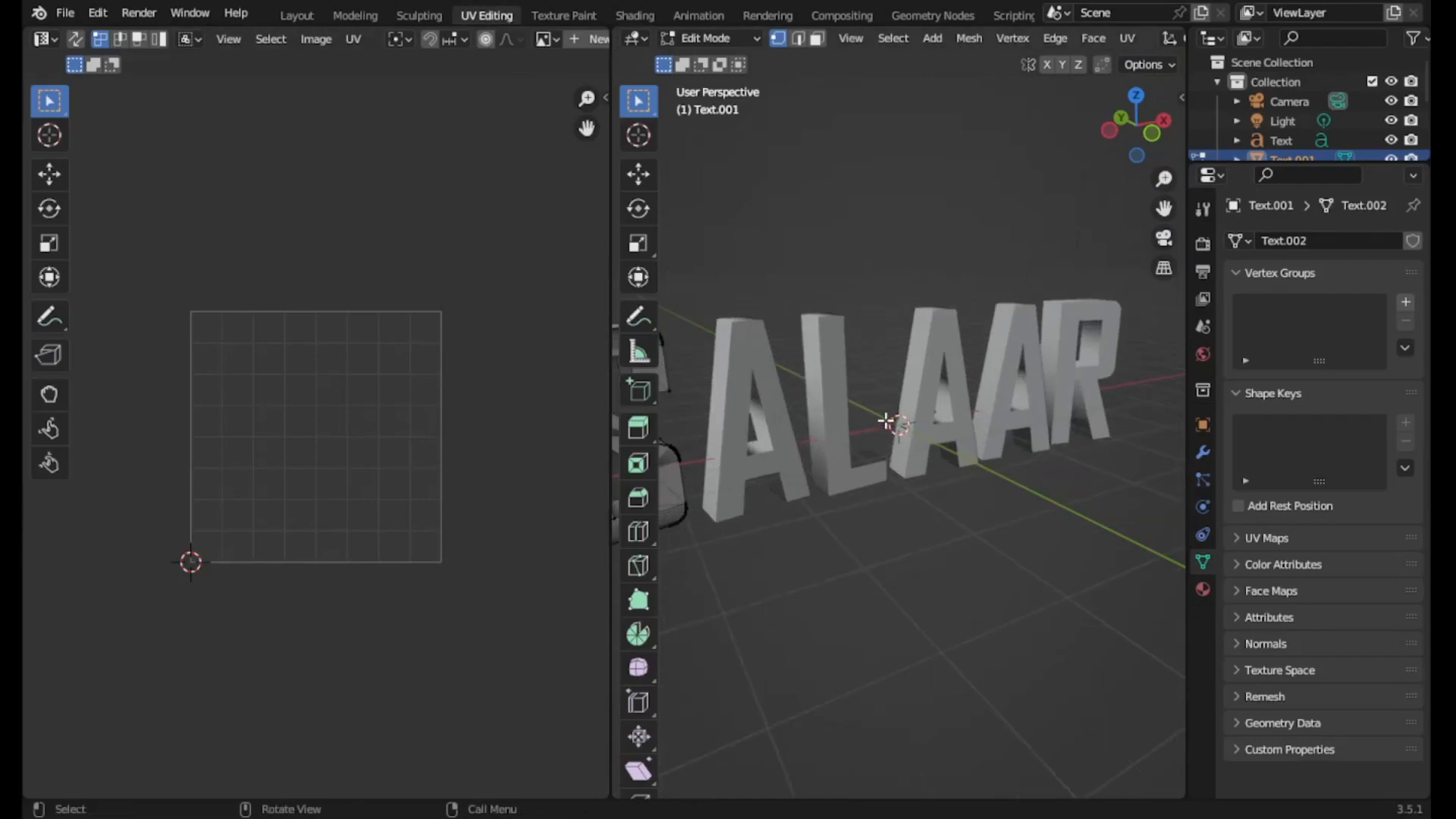
pyautogui.scroll(-2, 885, 421)
pyautogui.press('a')
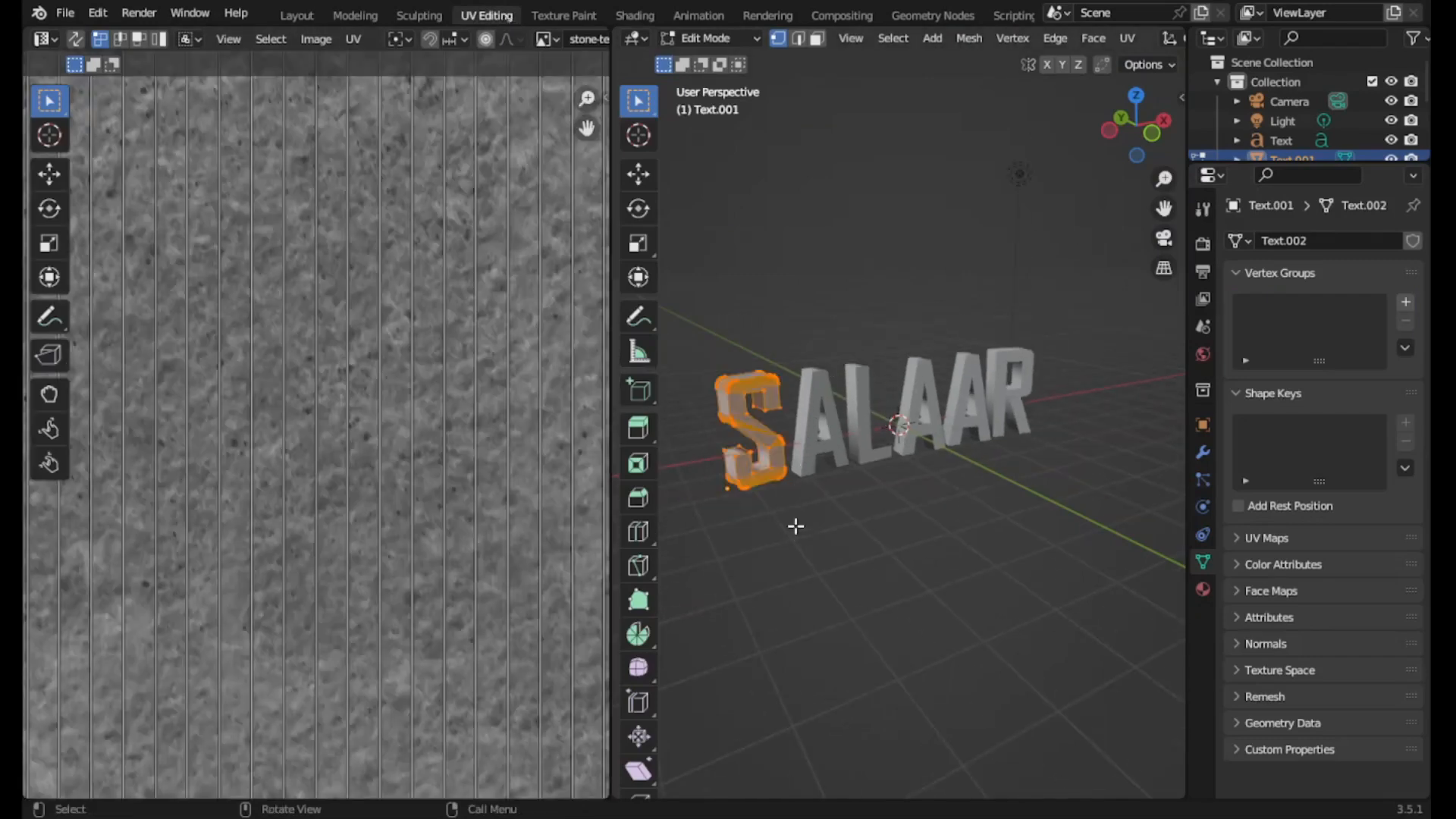
pyautogui.scroll(-6, 410, 520)
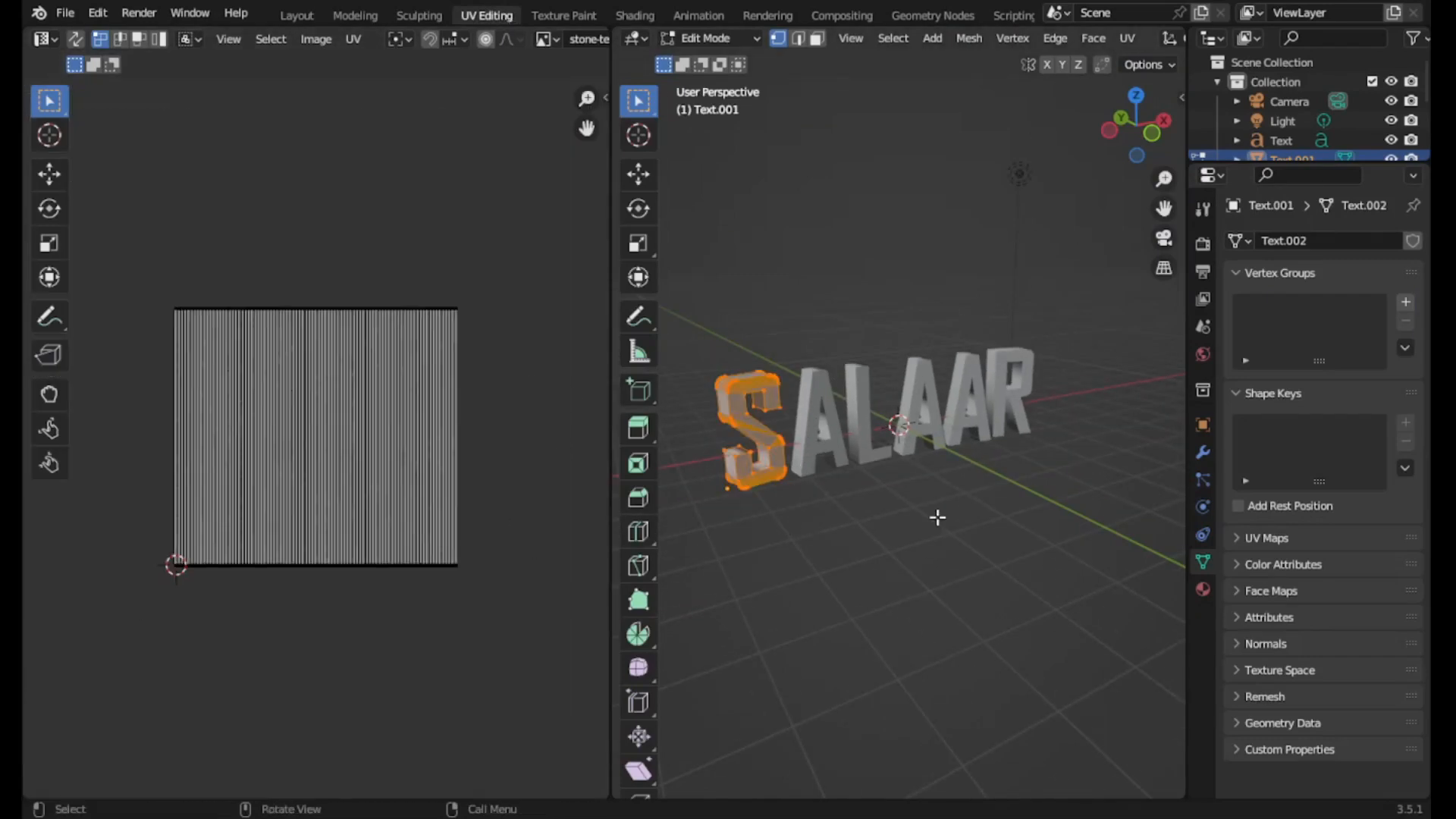
pyautogui.click(937, 517)
pyautogui.scroll(4, 775, 488)
pyautogui.moveTo(1165, 208)
pyautogui.mouseDown()
pyautogui.moveTo(1283, 182)
pyautogui.moveTo(1403, 179)
pyautogui.mouseUp()
pyautogui.scroll(-10, 1095, 42)
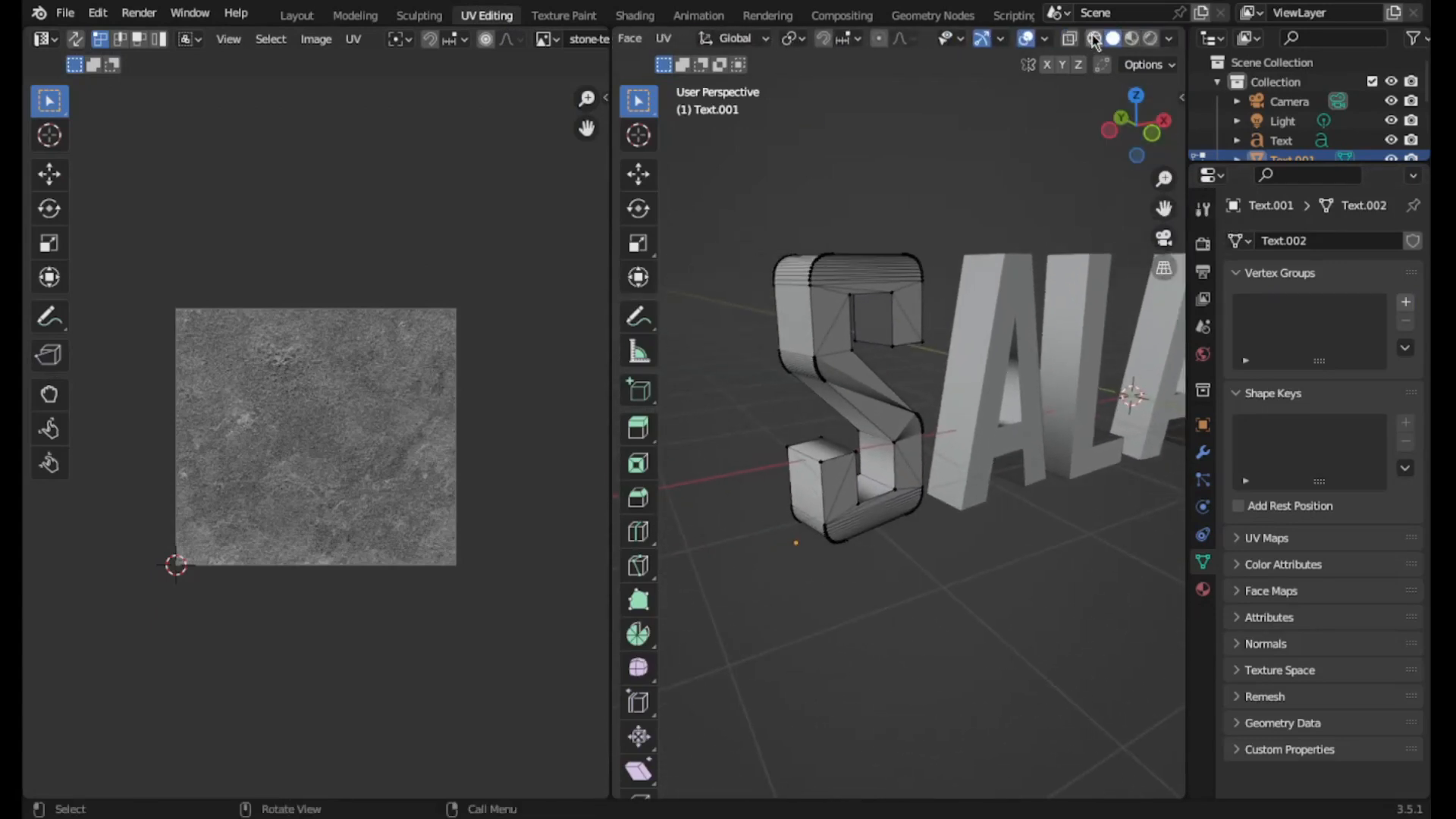
# - Set the UV Editing viewport to Material Preview shading and compare the texture on the S's faces with its full UV layout
pyautogui.click(1132, 39)
pyautogui.scroll(8, 1000, 318)
pyautogui.moveTo(991, 357)
pyautogui.mouseDown(button='middle')
pyautogui.moveTo(1017, 351)
pyautogui.moveTo(1035, 410)
pyautogui.moveTo(988, 460)
pyautogui.mouseUp(button='middle')
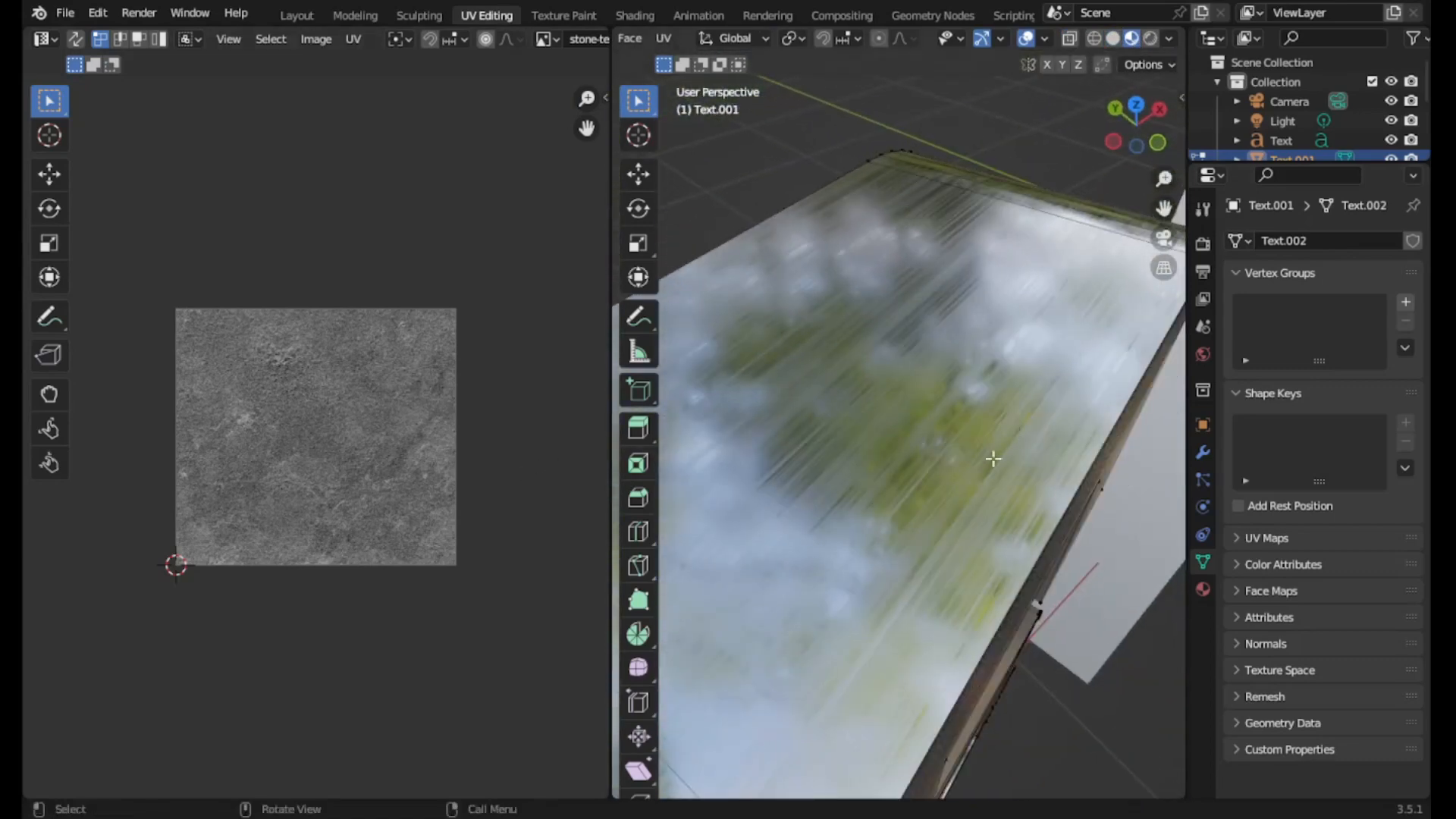
pyautogui.press('a')
pyautogui.scroll(4, 557, 501)
pyautogui.scroll(-4, 538, 504)
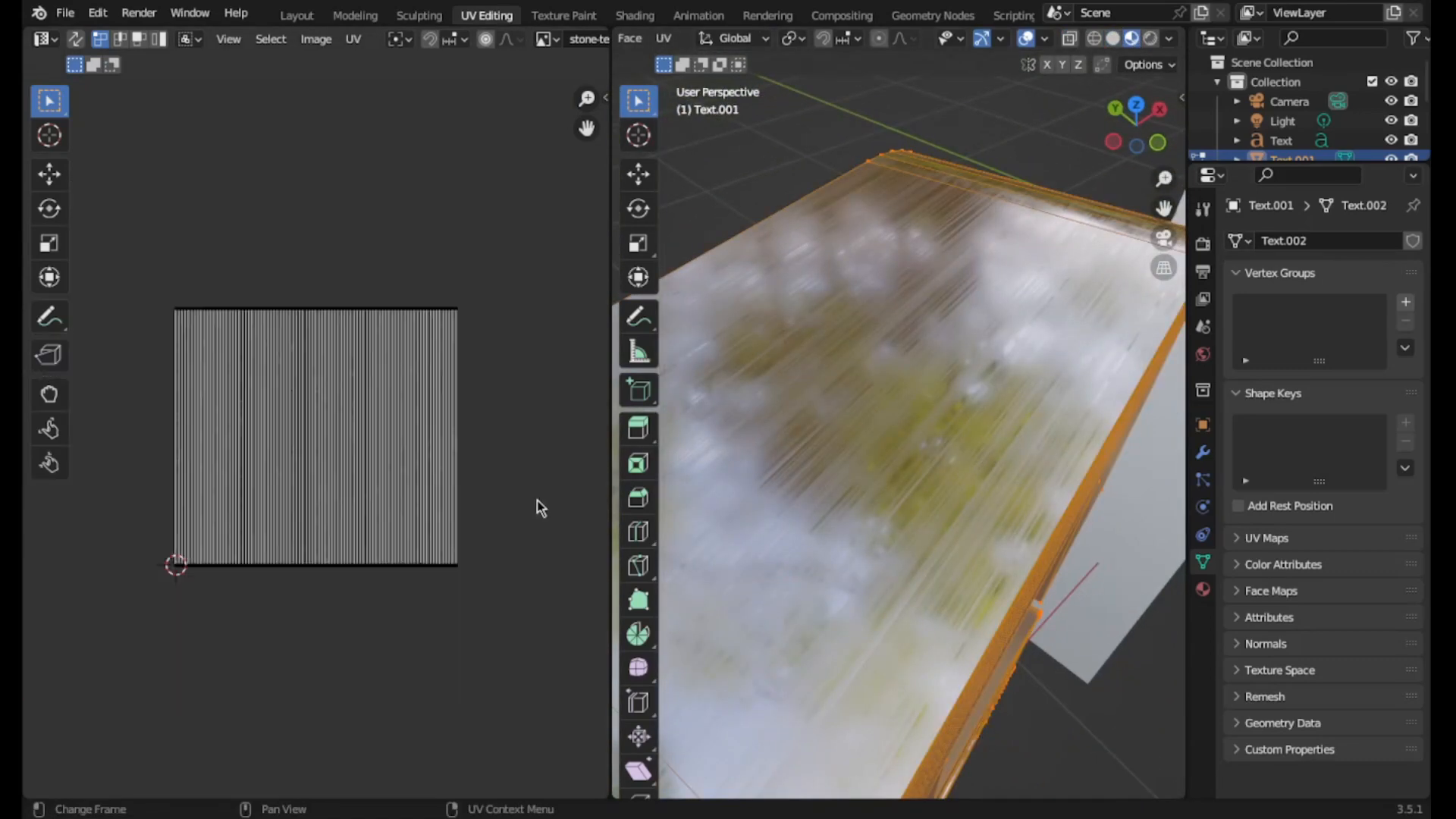
pyautogui.scroll(6, 538, 507)
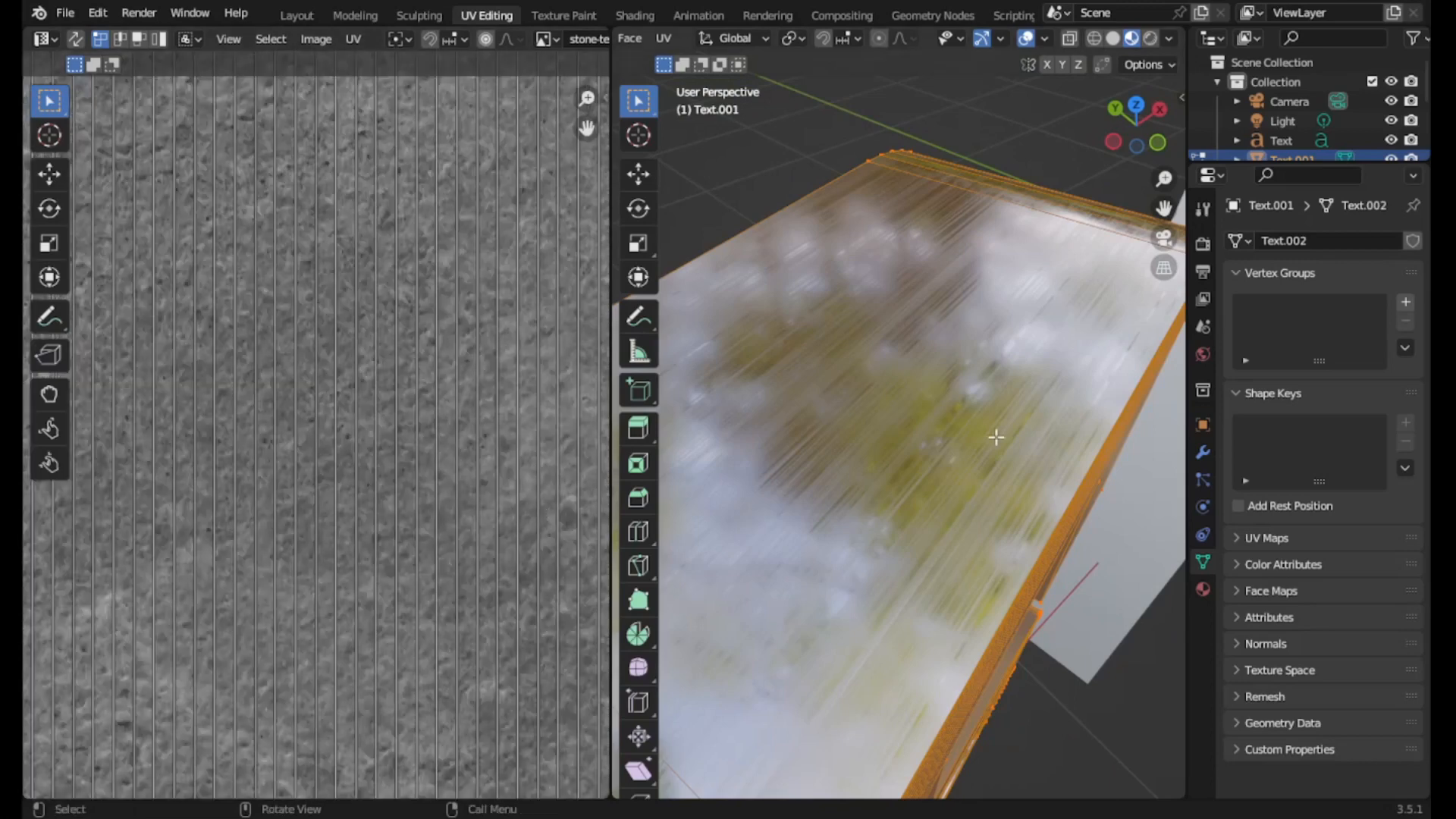
pyautogui.moveTo(998, 436); pyautogui.dragTo(1037, 374, button='middle')
pyautogui.scroll(5, 1043, 460)
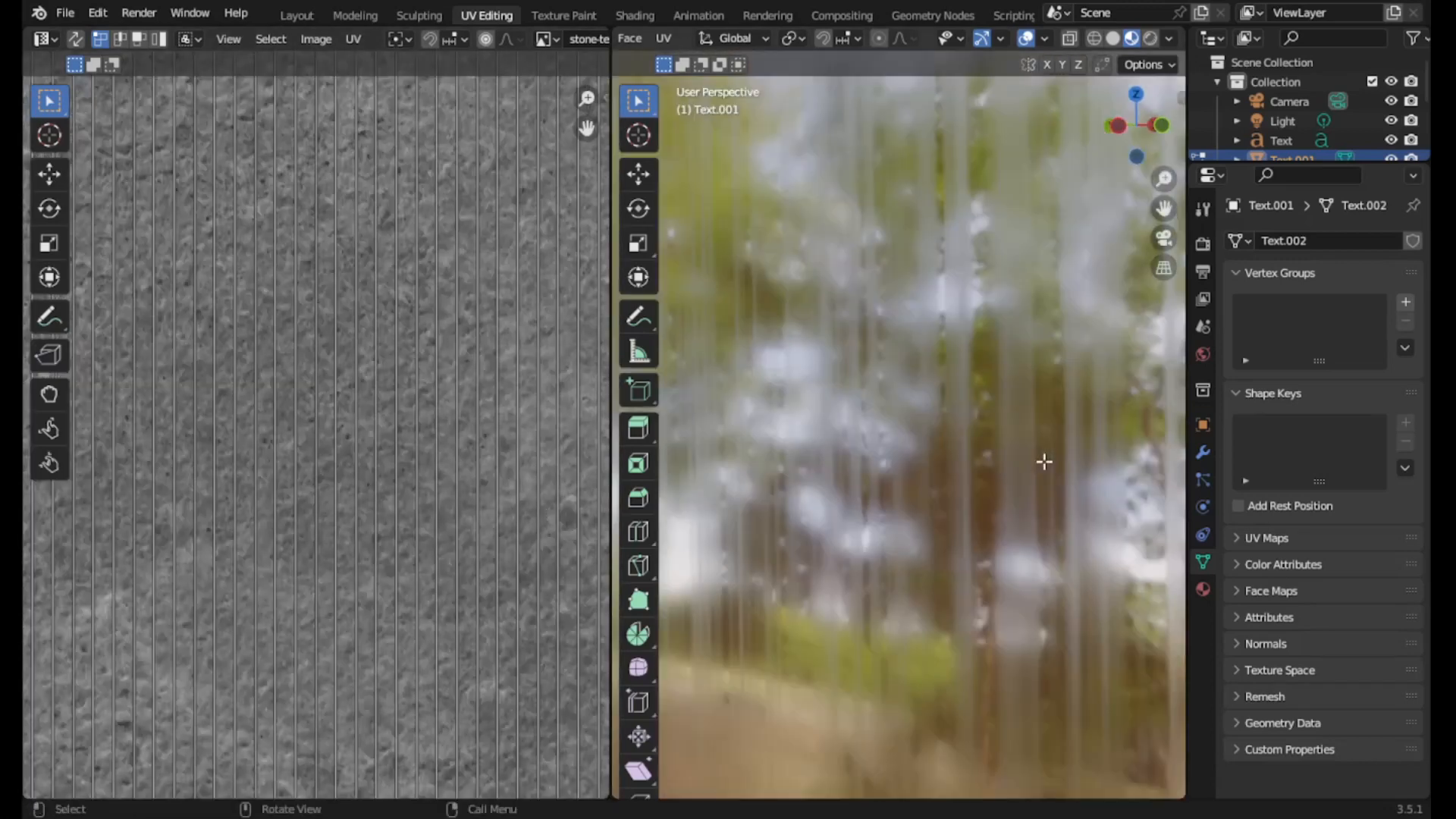
pyautogui.moveTo(1044, 462); pyautogui.dragTo(1038, 464, button='middle')
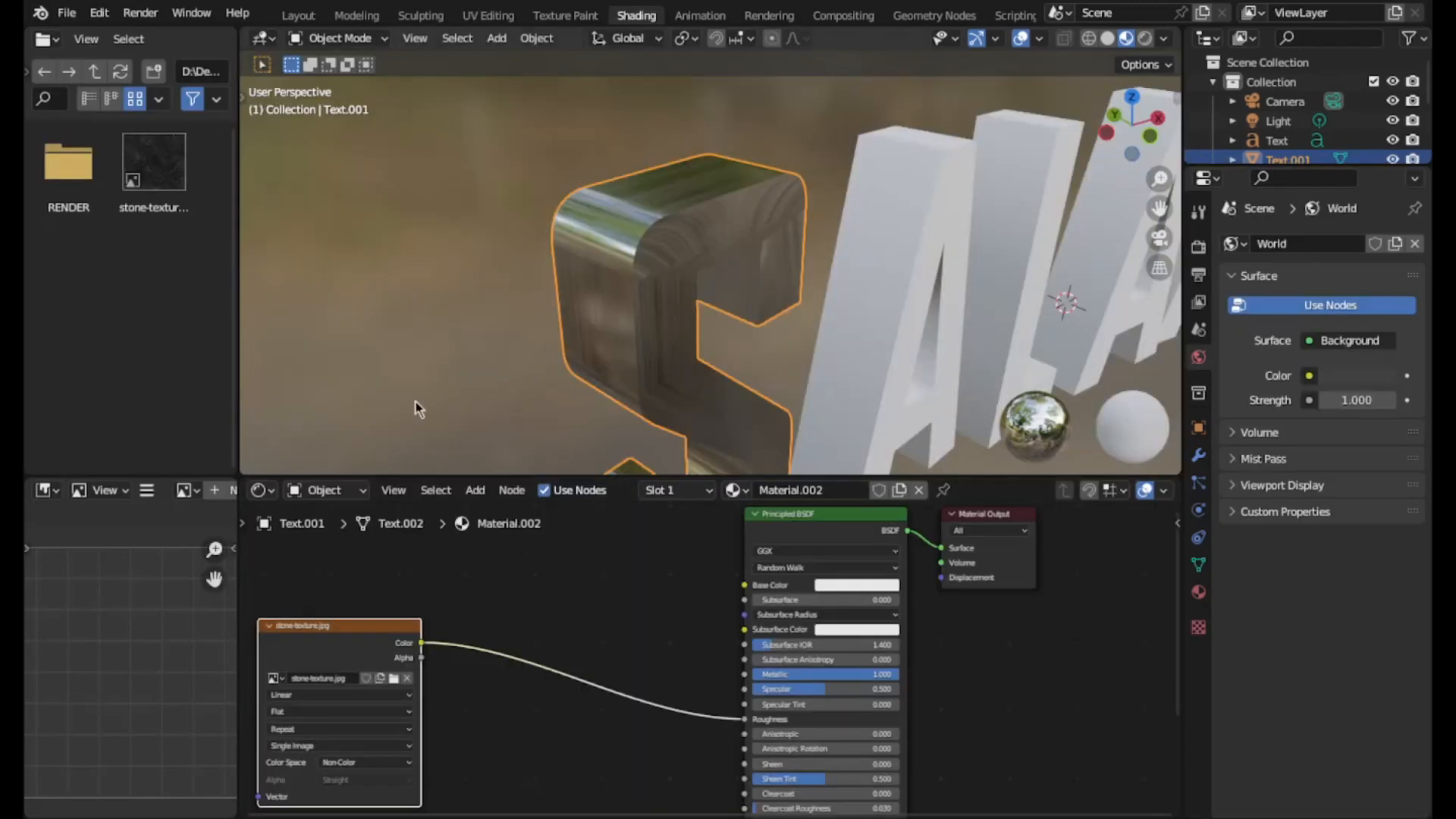
# - Return to the Shading workspace and insert a ColorRamp node between the stone texture's Color output and the Roughness input
pyautogui.click(473, 492)
pyautogui.click(498, 515)
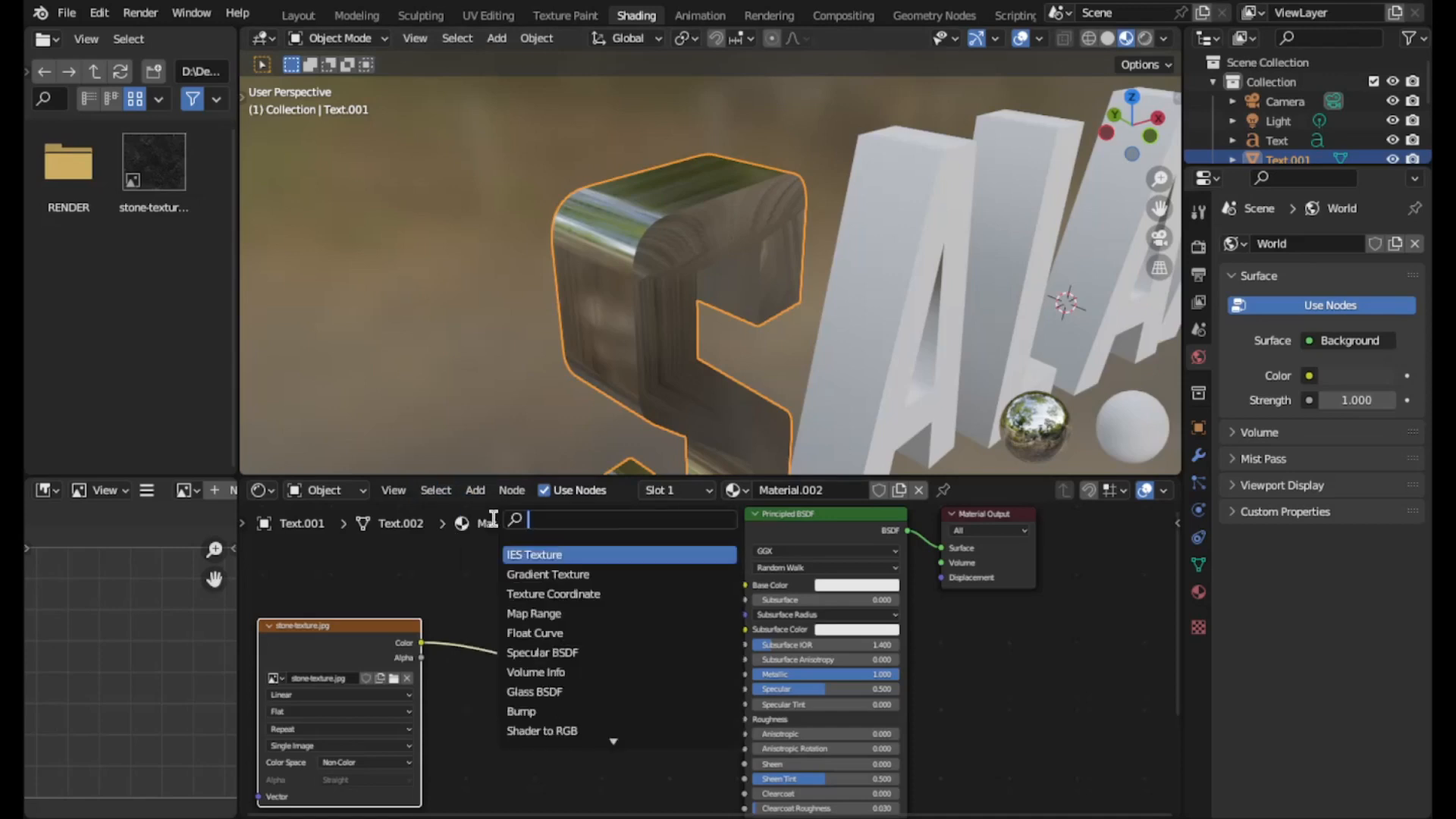
pyautogui.write('COLO')
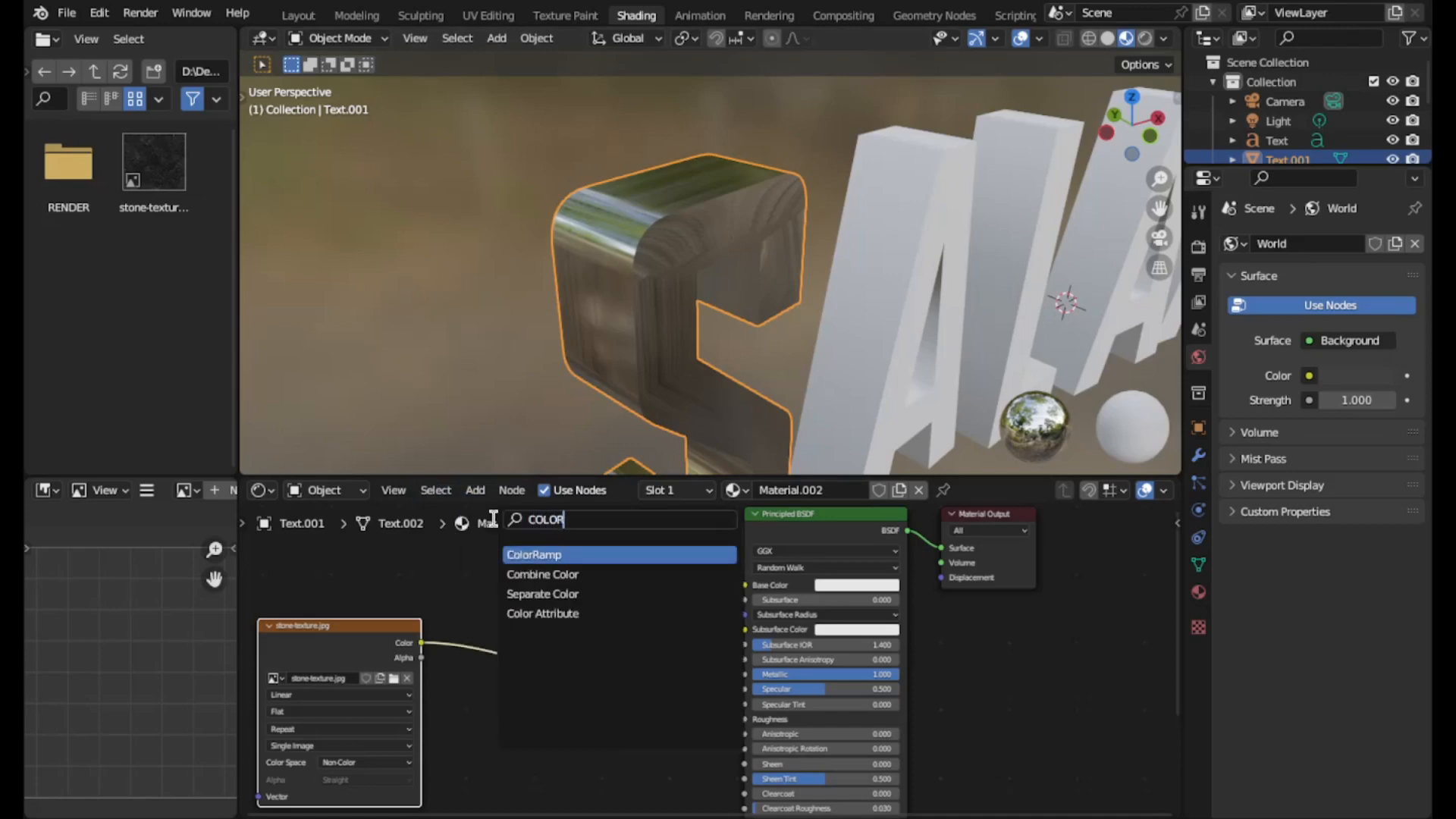
pyautogui.write('R')
pyautogui.press('Return')
pyautogui.click(512, 611)
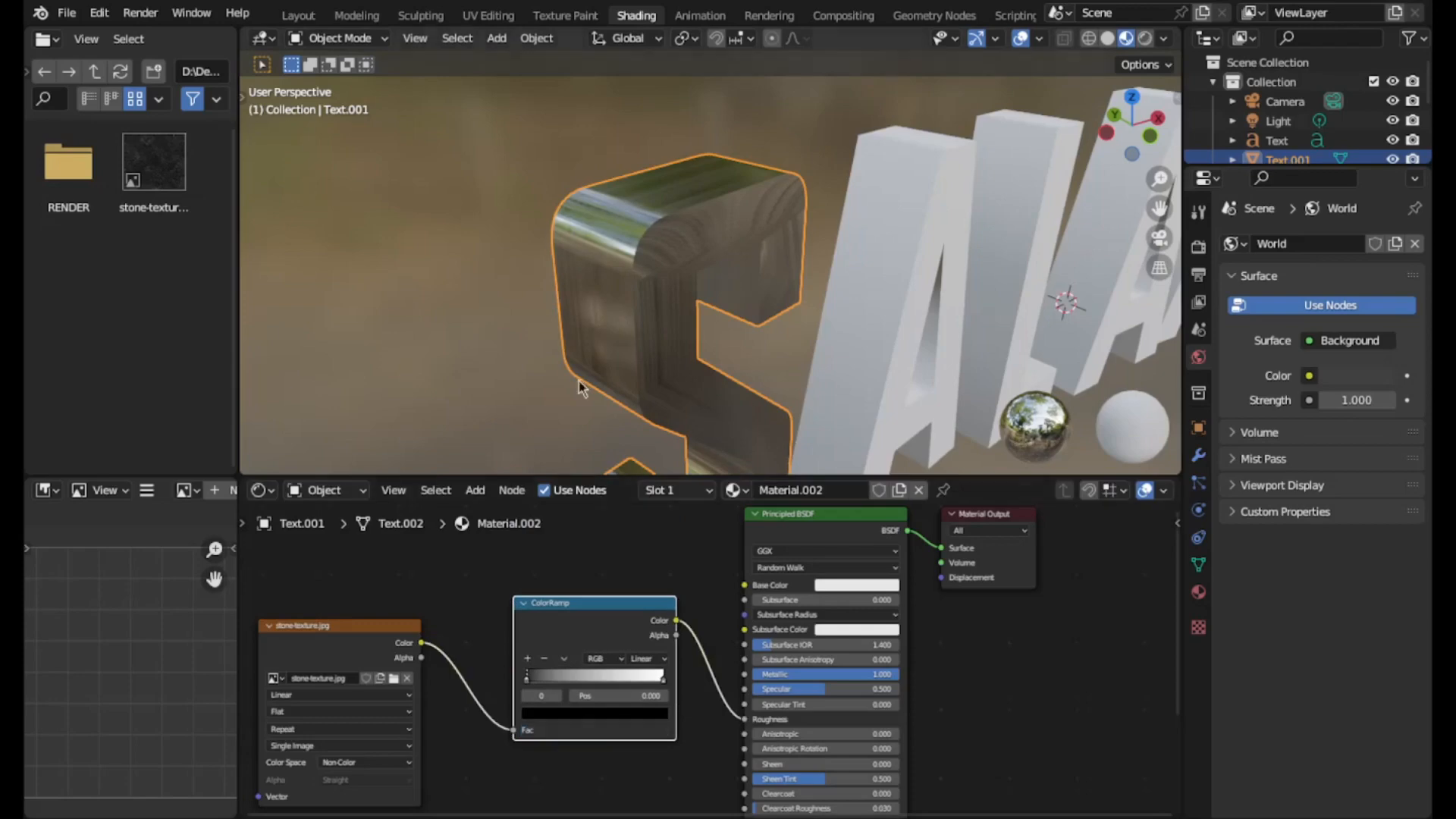
# - Set the ColorRamp's black stop to position 0.559
pyautogui.scroll(4, 648, 345)
pyautogui.moveTo(649, 345); pyautogui.dragTo(672, 367, button='middle')
pyautogui.moveTo(810, 365); pyautogui.dragTo(784, 307, button='middle')
pyautogui.moveTo(636, 272); pyautogui.dragTo(585, 268, button='middle')
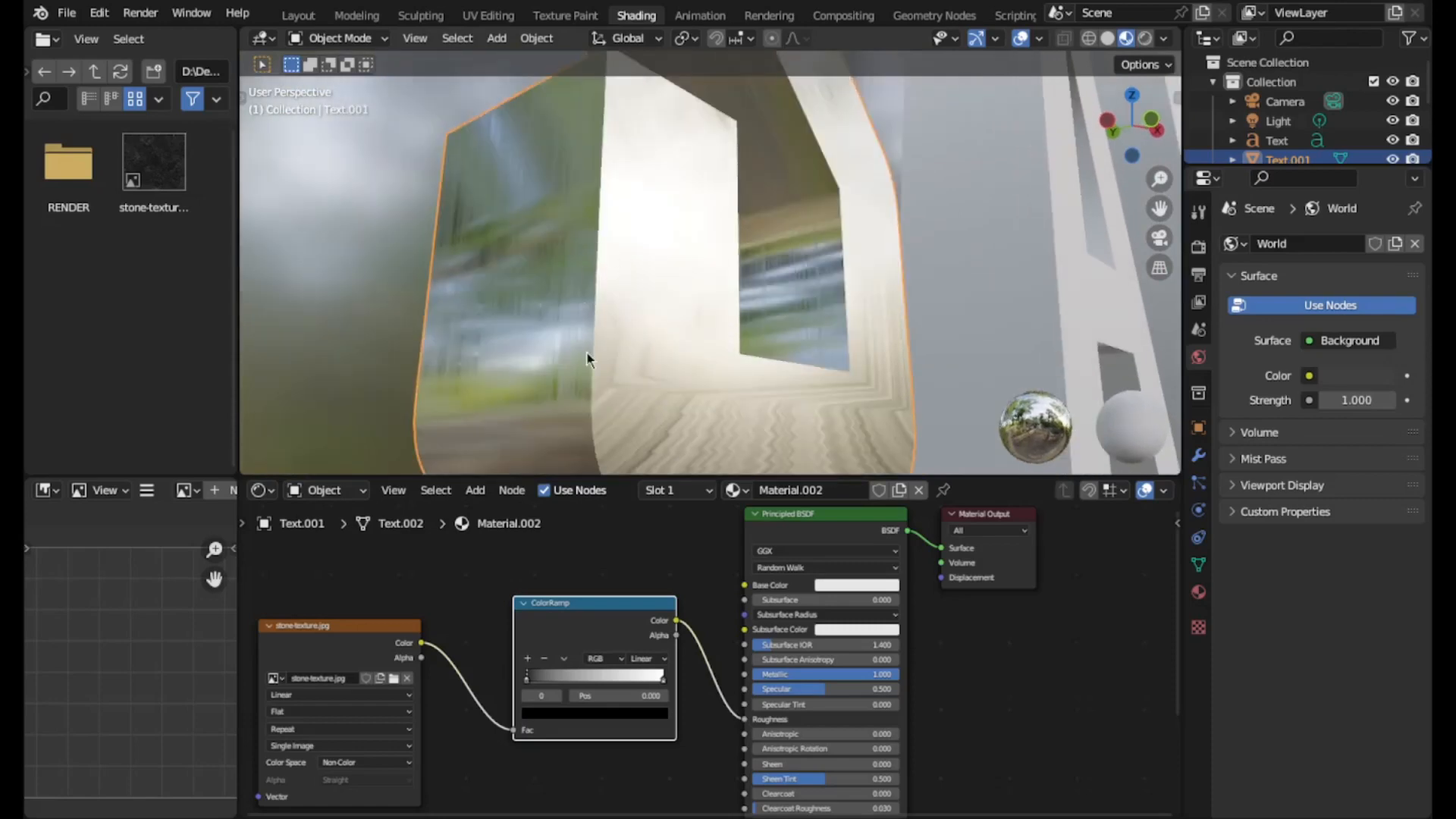
pyautogui.moveTo(588, 358); pyautogui.dragTo(681, 348, button='middle')
pyautogui.scroll(1, 629, 737)
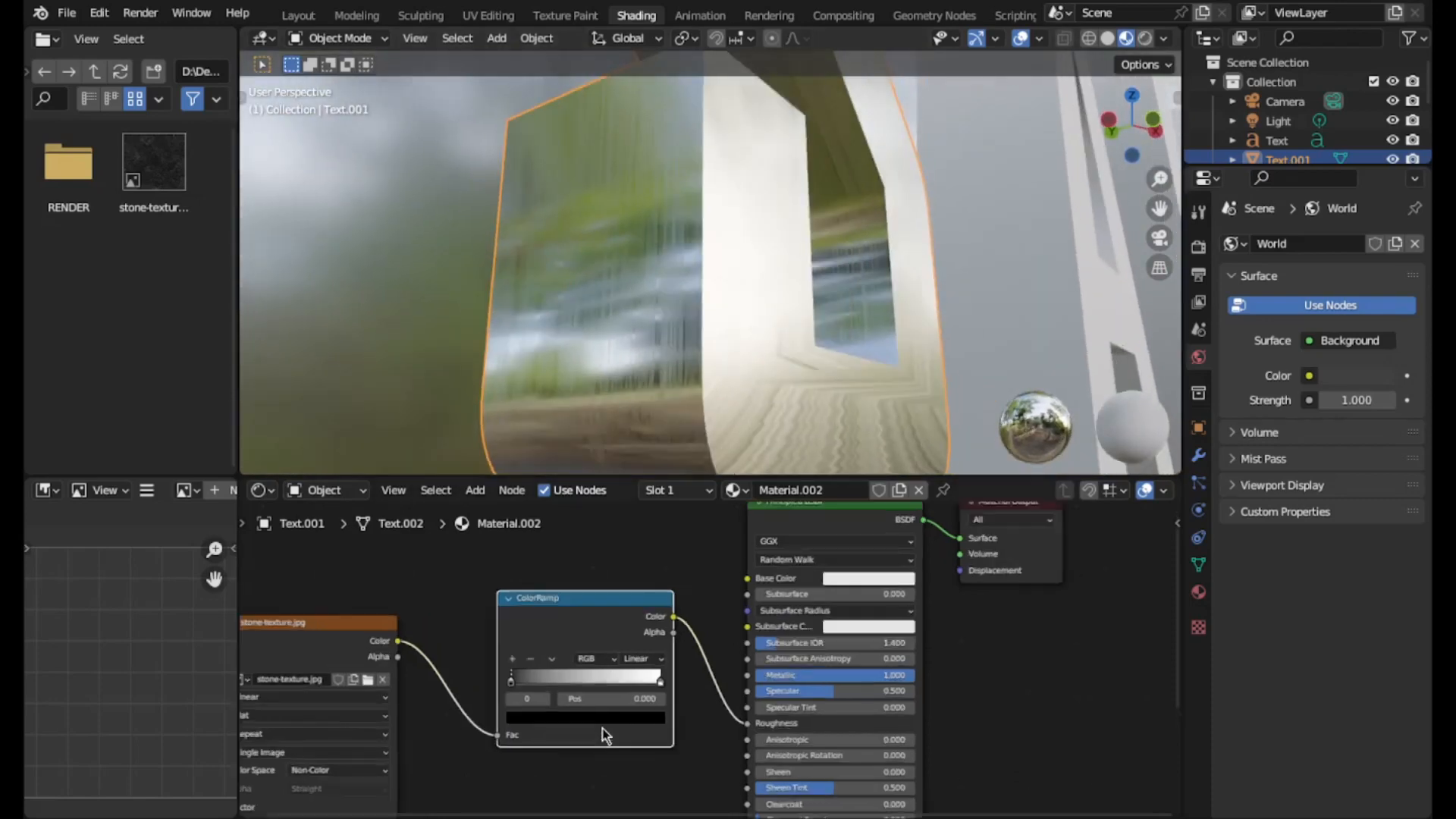
pyautogui.scroll(2, 602, 728)
pyautogui.click(596, 727)
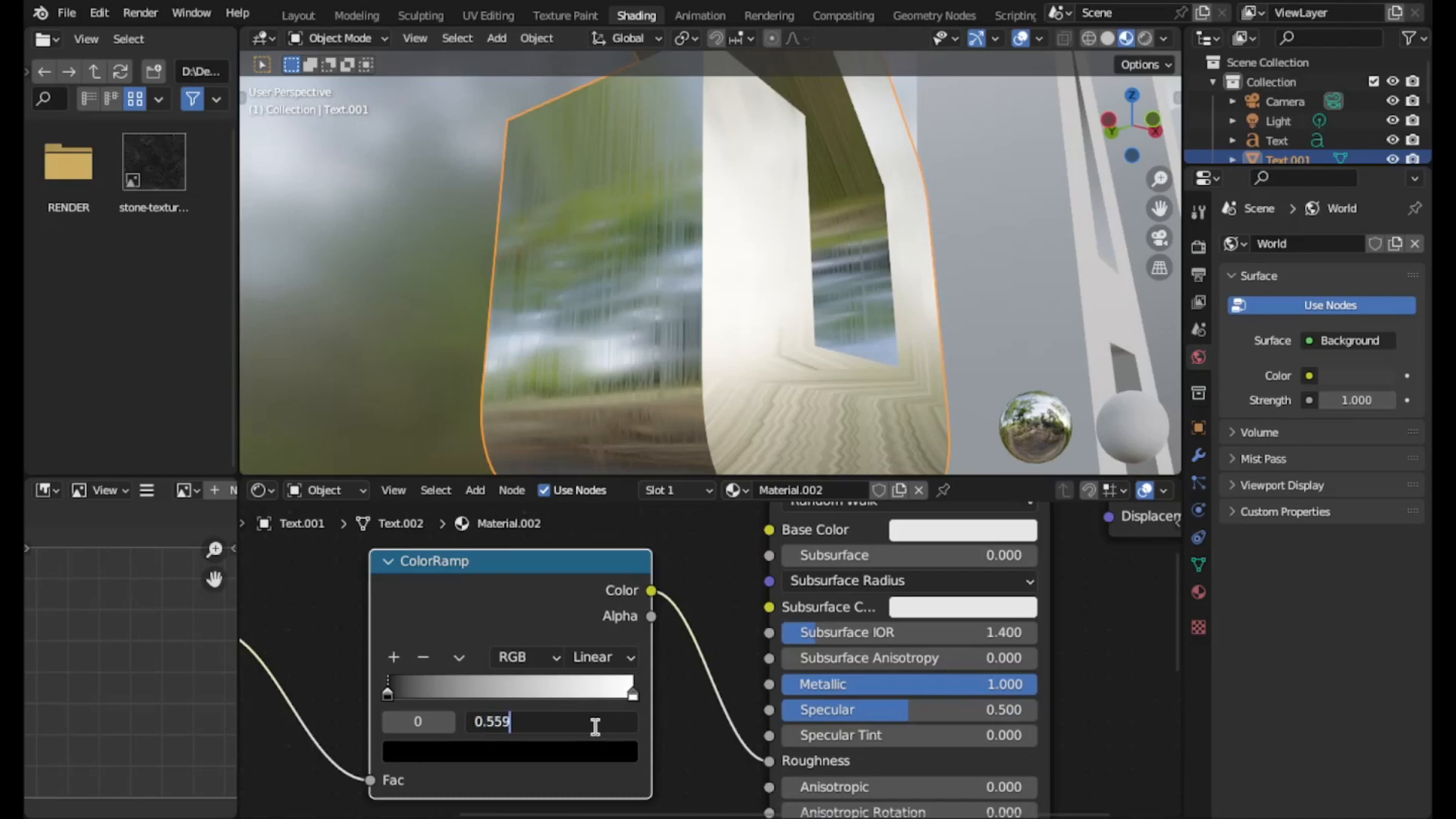
pyautogui.write('0.559')
pyautogui.press('Return')
# - Check the roughness effect on the S and return the ColorRamp's black stop to position 0.000
pyautogui.moveTo(771, 444); pyautogui.dragTo(762, 67, button='middle')
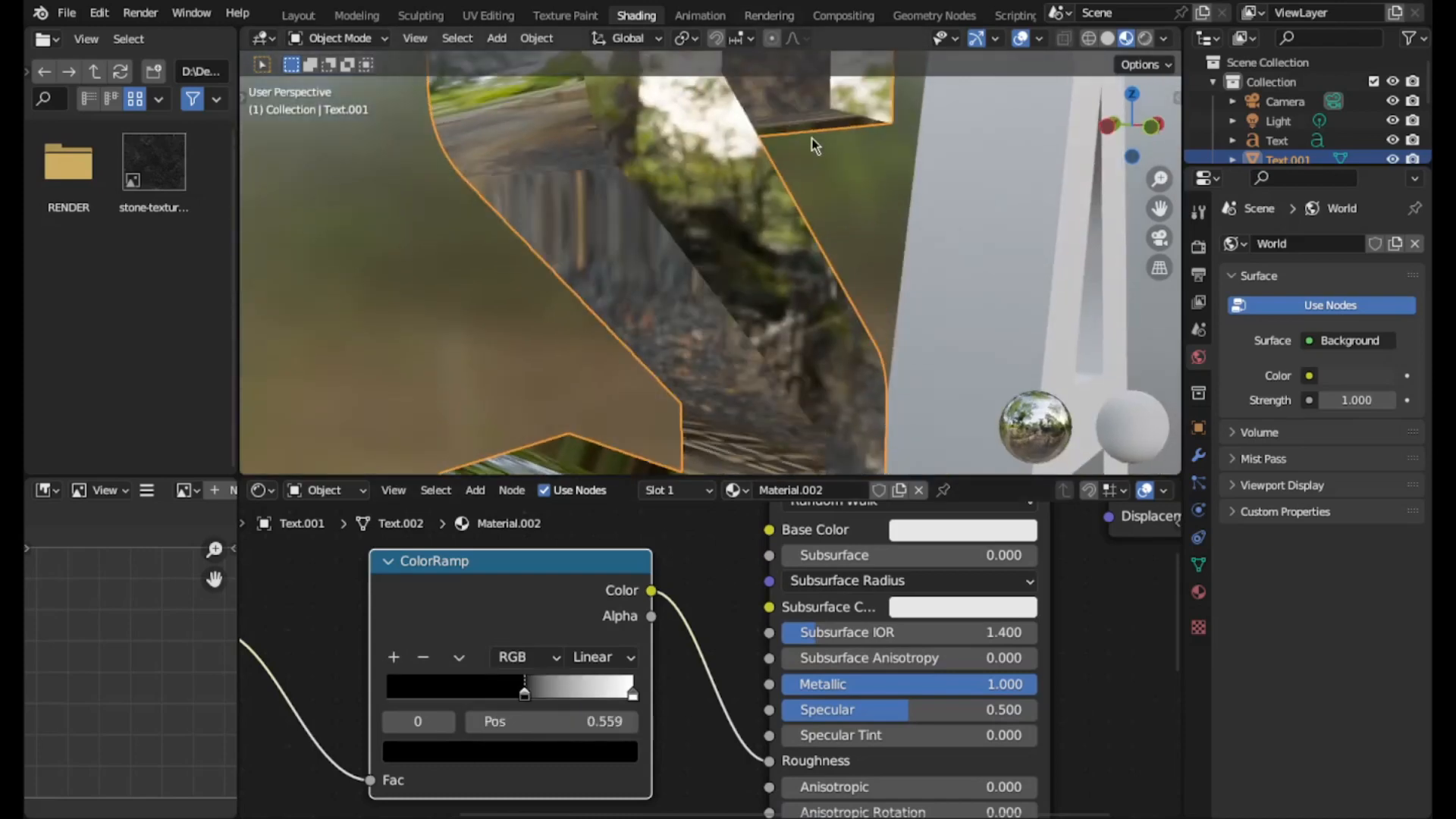
pyautogui.scroll(-4, 813, 145)
pyautogui.moveTo(812, 146); pyautogui.dragTo(737, 237, button='middle')
pyautogui.scroll(2, 734, 234)
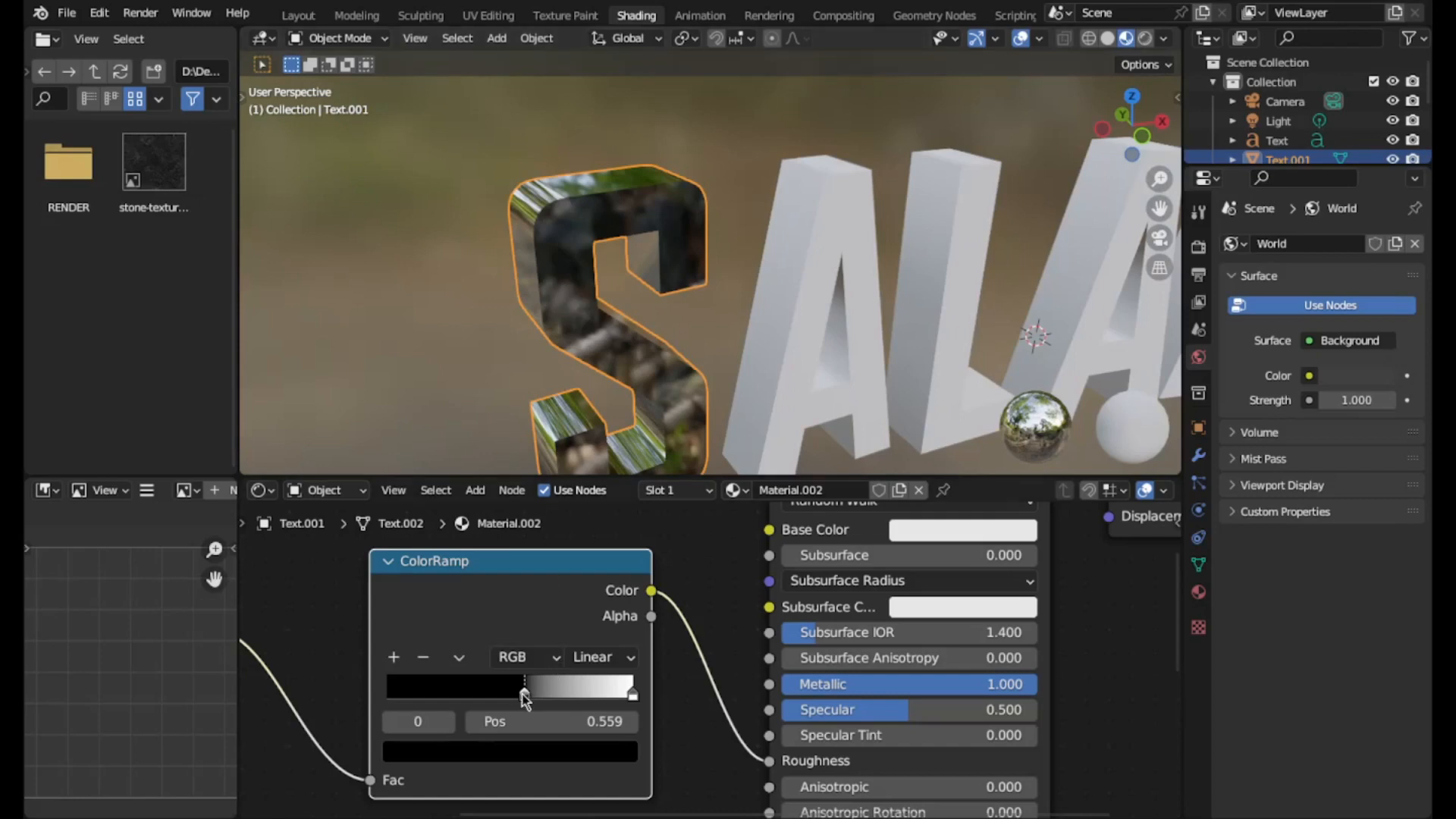
pyautogui.moveTo(523, 697); pyautogui.dragTo(373, 712)
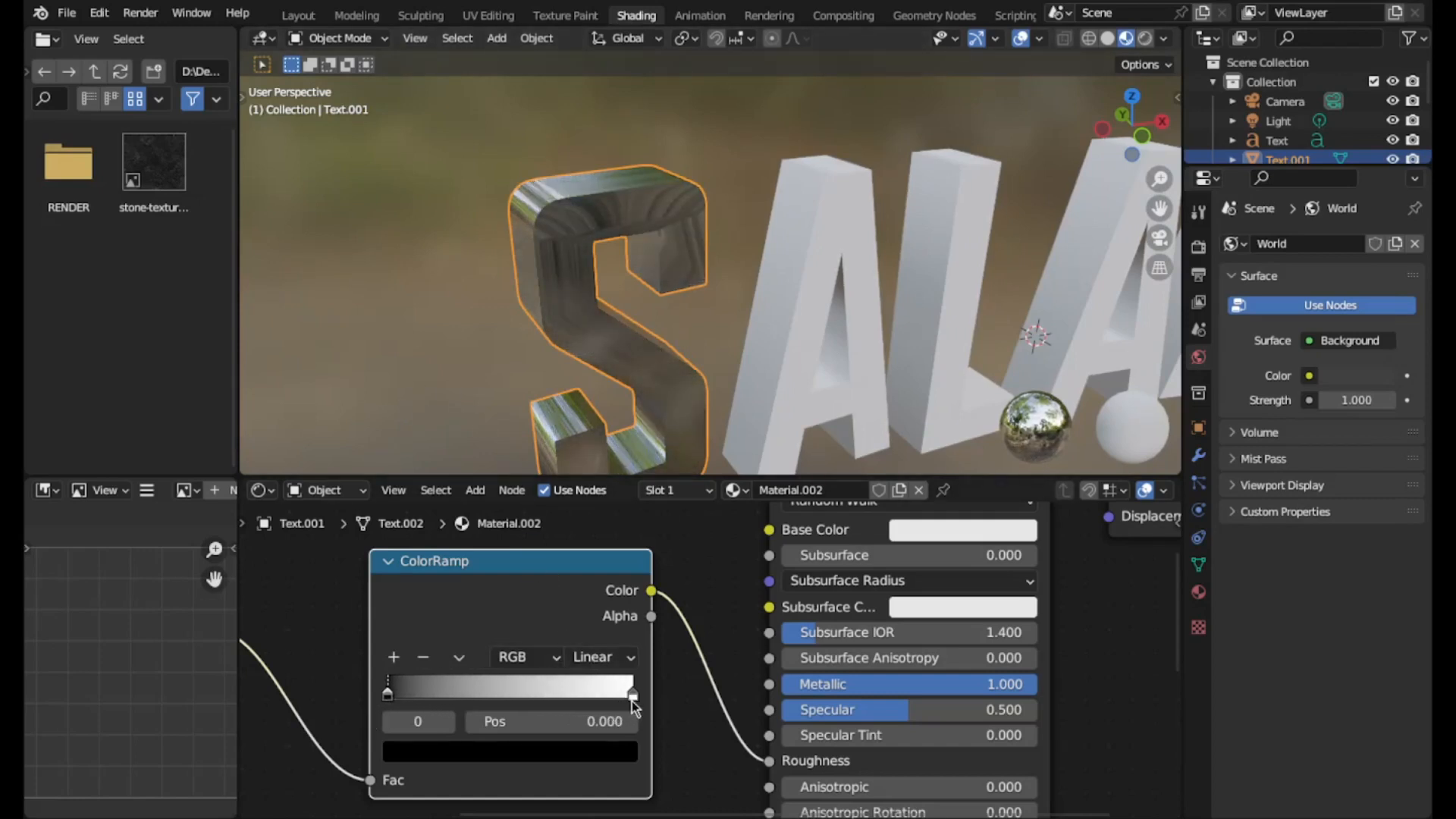
# - Set the ColorRamp's white stop to position 0.559, check the S from another angle, and save the file
pyautogui.moveTo(632, 699); pyautogui.dragTo(527, 704)
pyautogui.click(579, 730)
pyautogui.write('0.559')
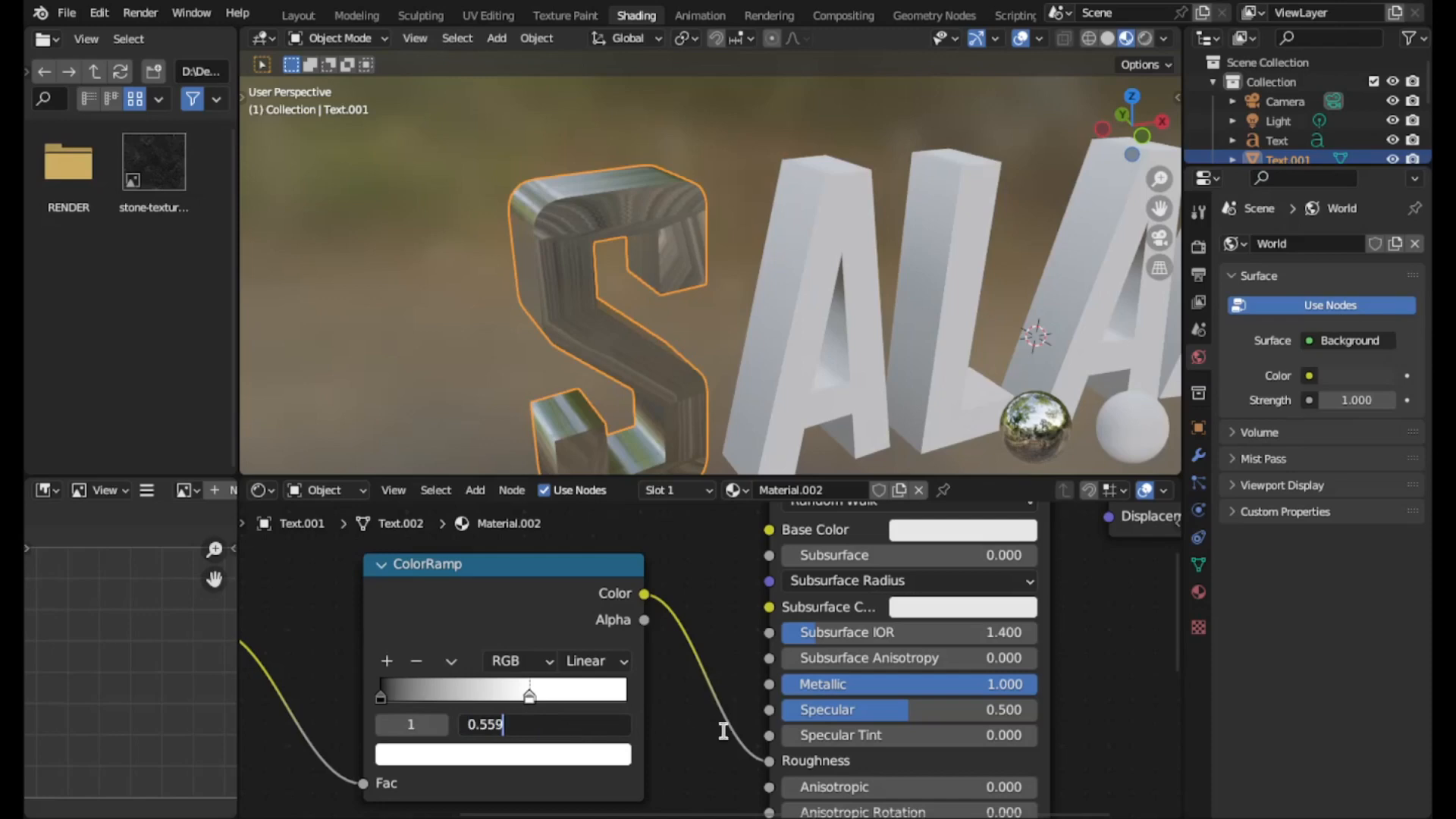
pyautogui.press('Return')
pyautogui.moveTo(654, 294); pyautogui.dragTo(735, 352, button='middle')
pyautogui.scroll(4, 800, 295)
pyautogui.scroll(-3, 704, 334)
pyautogui.scroll(-6, 811, 620)
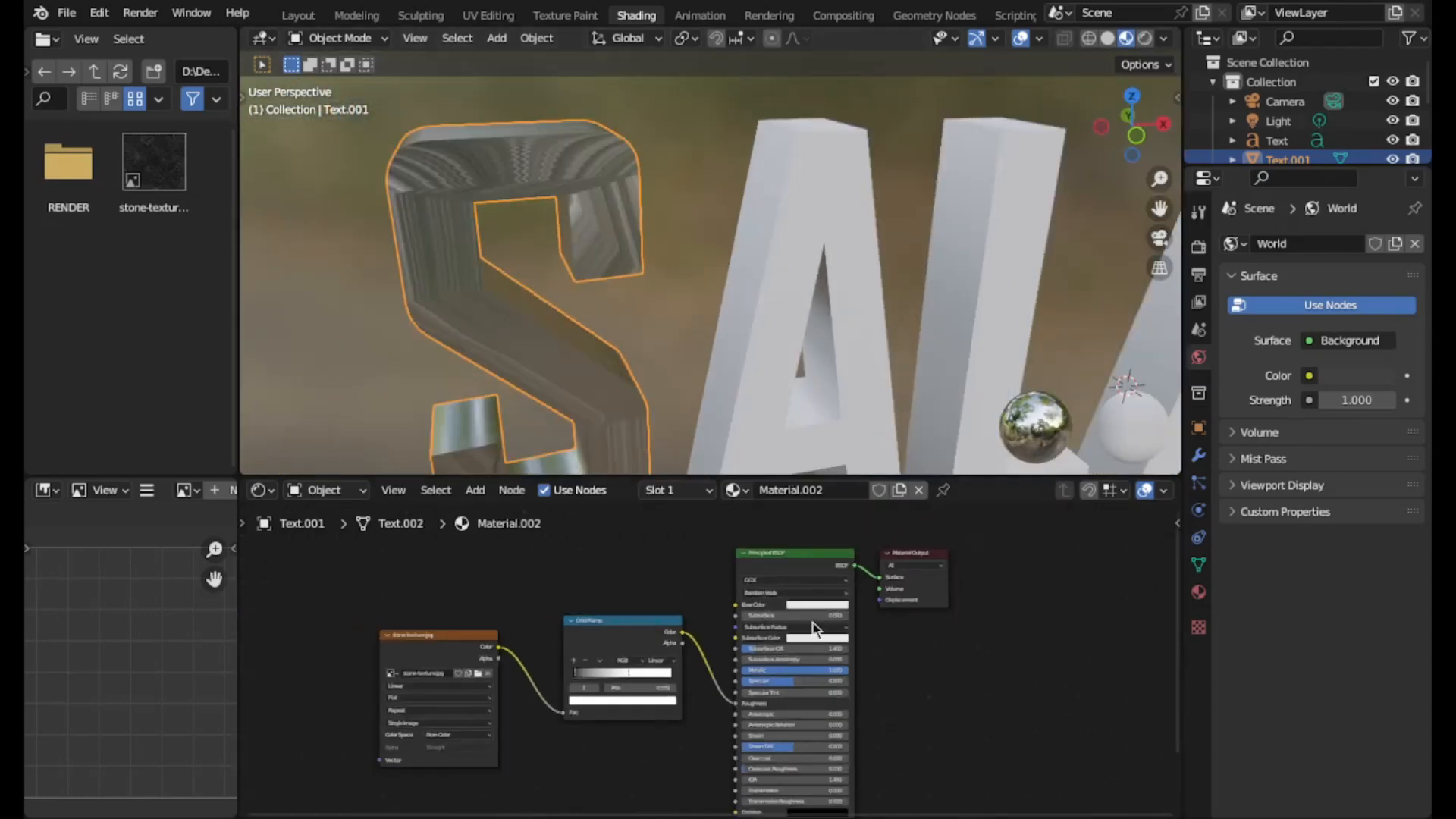
pyautogui.hotkey('ctrl', 's')
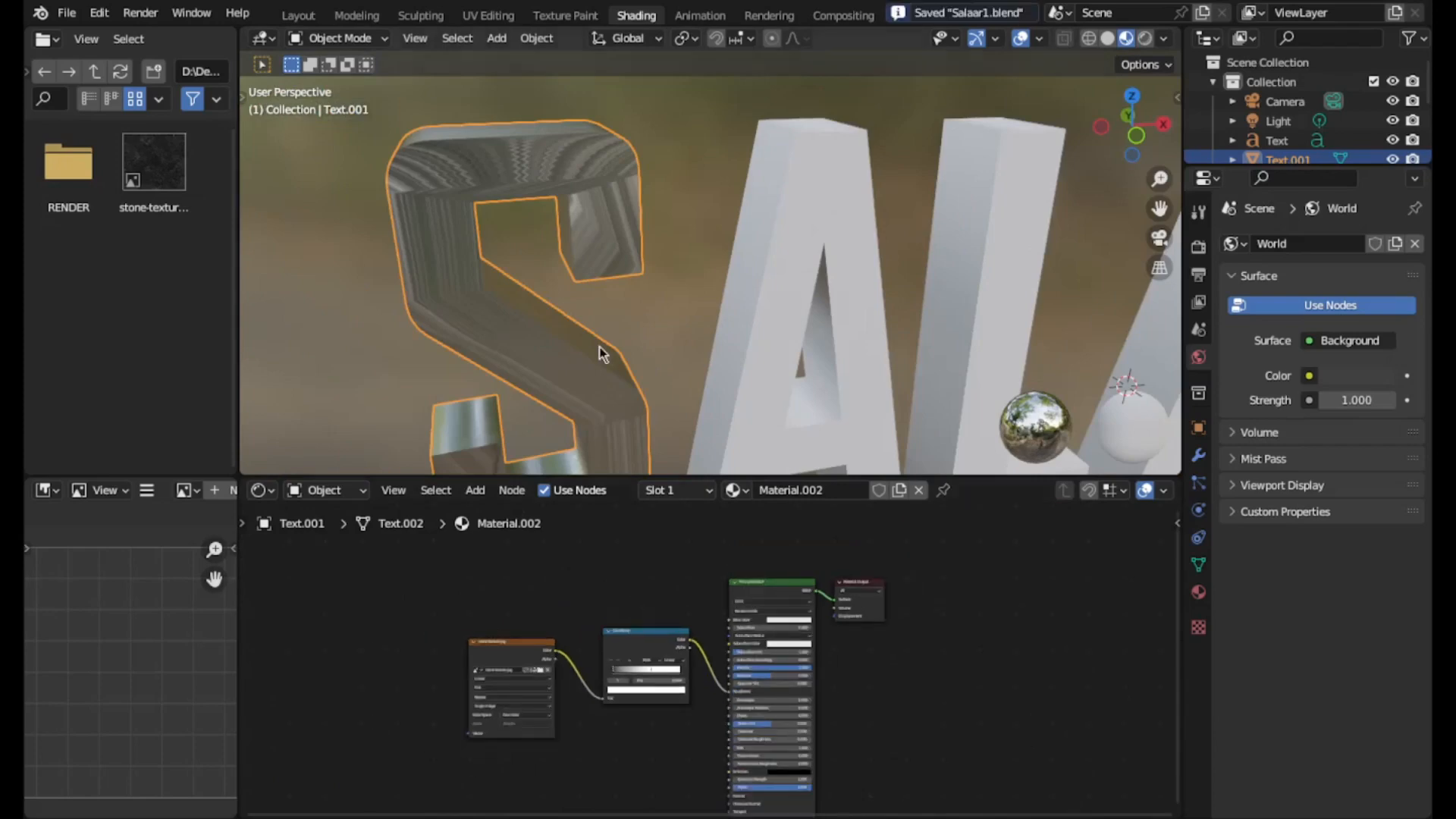
# - Select all of the S's geometry in the UV Editing workspace and apply the Unwrap UV mapping
pyautogui.moveTo(599, 348); pyautogui.dragTo(695, 240, button='middle')
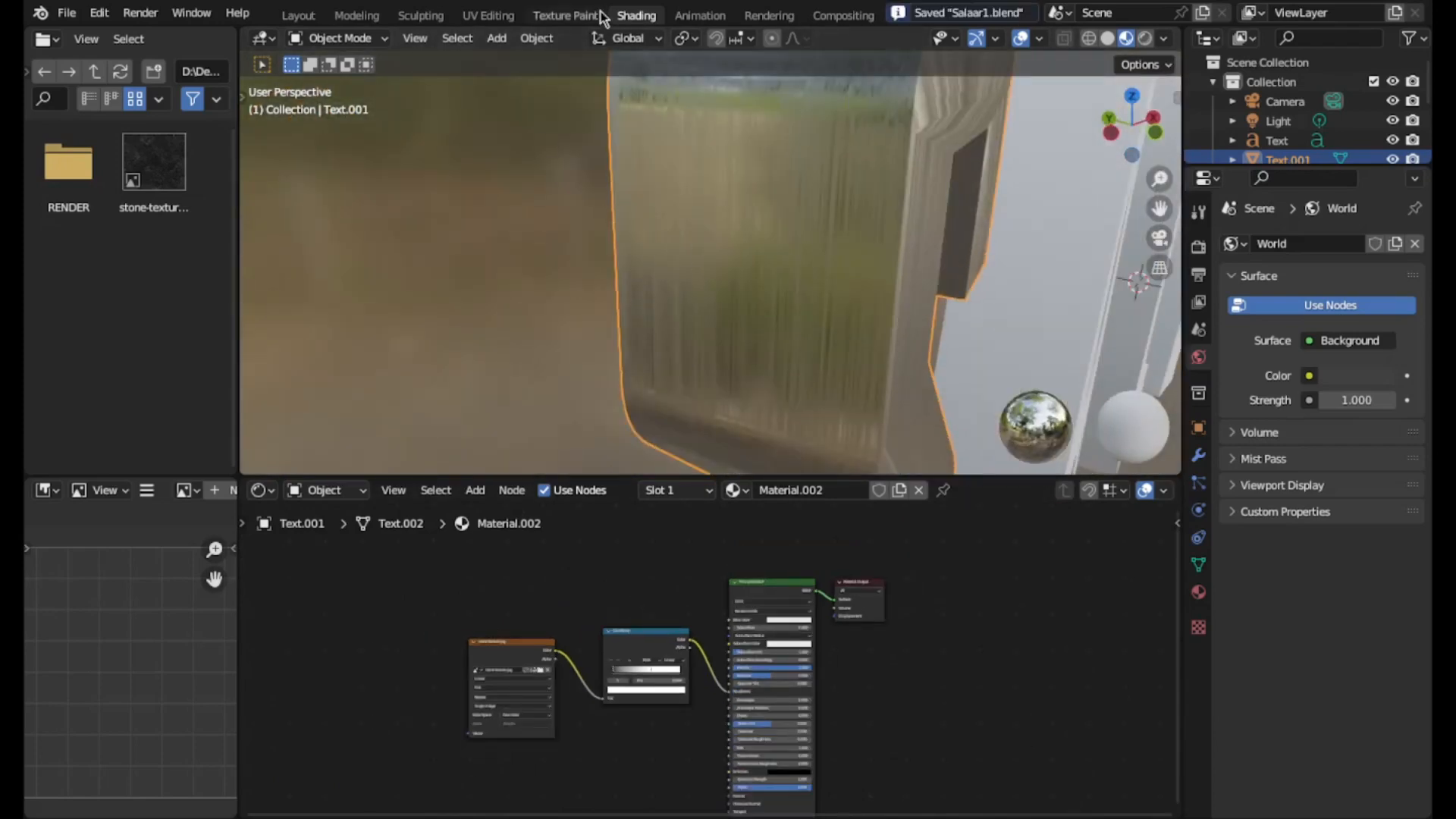
pyautogui.click(486, 16)
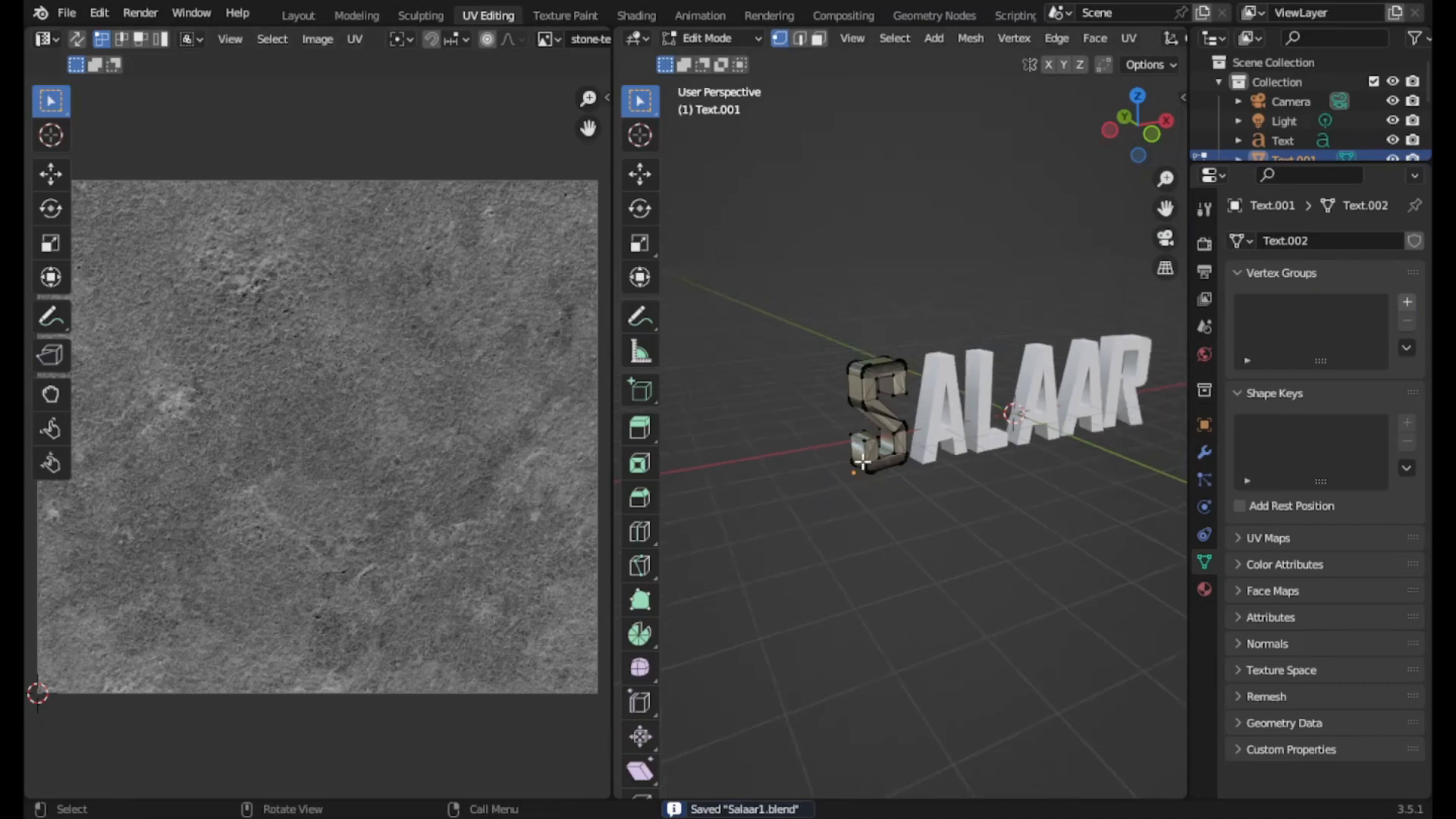
pyautogui.press('a')
pyautogui.rightClick(905, 507)
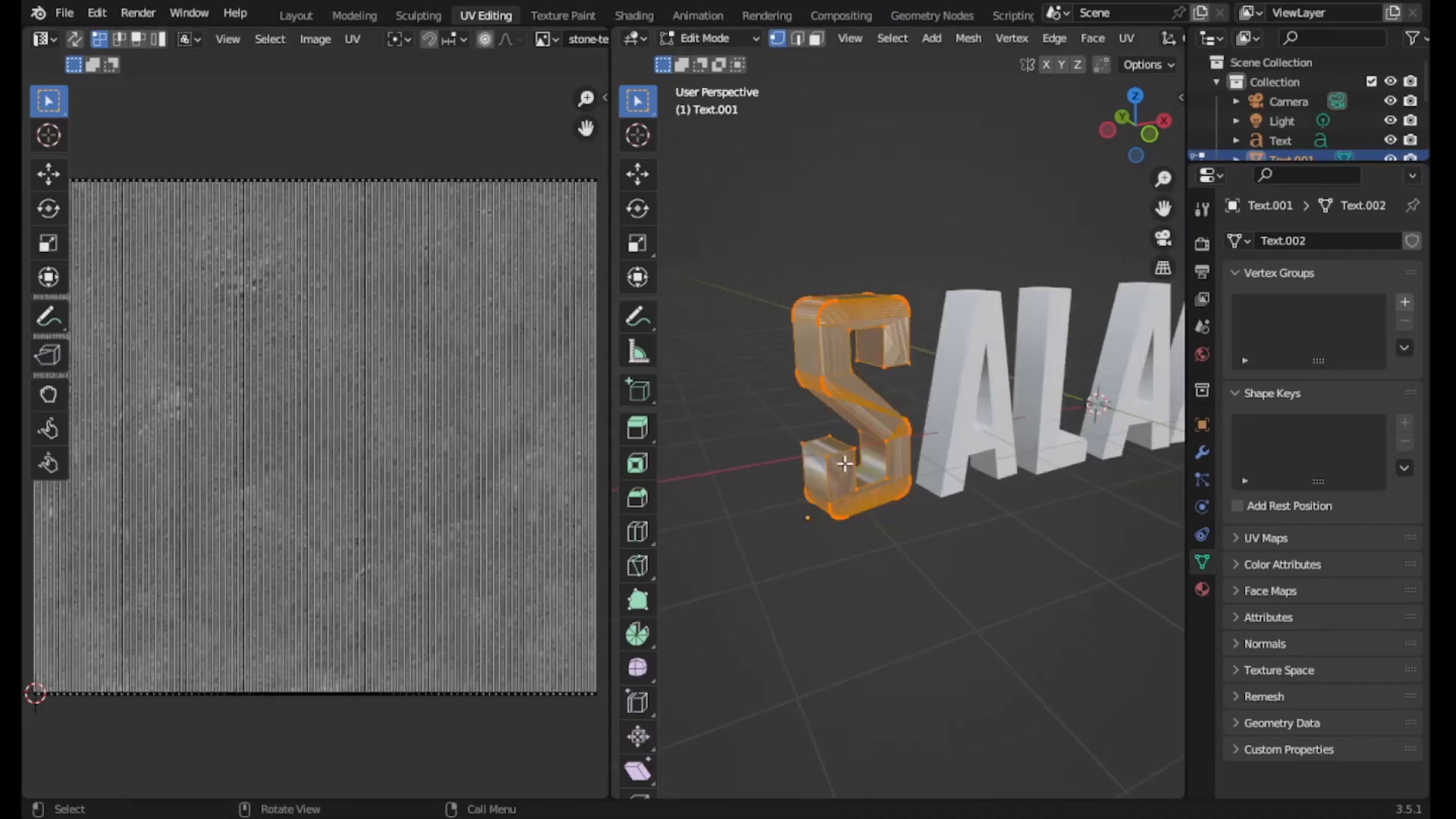
pyautogui.press('u')
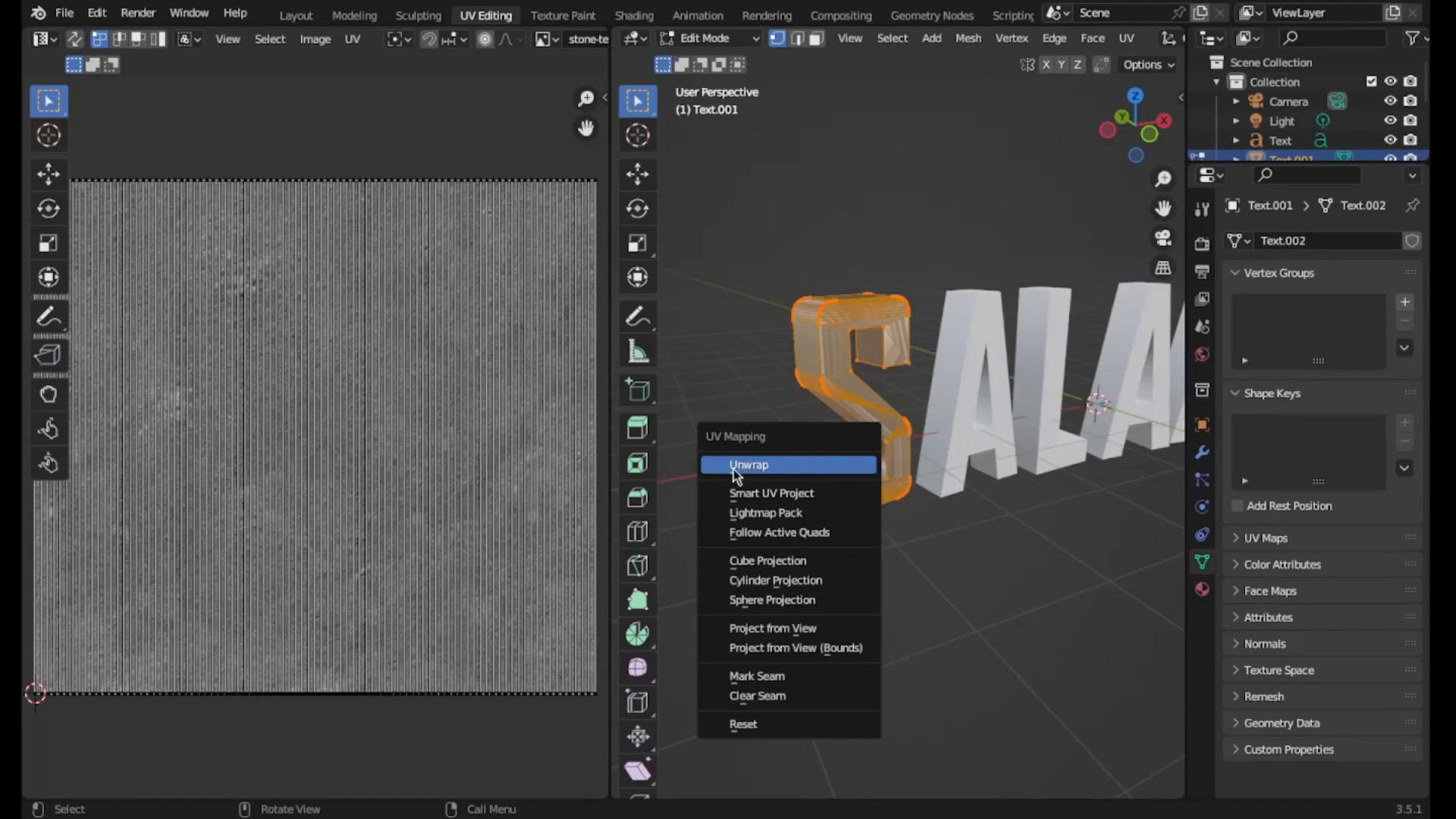
pyautogui.click(794, 469)
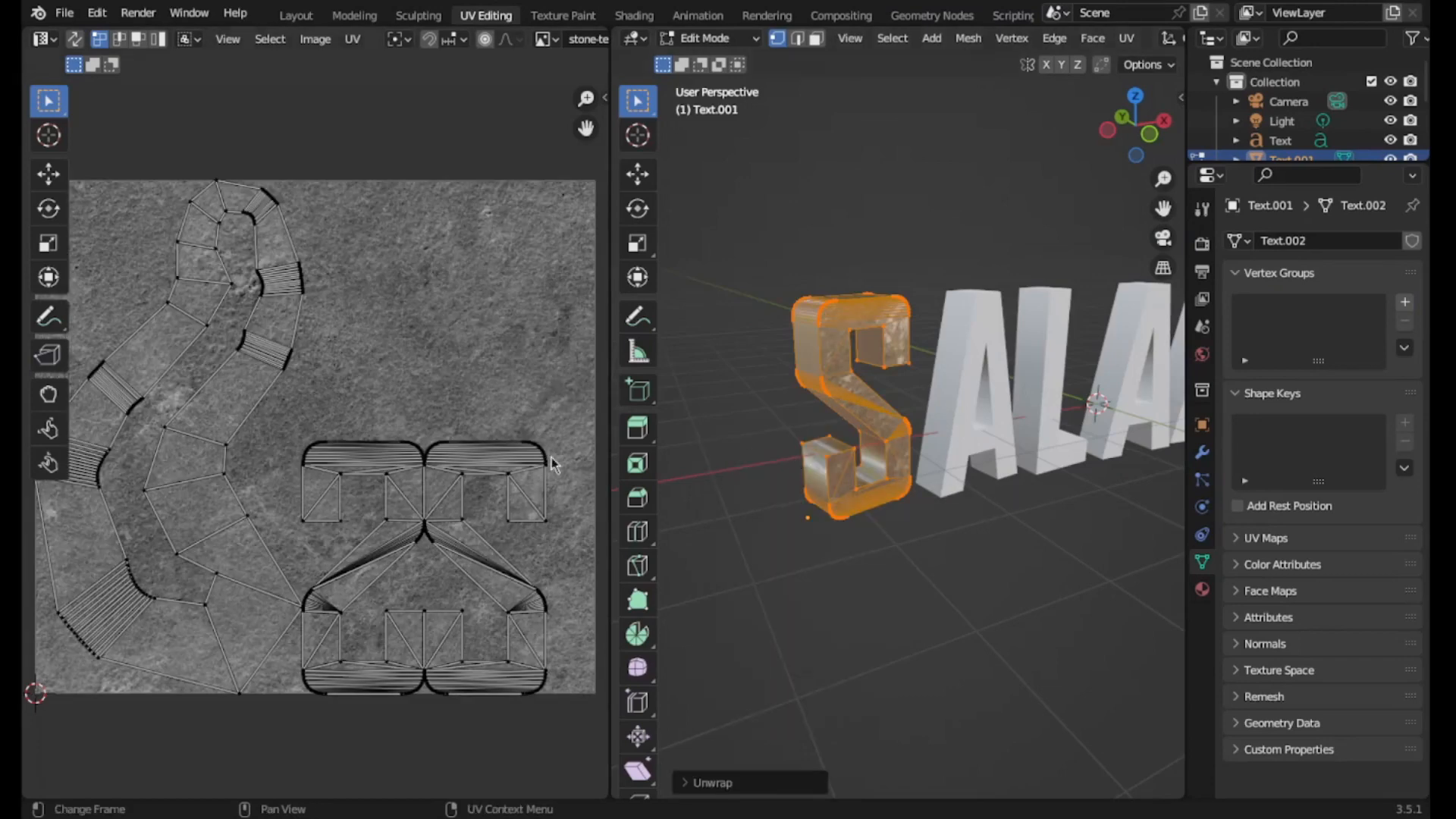
# - Examine the unwrapped stone texture on the S's front, side and inner faces from several angles
pyautogui.scroll(-4, 367, 453)
pyautogui.scroll(3, 900, 439)
pyautogui.moveTo(901, 439); pyautogui.dragTo(871, 437, button='middle')
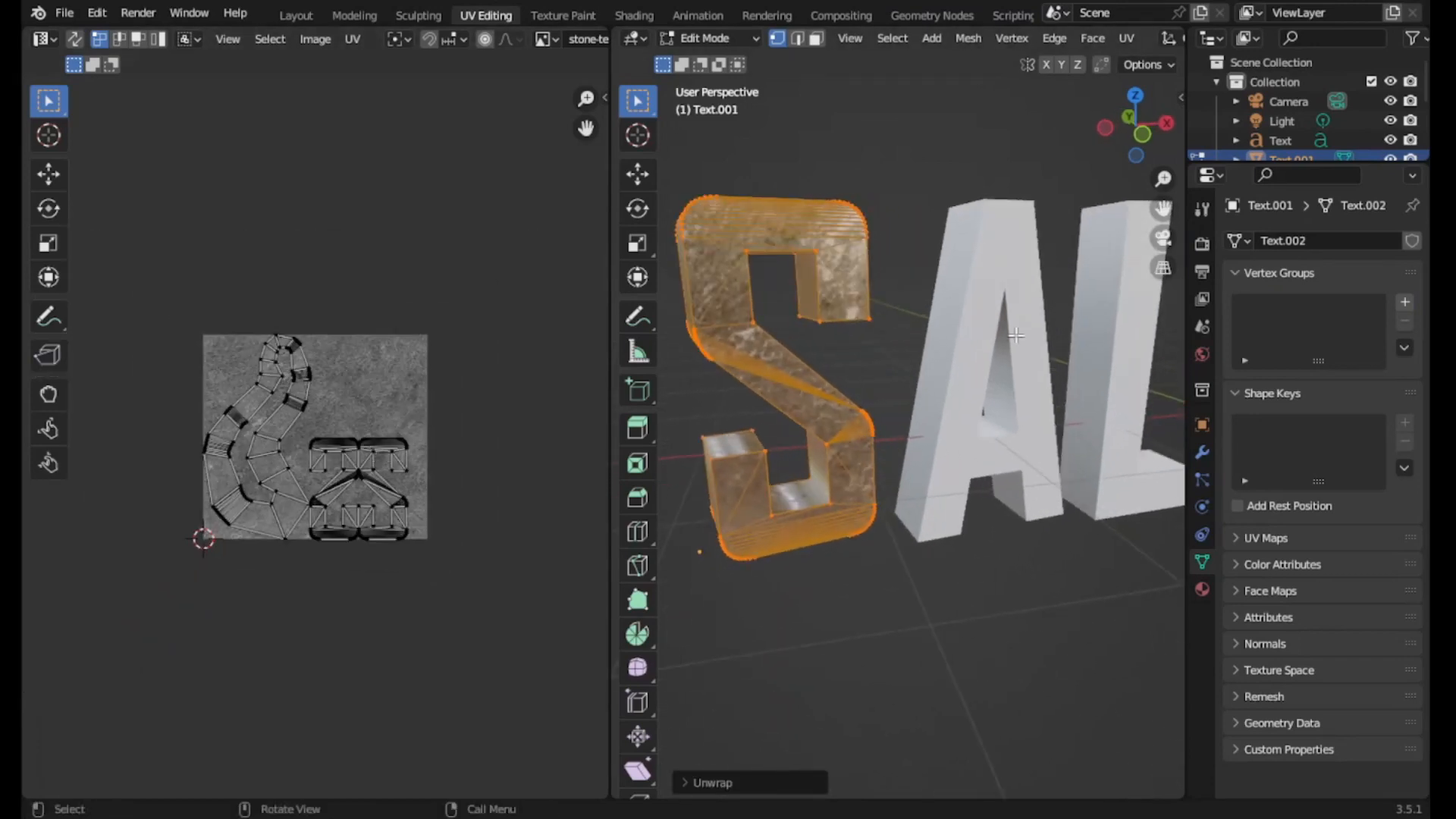
pyautogui.moveTo(1166, 206); pyautogui.dragTo(1320, 231)
pyautogui.scroll(5, 1040, 317)
pyautogui.moveTo(1041, 317)
pyautogui.mouseDown(button='middle')
pyautogui.moveTo(943, 341)
pyautogui.moveTo(1056, 324)
pyautogui.mouseUp(button='middle')
pyautogui.scroll(-5, 1034, 327)
pyautogui.scroll(5, 1057, 324)
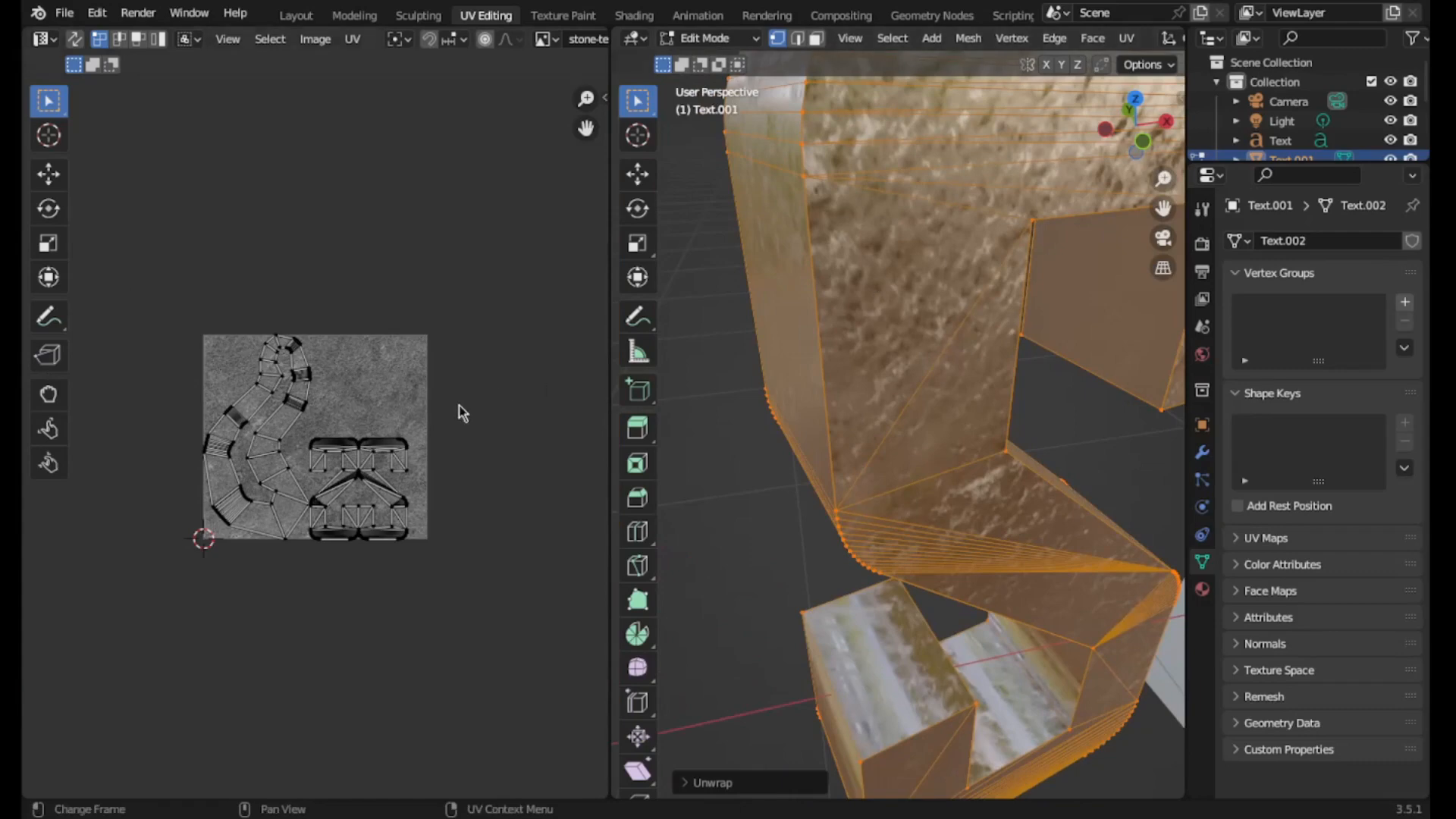
pyautogui.scroll(-5, 944, 385)
pyautogui.moveTo(944, 385); pyautogui.dragTo(928, 299, button='middle')
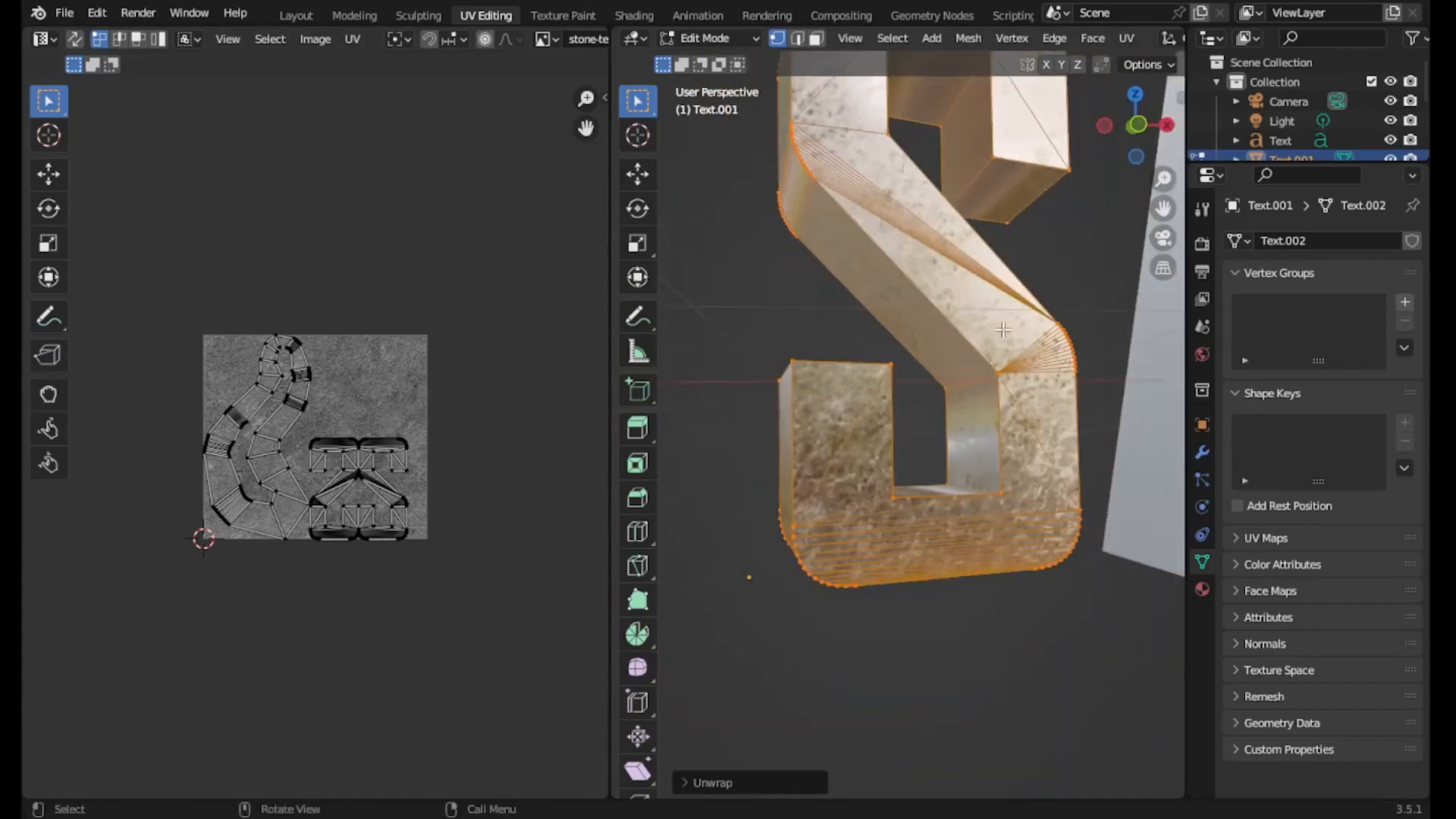
pyautogui.moveTo(1026, 177); pyautogui.dragTo(1036, 274, button='middle')
pyautogui.scroll(-5, 1017, 272)
pyautogui.scroll(5, 1036, 274)
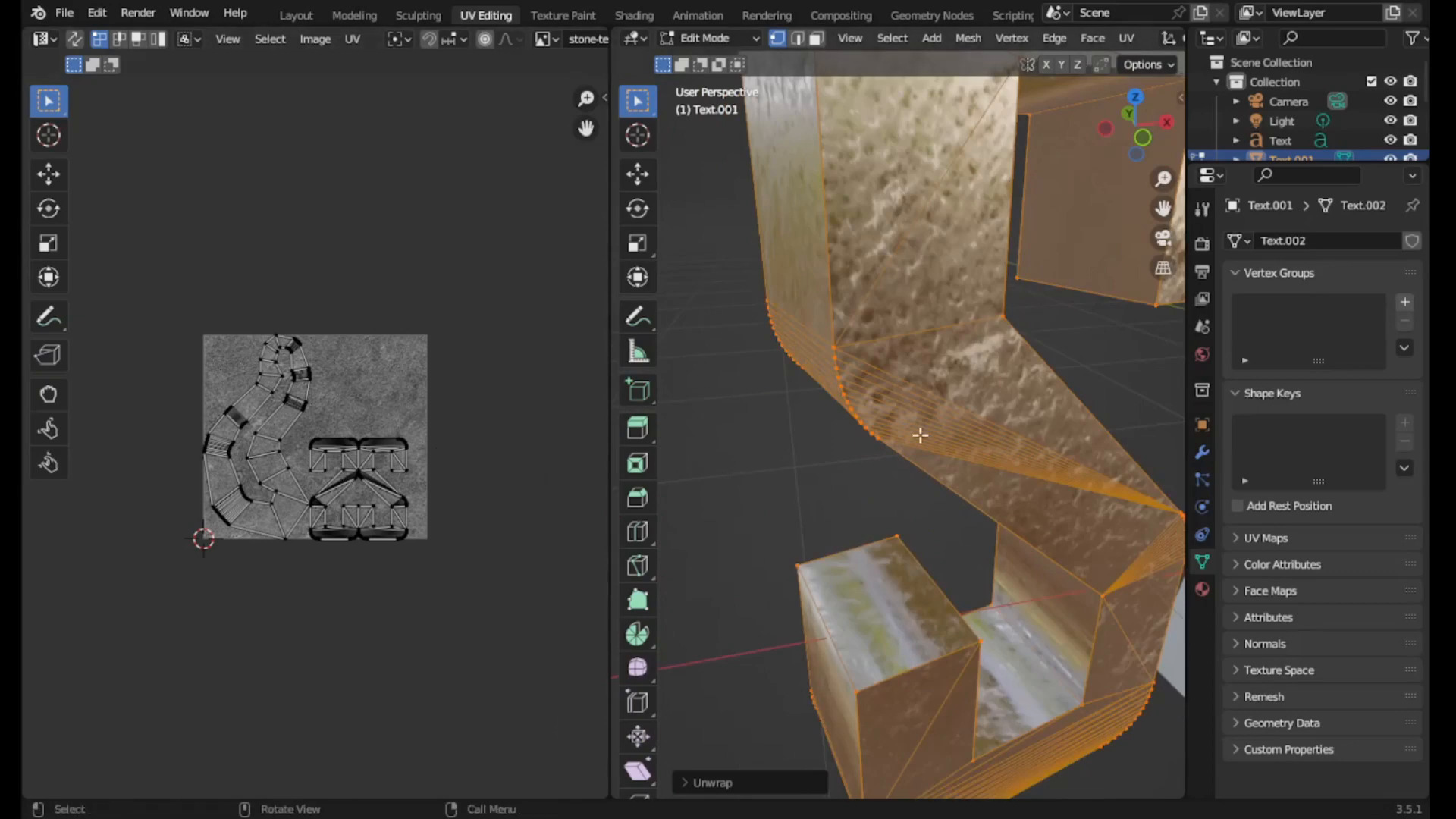
pyautogui.scroll(-1, 956, 424)
pyautogui.scroll(-10, 1098, 38)
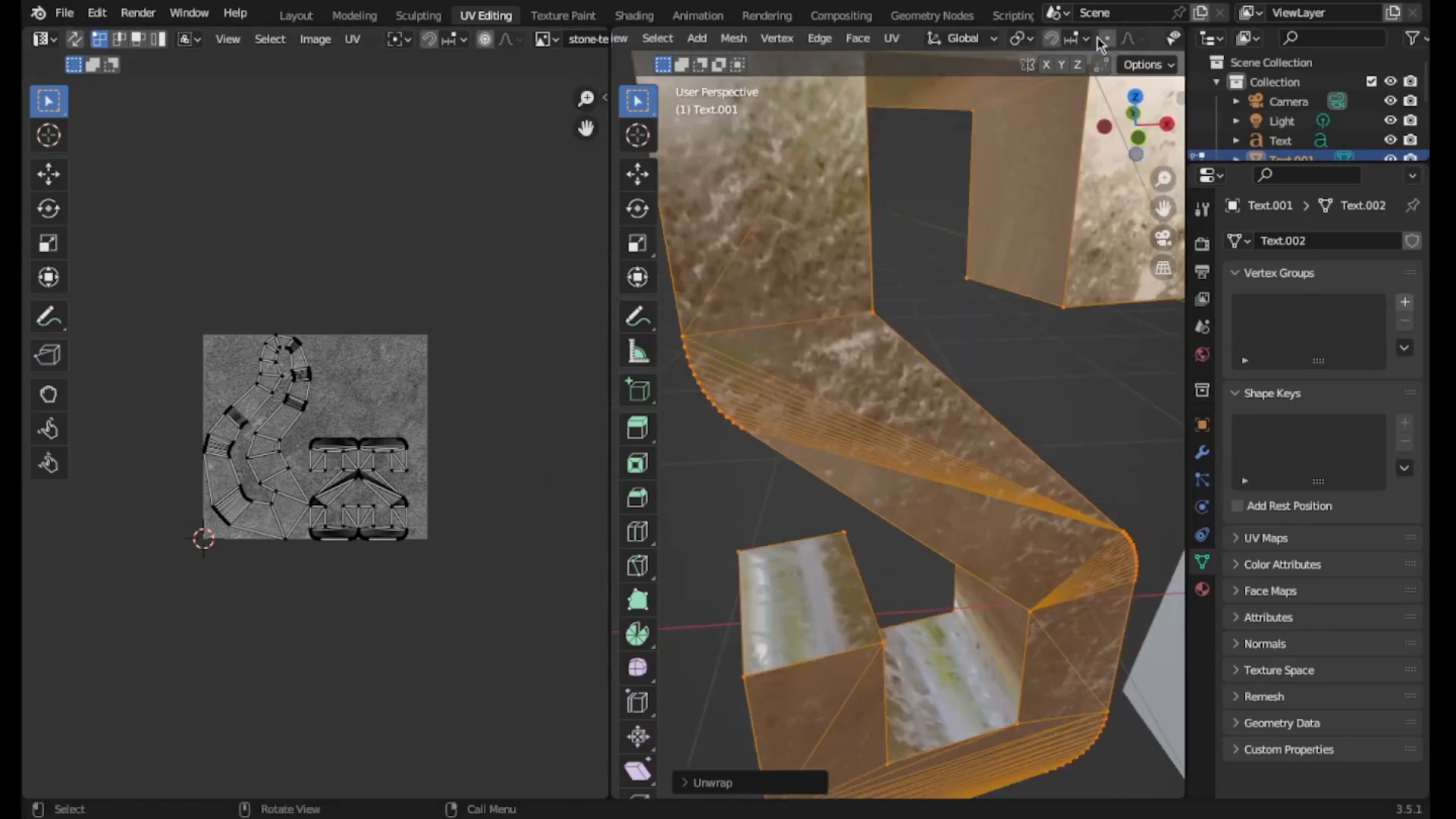
# - Preview the S in Rendered viewport shading and switch back to Material Preview
pyautogui.click(1152, 40)
pyautogui.scroll(-4, 950, 254)
pyautogui.scroll(-1, 962, 228)
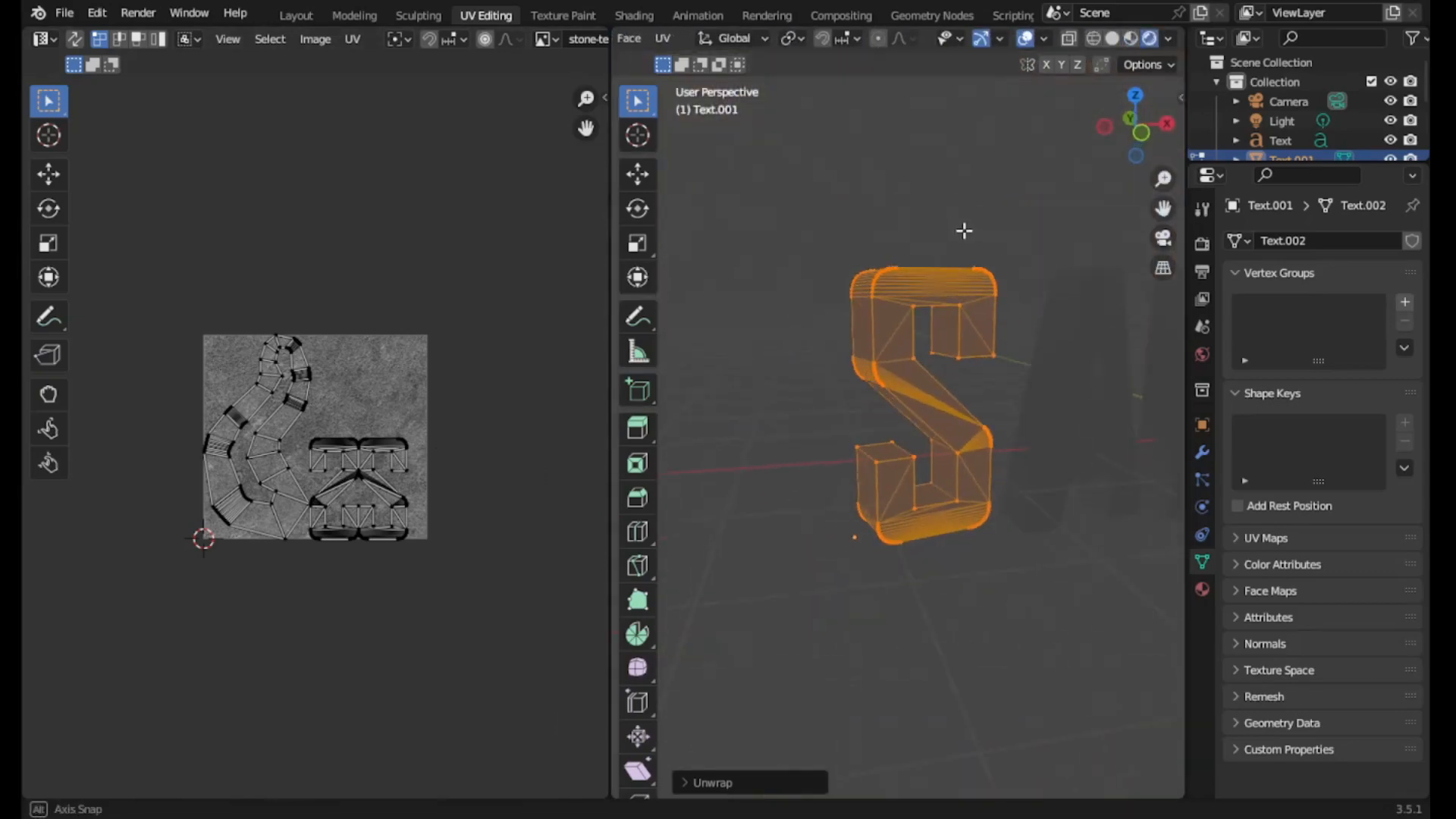
pyautogui.scroll(4, 960, 254)
pyautogui.scroll(1, 960, 254)
pyautogui.click(1133, 39)
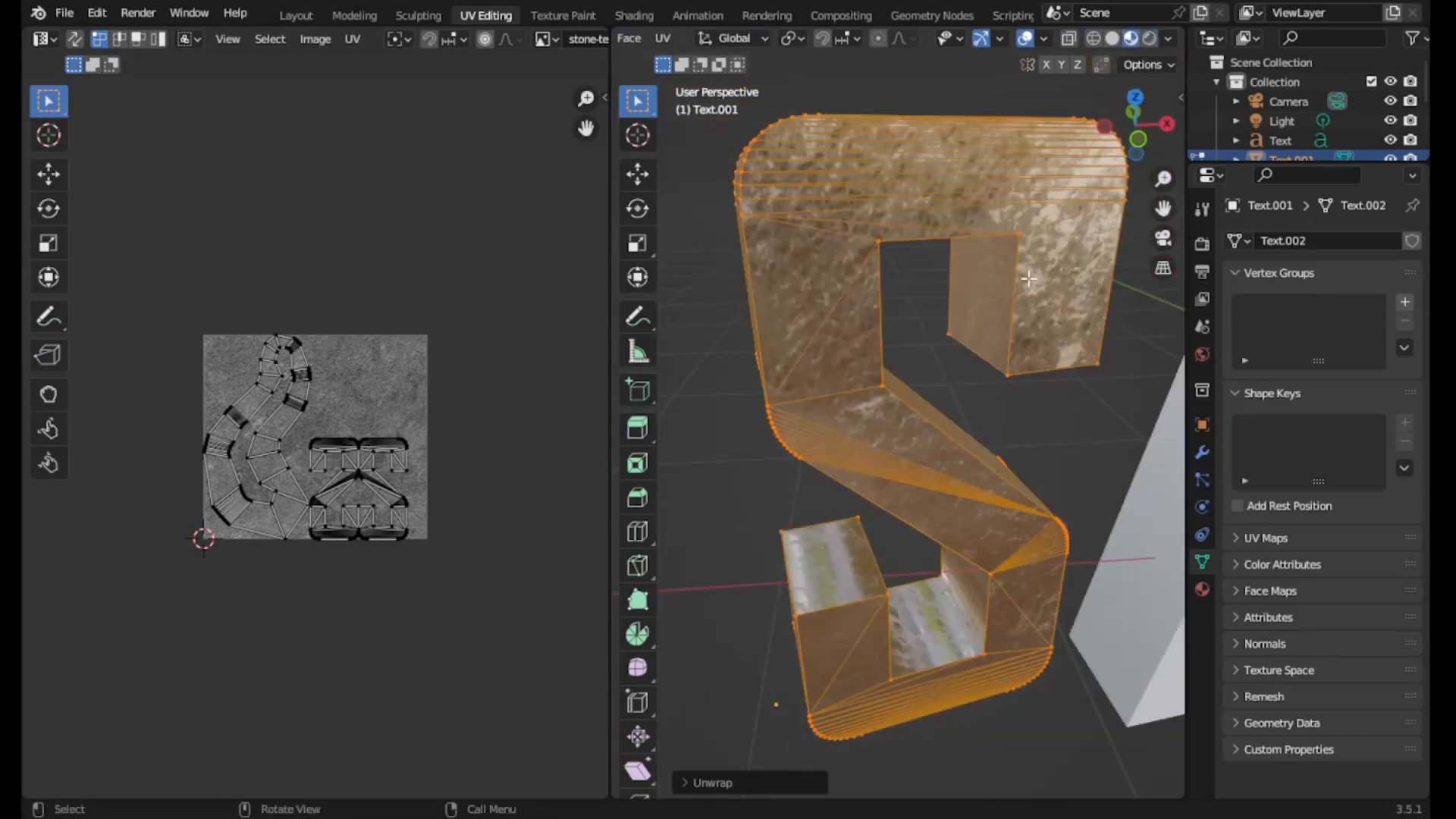
# - Switch back to the Shading workspace and inspect the unwrapped texture on the S's side and front faces
pyautogui.scroll(5, 994, 261)
pyautogui.moveTo(993, 265)
pyautogui.mouseDown(button='middle')
pyautogui.moveTo(1030, 279)
pyautogui.moveTo(974, 275)
pyautogui.mouseUp(button='middle')
pyautogui.click(645, 16)
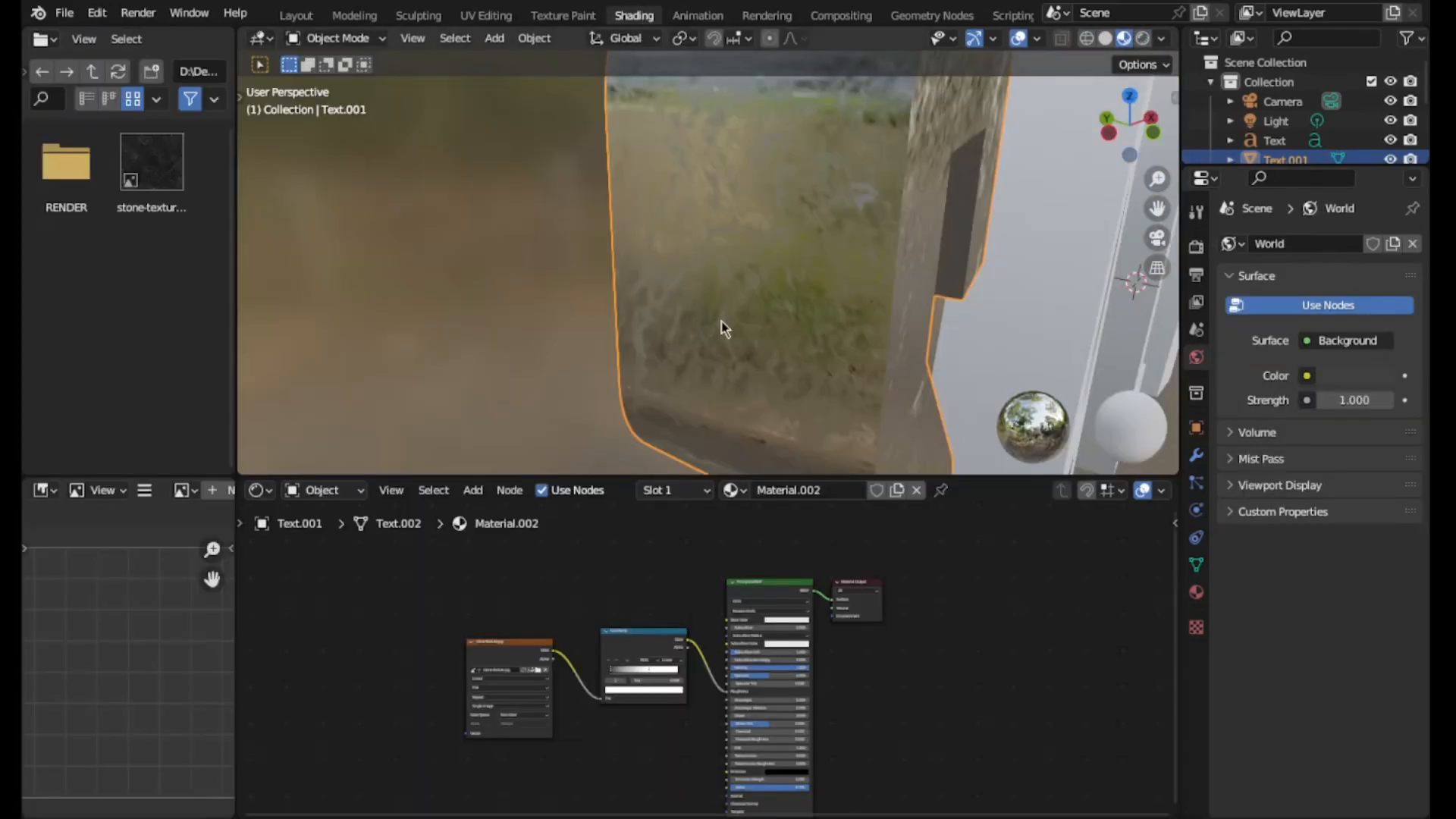
pyautogui.moveTo(722, 321)
pyautogui.mouseDown(button='middle')
pyautogui.moveTo(757, 293)
pyautogui.moveTo(644, 312)
pyautogui.mouseUp(button='middle')
pyautogui.scroll(-2, 690, 302)
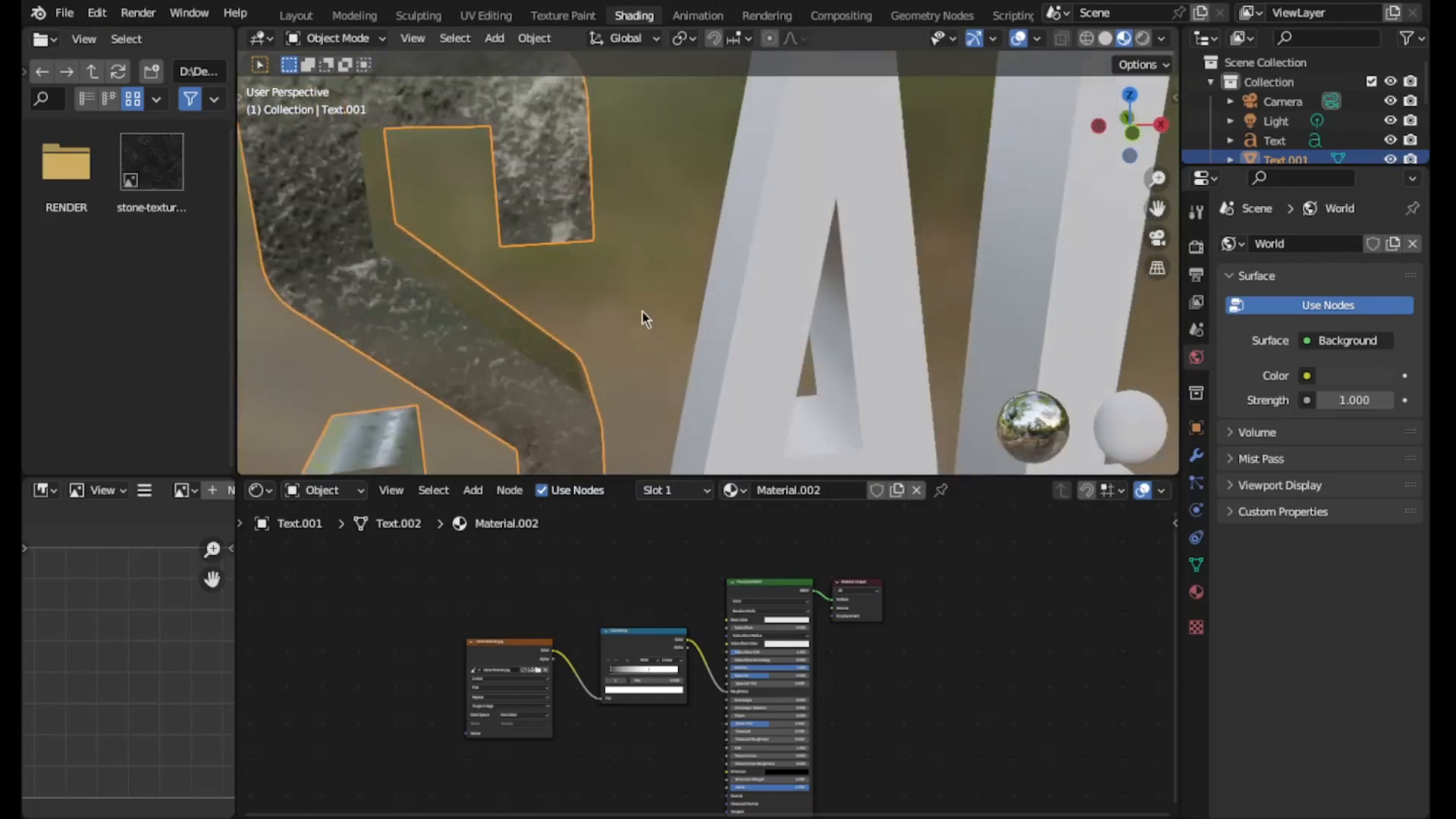
# - Try the white stop of the roughness ColorRamp at position 0.604, and set it back to 0.559
pyautogui.moveTo(1157, 210); pyautogui.dragTo(1347, 279)
pyautogui.scroll(2, 1144, 220)
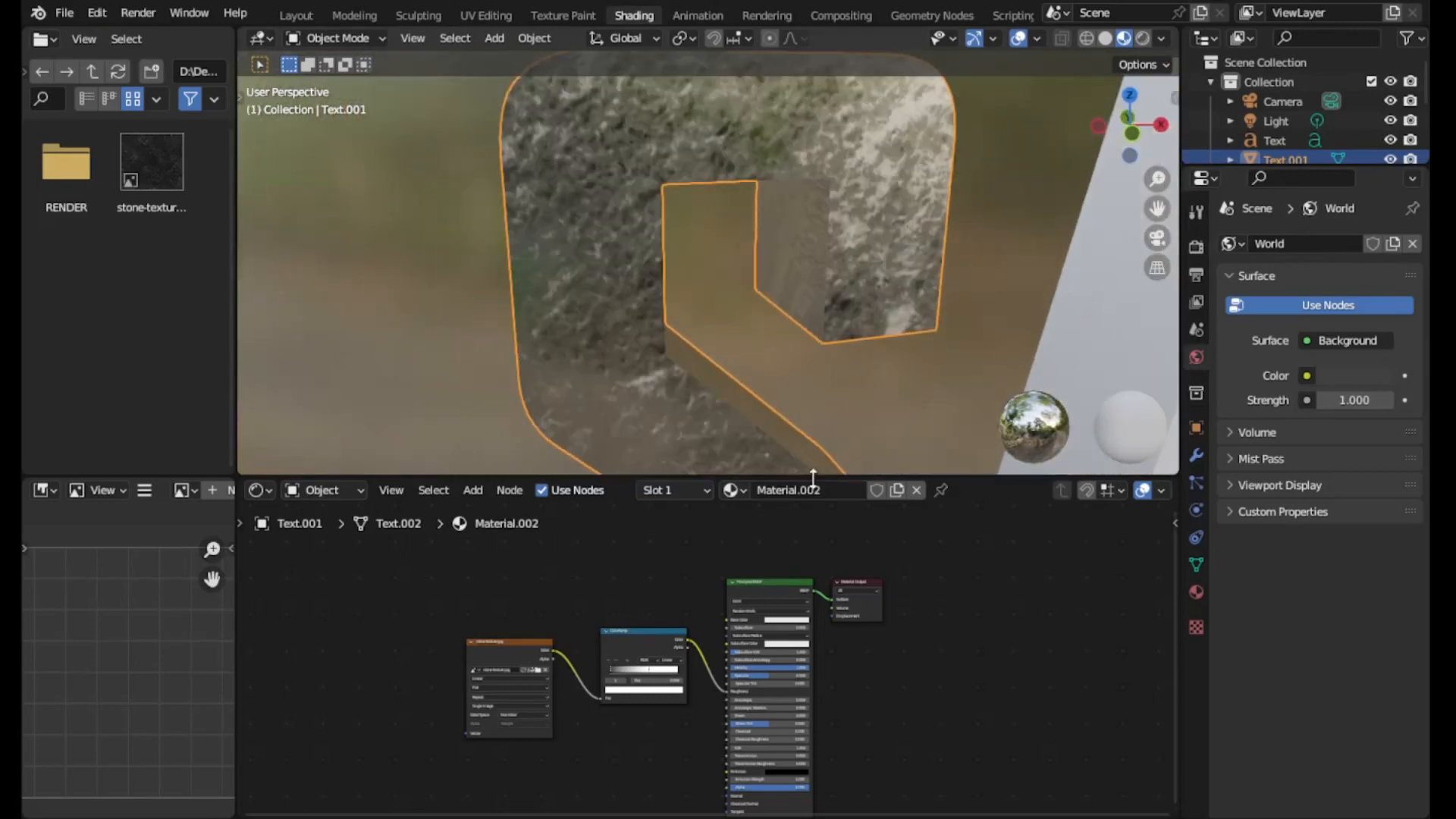
pyautogui.scroll(5, 617, 740)
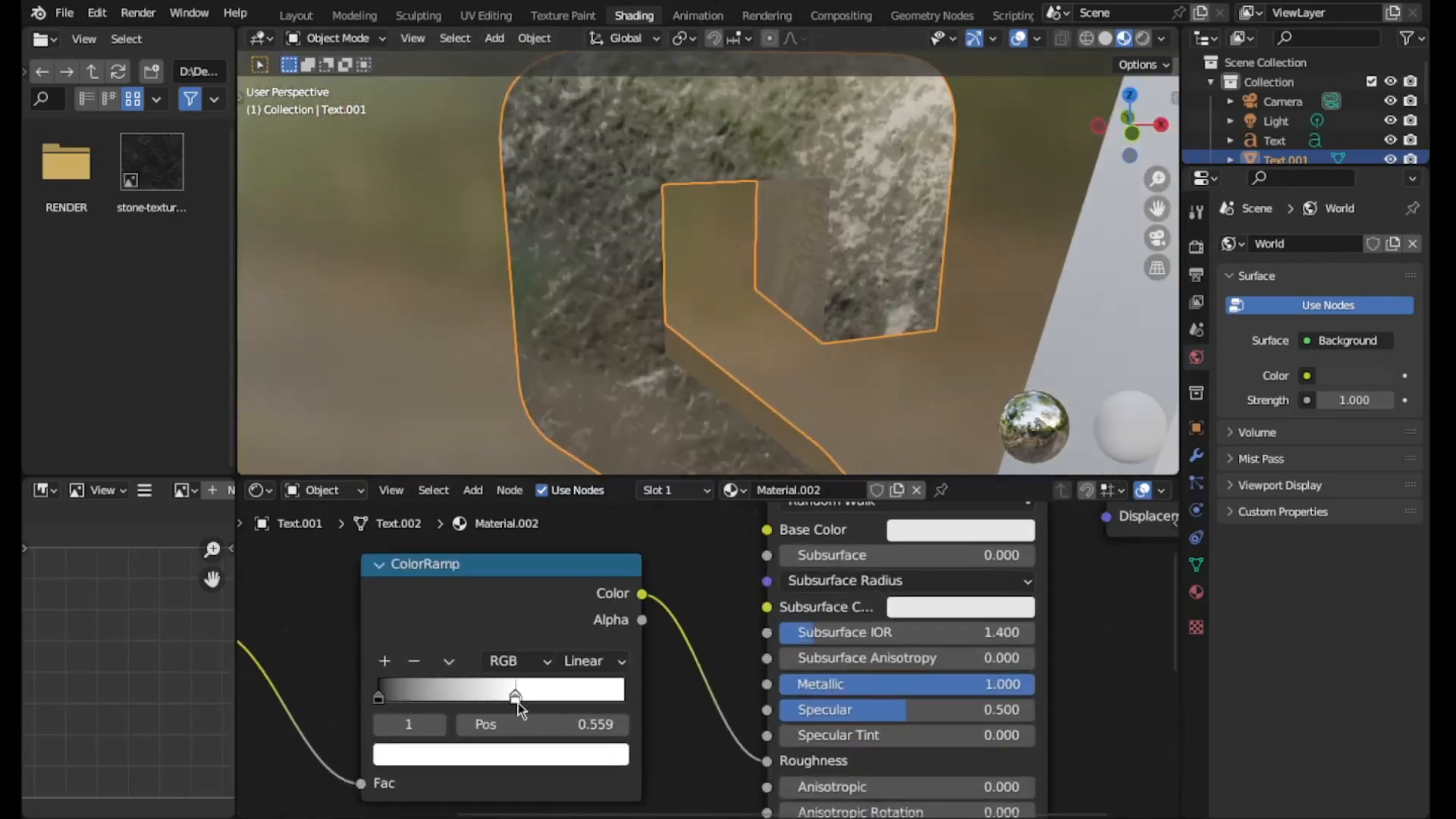
pyautogui.moveTo(517, 703)
pyautogui.mouseDown()
pyautogui.moveTo(604, 703)
pyautogui.moveTo(445, 704)
pyautogui.moveTo(539, 704)
pyautogui.mouseUp()
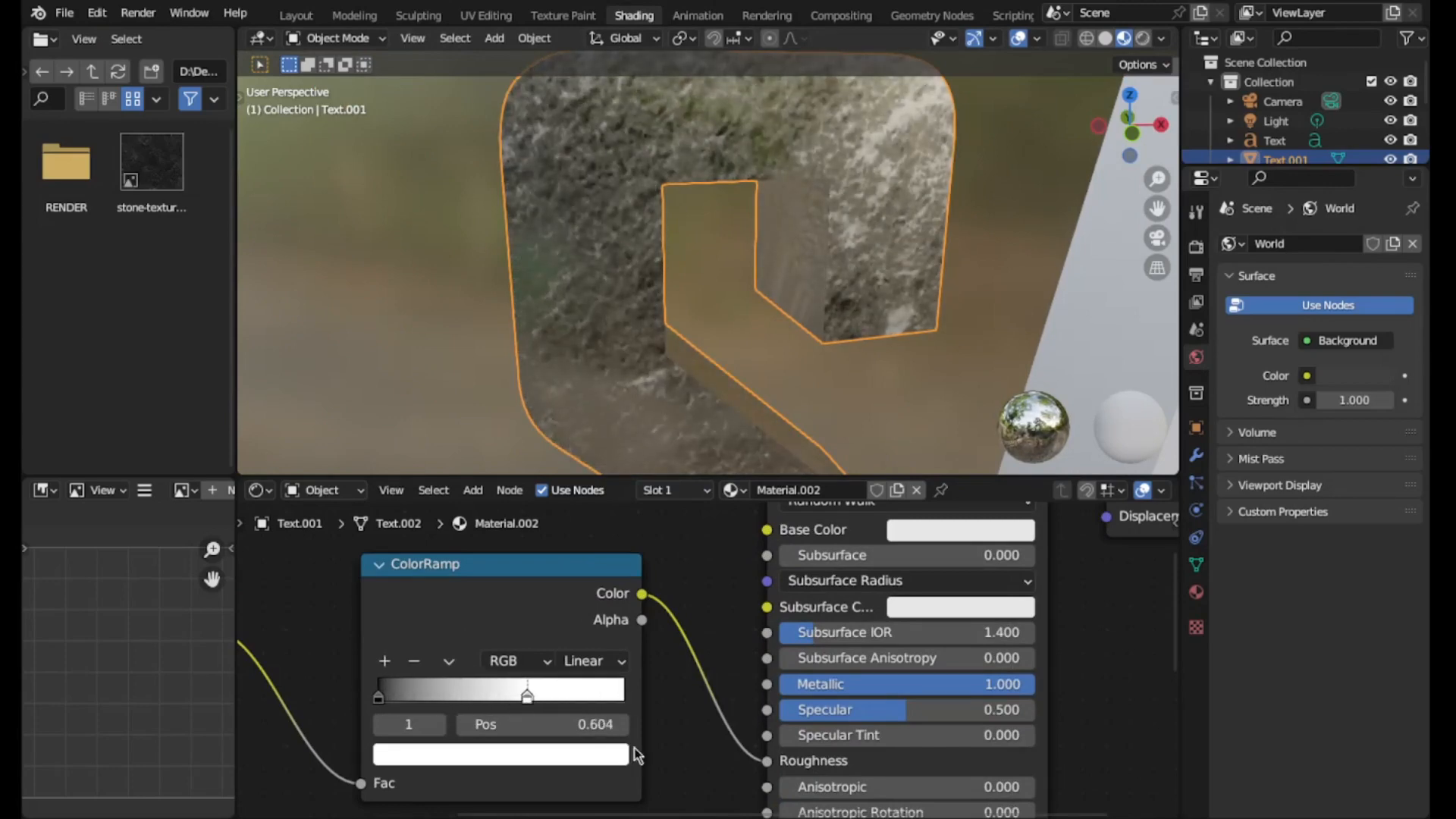
pyautogui.click(581, 722)
pyautogui.write('0.559')
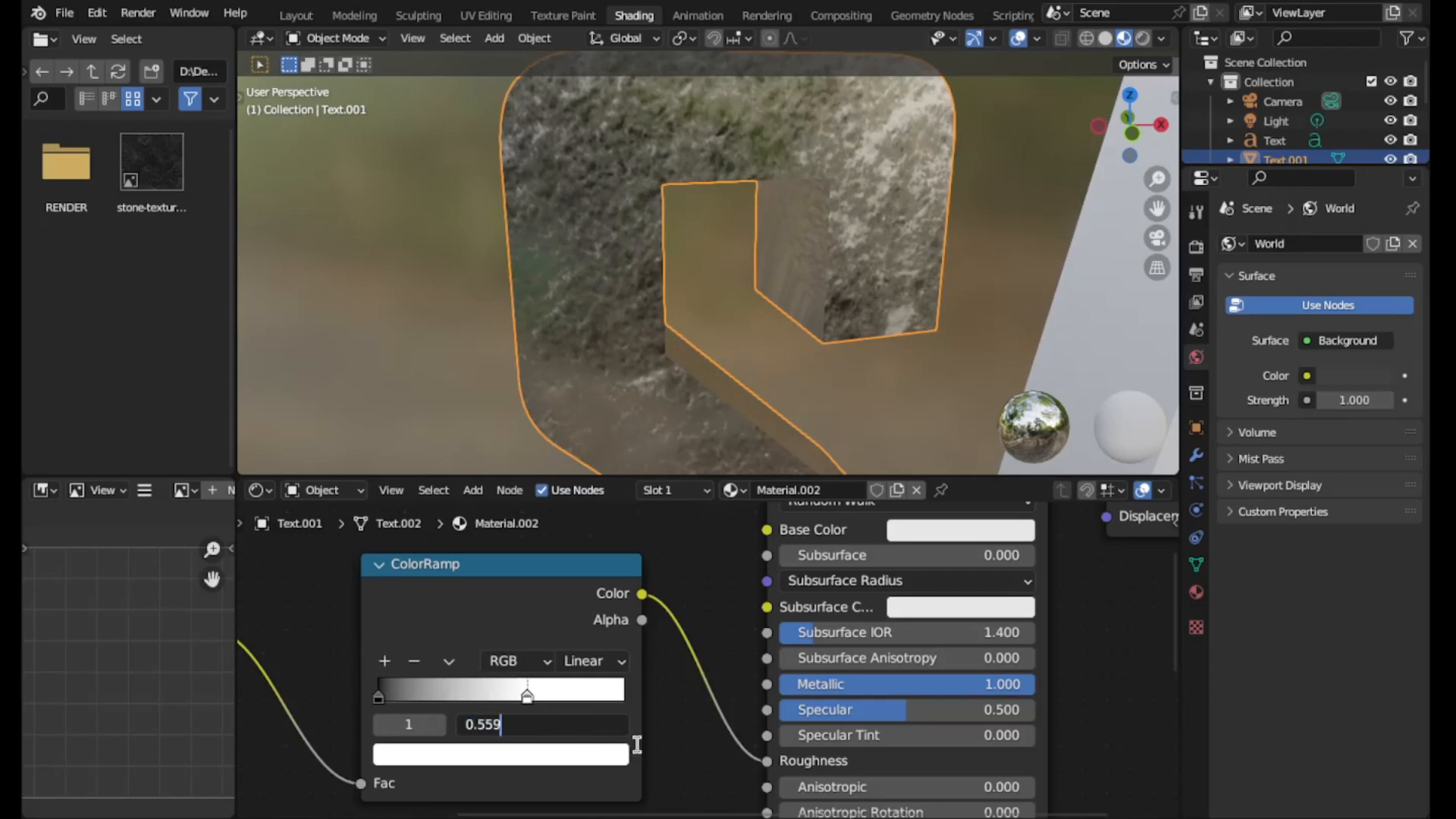
pyautogui.press('Return')
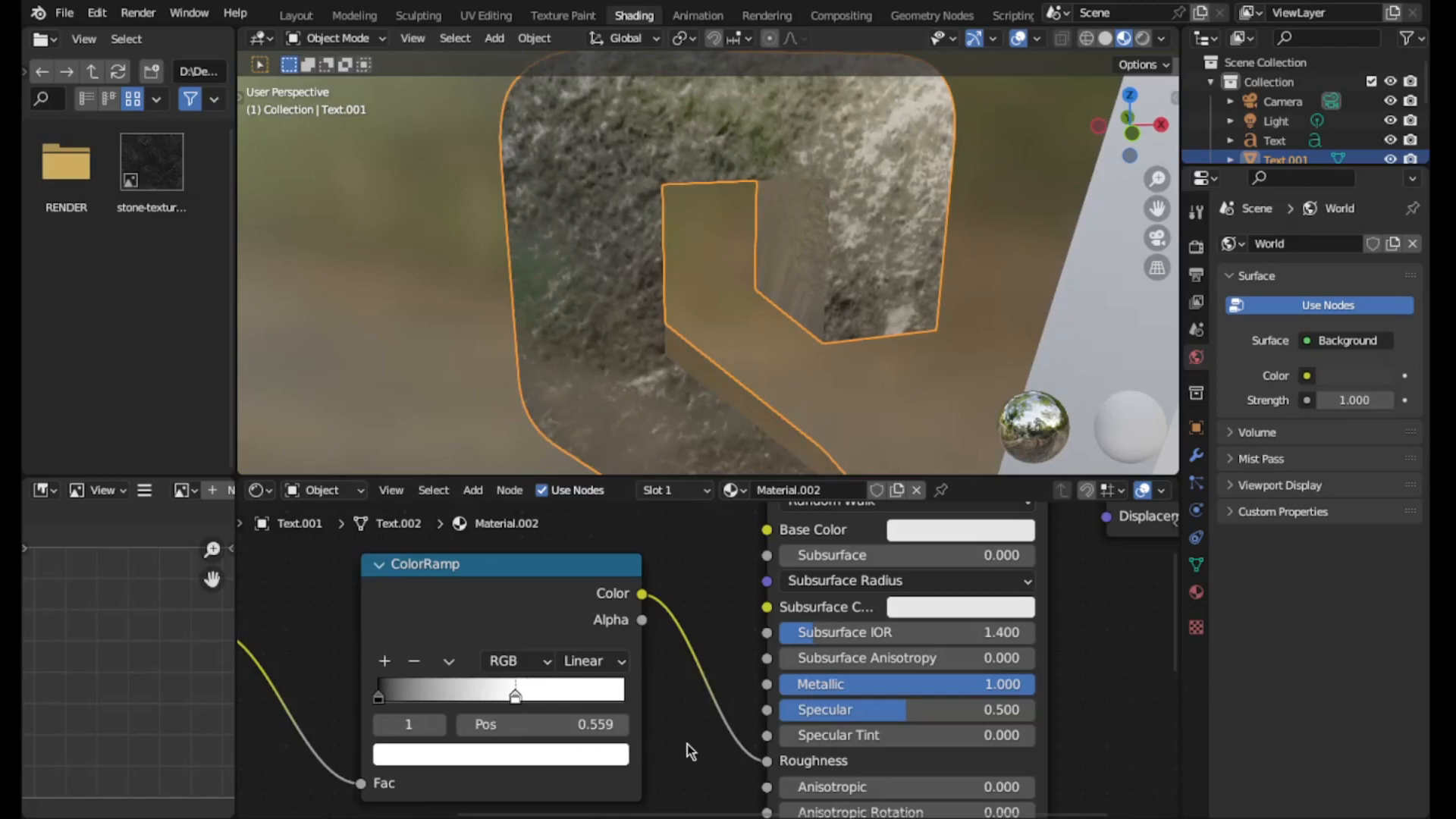
# - Move the Material Output node well away from the Principled BSDF to make room between the two nodes
pyautogui.scroll(-7, 753, 165)
pyautogui.moveTo(852, 295); pyautogui.dragTo(958, 284, button='middle')
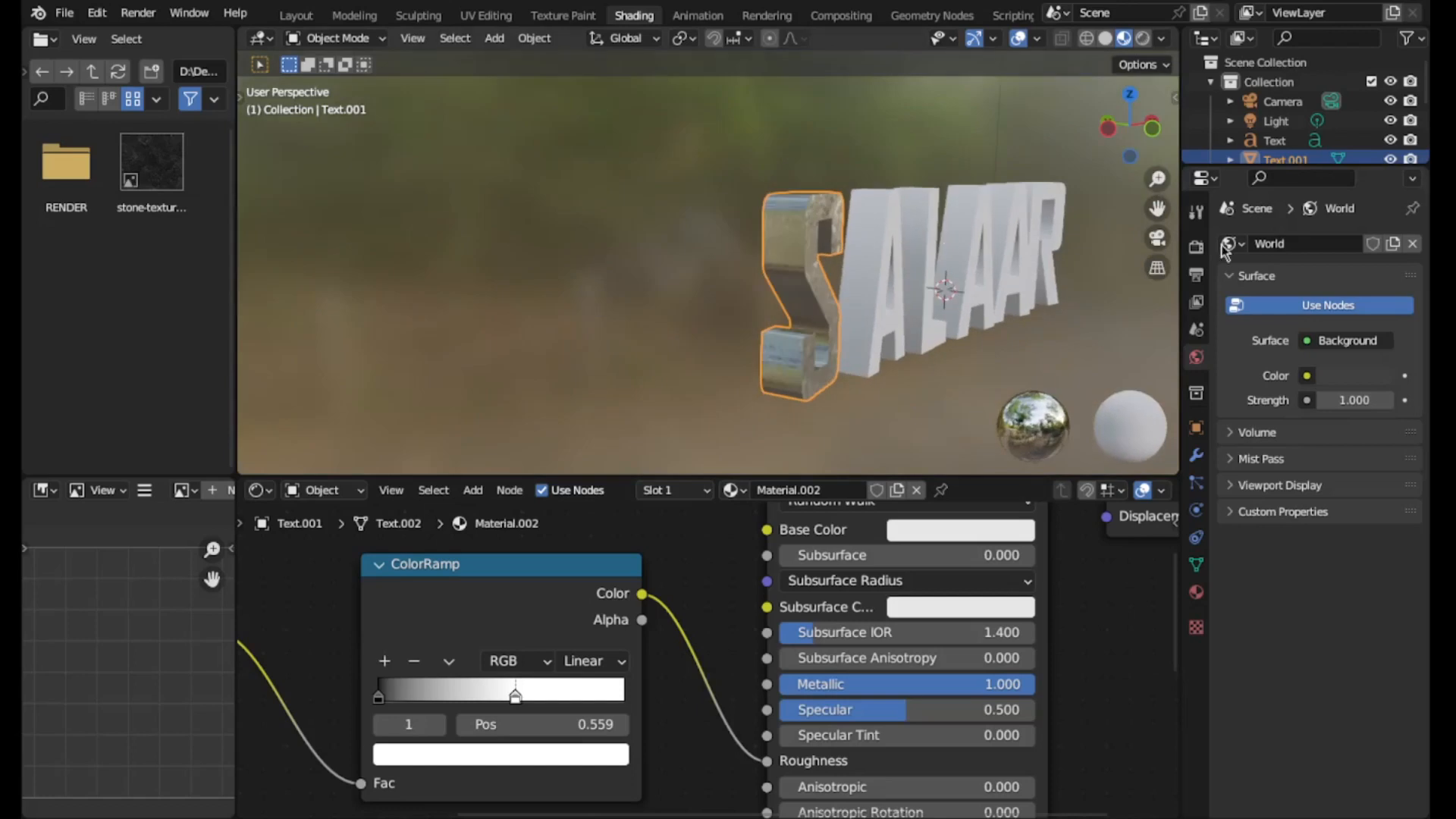
pyautogui.moveTo(1162, 209); pyautogui.dragTo(1035, 172)
pyautogui.scroll(2, 817, 325)
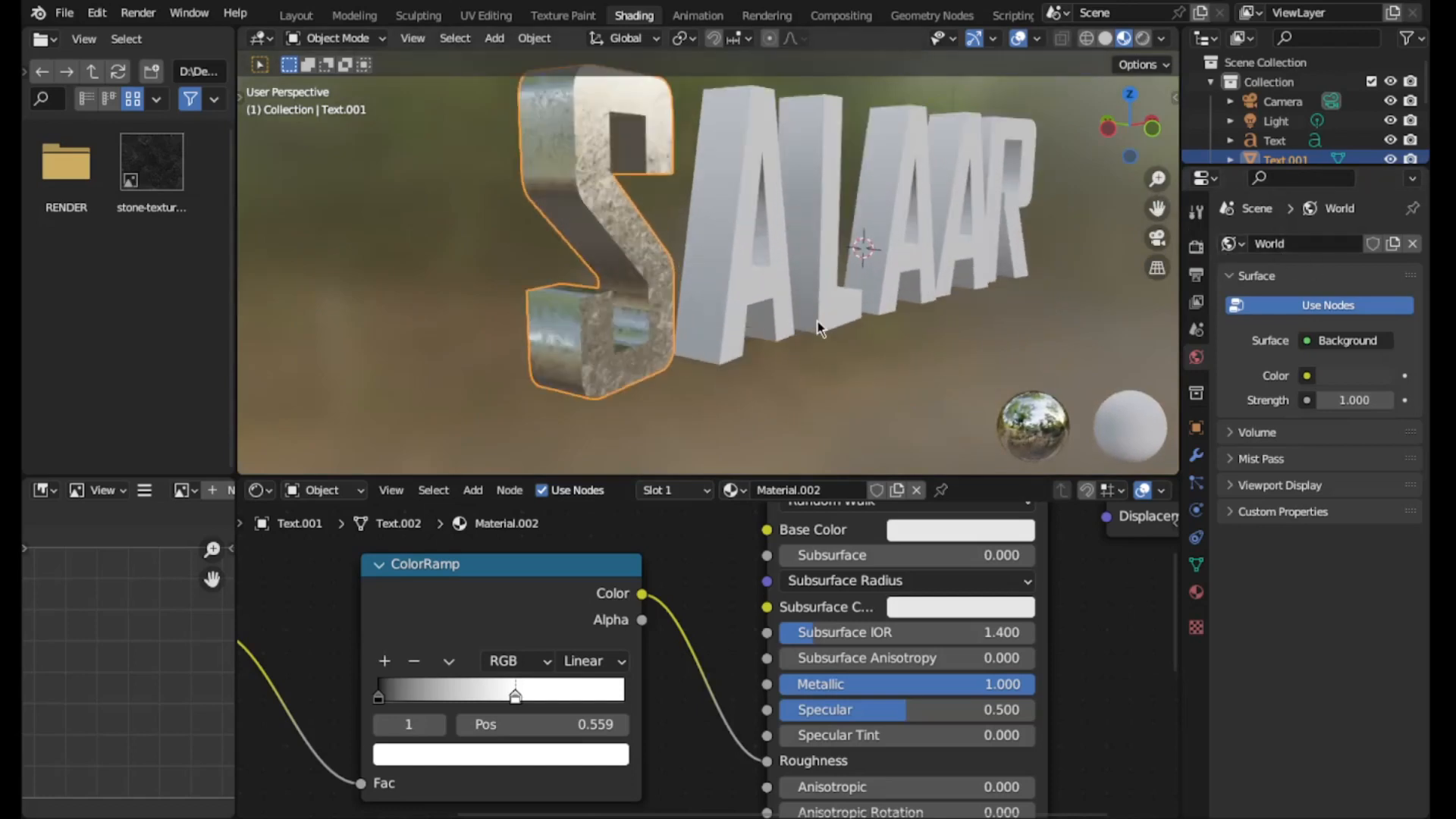
pyautogui.moveTo(818, 325); pyautogui.dragTo(691, 343, button='middle')
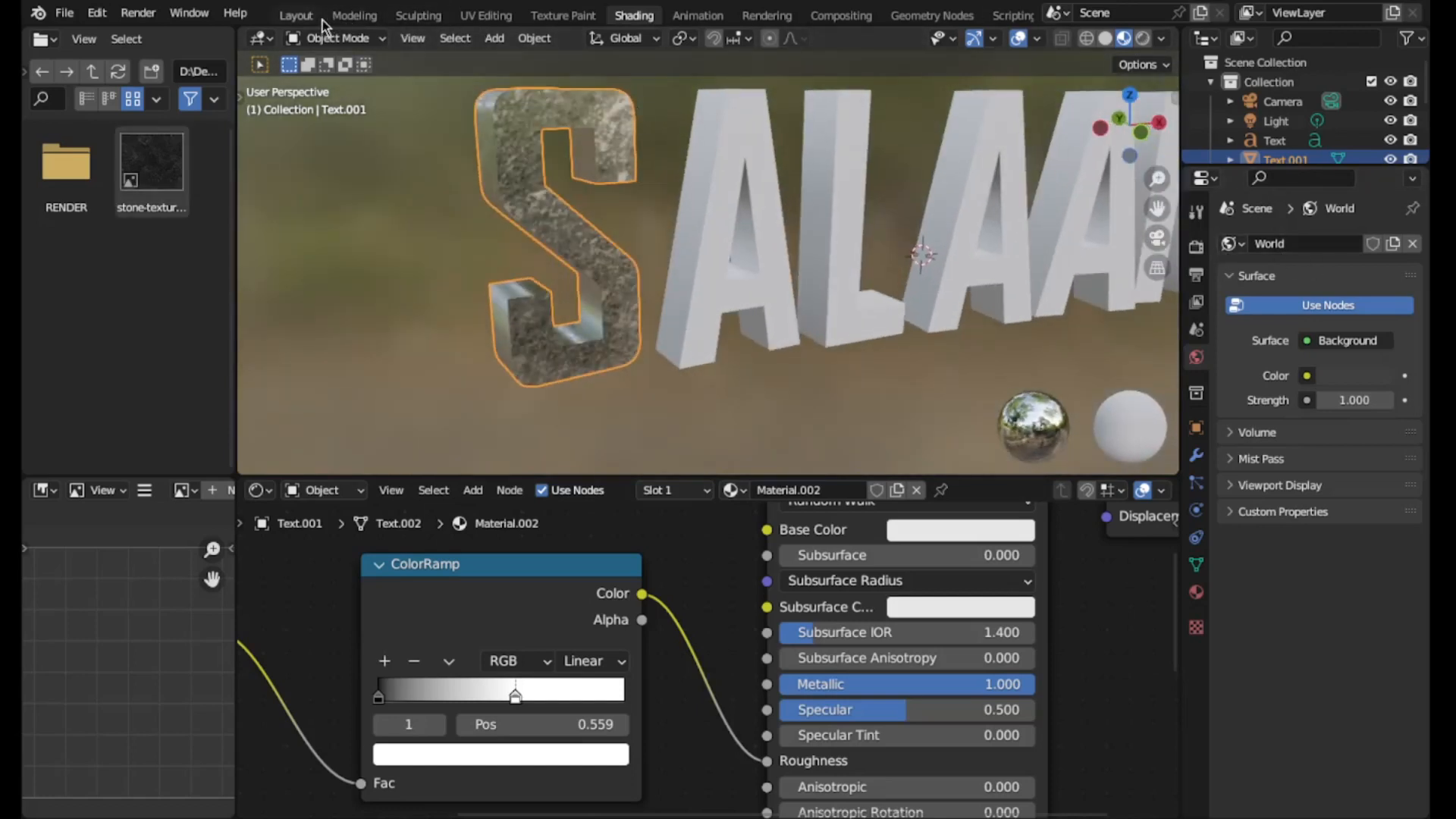
pyautogui.press('Home')
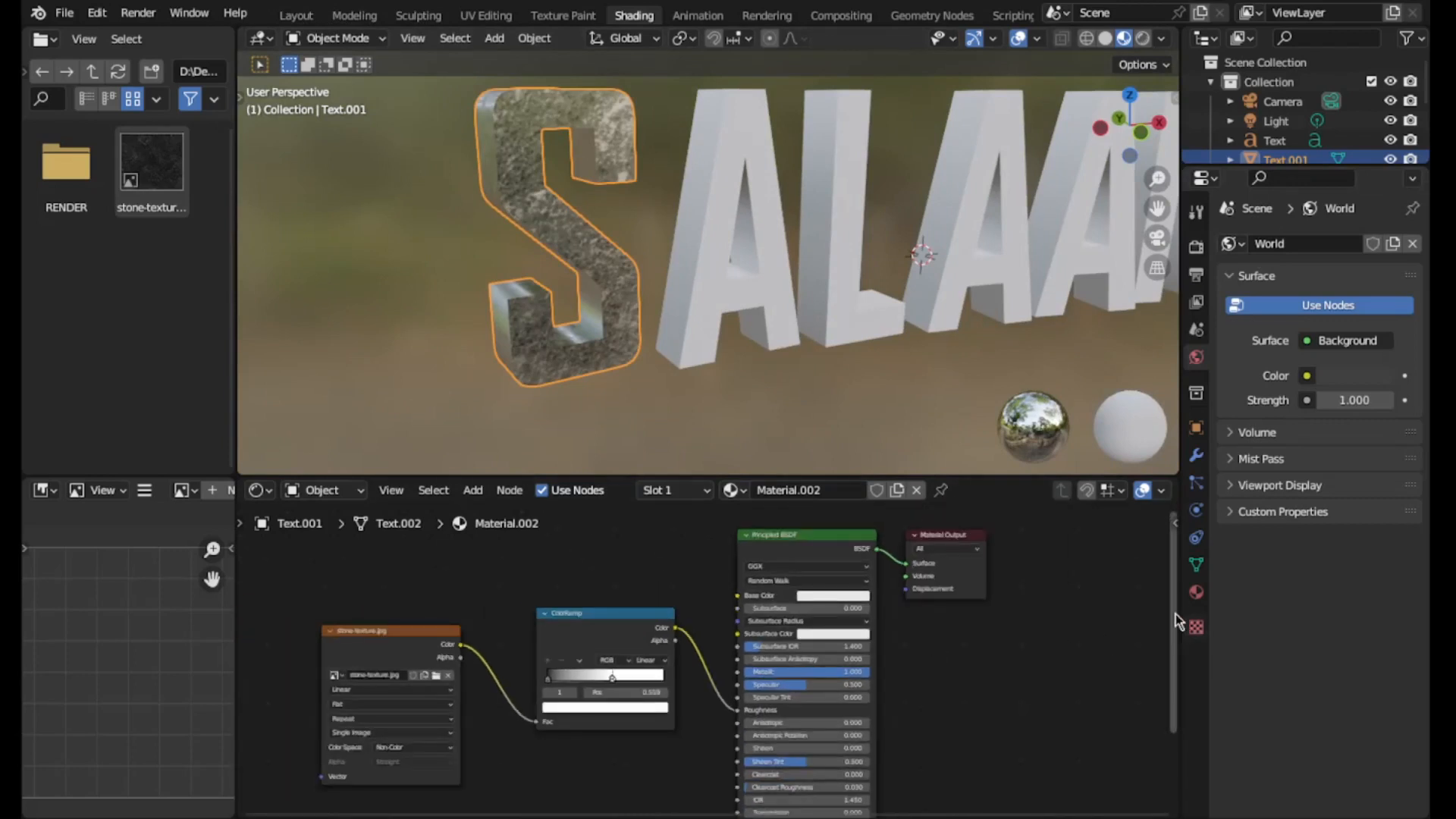
pyautogui.moveTo(1175, 613)
pyautogui.mouseDown()
pyautogui.moveTo(1168, 707)
pyautogui.moveTo(1173, 585)
pyautogui.mouseUp()
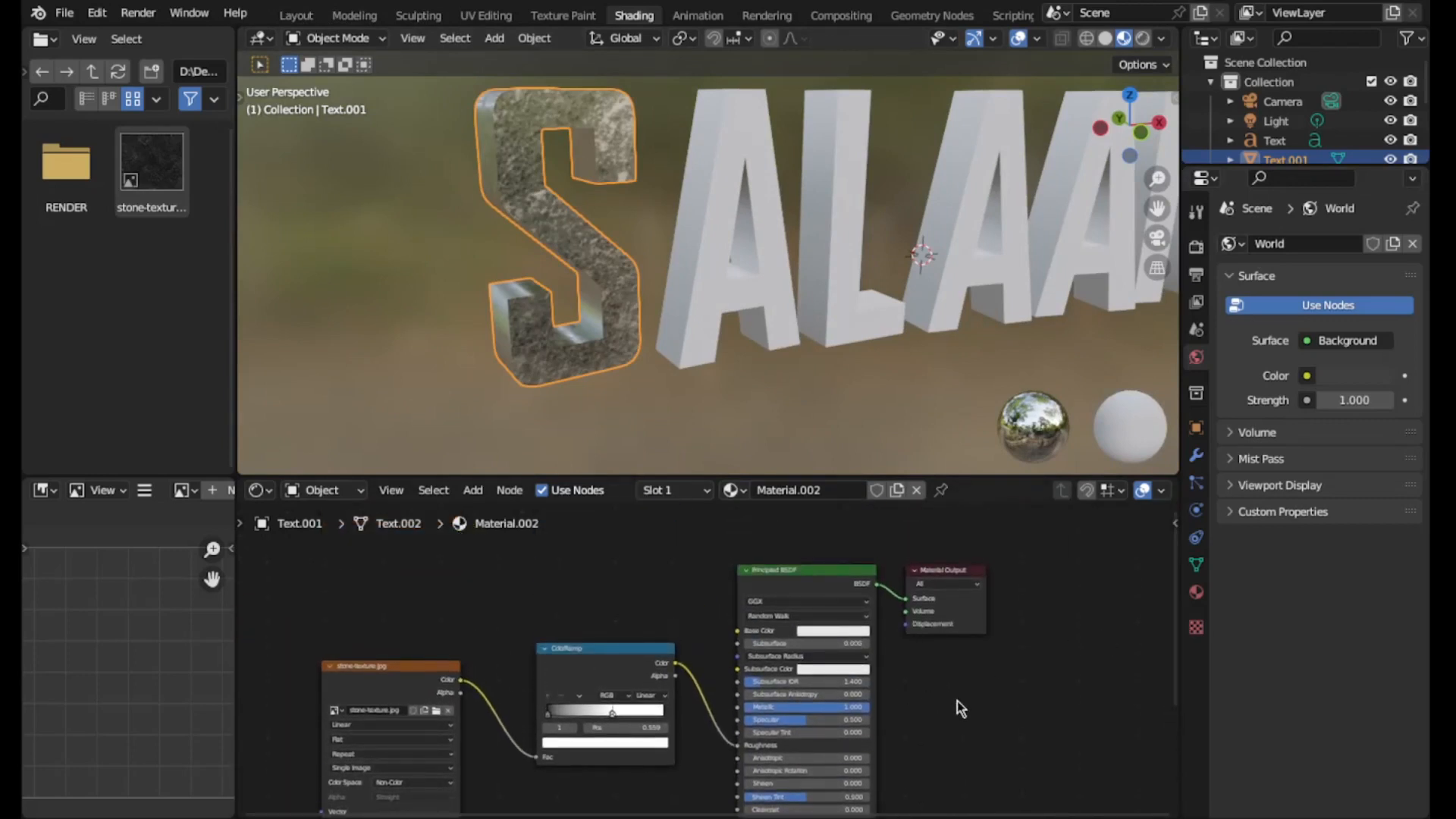
pyautogui.moveTo(966, 716); pyautogui.dragTo(399, 605)
pyautogui.moveTo(796, 589); pyautogui.dragTo(569, 566)
pyautogui.click(739, 600)
pyautogui.moveTo(740, 600); pyautogui.dragTo(1075, 635)
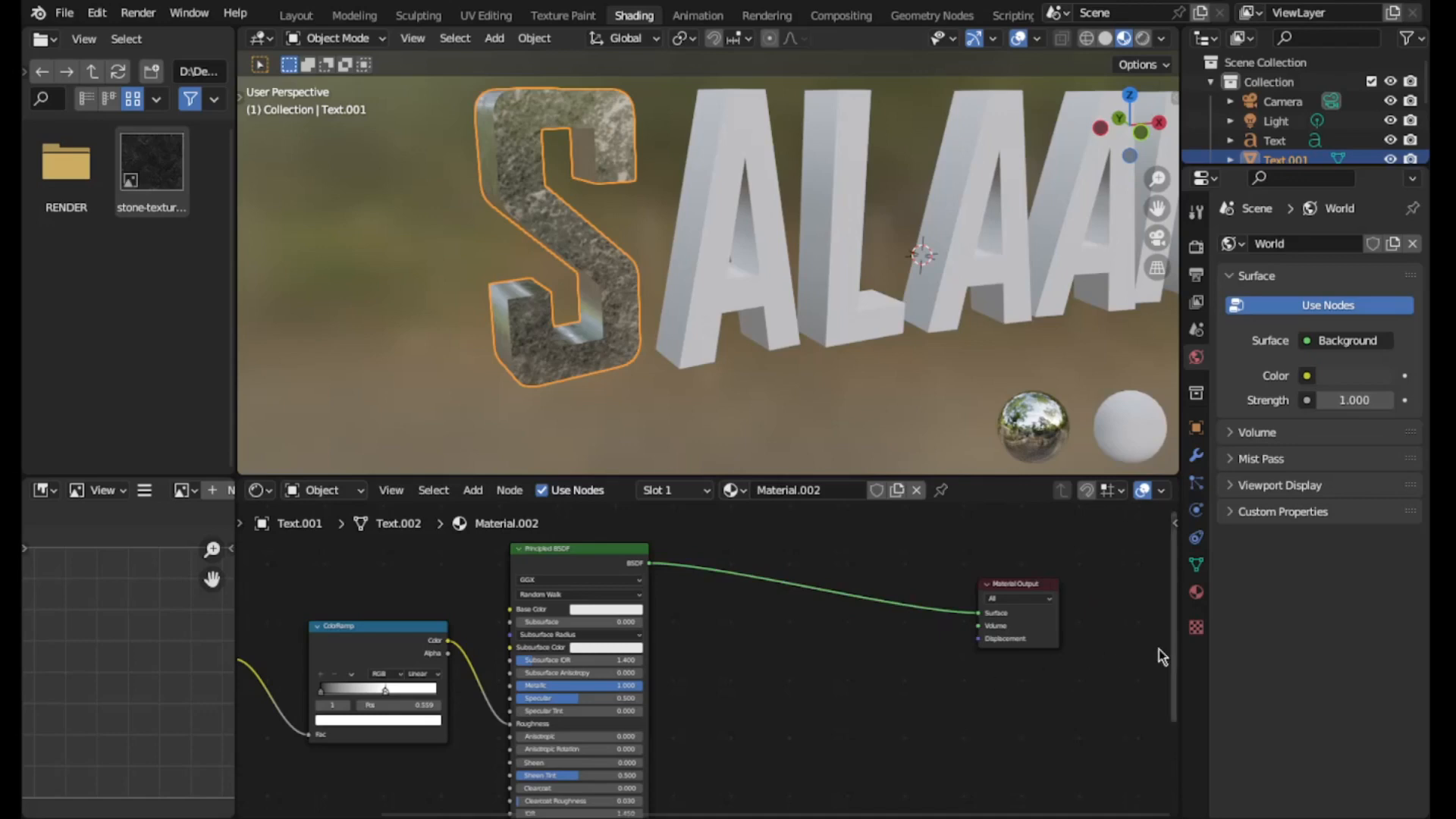
pyautogui.moveTo(1179, 648); pyautogui.dragTo(1159, 575)
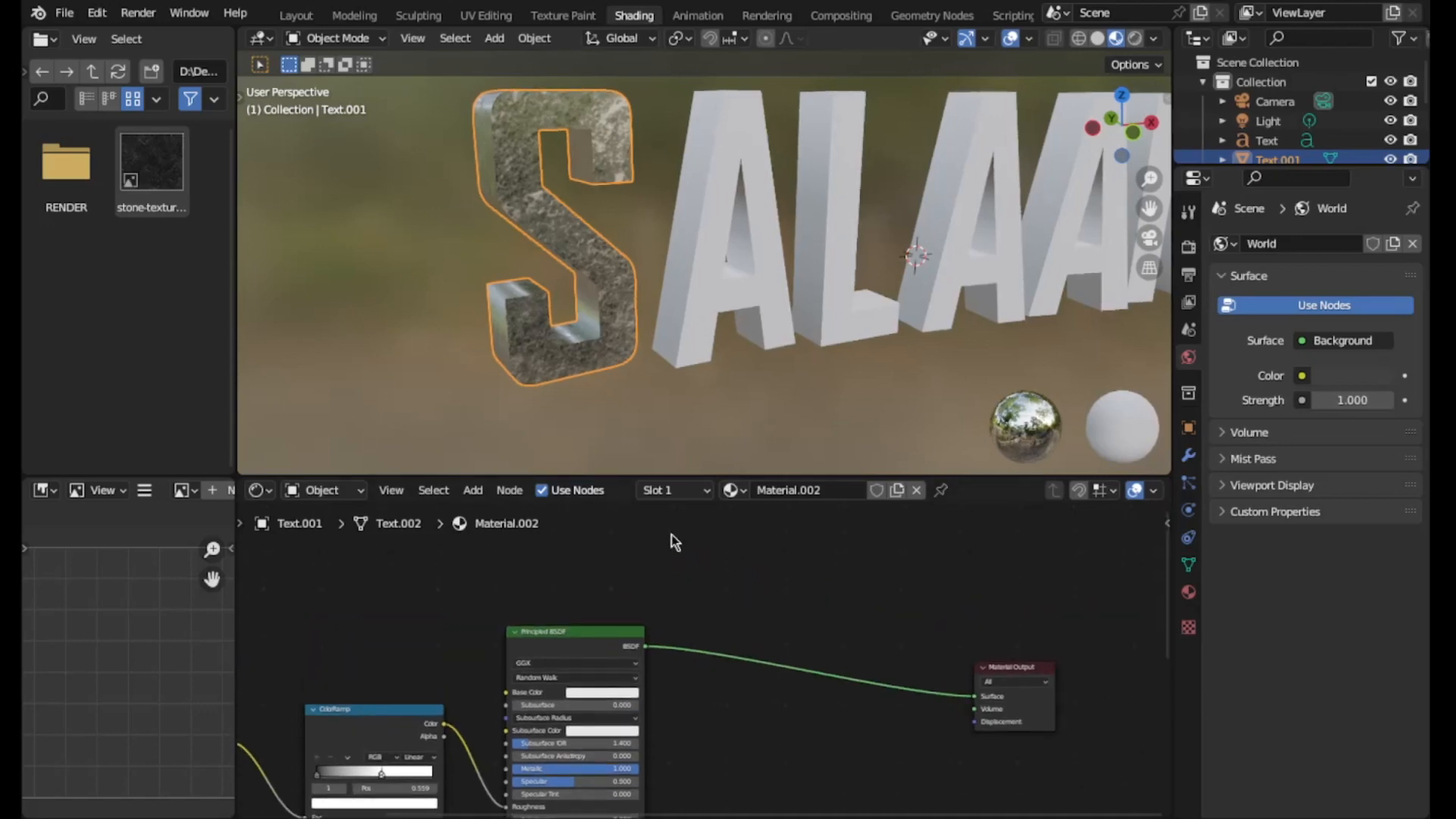
# - Add a Mix Shader node on the link between the Principled BSDF and the Material Output
pyautogui.click(487, 490)
pyautogui.click(489, 516)
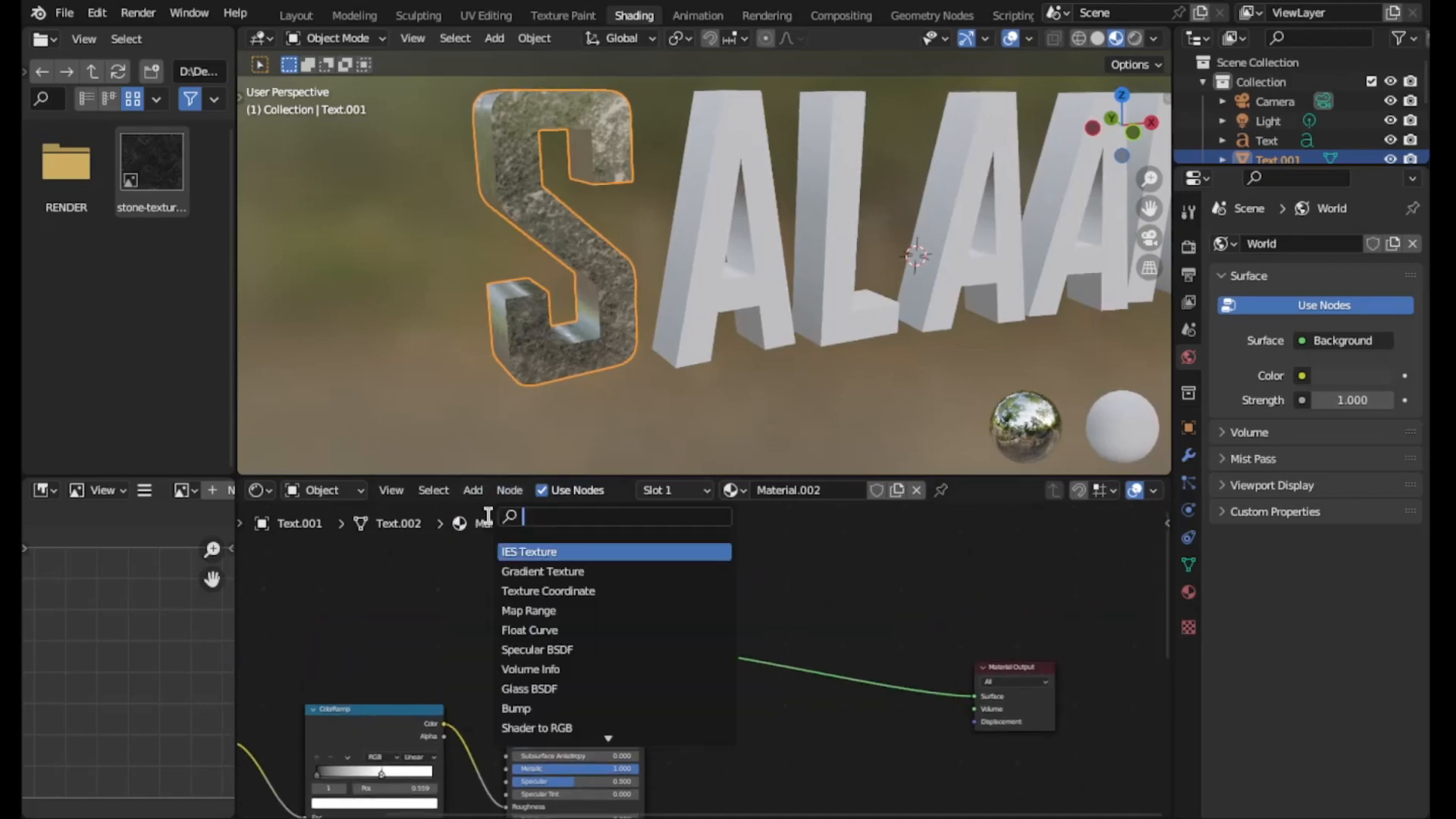
pyautogui.write('MIX')
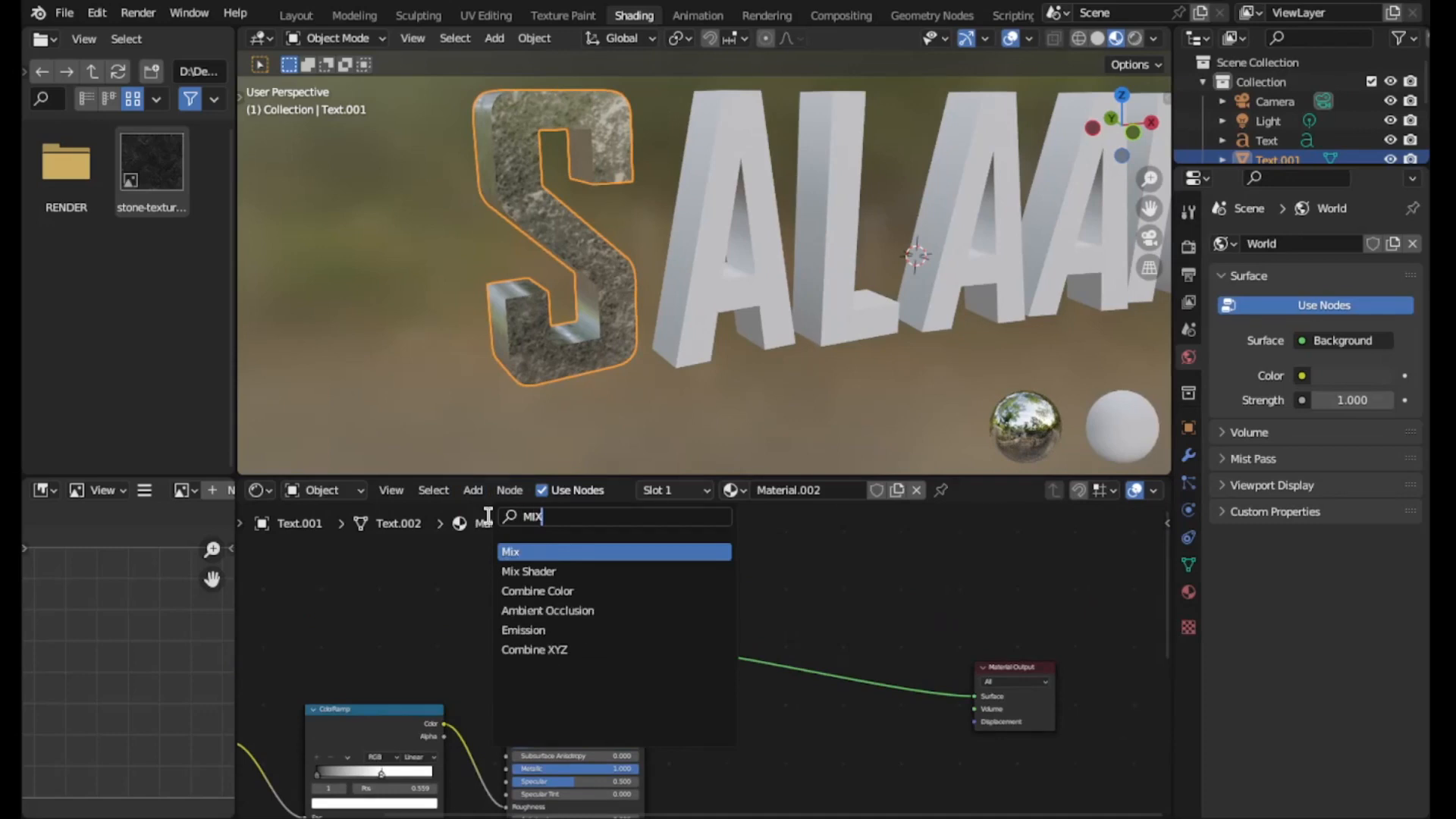
pyautogui.press('Down')
pyautogui.press('Return')
pyautogui.moveTo(831, 616); pyautogui.dragTo(777, 627)
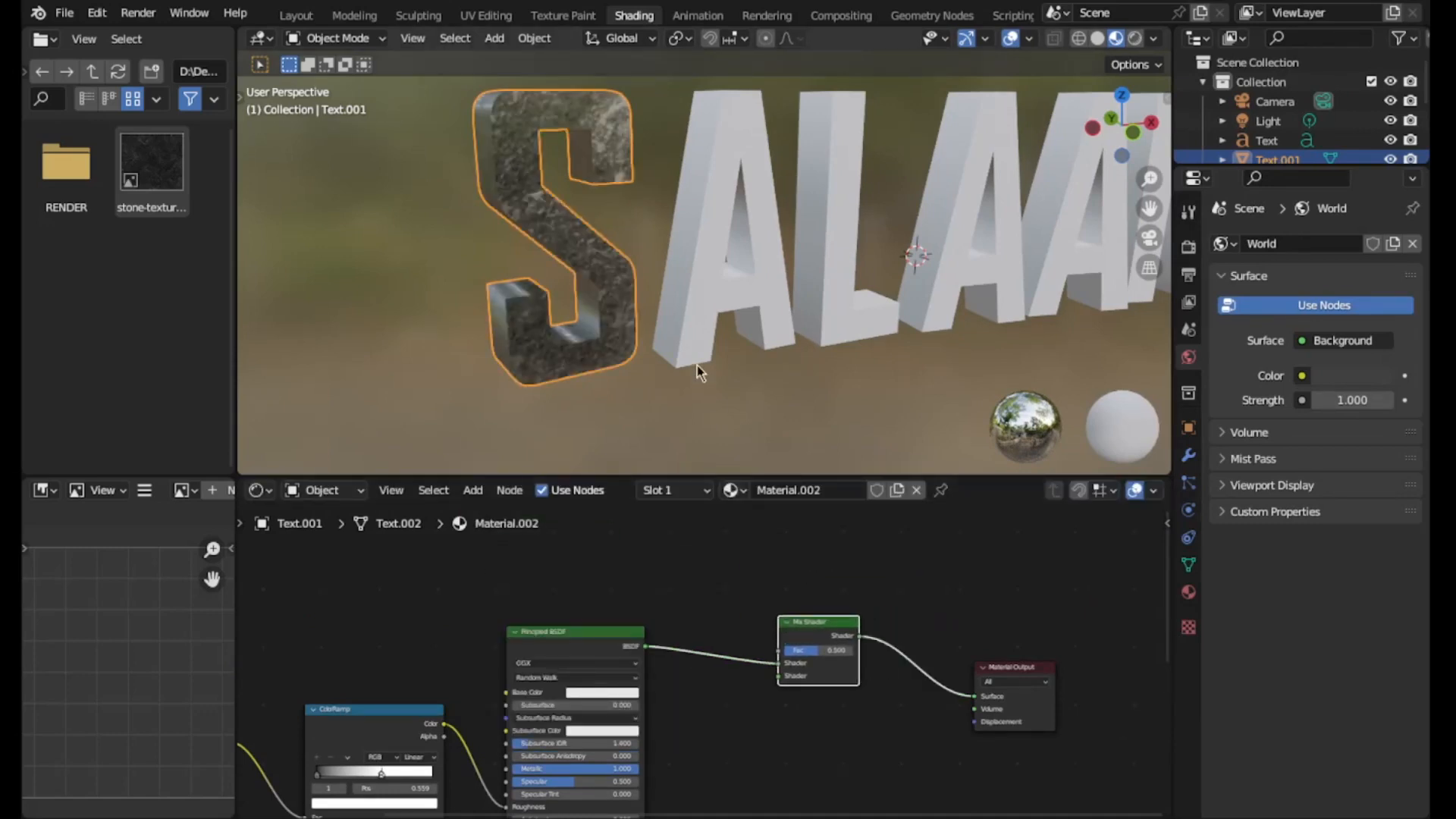
# - Examine the Mix Shader's inputs and the S's surface from the front and side
pyautogui.moveTo(698, 366); pyautogui.dragTo(681, 359, button='middle')
pyautogui.scroll(5, 812, 666)
pyautogui.scroll(2, 880, 718)
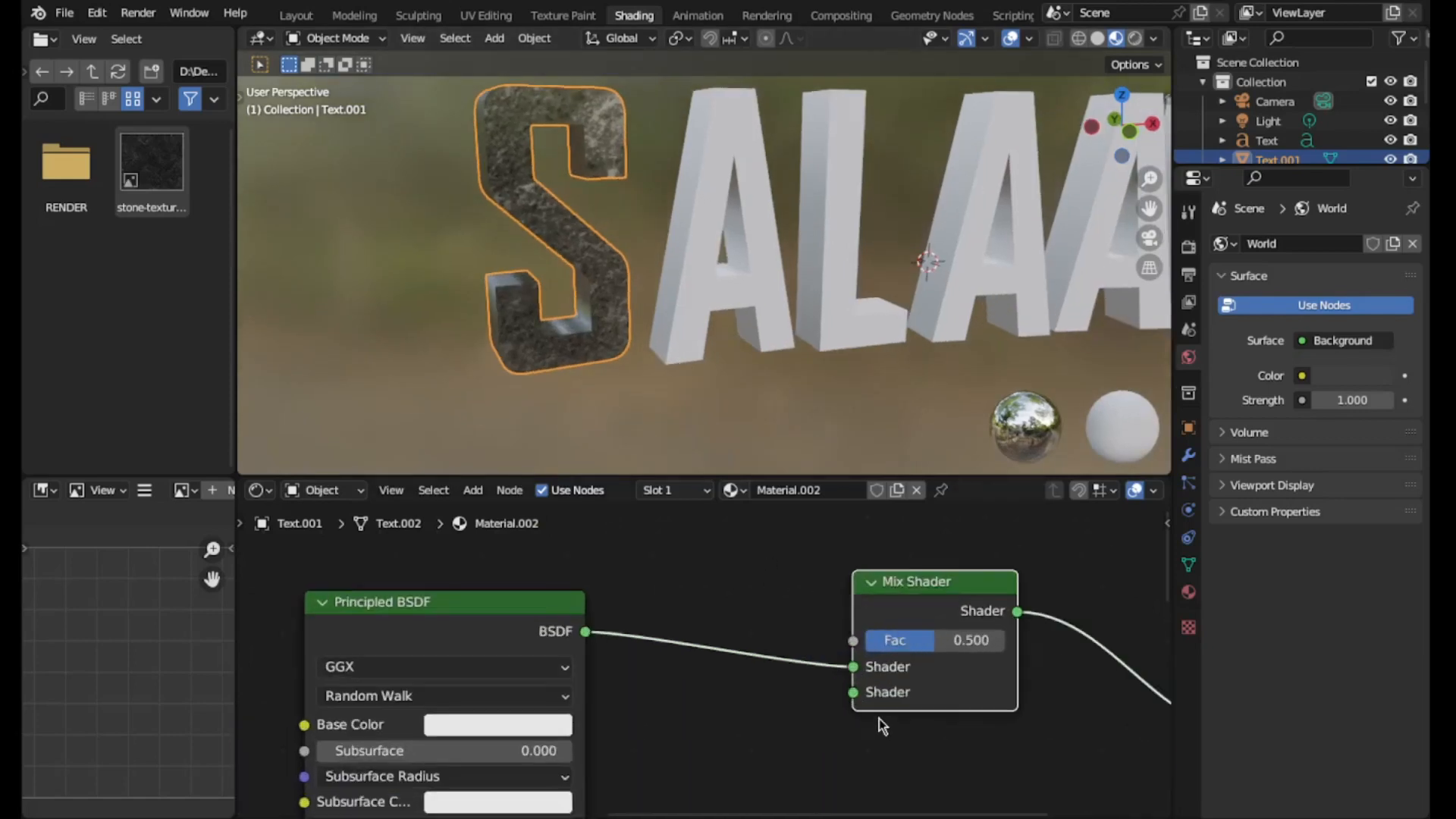
pyautogui.scroll(-3, 601, 288)
pyautogui.scroll(4, 602, 285)
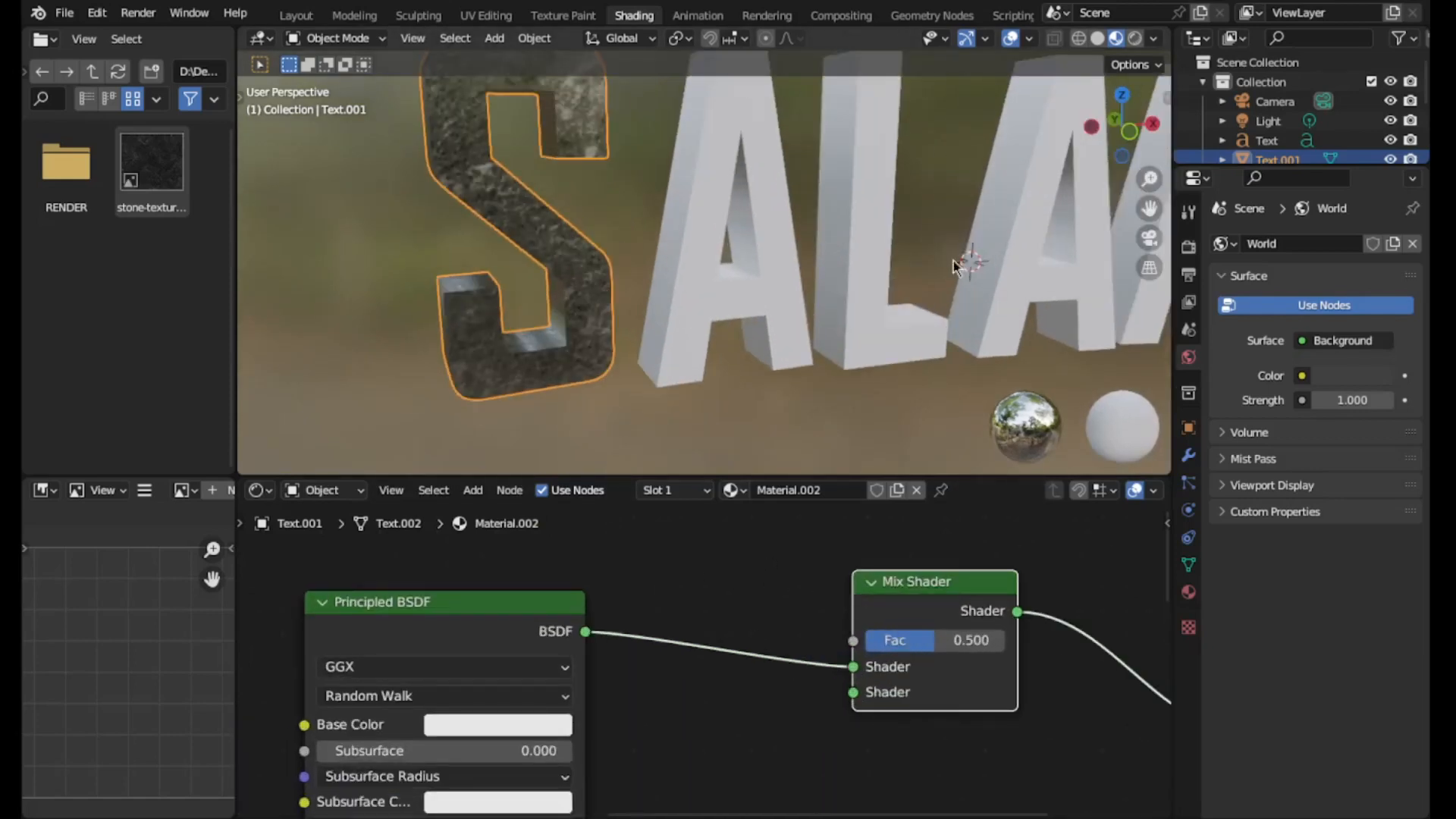
pyautogui.scroll(-6, 690, 599)
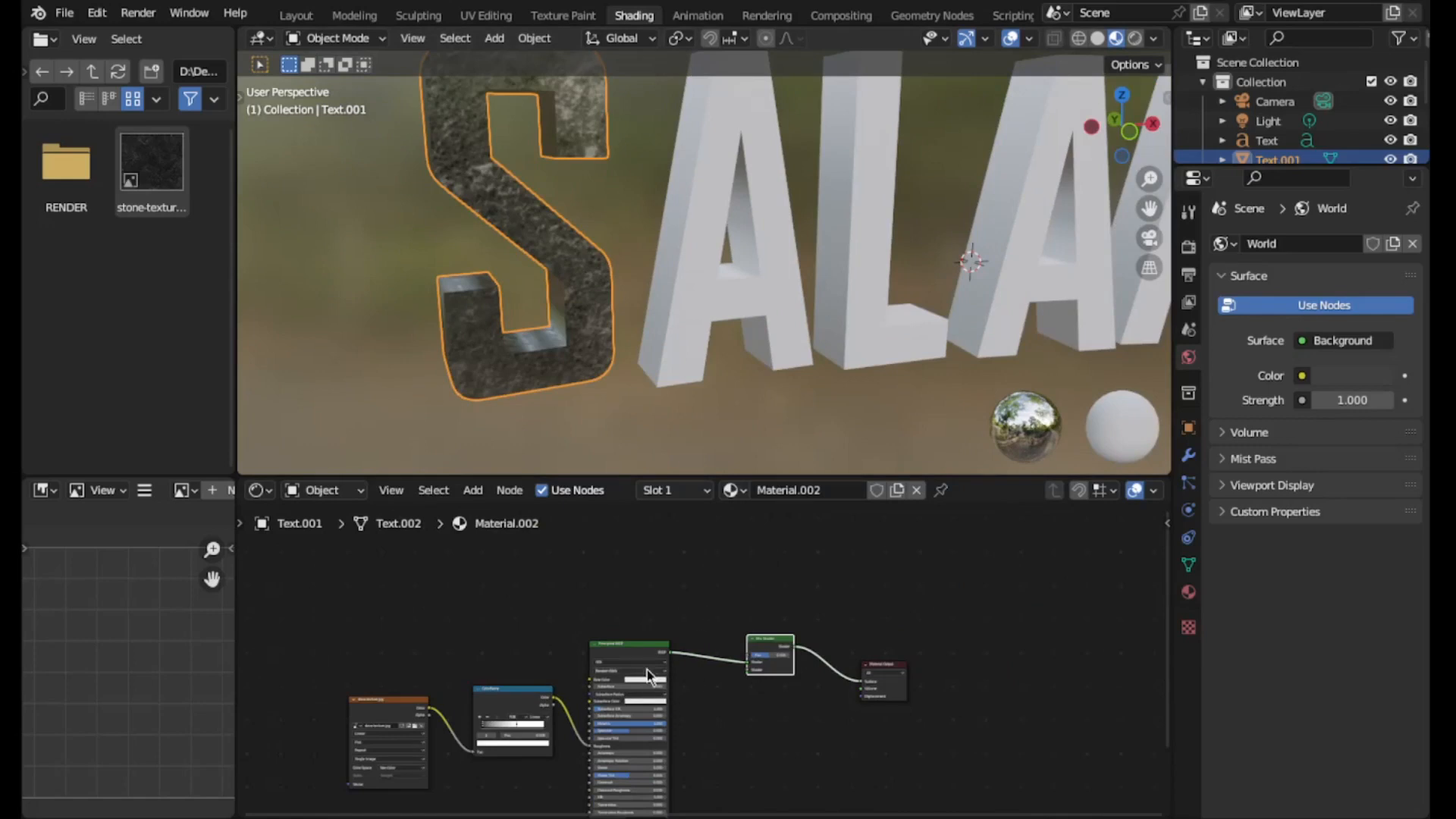
pyautogui.scroll(1, 679, 675)
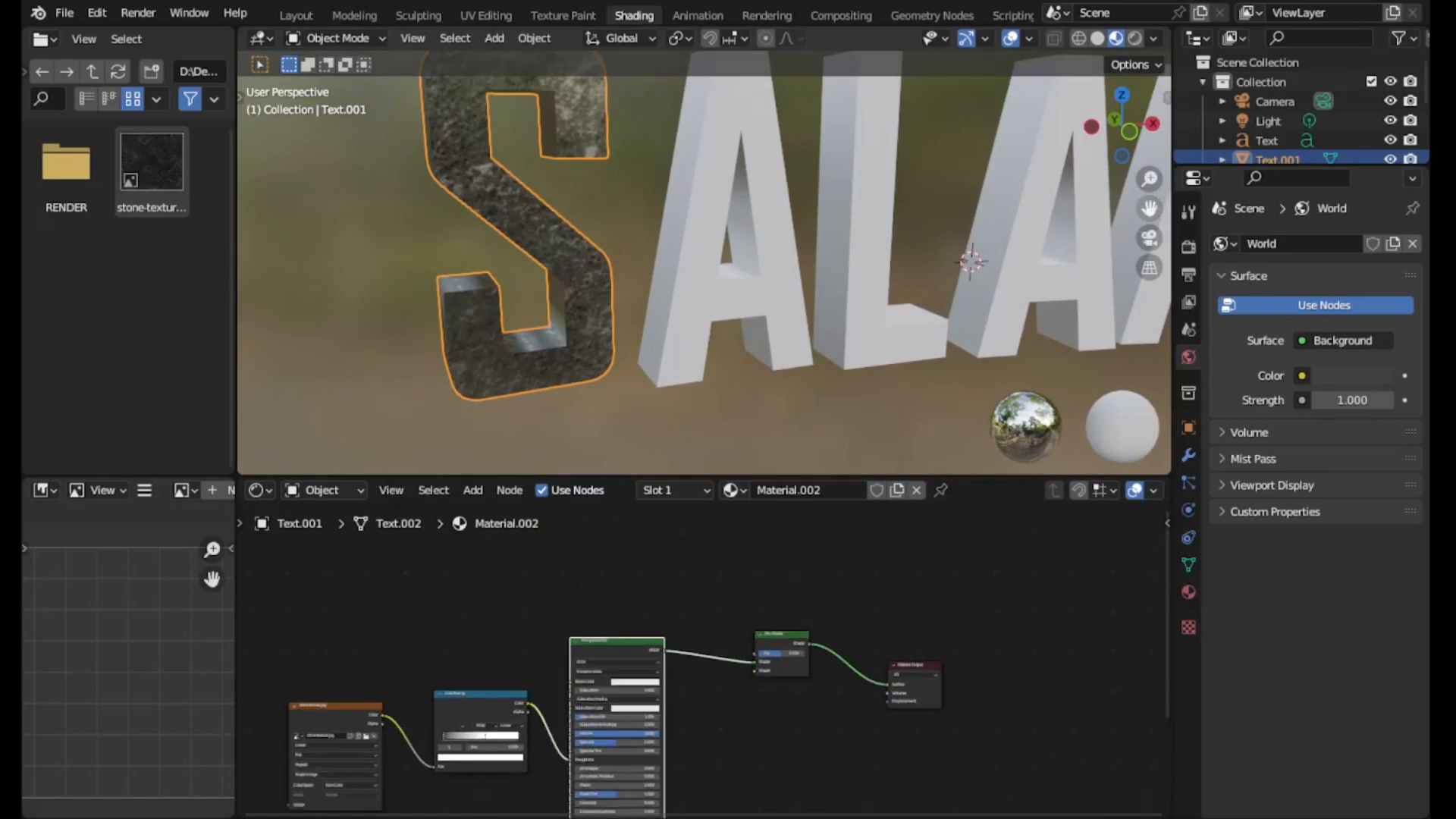
pyautogui.moveTo(834, 311); pyautogui.dragTo(905, 417, button='middle')
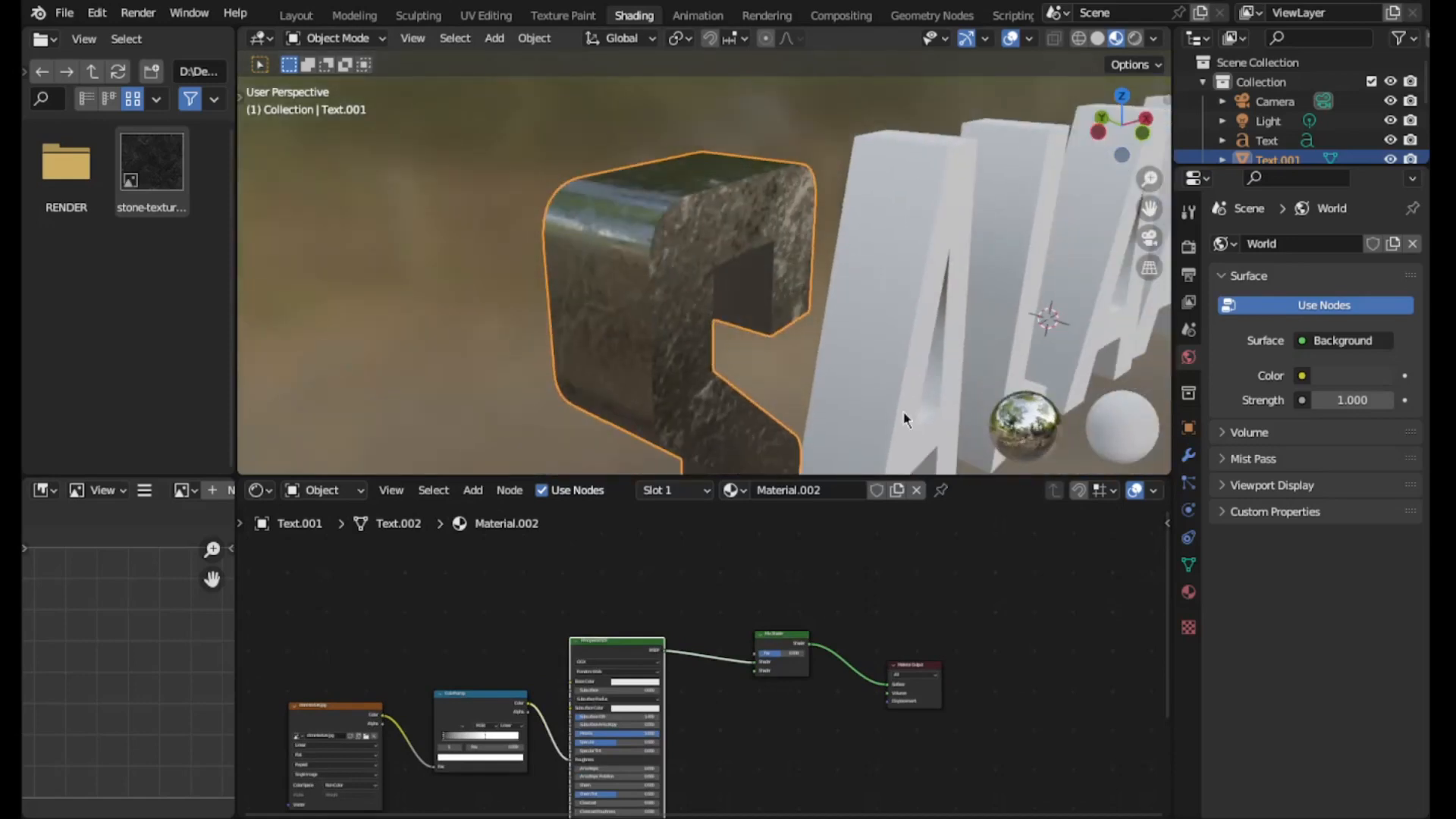
# - Duplicate the Principled BSDF below the original and connect its BSDF output to the Mix Shader's second Shader input
pyautogui.scroll(2, 808, 760)
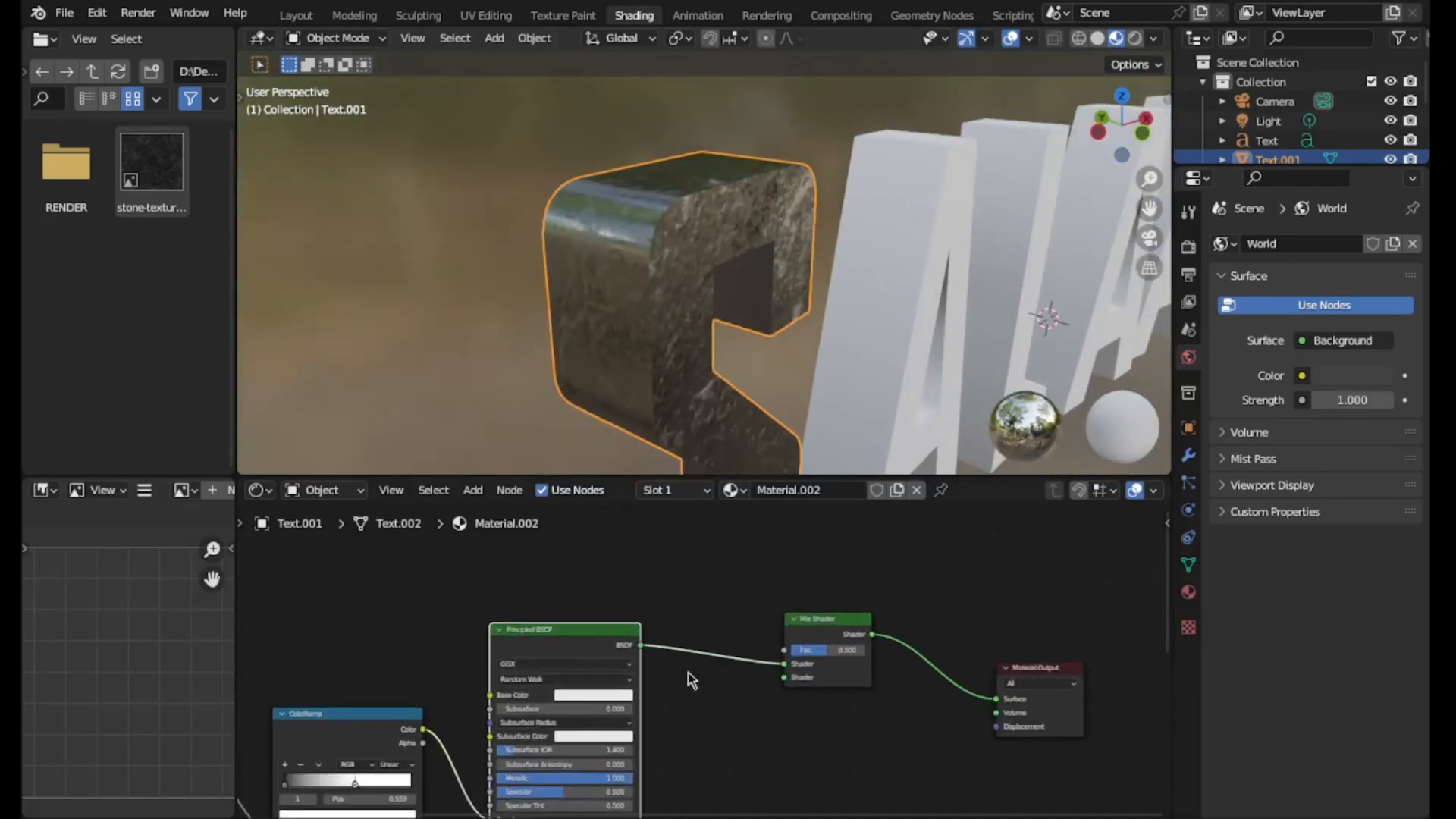
pyautogui.hotkey('shift', 'd')
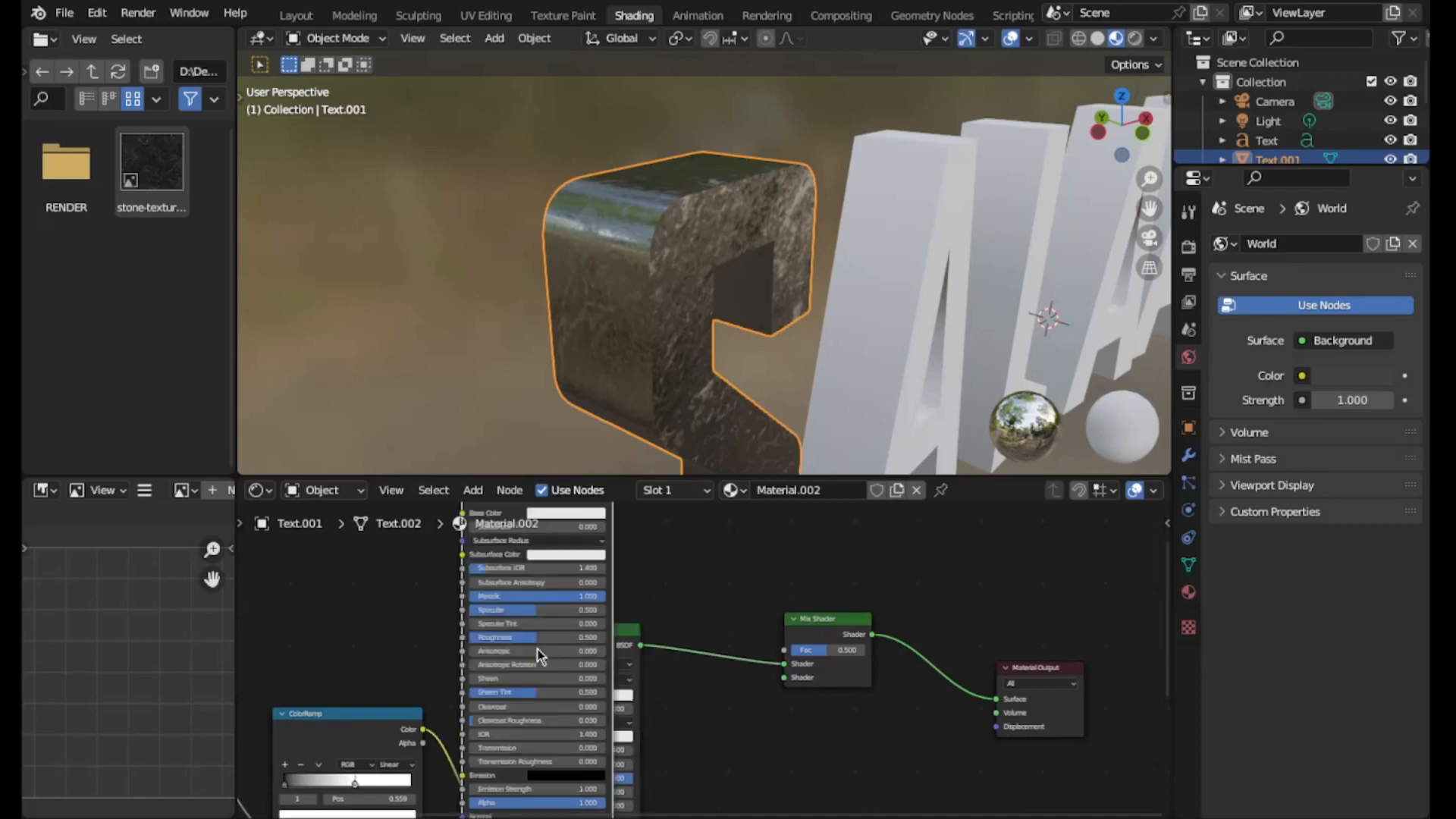
pyautogui.scroll(-4, 599, 665)
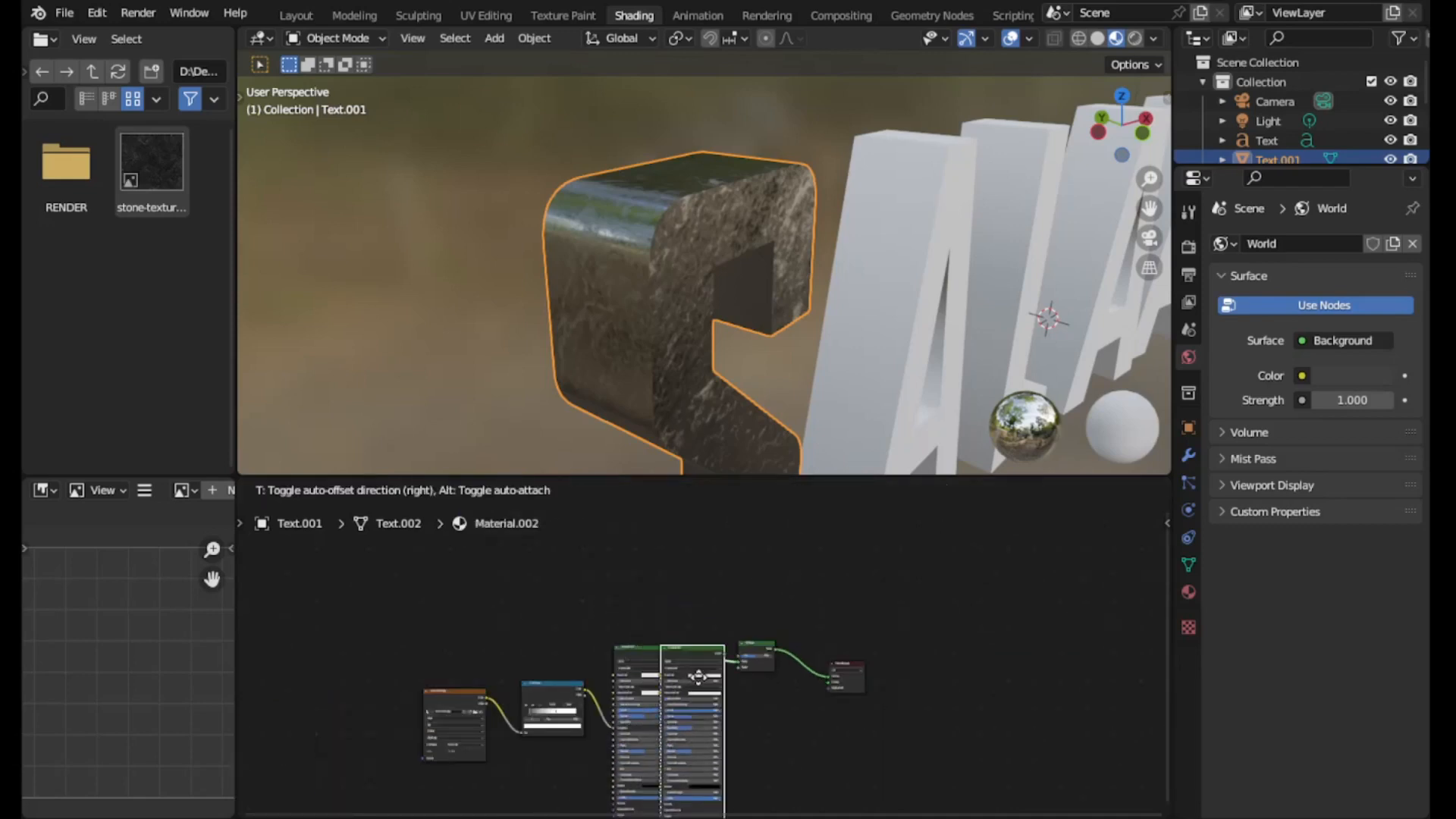
pyautogui.click(702, 717)
pyautogui.scroll(2, 924, 738)
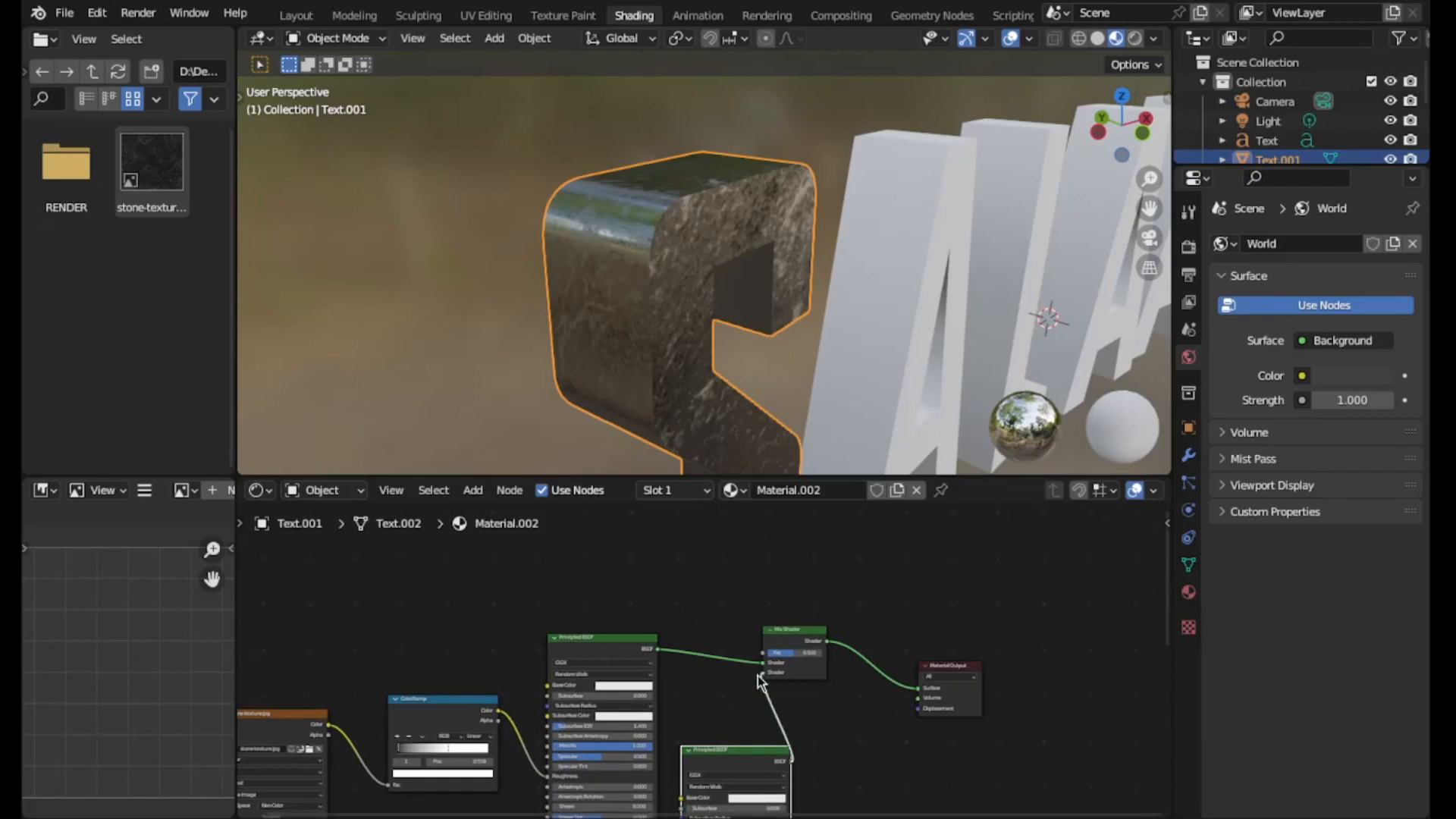
pyautogui.moveTo(759, 681); pyautogui.dragTo(759, 681)
# - Rearrange the nodes: shift the stone texture, ColorRamp and first Principled BSDF up, and place the duplicated BSDF beside them
pyautogui.moveTo(280, 621); pyautogui.dragTo(580, 812)
pyautogui.click(301, 616)
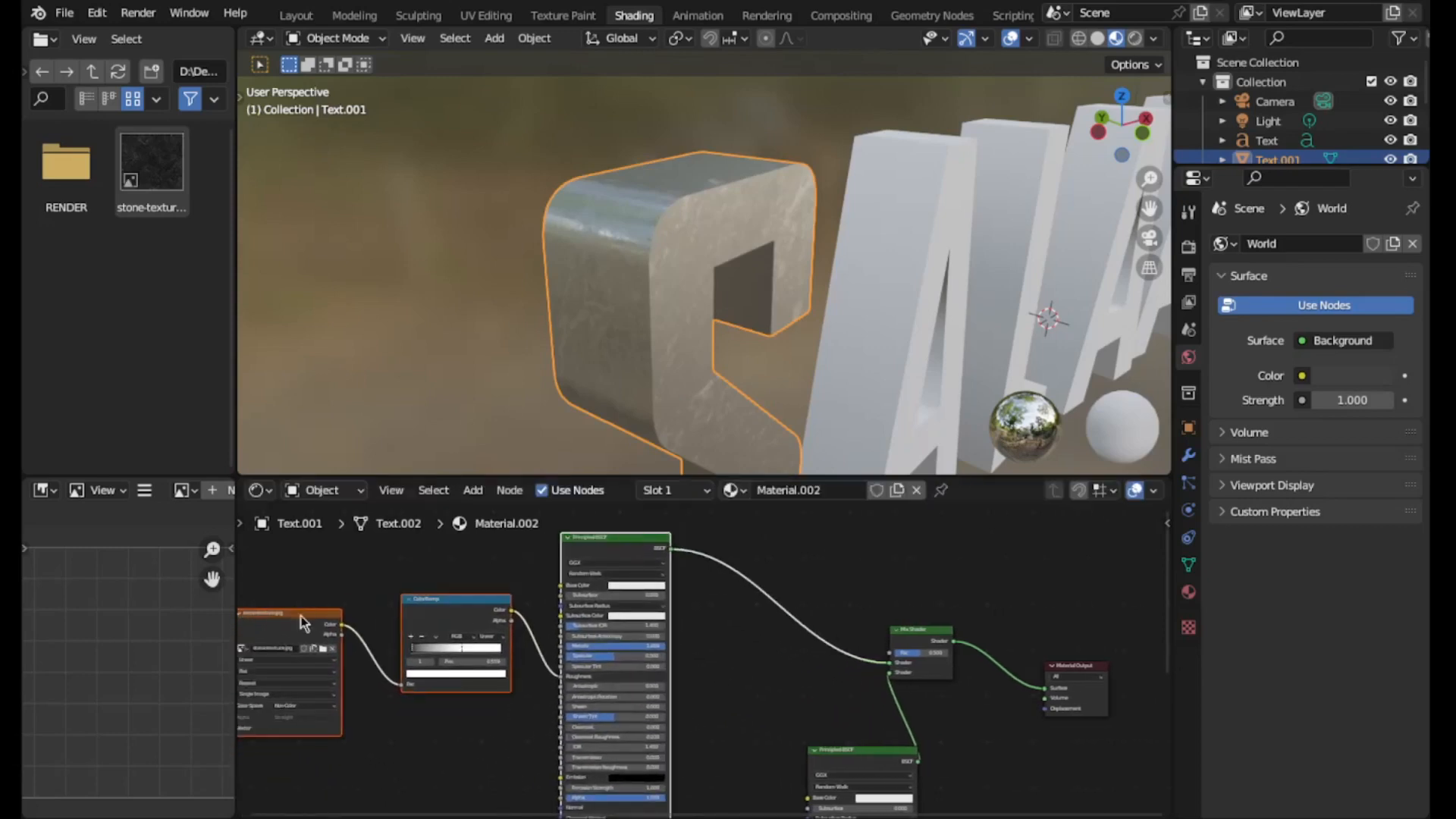
pyautogui.moveTo(835, 759); pyautogui.dragTo(739, 699)
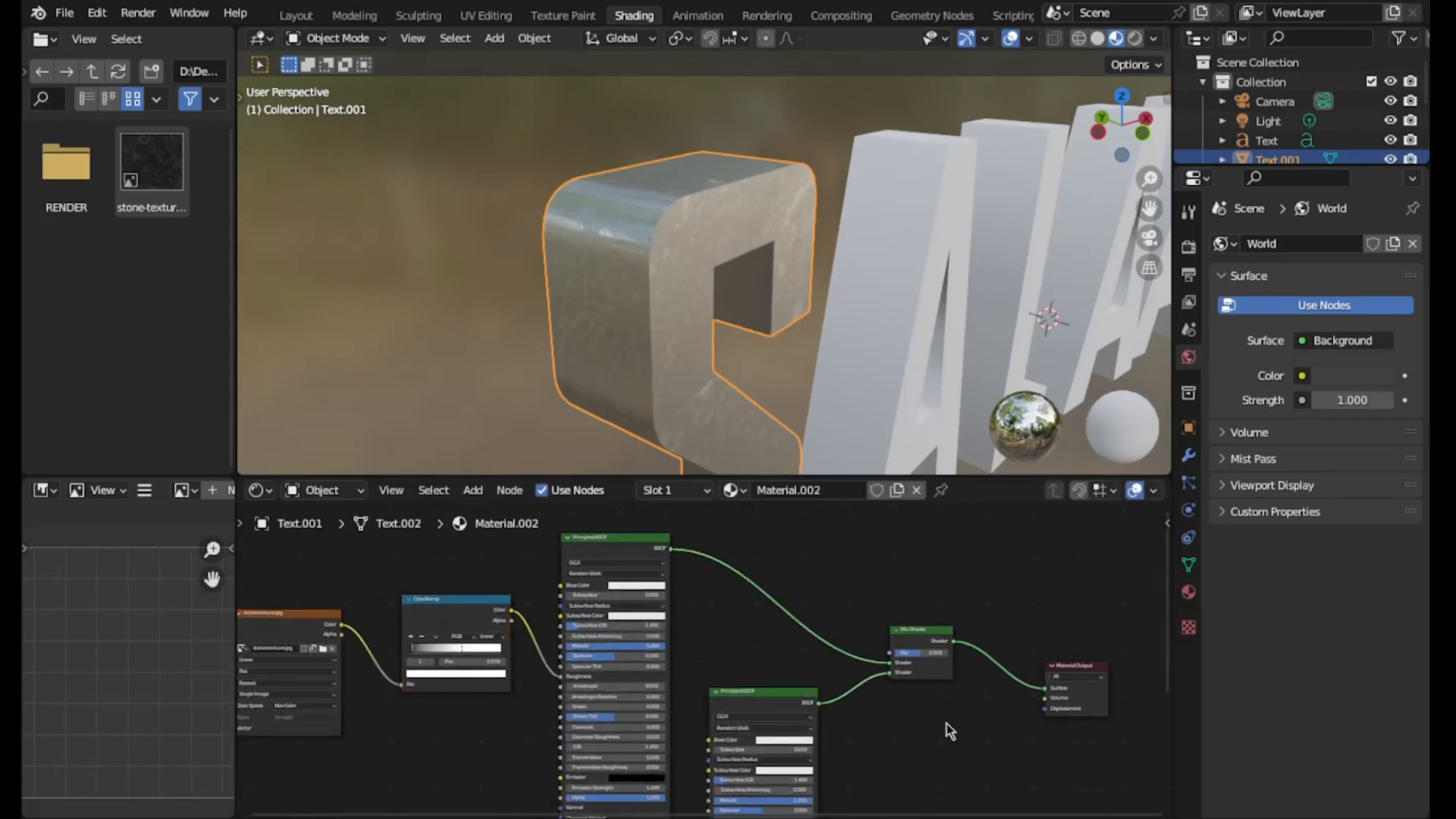
pyautogui.scroll(1, 1058, 699)
pyautogui.scroll(-1, 1059, 699)
# - Add the stone texture image as a second Image Texture node and connect its Color to the Mix Shader's Fac
pyautogui.moveTo(1159, 621); pyautogui.dragTo(1156, 522)
pyautogui.moveTo(158, 175); pyautogui.dragTo(516, 564)
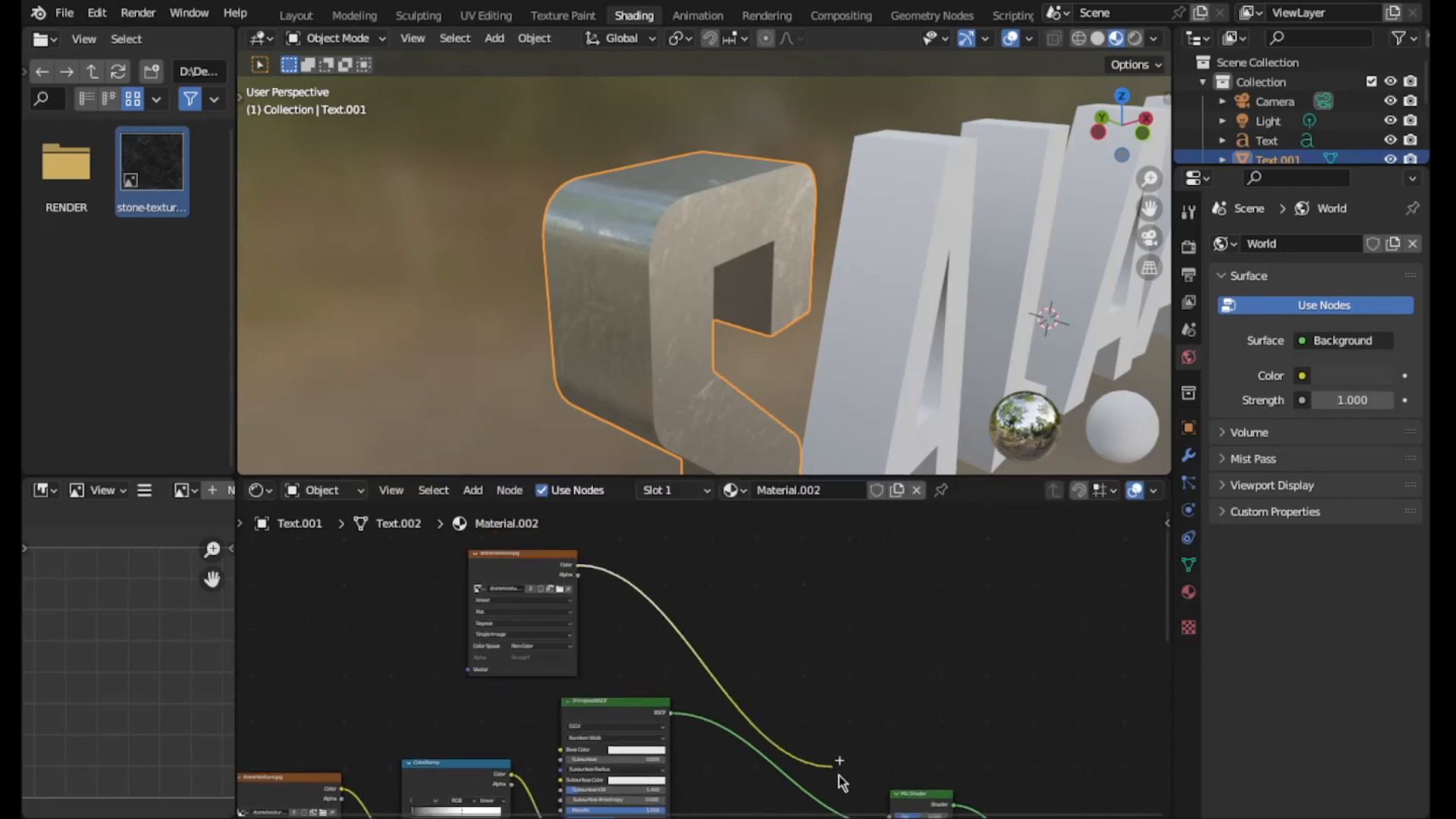
pyautogui.moveTo(839, 775); pyautogui.dragTo(889, 720)
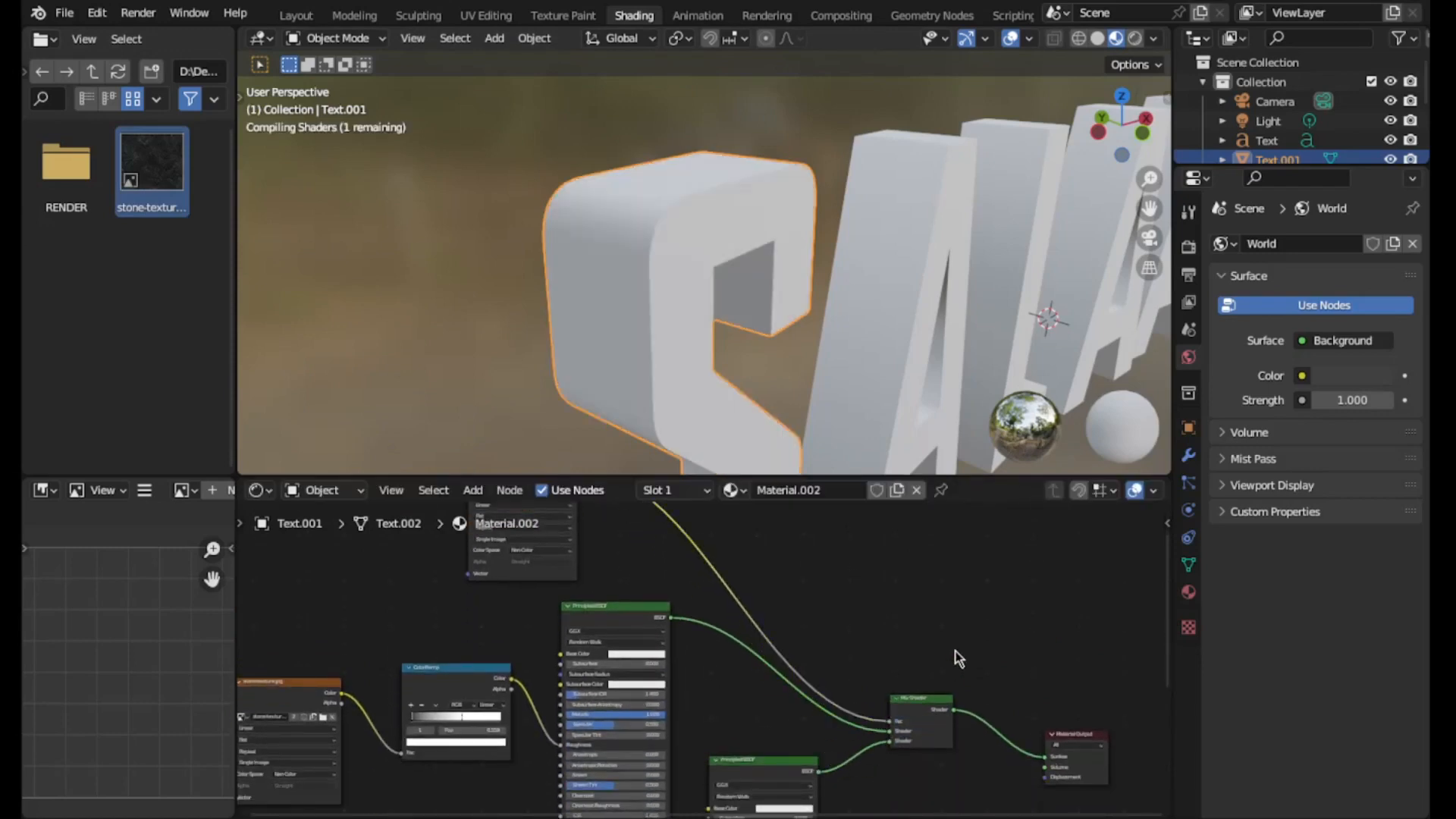
pyautogui.scroll(2, 796, 319)
pyautogui.moveTo(792, 315); pyautogui.dragTo(751, 273, button='middle')
# - Move the Mix Shader up, duplicate the ColorRamp and insert the copy between the second stone texture and the Fac input
pyautogui.moveTo(913, 728); pyautogui.dragTo(950, 634)
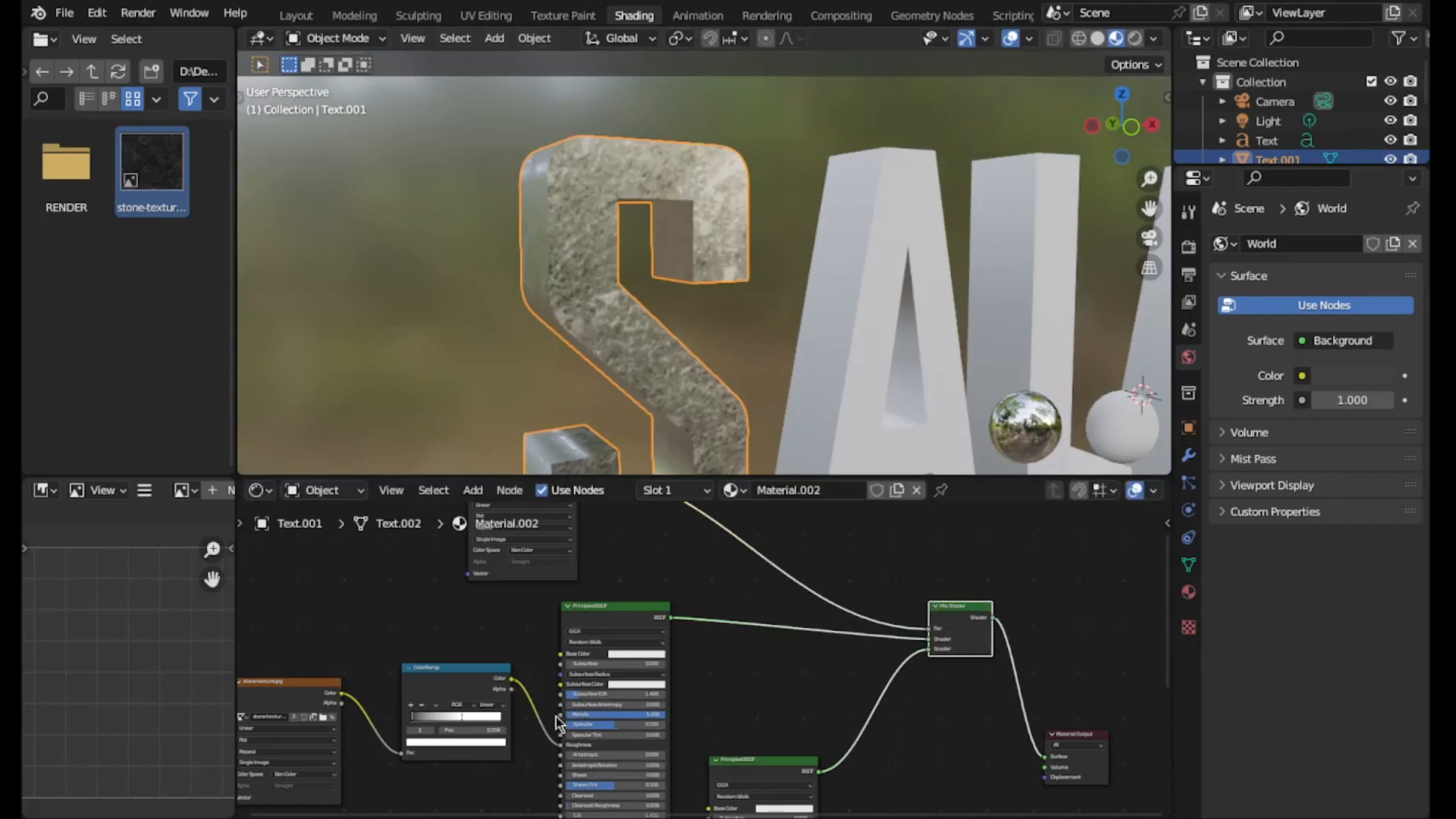
pyautogui.click(497, 679)
pyautogui.hotkey('shift', 'd')
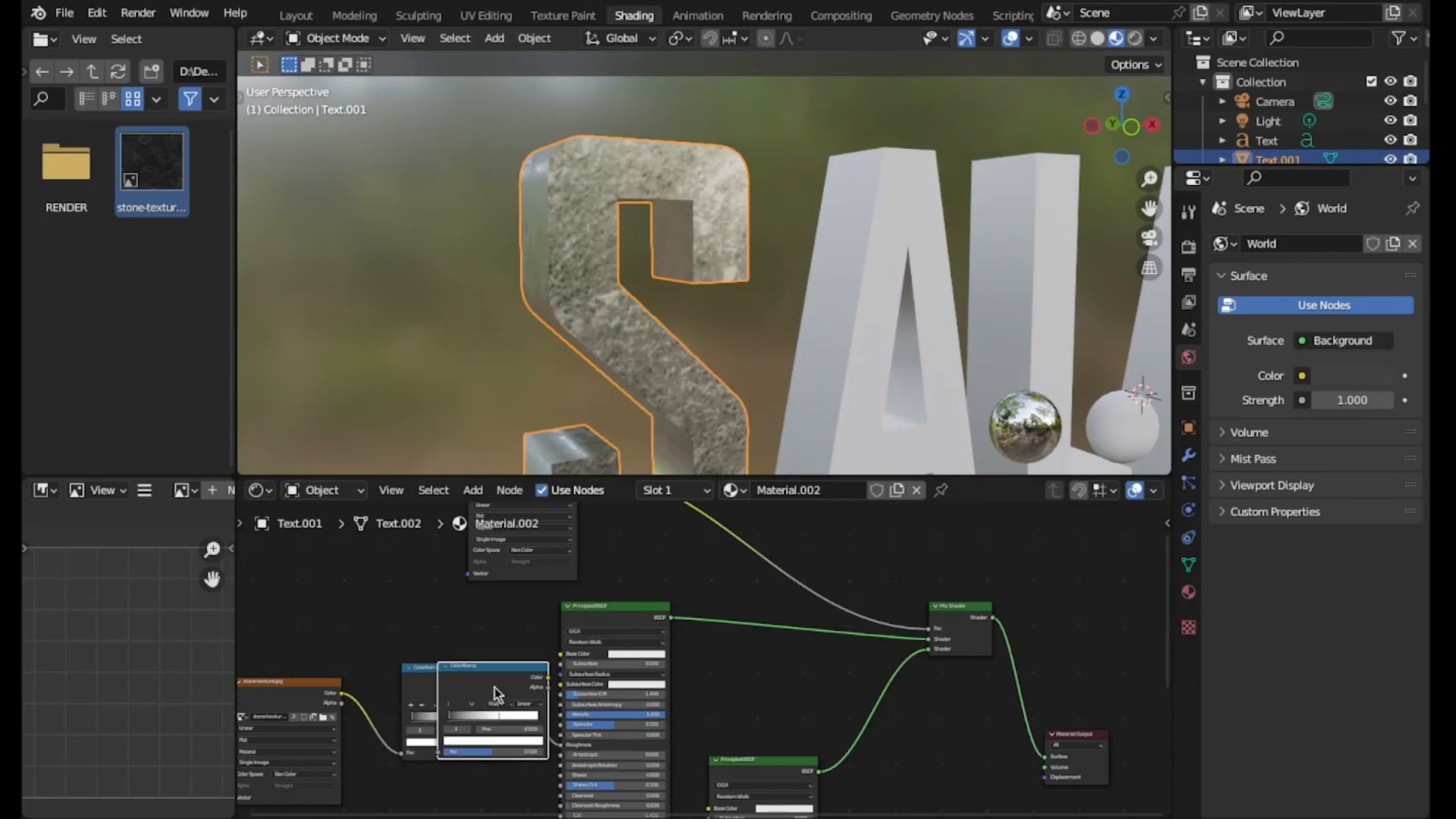
pyautogui.click(747, 613)
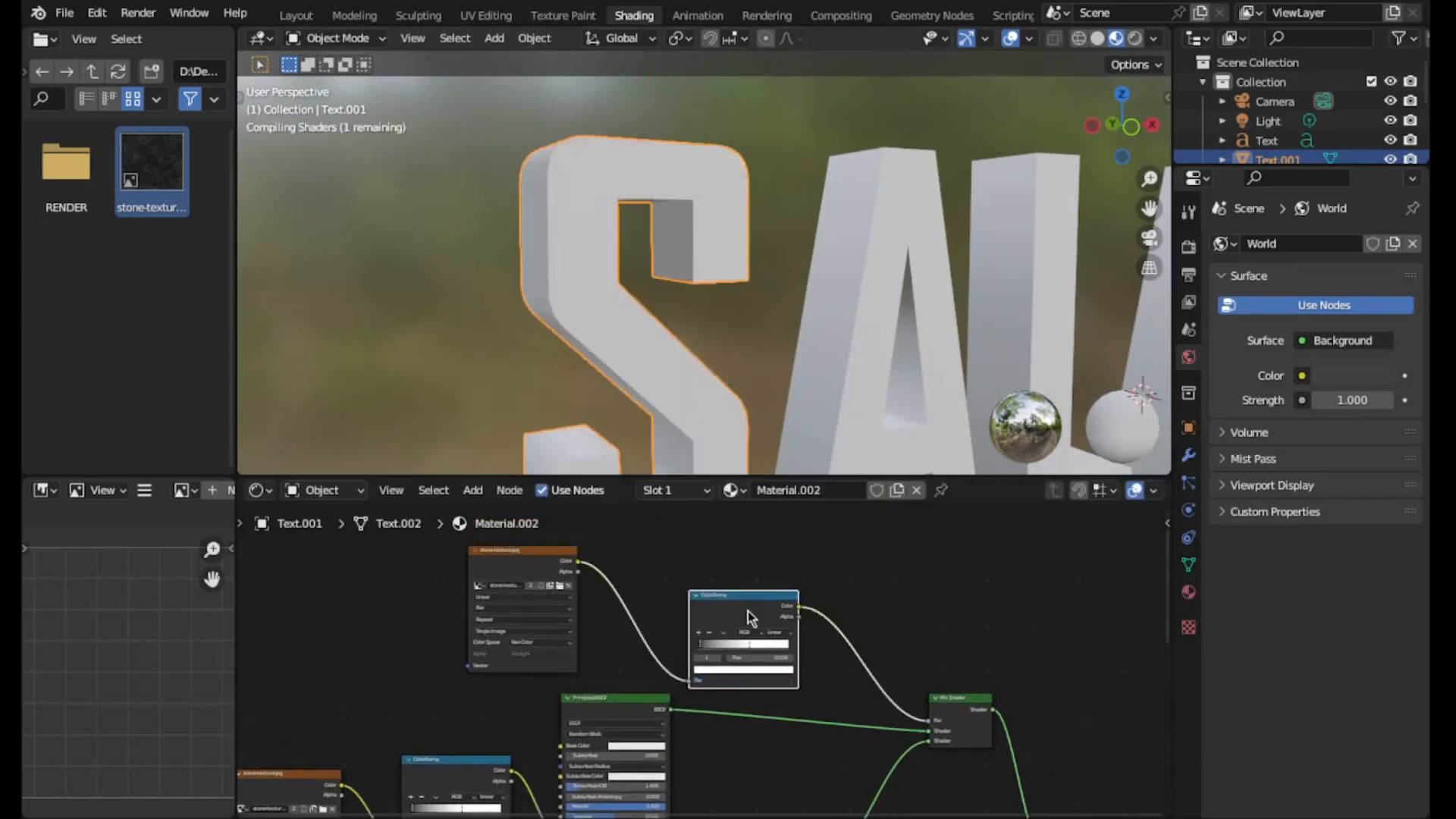
# - Set the white stop of the duplicated ColorRamp to position 0.898 and save the file
pyautogui.scroll(5, 806, 664)
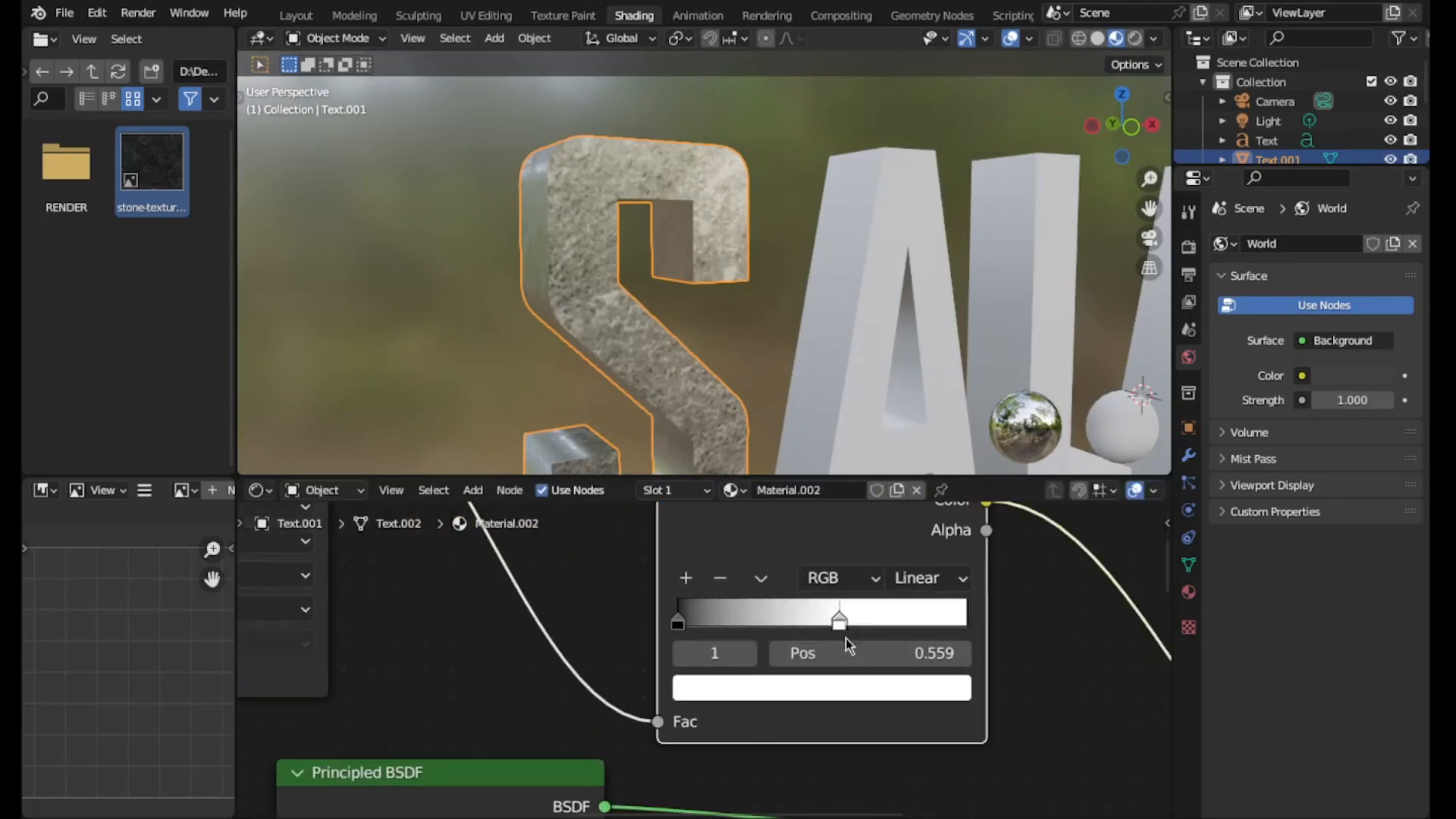
pyautogui.click(892, 651)
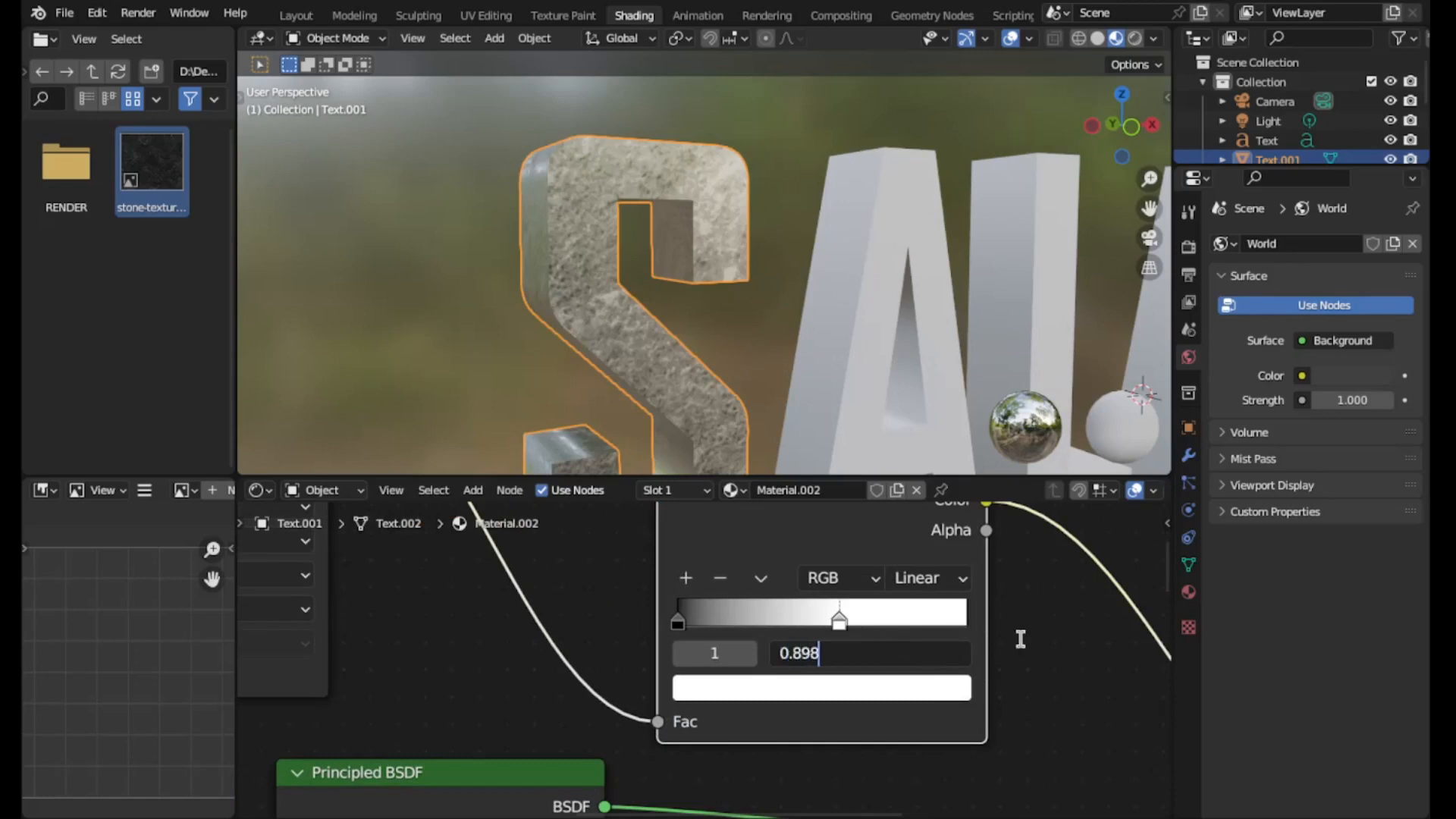
pyautogui.write('0.898')
pyautogui.press('Return')
pyautogui.scroll(-3, 1026, 636)
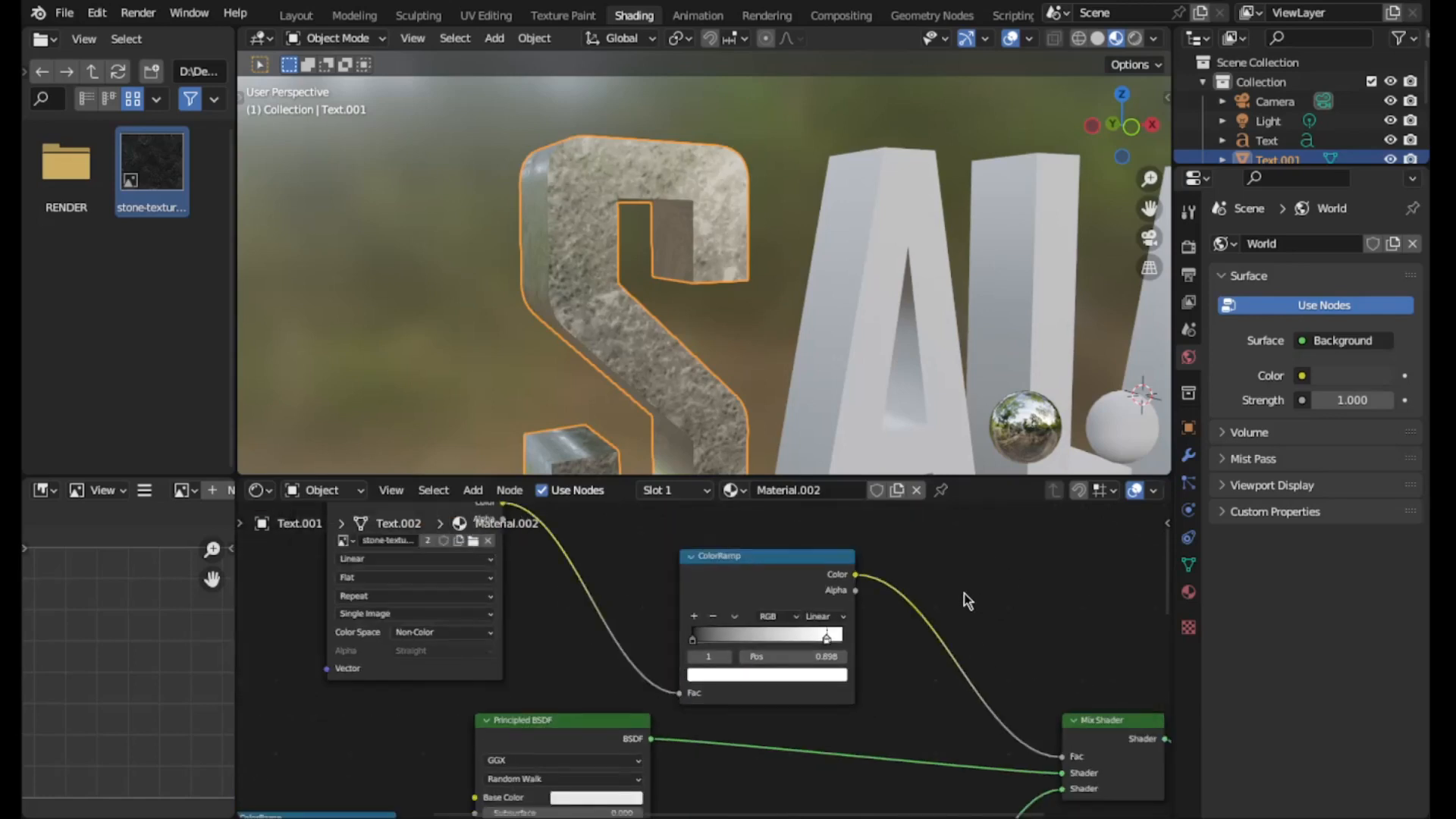
pyautogui.hotkey('ctrl', 's')
# - Inspect the mixed material up close on the S's side and front faces
pyautogui.scroll(-3, 870, 367)
pyautogui.moveTo(769, 318); pyautogui.dragTo(828, 316, button='middle')
pyautogui.scroll(5, 752, 349)
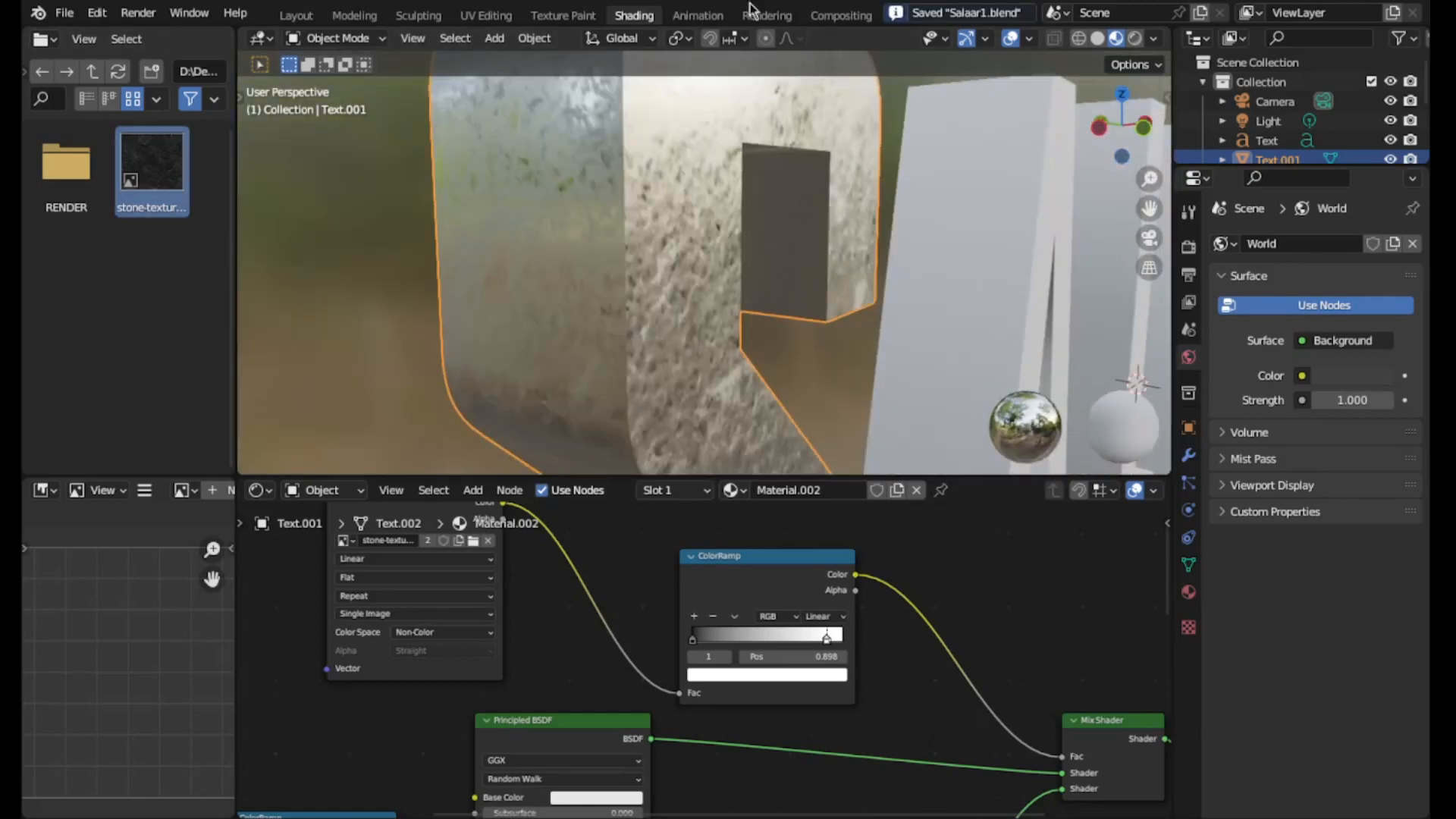
# - Examine the textured S from several angles in the Shading workspace and in the Layout workspace with rendered viewport shading
pyautogui.scroll(-3, 622, 226)
pyautogui.moveTo(653, 224); pyautogui.dragTo(611, 226, button='middle')
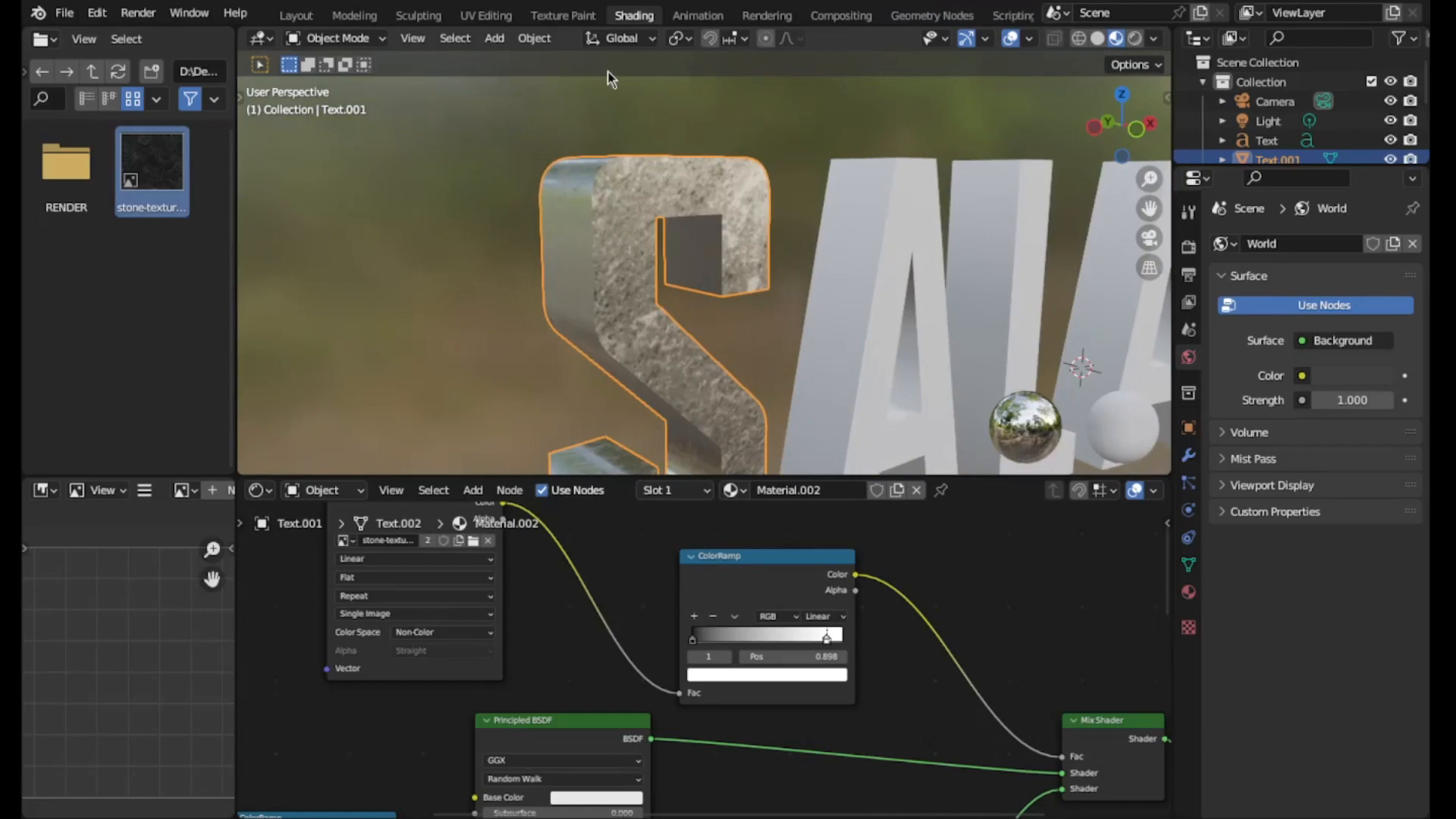
pyautogui.click(303, 16)
pyautogui.scroll(-6, 792, 319)
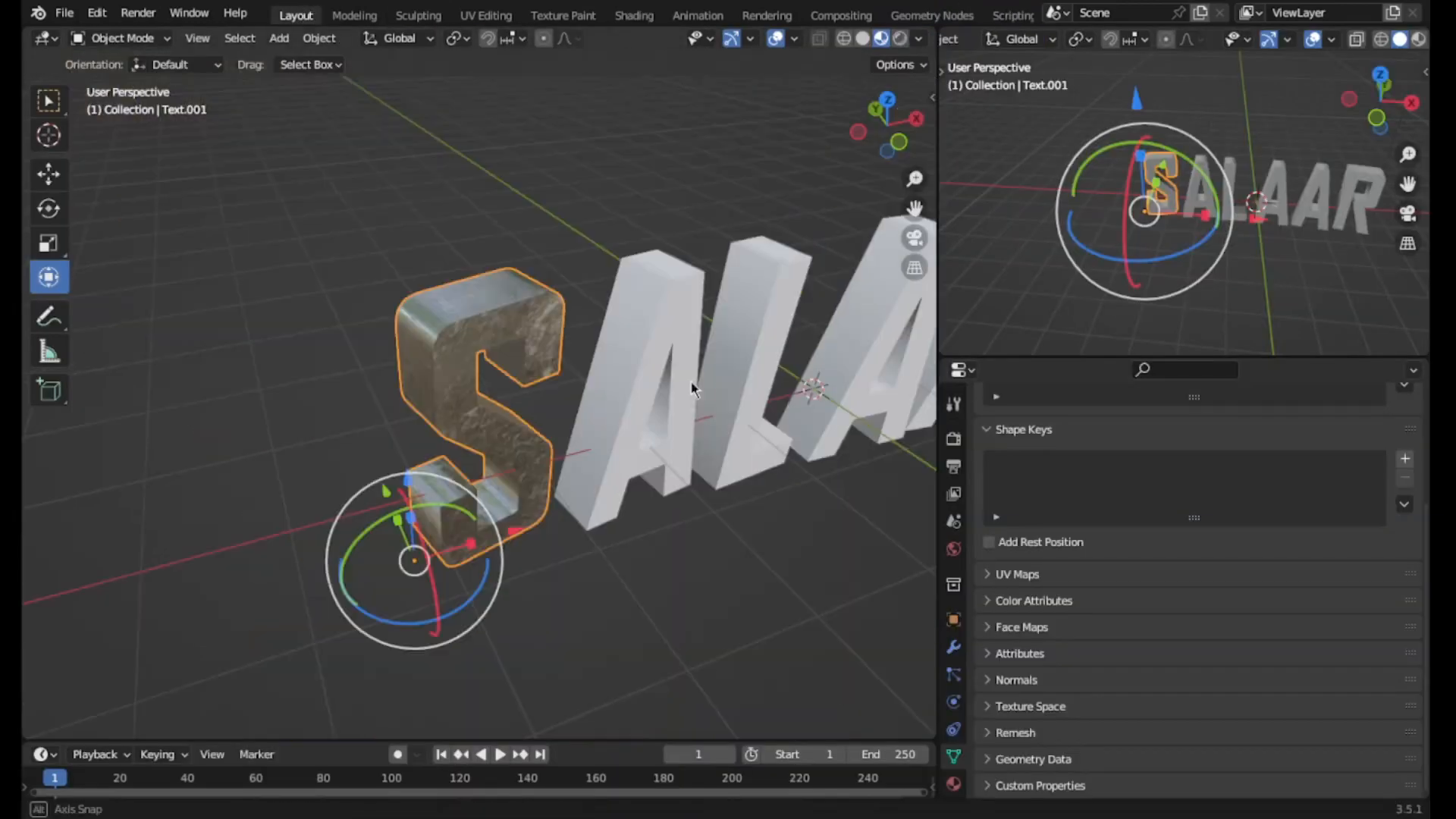
pyautogui.moveTo(692, 385); pyautogui.dragTo(808, 157, button='middle')
pyautogui.click(899, 39)
pyautogui.scroll(8, 773, 225)
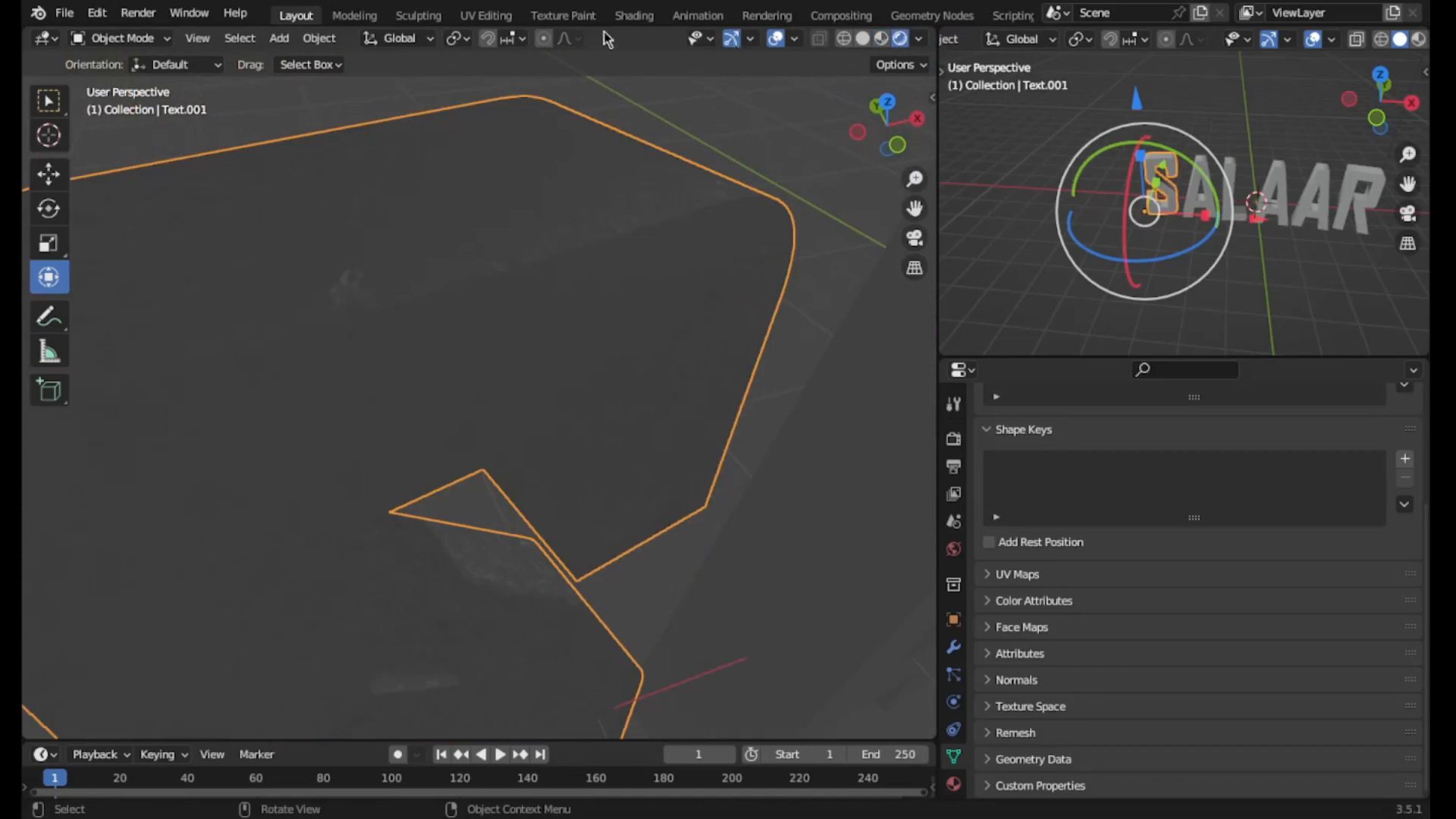
pyautogui.scroll(-5, 542, 246)
pyautogui.moveTo(531, 244); pyautogui.dragTo(623, 188, button='middle')
pyautogui.moveTo(690, 315); pyautogui.dragTo(567, 332, button='middle')
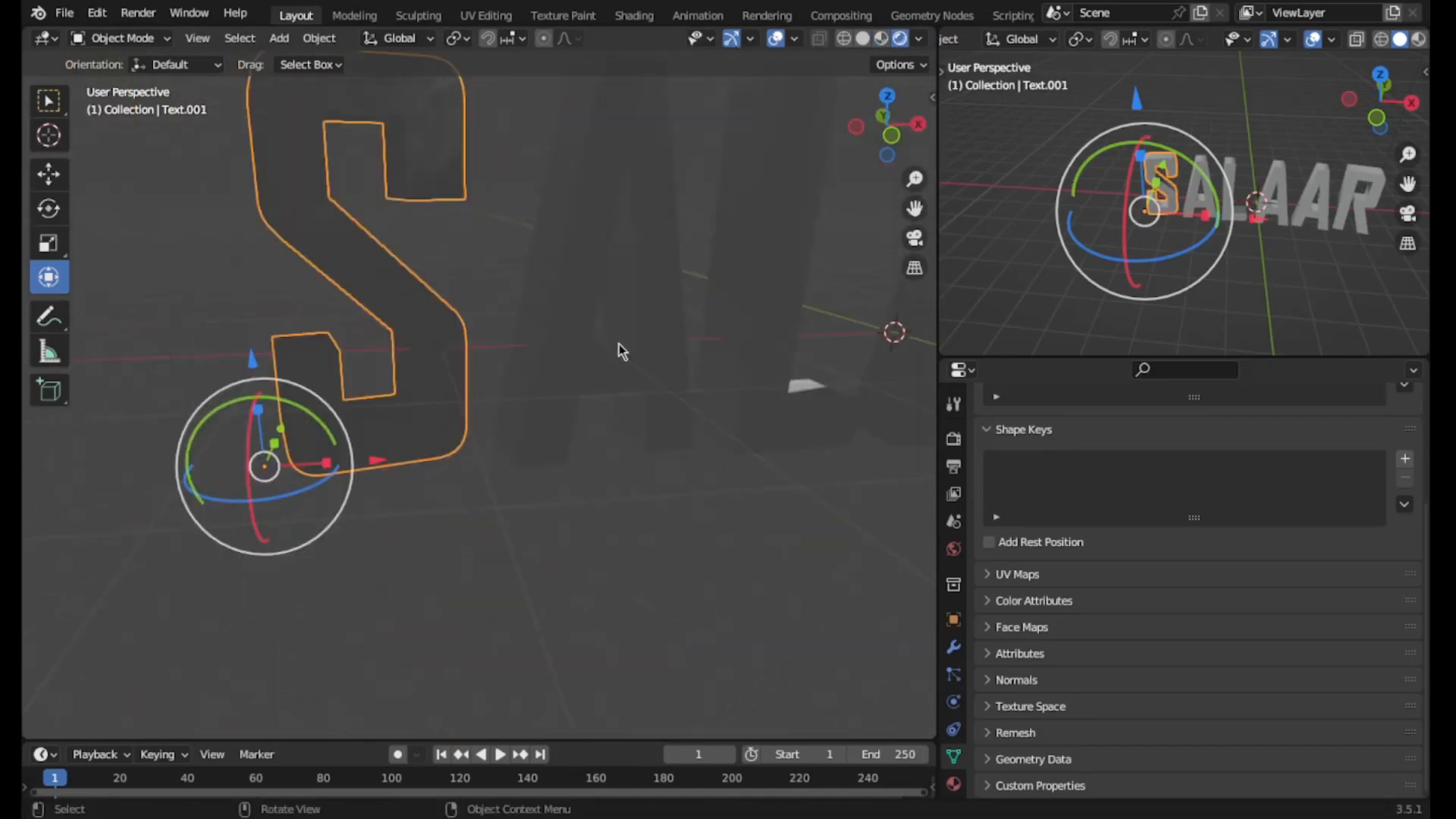
# - Open the S in the UV Editing workspace and select its entire mesh so the UV layout shows over the stone texture
pyautogui.click(485, 15)
pyautogui.scroll(-5, 790, 367)
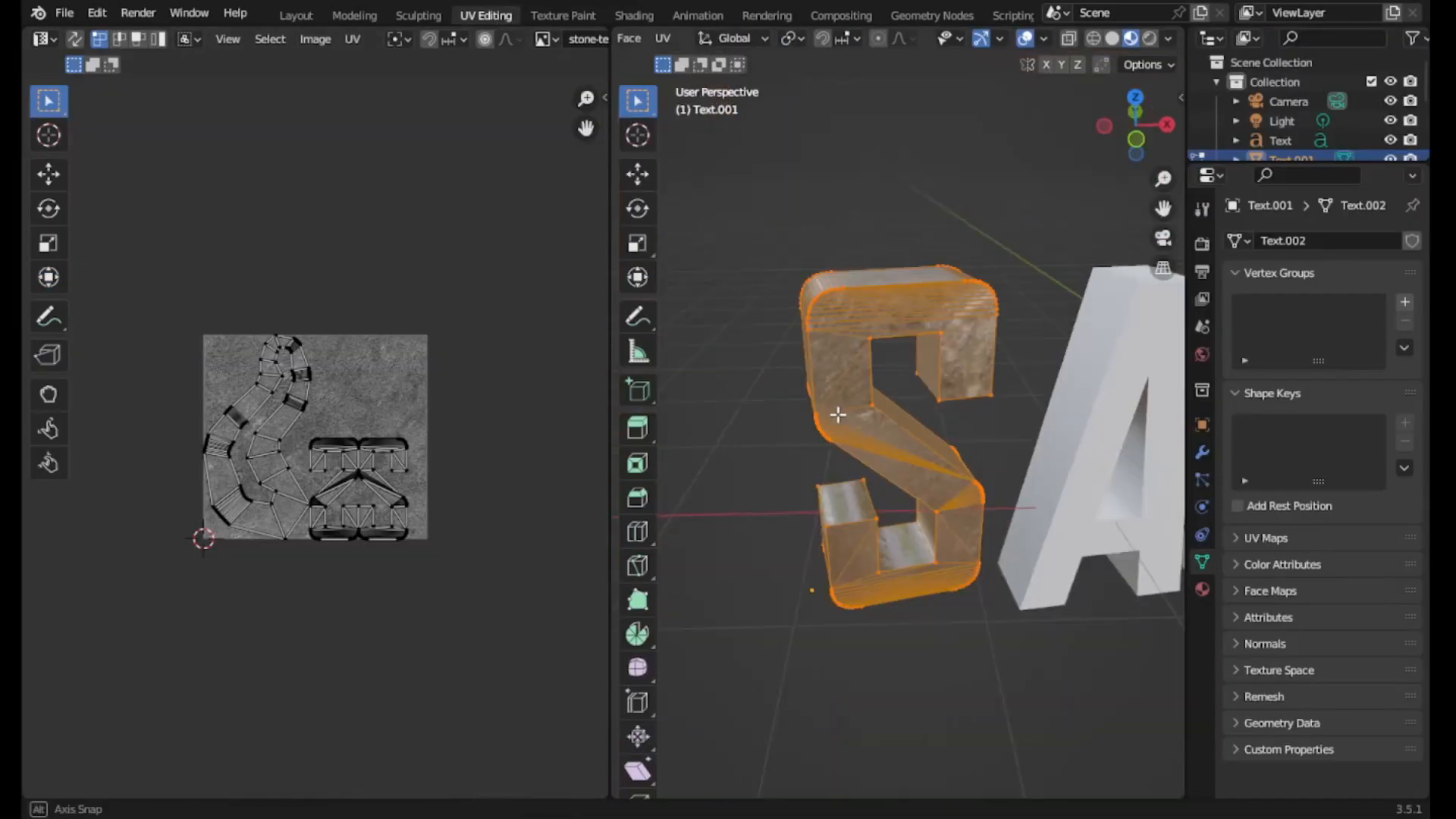
pyautogui.moveTo(1017, 531); pyautogui.dragTo(961, 521, button='middle')
pyautogui.click(1024, 382)
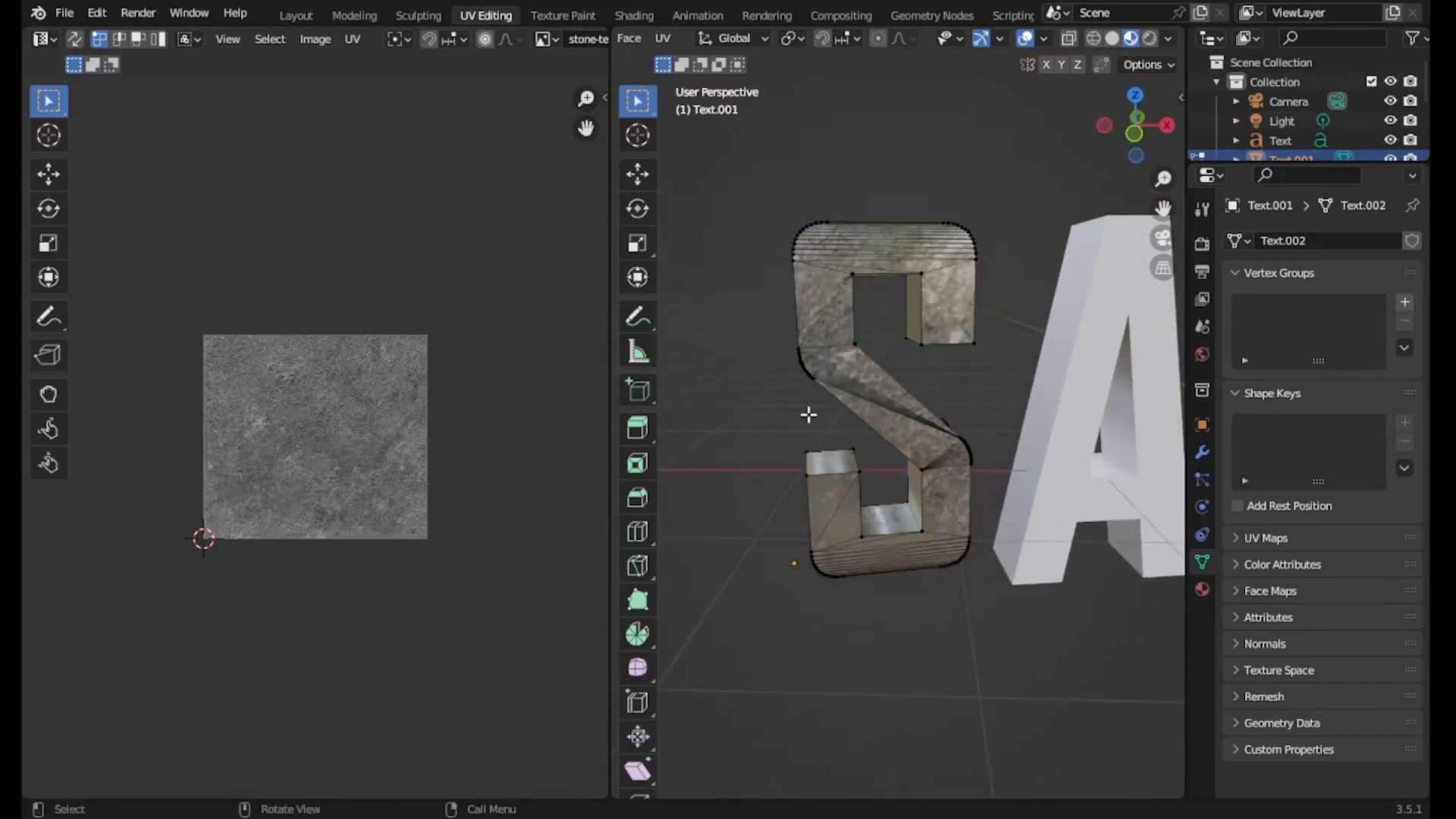
pyautogui.press('a')
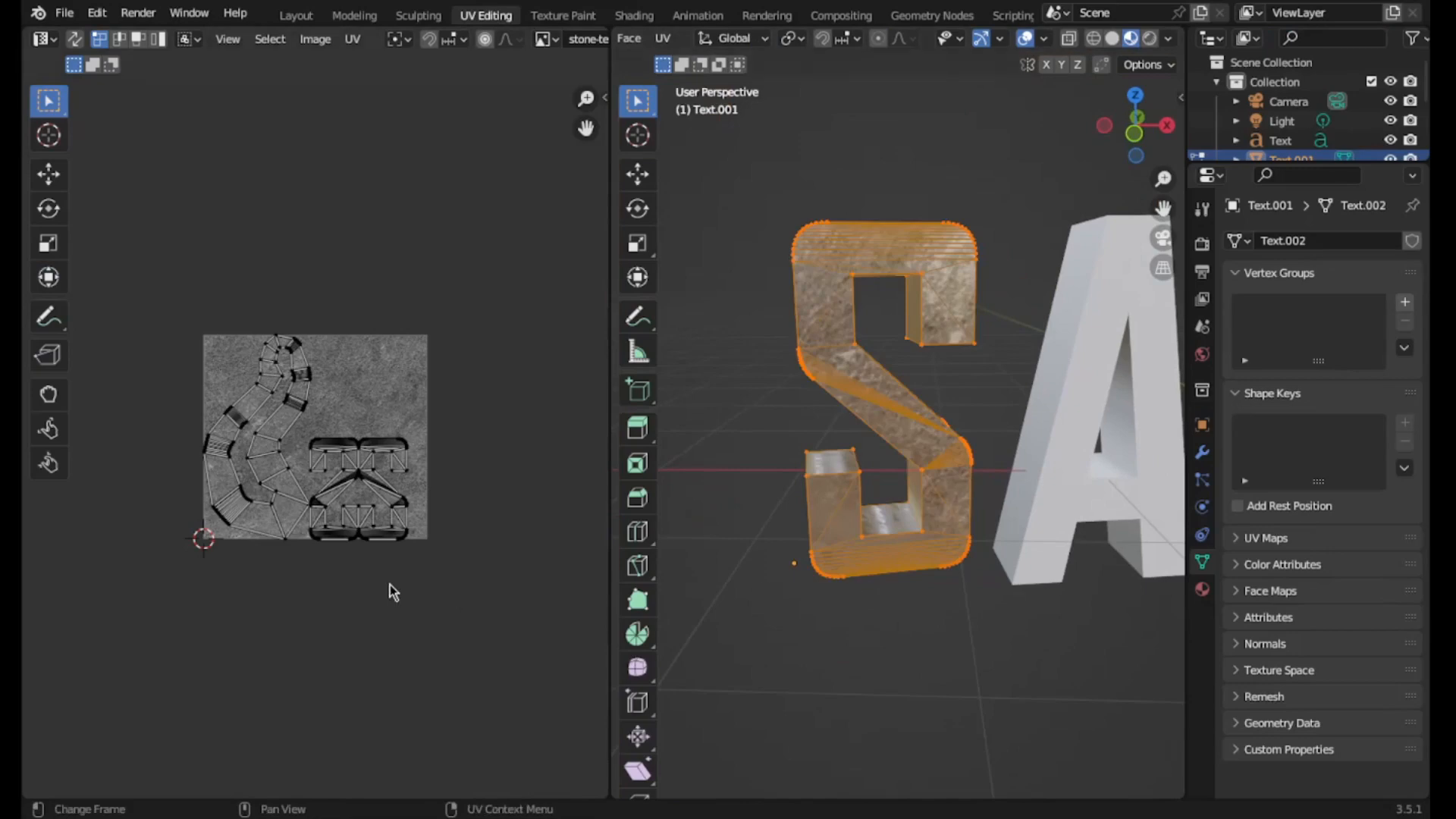
# - Switch the UV editor to face selection and select the complete right-hand S-shaped face island
pyautogui.scroll(5, 390, 585)
pyautogui.moveTo(580, 124); pyautogui.dragTo(304, 1)
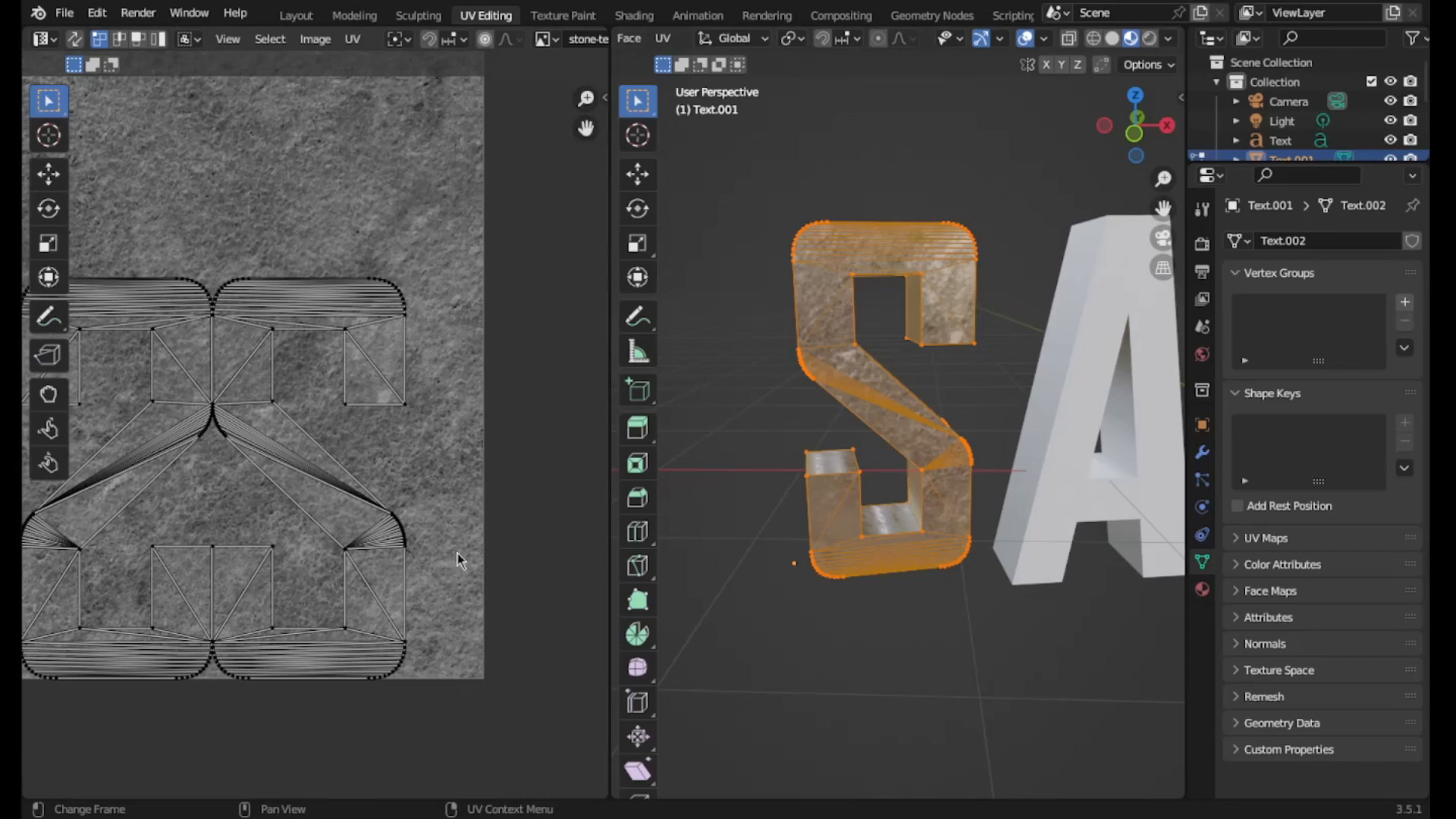
pyautogui.moveTo(516, 720); pyautogui.dragTo(220, 257)
pyautogui.press('3')
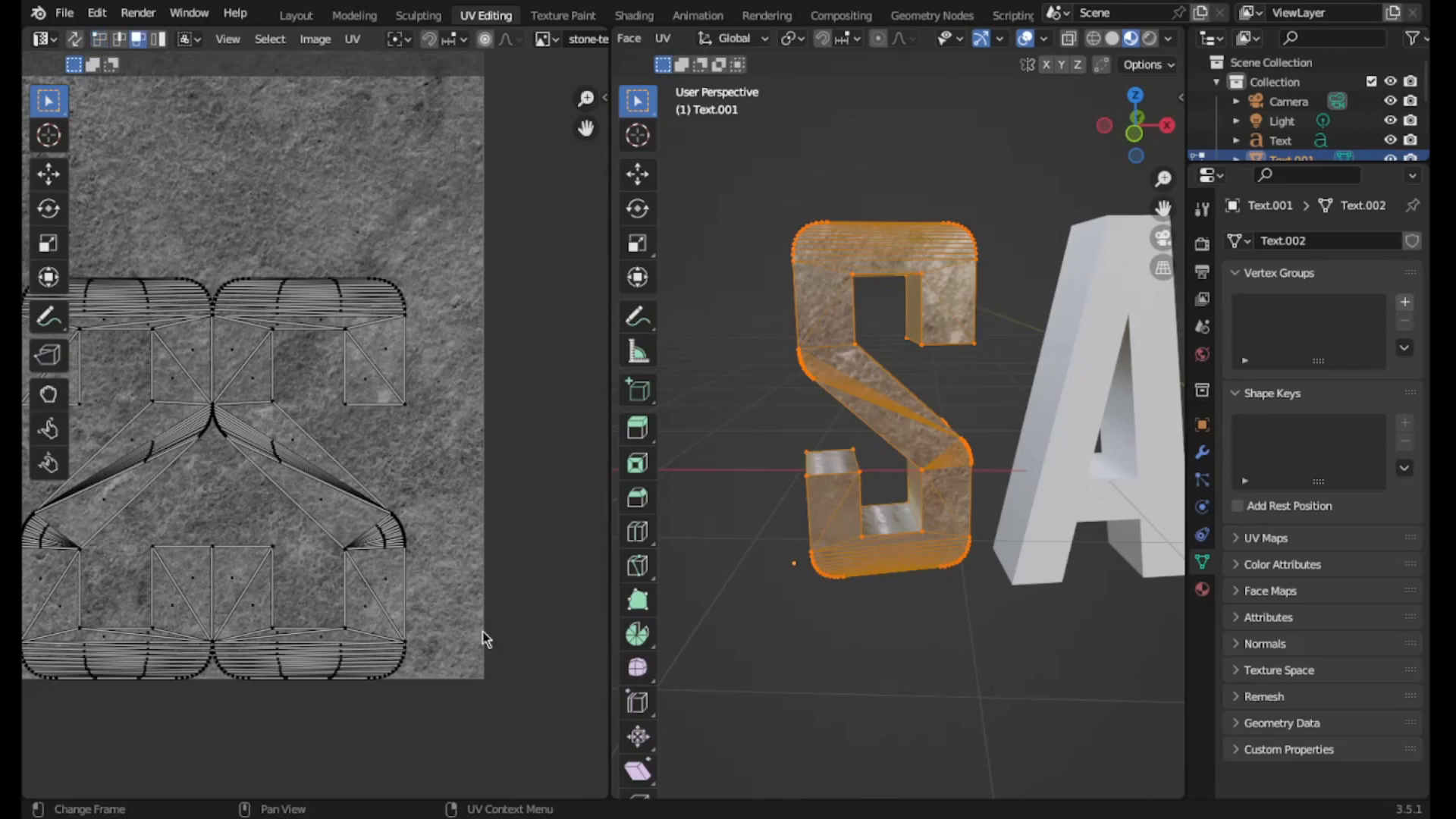
pyautogui.moveTo(521, 740); pyautogui.dragTo(226, 239)
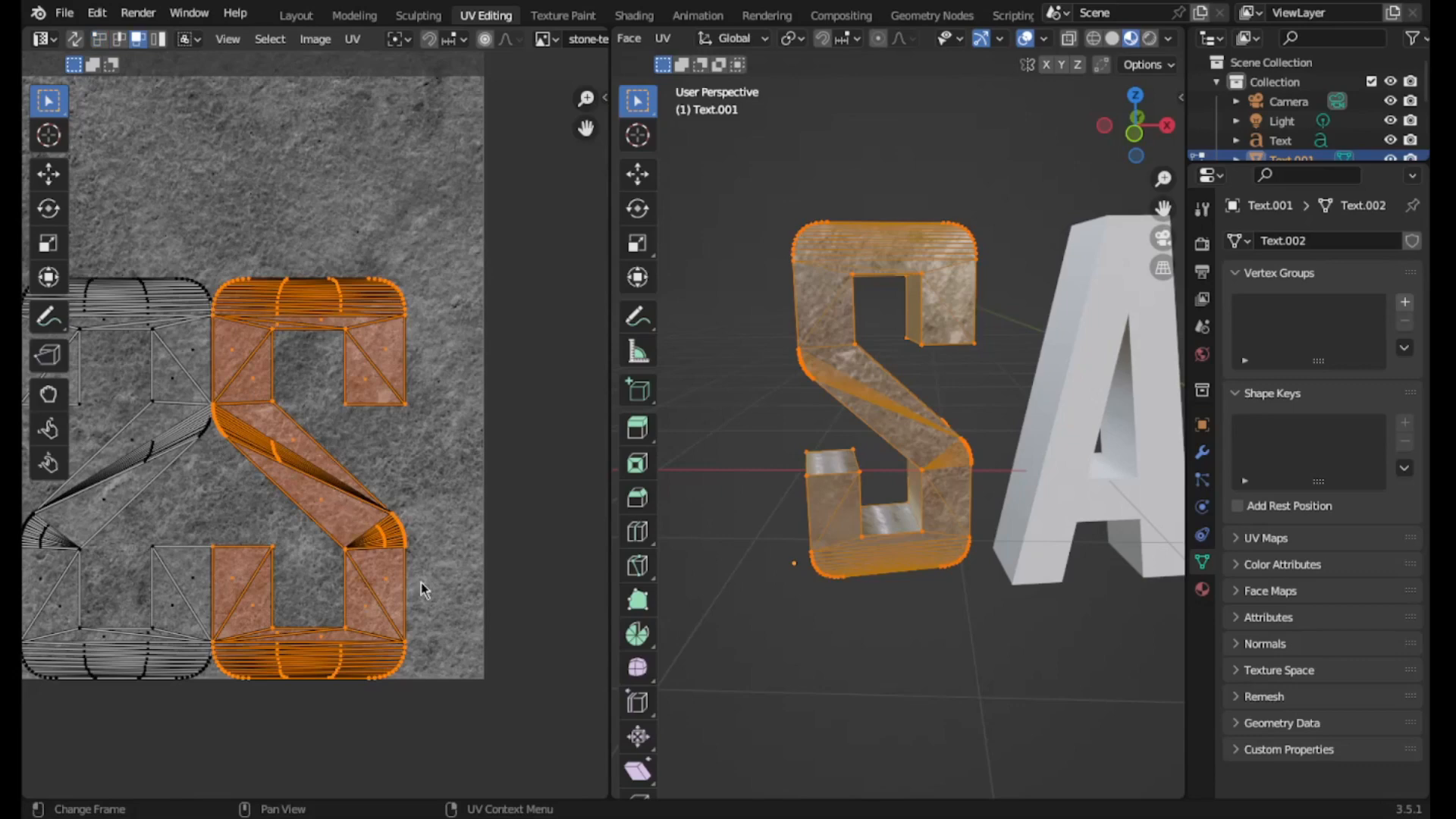
# - Enlarge the selected S-shaped UV island and move it over the left half of the stone texture
pyautogui.scroll(3, 428, 593)
pyautogui.scroll(-7, 425, 599)
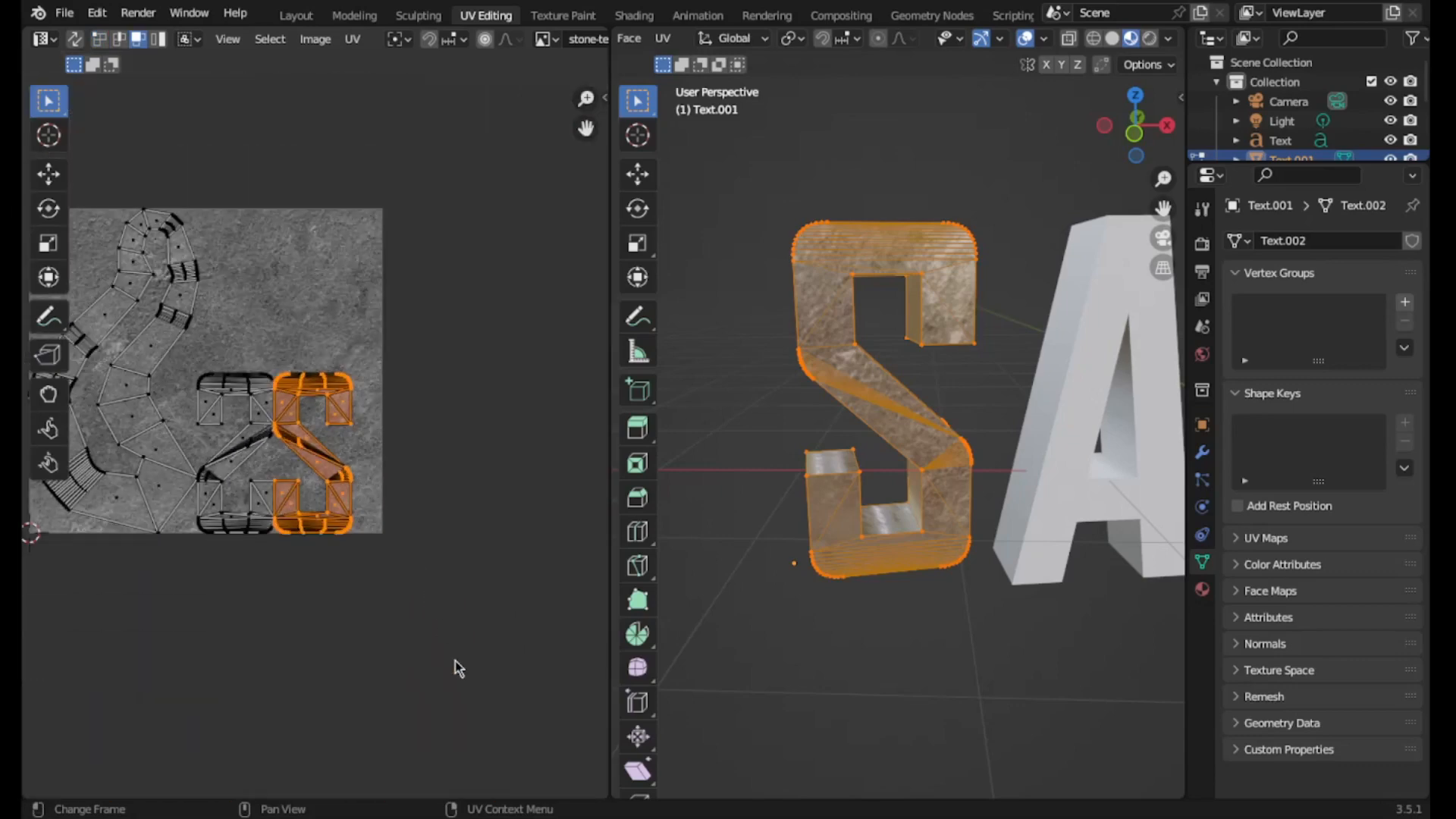
pyautogui.press('s')
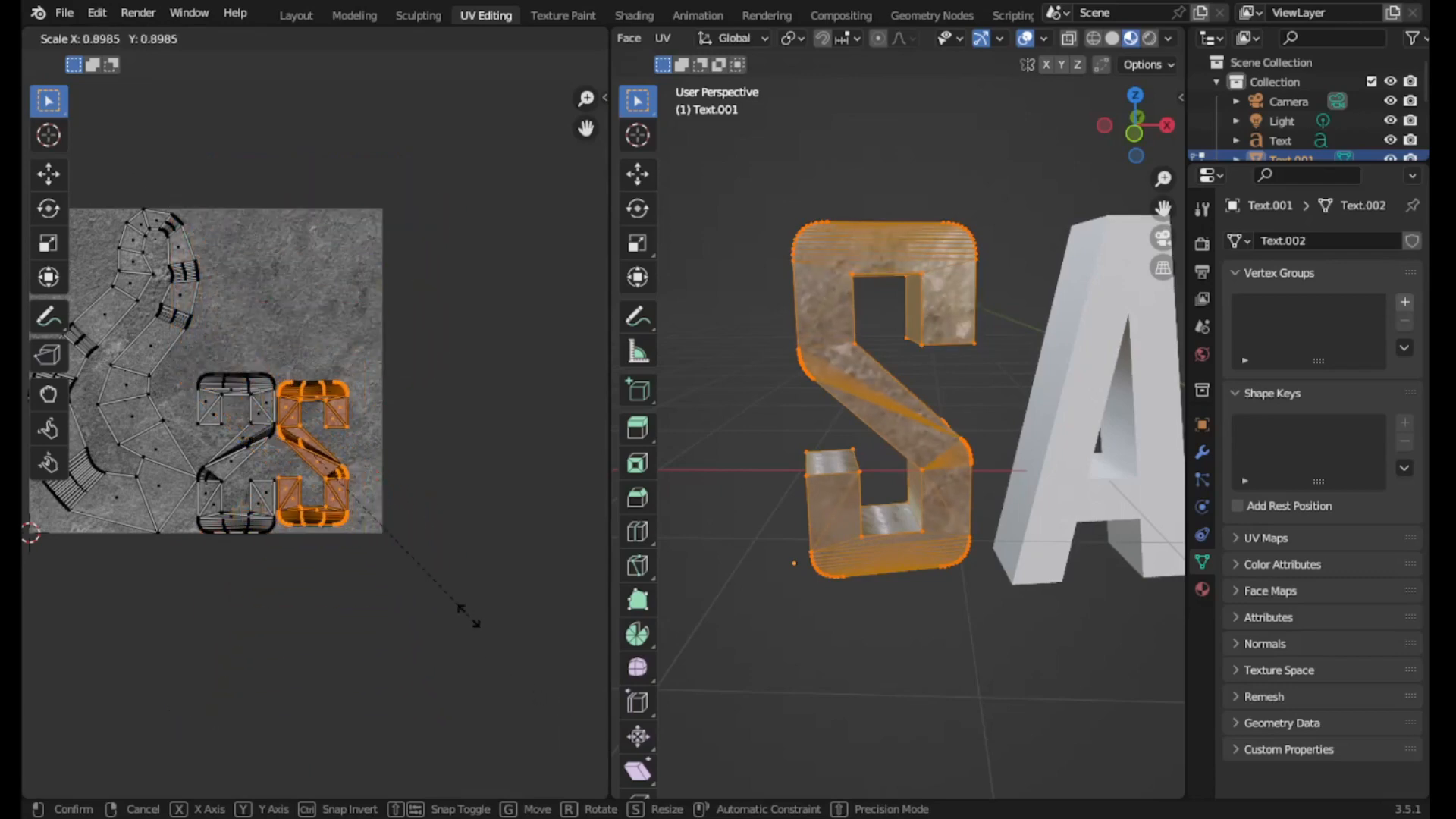
pyautogui.click(564, 762)
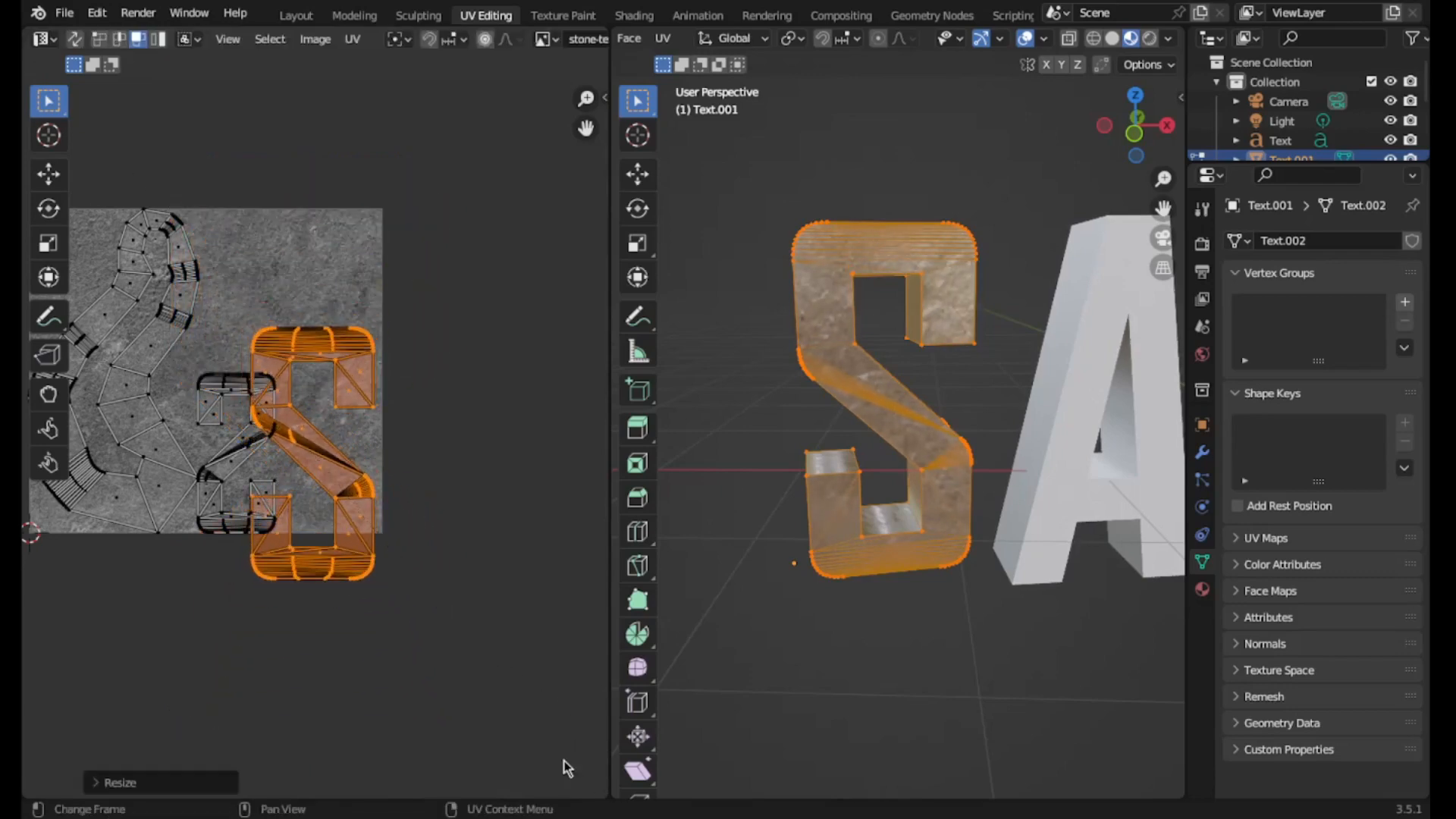
pyautogui.press('g')
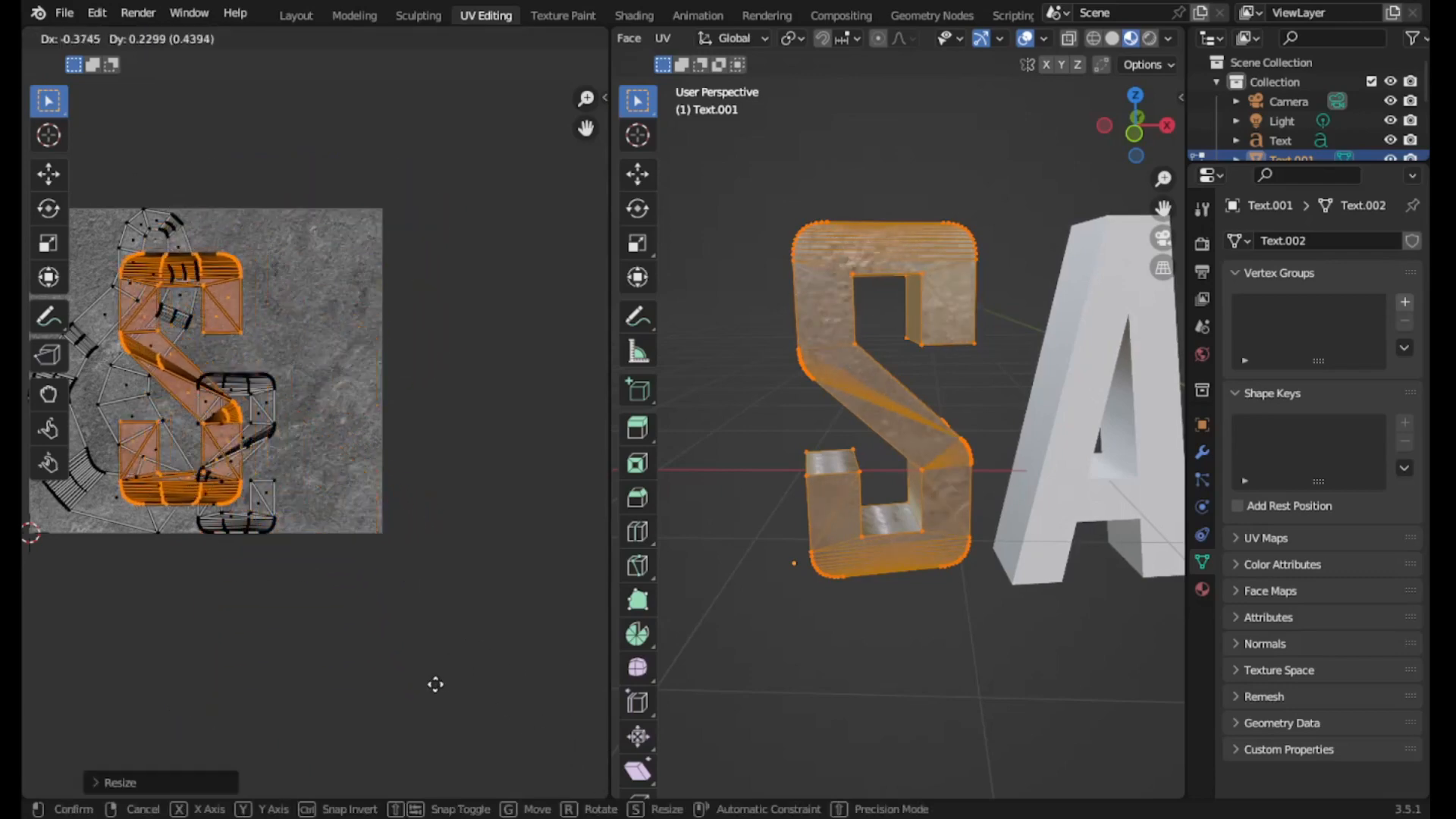
pyautogui.click(417, 689)
pyautogui.press('s')
pyautogui.click(475, 743)
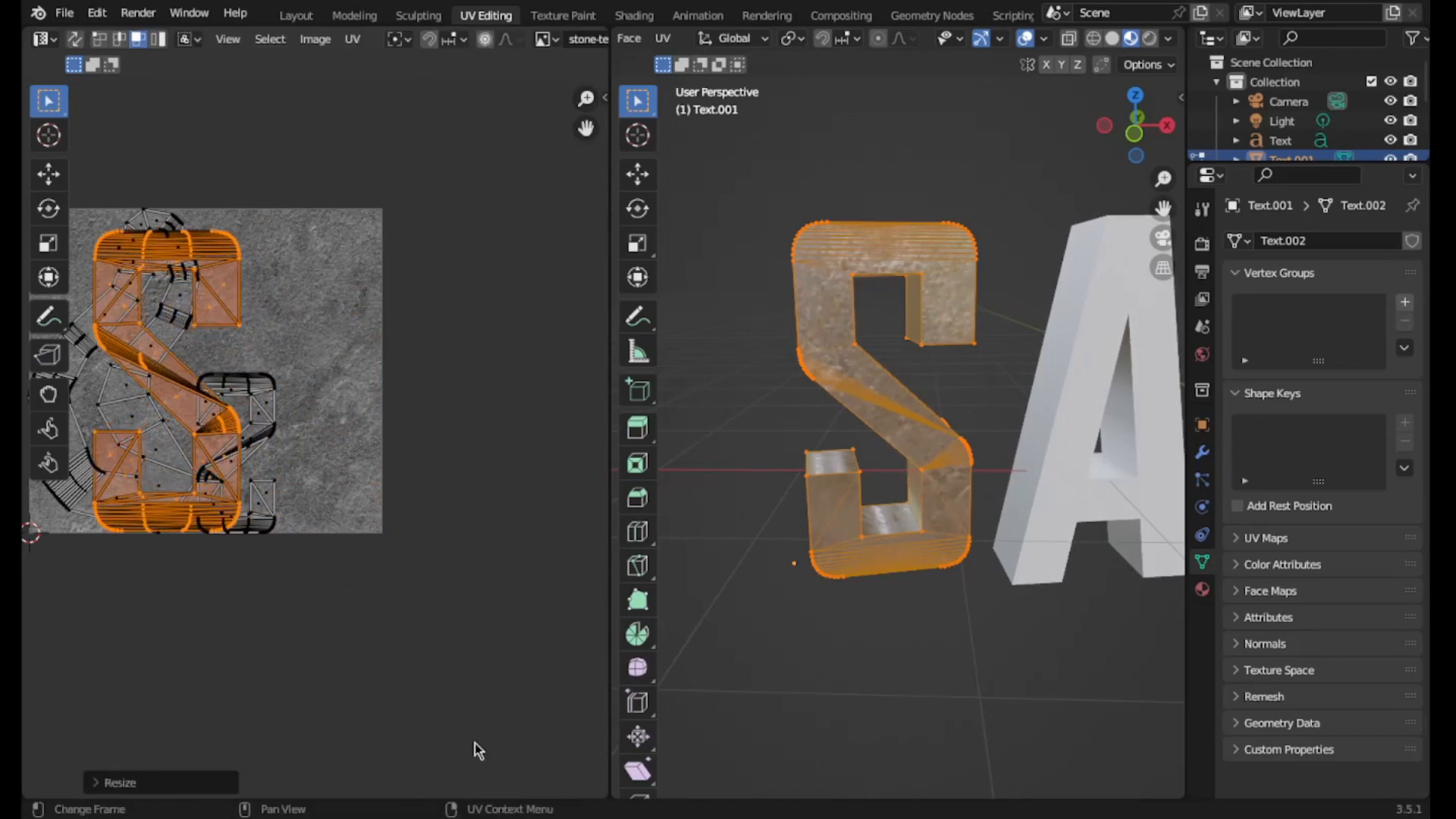
# - Fine-tune the S island to the texture's full height, scaling it by about 1.065 and nudging its position, and save the file
pyautogui.press('g')
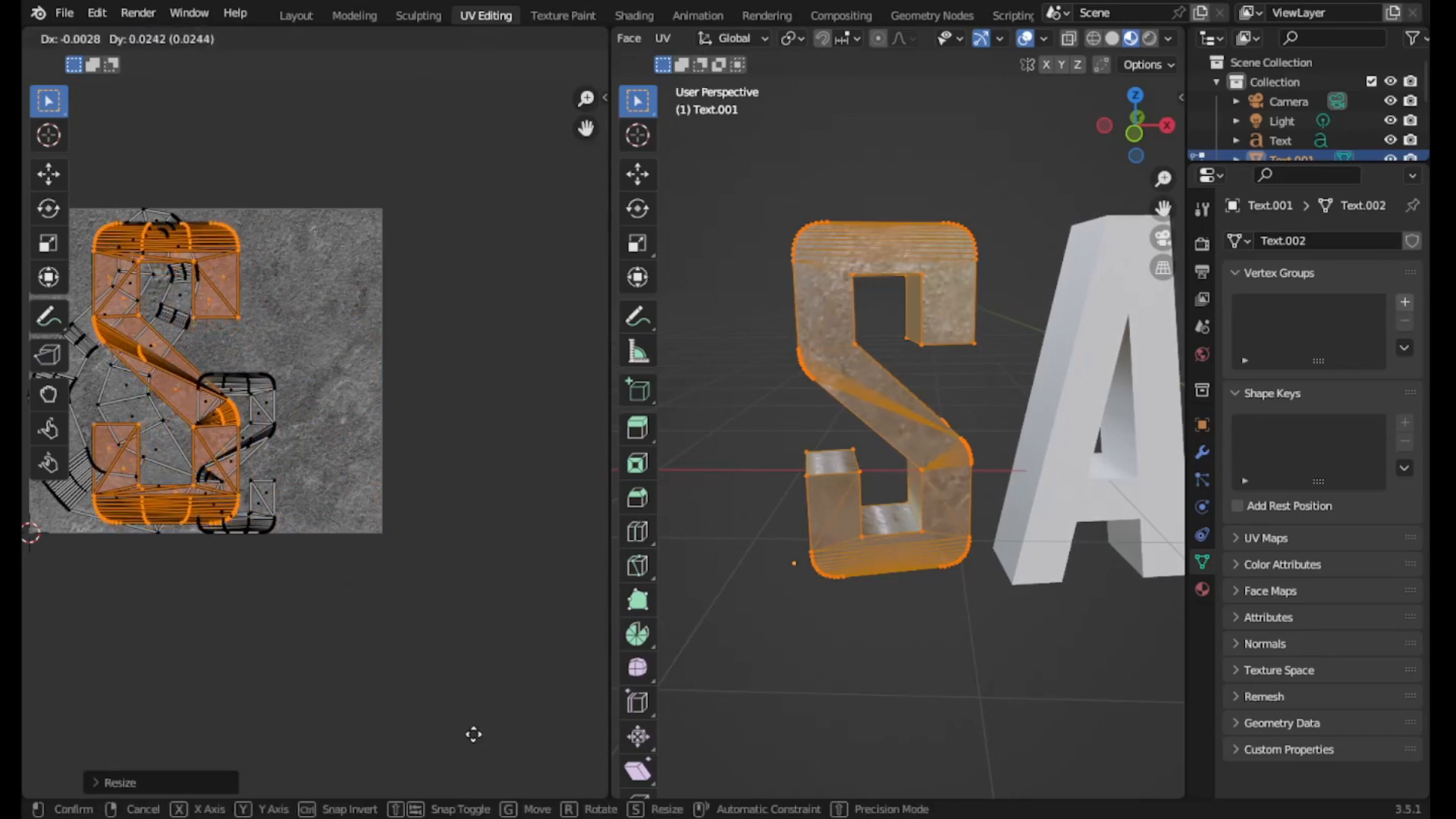
pyautogui.click(474, 735)
pyautogui.press('s')
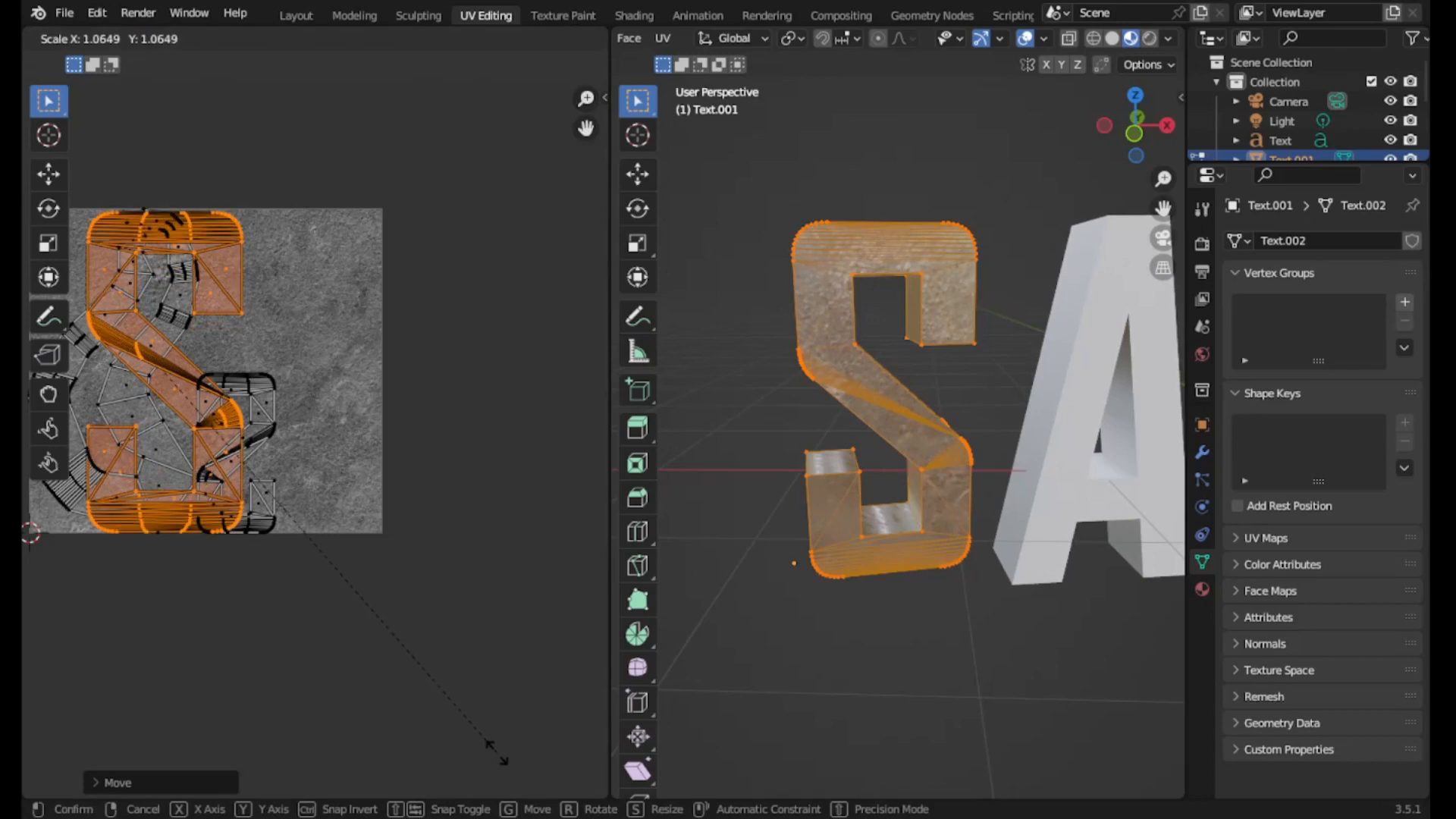
pyautogui.click(497, 754)
pyautogui.press('g')
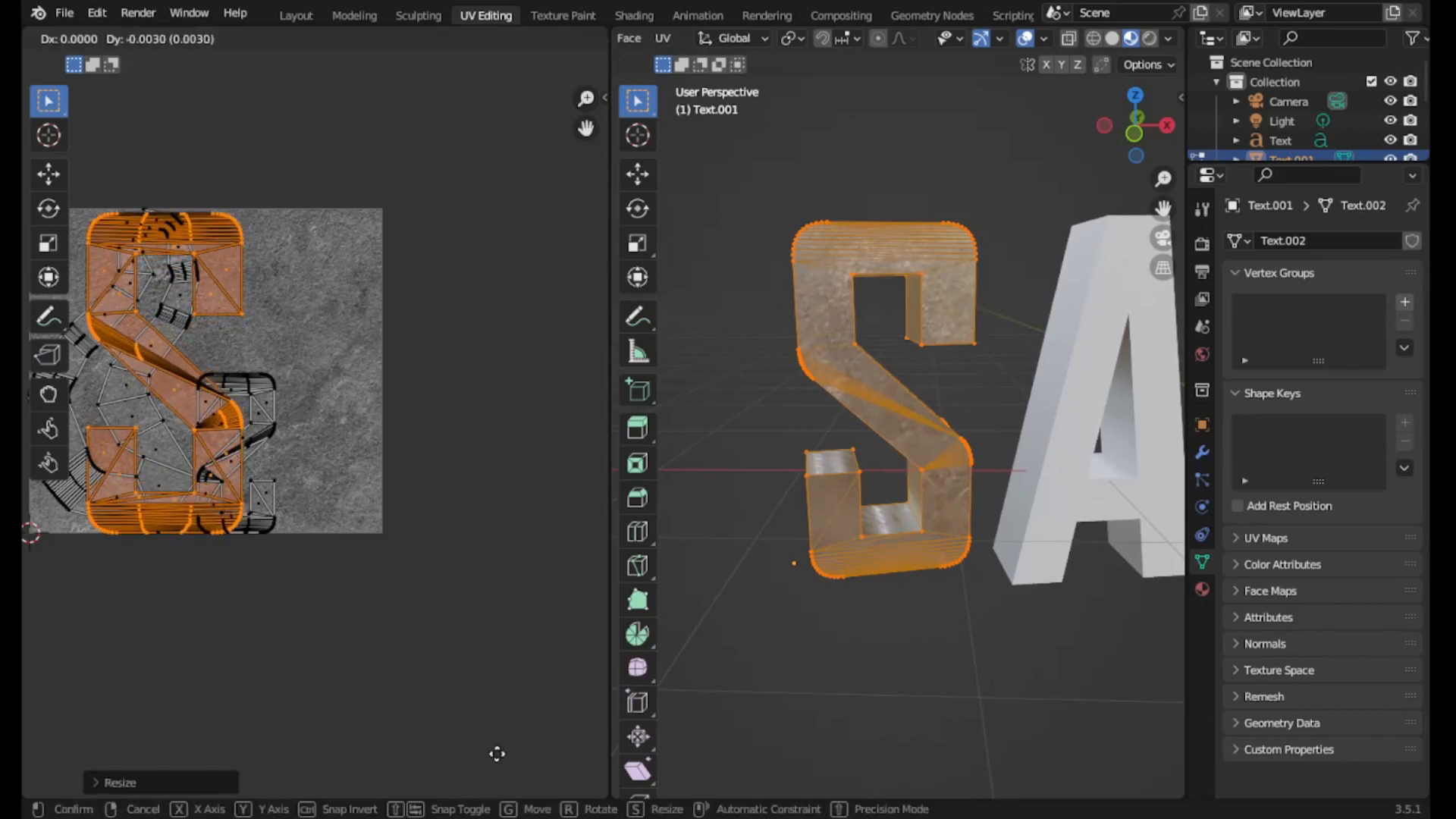
pyautogui.click(484, 730)
pyautogui.click(471, 721)
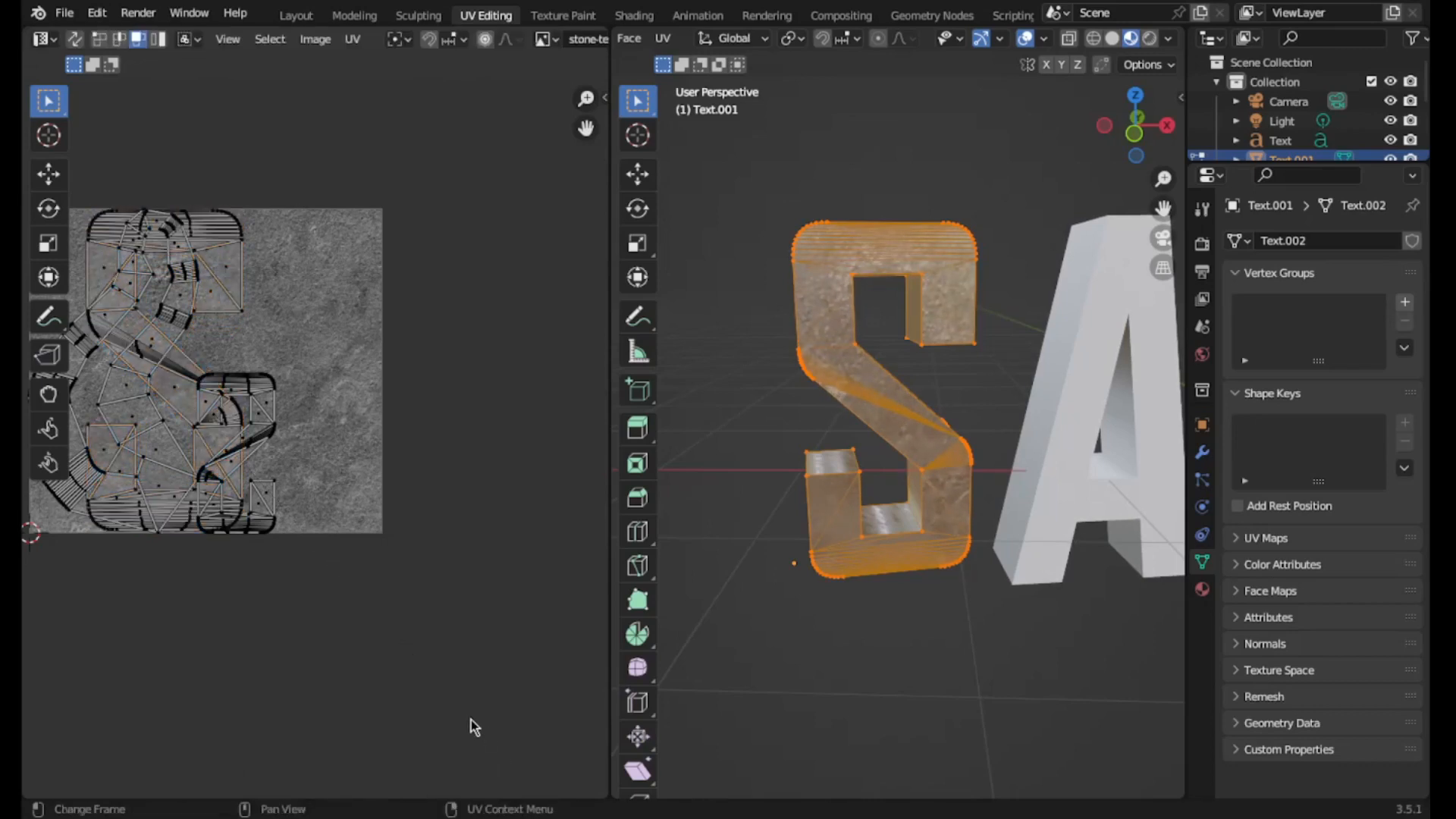
pyautogui.hotkey('ctrl', 's')
# - Delete the scene's light and review the whole SALAAR title in the Layout workspace's rendered viewport
pyautogui.click(849, 686)
pyautogui.scroll(2, 933, 550)
pyautogui.moveTo(933, 550); pyautogui.dragTo(996, 565, button='middle')
pyautogui.scroll(4, 800, 585)
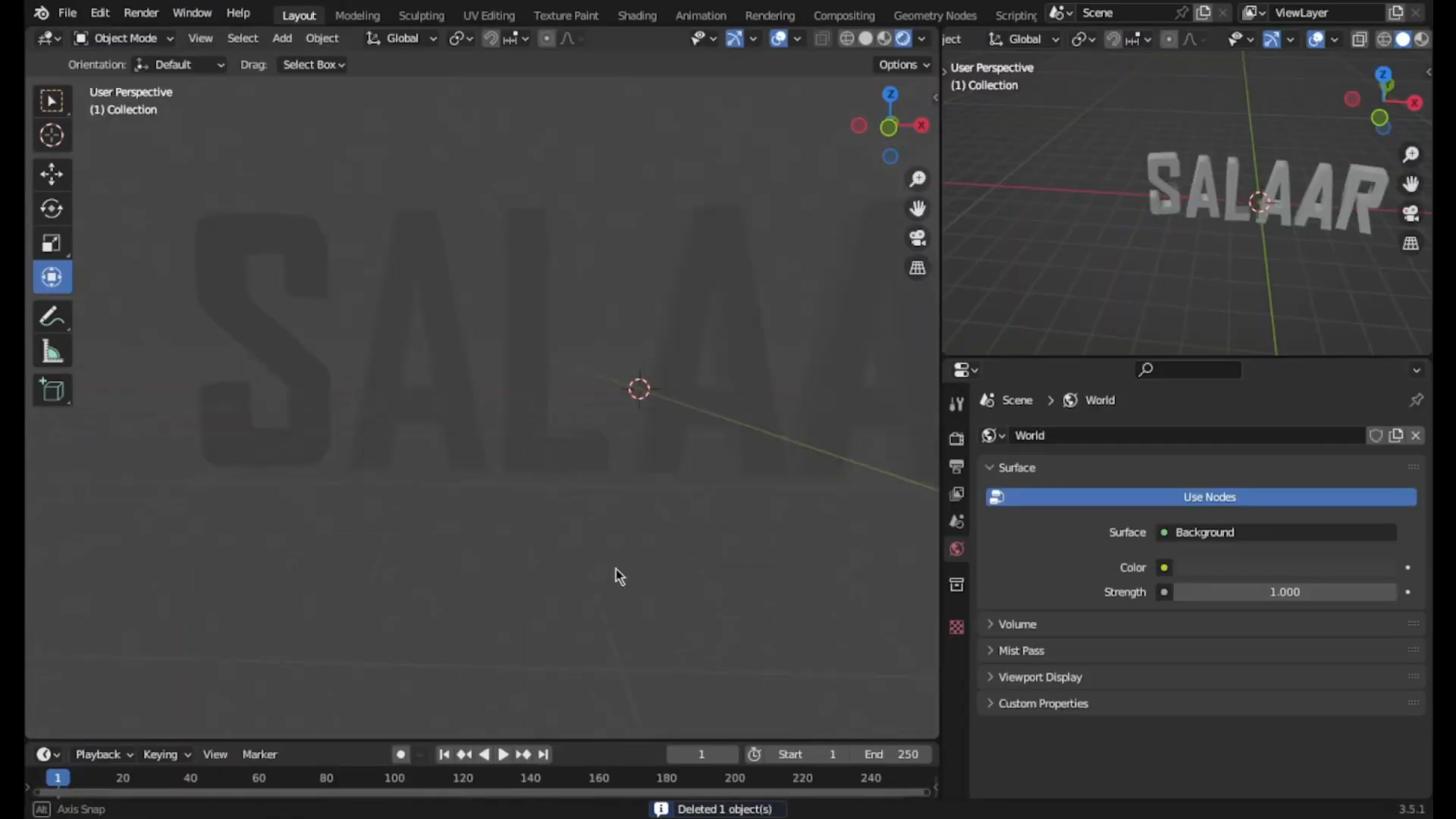
pyautogui.moveTo(616, 575)
pyautogui.mouseDown(button='middle')
pyautogui.moveTo(569, 534)
pyautogui.moveTo(636, 580)
pyautogui.mouseUp(button='middle')
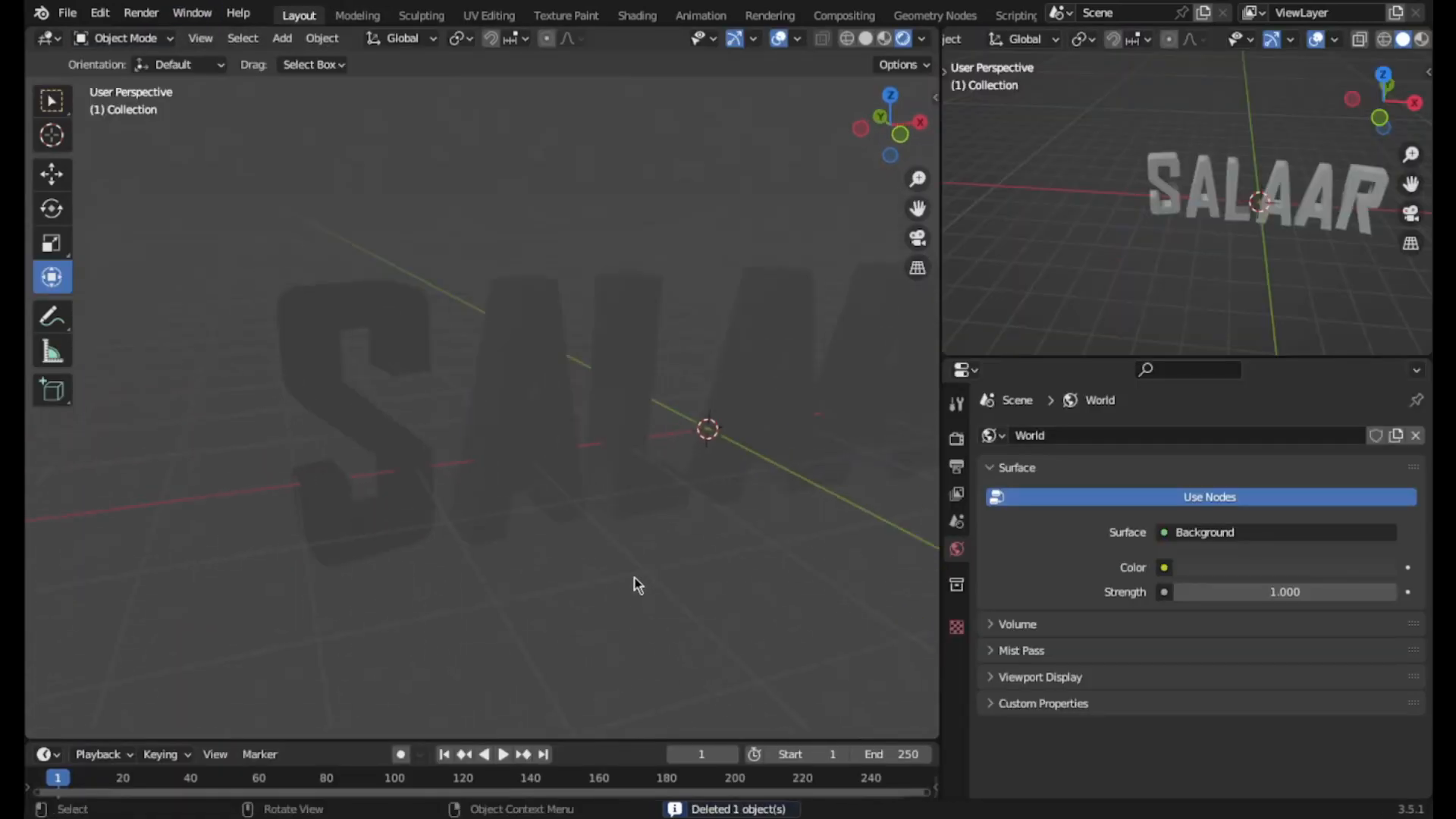
pyautogui.scroll(-3, 637, 585)
pyautogui.moveTo(917, 208); pyautogui.dragTo(817, 213)
pyautogui.scroll(3, 675, 471)
pyautogui.moveTo(675, 471); pyautogui.dragTo(509, 486, button='middle')
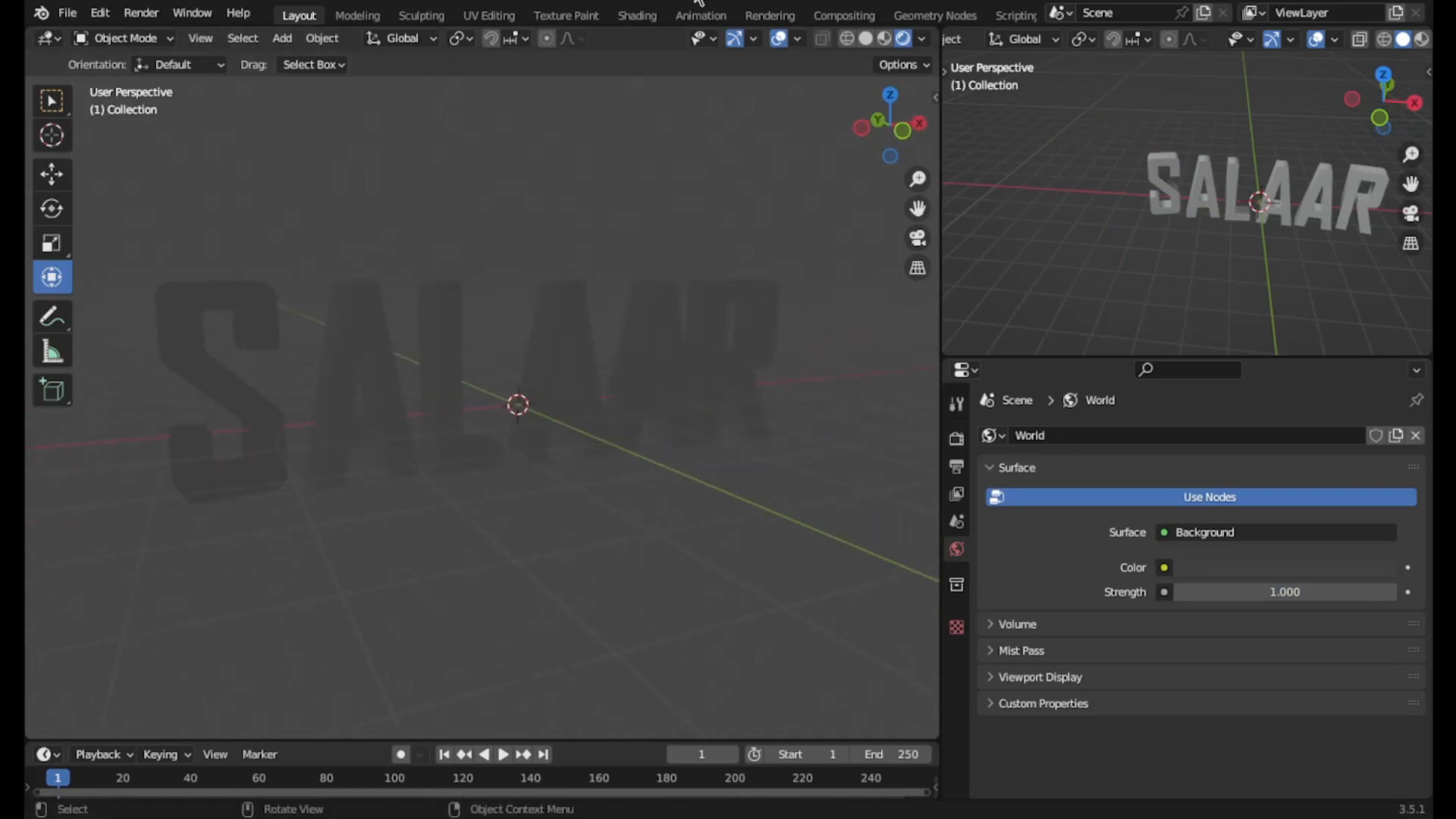
# - Select the textured S in the Shading workspace to bring up its material nodes
pyautogui.click(637, 16)
pyautogui.scroll(-1, 667, 361)
pyautogui.moveTo(675, 342); pyautogui.dragTo(668, 371, button='middle')
pyautogui.click(640, 387)
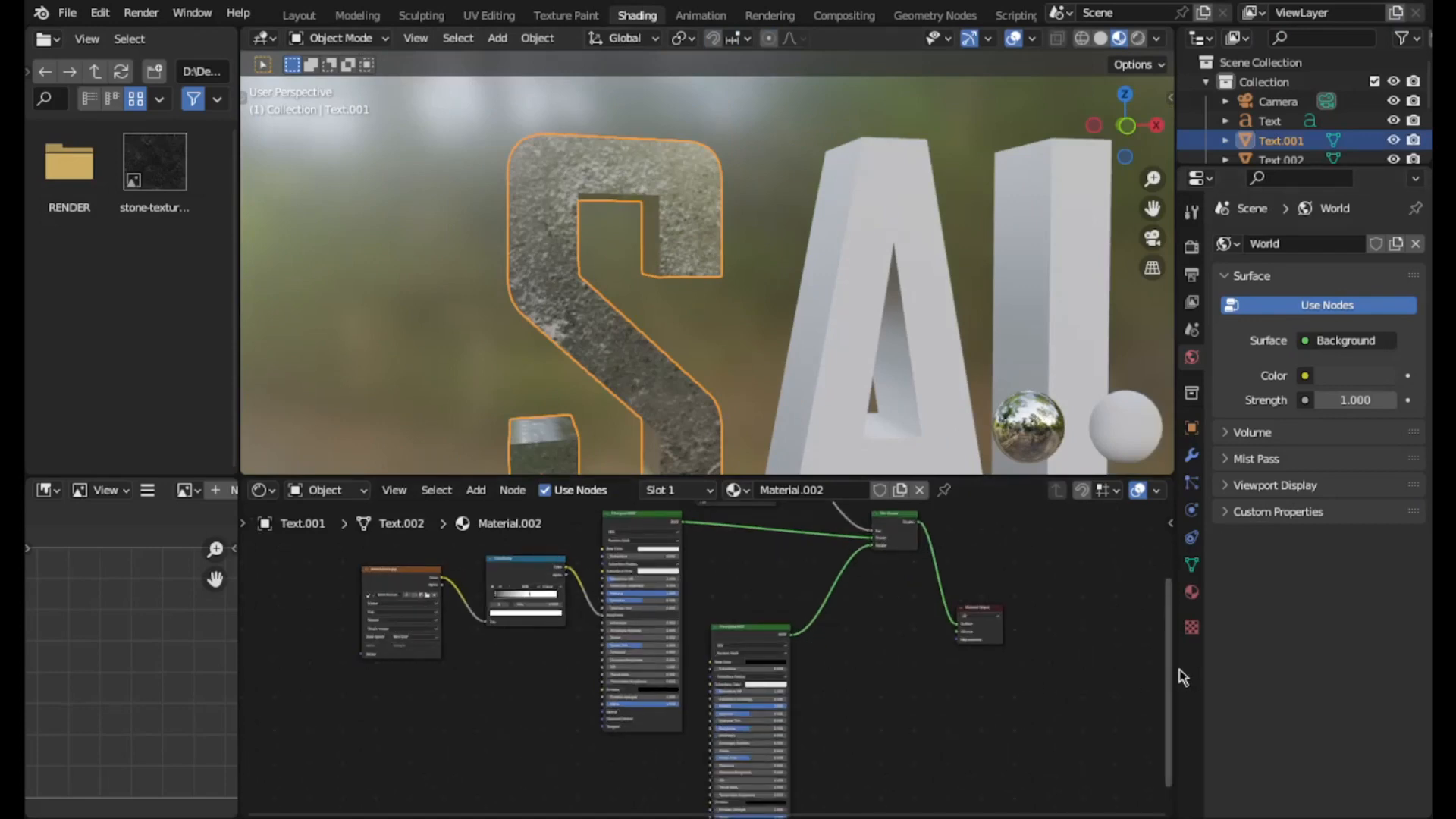
pyautogui.moveTo(1170, 671); pyautogui.dragTo(1168, 607)
pyautogui.scroll(-4, 900, 247)
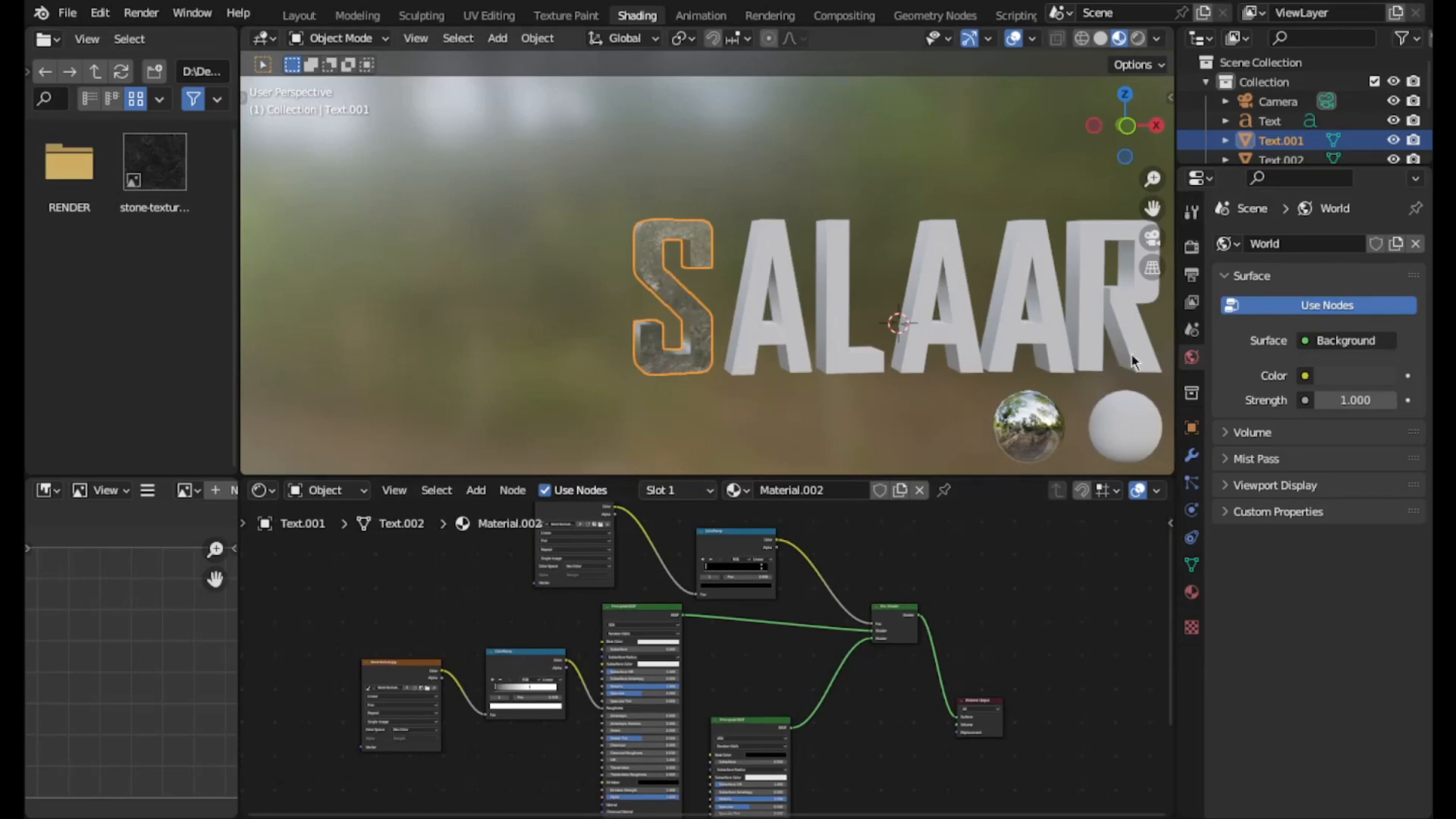
pyautogui.scroll(-5, 702, 658)
pyautogui.moveTo(966, 771); pyautogui.dragTo(491, 563)
pyautogui.click(792, 296)
pyautogui.click(746, 491)
pyautogui.press('x')
pyautogui.click(919, 491)
pyautogui.click(677, 300)
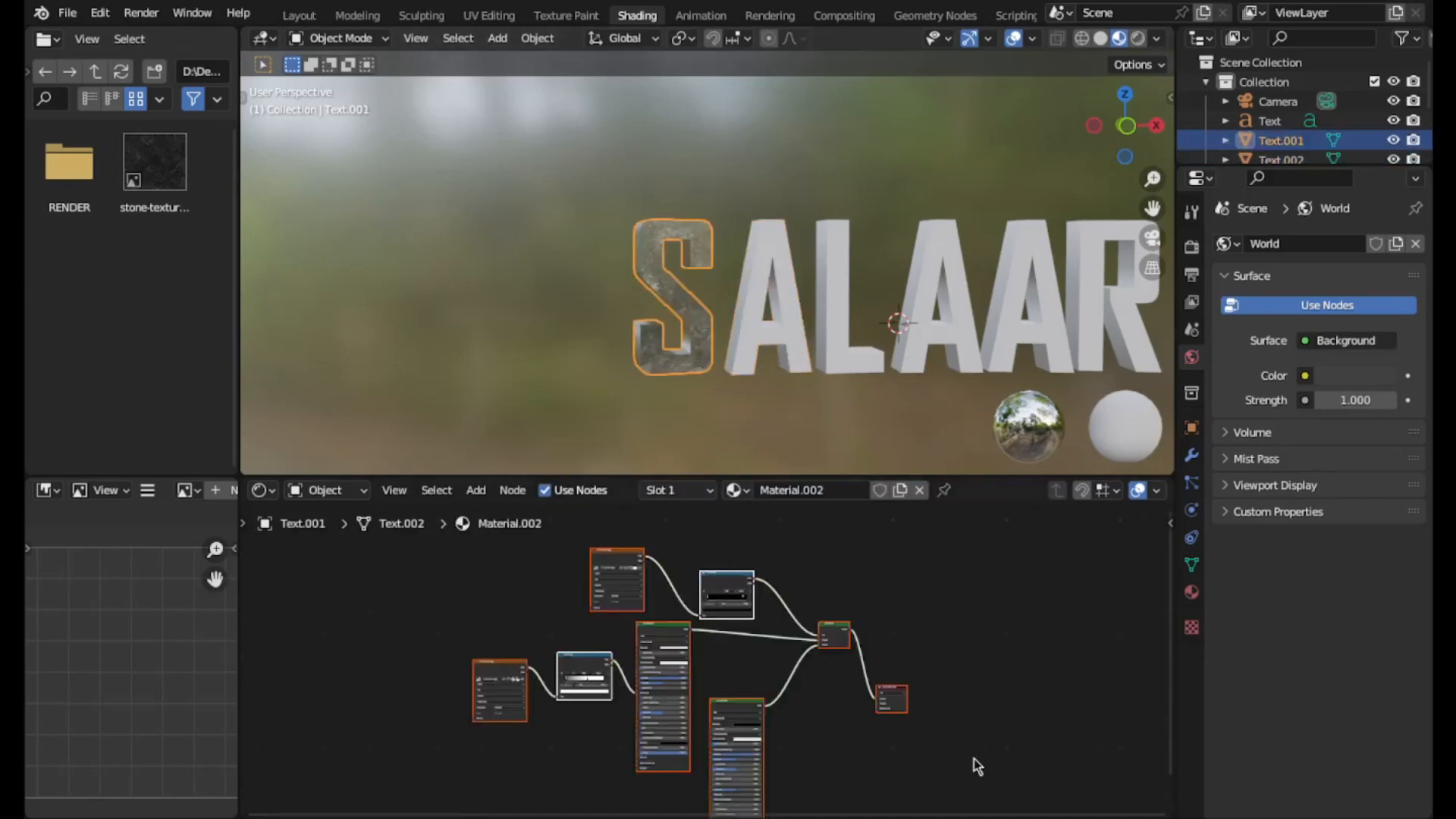
# - Copy all of the S's material nodes and paste them into a new, emptied material on the first A
pyautogui.moveTo(986, 766); pyautogui.dragTo(477, 552)
pyautogui.hotkey('ctrl', 'c')
pyautogui.click(781, 304)
pyautogui.click(784, 493)
pyautogui.press('x')
pyautogui.hotkey('ctrl', 'v')
pyautogui.press('g')
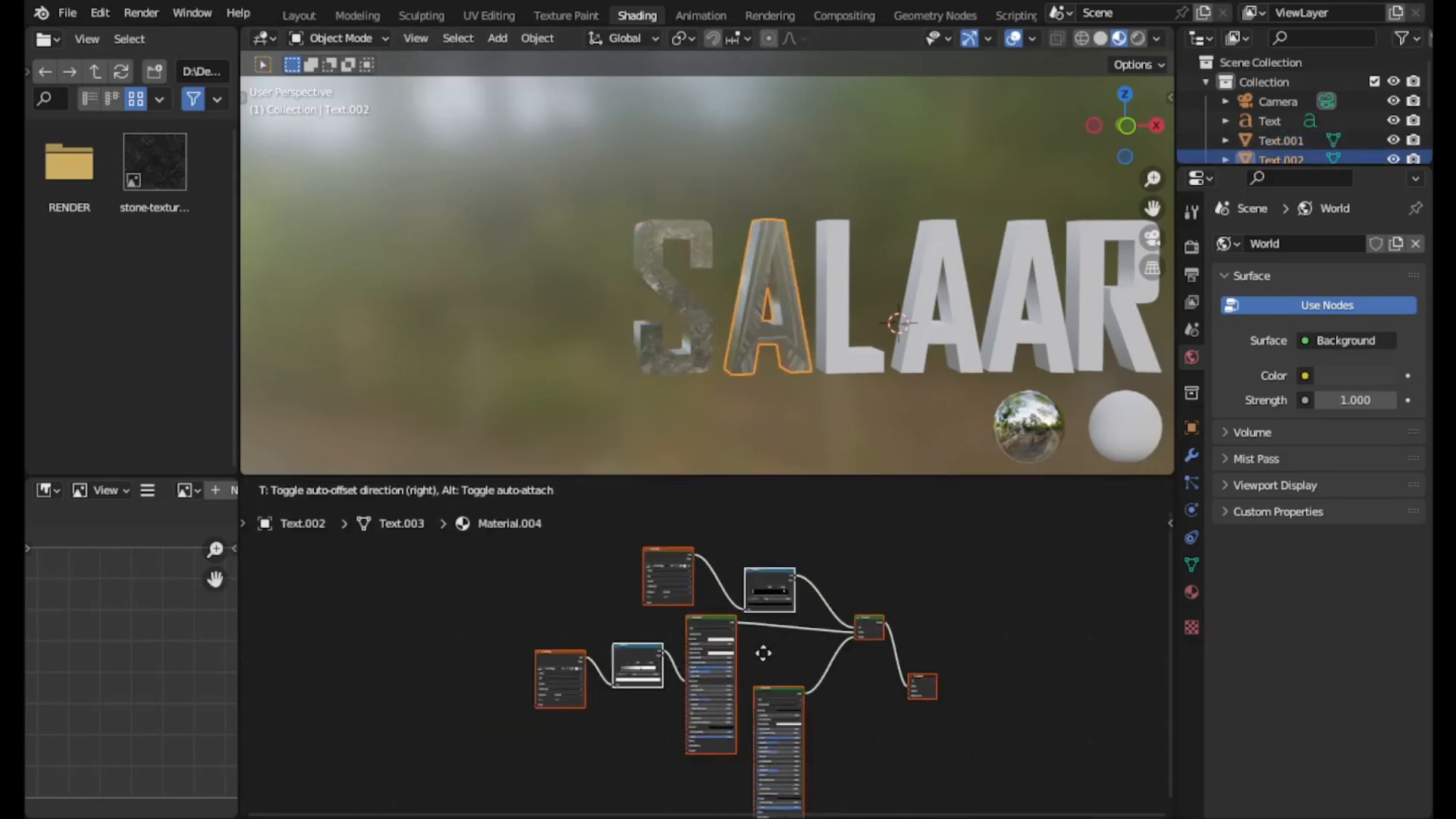
pyautogui.click(766, 656)
# - Give the L and the second A new materials, replacing each one's default nodes with the copied stone-metal nodes
pyautogui.scroll(4, 789, 675)
pyautogui.click(836, 330)
pyautogui.click(766, 492)
pyautogui.press('x')
pyautogui.hotkey('ctrl', 'v')
pyautogui.click(930, 334)
pyautogui.click(750, 492)
pyautogui.press('x')
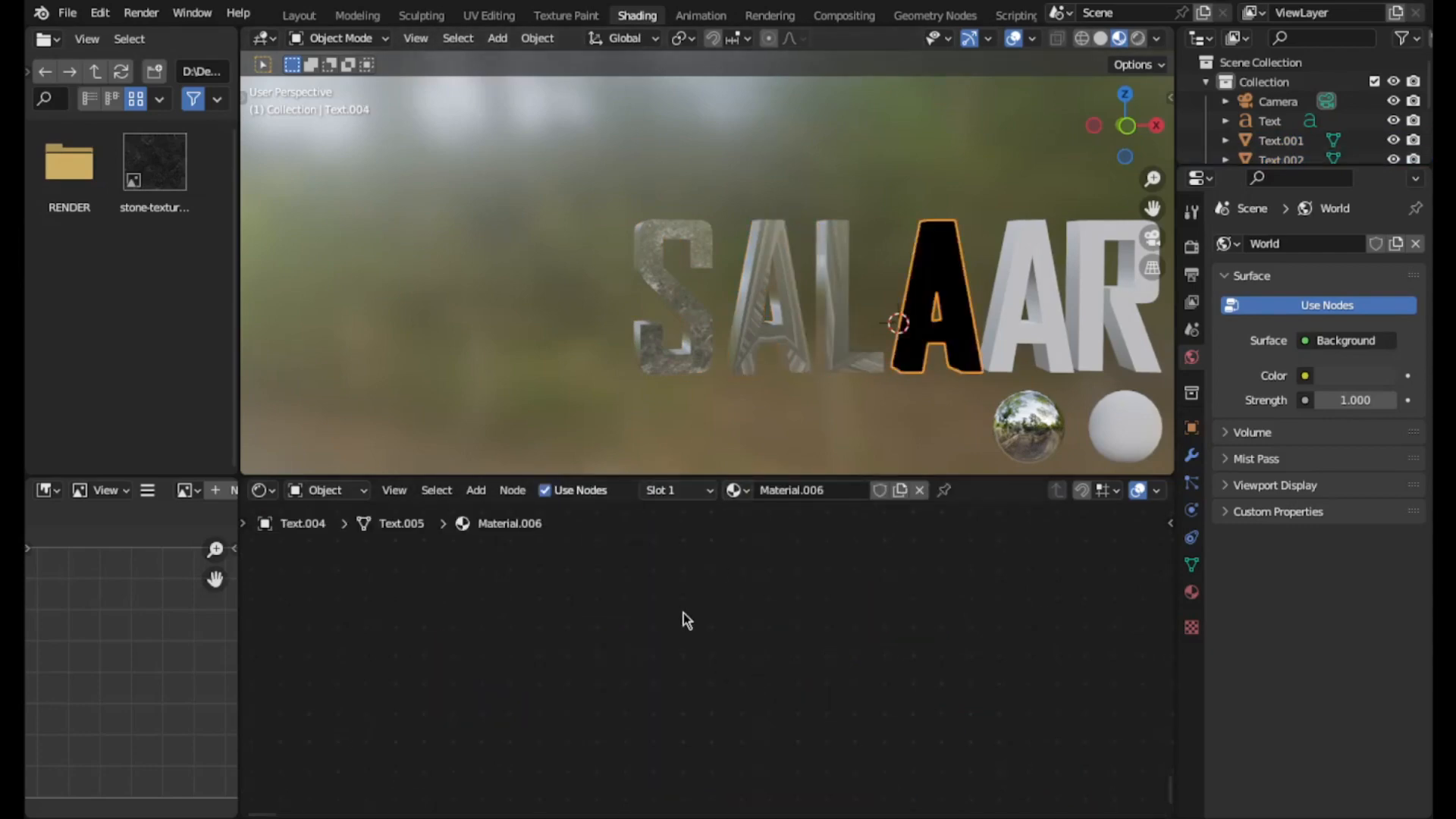
pyautogui.hotkey('ctrl', 'v')
# - Apply the copied node setup to new materials on the third A and the R, and save the file
pyautogui.click(1021, 326)
pyautogui.click(758, 492)
pyautogui.press('x')
pyautogui.hotkey('ctrl', 'v')
pyautogui.click(1088, 288)
pyautogui.hotkey('ctrl', 'v')
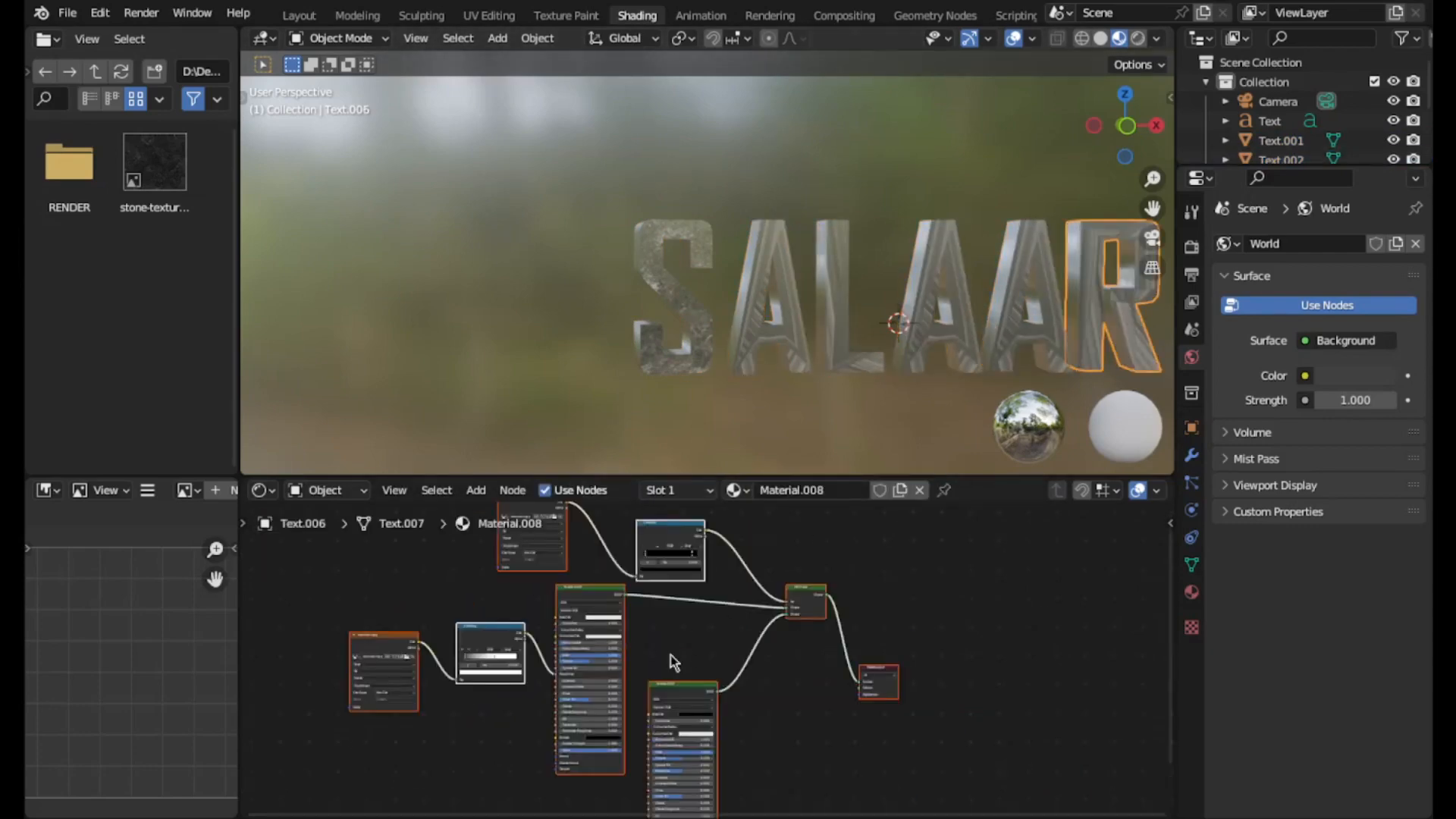
pyautogui.click(672, 659)
pyautogui.hotkey('ctrl', 's')
# - Select the first A's whole mesh in the UV Editing workspace and unwrap it
pyautogui.moveTo(554, 303); pyautogui.dragTo(906, 287, button='middle')
pyautogui.scroll(4, 591, 299)
pyautogui.click(490, 15)
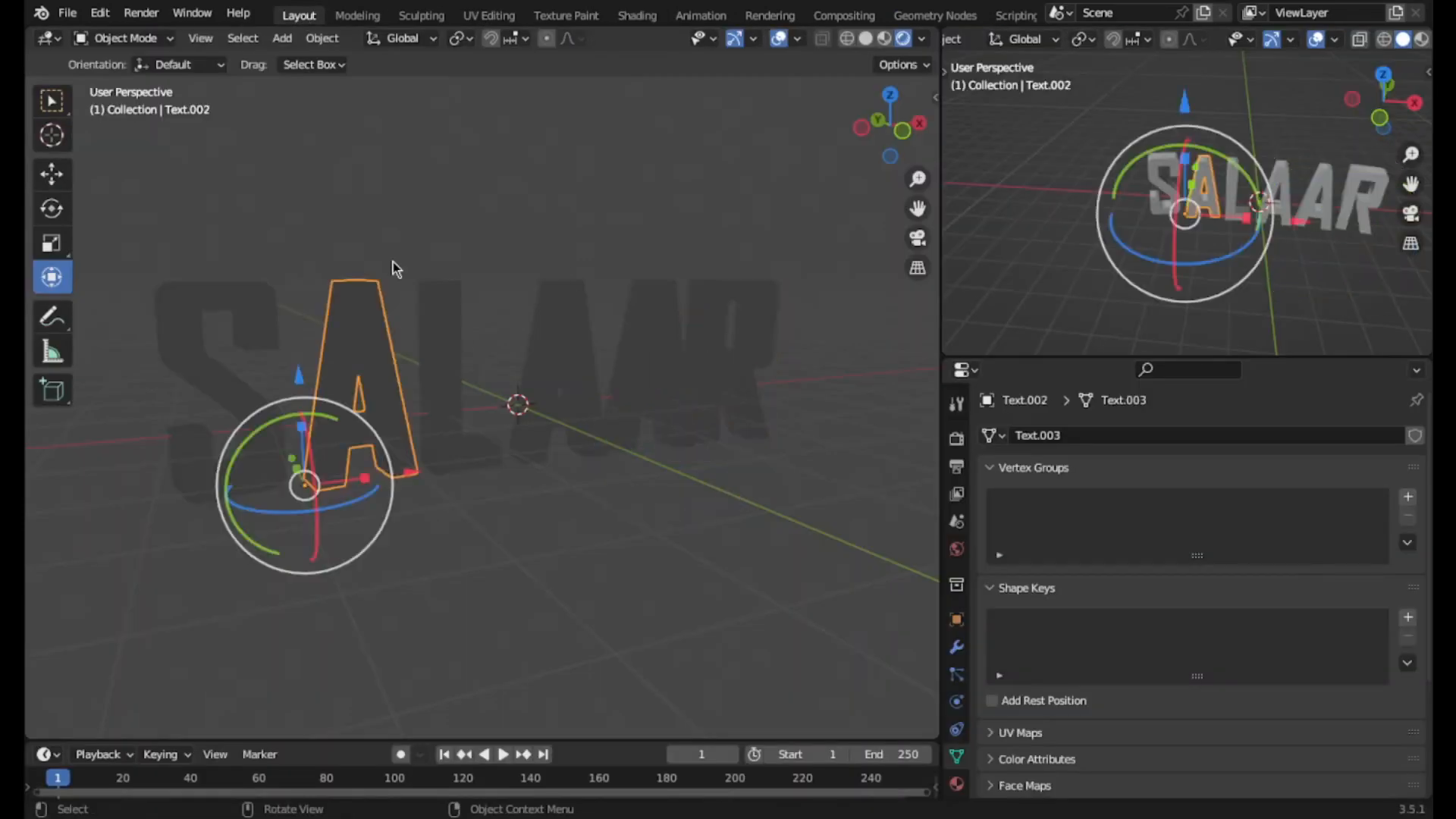
pyautogui.click(489, 15)
pyautogui.press('a')
pyautogui.press('u')
pyautogui.click(721, 417)
# - Select the A-shaped face island in the UV editor, enlarge it to roughly double size and reposition it over the stone texture
pyautogui.press('l')
pyautogui.press('s')
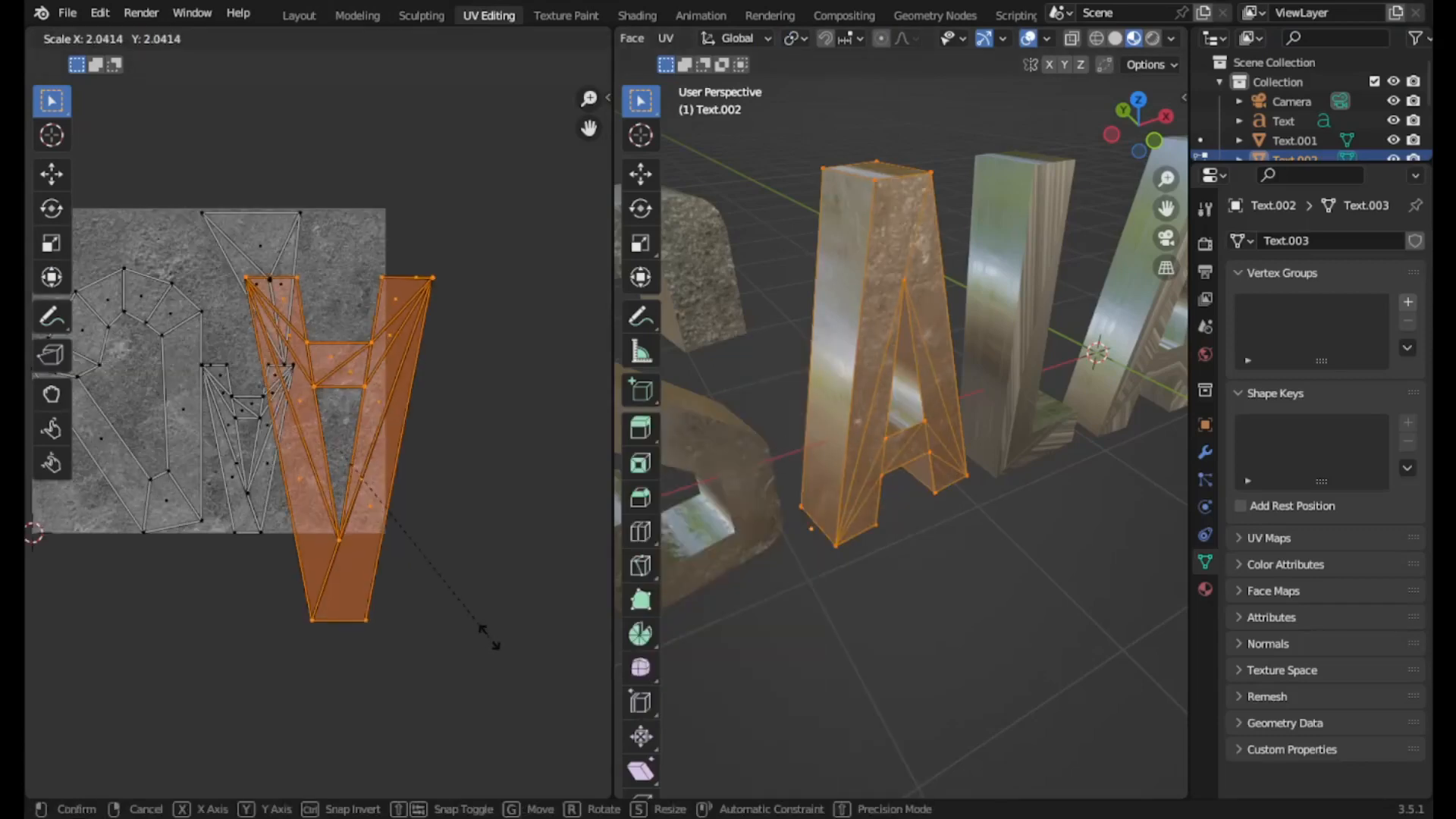
pyautogui.click(489, 642)
pyautogui.press('g')
pyautogui.click(371, 574)
pyautogui.press('s')
pyautogui.click(372, 592)
pyautogui.hotkey('alt', 'a')
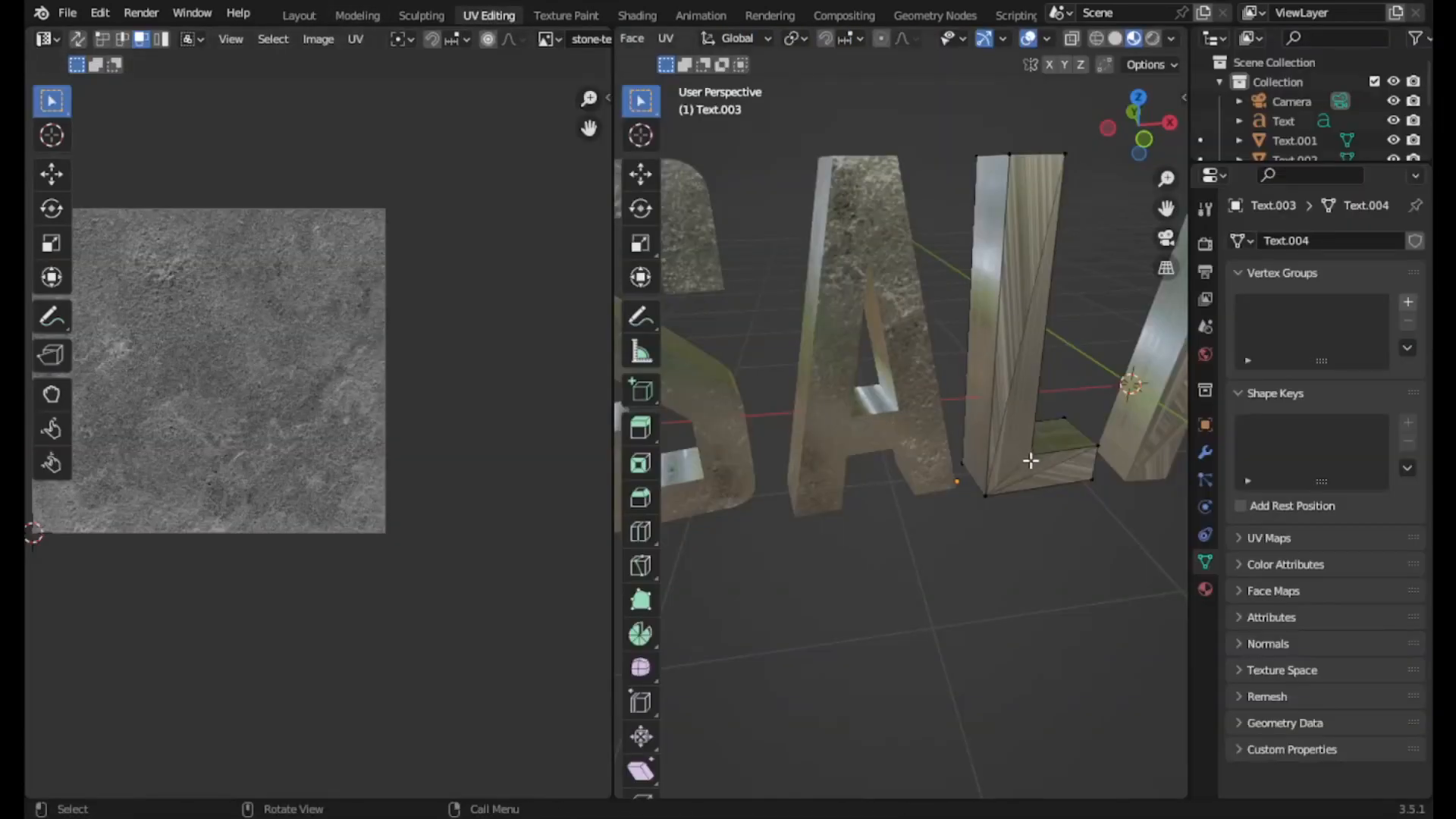
# - Select the entire mesh of the L and unwrap it
pyautogui.press('a')
pyautogui.press('u')
pyautogui.click(984, 410)
pyautogui.scroll(3, 318, 436)
pyautogui.moveTo(445, 584); pyautogui.dragTo(276, 295)
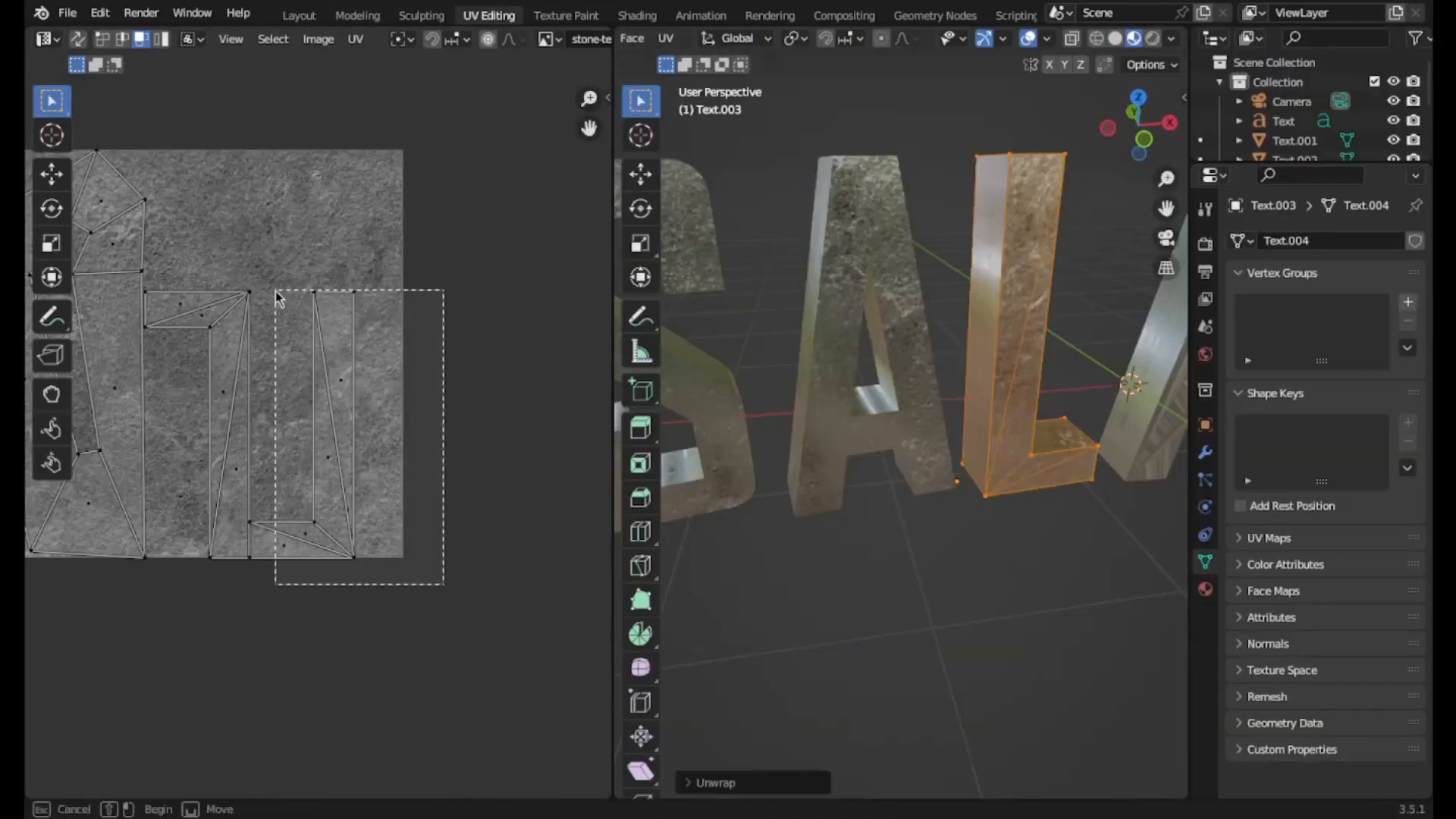
pyautogui.press('s')
pyautogui.click(429, 580)
pyautogui.hotkey('ctrl', 'z')
# - Select the upside-down L-shaped face island in the UV editor and rescale it over the stone texture
pyautogui.moveTo(148, 264); pyautogui.dragTo(234, 562)
pyautogui.press('s')
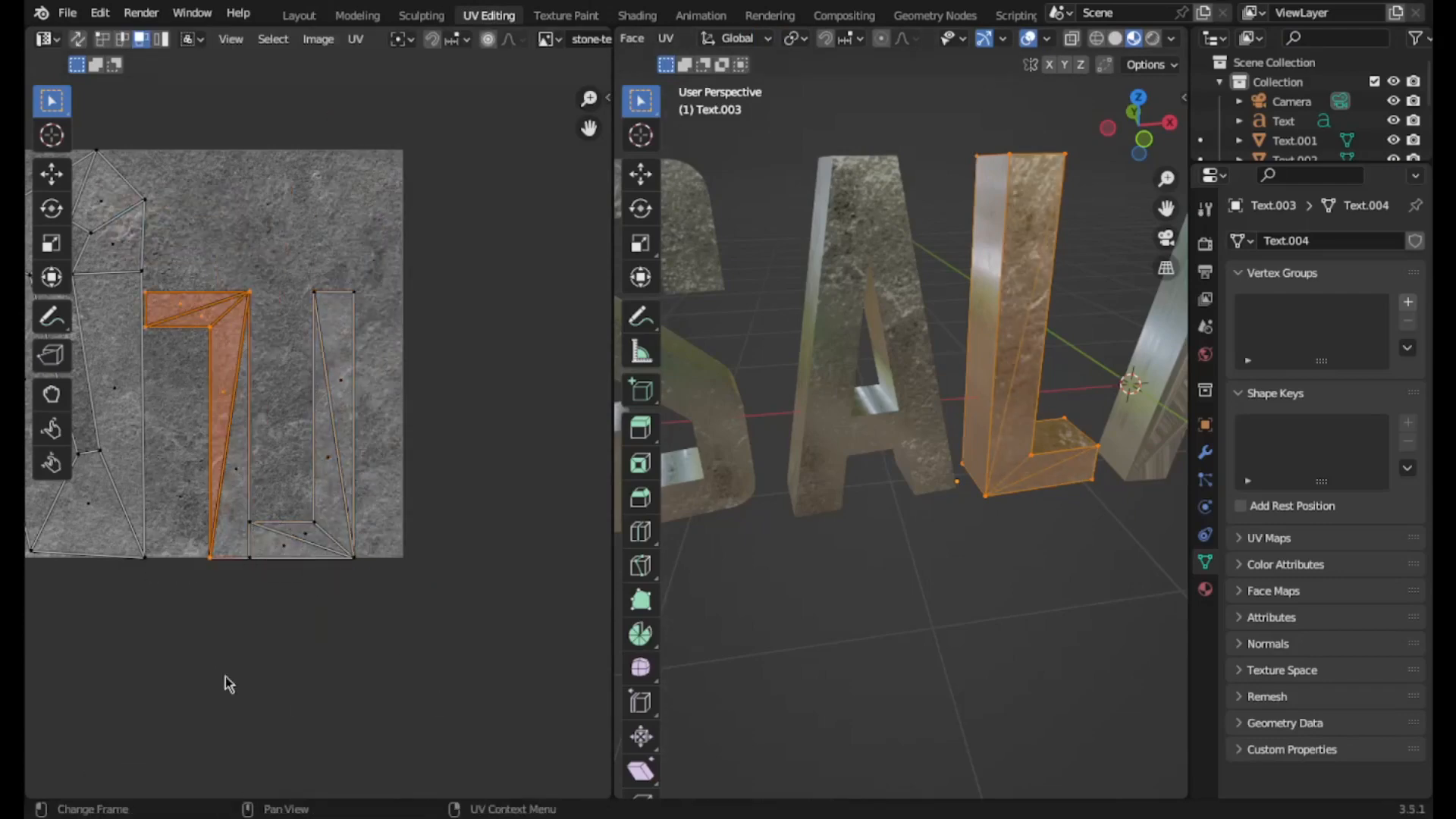
pyautogui.click(299, 615)
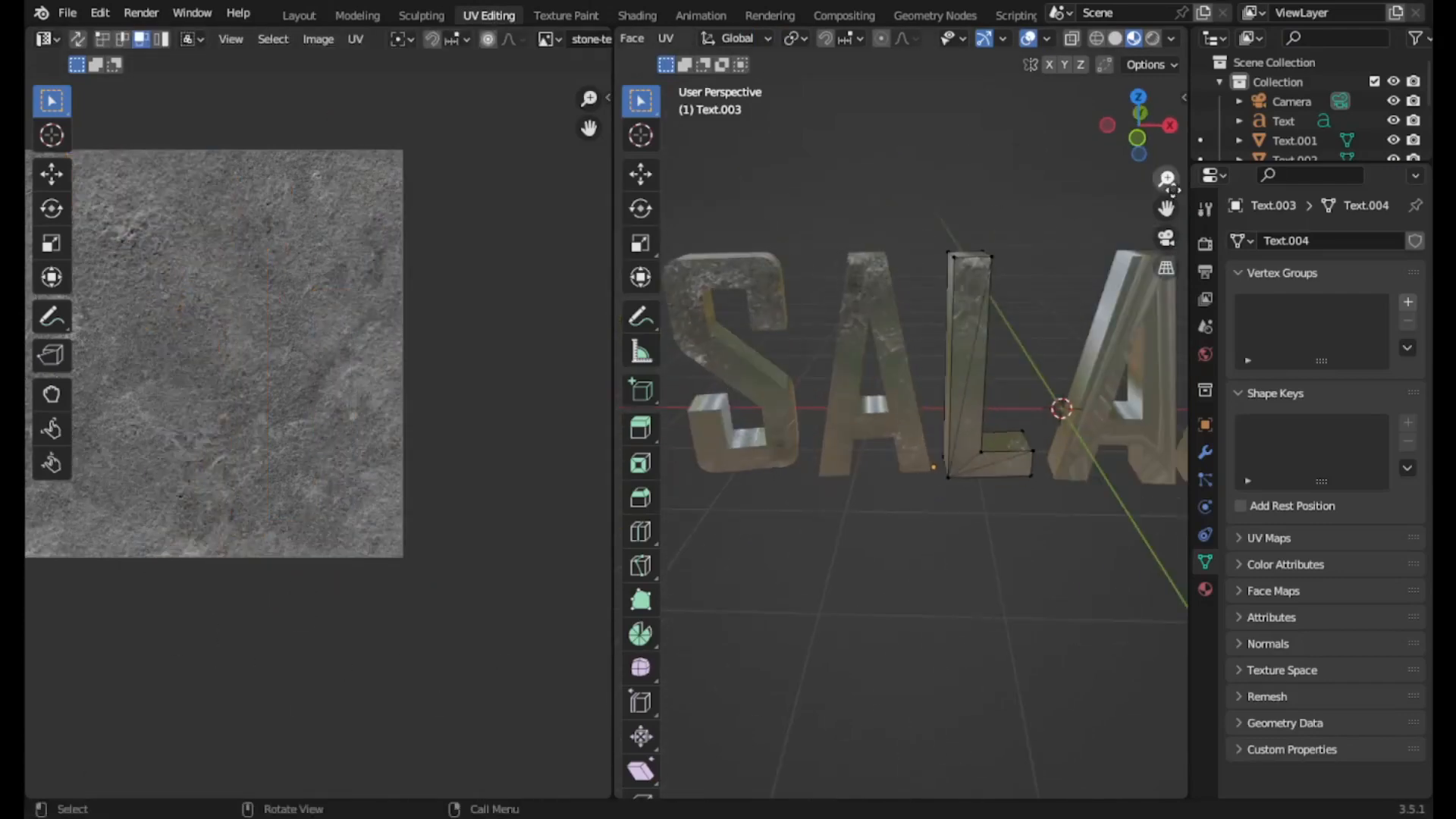
# - Switch to the second A, select its whole mesh in the UV Editing workspace and unwrap it
pyautogui.click(299, 16)
pyautogui.click(489, 15)
pyautogui.press('a')
pyautogui.press('u')
pyautogui.click(941, 438)
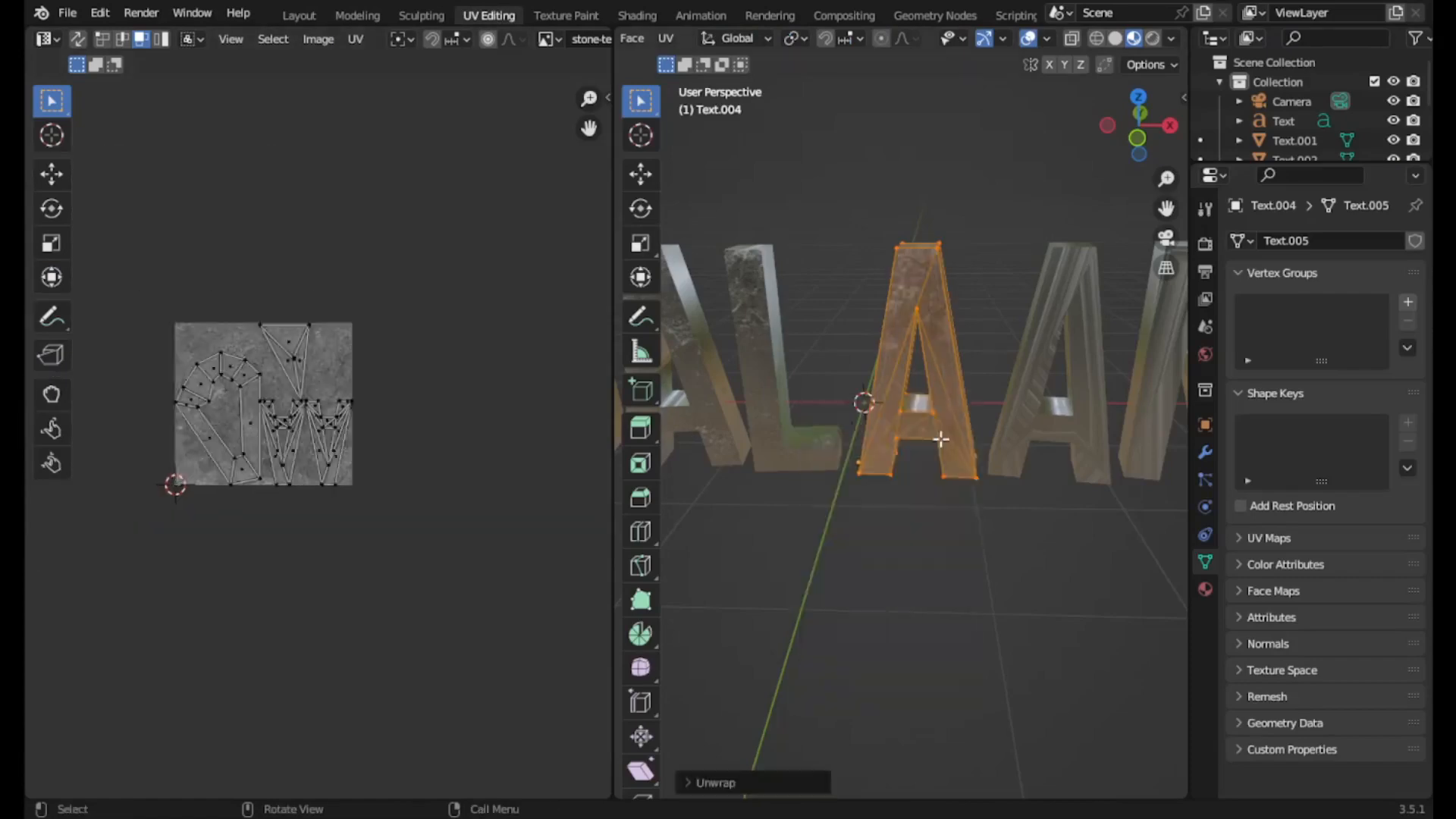
# - Select the A-shaped face island in the UV editor, enlarge it and reposition it over the stone texture
pyautogui.scroll(2, 324, 440)
pyautogui.moveTo(429, 544); pyautogui.dragTo(300, 372)
pyautogui.press('s')
pyautogui.click(344, 474)
pyautogui.press('g')
pyautogui.click(244, 423)
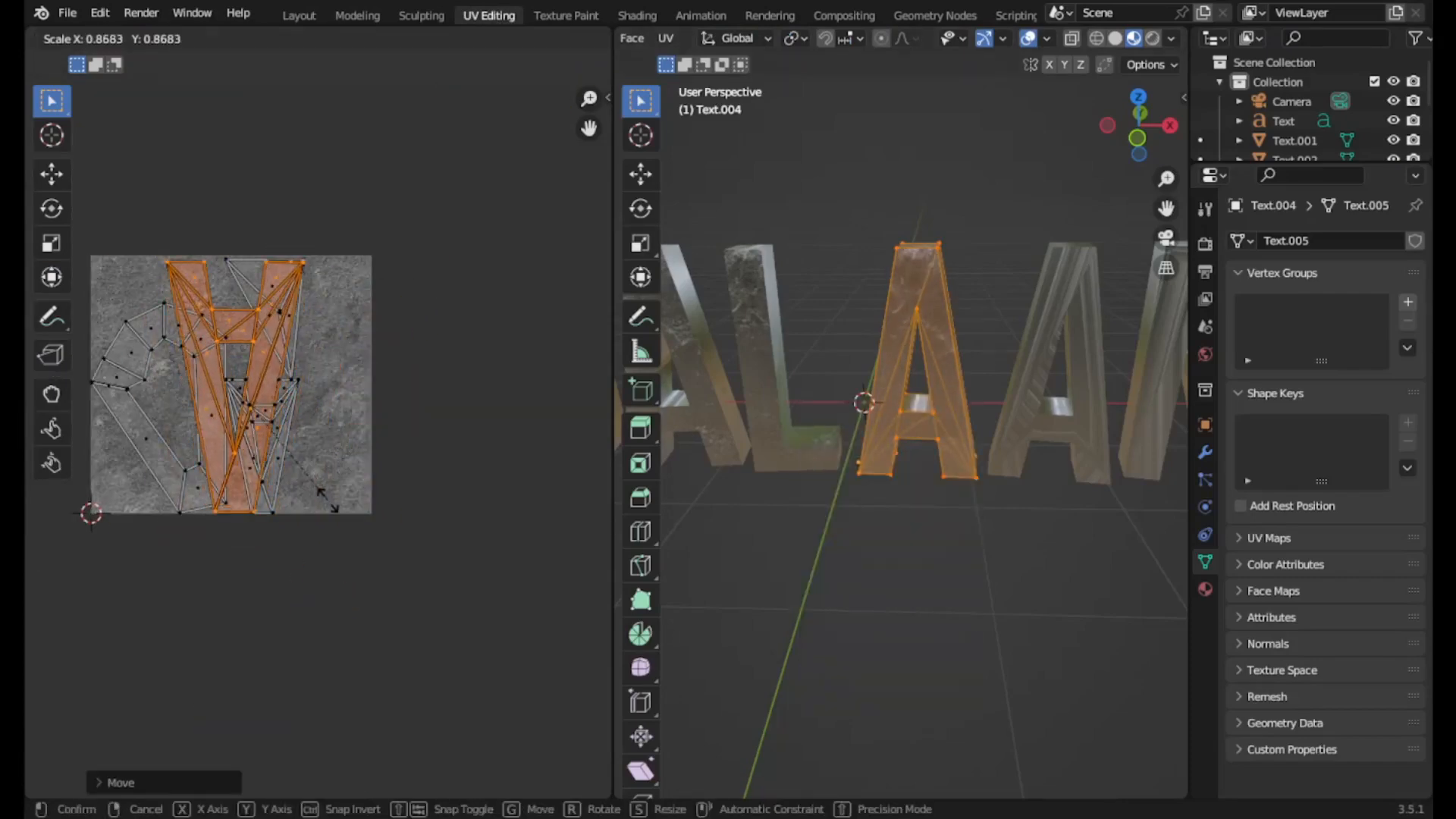
pyautogui.press('Tab')
# - Switch to the third A, unwrap its whole mesh and rescale its front-face UV island over the stone texture
pyautogui.click(299, 15)
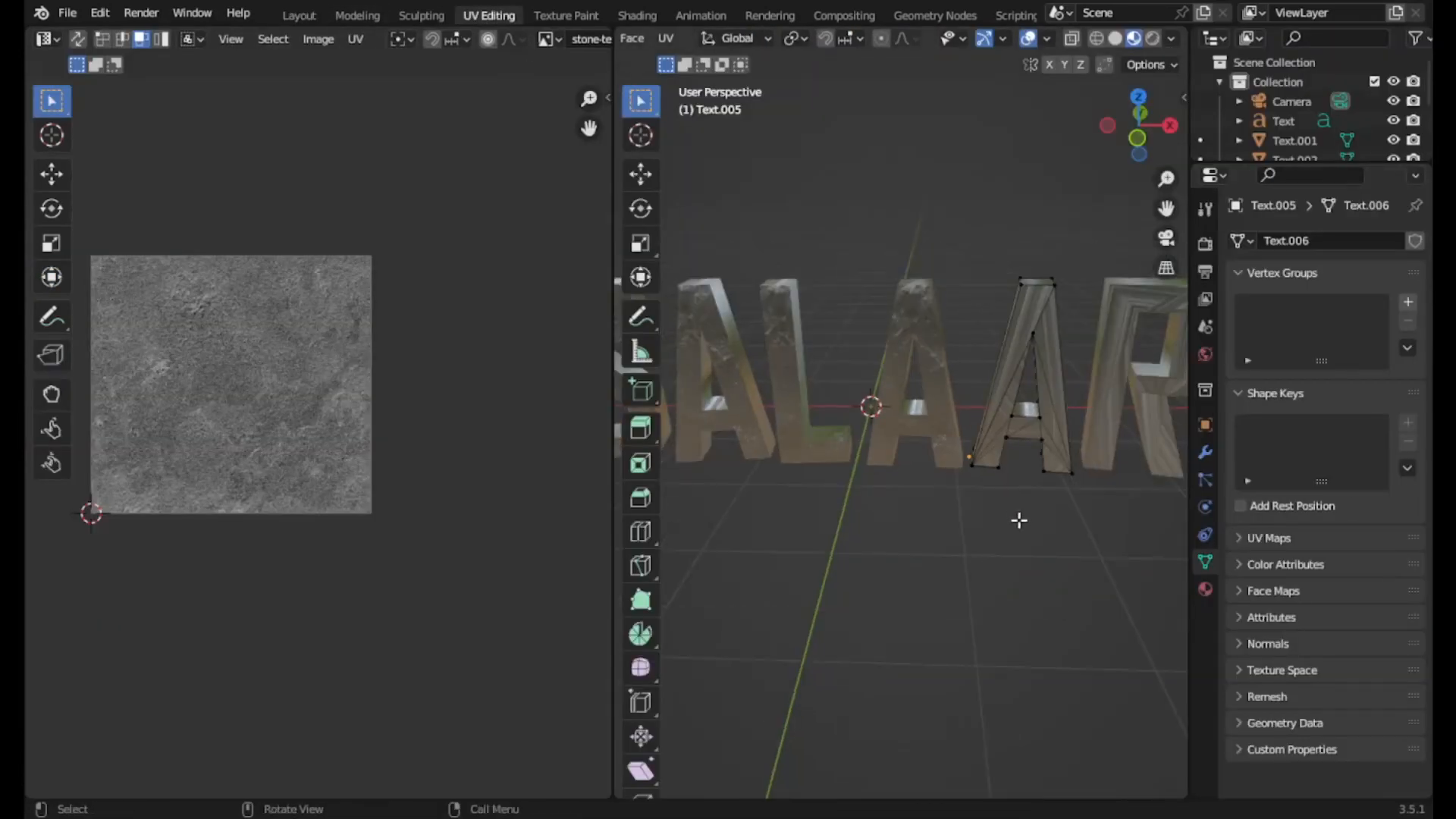
pyautogui.press('a')
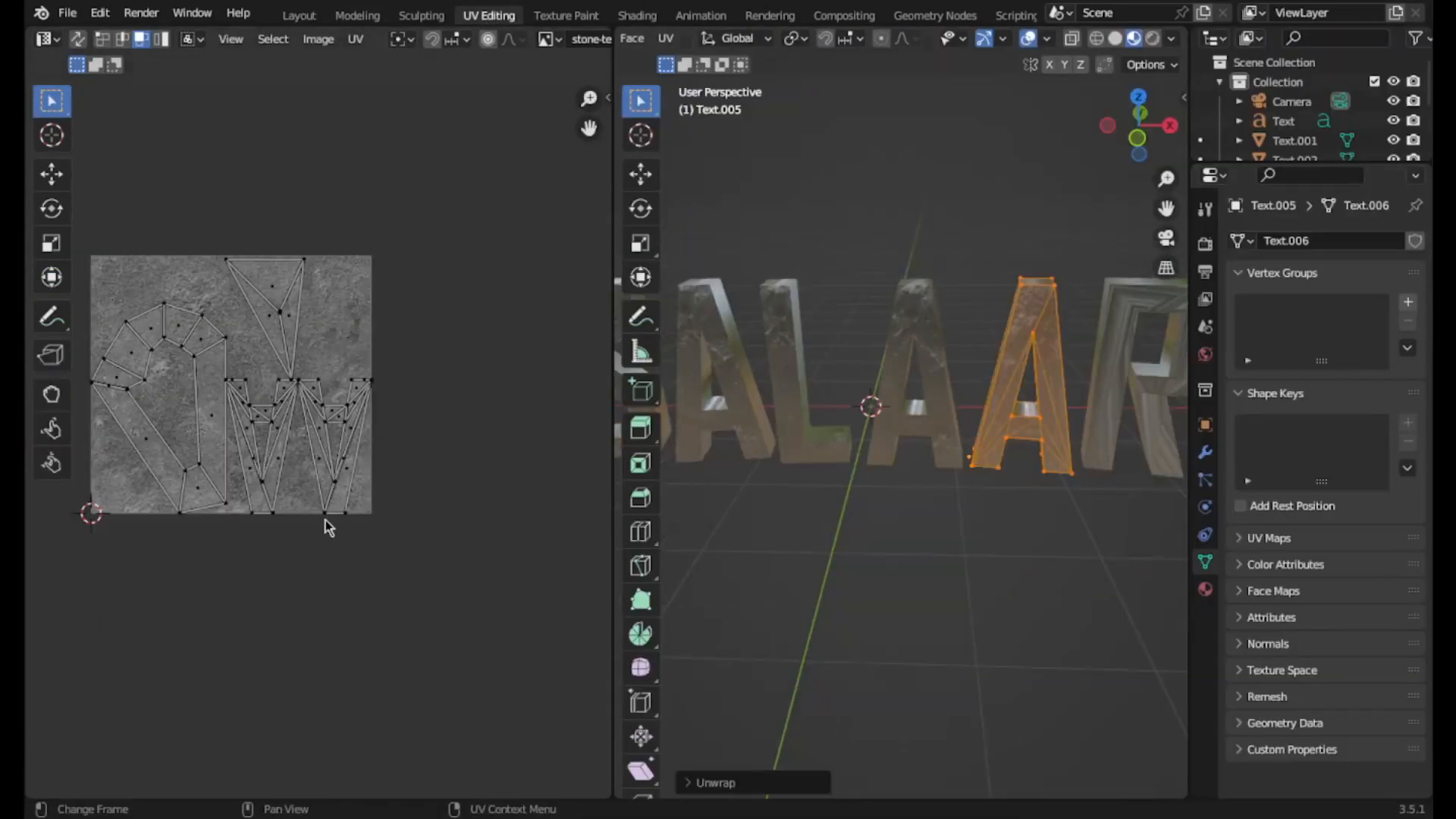
pyautogui.press('u')
pyautogui.click(406, 513)
pyautogui.press('s')
pyautogui.click(392, 558)
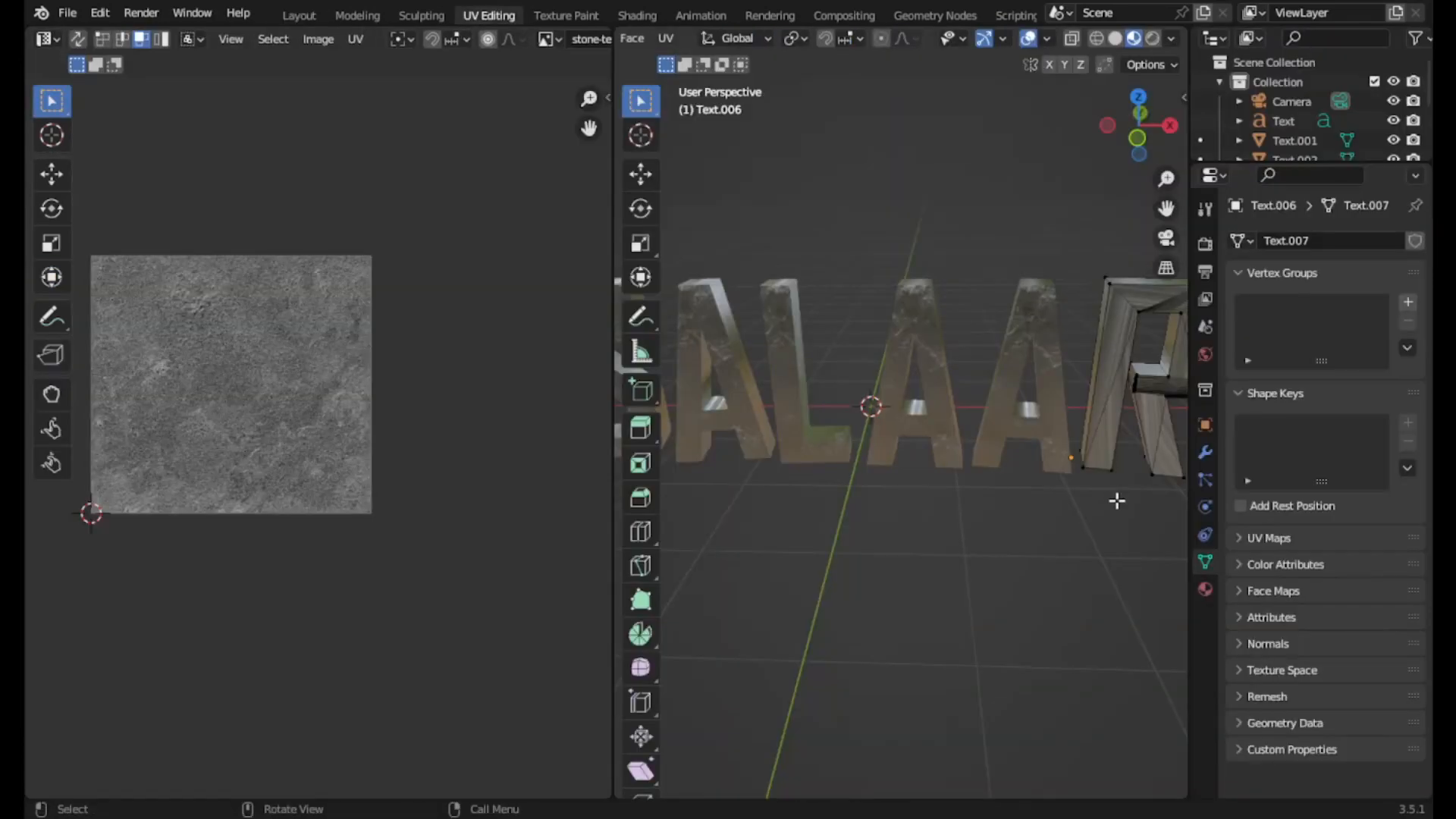
# - Select the entire mesh of the R and unwrap it
pyautogui.press('a')
pyautogui.press('u')
pyautogui.click(872, 540)
# - Select the R-shaped face island in the UV editor, enlarge it and reposition it over the stone texture
pyautogui.scroll(2, 362, 569)
pyautogui.moveTo(362, 568); pyautogui.dragTo(163, 186)
pyautogui.press('s')
pyautogui.click(455, 461)
pyautogui.press('g')
pyautogui.click(430, 522)
pyautogui.press('s')
pyautogui.click(448, 534)
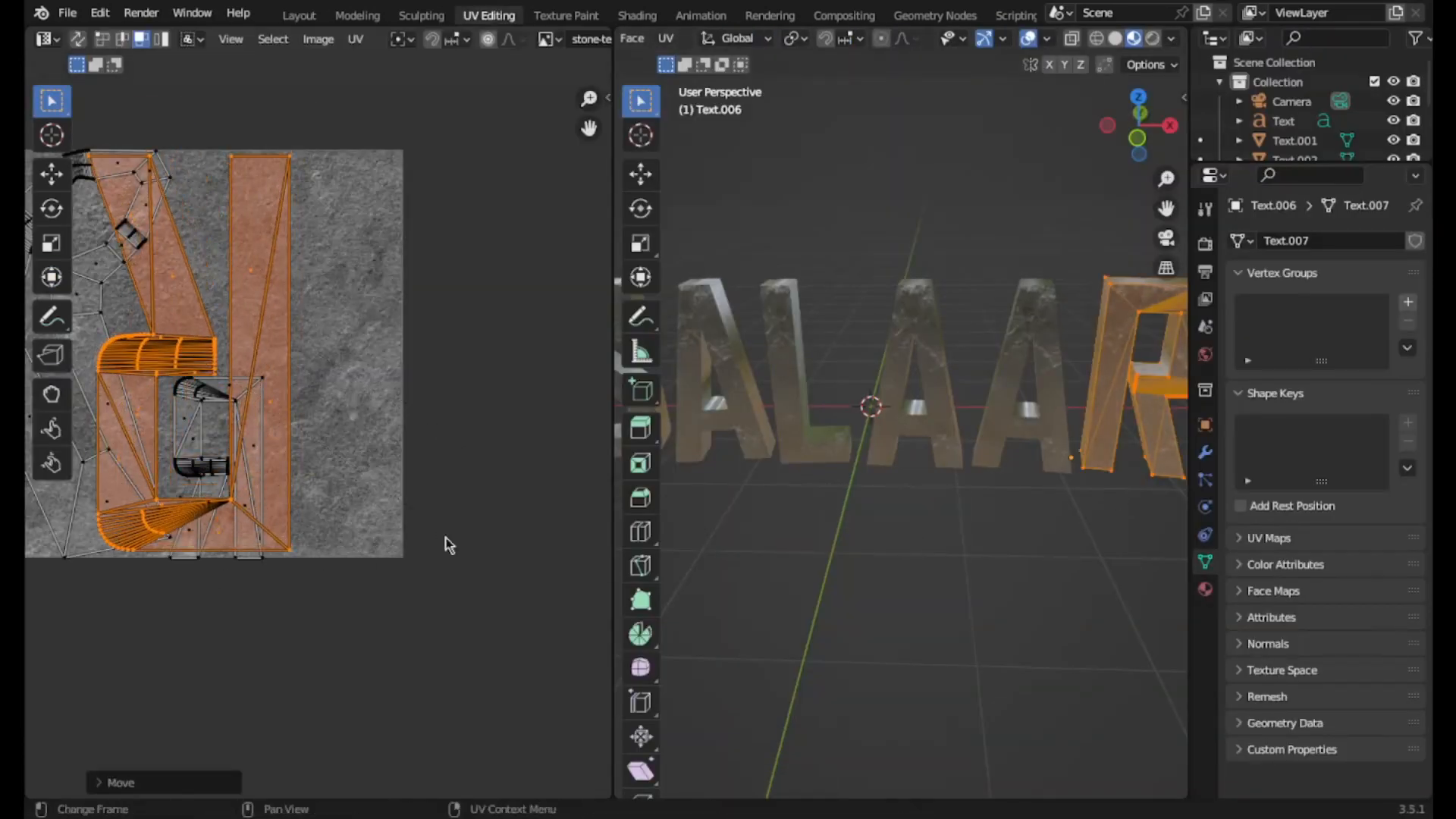
pyautogui.press('Tab')
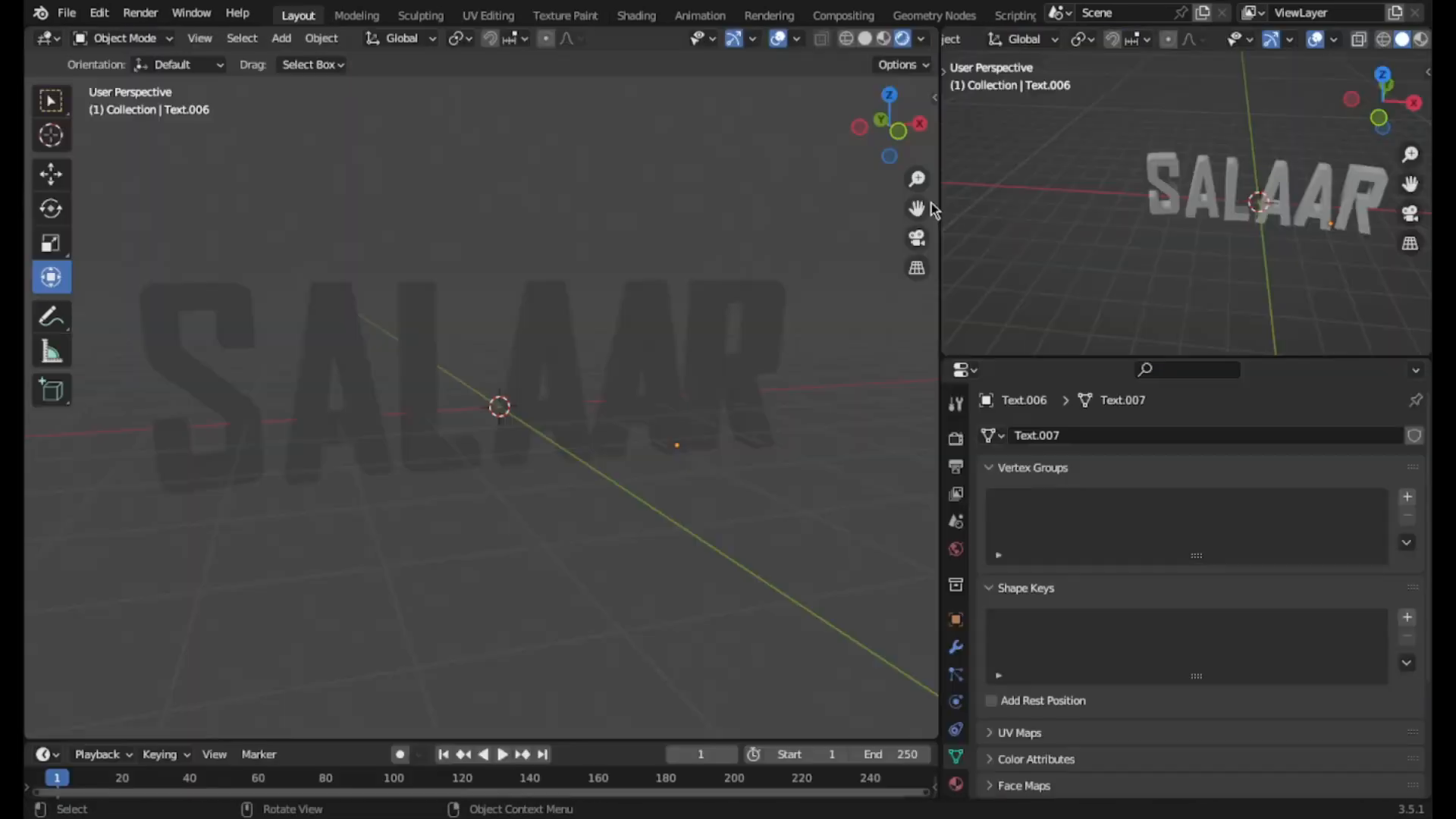
# - Look through the camera in both Layout viewports and hide the gizmos and overlays in the smaller one
pyautogui.click(918, 243)
pyautogui.scroll(-3, 667, 421)
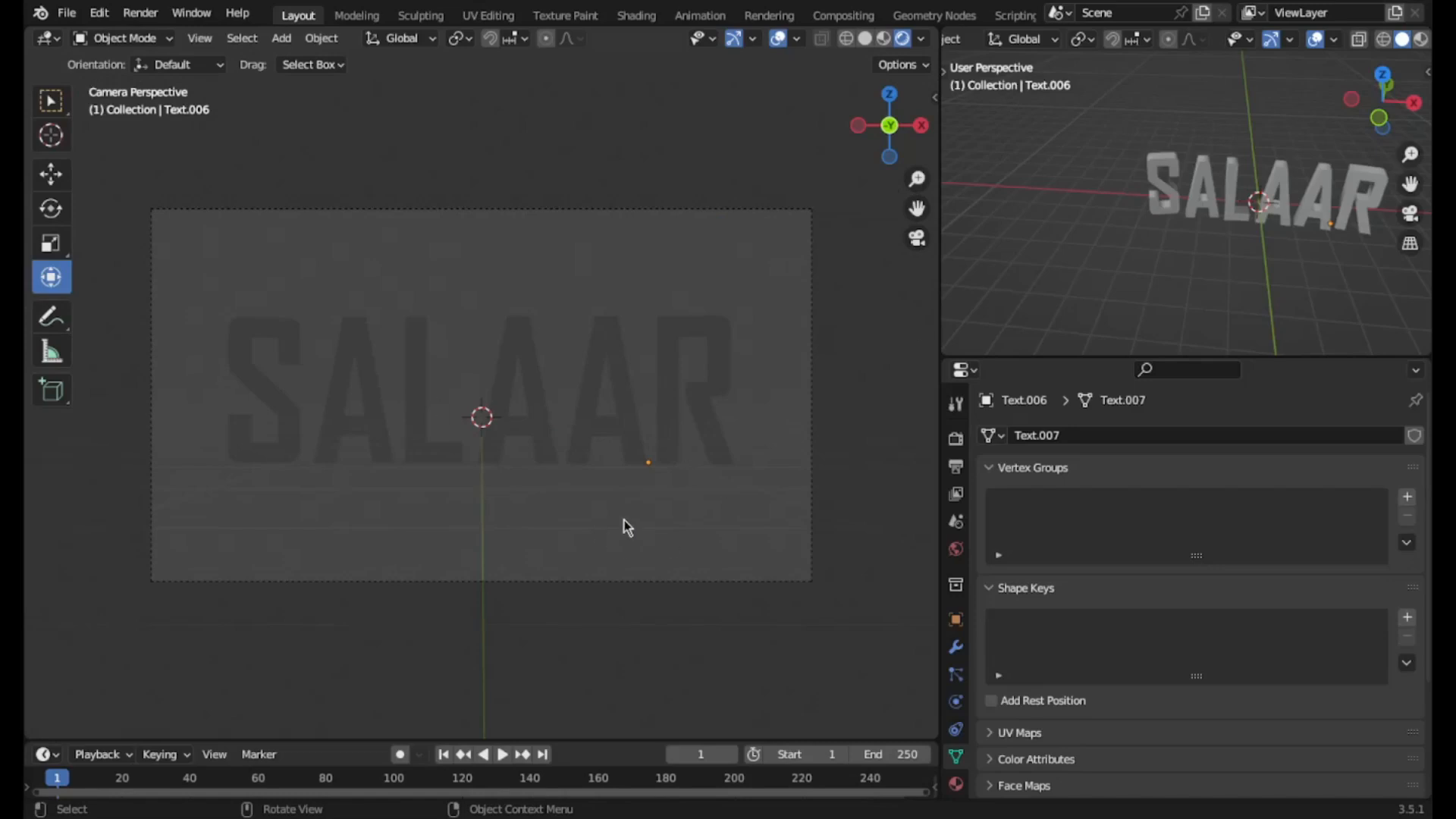
pyautogui.click(1408, 207)
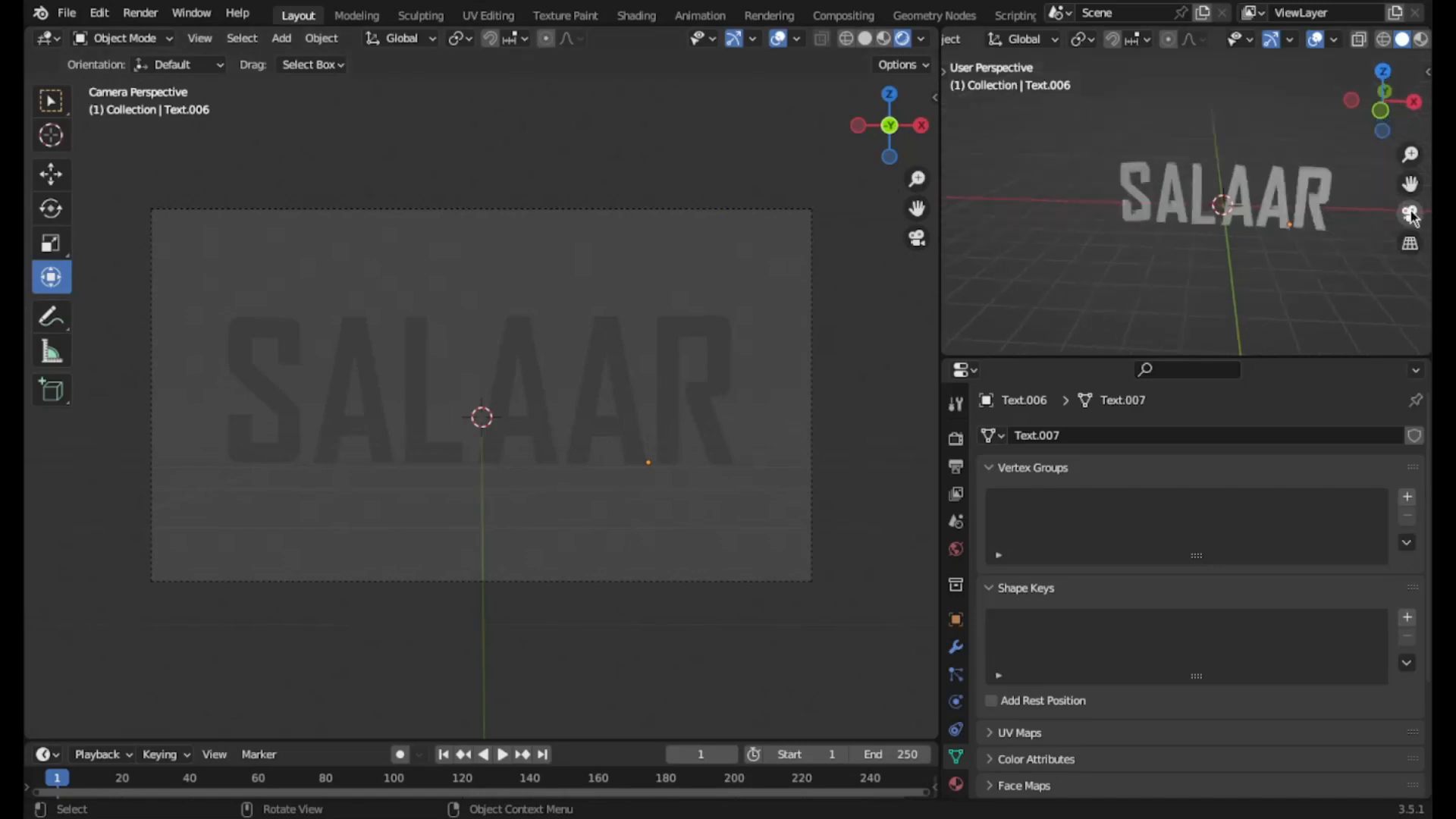
pyautogui.click(1271, 39)
pyautogui.click(1316, 40)
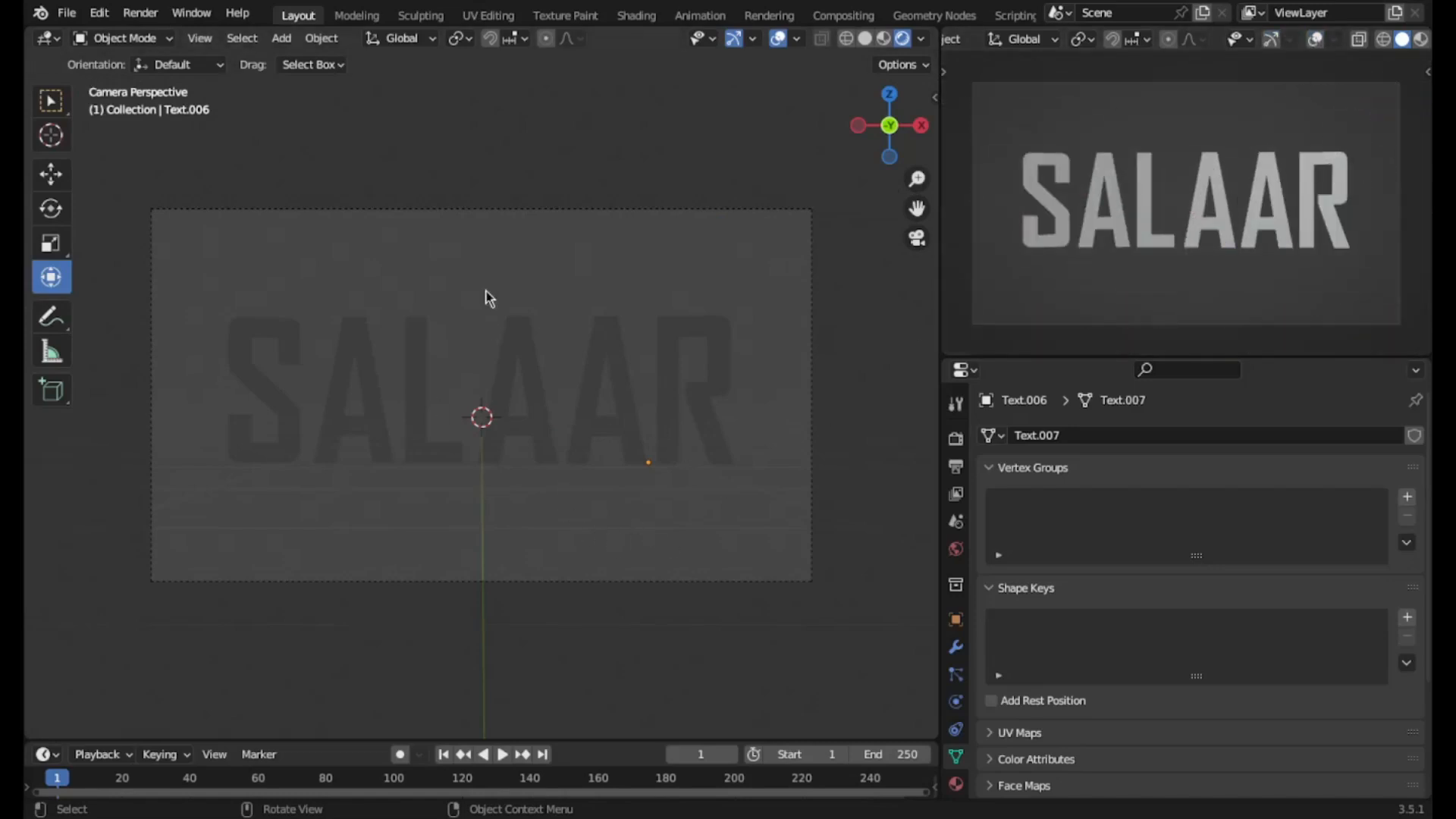
pyautogui.scroll(1, 677, 446)
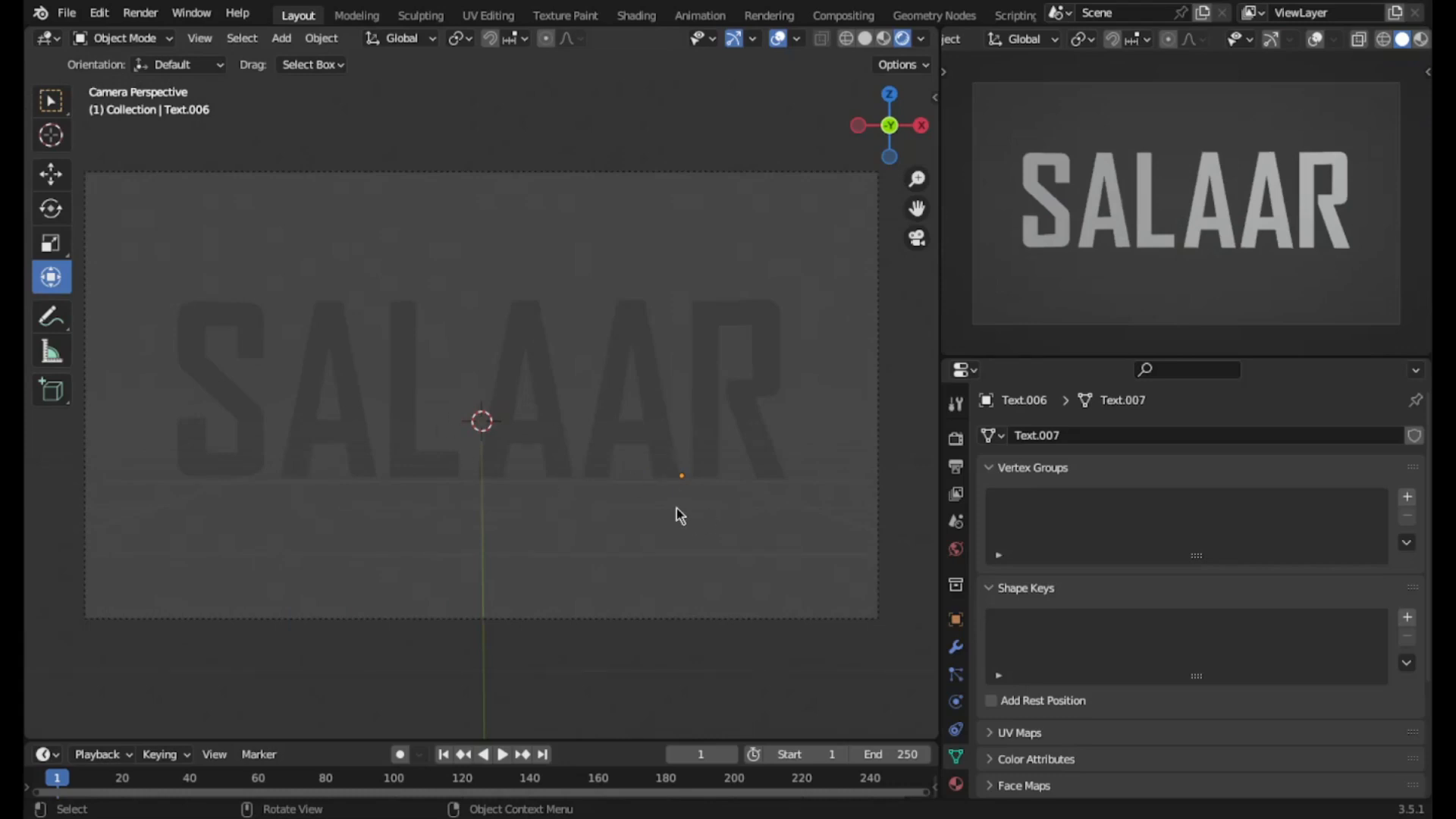
# - Set the world background color to black and switch the smaller camera viewport to rendered shading
pyautogui.click(955, 549)
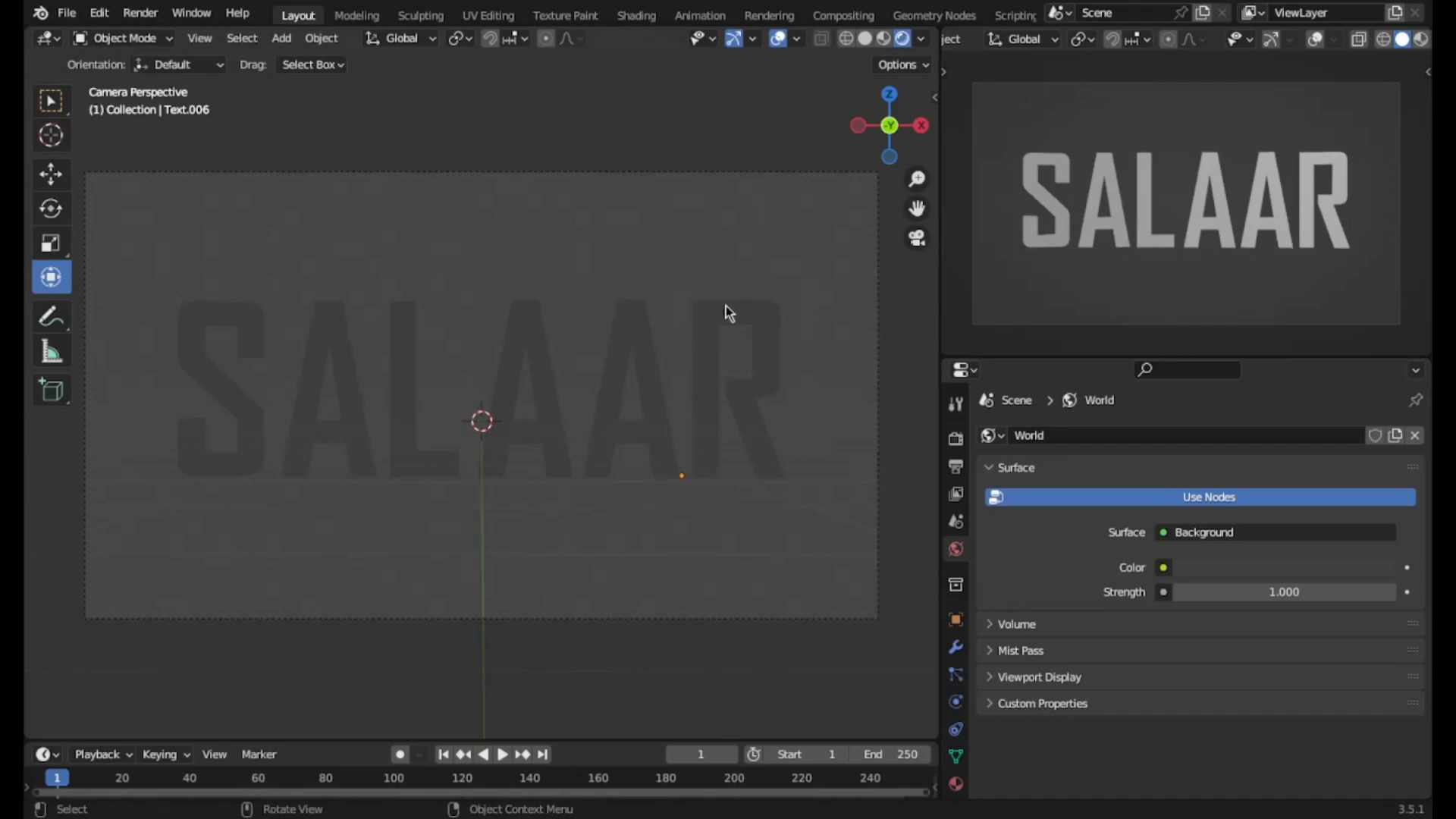
pyautogui.click(1231, 569)
pyautogui.moveTo(1380, 404); pyautogui.dragTo(1380, 429)
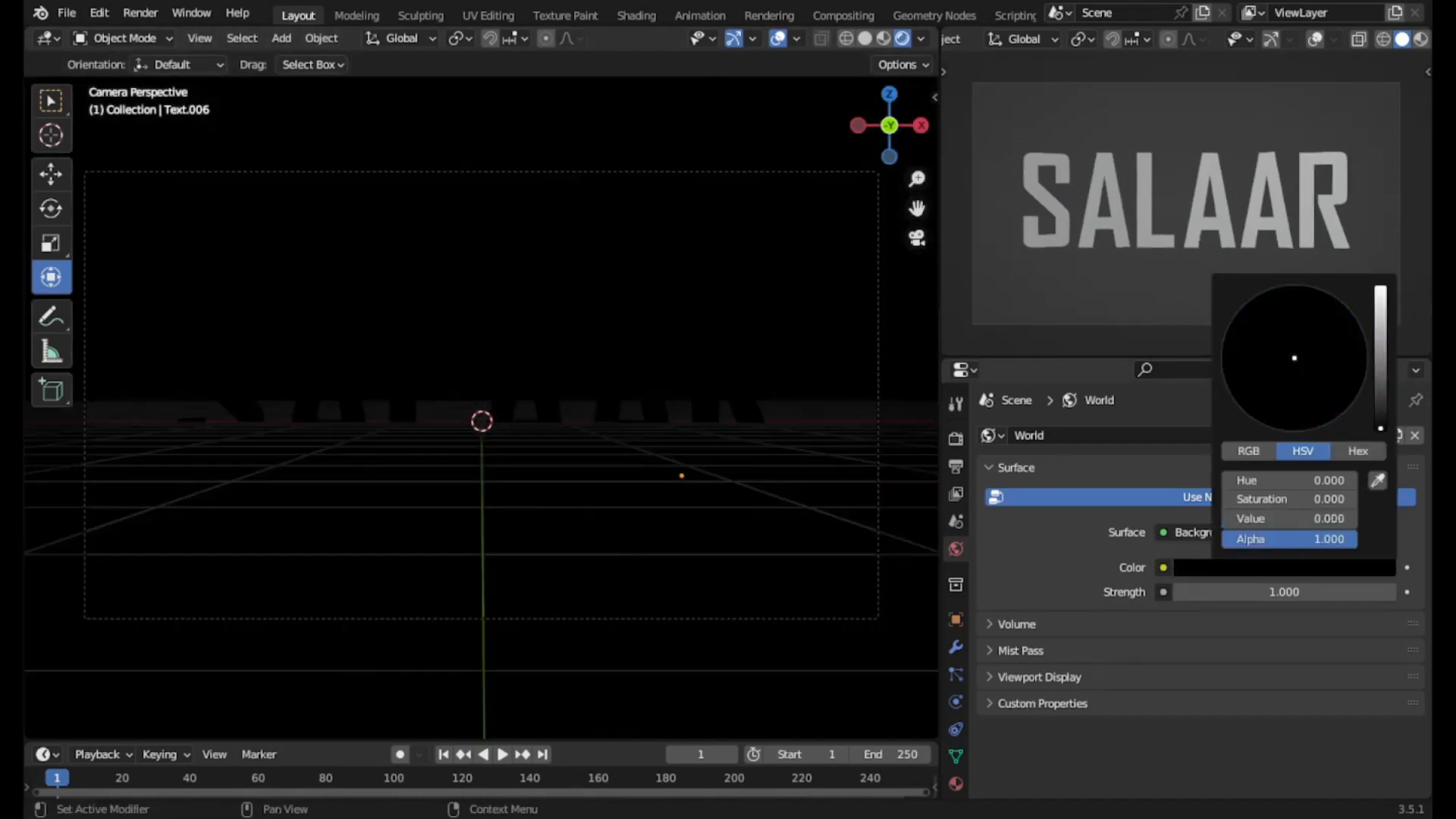
pyautogui.scroll(-2, 1380, 41)
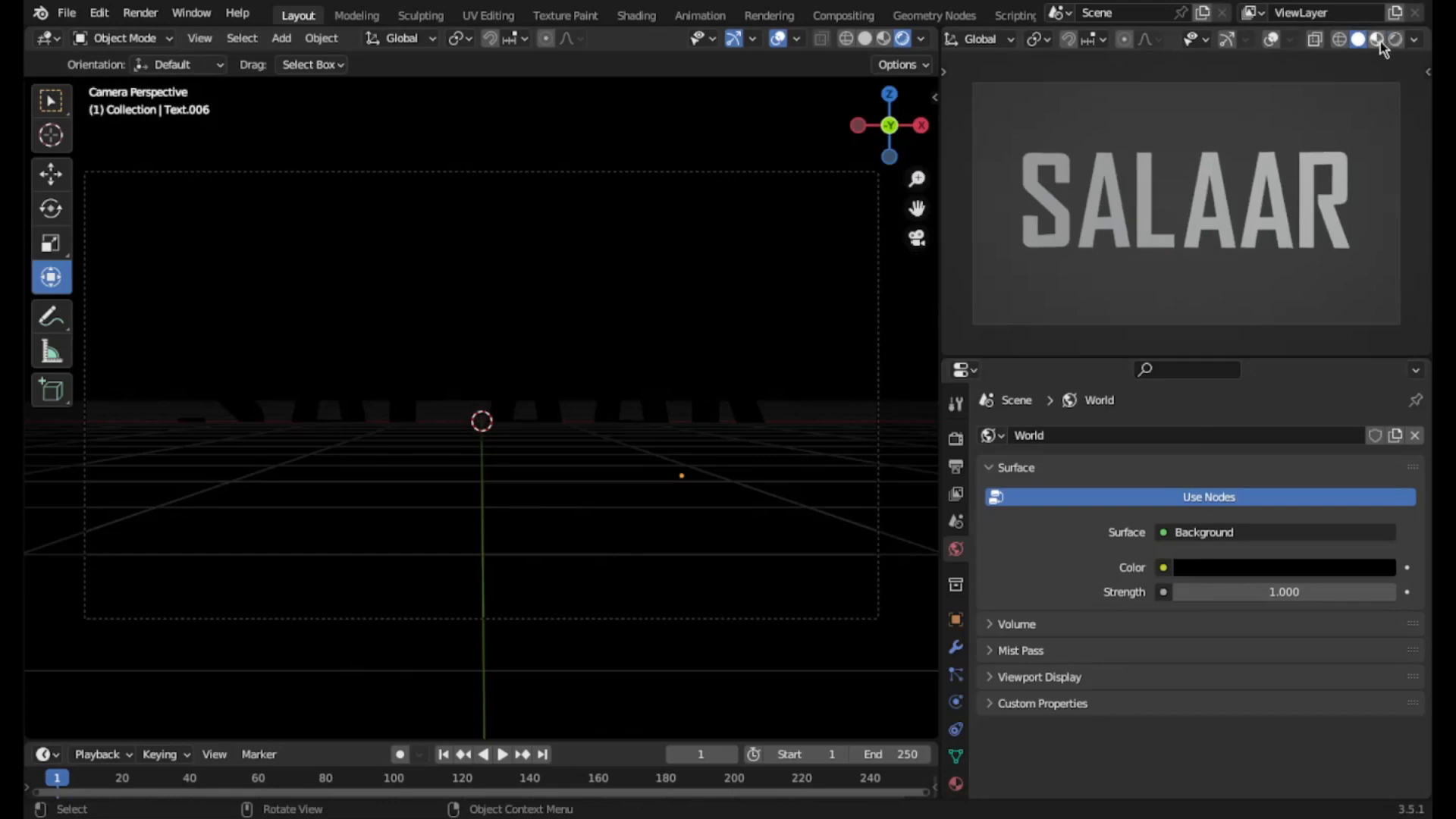
pyautogui.click(1395, 39)
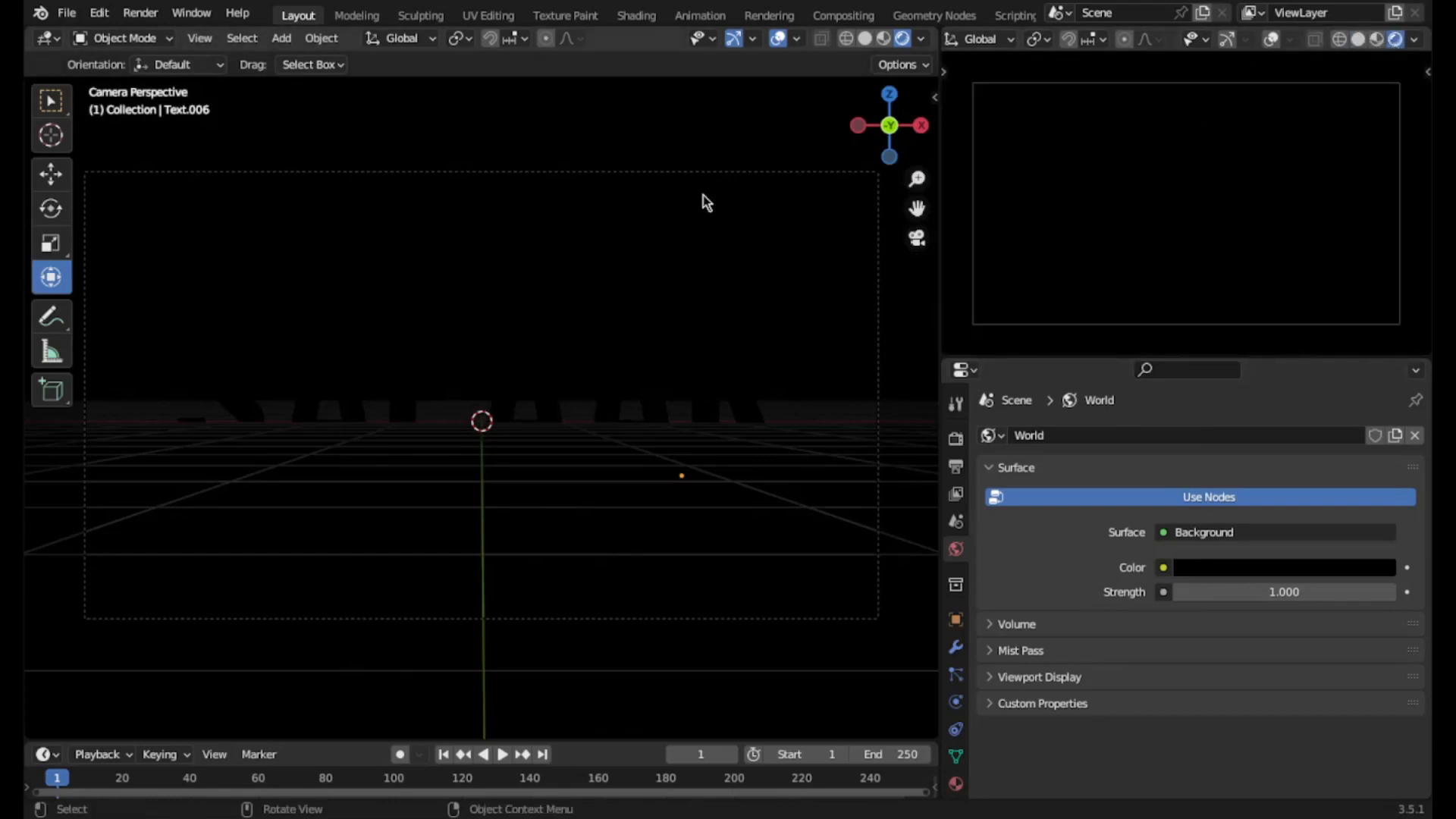
pyautogui.click(758, 474)
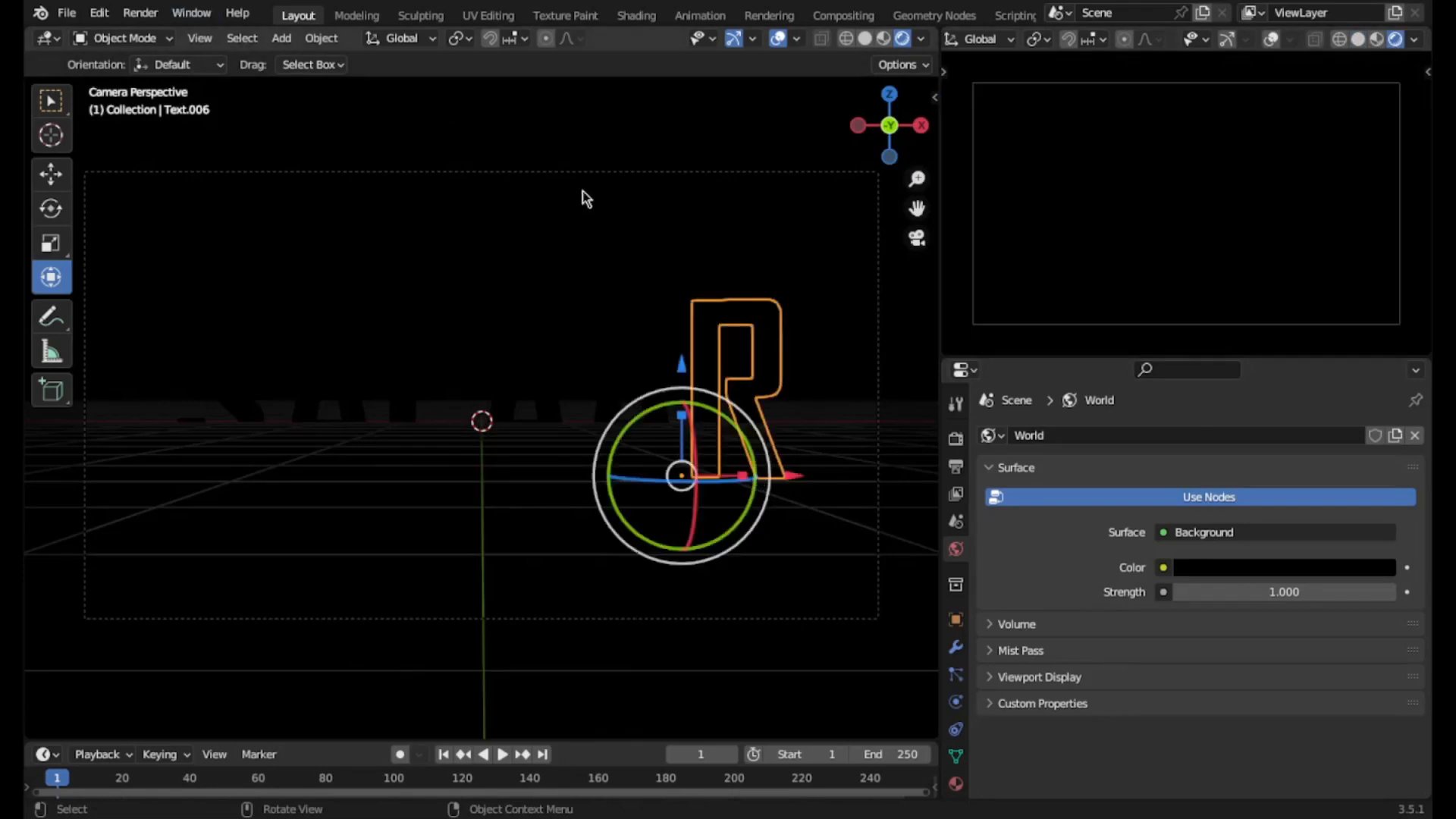
pyautogui.click(639, 190)
pyautogui.click(673, 145)
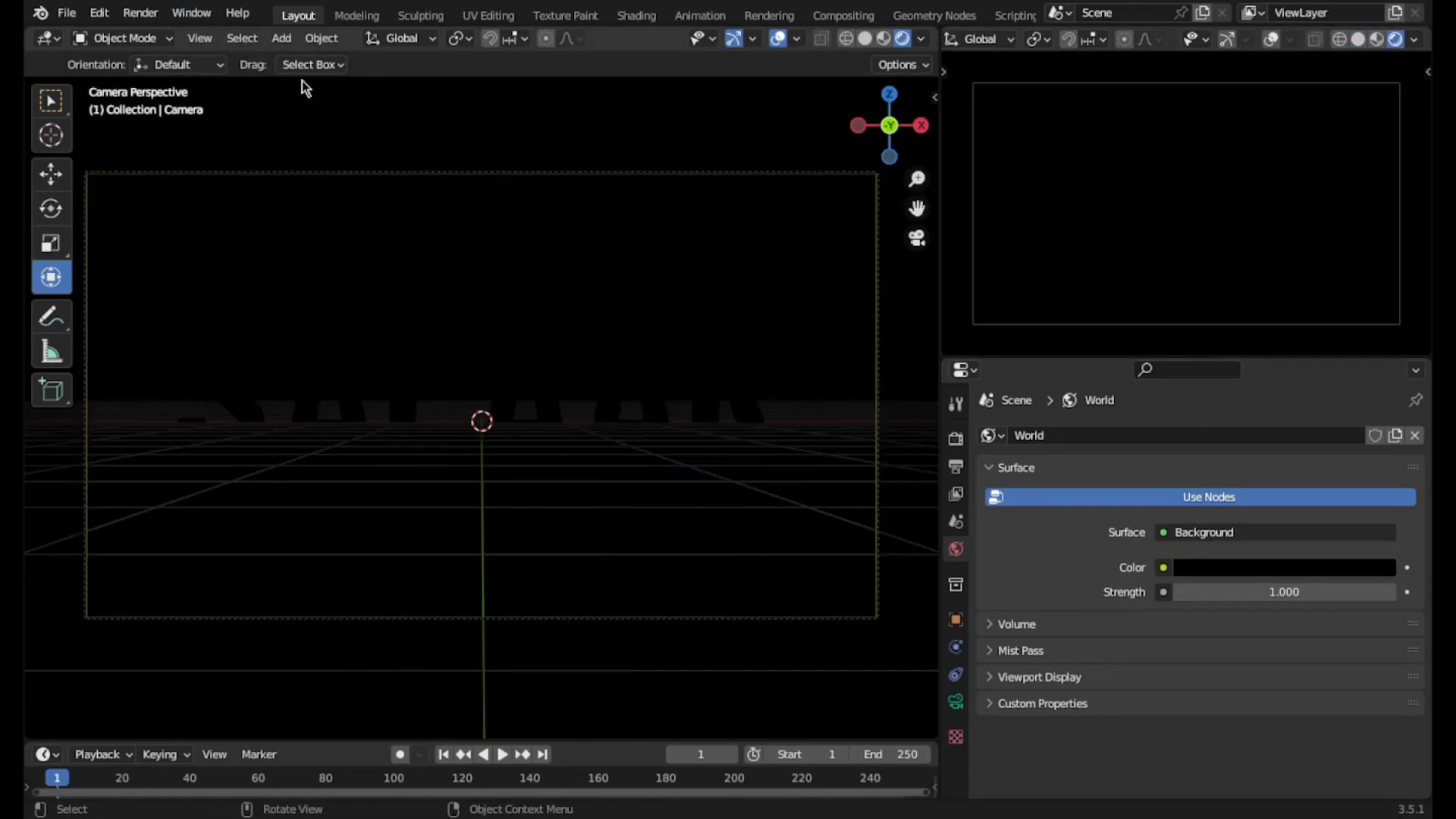
# - Add a point light and position it in front of the letter L
pyautogui.click(289, 42)
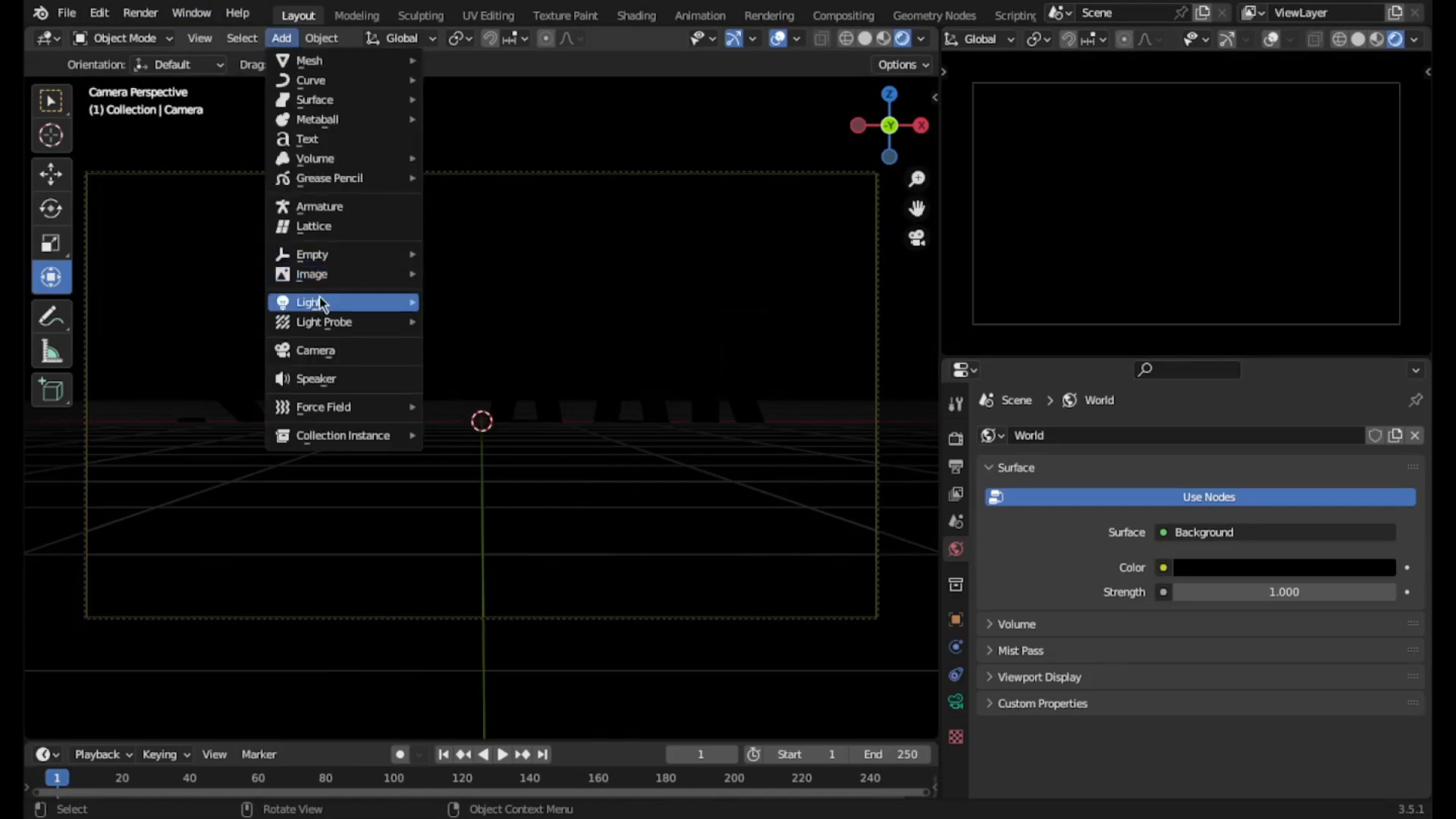
pyautogui.moveTo(320, 303)
pyautogui.click(464, 305)
pyautogui.moveTo(468, 313); pyautogui.dragTo(453, 413, button='middle')
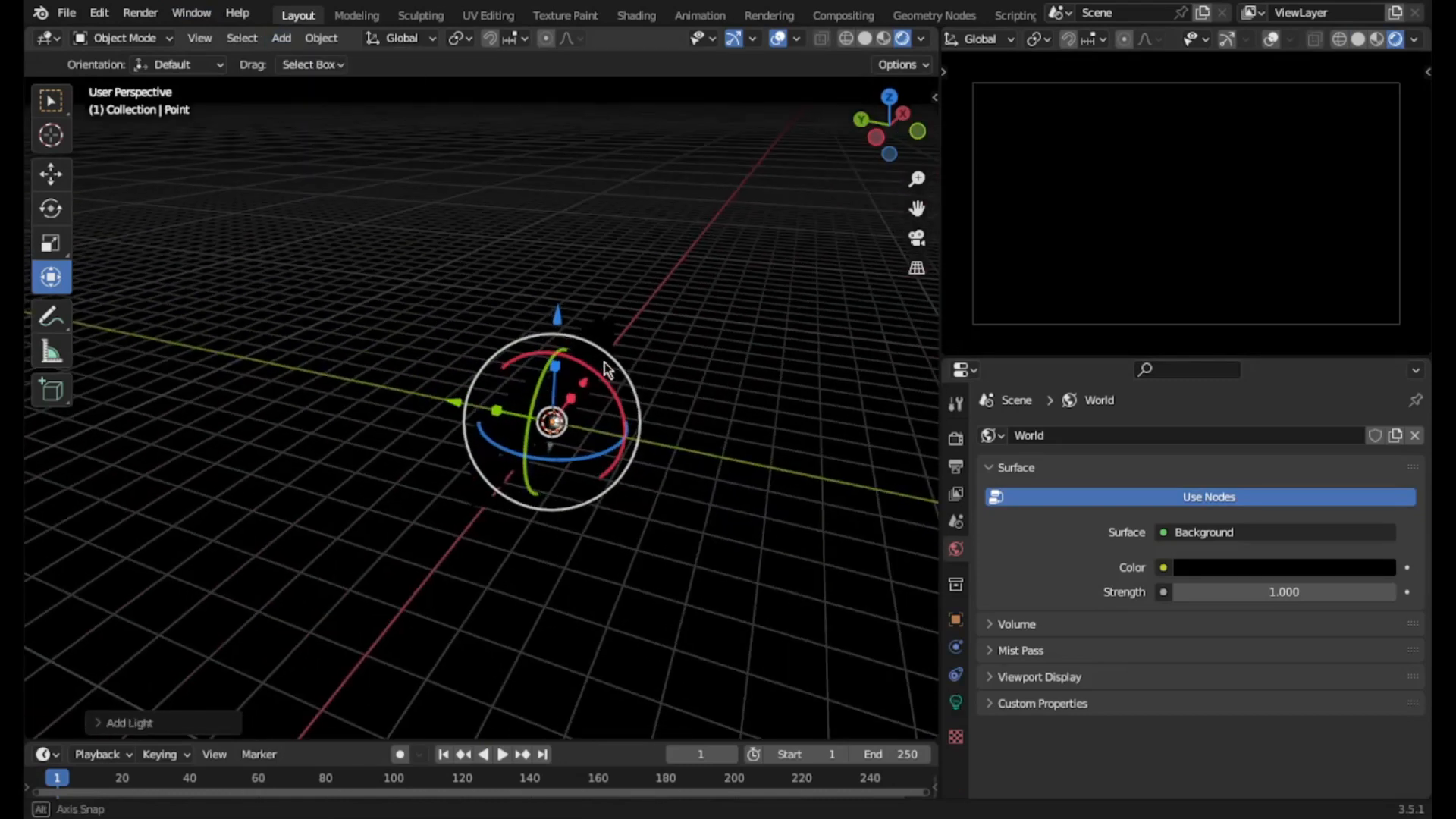
pyautogui.moveTo(454, 413); pyautogui.dragTo(543, 414)
pyautogui.moveTo(649, 325); pyautogui.dragTo(653, 300)
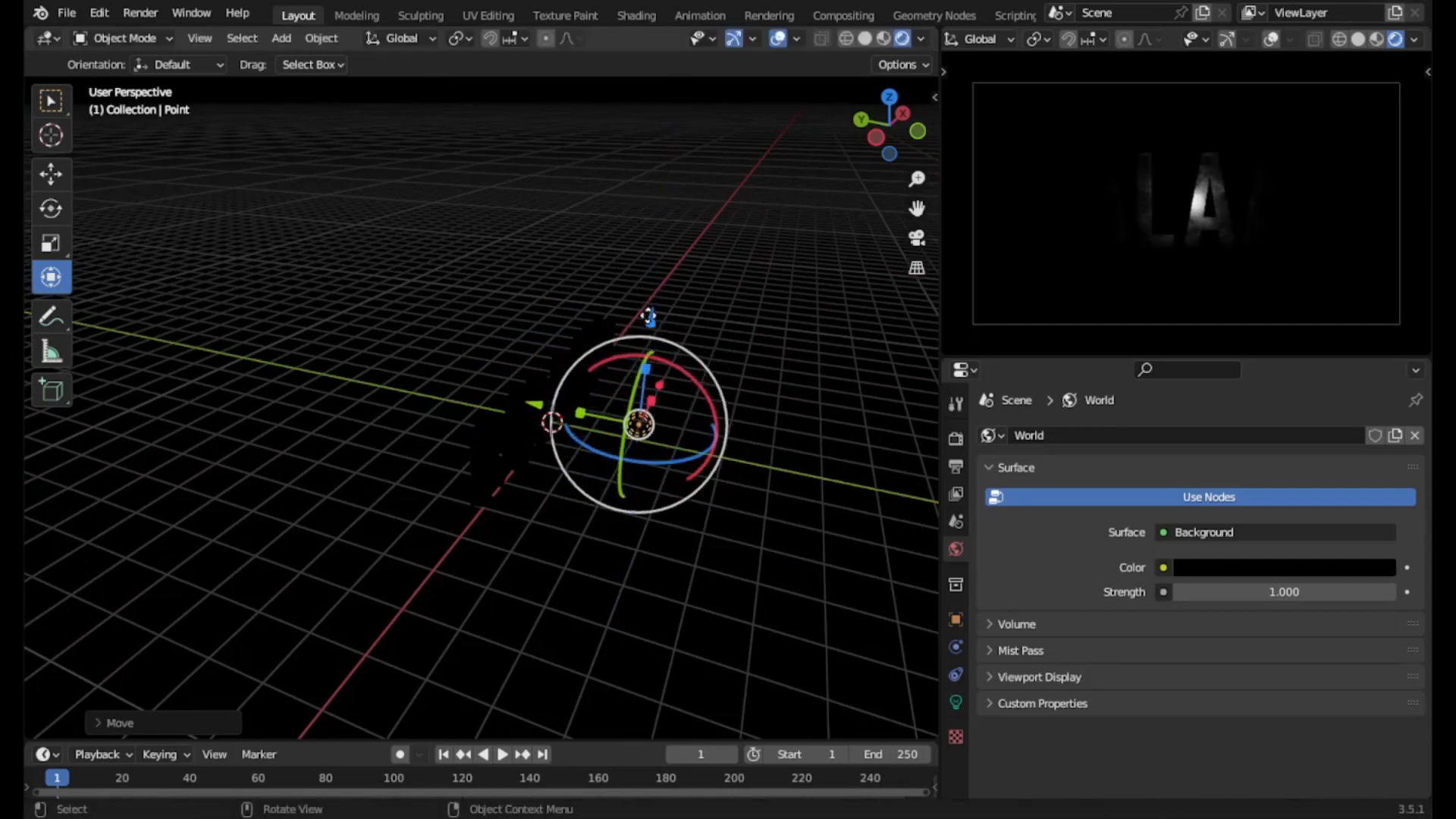
pyautogui.moveTo(680, 370); pyautogui.dragTo(567, 453, button='middle')
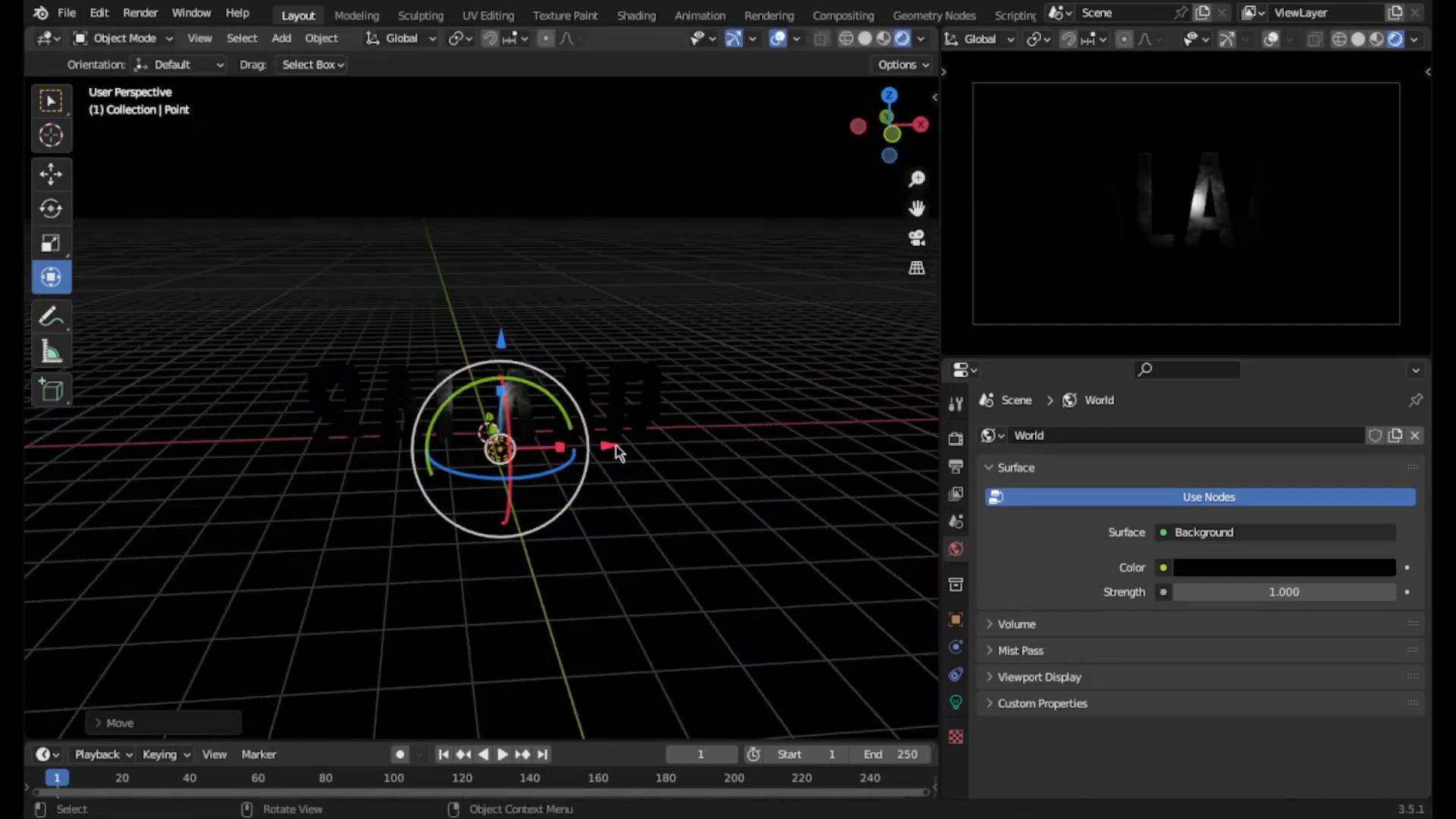
pyautogui.moveTo(616, 444); pyautogui.dragTo(575, 448)
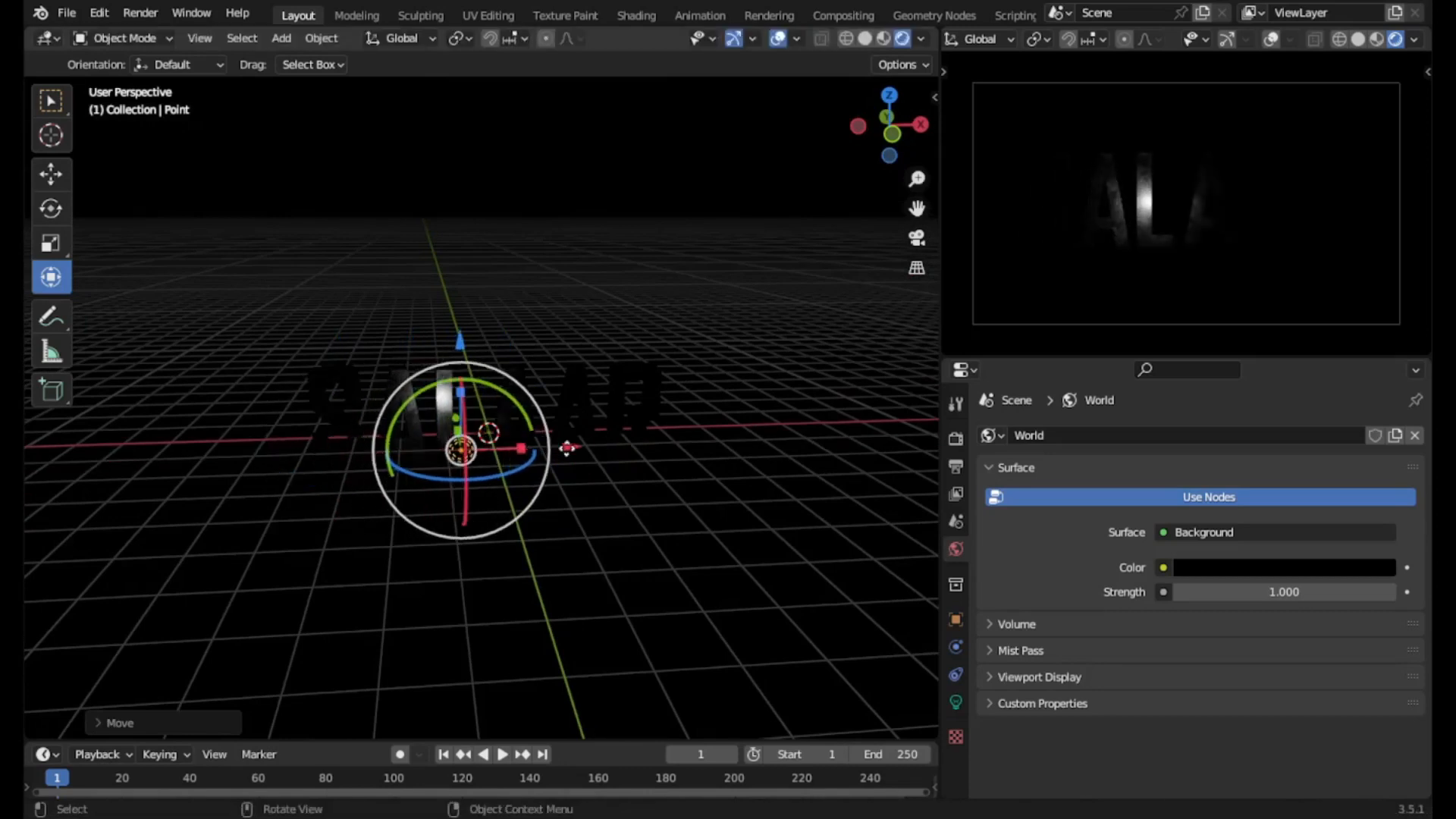
# - Set the point light's power to 600 W
pyautogui.click(955, 702)
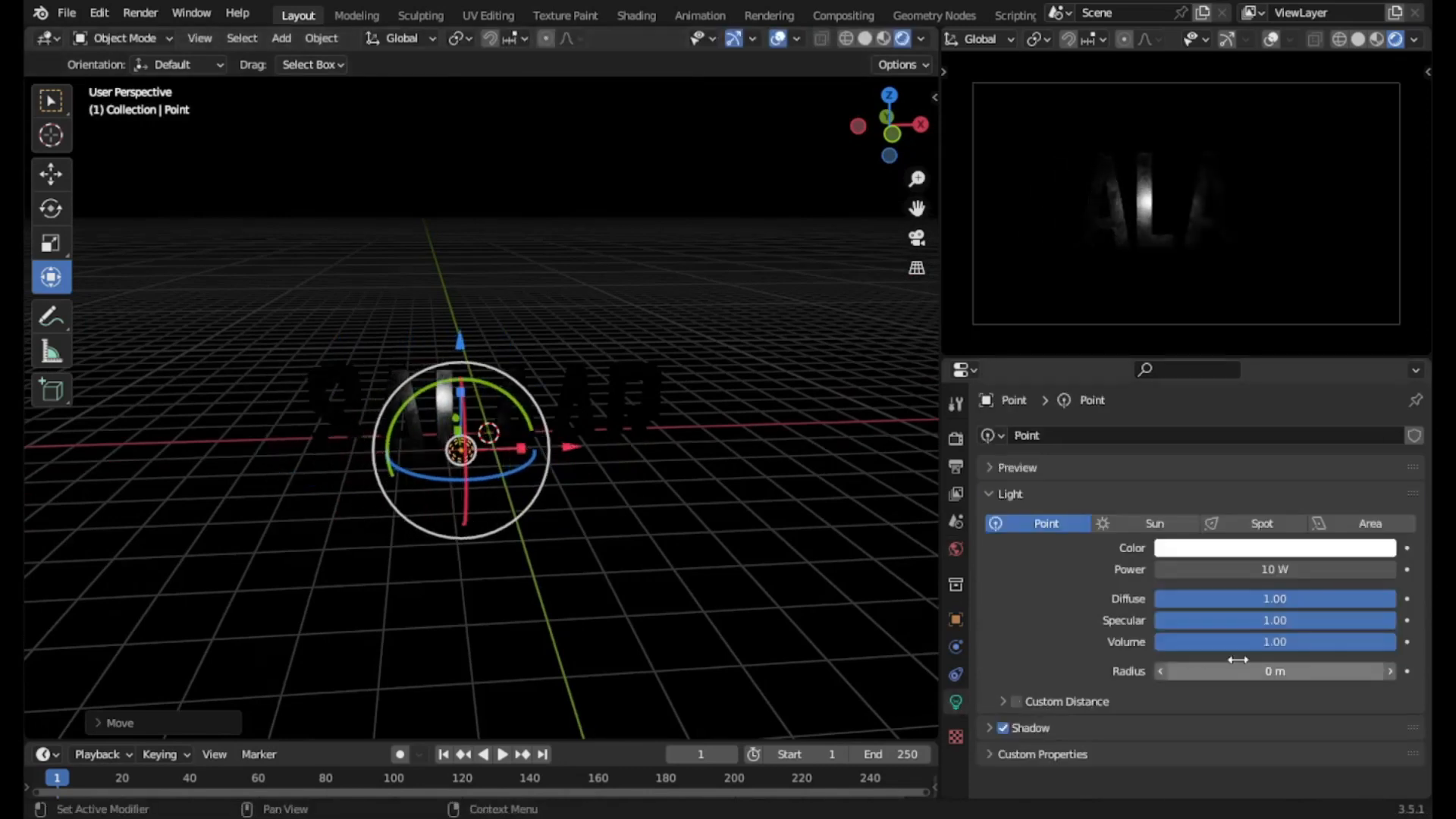
pyautogui.moveTo(1244, 570); pyautogui.dragTo(1260, 570)
pyautogui.click(1259, 573)
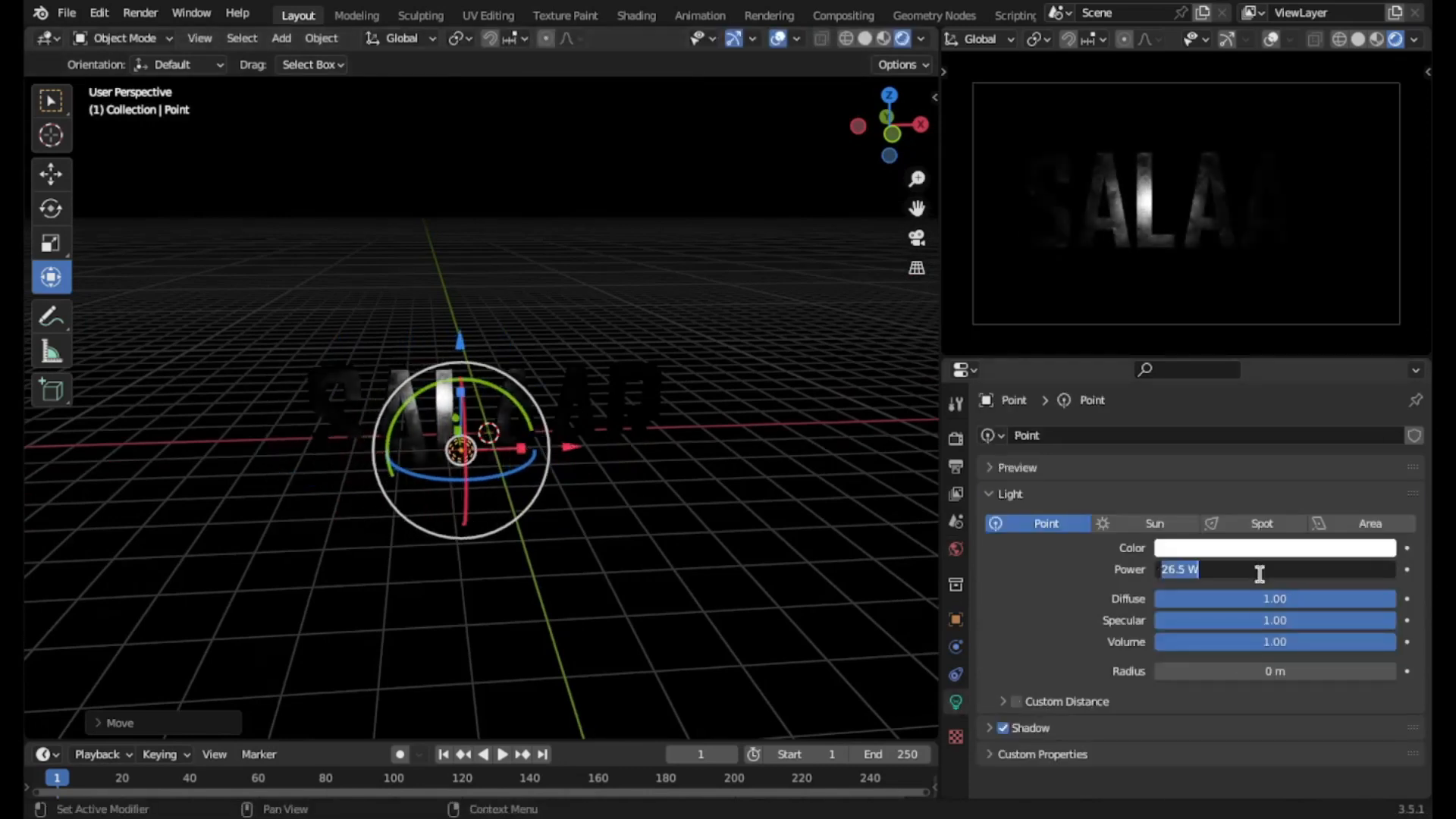
pyautogui.write('600')
pyautogui.press('Return')
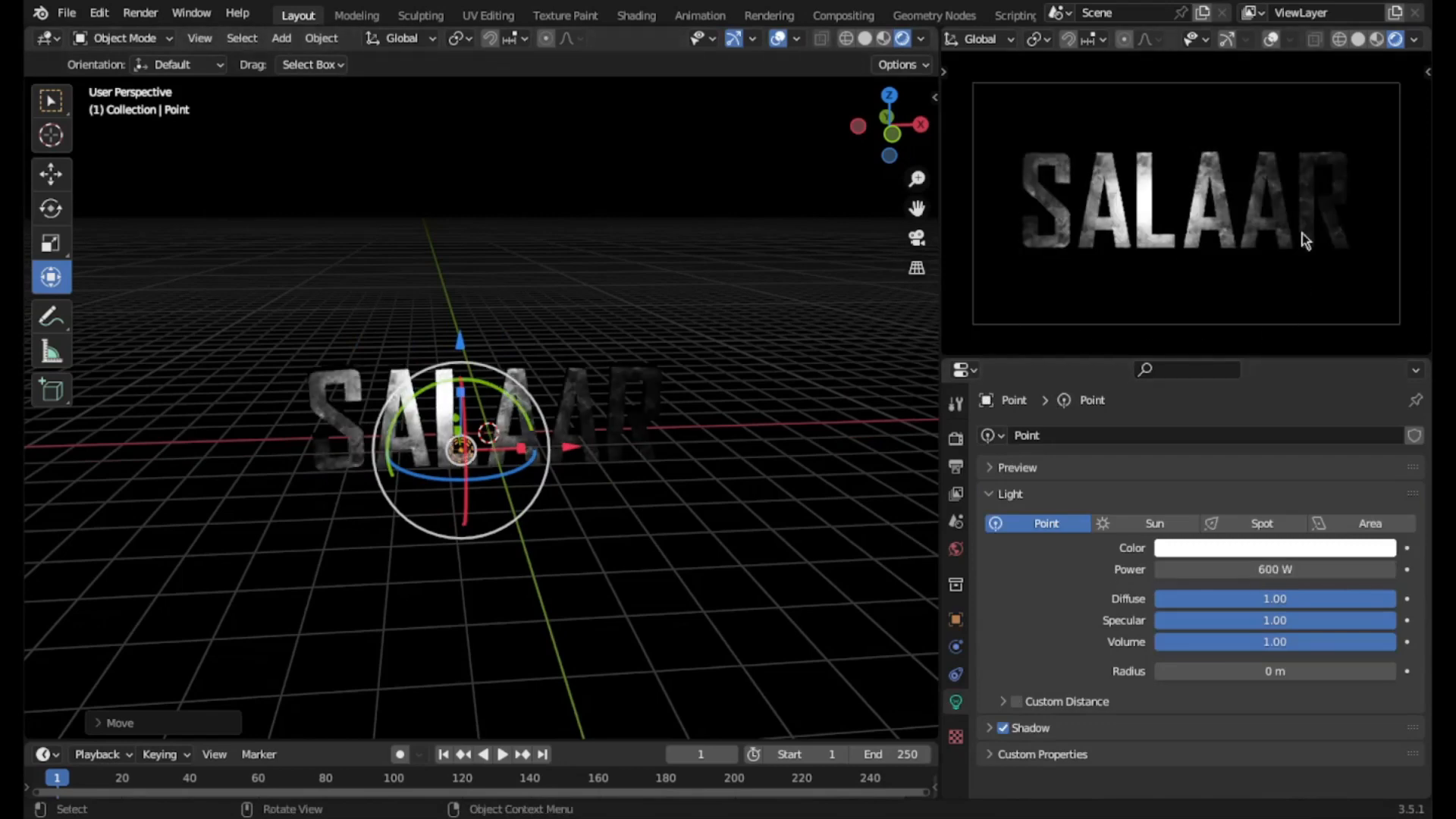
# - Reposition the point light so it sits close to the S at the outer end of the word
pyautogui.moveTo(565, 448); pyautogui.dragTo(361, 464)
pyautogui.moveTo(361, 464); pyautogui.dragTo(567, 522, button='middle')
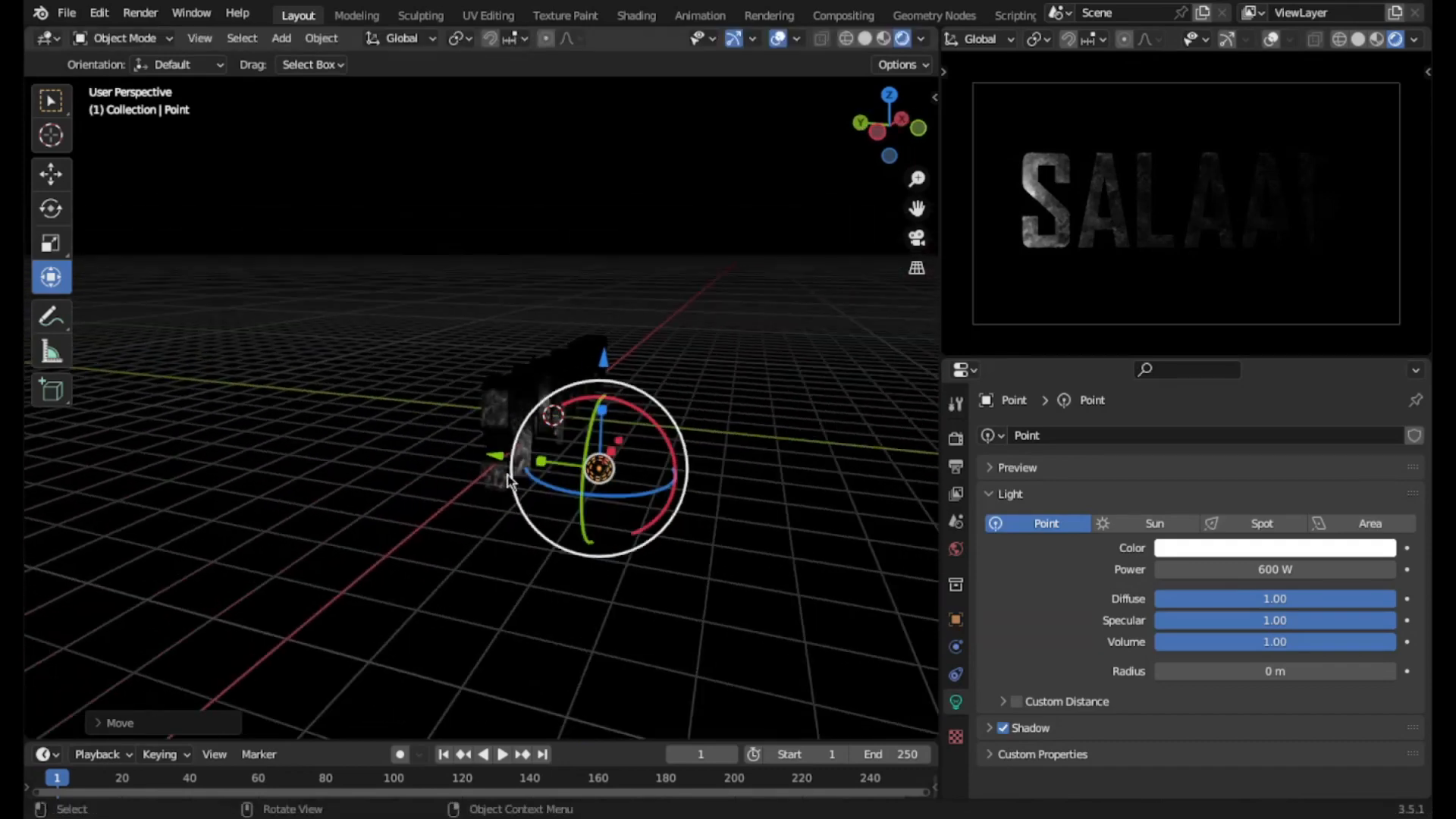
pyautogui.moveTo(497, 456); pyautogui.dragTo(429, 444)
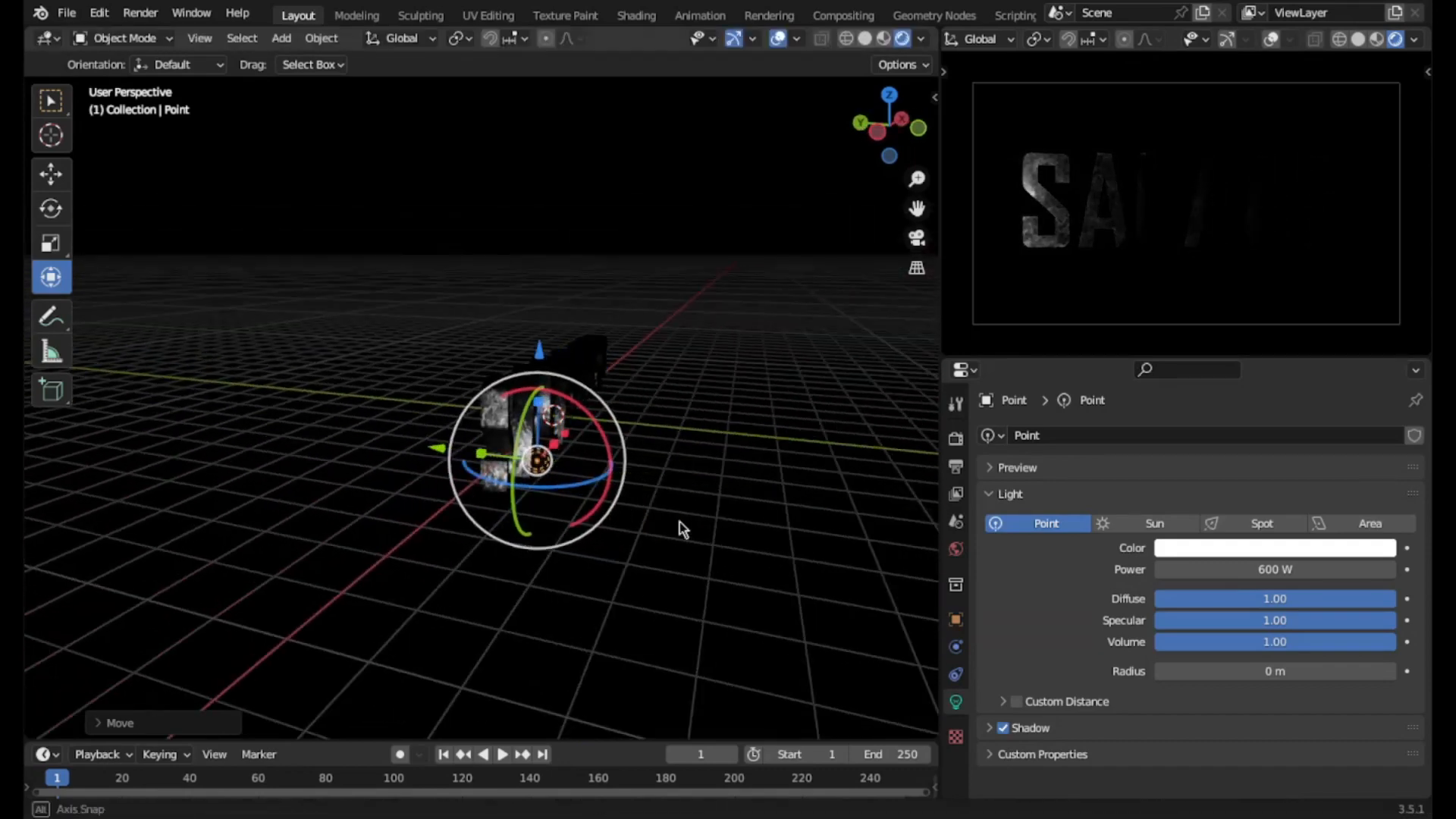
pyautogui.moveTo(680, 522); pyautogui.dragTo(558, 522, button='middle')
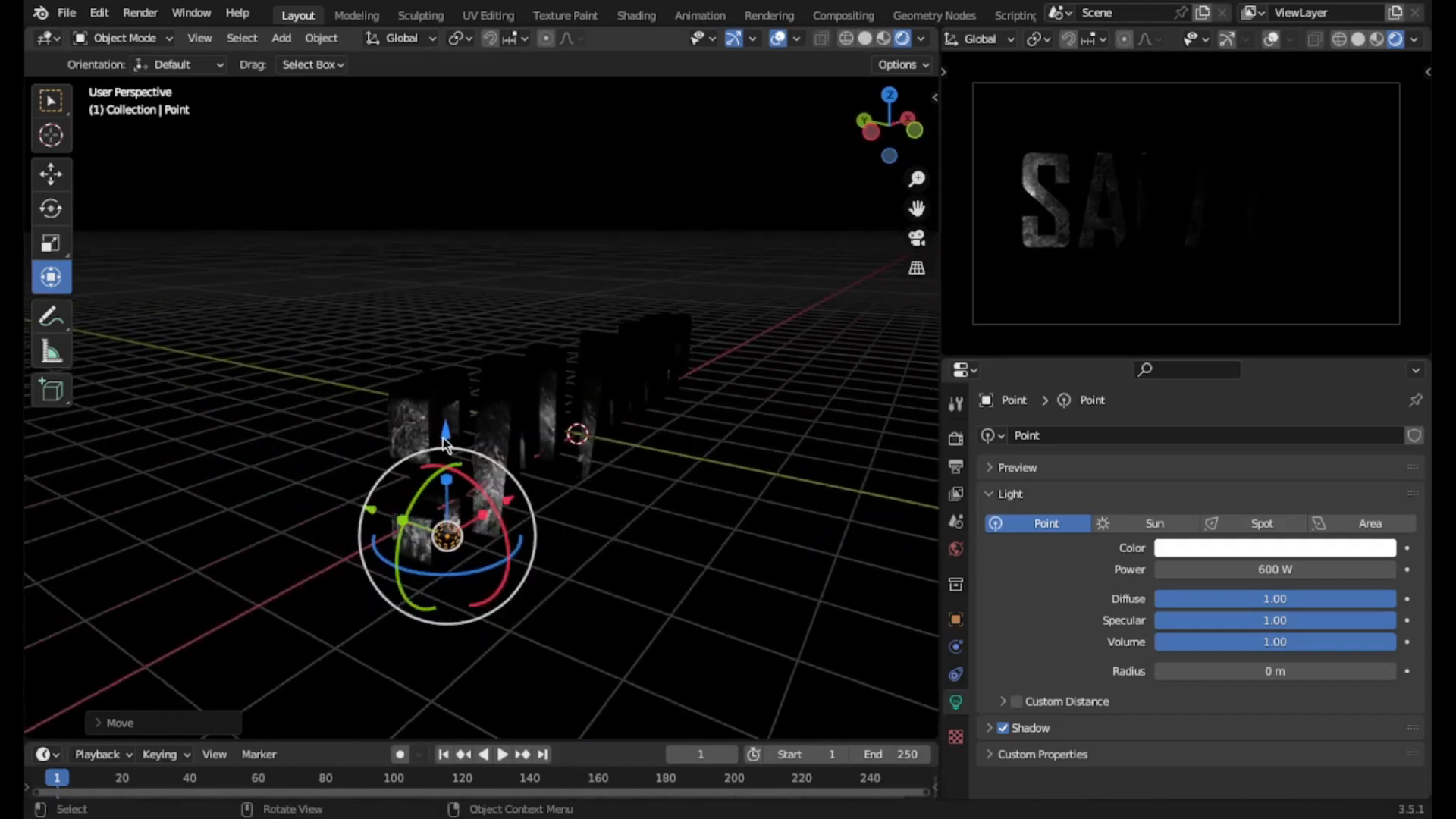
pyautogui.moveTo(444, 434); pyautogui.dragTo(435, 408)
pyautogui.moveTo(502, 473); pyautogui.dragTo(477, 460)
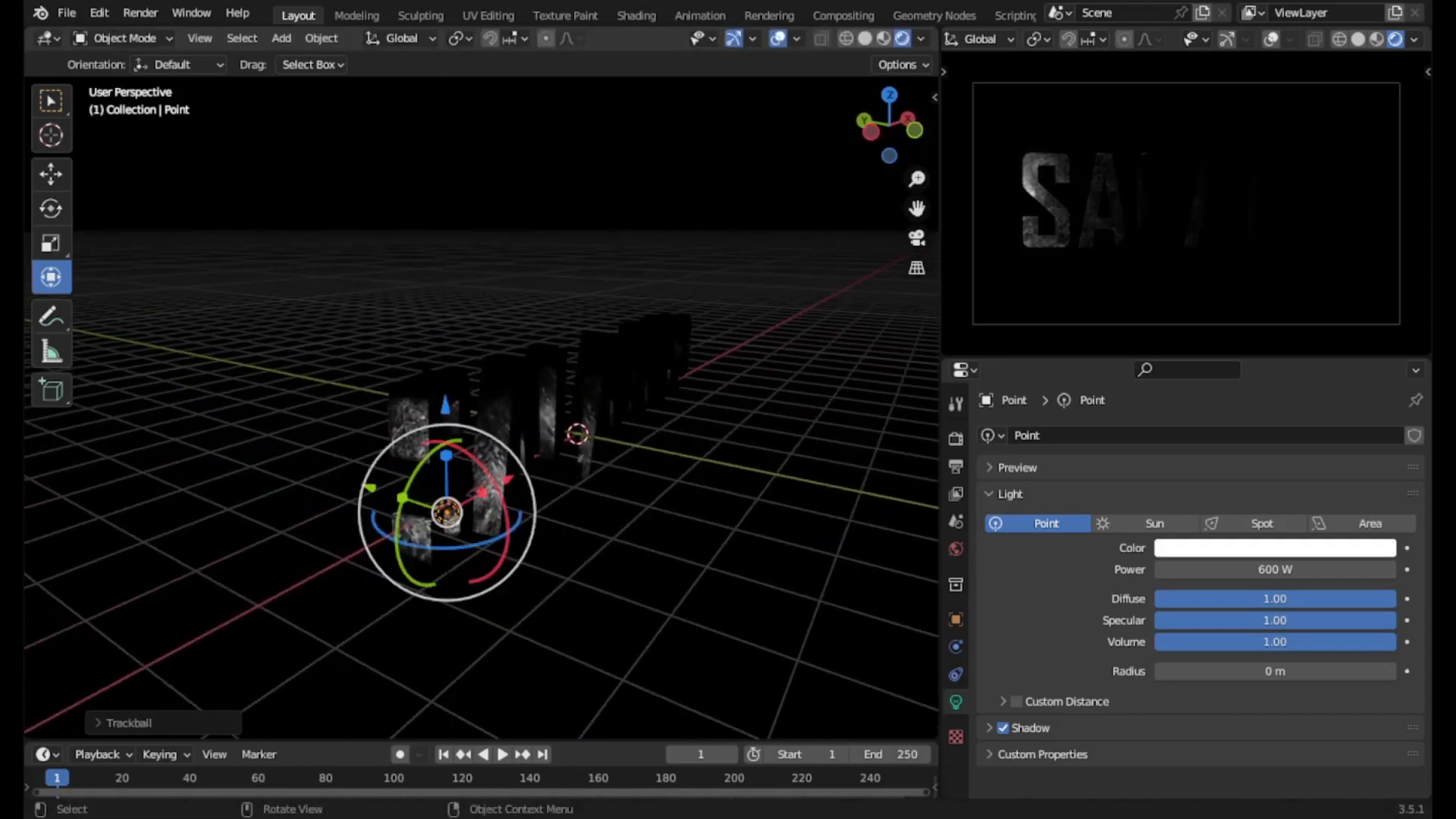
pyautogui.moveTo(676, 520); pyautogui.dragTo(564, 516, button='middle')
pyautogui.moveTo(303, 457); pyautogui.dragTo(282, 469)
pyautogui.moveTo(135, 353); pyautogui.dragTo(144, 372)
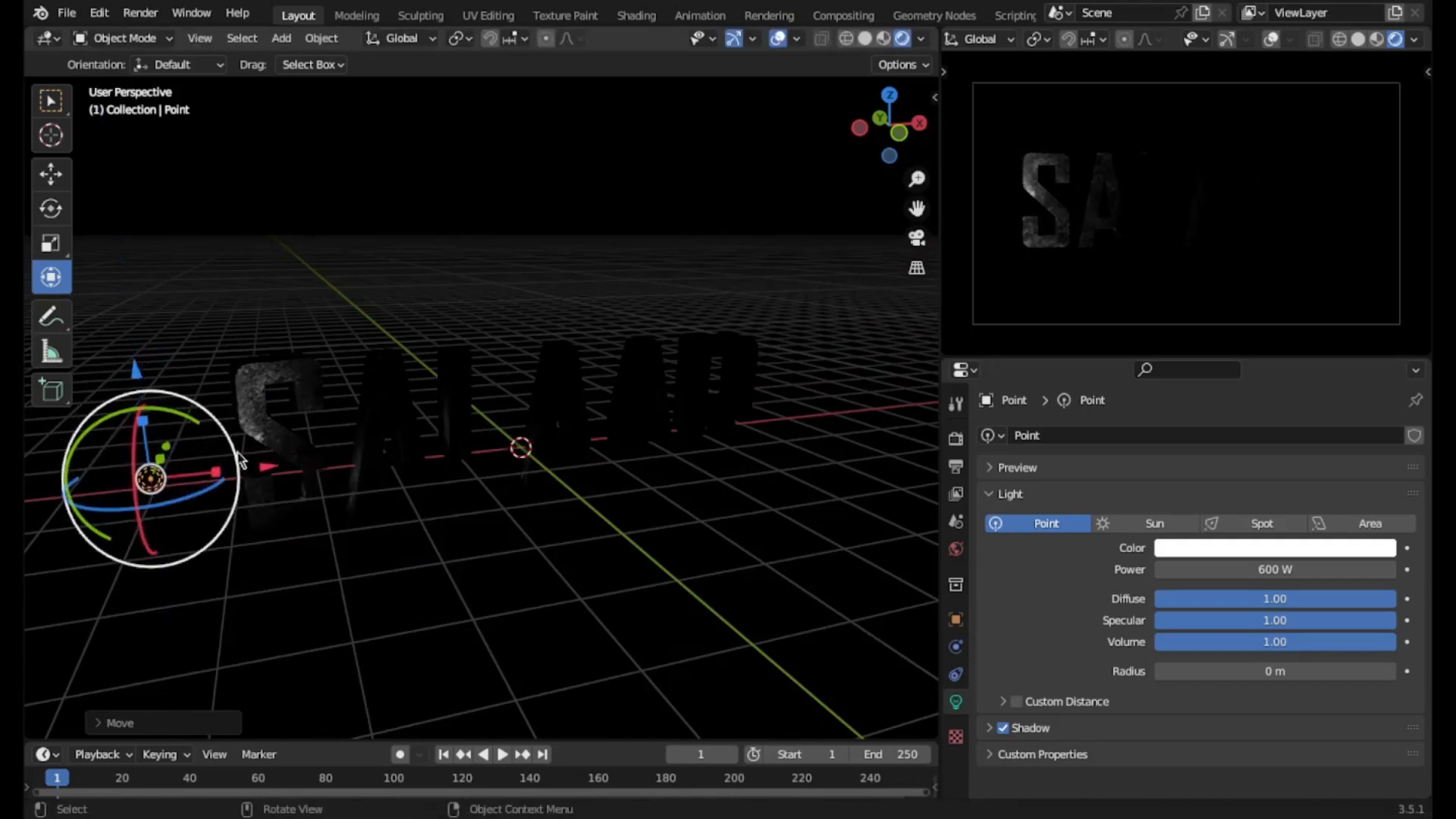
pyautogui.moveTo(267, 467); pyautogui.dragTo(351, 454)
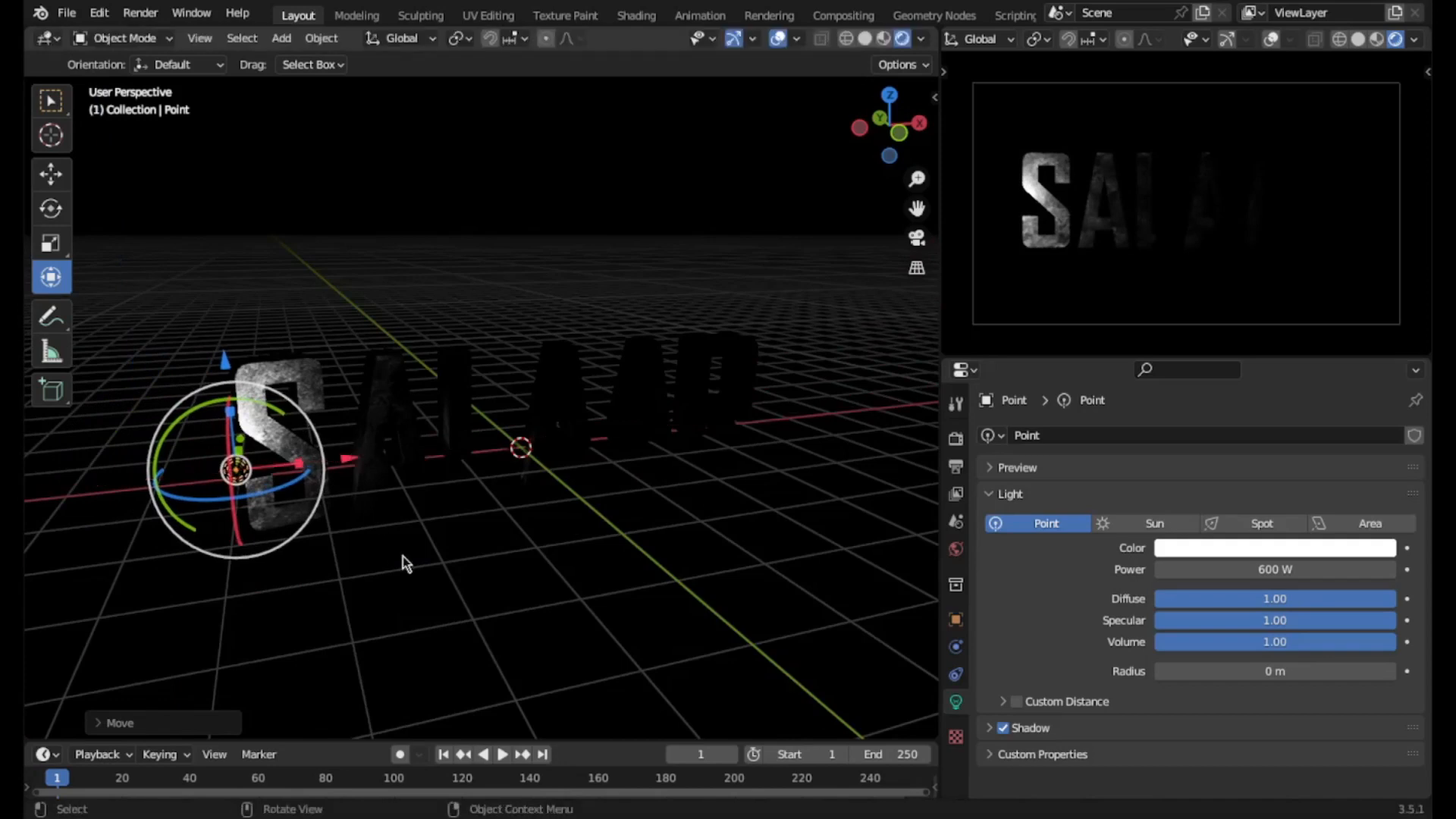
# - Duplicate the point light and move the copy to the outer side of the R
pyautogui.hotkey('ctrl', 'c')
pyautogui.hotkey('ctrl', 'v')
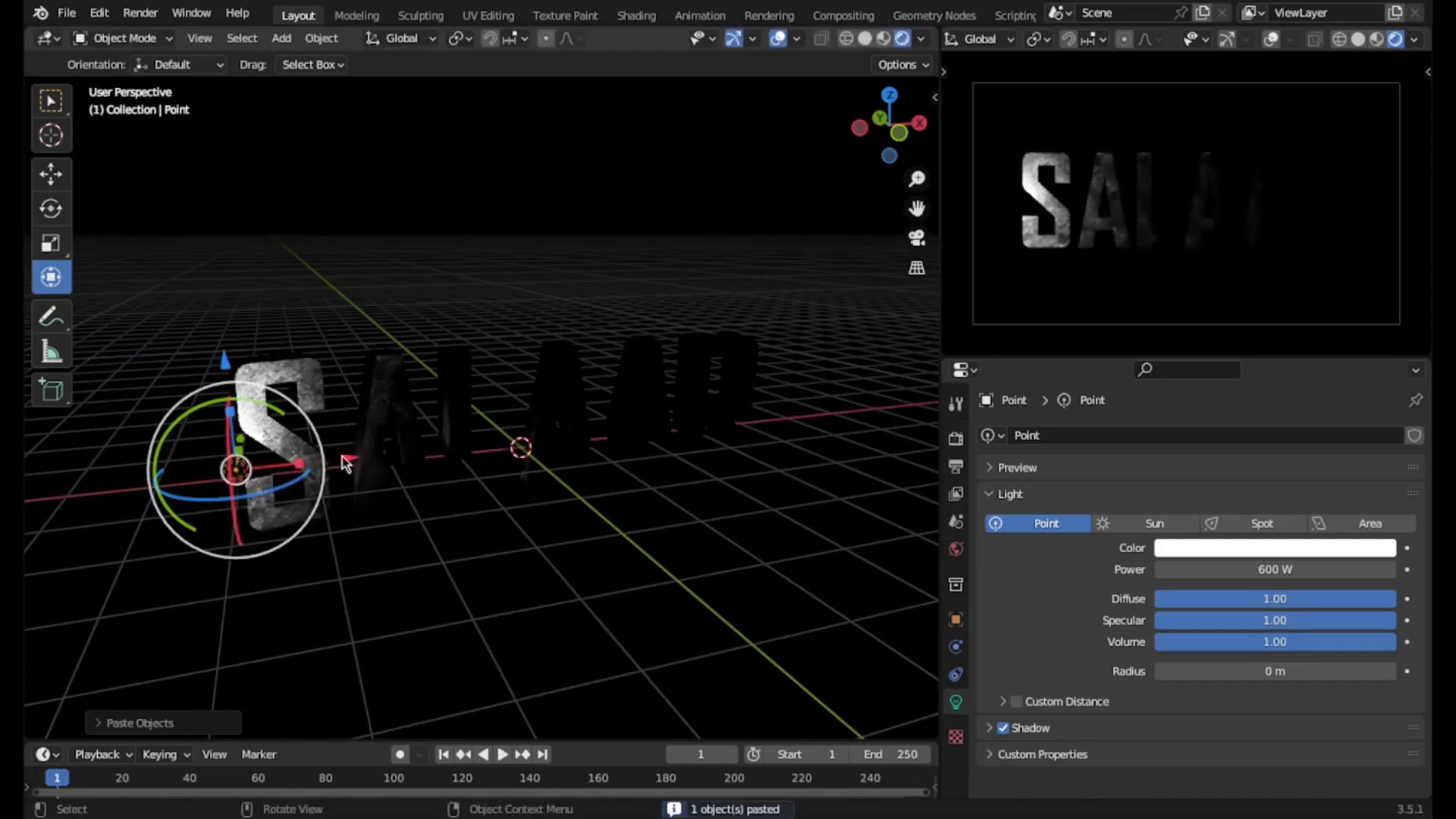
pyautogui.press('g')
pyautogui.moveTo(831, 396); pyautogui.dragTo(921, 395)
pyautogui.click(921, 396)
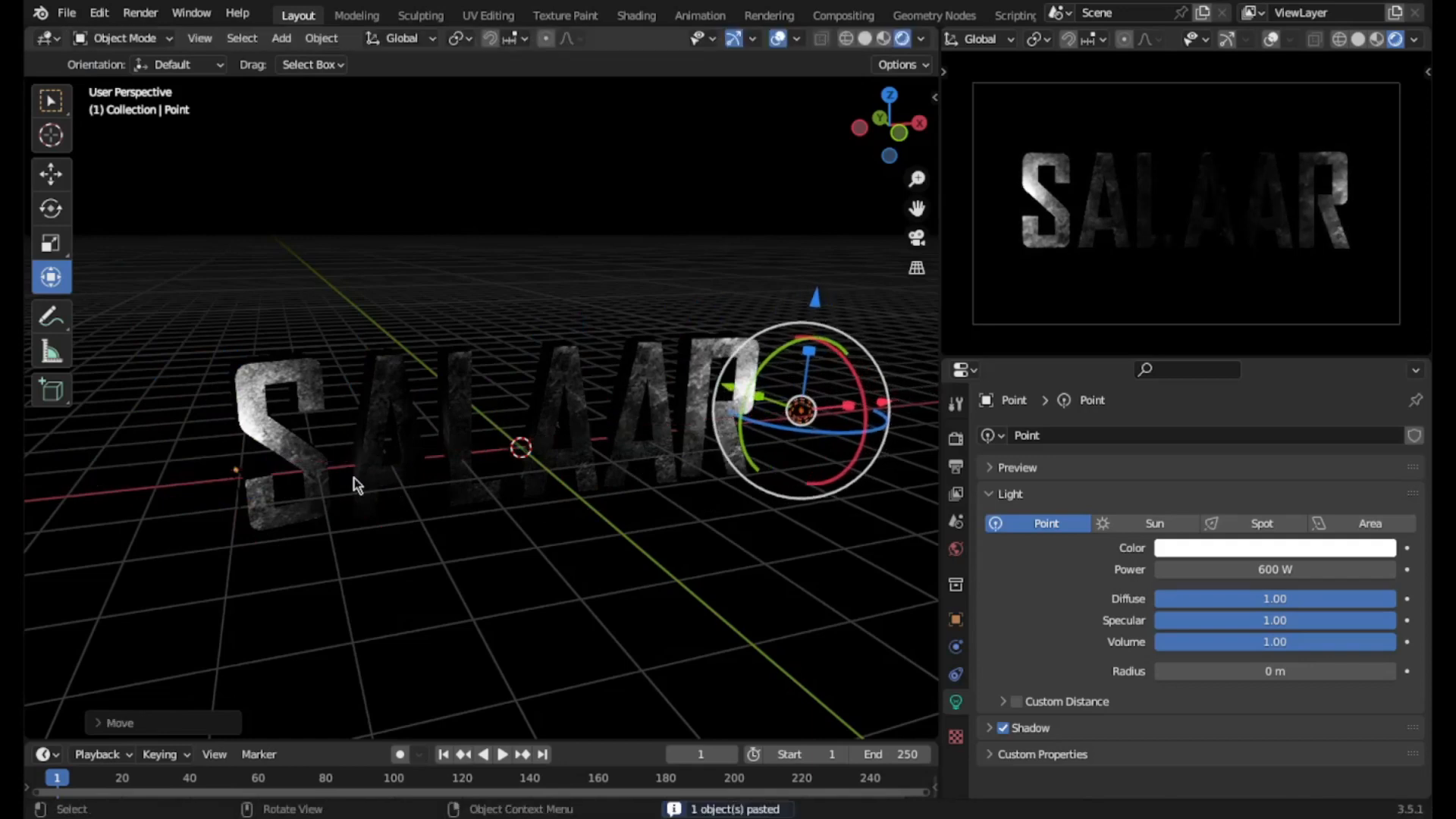
# - Select the point light beside the S and move it about 0.34 m outward along the X axis
pyautogui.click(256, 468)
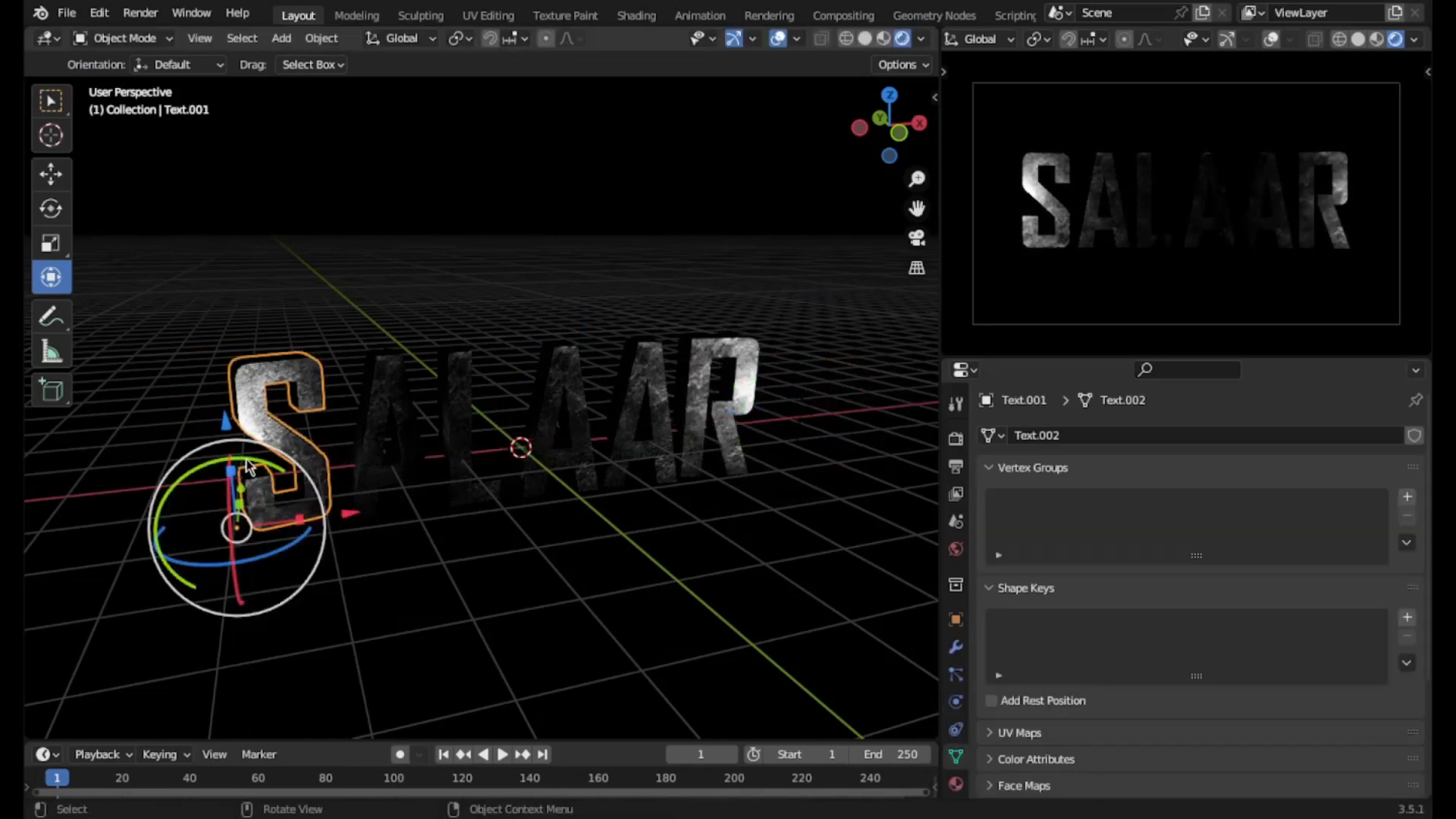
pyautogui.click(249, 465)
pyautogui.press('g')
pyautogui.press('x')
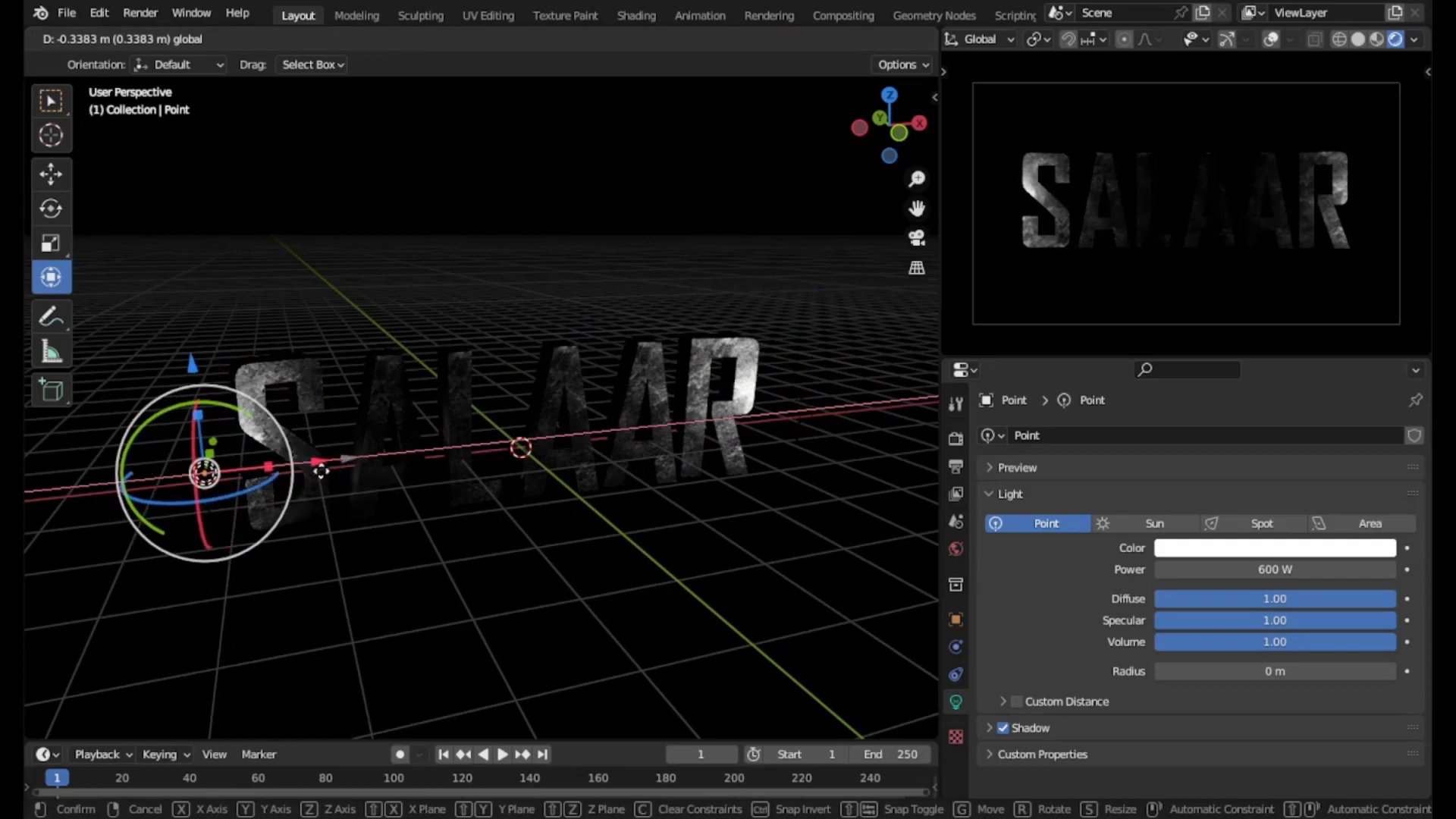
pyautogui.click(322, 471)
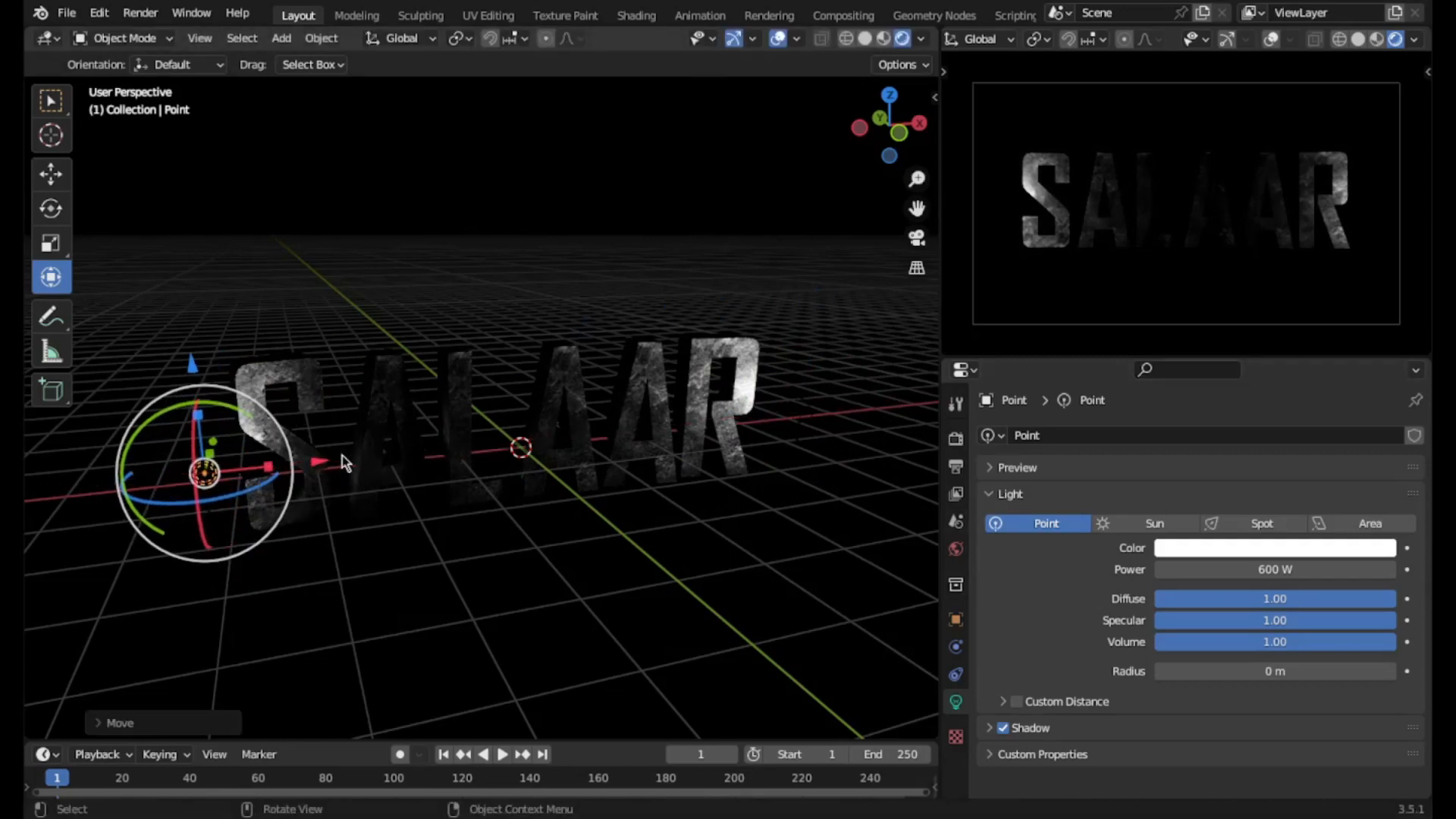
# - Fine-tune the positions of the point lights beside the S and the R slightly along the X axis
pyautogui.moveTo(323, 461); pyautogui.dragTo(342, 459)
pyautogui.click(801, 413)
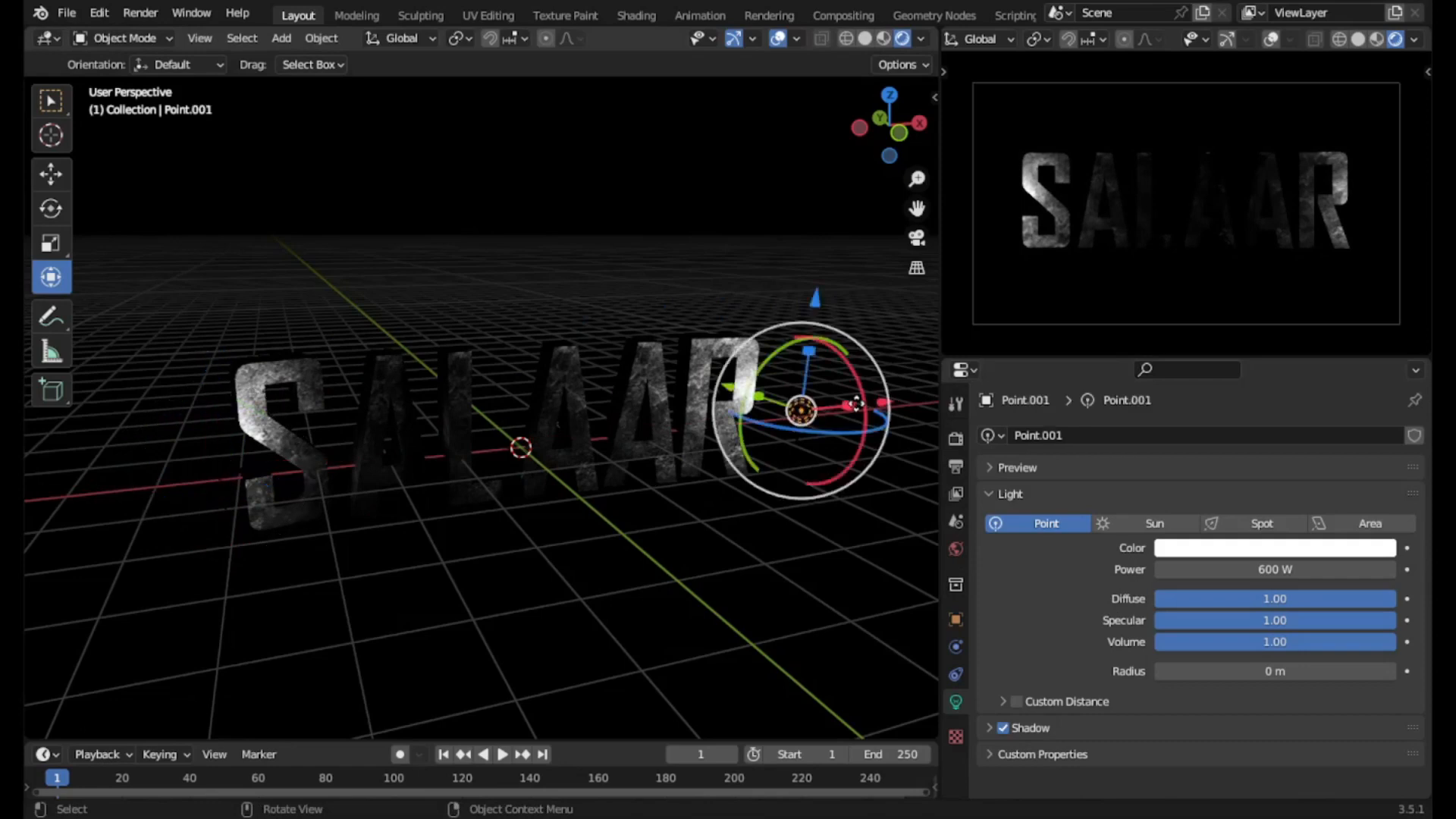
pyautogui.moveTo(884, 403); pyautogui.dragTo(878, 407)
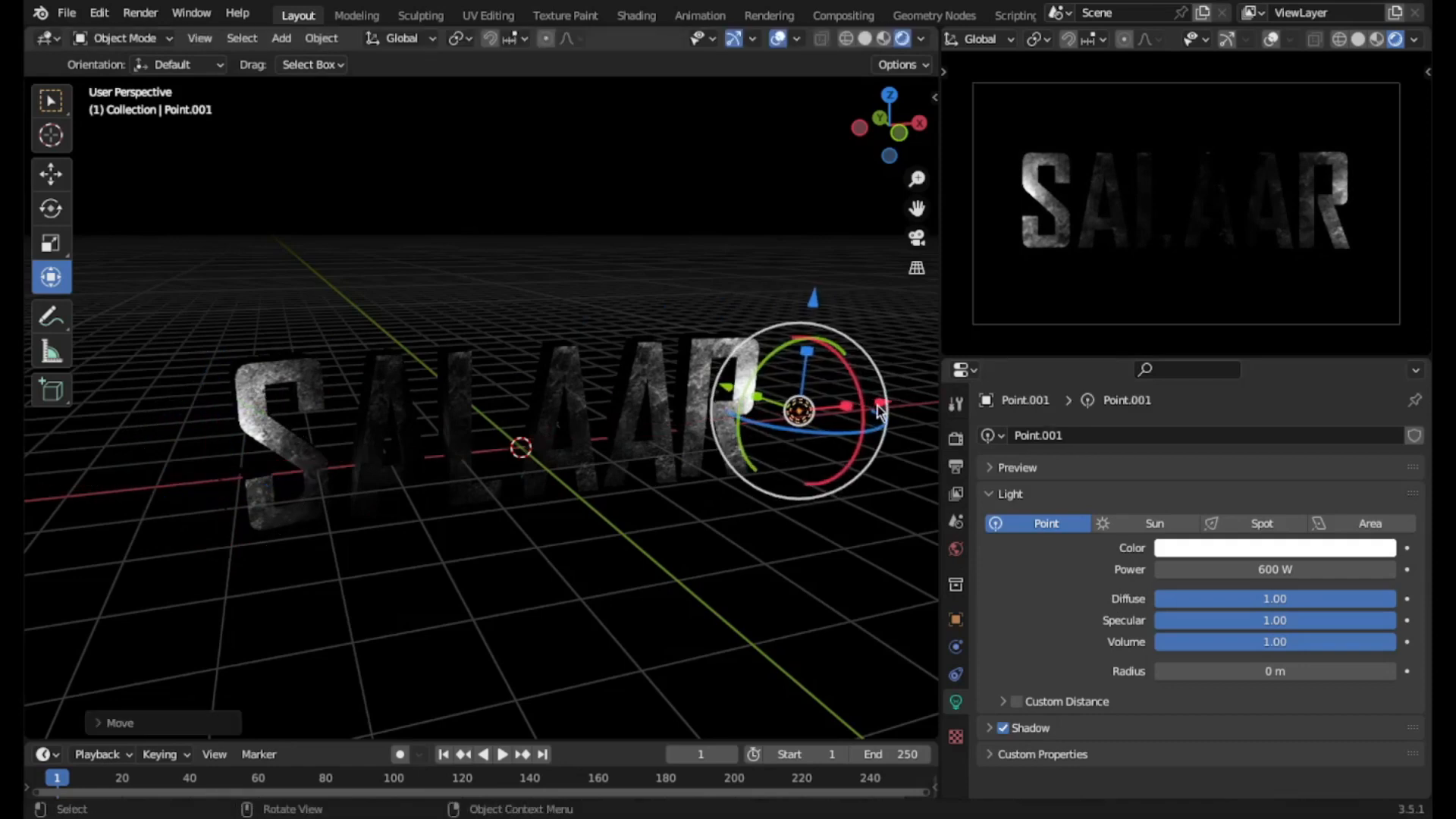
pyautogui.click(227, 474)
pyautogui.moveTo(338, 464); pyautogui.dragTo(321, 458)
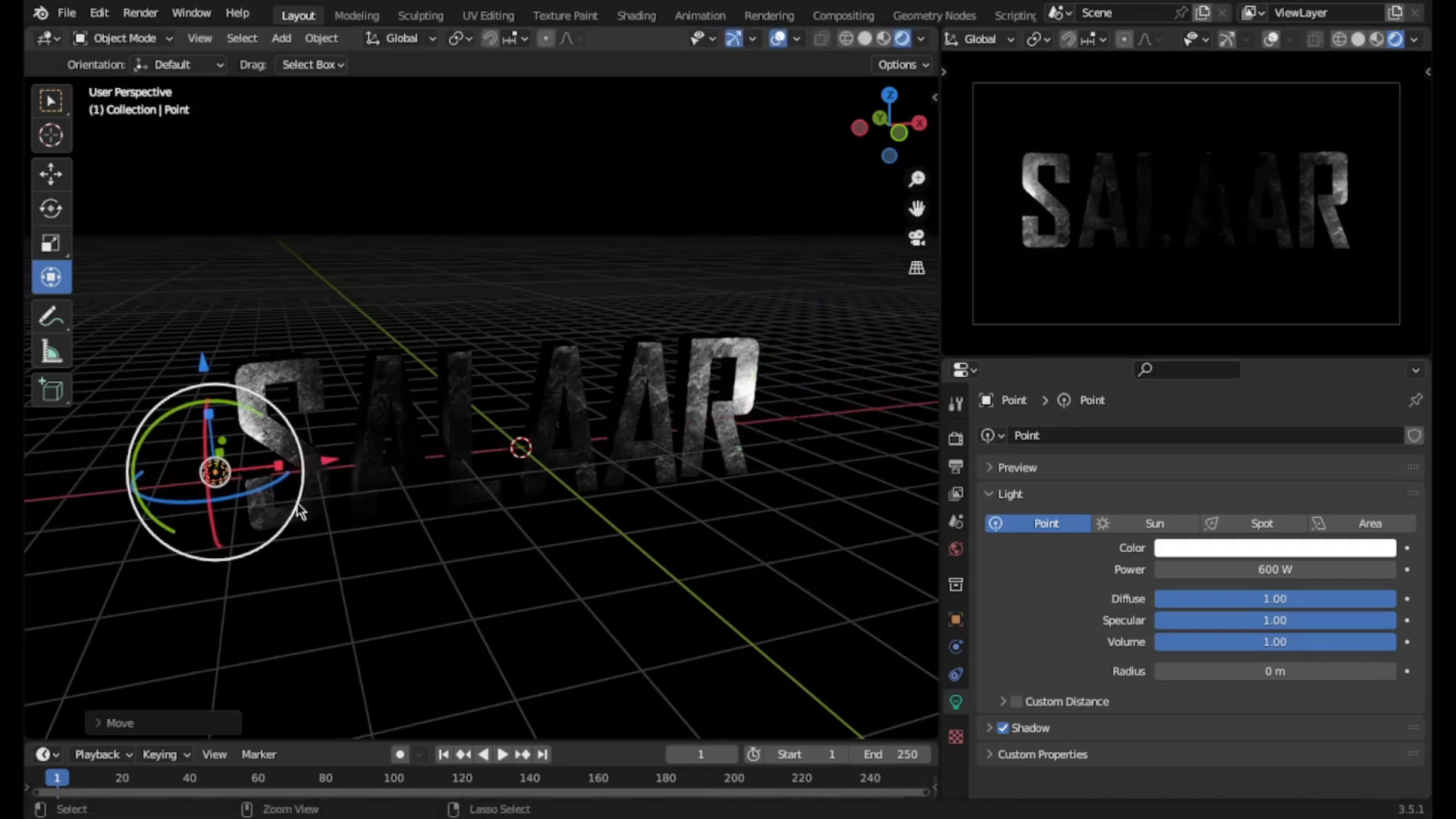
# - Duplicate the point light beside the S and move the copy along the X axis to the gap between the L and the following A
pyautogui.hotkey('ctrl', 'c')
pyautogui.hotkey('ctrl', 'v')
pyautogui.moveTo(336, 464); pyautogui.dragTo(626, 435)
# - Set the active point light's power to 200 W
pyautogui.click(1282, 569)
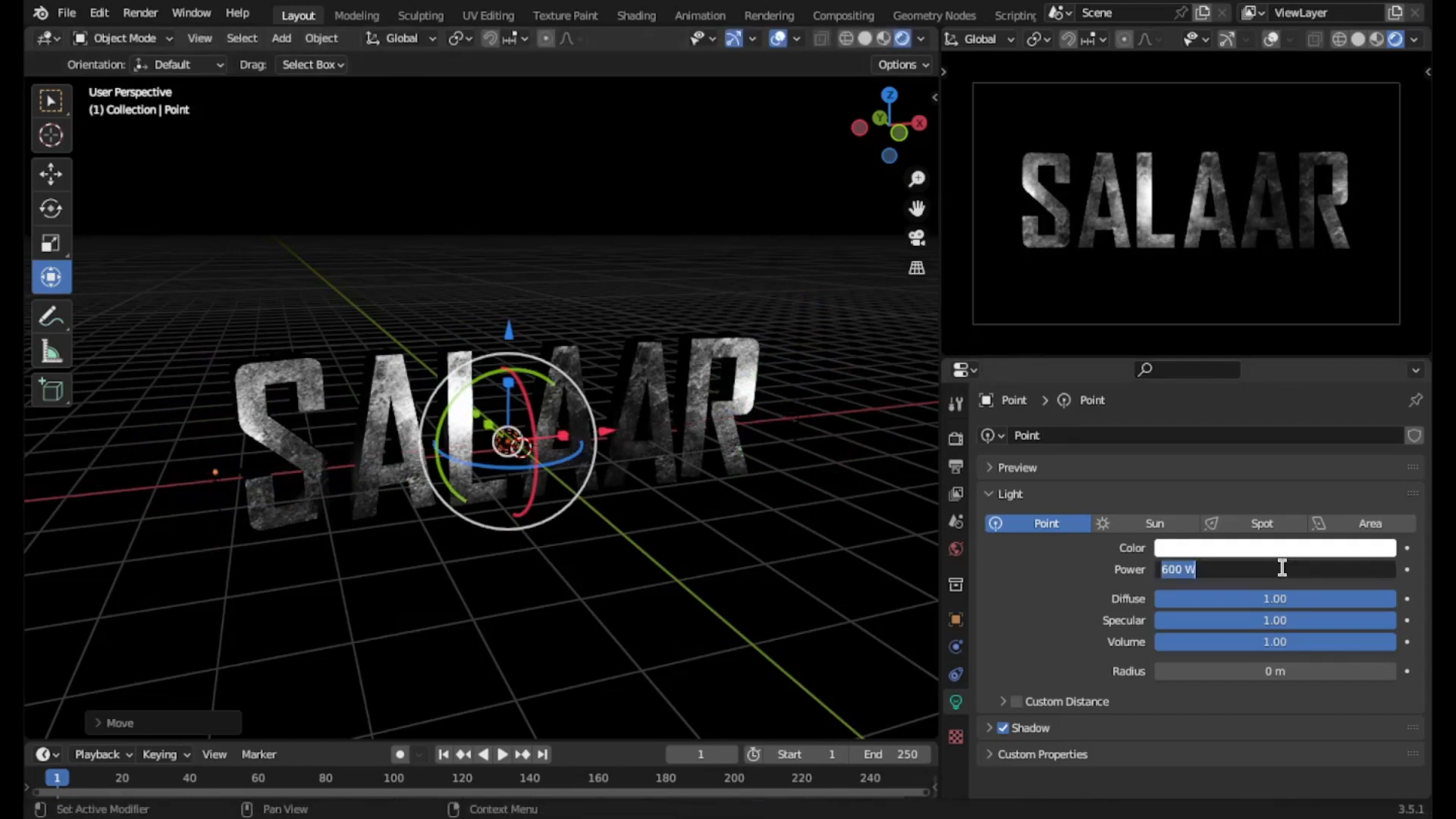
pyautogui.write('400')
pyautogui.press('Return')
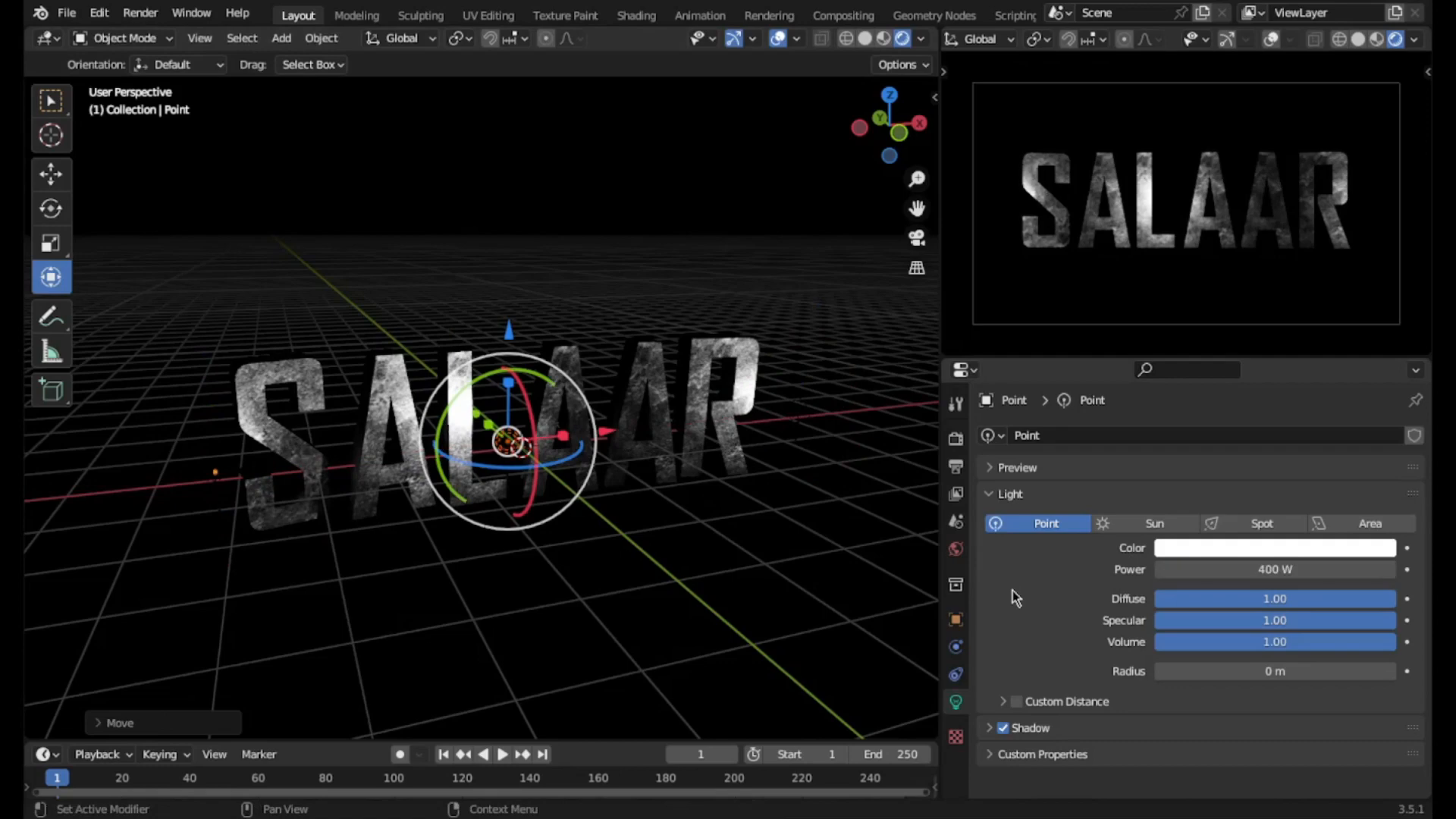
pyautogui.doubleClick(1296, 569)
pyautogui.write('2')
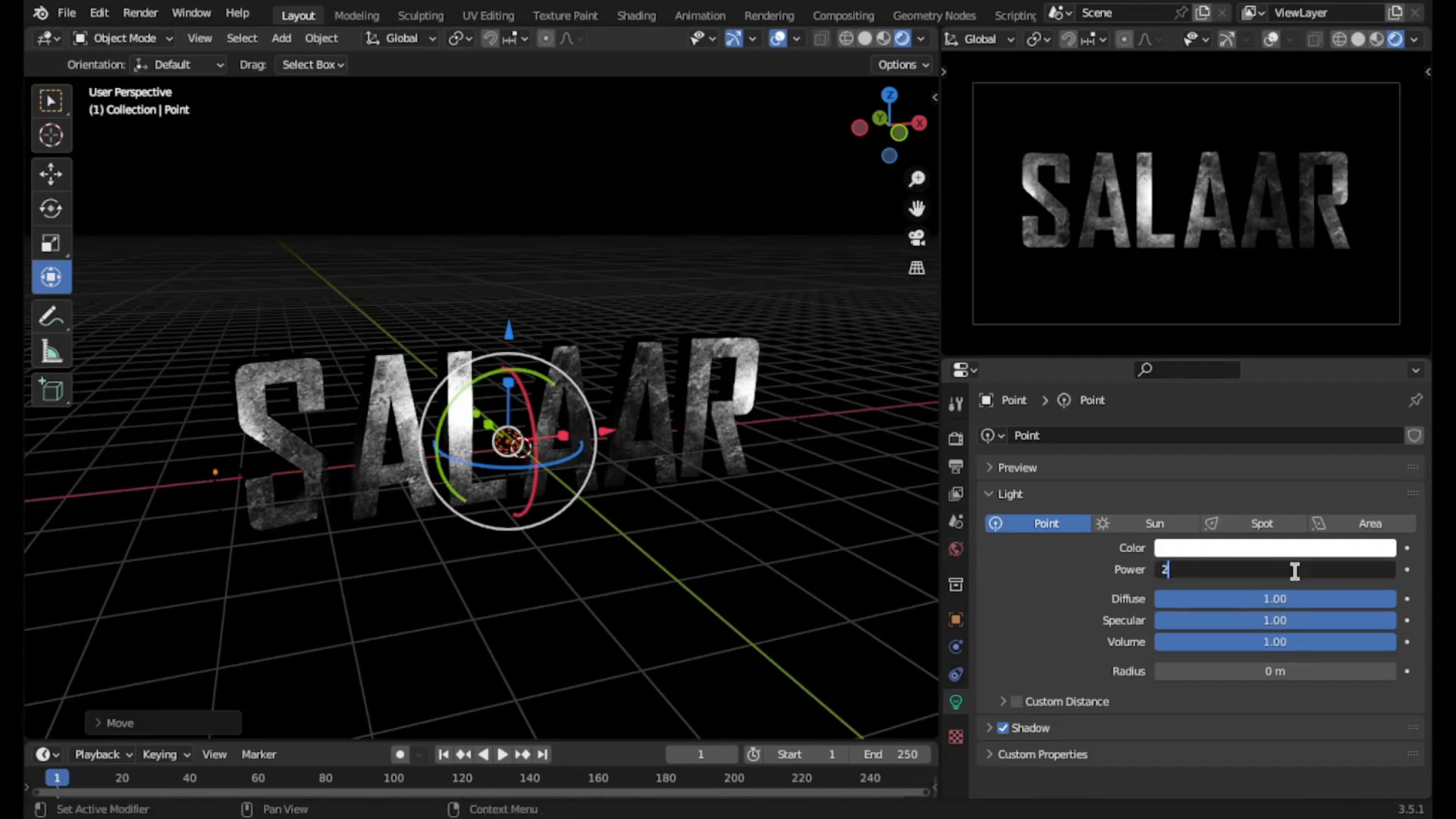
pyautogui.write('00')
pyautogui.press('Return')
# - Nudge the middle point light slightly along the X axis and check the lit letters up close in the camera view
pyautogui.moveTo(481, 481); pyautogui.dragTo(568, 480, button='middle')
pyautogui.press('g')
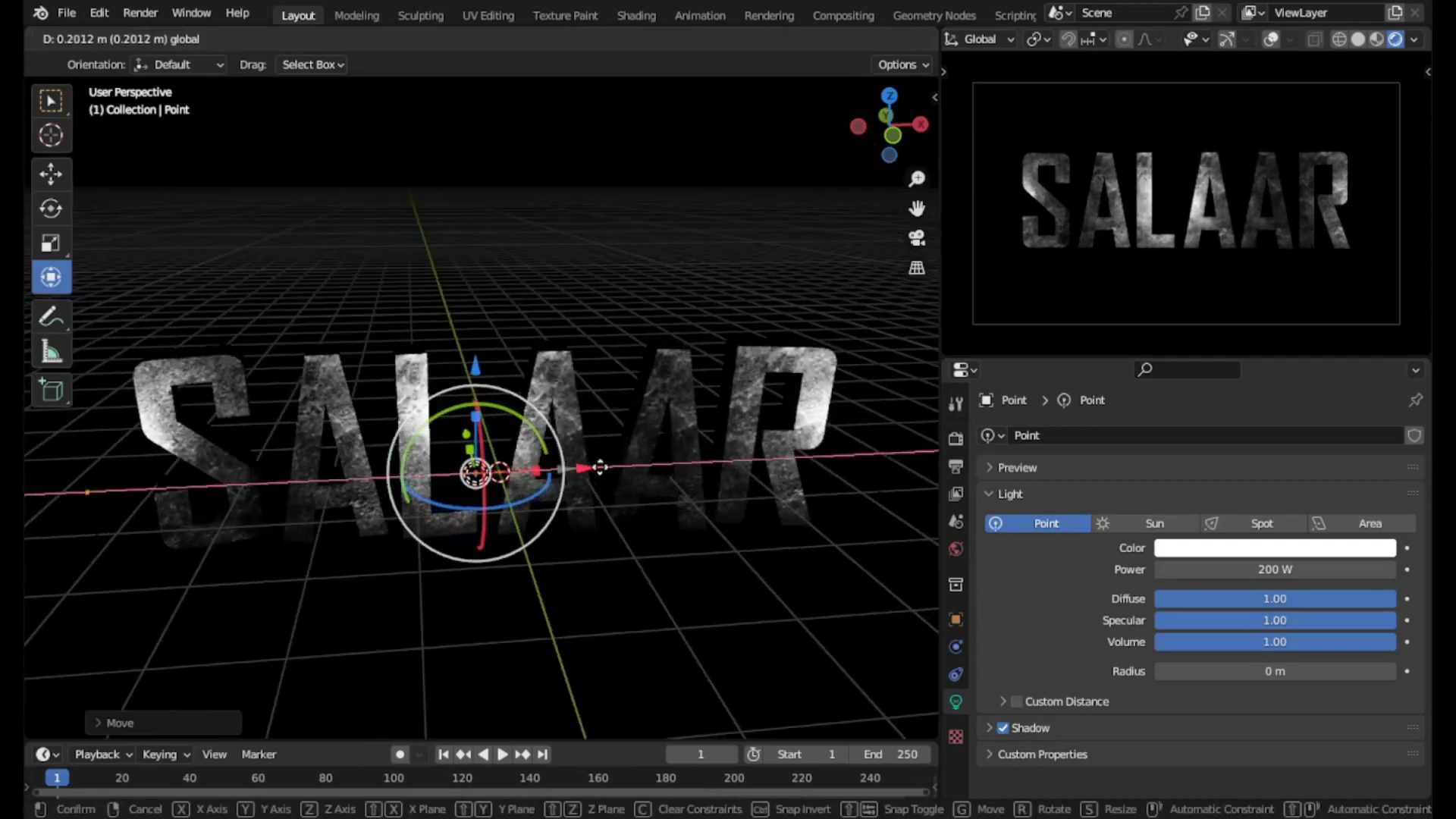
pyautogui.moveTo(593, 468); pyautogui.dragTo(594, 469)
pyautogui.scroll(12, 1215, 226)
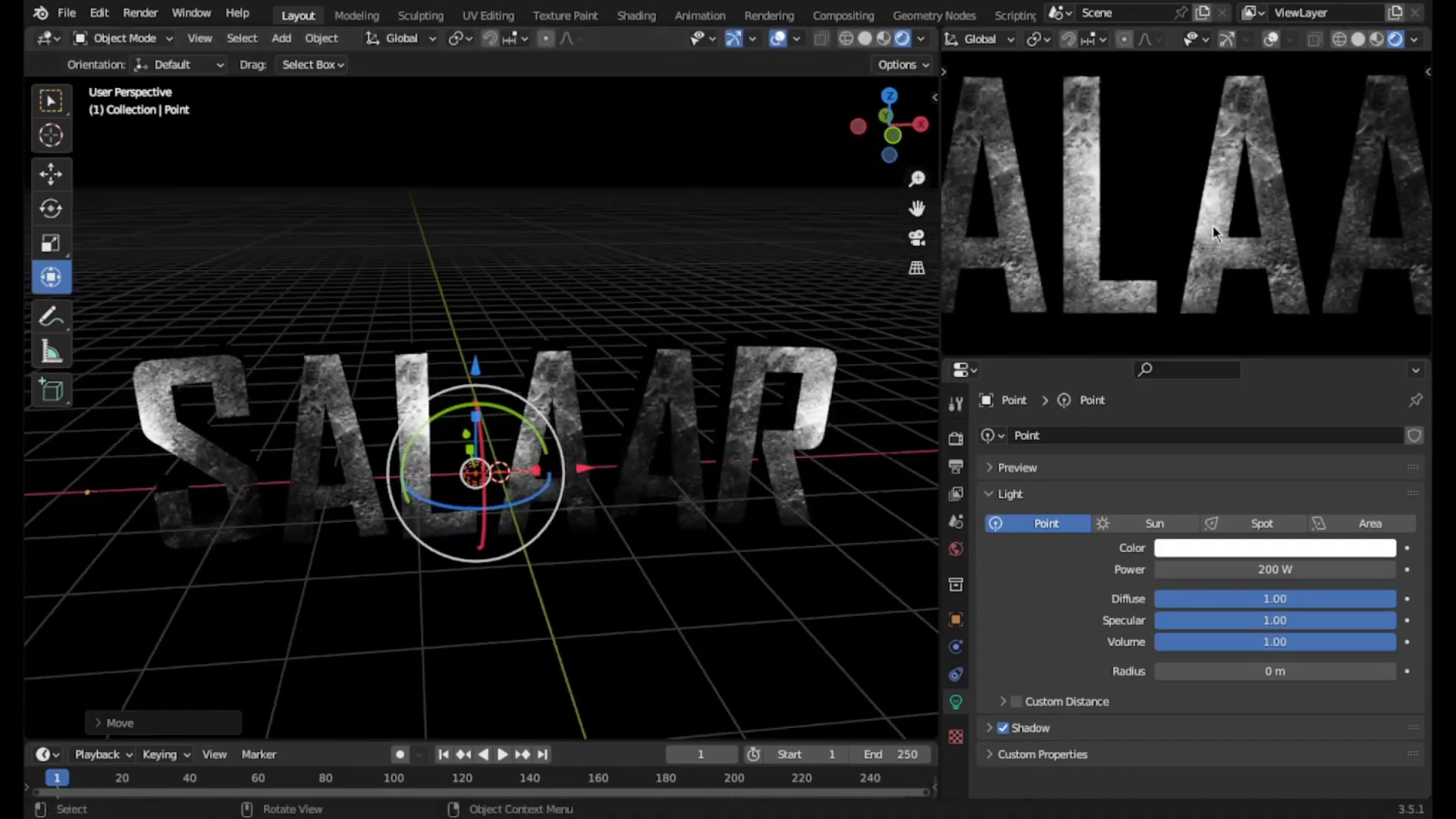
pyautogui.scroll(-8, 1215, 226)
pyautogui.scroll(-4, 1215, 226)
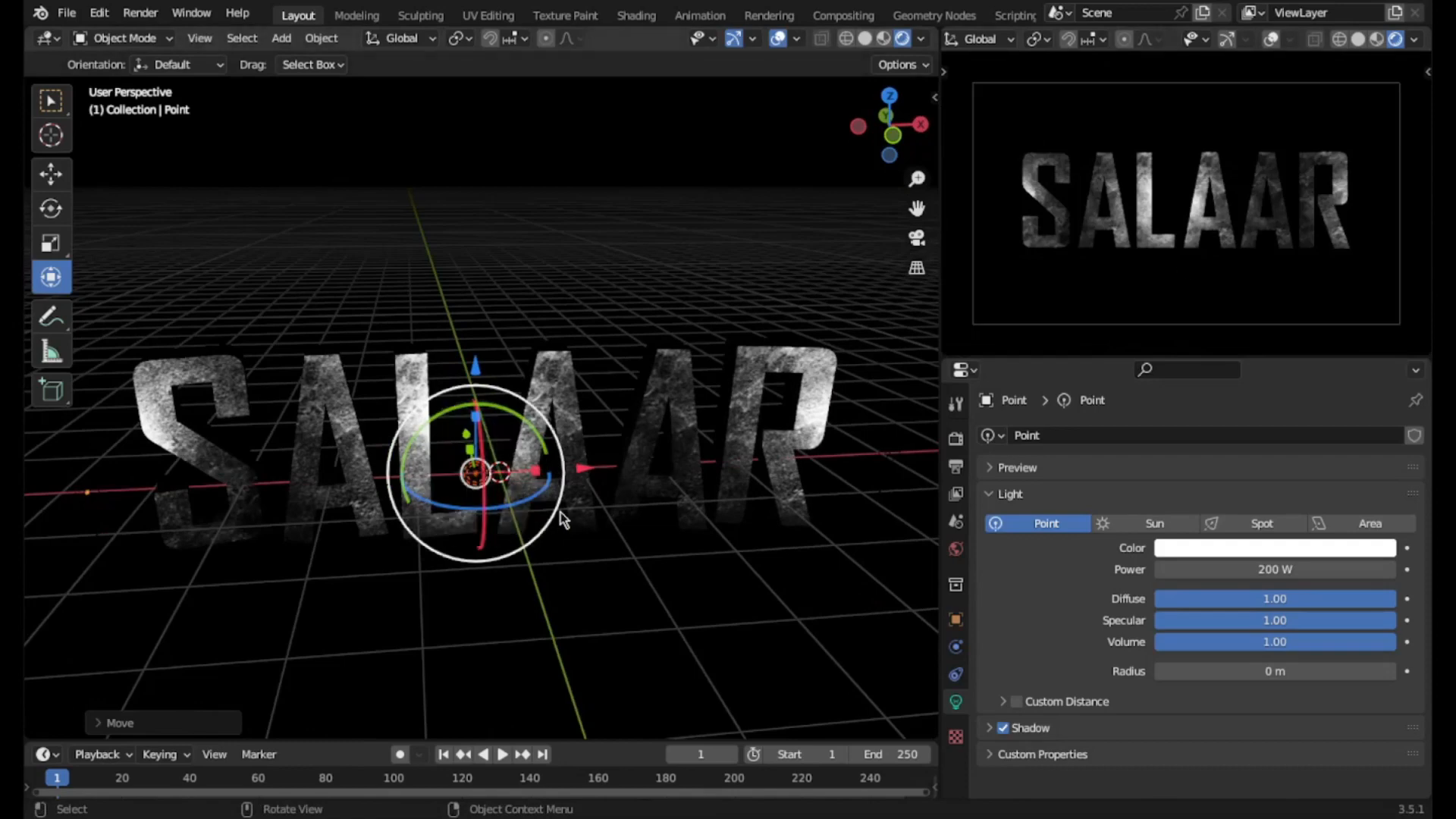
# - Move the middle point light slightly along the Y axis toward the letters
pyautogui.moveTo(562, 512); pyautogui.dragTo(621, 460, button='middle')
pyautogui.press('g')
pyautogui.press('y')
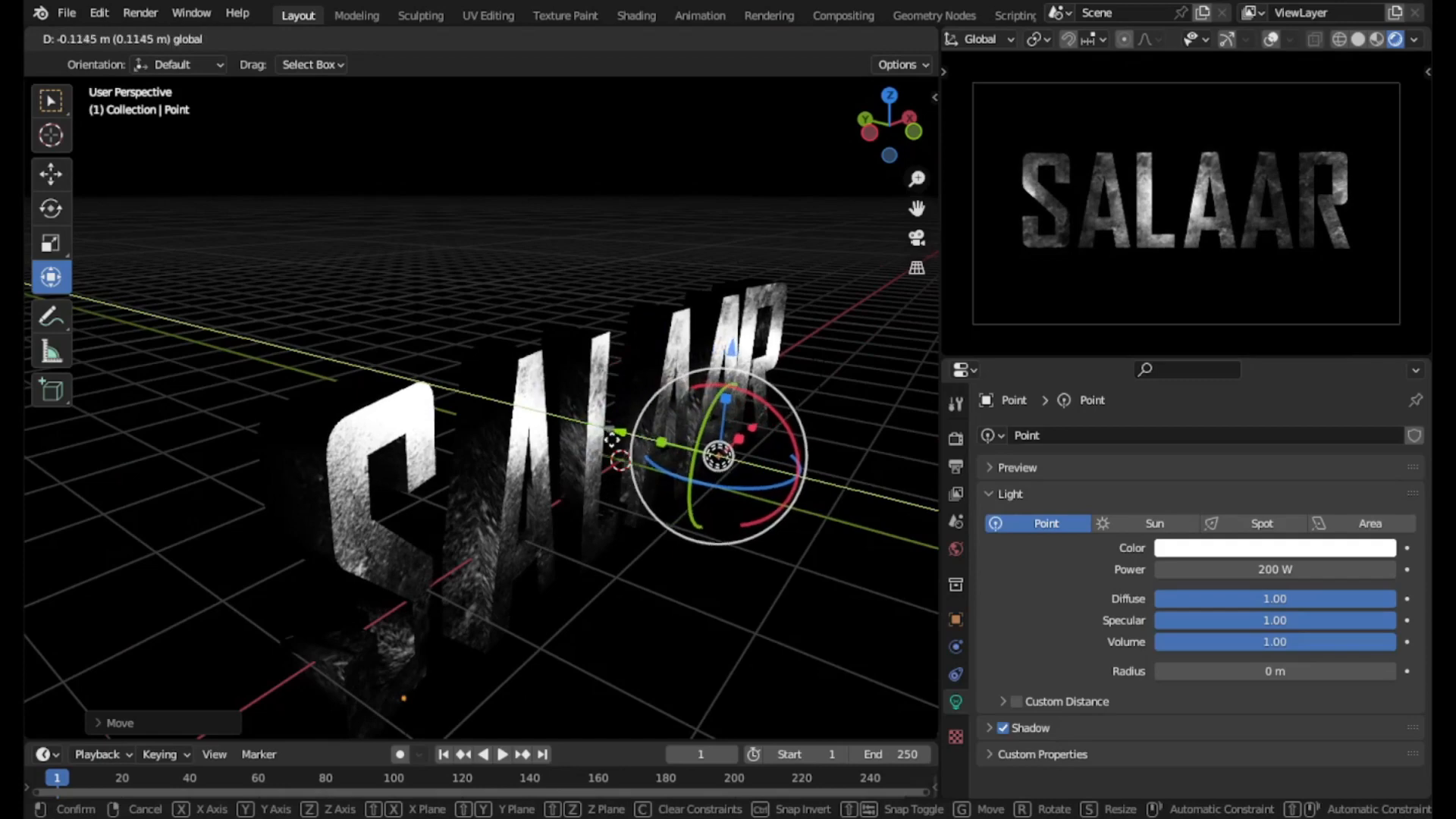
pyautogui.click(606, 439)
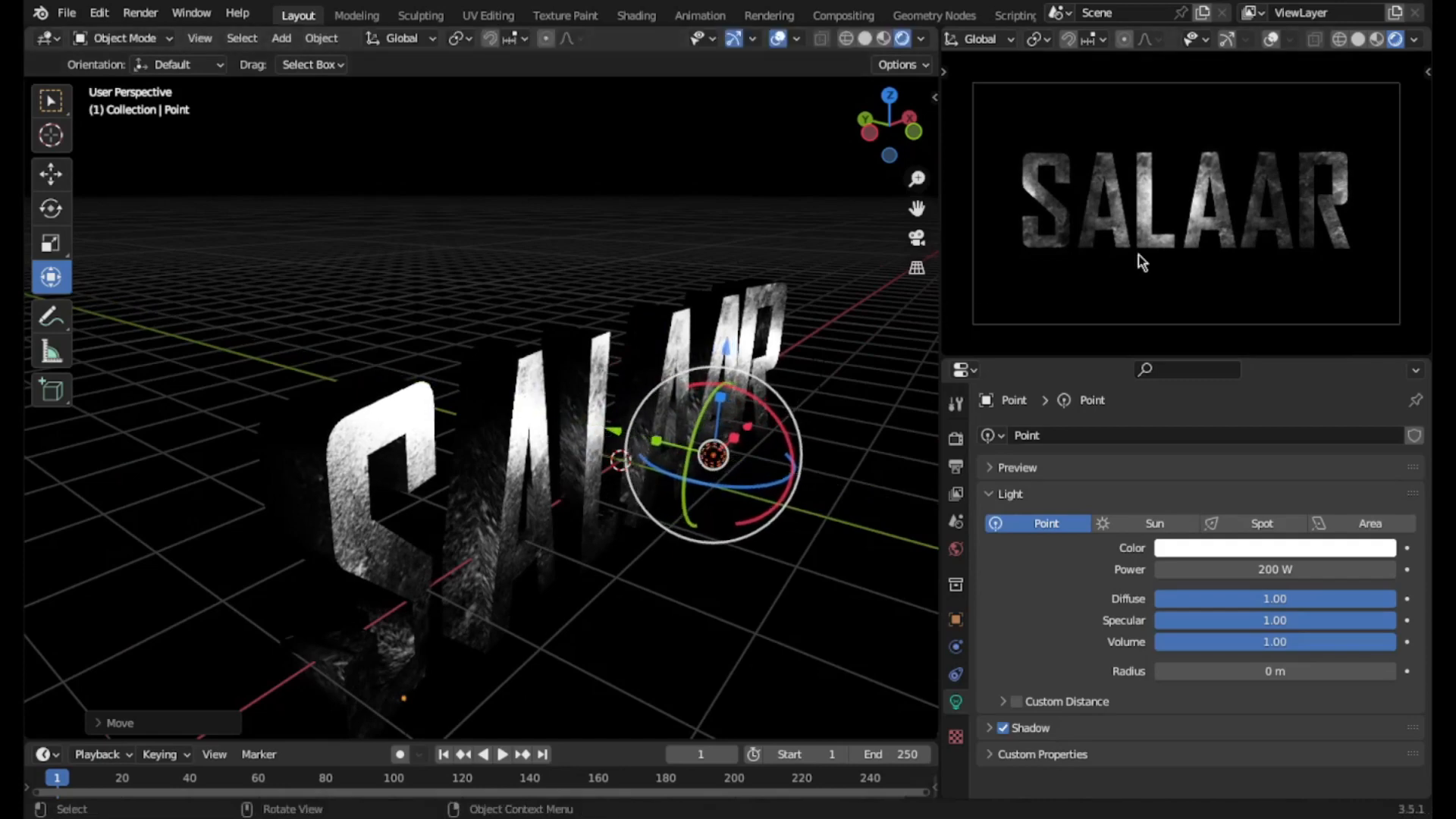
# - In the front view, lower the point light beside the S slightly and adjust its position along the X axis
pyautogui.moveTo(808, 525); pyautogui.dragTo(687, 489, button='middle')
pyautogui.scroll(-2, 689, 489)
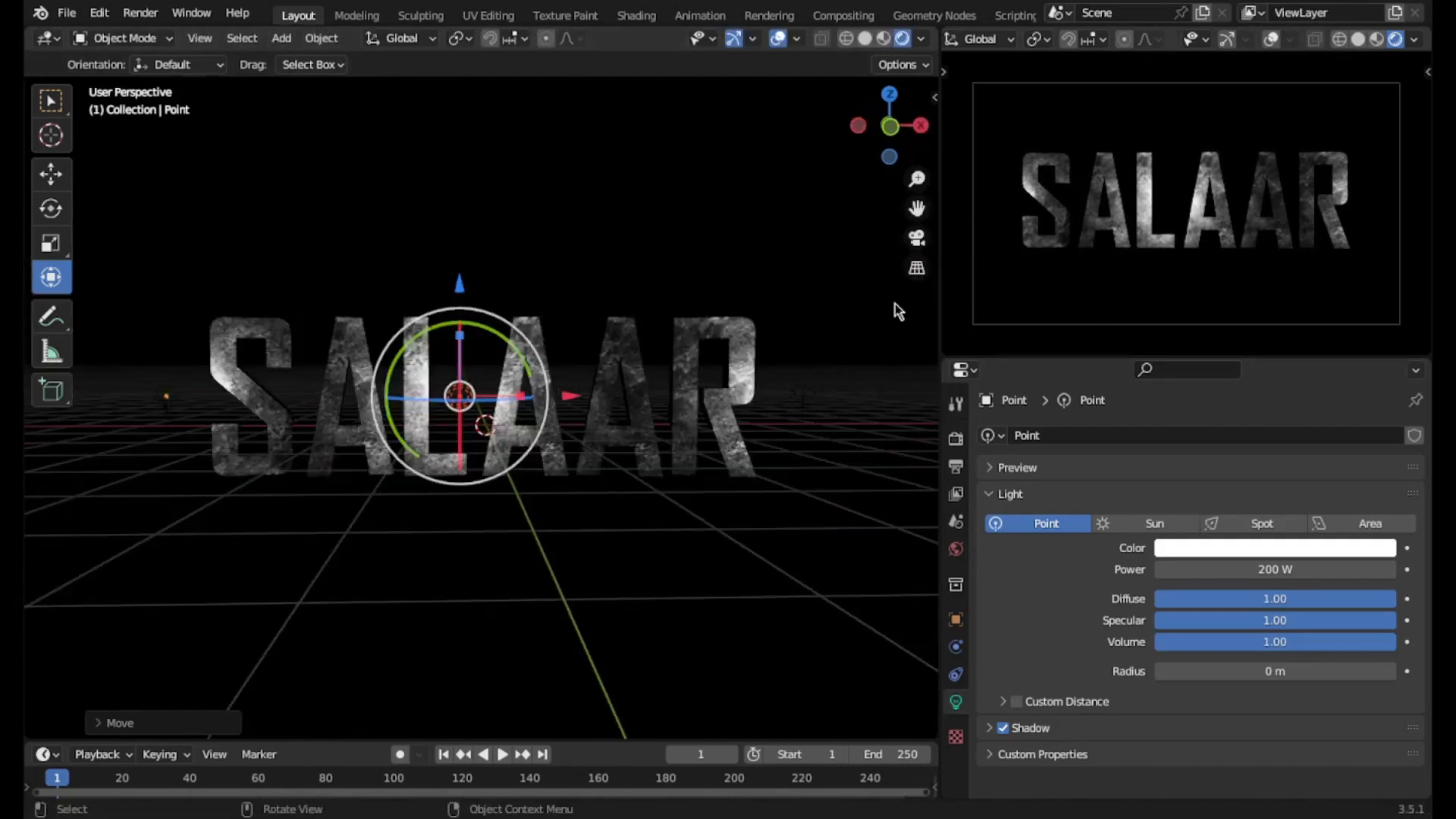
pyautogui.click(892, 127)
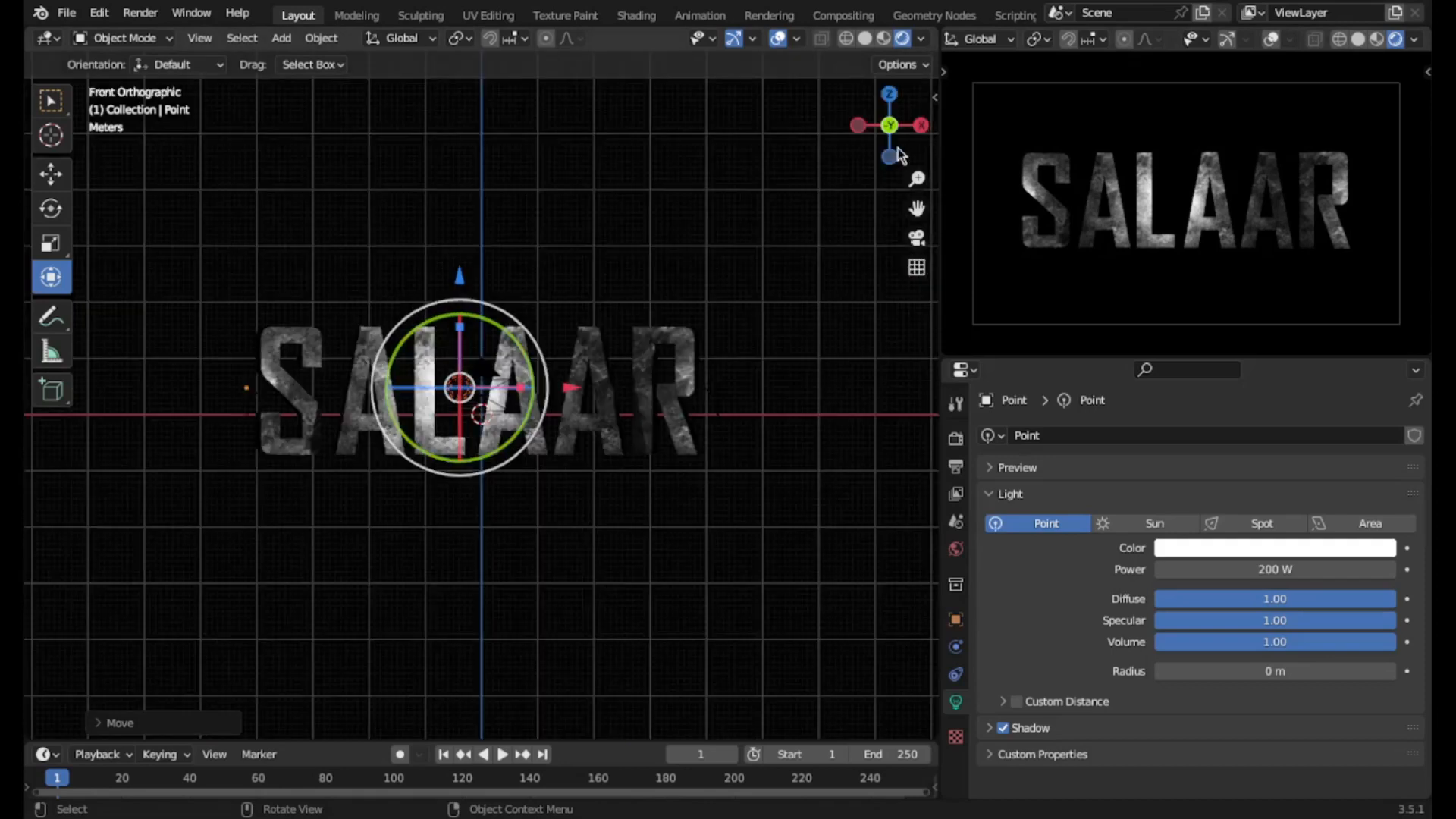
pyautogui.click(250, 390)
pyautogui.moveTo(251, 276); pyautogui.dragTo(247, 295)
pyautogui.moveTo(361, 401); pyautogui.dragTo(387, 404)
pyautogui.moveTo(249, 292); pyautogui.dragTo(250, 288)
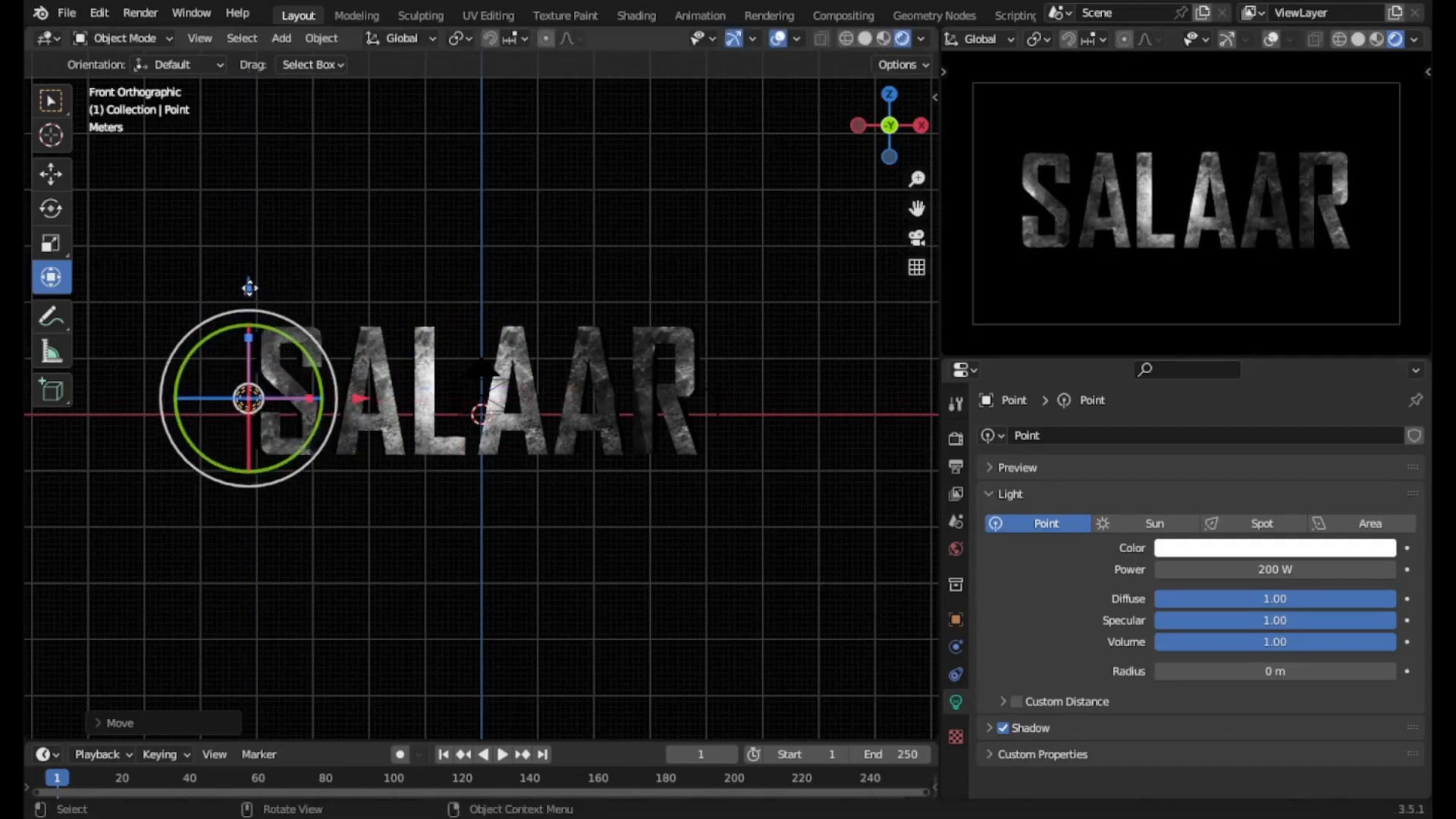
# - Examine how the point lights illuminate the letters from an angle and in the camera view
pyautogui.moveTo(480, 417); pyautogui.dragTo(546, 489, button='middle')
pyautogui.scroll(5, 534, 463)
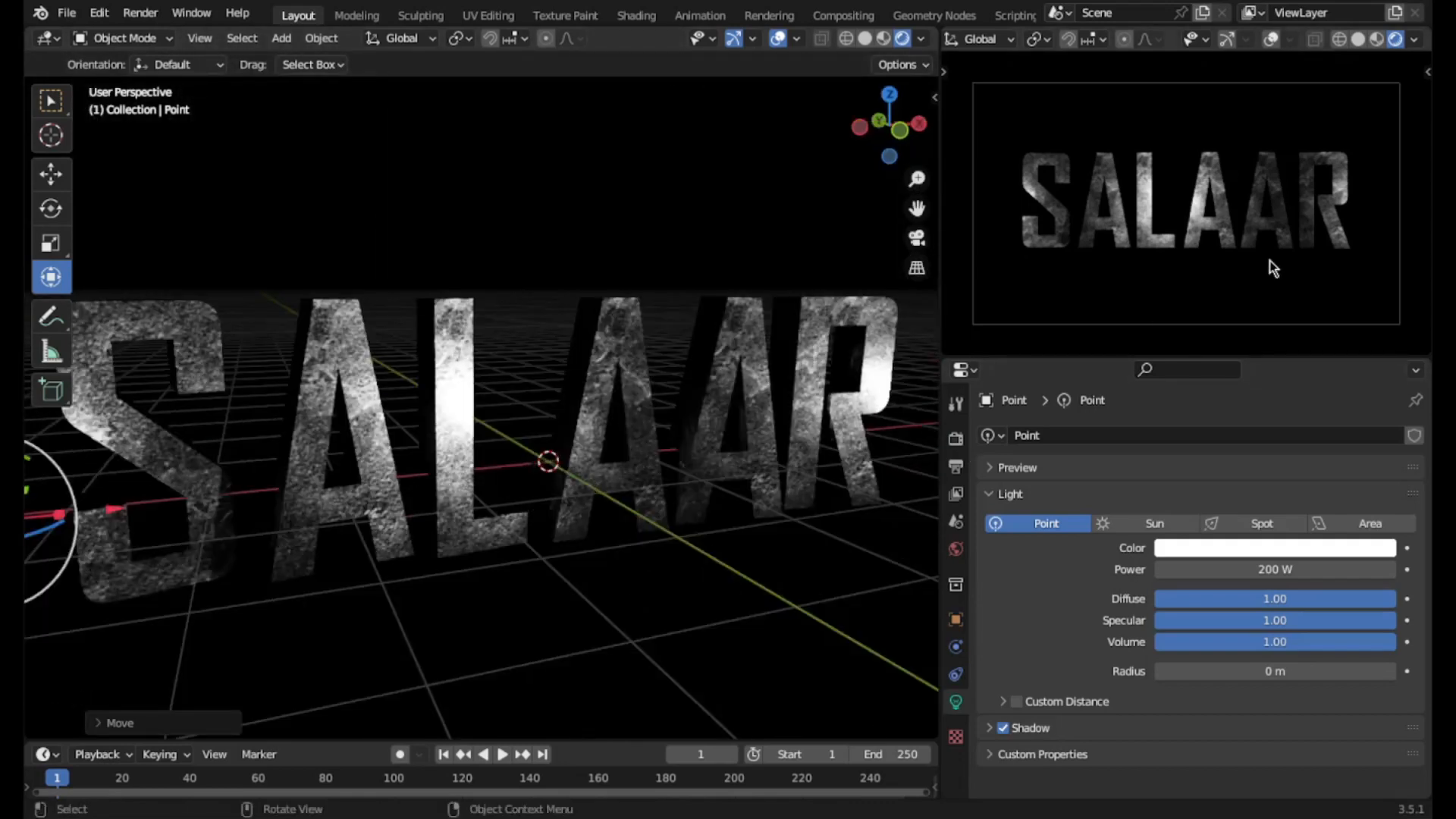
pyautogui.scroll(4, 1269, 261)
pyautogui.scroll(-6, 1273, 212)
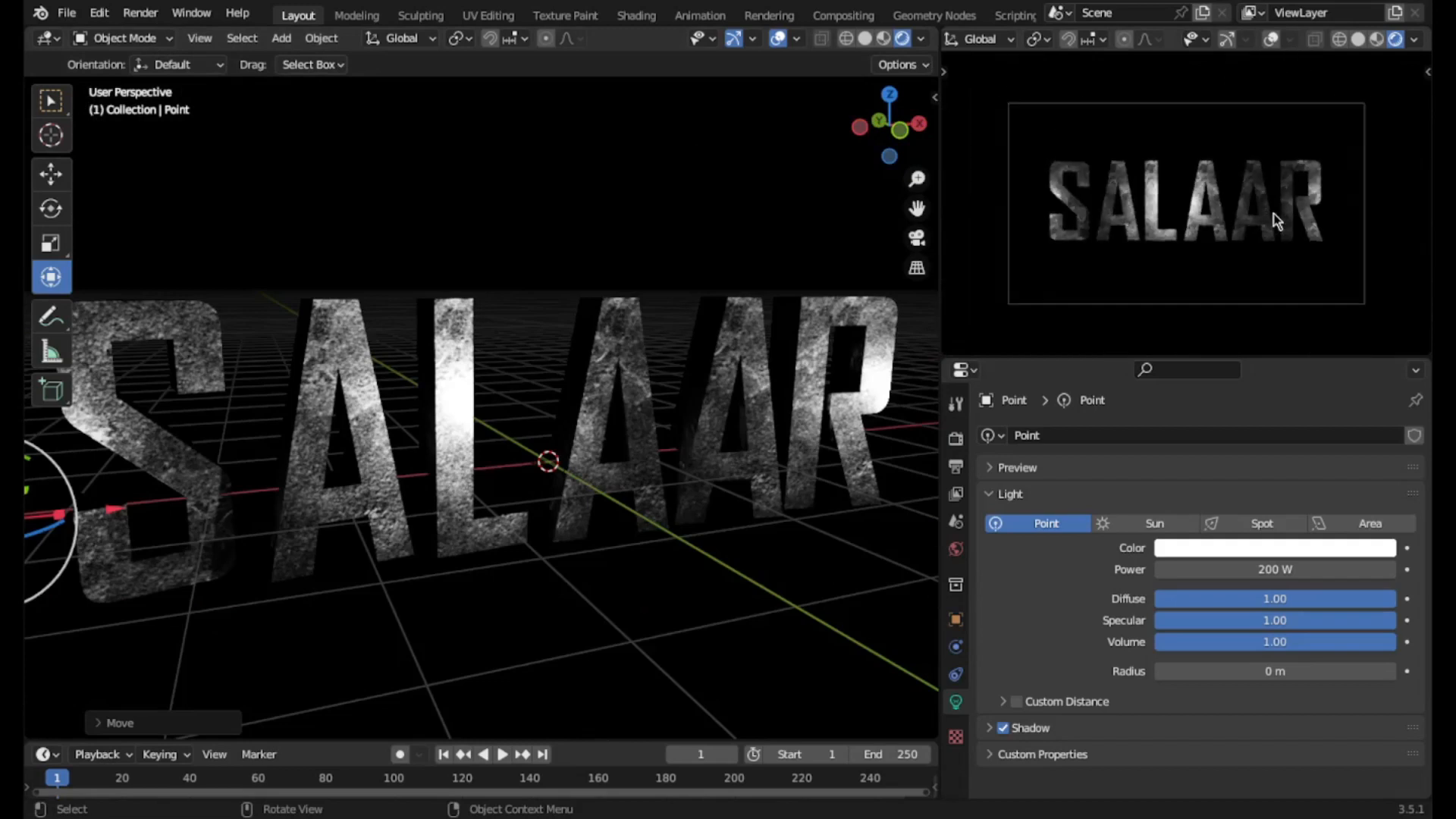
pyautogui.scroll(1, 1273, 213)
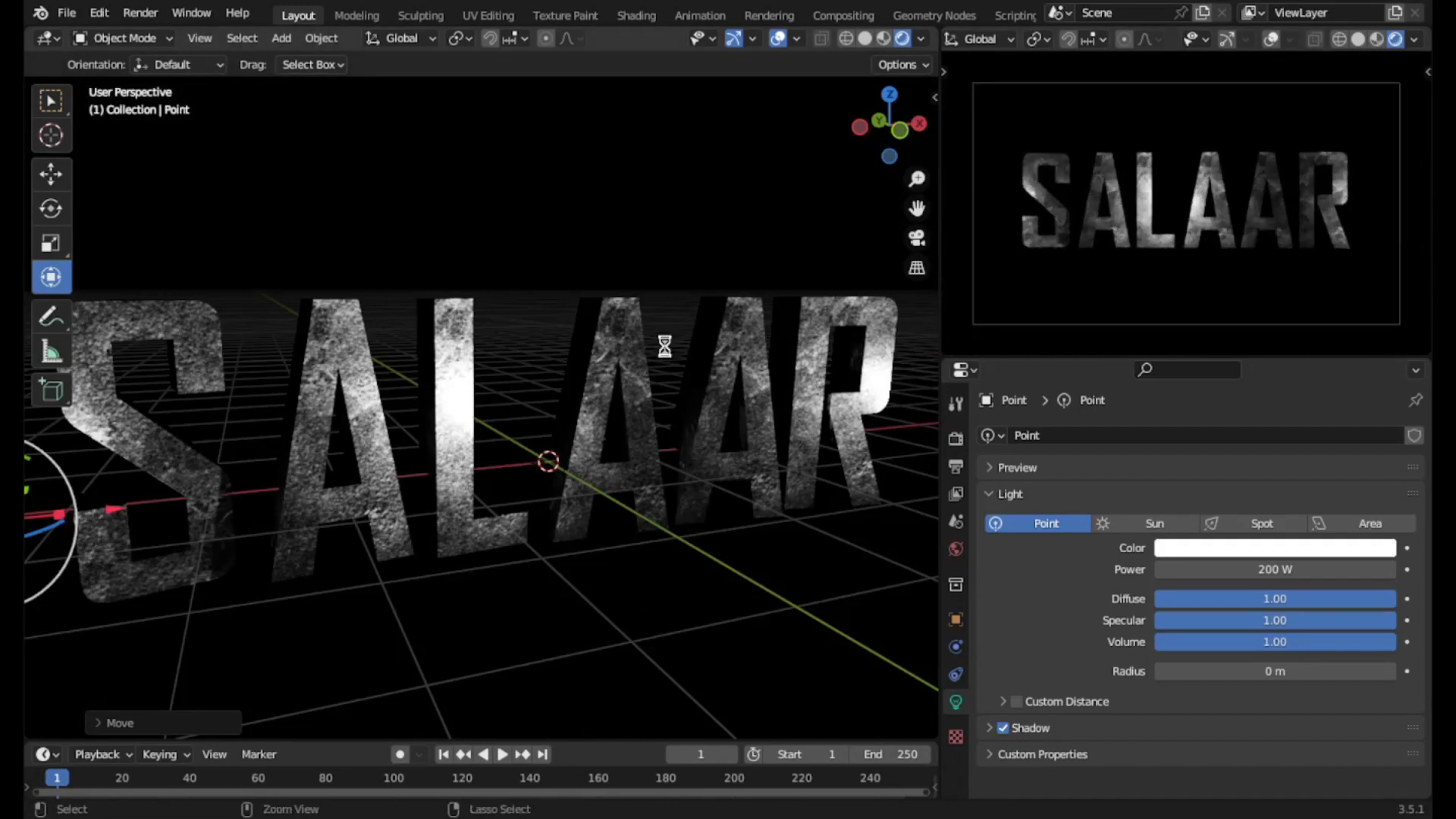
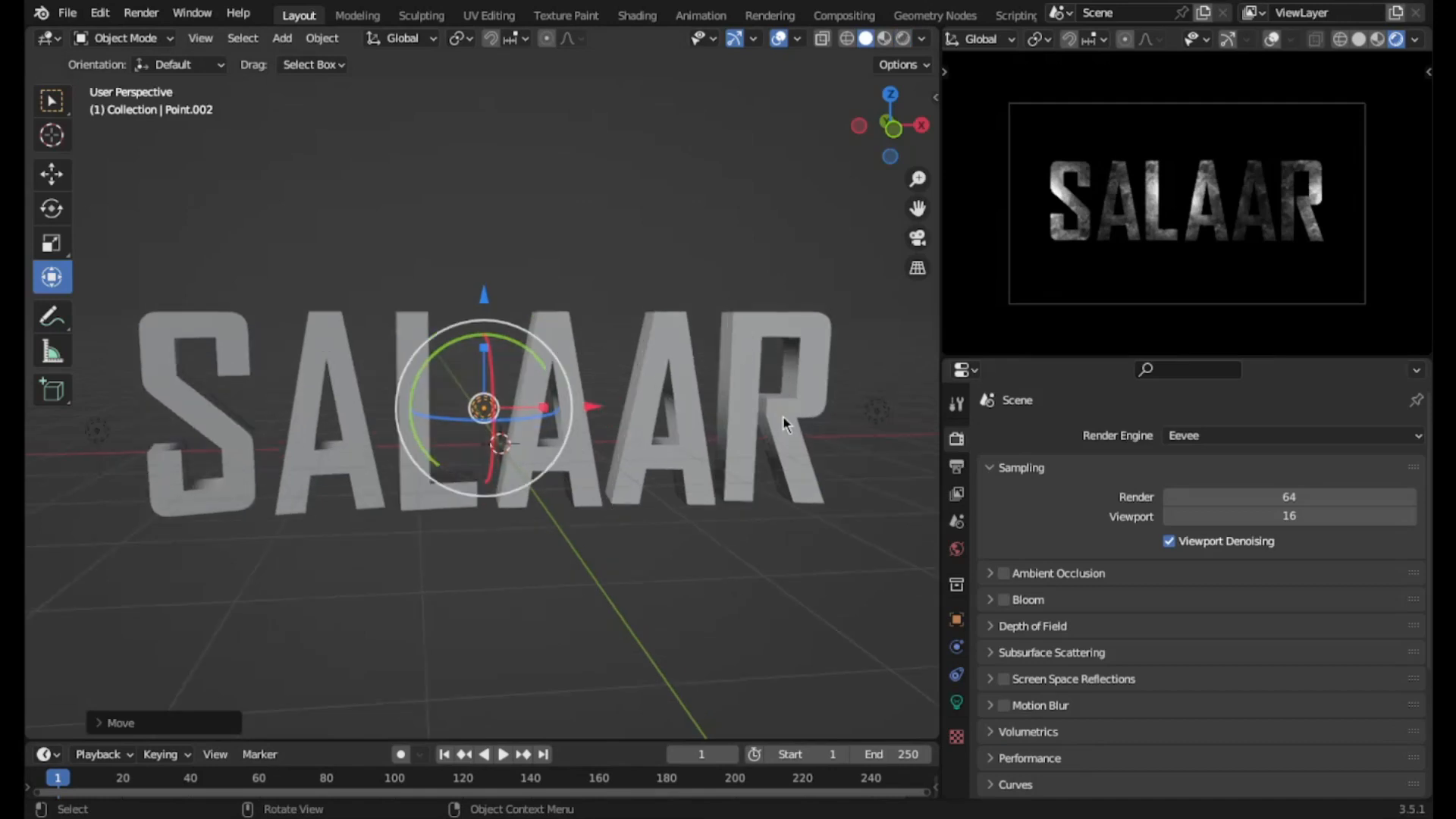
pyautogui.scroll(-1, 671, 495)
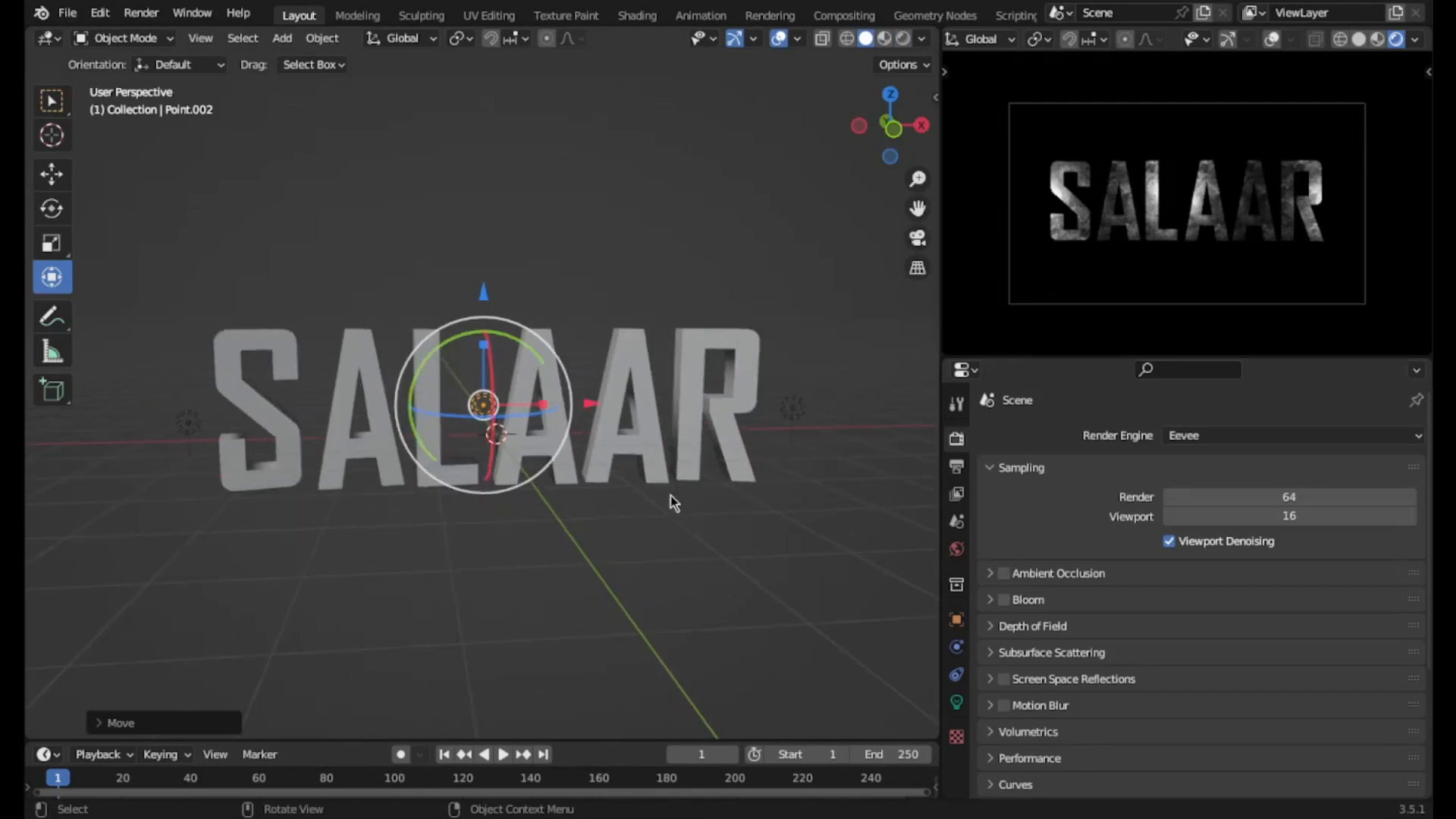
pyautogui.scroll(2, 735, 429)
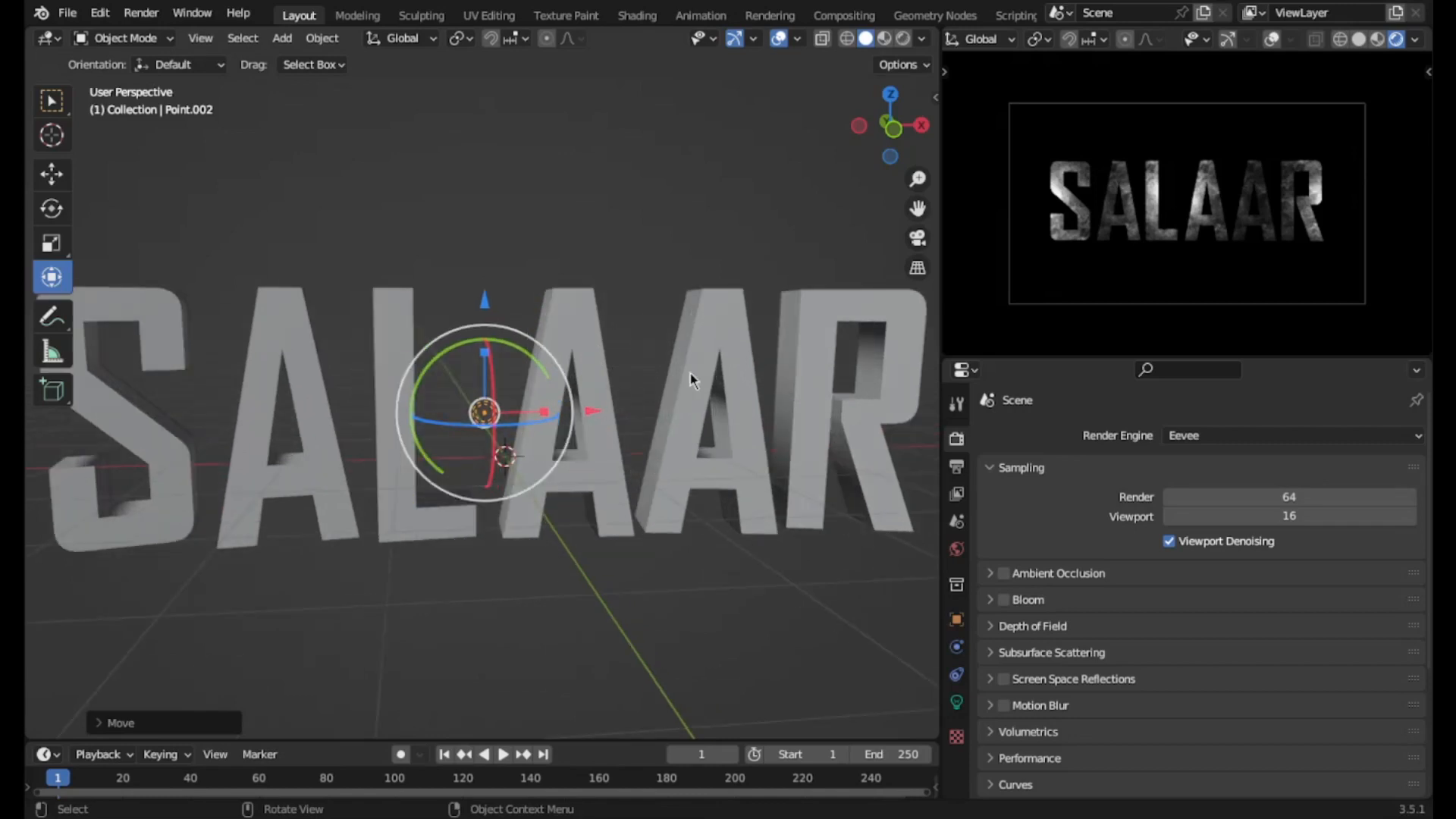
# - Enable Bloom for the Eevee render and inspect the glow around the L and the middle A
pyautogui.click(1004, 600)
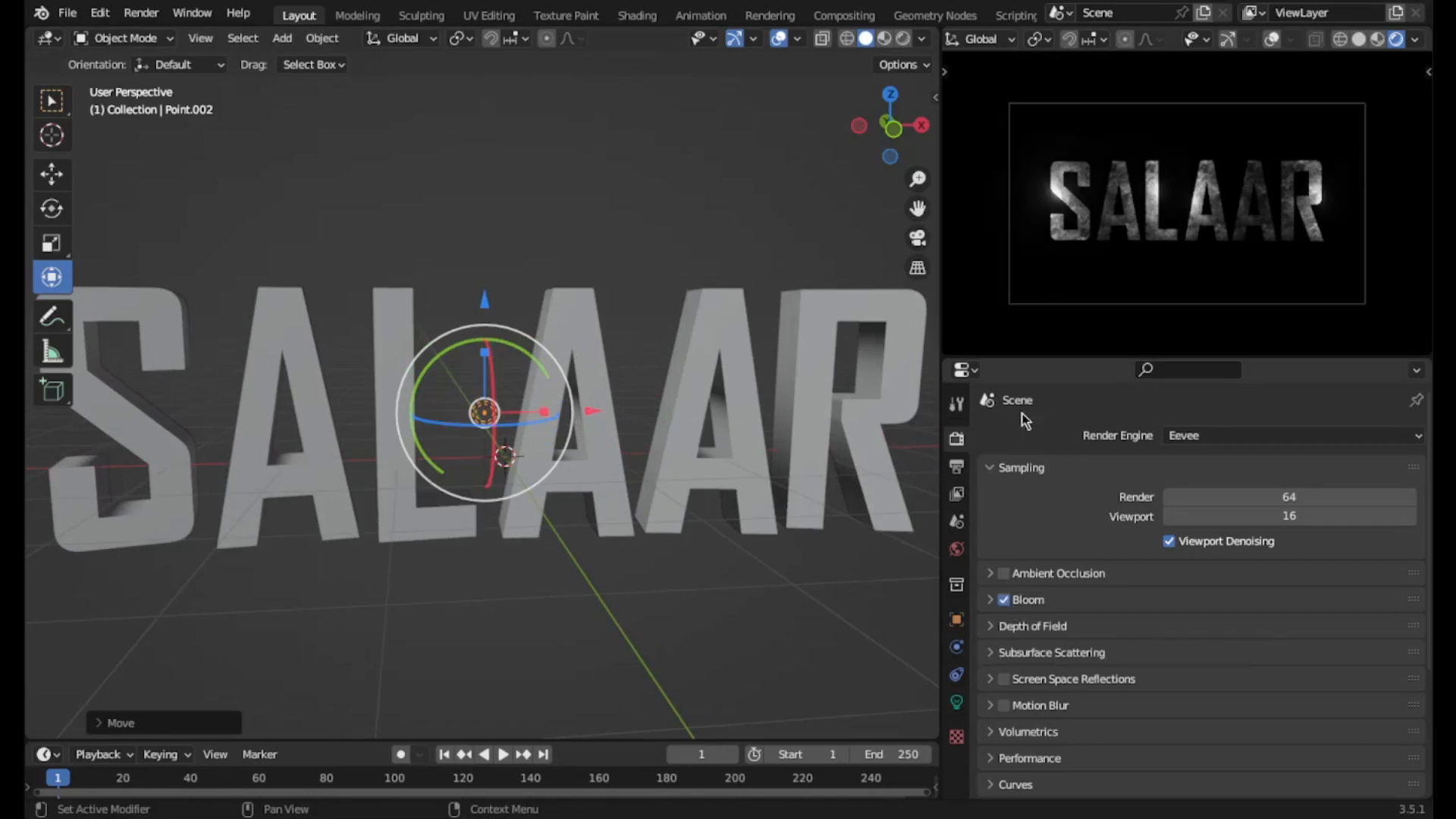
pyautogui.scroll(5, 1164, 274)
pyautogui.scroll(3, 1166, 277)
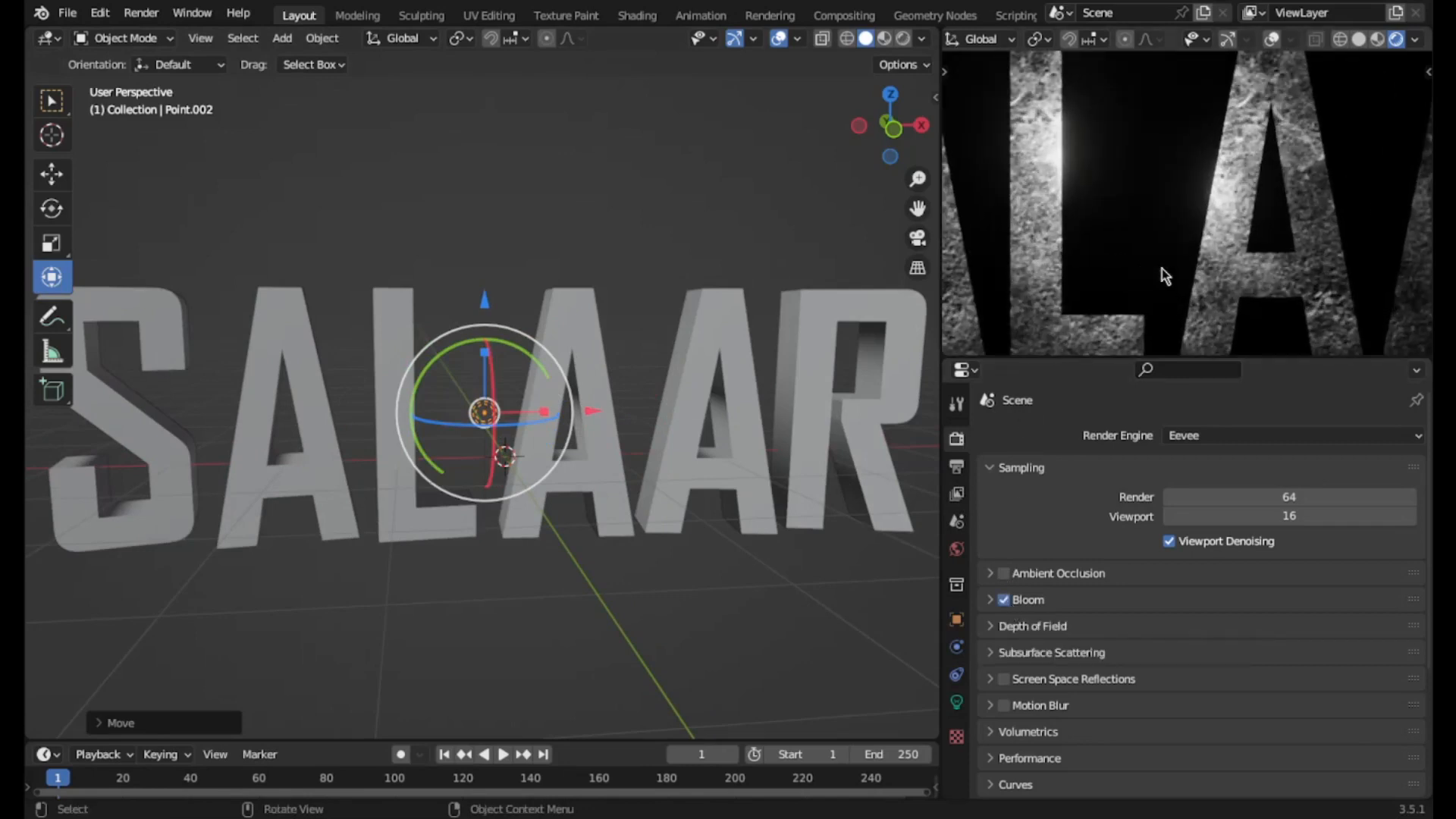
pyautogui.scroll(-9, 1166, 276)
pyautogui.scroll(6, 1166, 276)
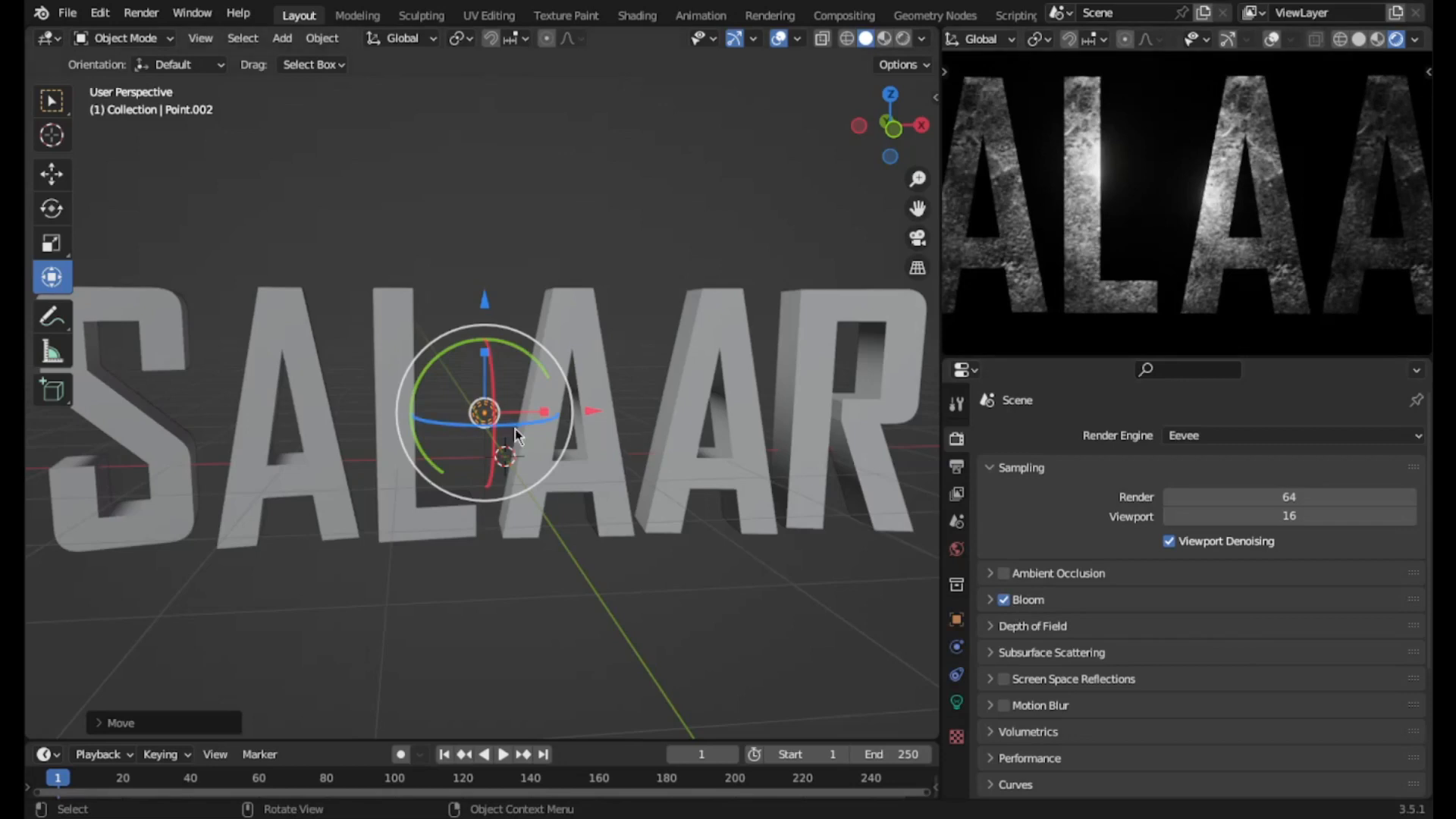
# - Shift the middle point light slightly toward the A beside it and set its power to 300 W
pyautogui.moveTo(590, 417); pyautogui.dragTo(600, 416)
pyautogui.click(957, 702)
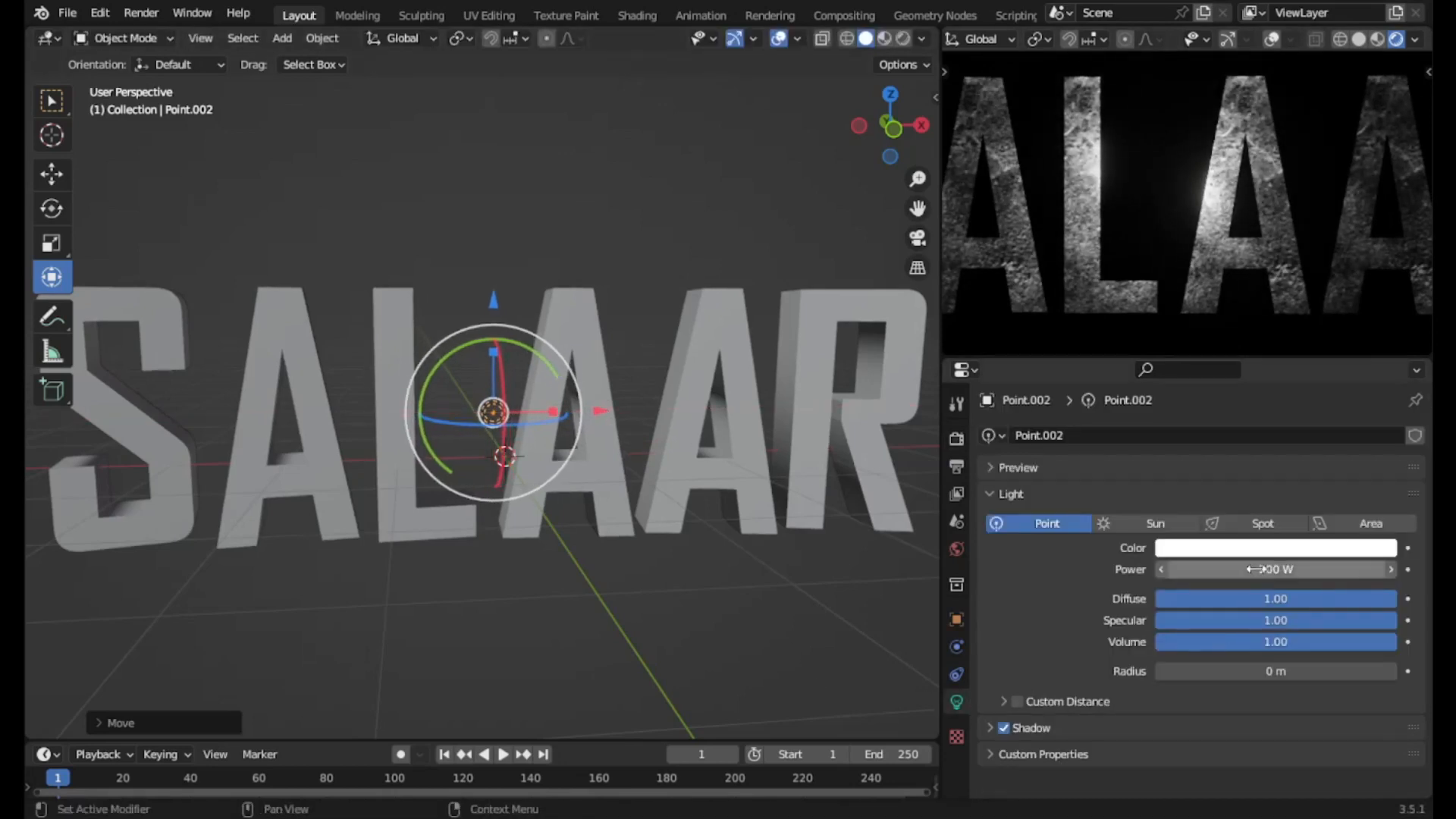
pyautogui.moveTo(1256, 569); pyautogui.dragTo(1271, 568)
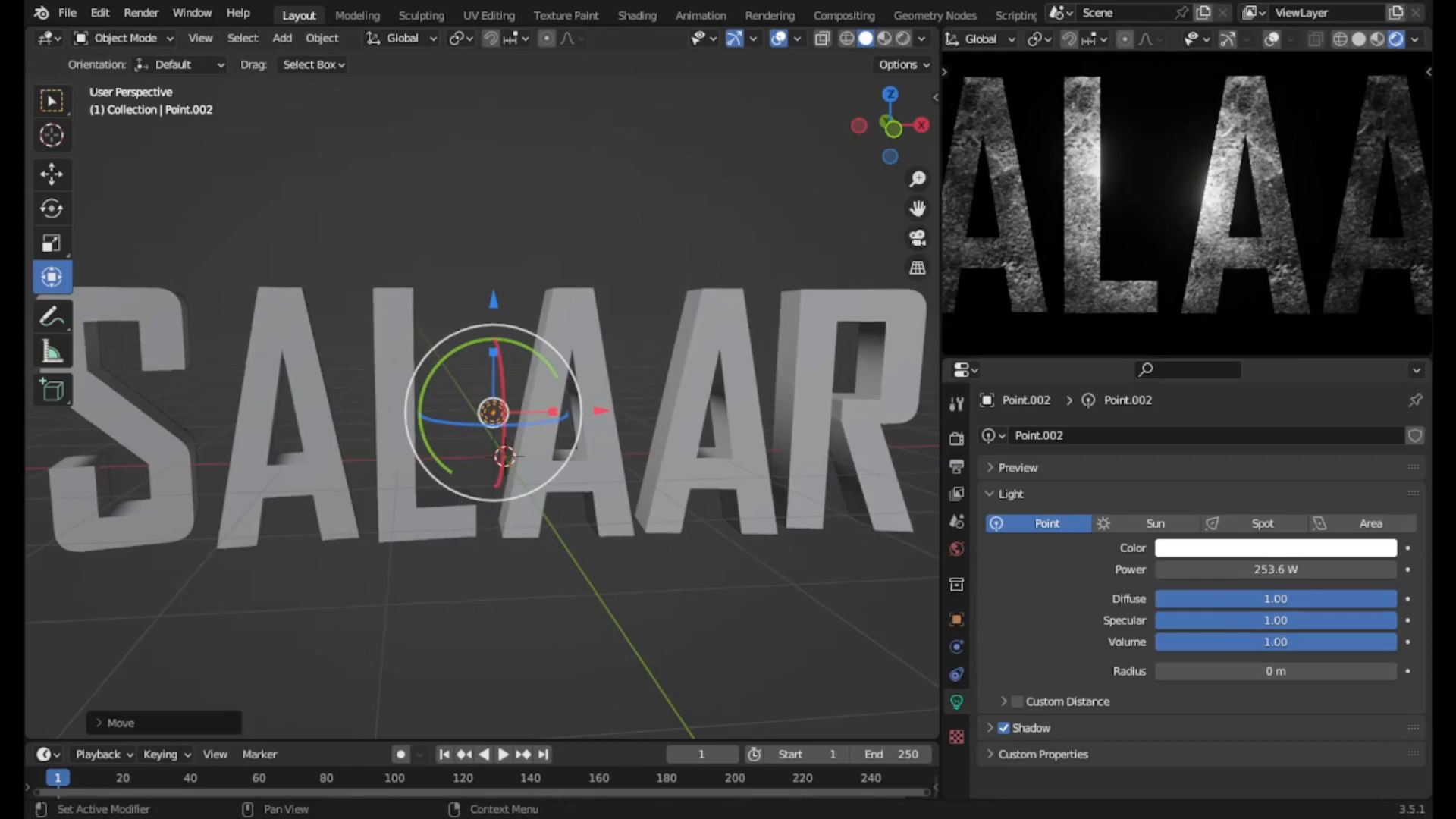
pyautogui.click(1257, 569)
pyautogui.press('BackSpace')
pyautogui.write('300')
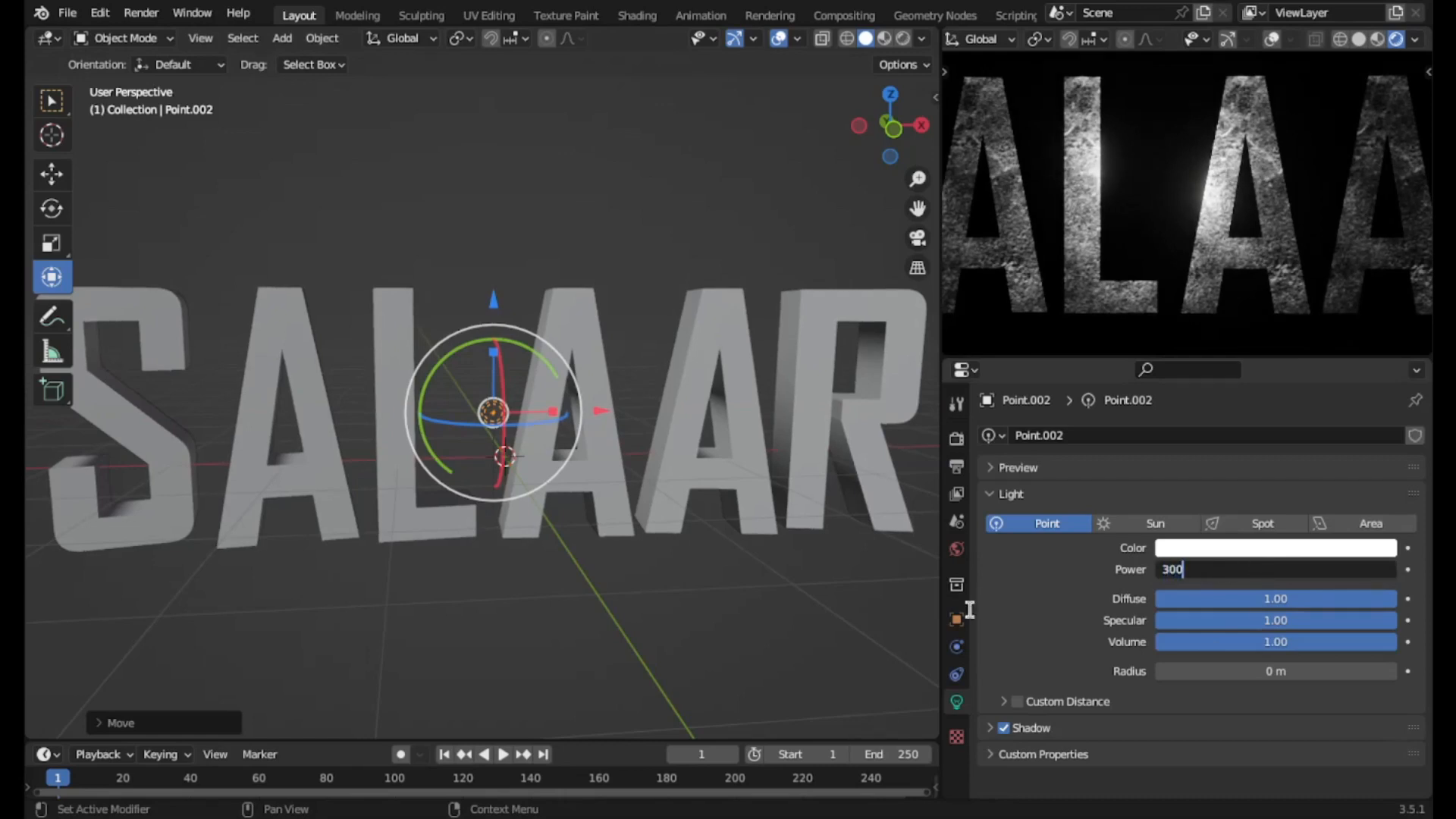
pyautogui.press('Return')
pyautogui.scroll(-3, 783, 537)
pyautogui.scroll(-4, 1281, 212)
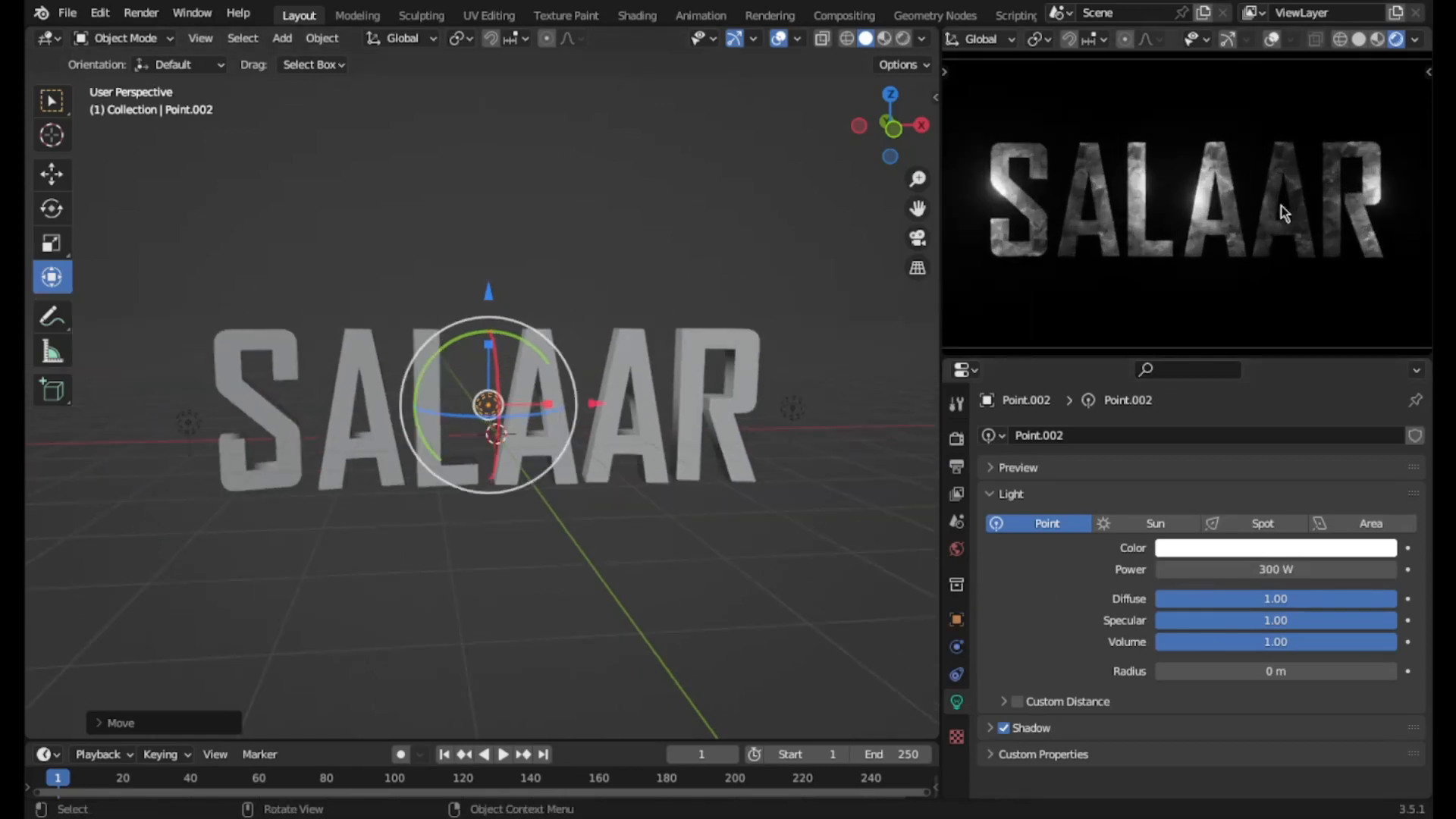
# - Fine-tune the middle point light along the X axis, deselect it and save the file
pyautogui.moveTo(592, 402); pyautogui.dragTo(593, 407)
pyautogui.click(635, 584)
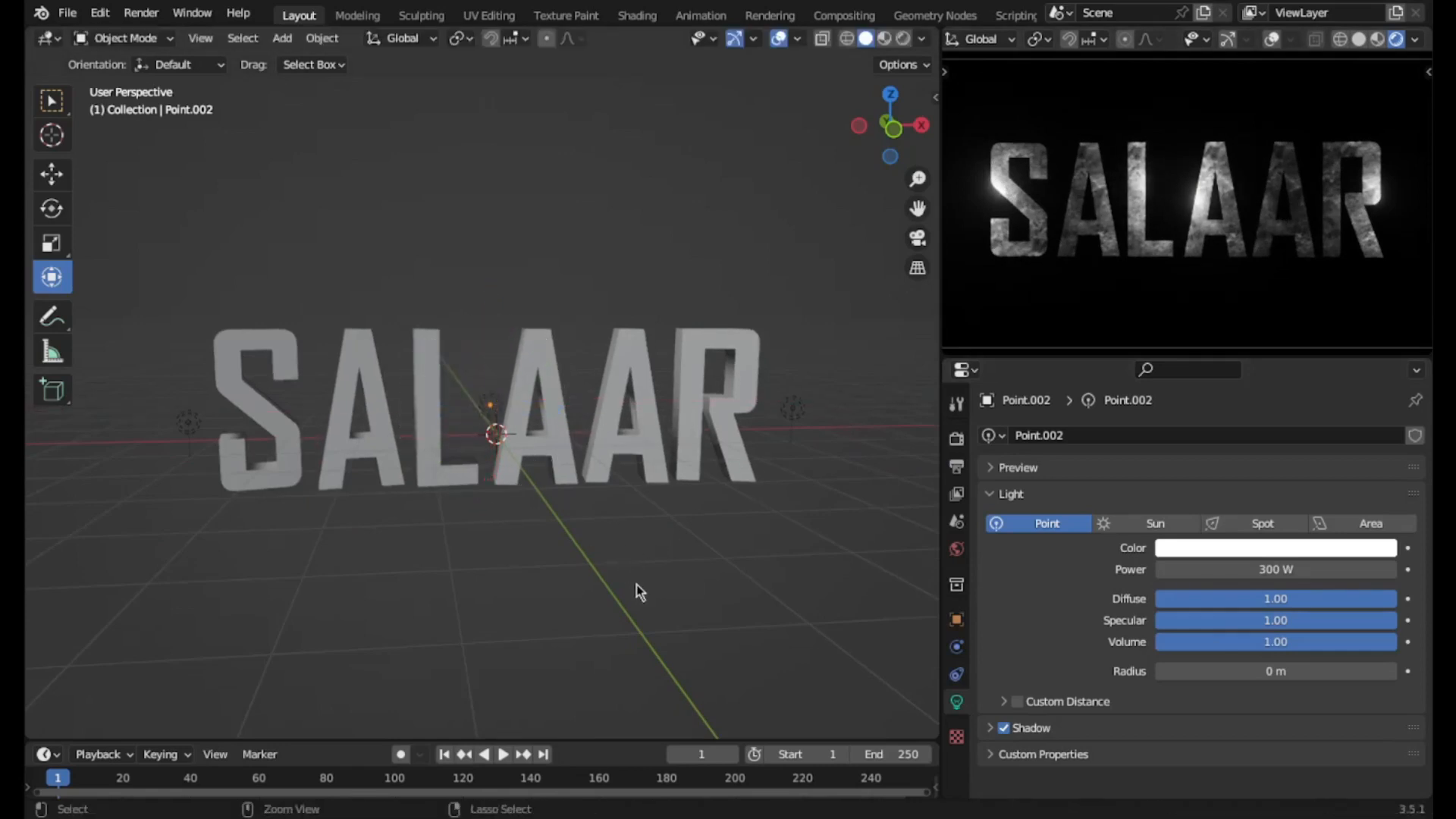
pyautogui.hotkey('ctrl', 's')
pyautogui.scroll(-2, 1386, 202)
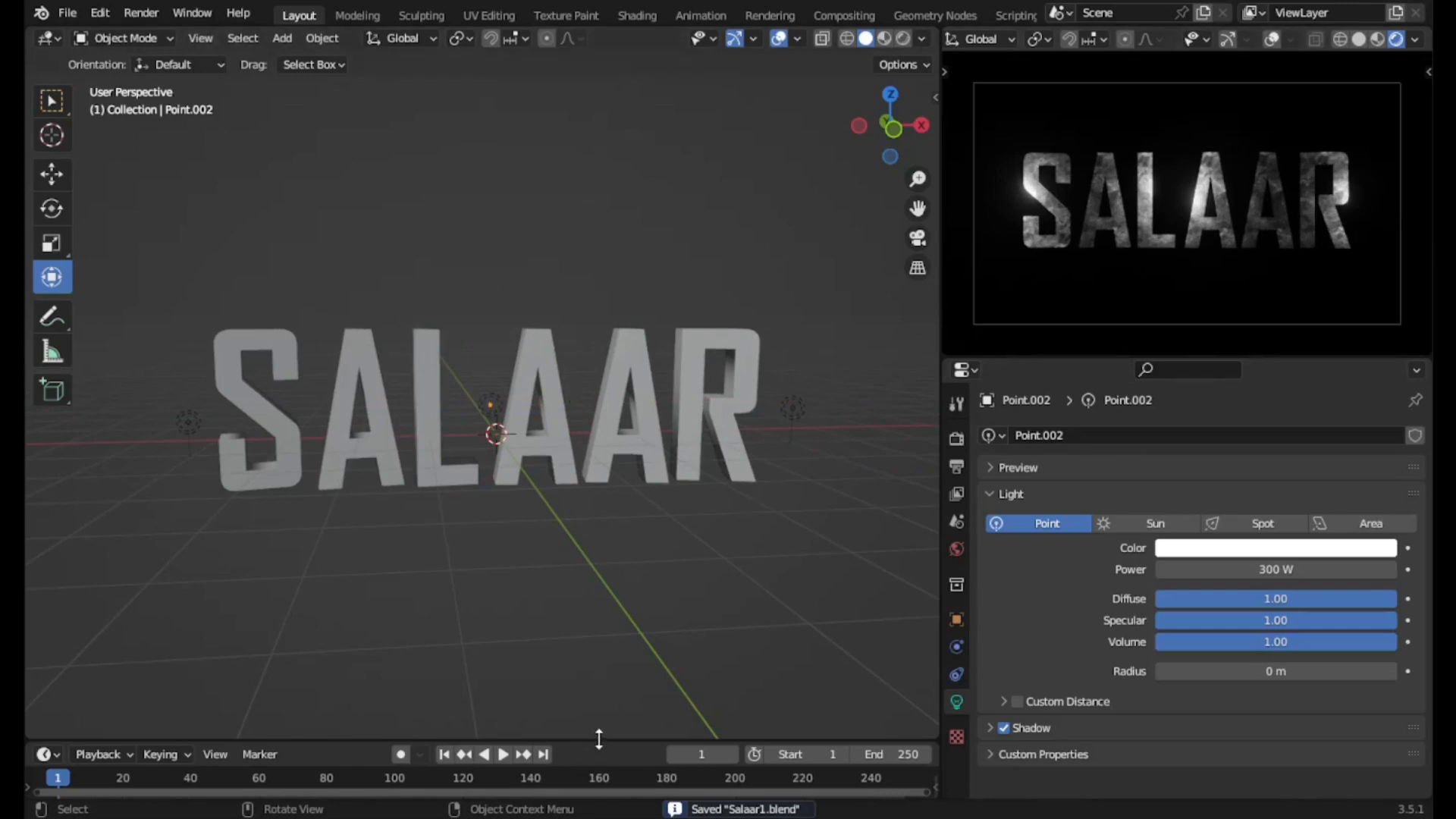
# - Enlarge the timeline area and, with the letter S selected, set the current frame to 120
pyautogui.moveTo(599, 739); pyautogui.dragTo(617, 619)
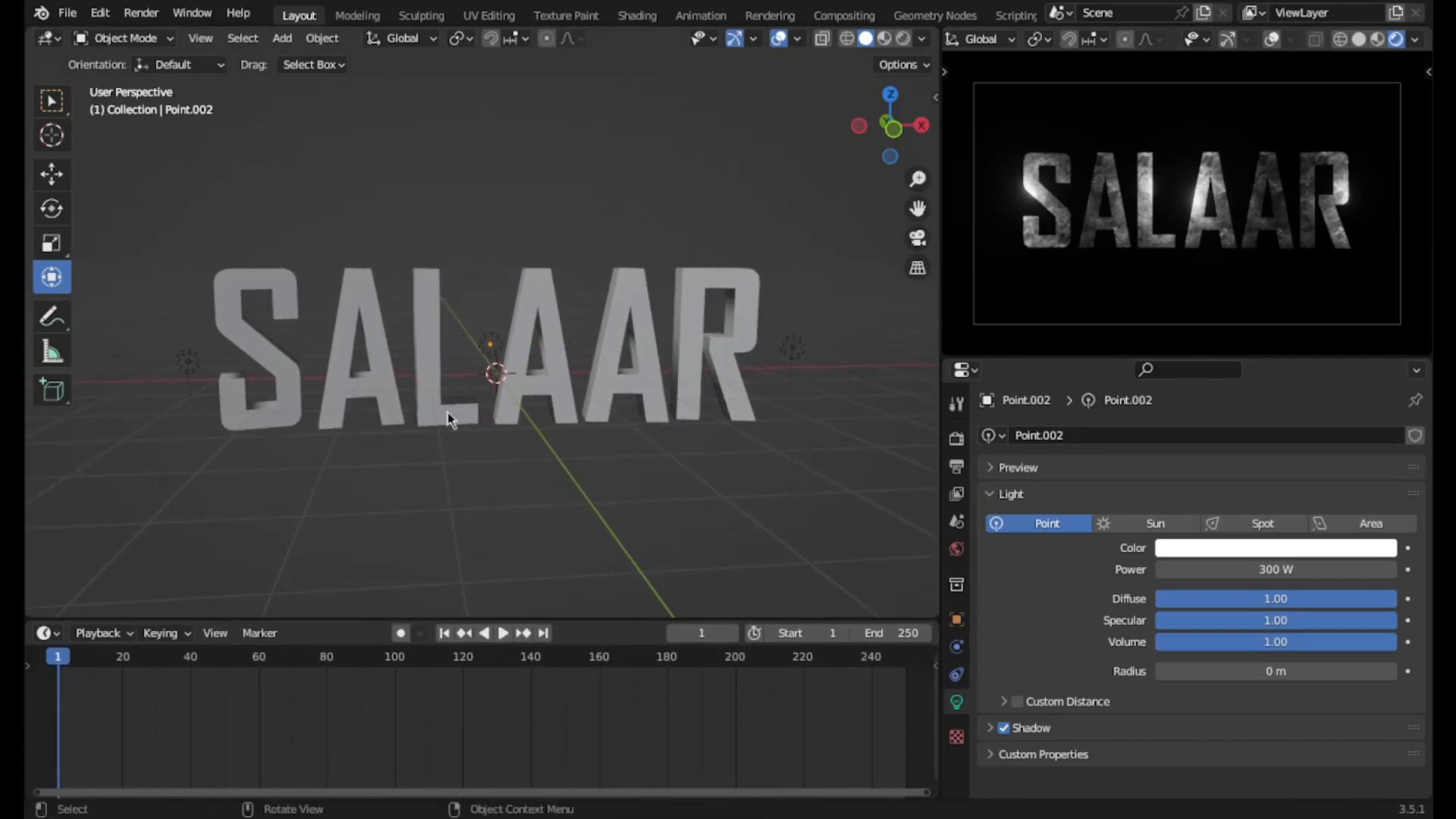
pyautogui.click(279, 378)
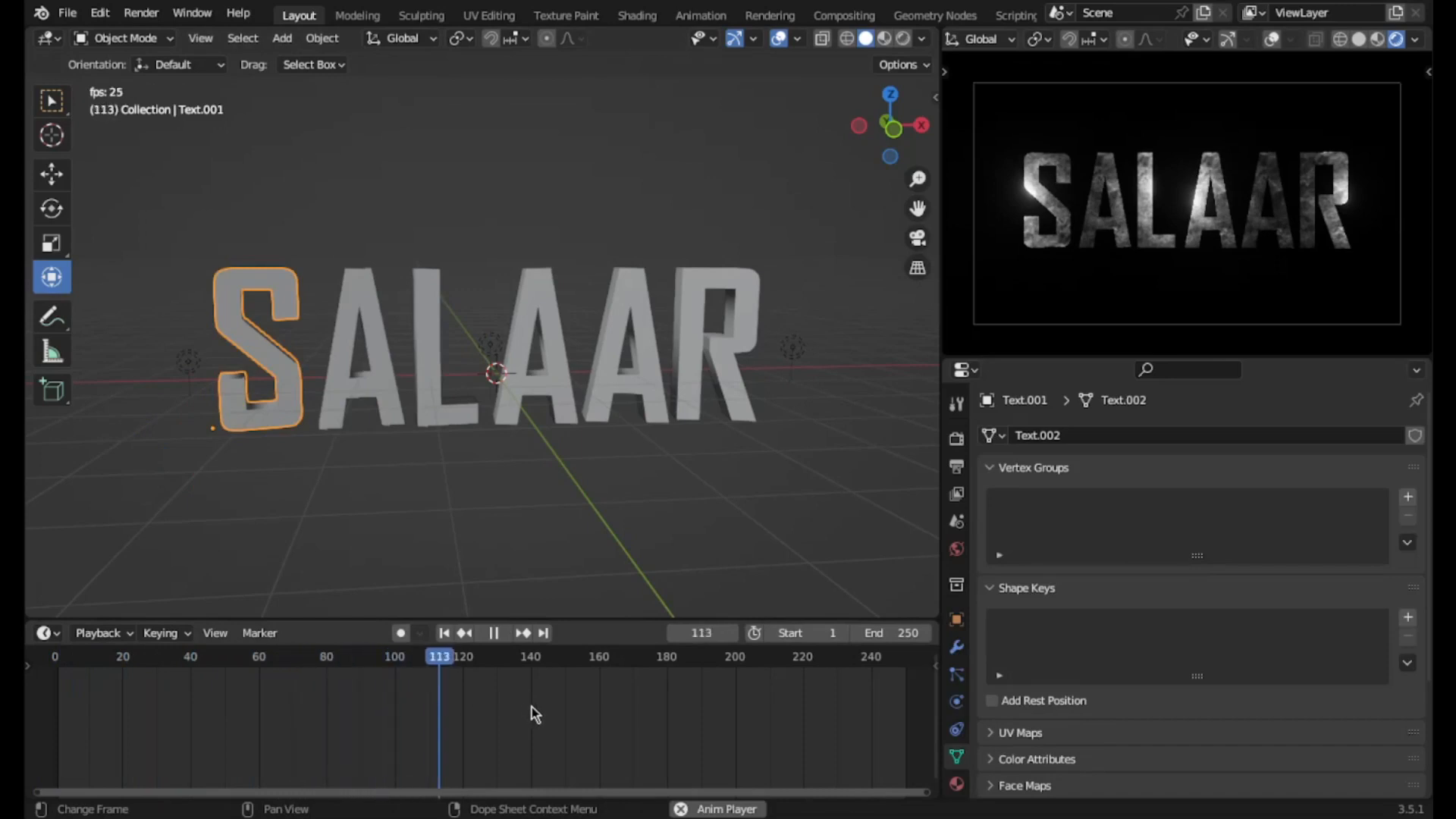
pyautogui.press('space')
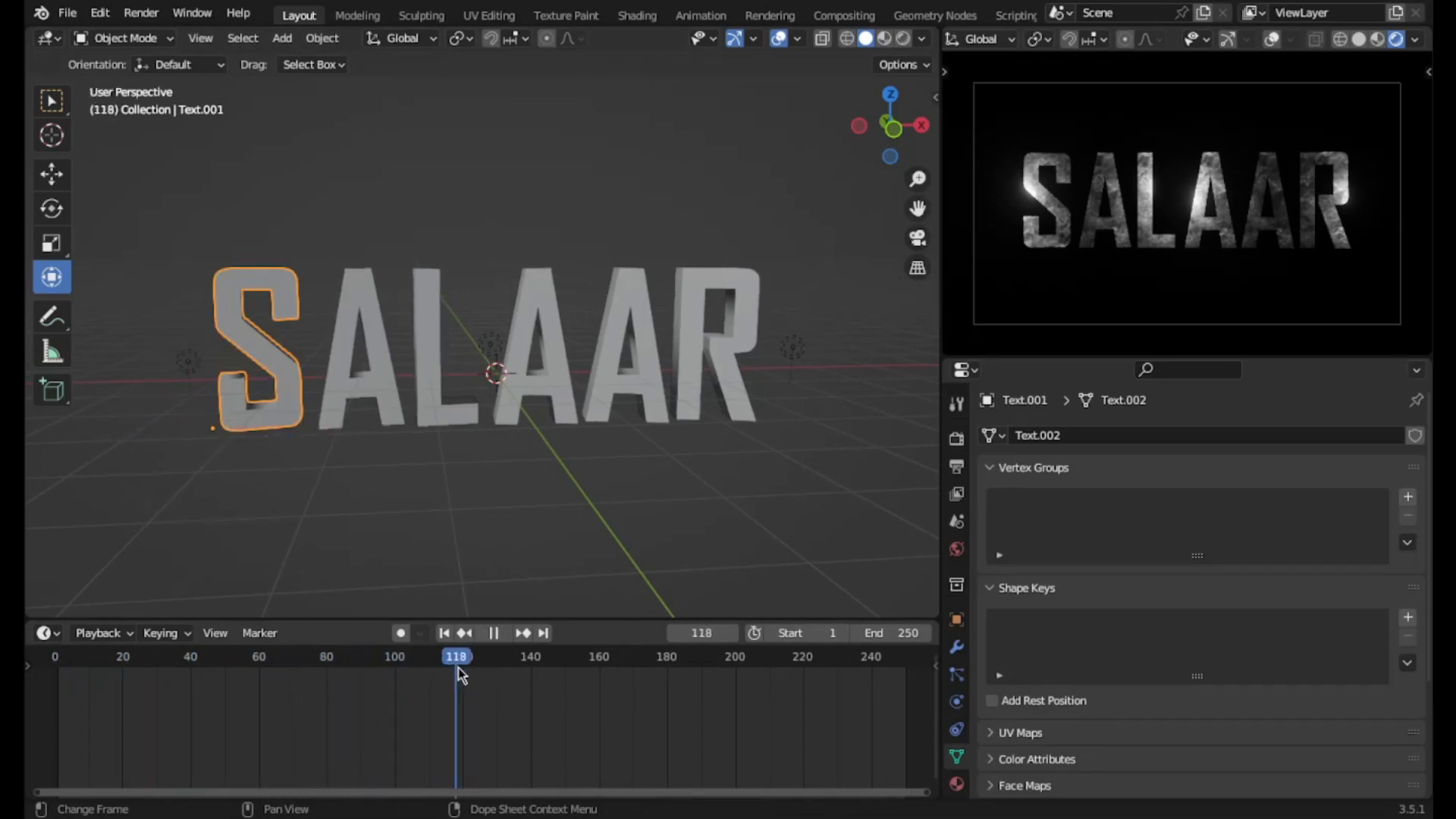
pyautogui.click(463, 668)
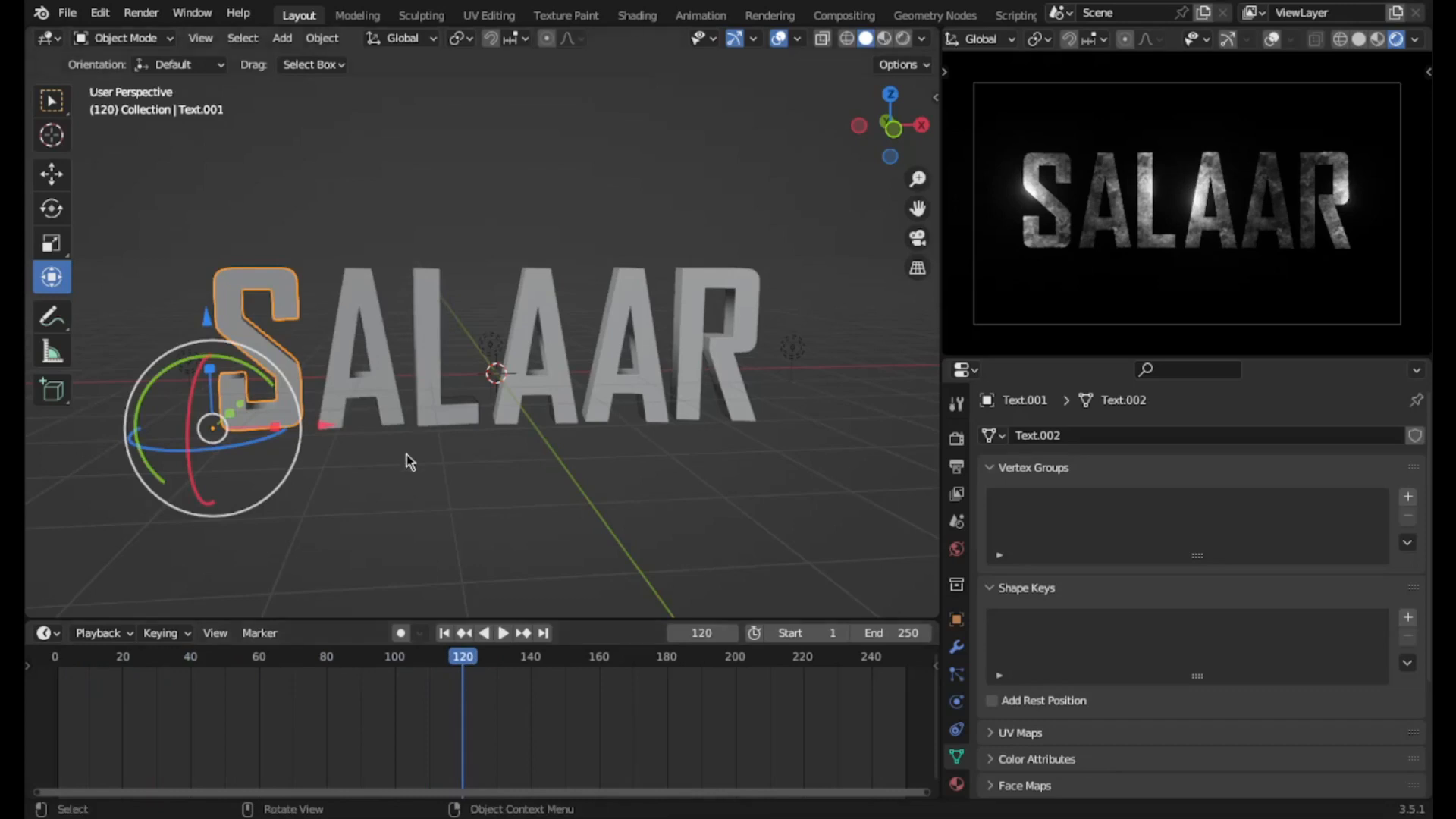
# - Turn on Auto Keying and record a keyframe for the letter S in its current place at frame 120
pyautogui.moveTo(914, 209); pyautogui.dragTo(1116, 212)
pyautogui.scroll(4, 713, 390)
pyautogui.moveTo(713, 390); pyautogui.dragTo(613, 595, button='middle')
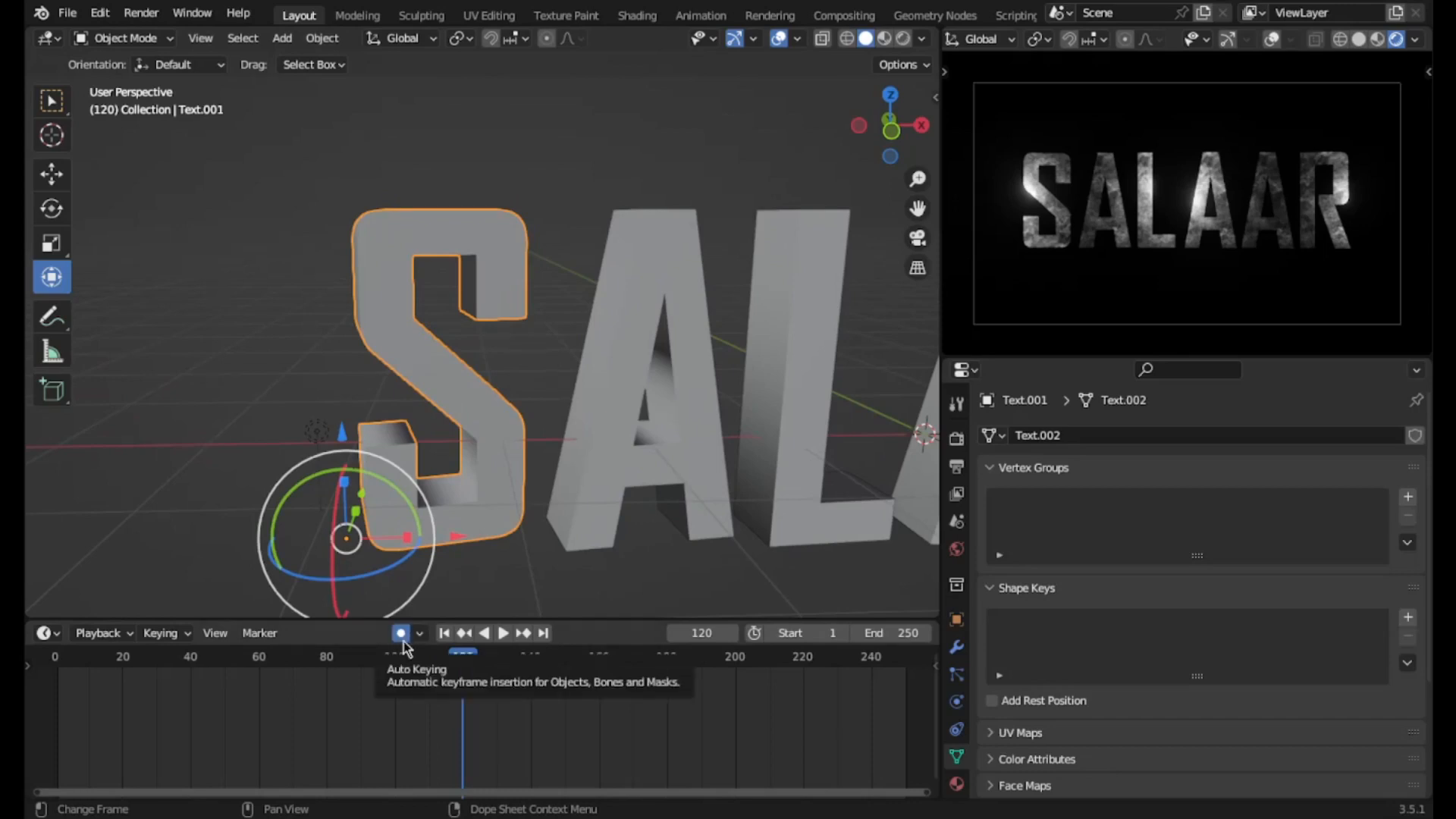
pyautogui.press('g')
pyautogui.click(482, 516)
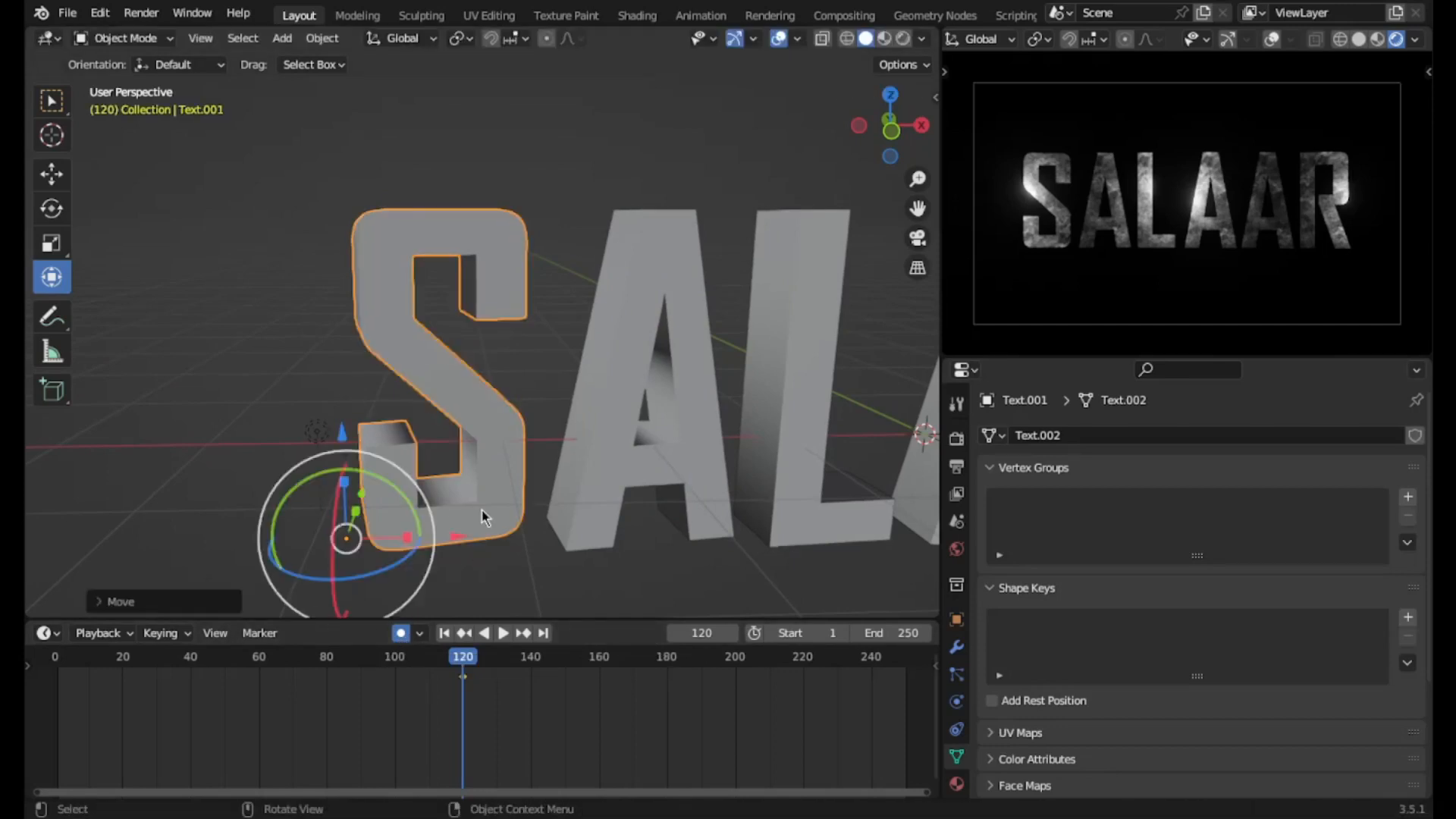
# - Record keyframes at frame 120 for the first A, the L and the middle A in their current places
pyautogui.click(611, 459)
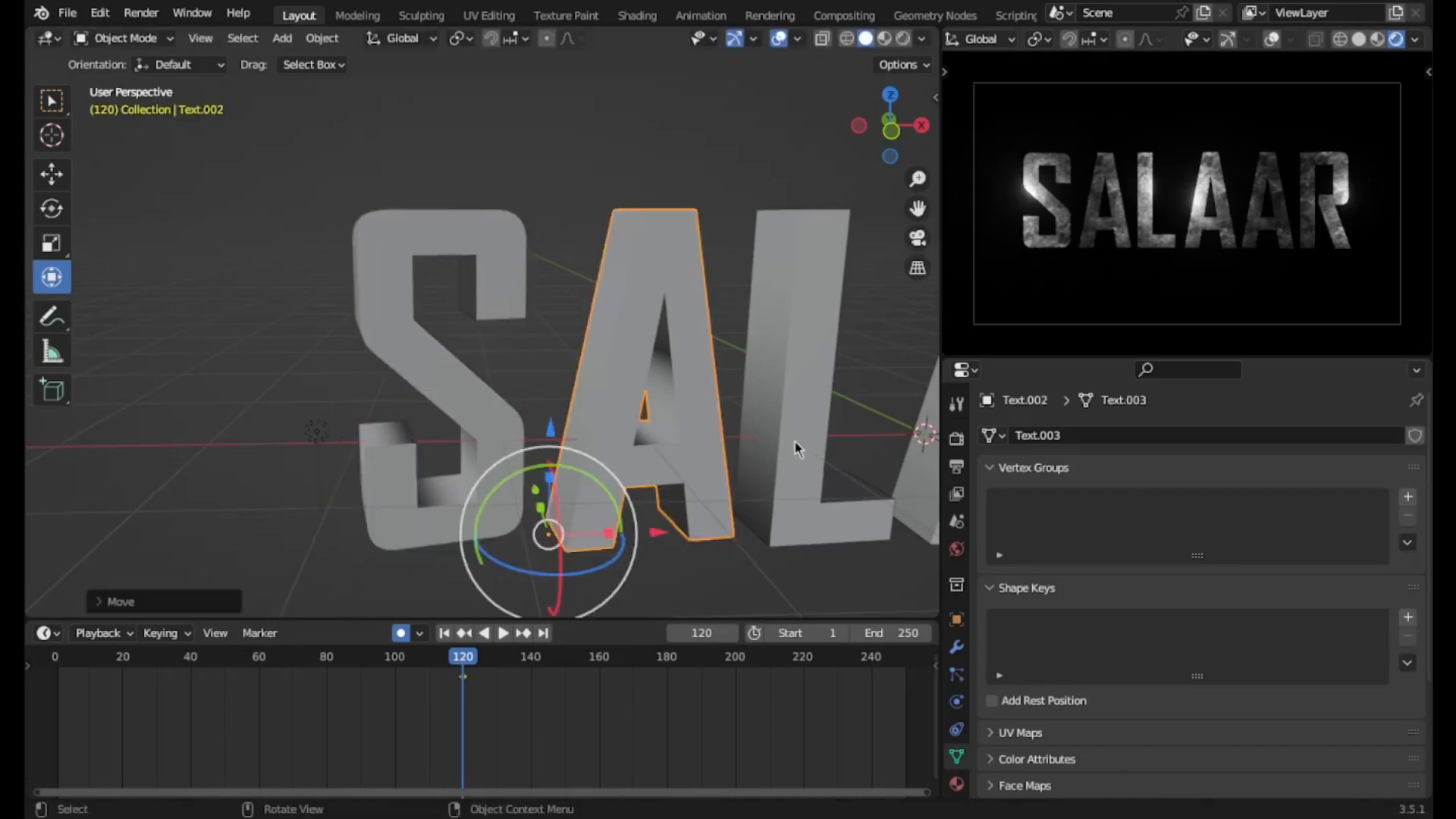
pyautogui.click(768, 437)
pyautogui.press('g')
pyautogui.click(767, 437)
pyautogui.scroll(-4, 768, 437)
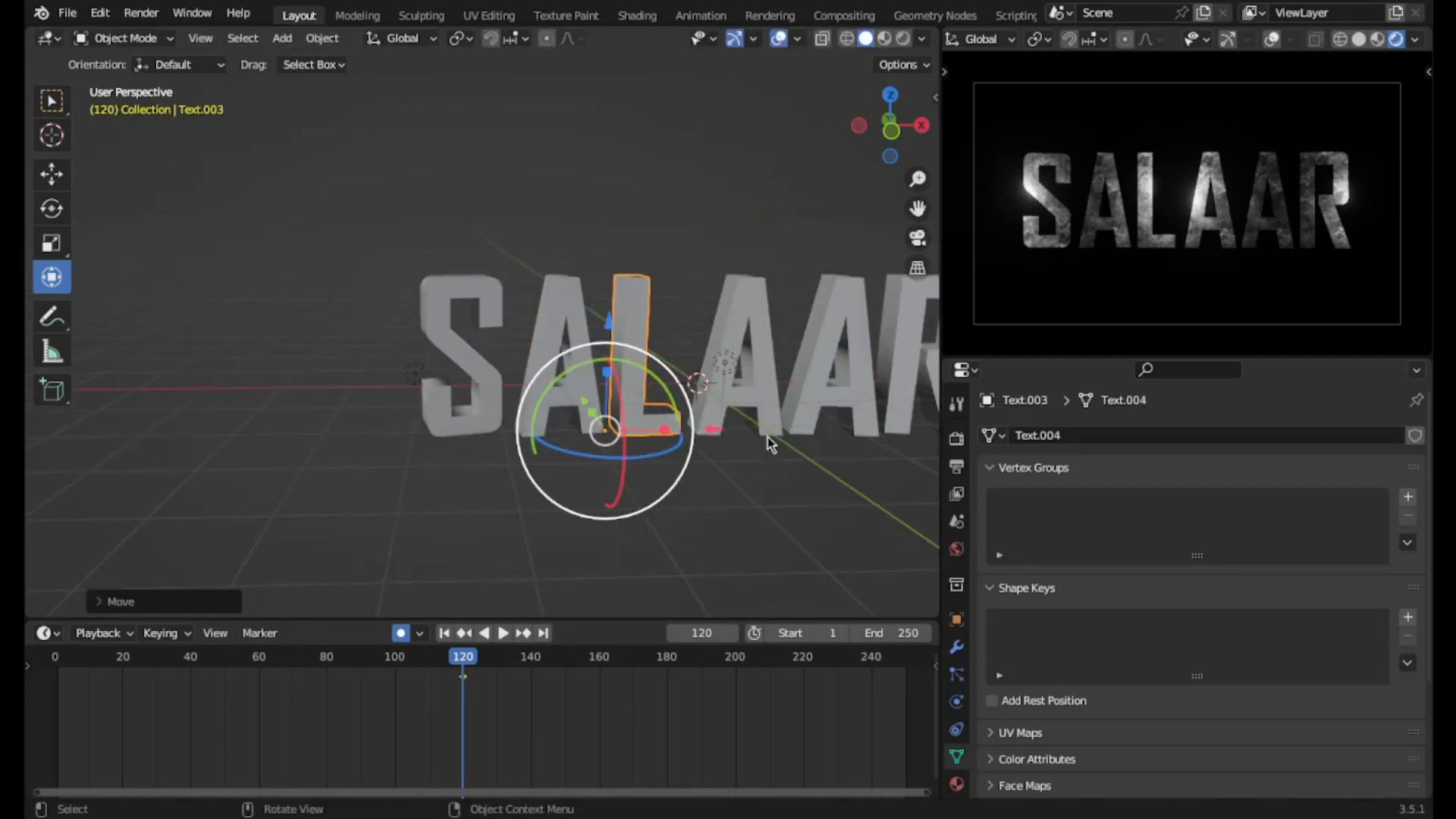
pyautogui.click(766, 404)
pyautogui.press('g')
pyautogui.click(766, 403)
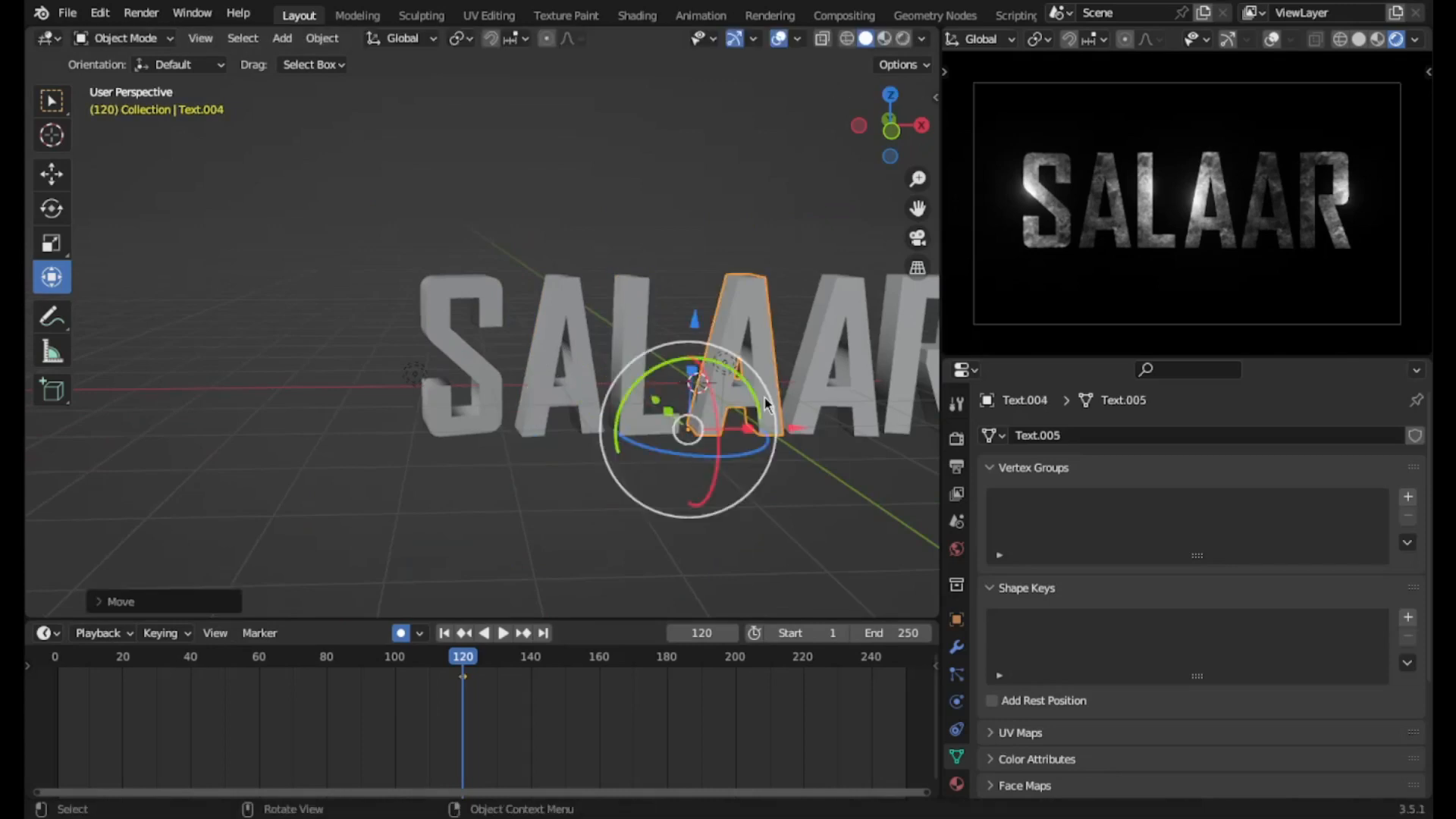
# - Record keyframes at frame 120 for the last A and the R in their current places
pyautogui.click(798, 398)
pyautogui.press('g')
pyautogui.click(798, 397)
pyautogui.scroll(-4, 797, 400)
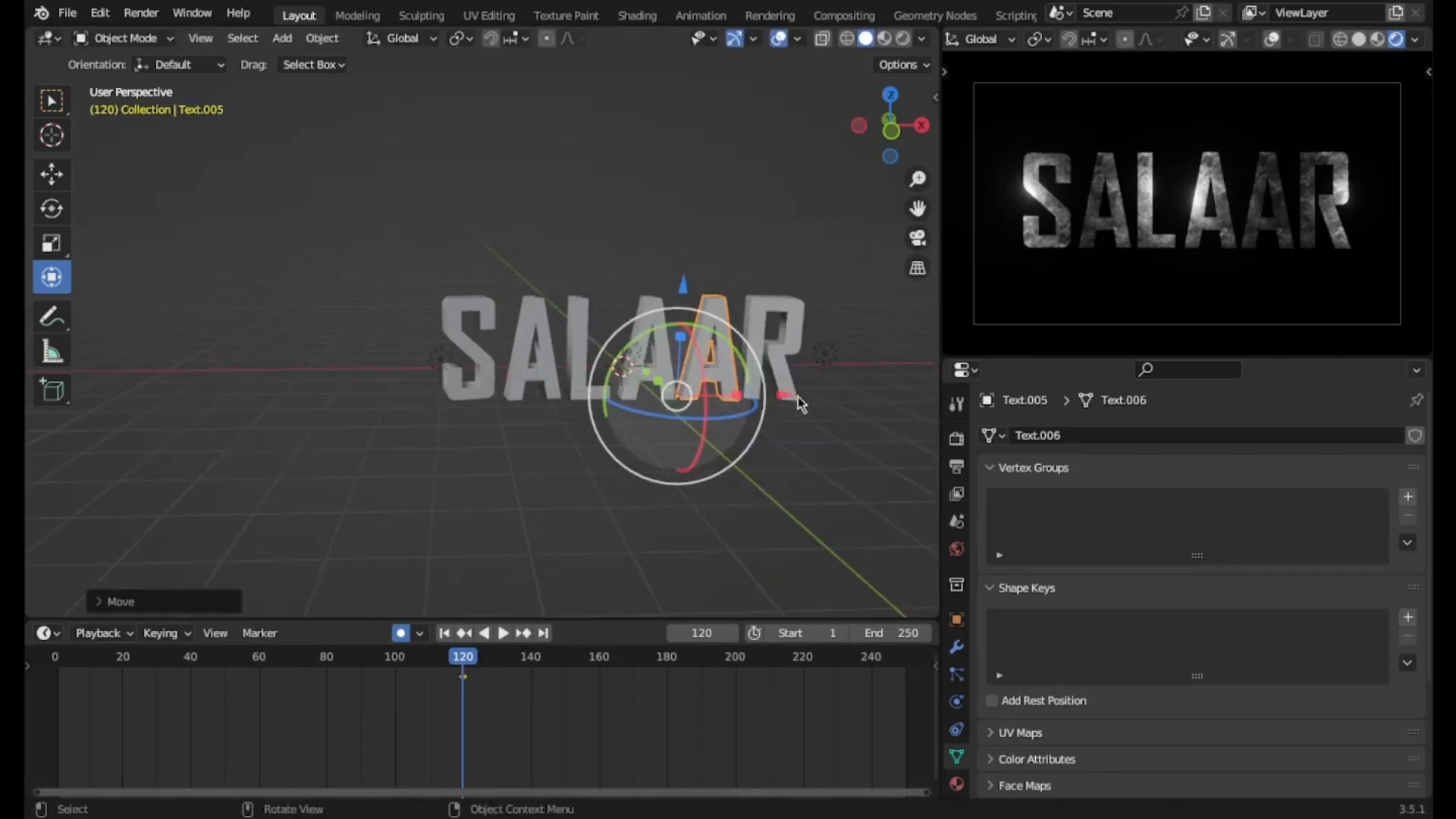
pyautogui.click(786, 377)
pyautogui.press('g')
pyautogui.click(786, 377)
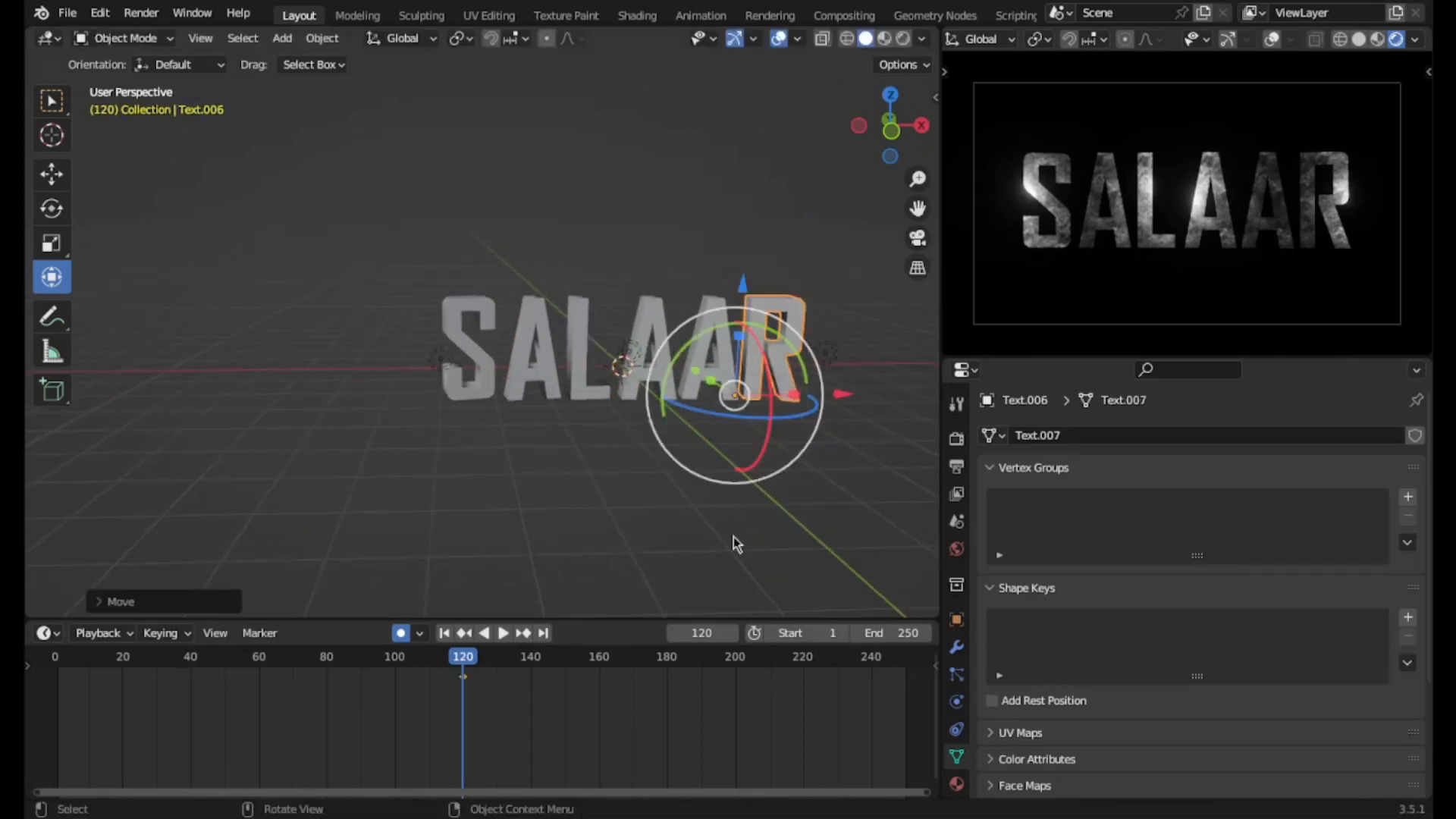
# - Go to frame 0 and rotate the S, the first A and the L individually about the vertical axis to key their starting poses
pyautogui.moveTo(490, 672); pyautogui.dragTo(354, 659)
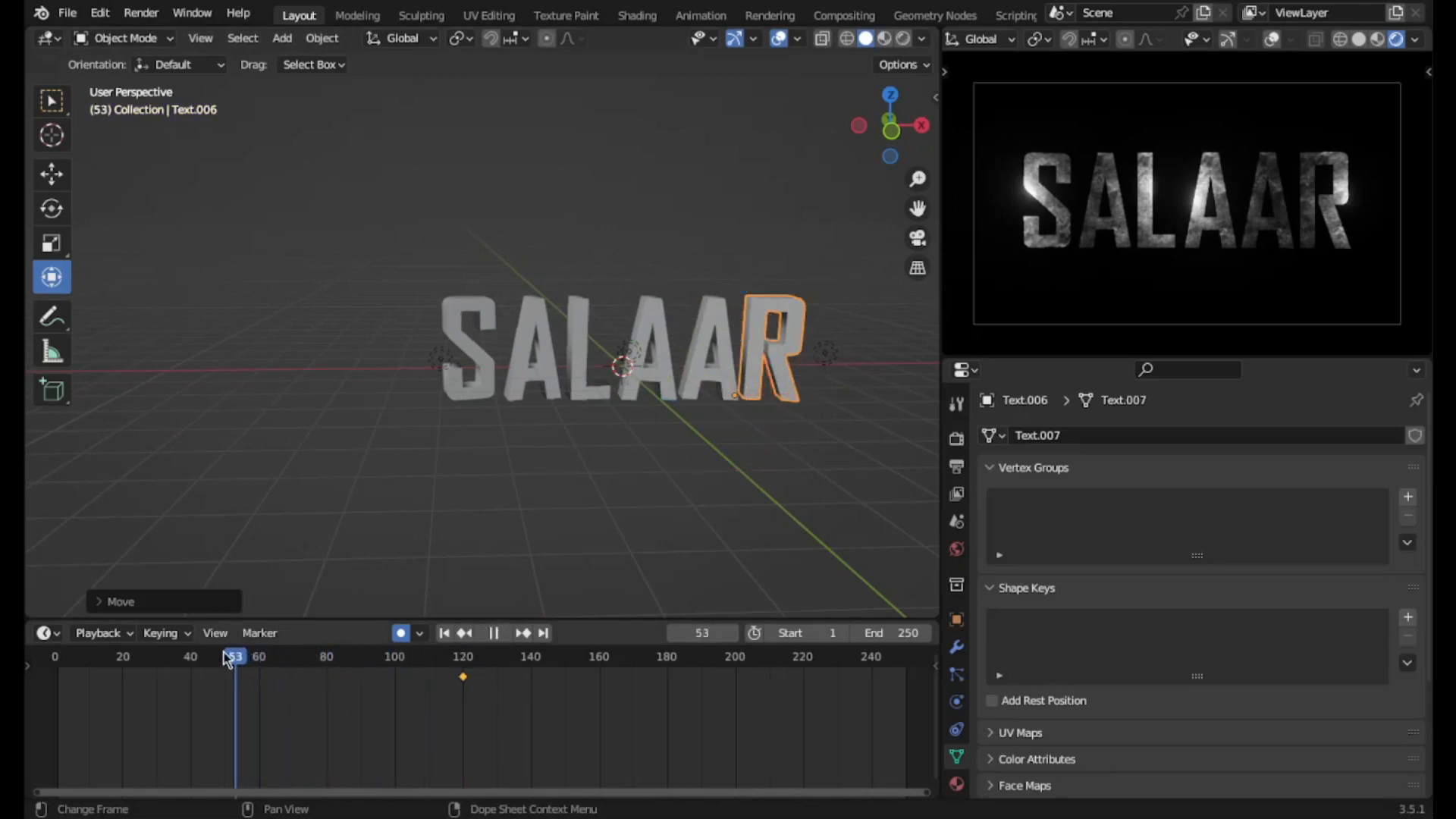
pyautogui.moveTo(155, 657); pyautogui.dragTo(78, 660)
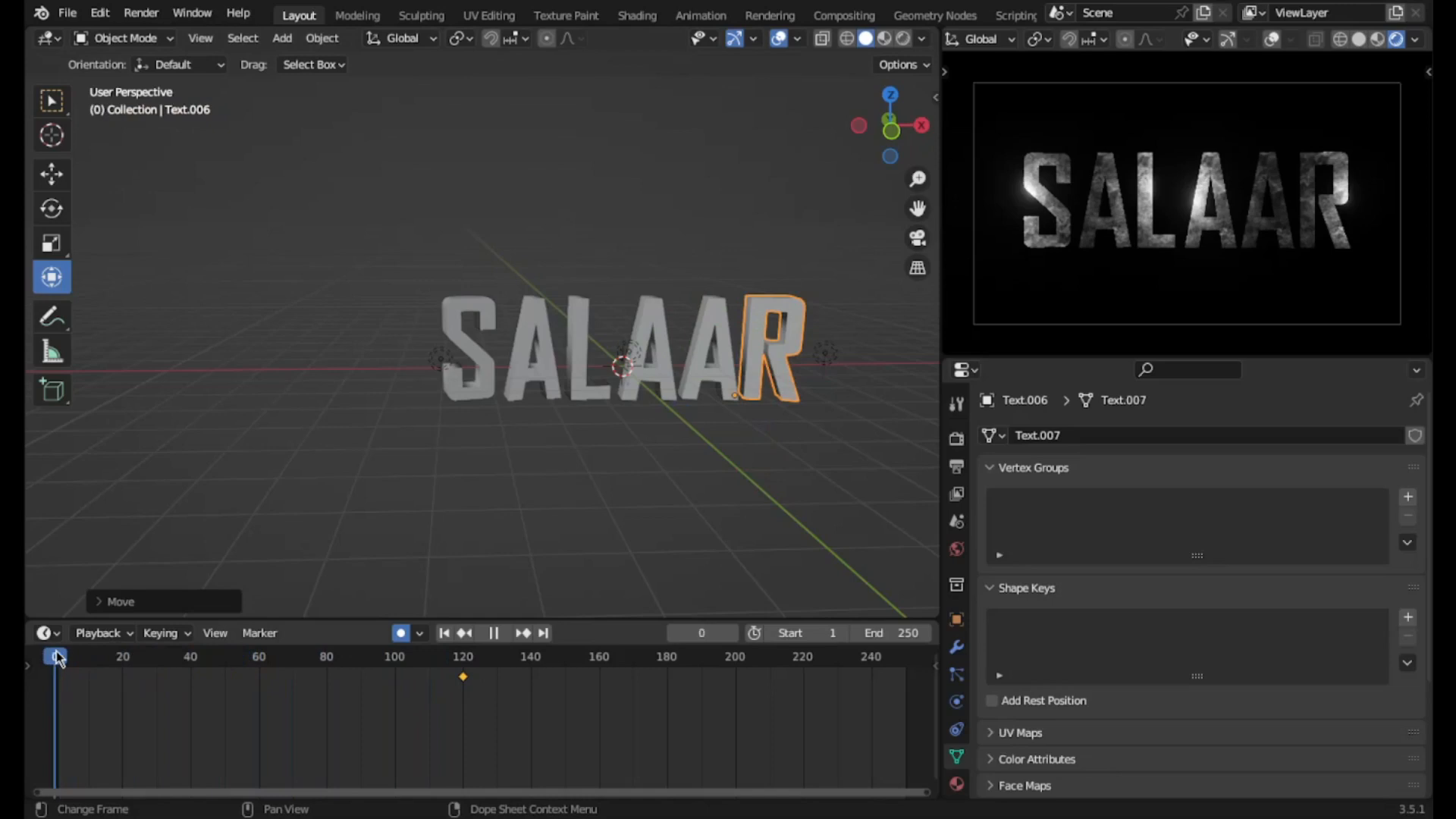
pyautogui.scroll(5, 522, 348)
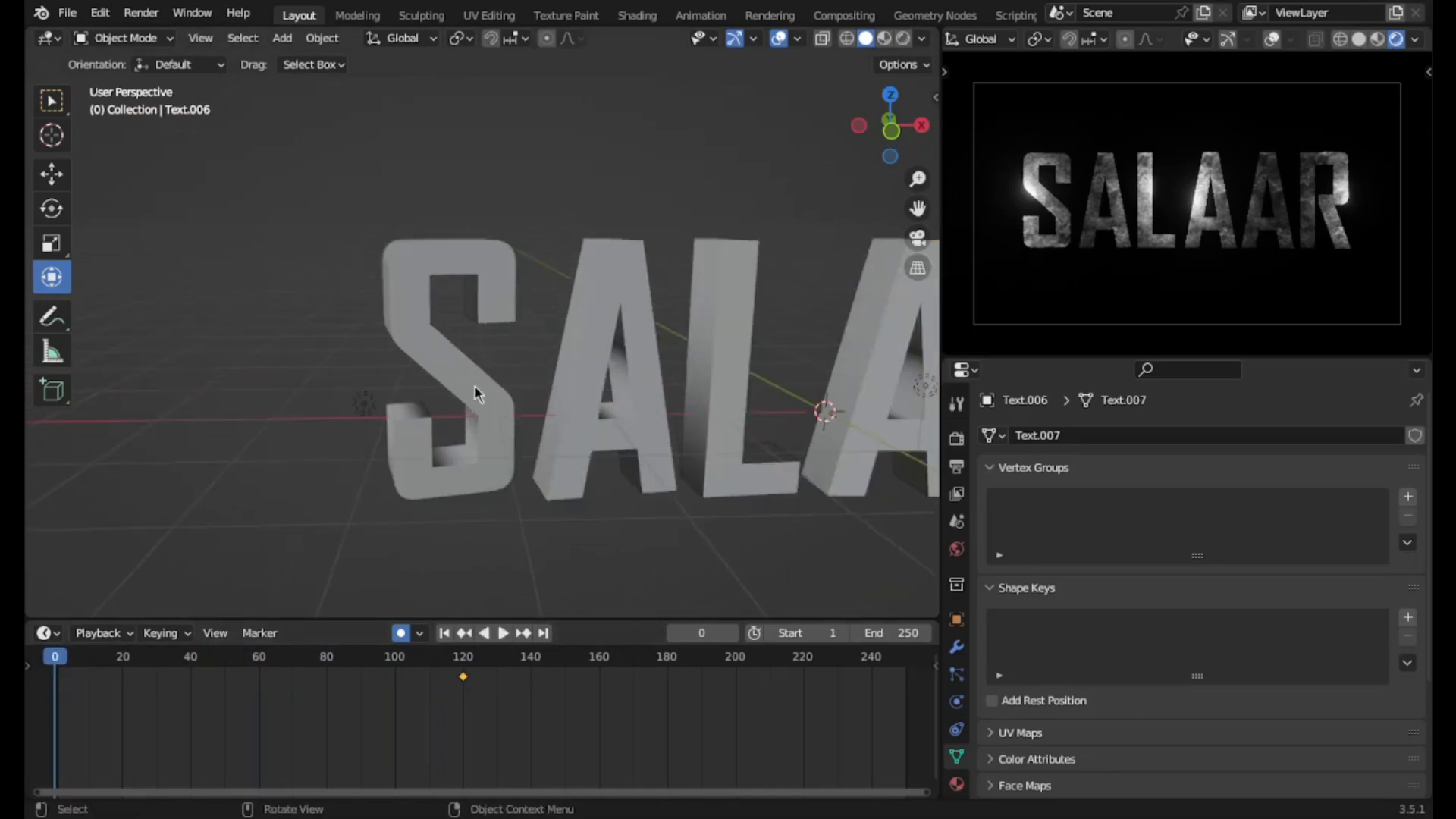
pyautogui.click(471, 391)
pyautogui.moveTo(394, 527); pyautogui.dragTo(556, 528)
pyautogui.click(574, 431)
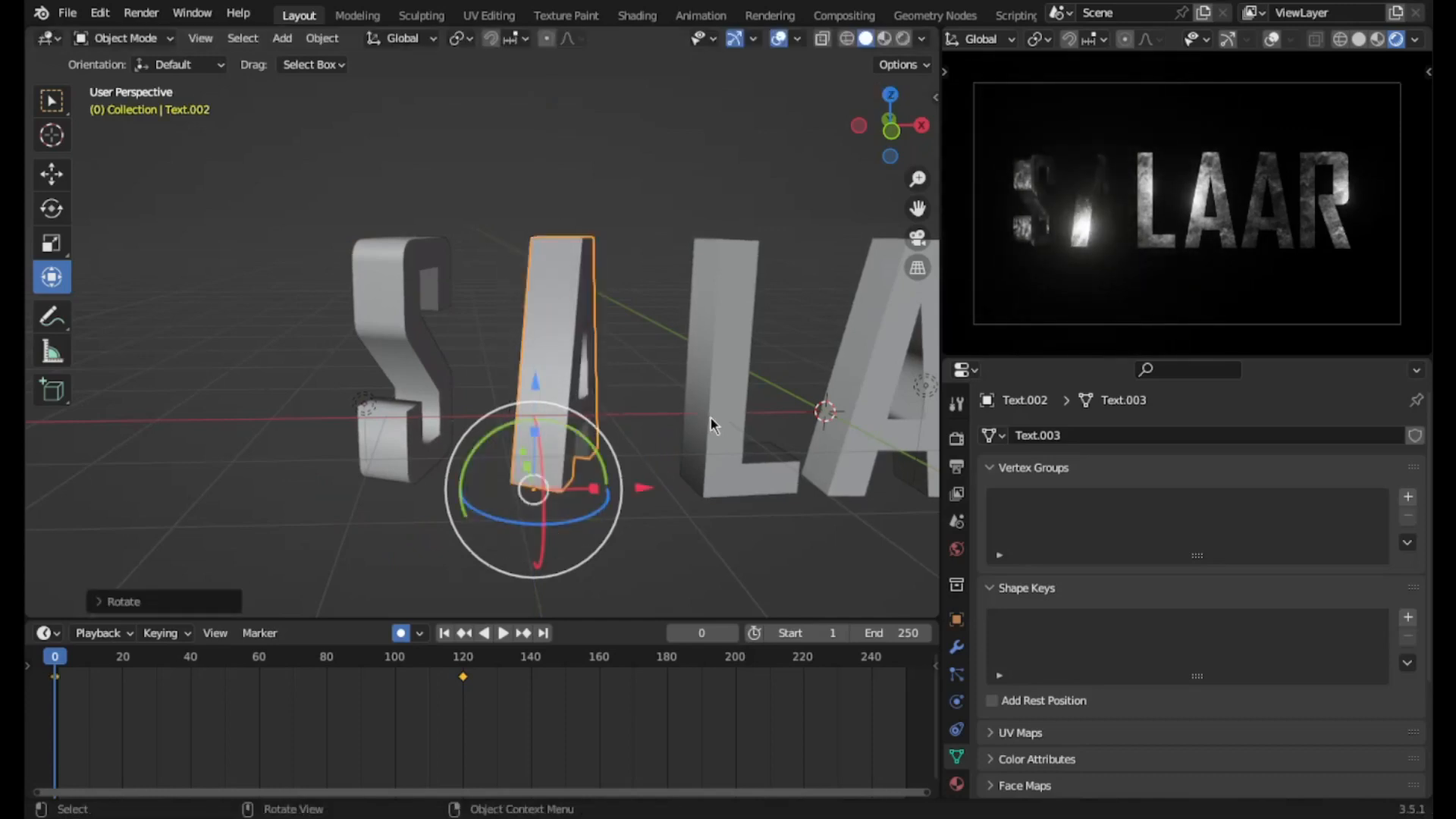
pyautogui.click(720, 440)
pyautogui.moveTo(666, 522); pyautogui.dragTo(707, 525)
# - Rotate the middle A and shift it slightly to key its starting pose at frame 0
pyautogui.scroll(-2, 841, 467)
pyautogui.click(762, 414)
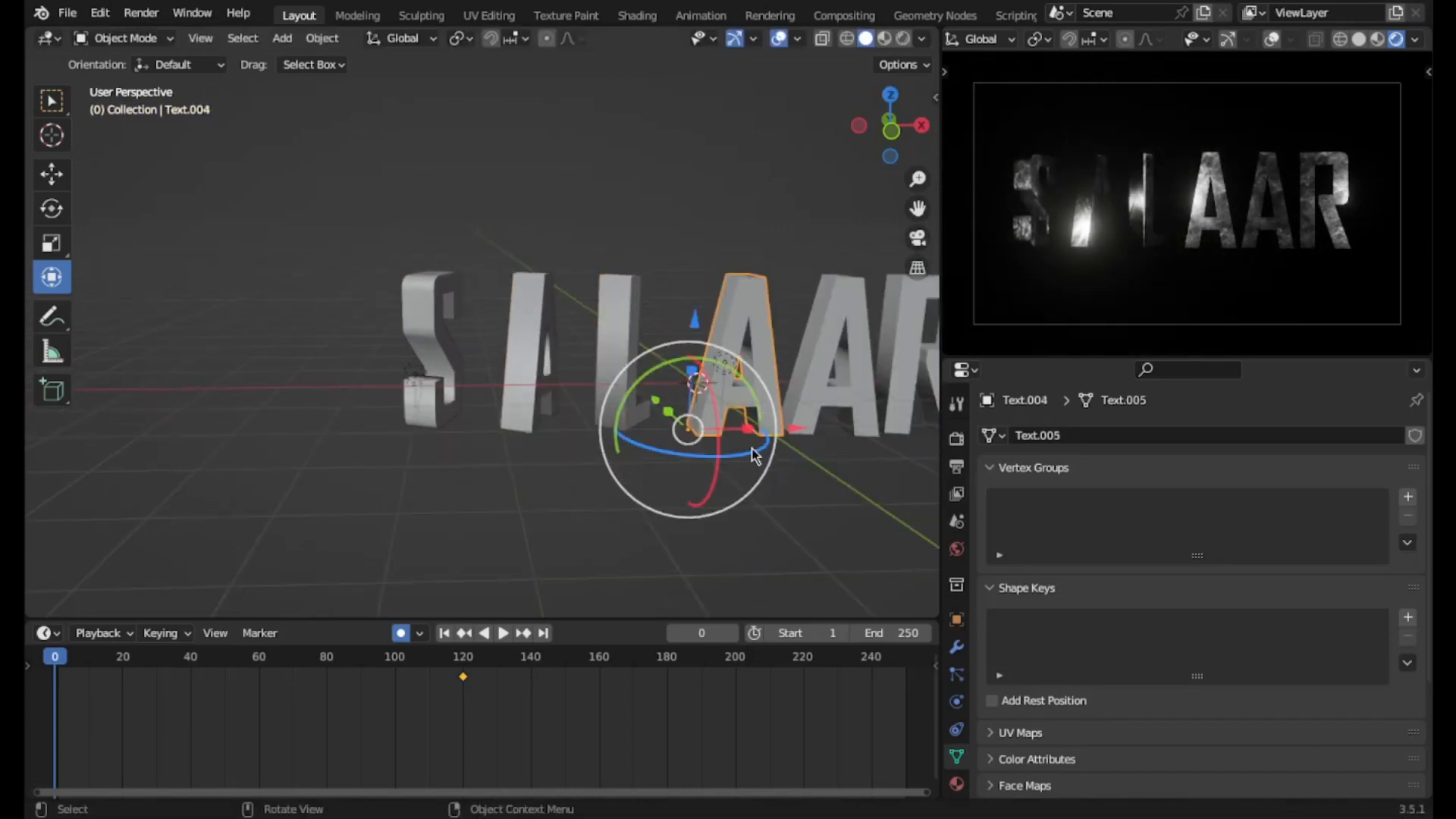
pyautogui.moveTo(744, 459); pyautogui.dragTo(710, 473)
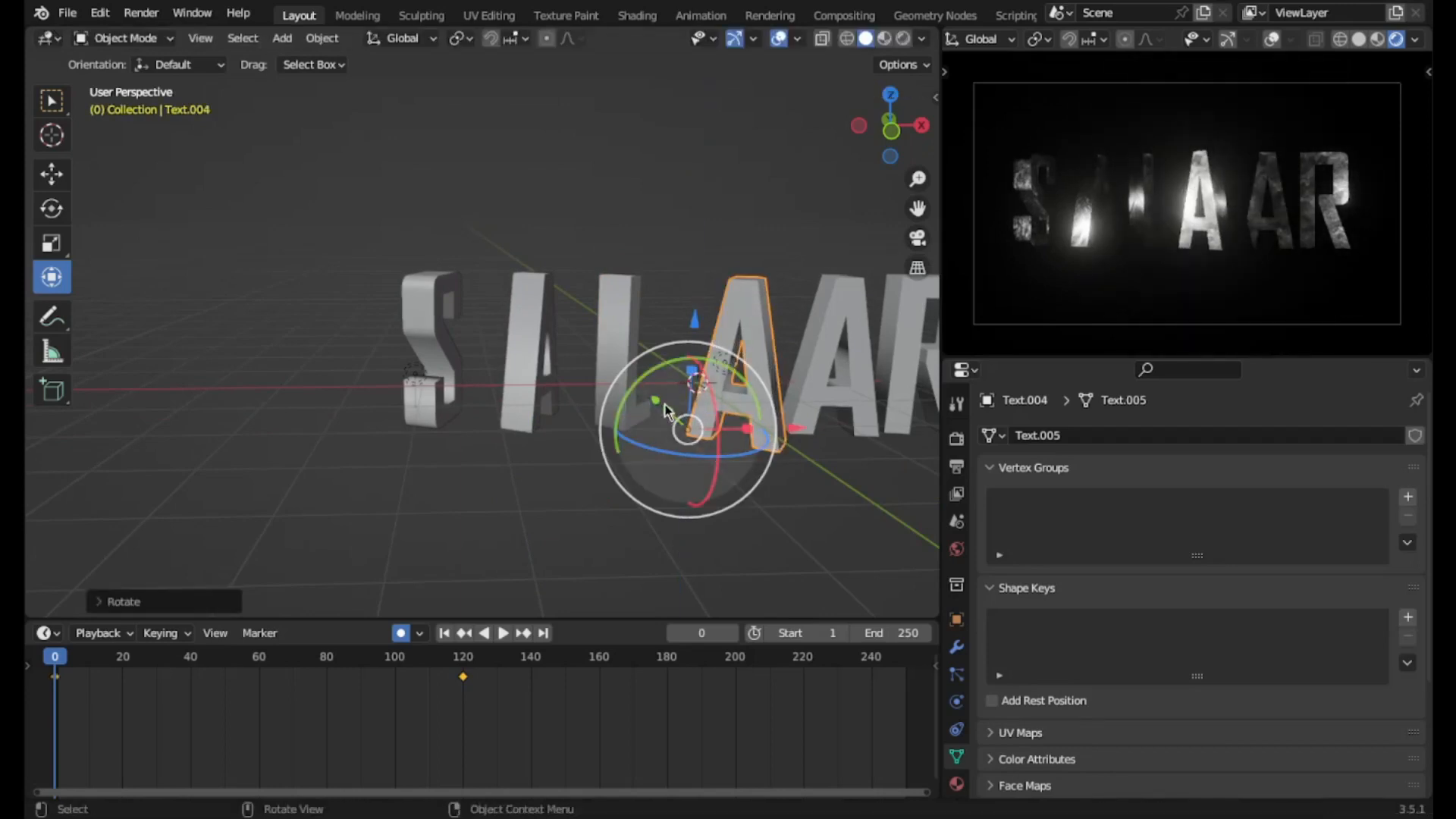
pyautogui.press('g')
pyautogui.click(649, 376)
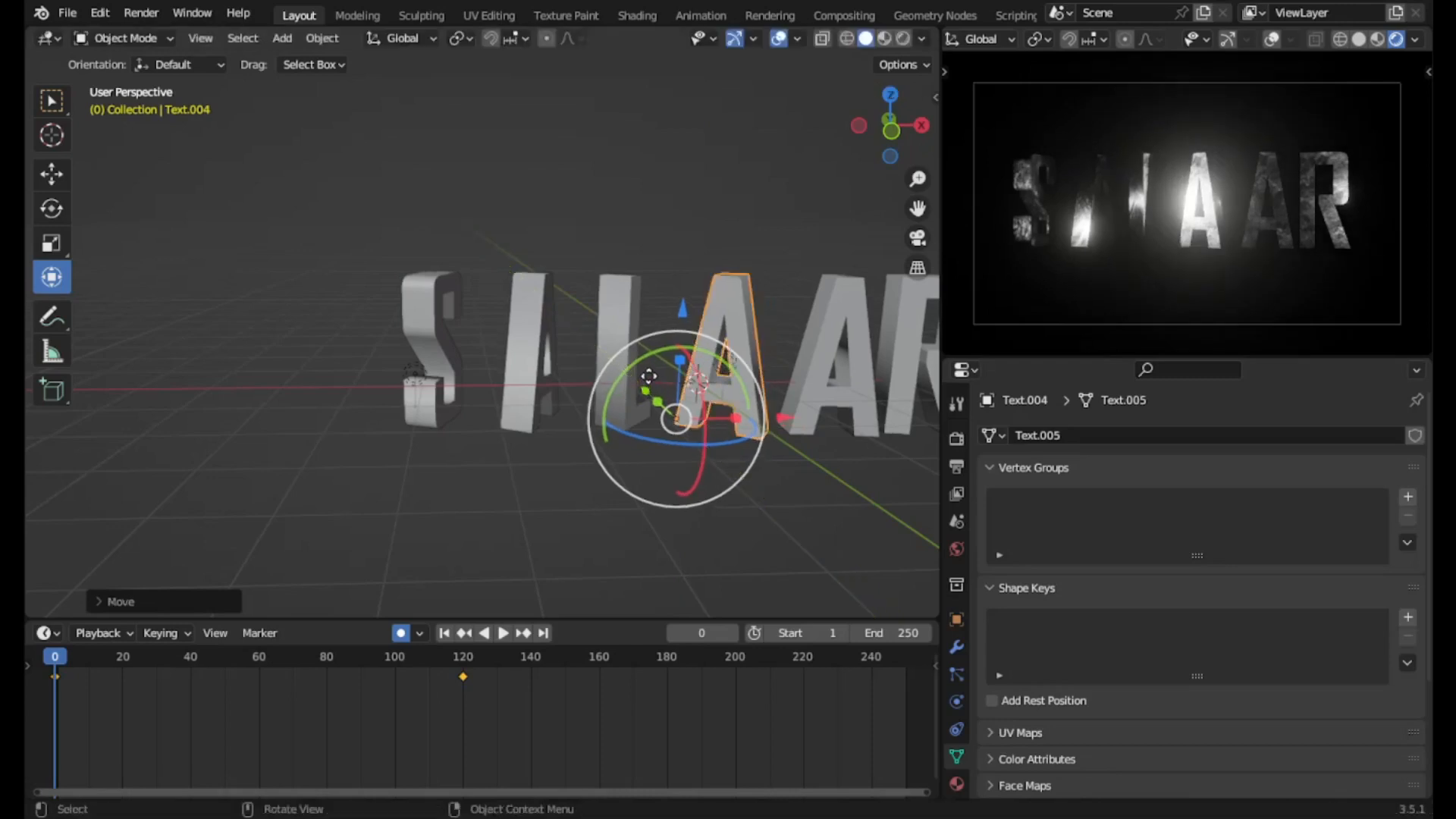
pyautogui.moveTo(782, 416); pyautogui.dragTo(721, 449)
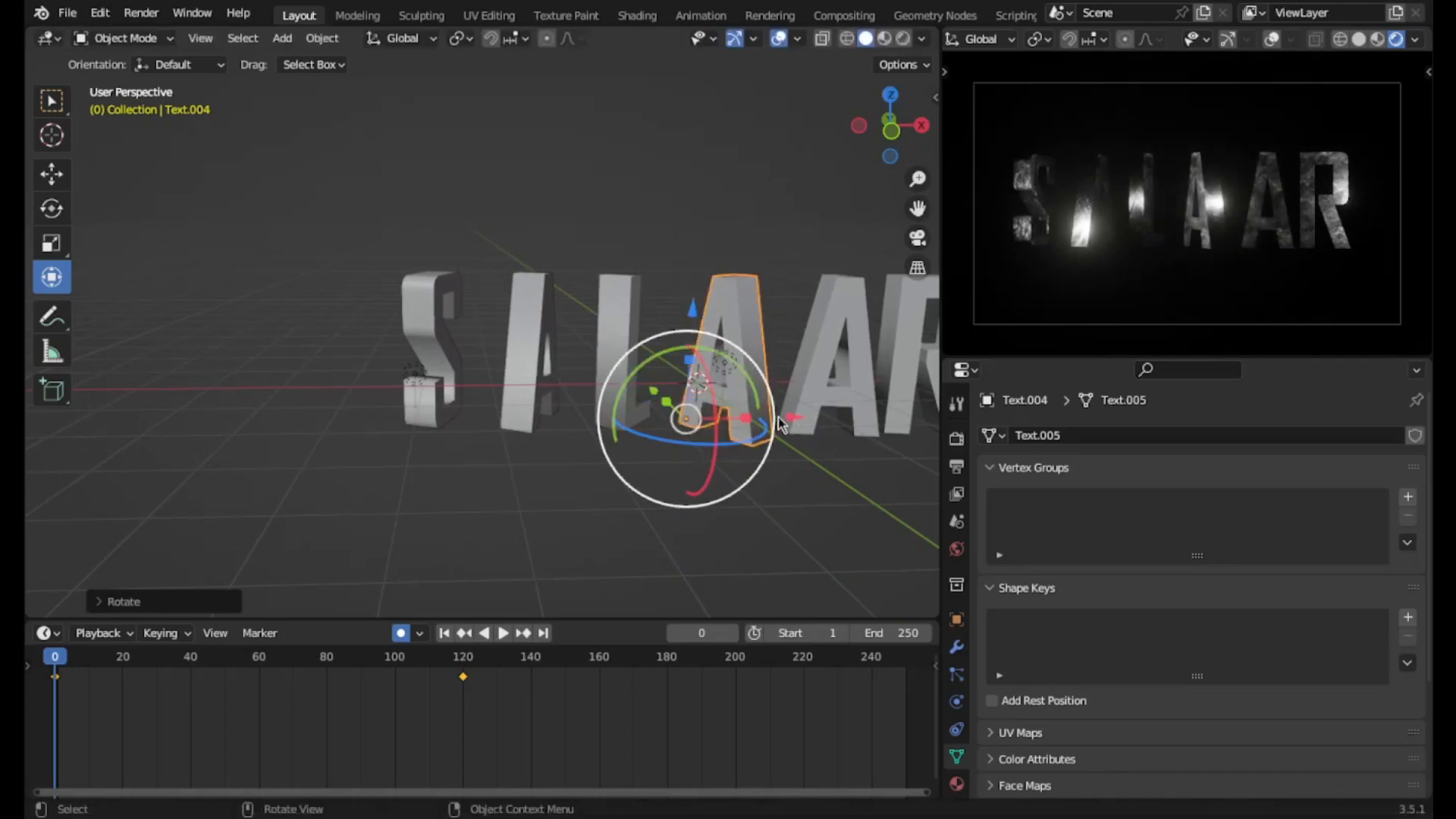
# - Rotate and slightly shift the last A and the R to key their starting poses at frame 0
pyautogui.click(816, 402)
pyautogui.moveTo(838, 460); pyautogui.dragTo(723, 384)
pyautogui.scroll(-2, 870, 366)
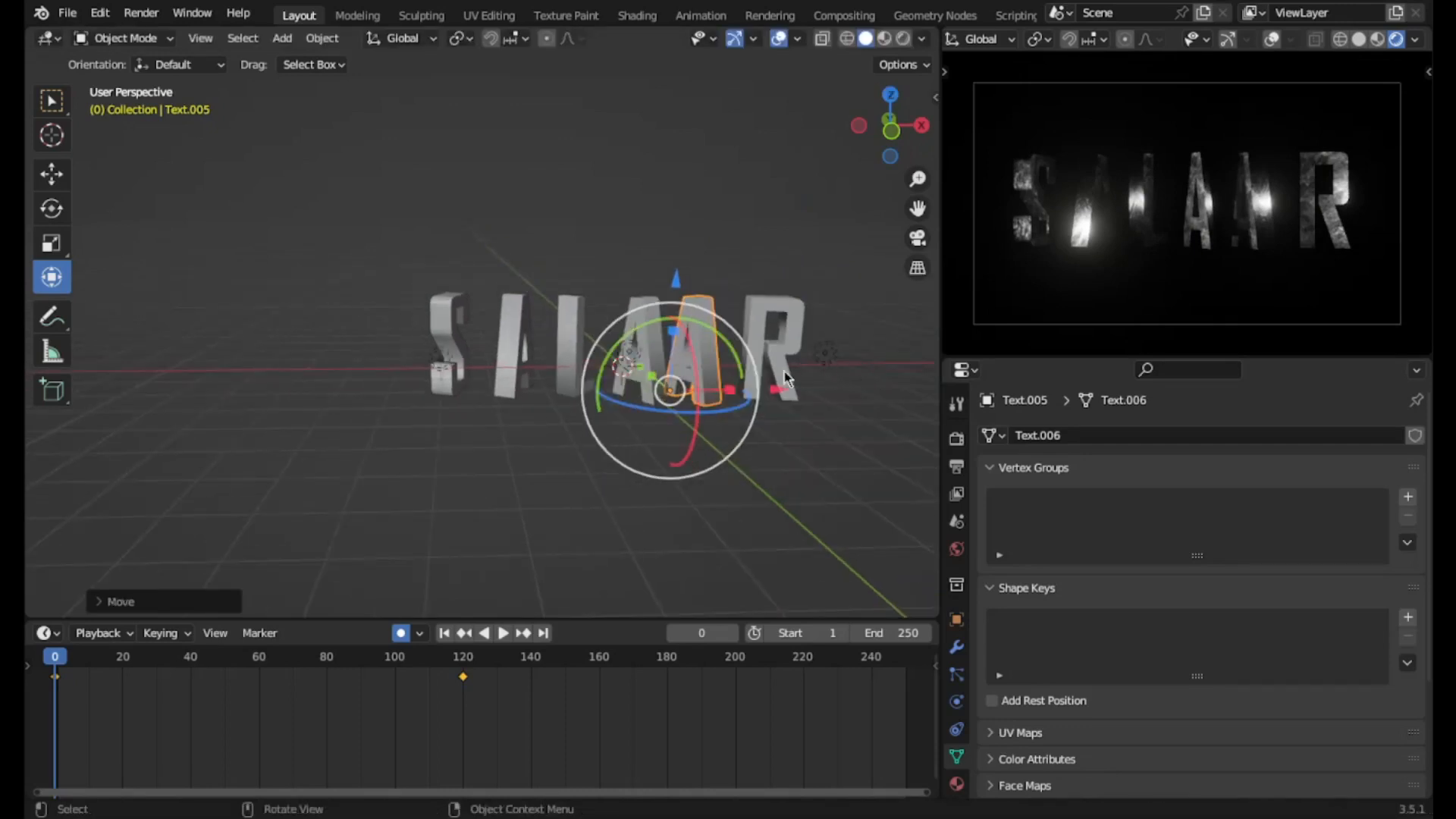
pyautogui.click(787, 405)
pyautogui.moveTo(794, 423); pyautogui.dragTo(744, 435)
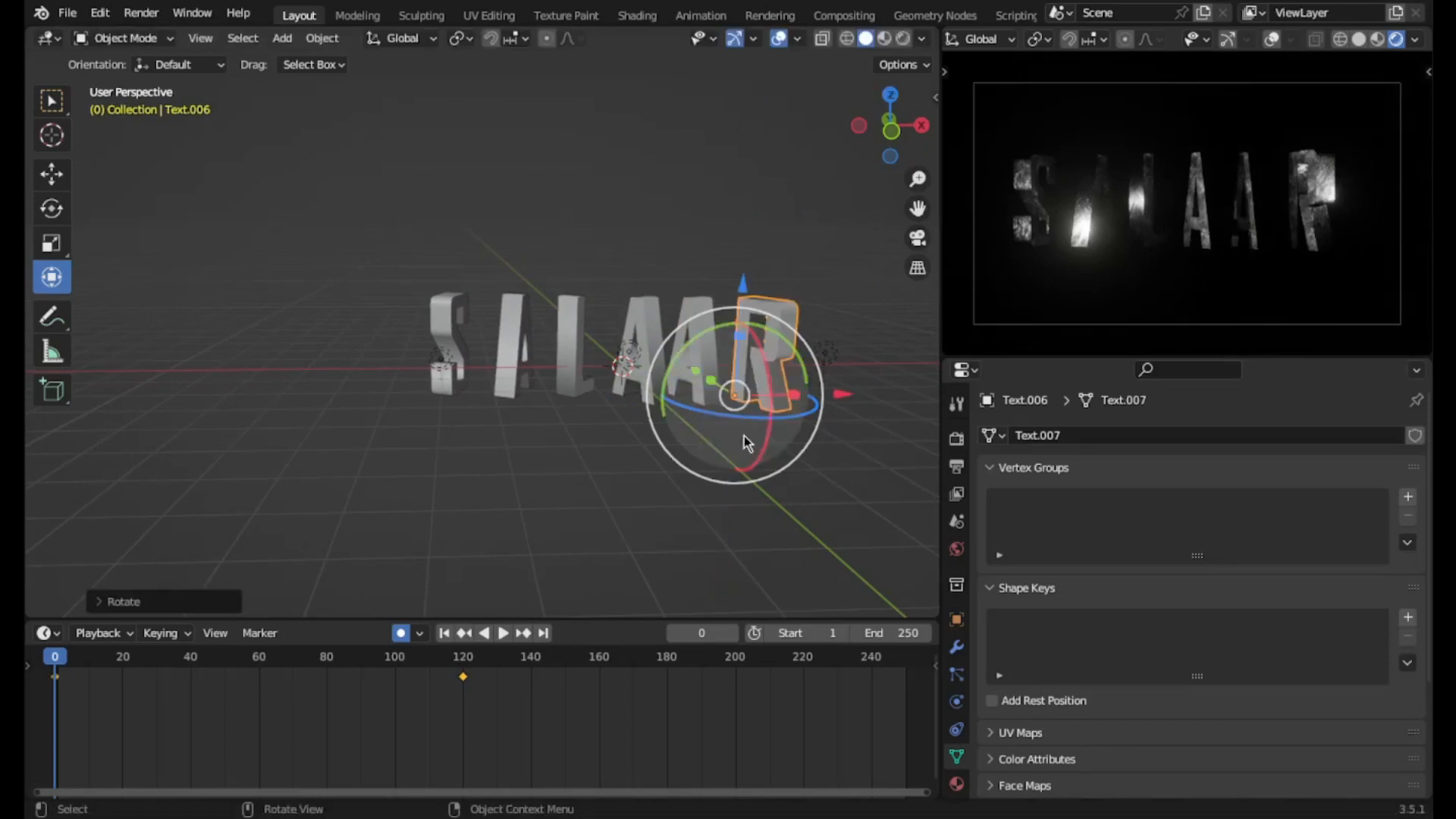
pyautogui.moveTo(694, 364); pyautogui.dragTo(690, 362)
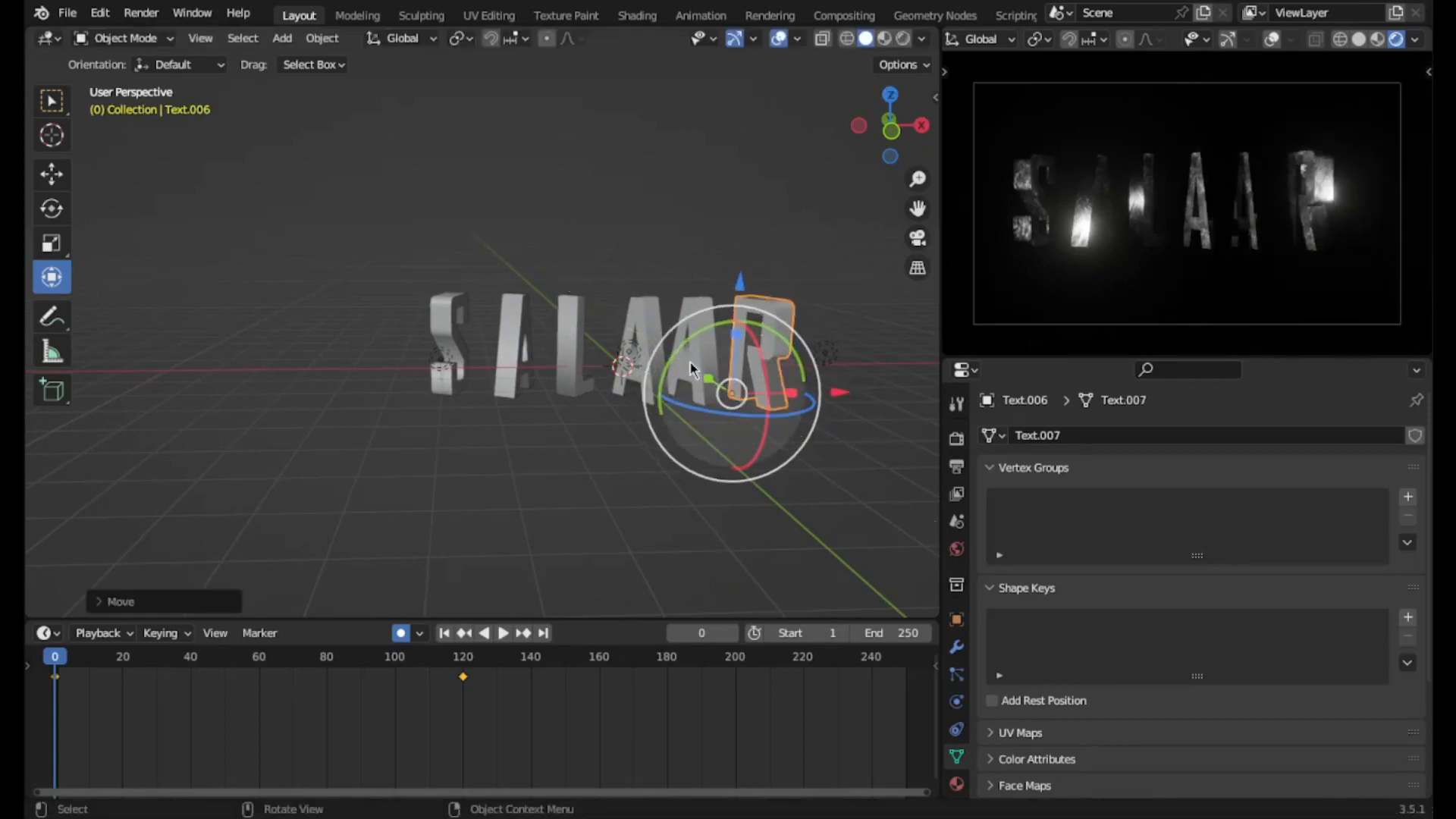
# - Deselect the R, save the file and play the letter animation from frame 0
pyautogui.click(830, 486)
pyautogui.hotkey('ctrl', 's')
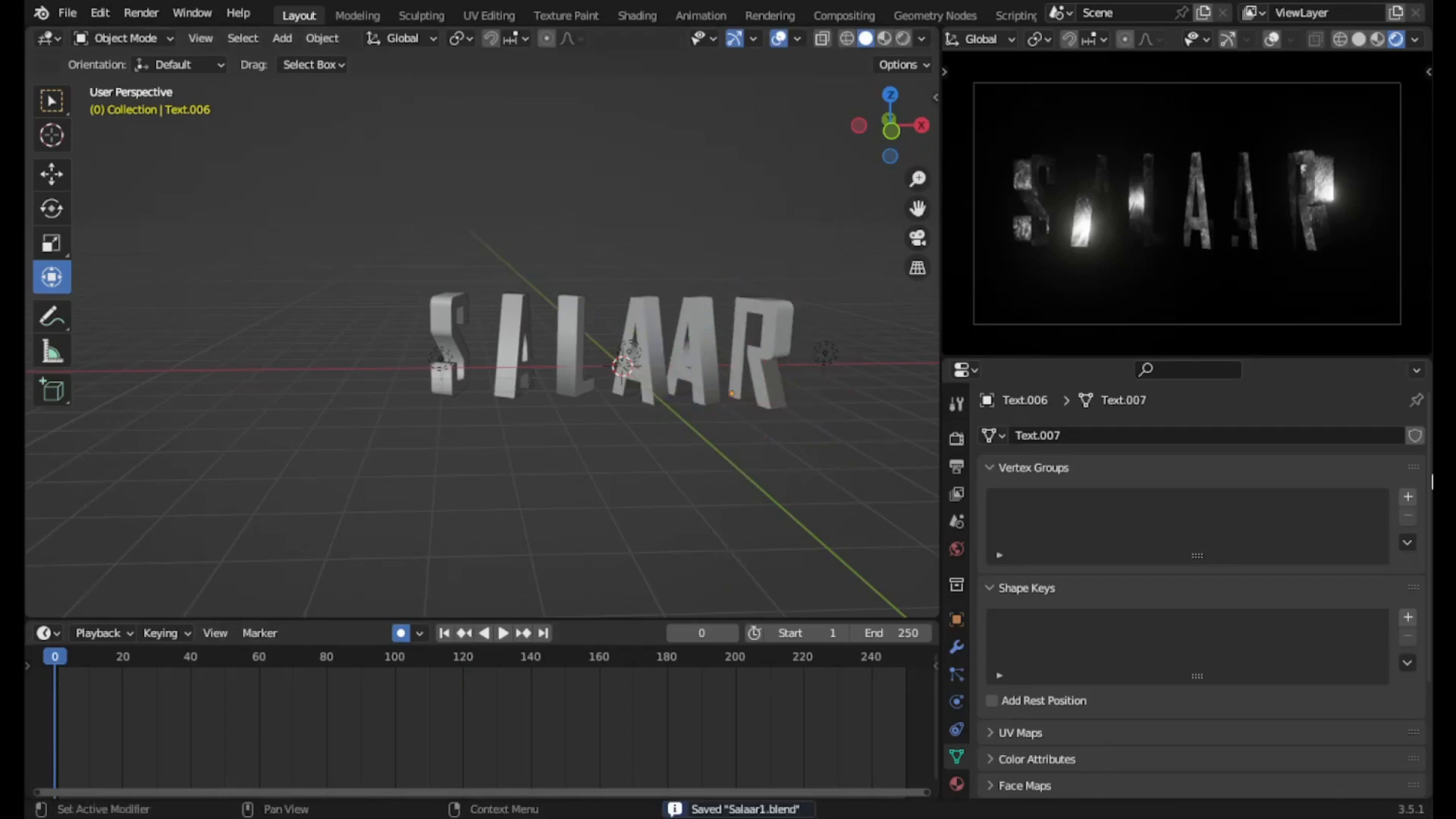
pyautogui.scroll(-1, 656, 433)
pyautogui.press('space')
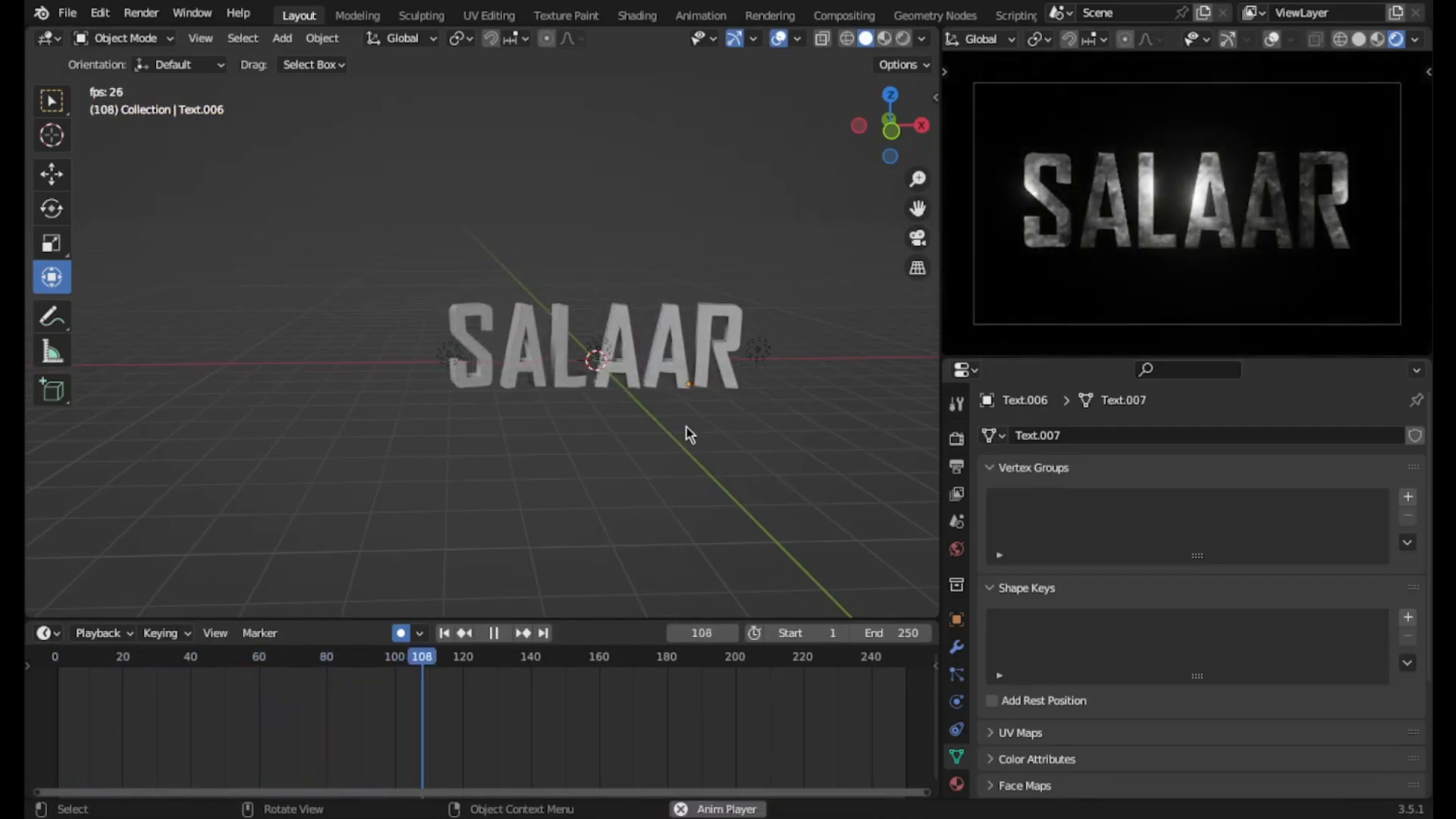
pyautogui.press('space')
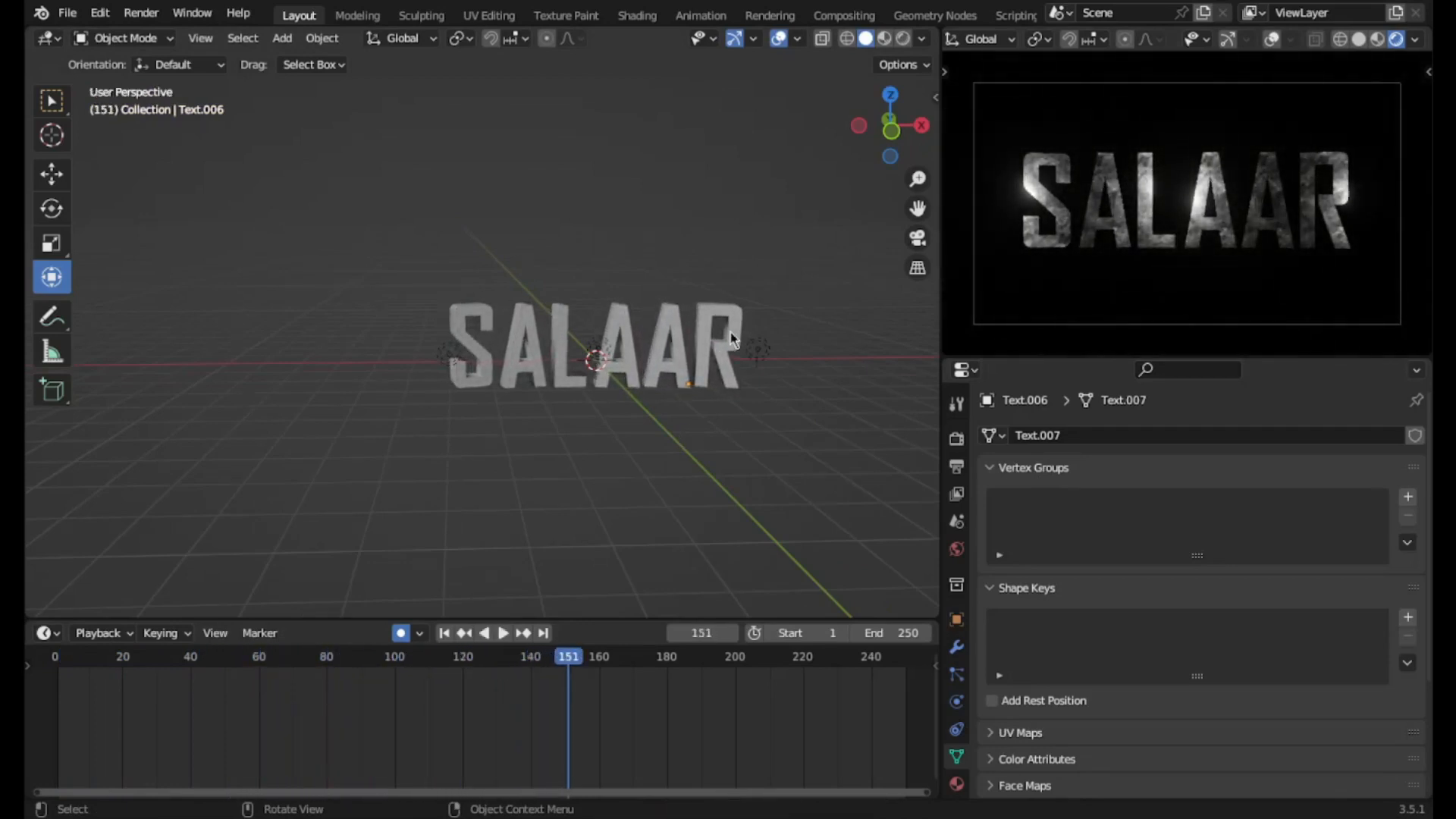
# - Select the S and replay the letter animation from frame 0 to check the motion between its keyframes
pyautogui.scroll(3, 779, 421)
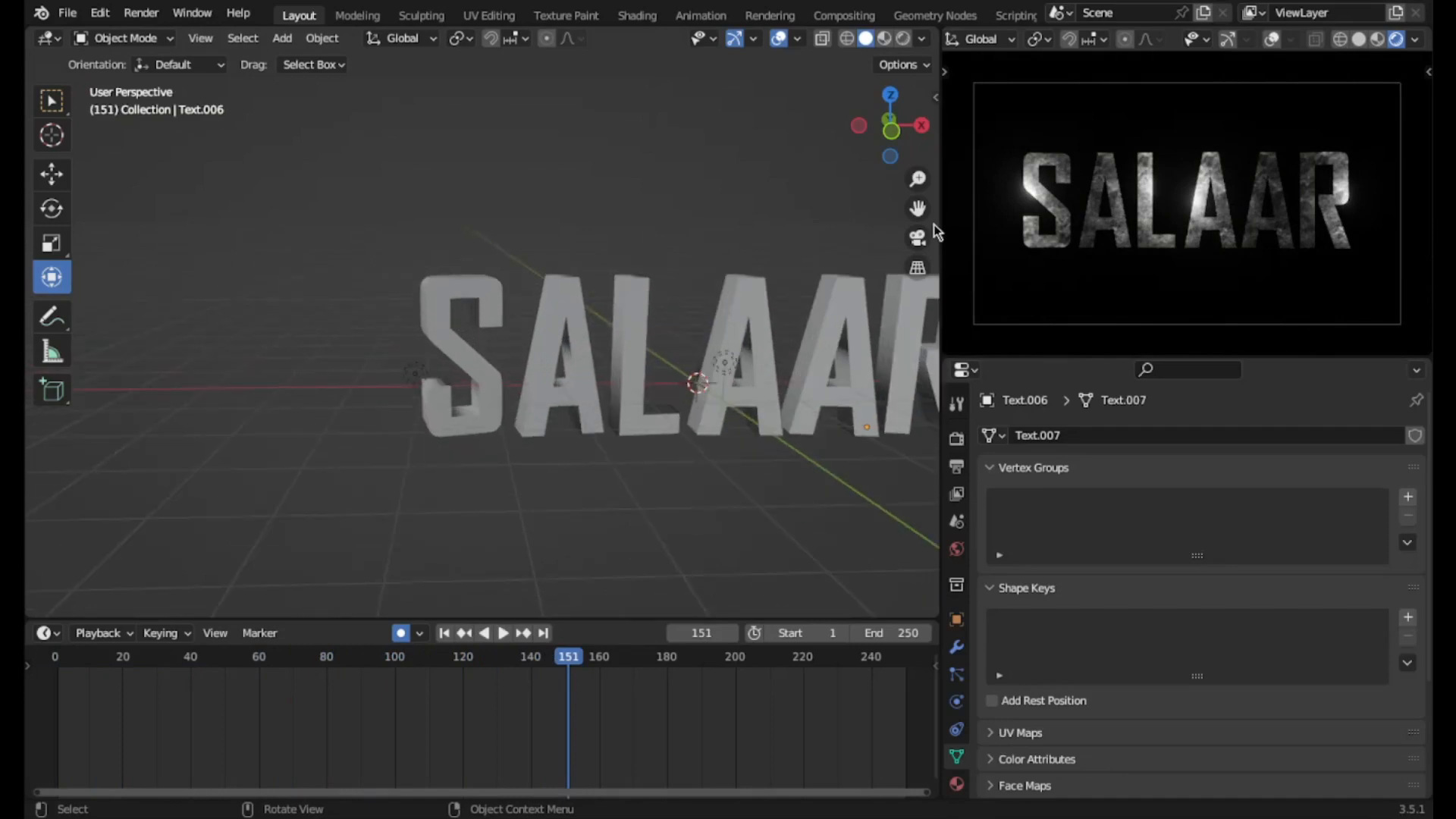
pyautogui.moveTo(921, 209); pyautogui.dragTo(743, 209)
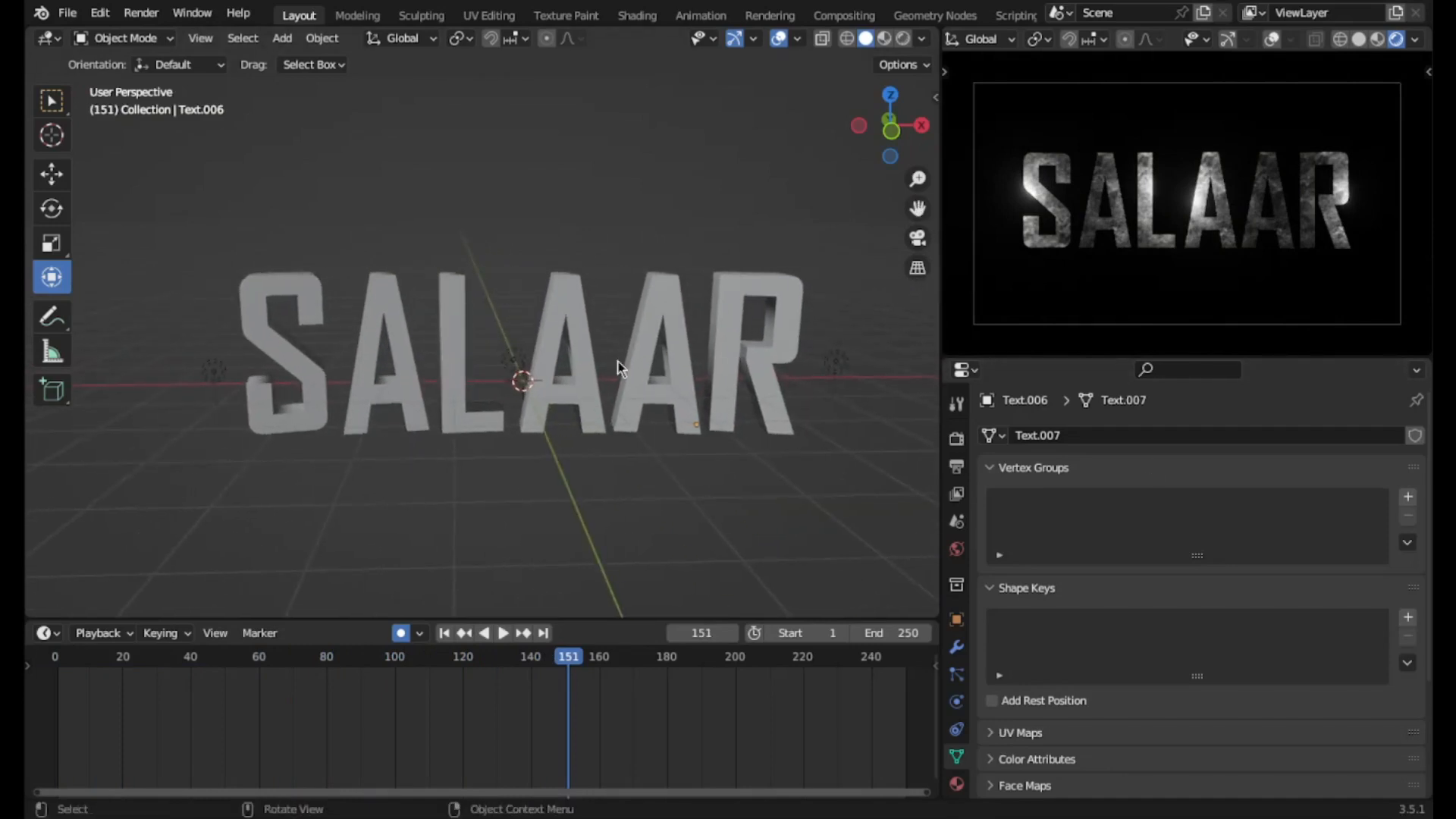
pyautogui.moveTo(567, 665); pyautogui.dragTo(58, 660)
pyautogui.click(296, 392)
pyautogui.press('space')
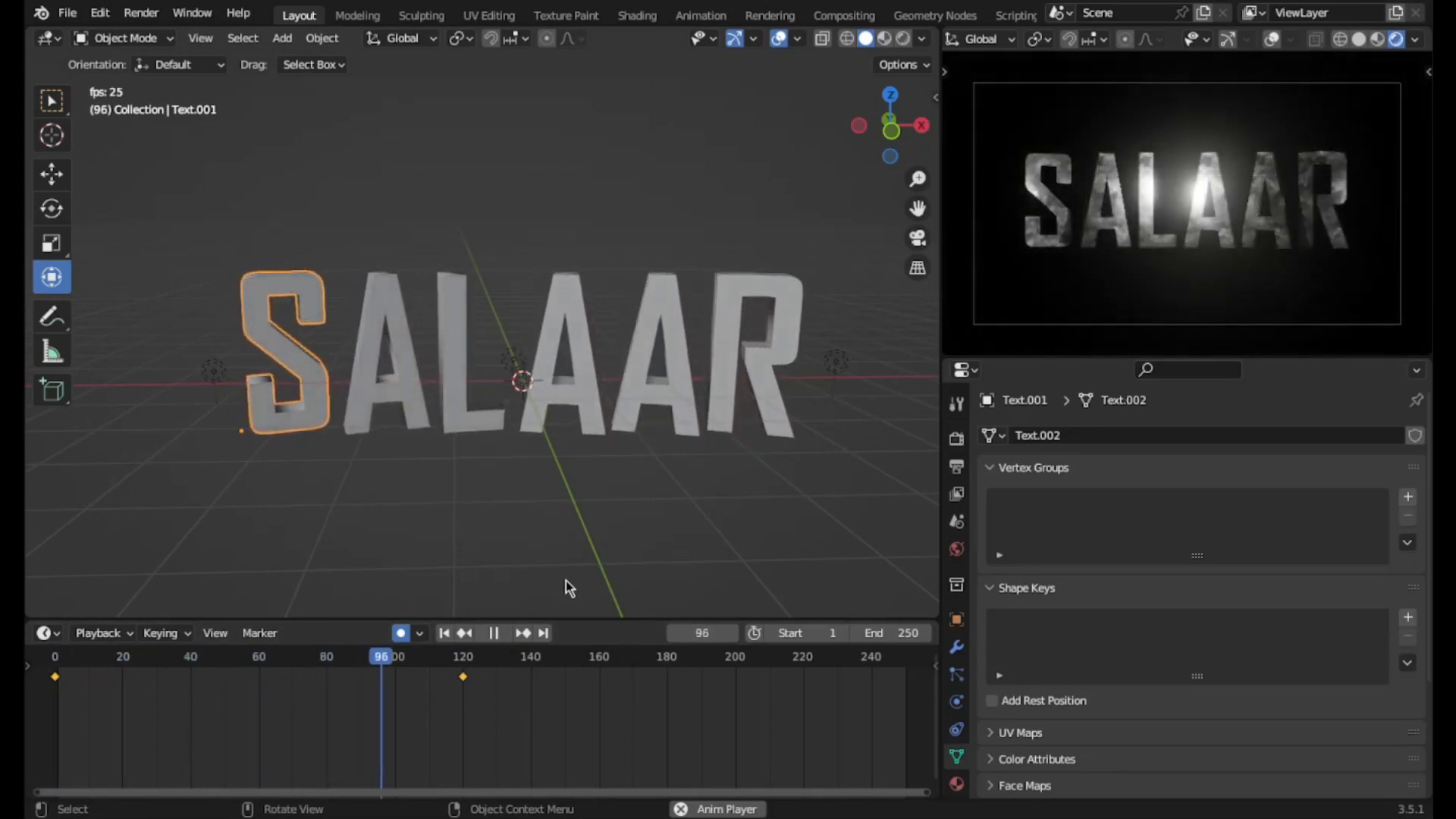
pyautogui.press('space')
pyautogui.moveTo(421, 656)
pyautogui.mouseDown()
pyautogui.moveTo(130, 654)
pyautogui.moveTo(433, 675)
pyautogui.mouseUp()
# - Turn off Bloom in the render settings and replay the animation
pyautogui.click(957, 439)
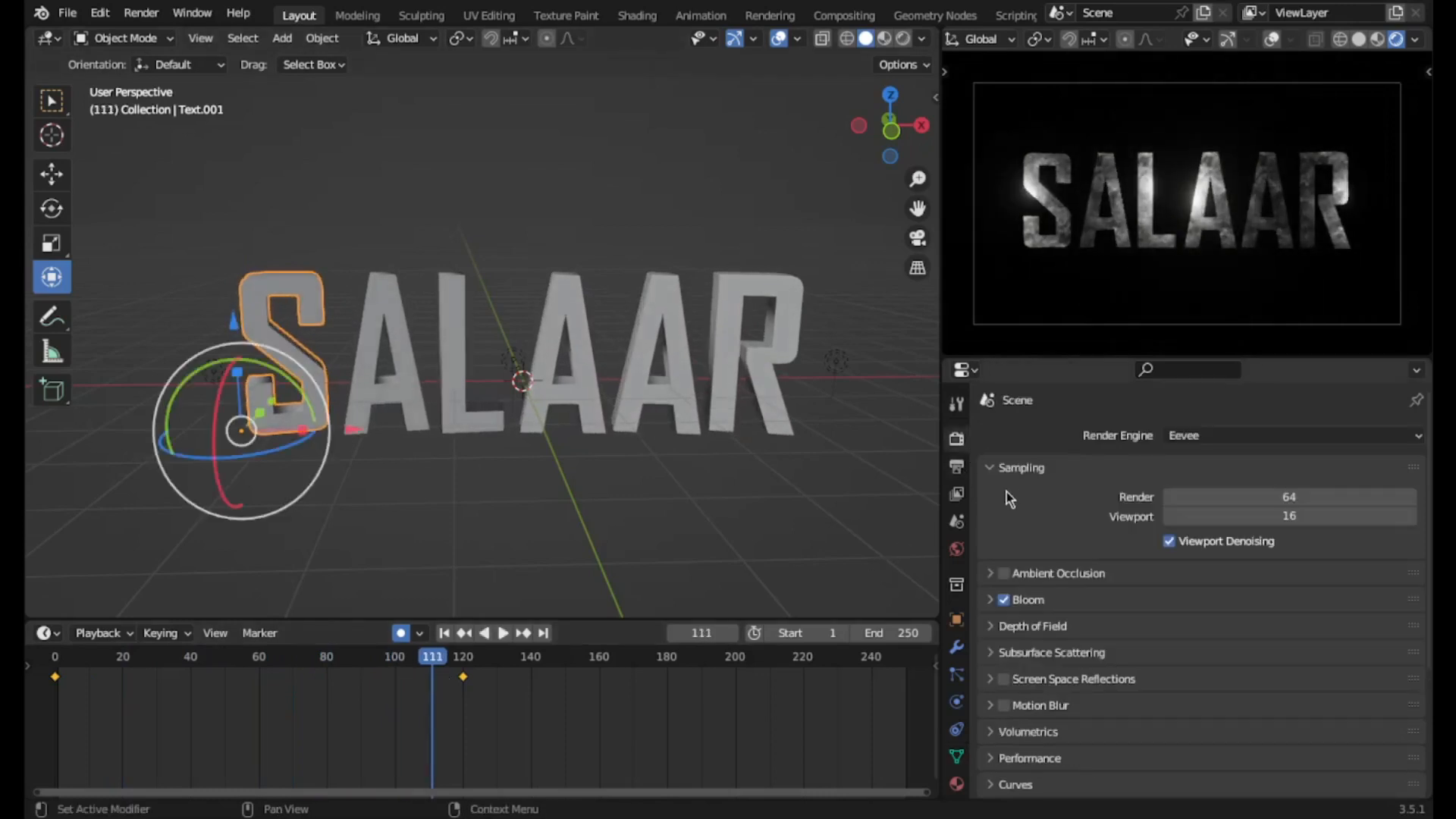
pyautogui.click(1004, 600)
pyautogui.moveTo(381, 681); pyautogui.dragTo(118, 675)
pyautogui.press('space')
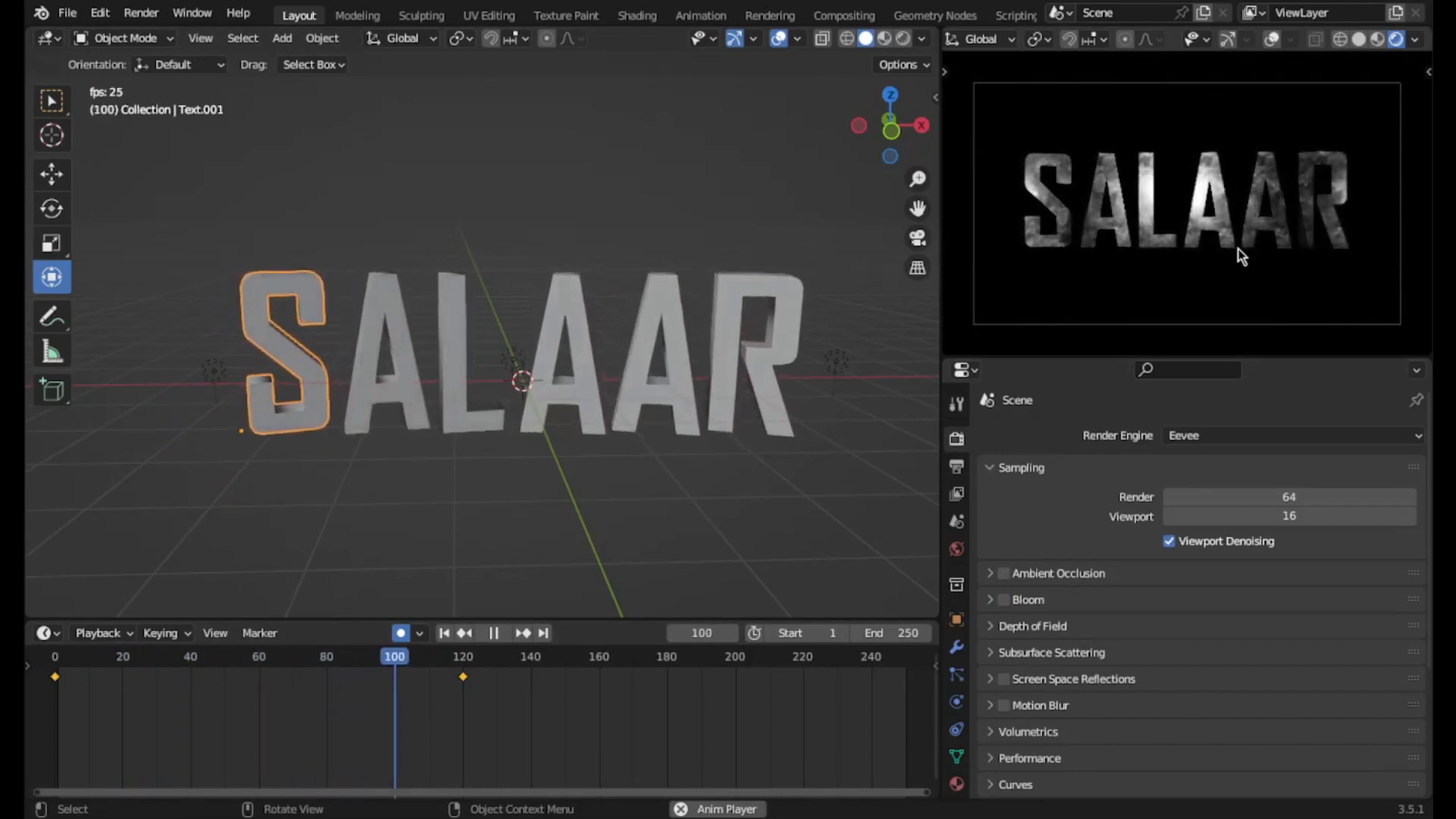
pyautogui.press('space')
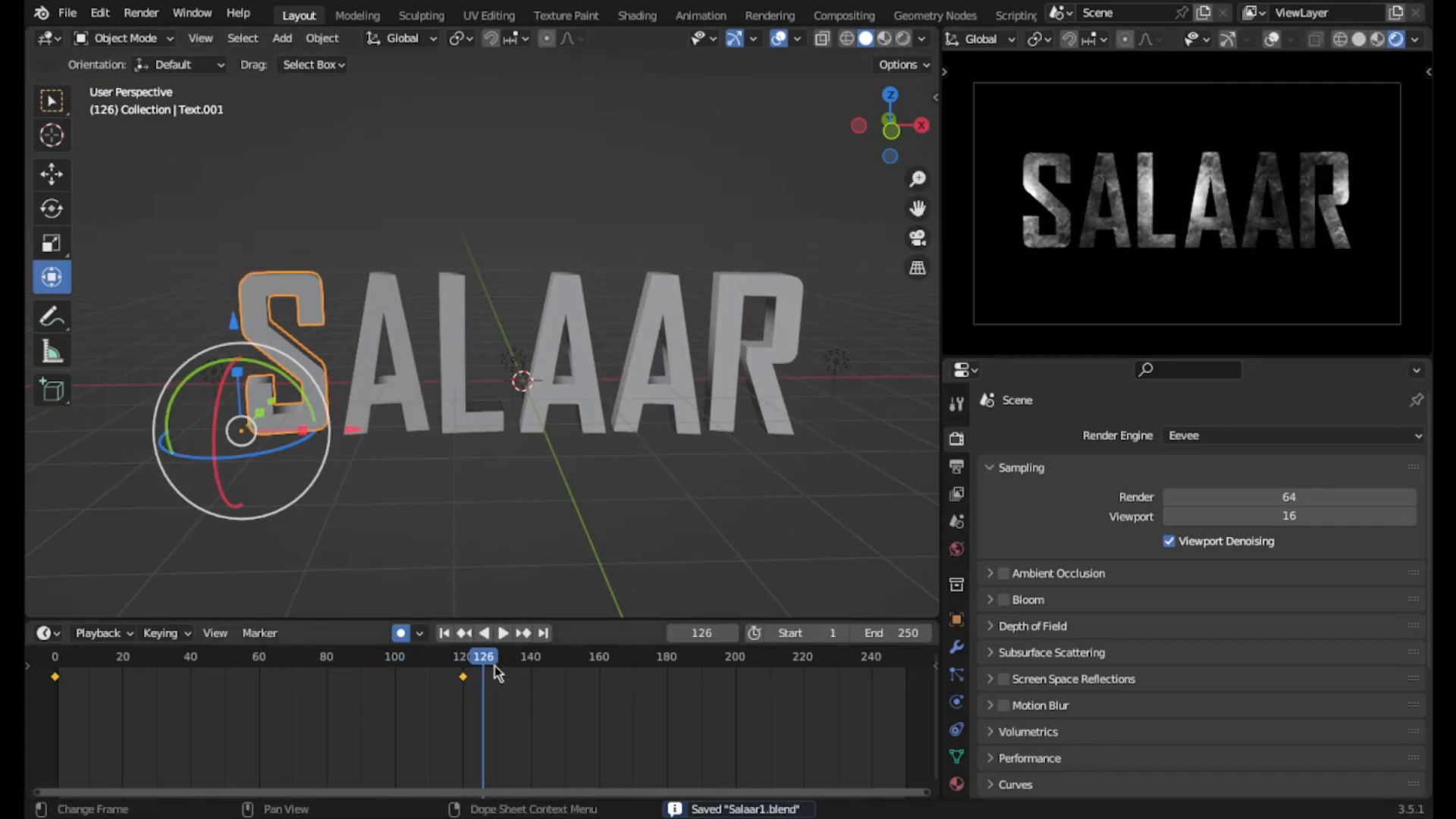
# - Set the animation's end frame to 120 and play it from frame 0
pyautogui.moveTo(495, 666); pyautogui.dragTo(408, 666)
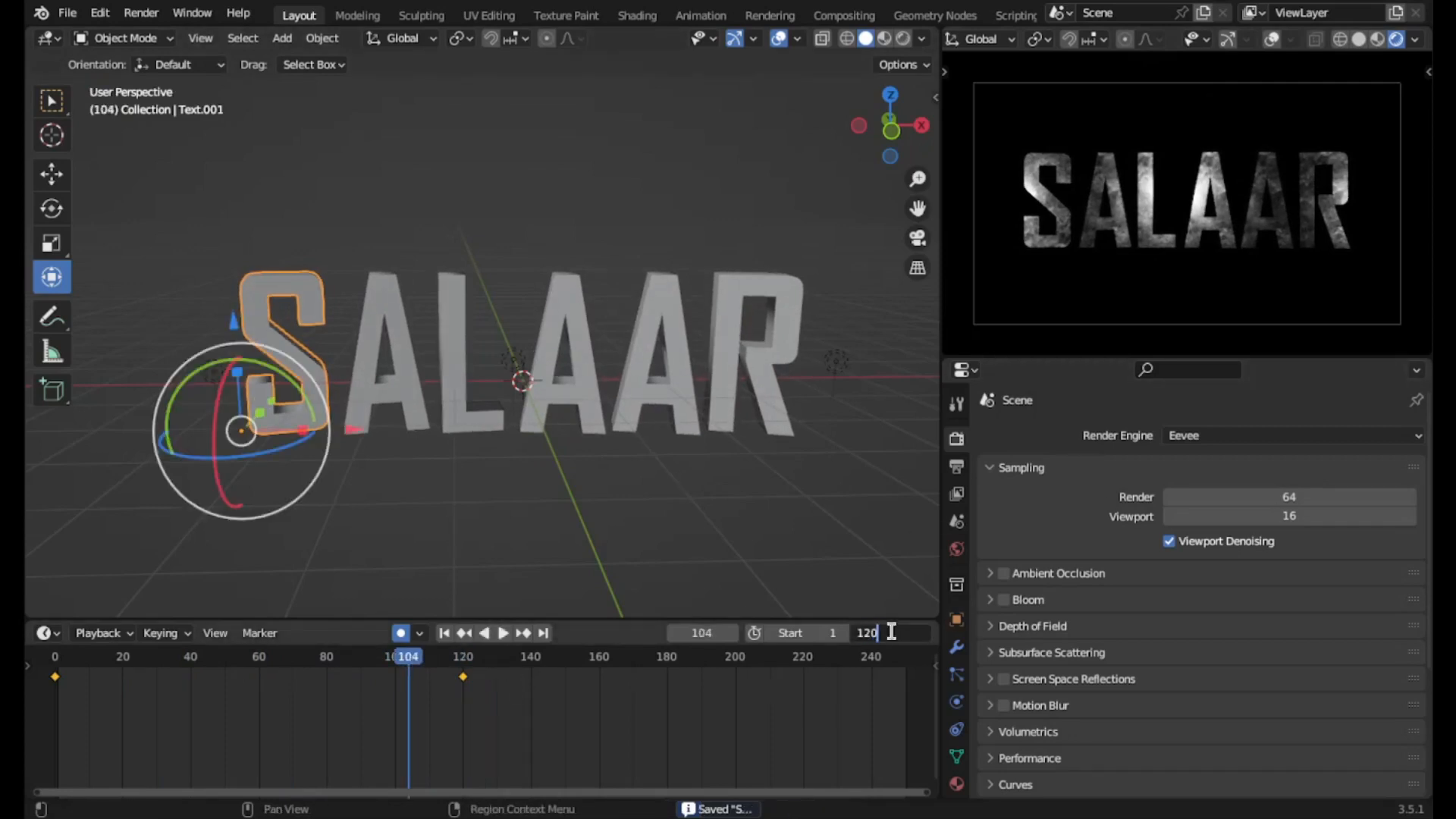
pyautogui.press('Return')
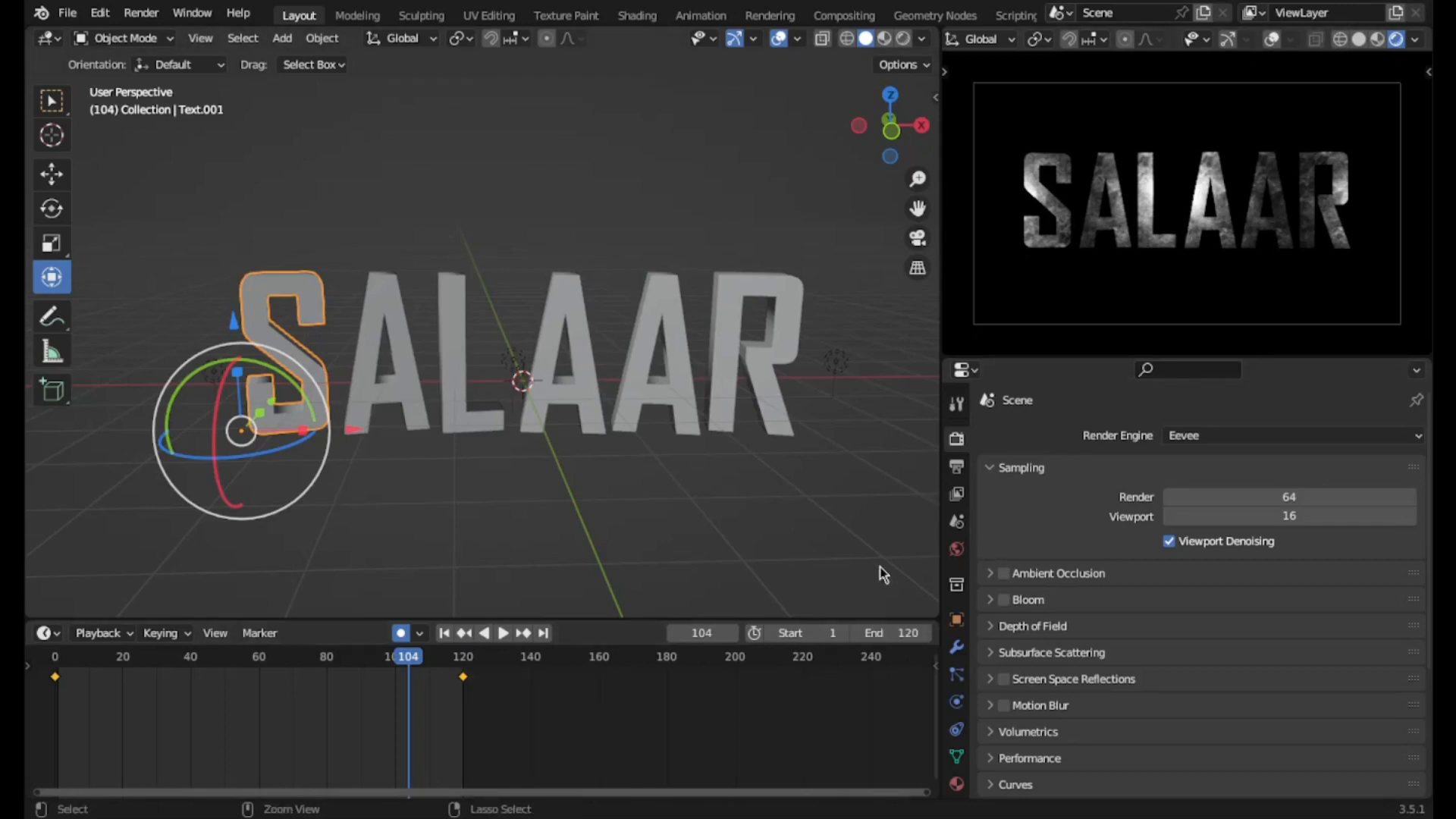
pyautogui.click(57, 660)
pyautogui.press('space')
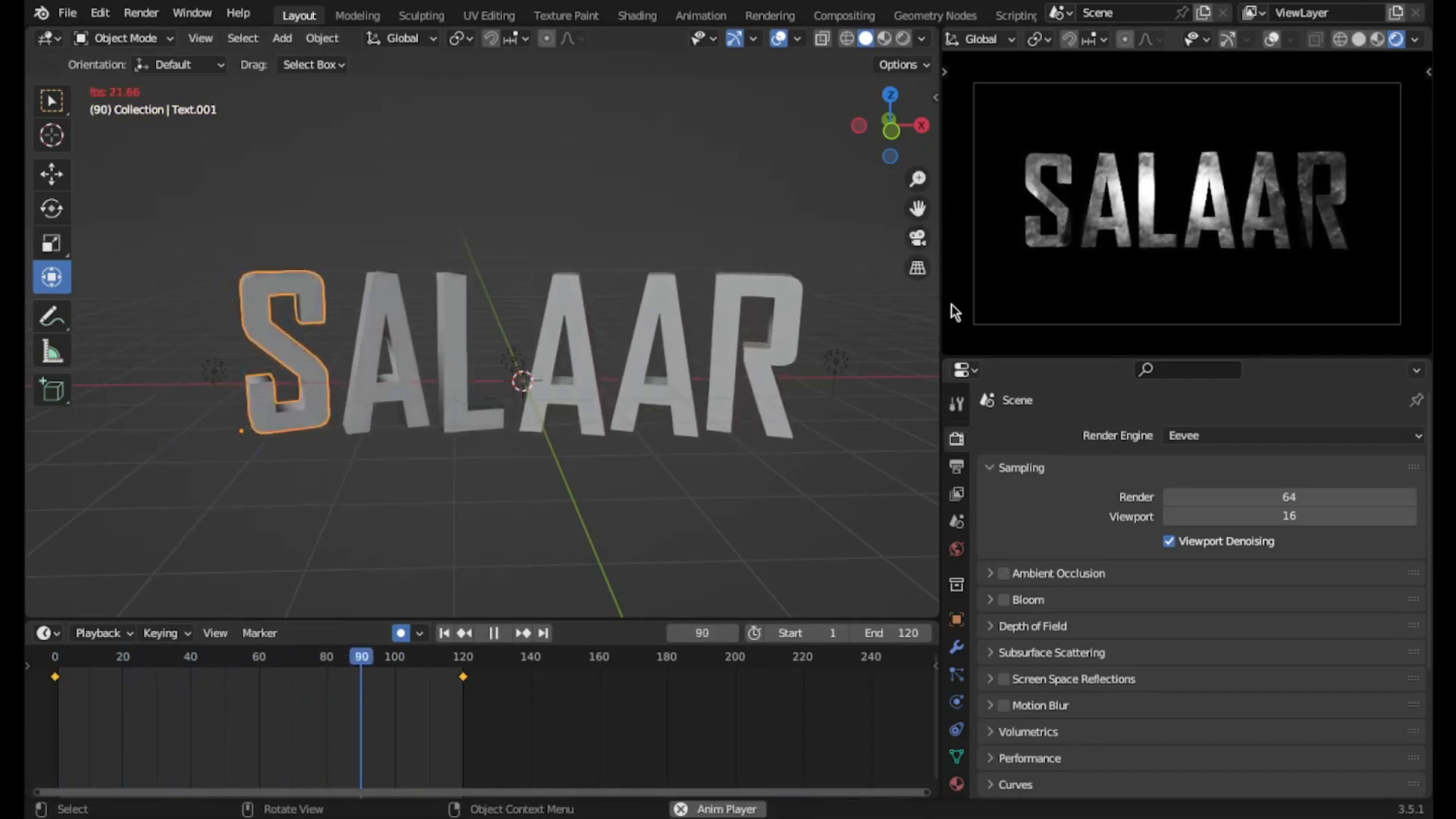
# - Show the main viewport through the camera with rendered shading and hide the overlays
pyautogui.click(927, 232)
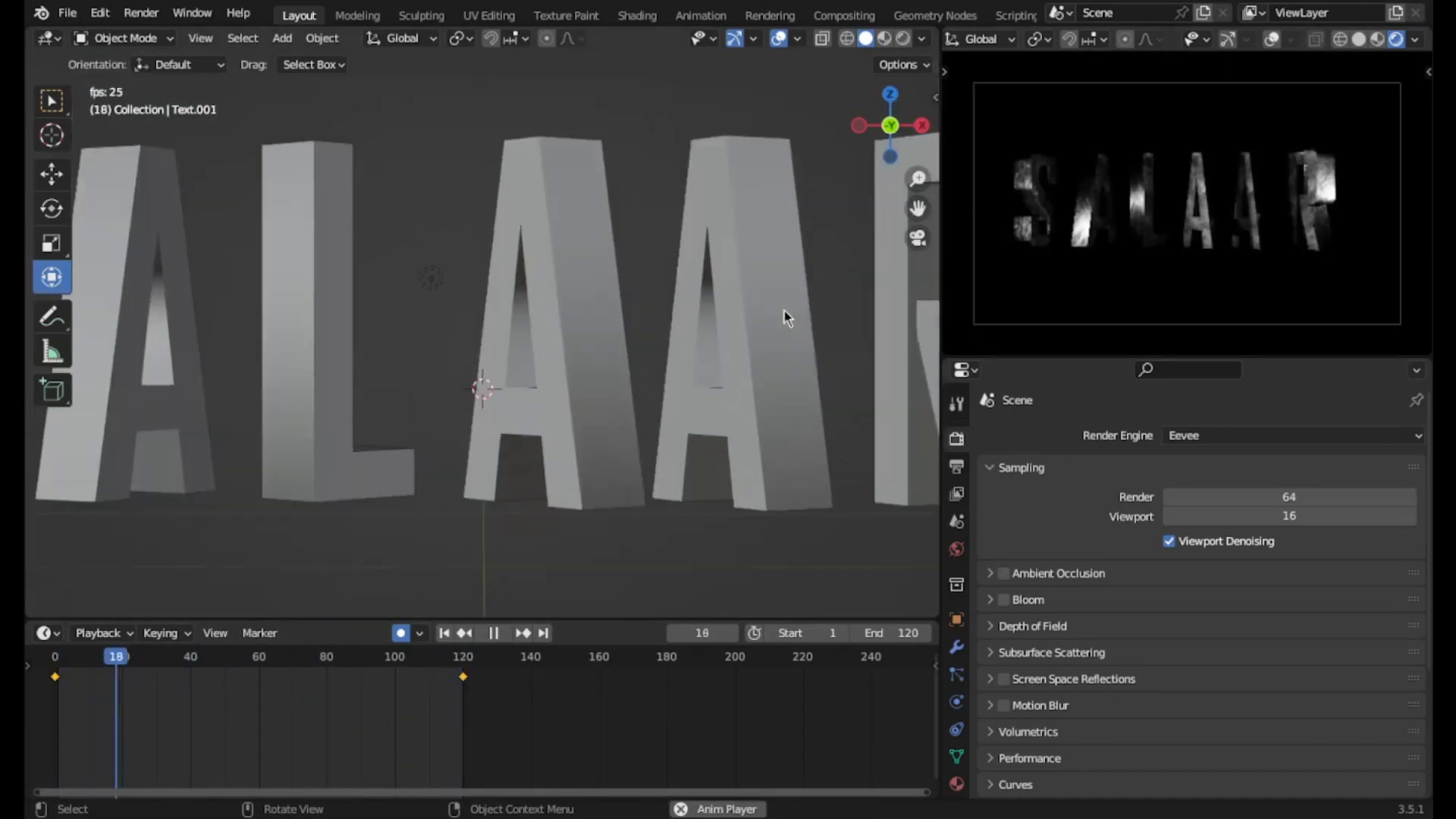
pyautogui.click(903, 38)
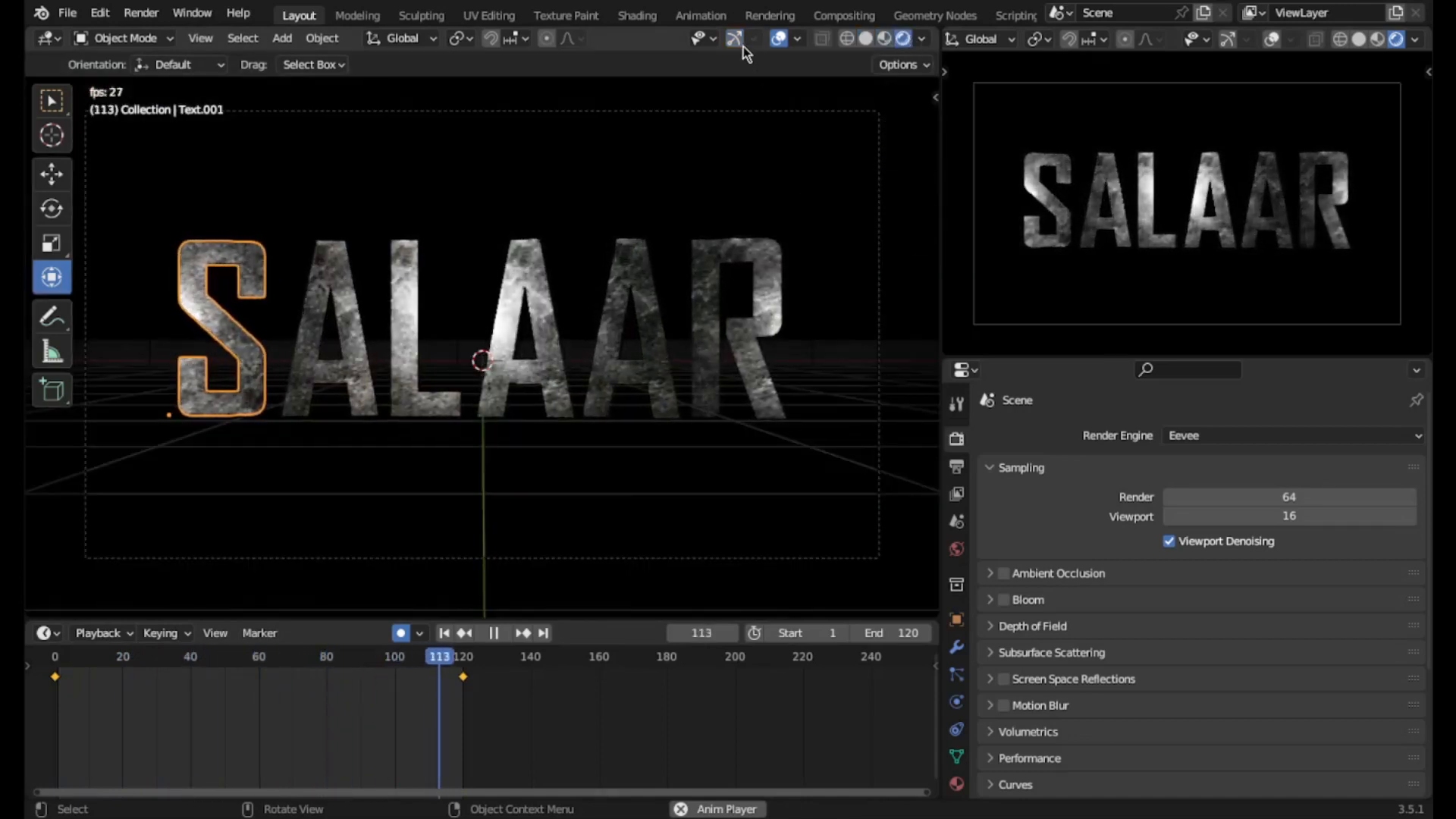
pyautogui.click(779, 38)
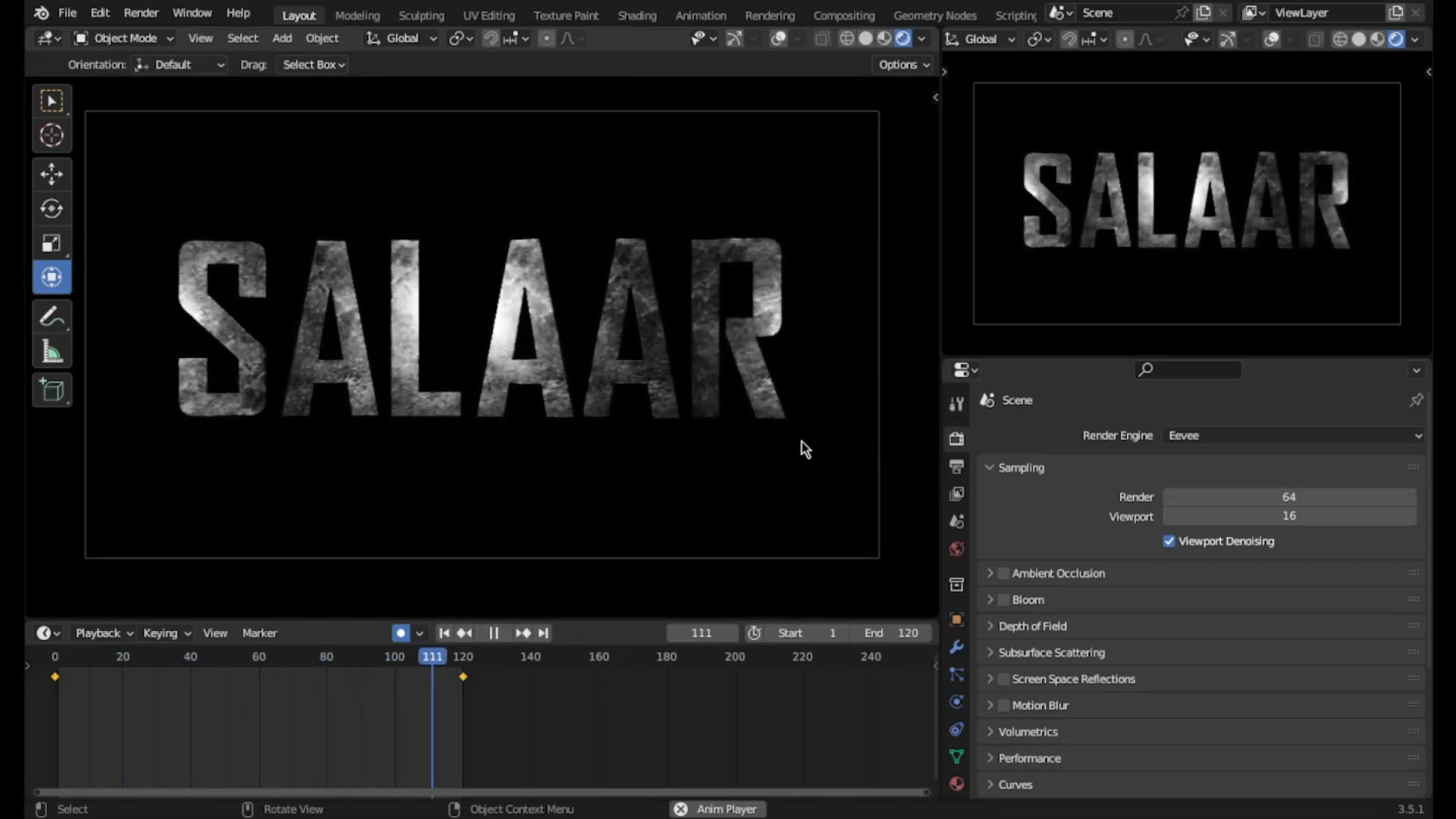
# - Compare the playing animation with Bloom on and off, leave Bloom off and save the file
pyautogui.click(1003, 599)
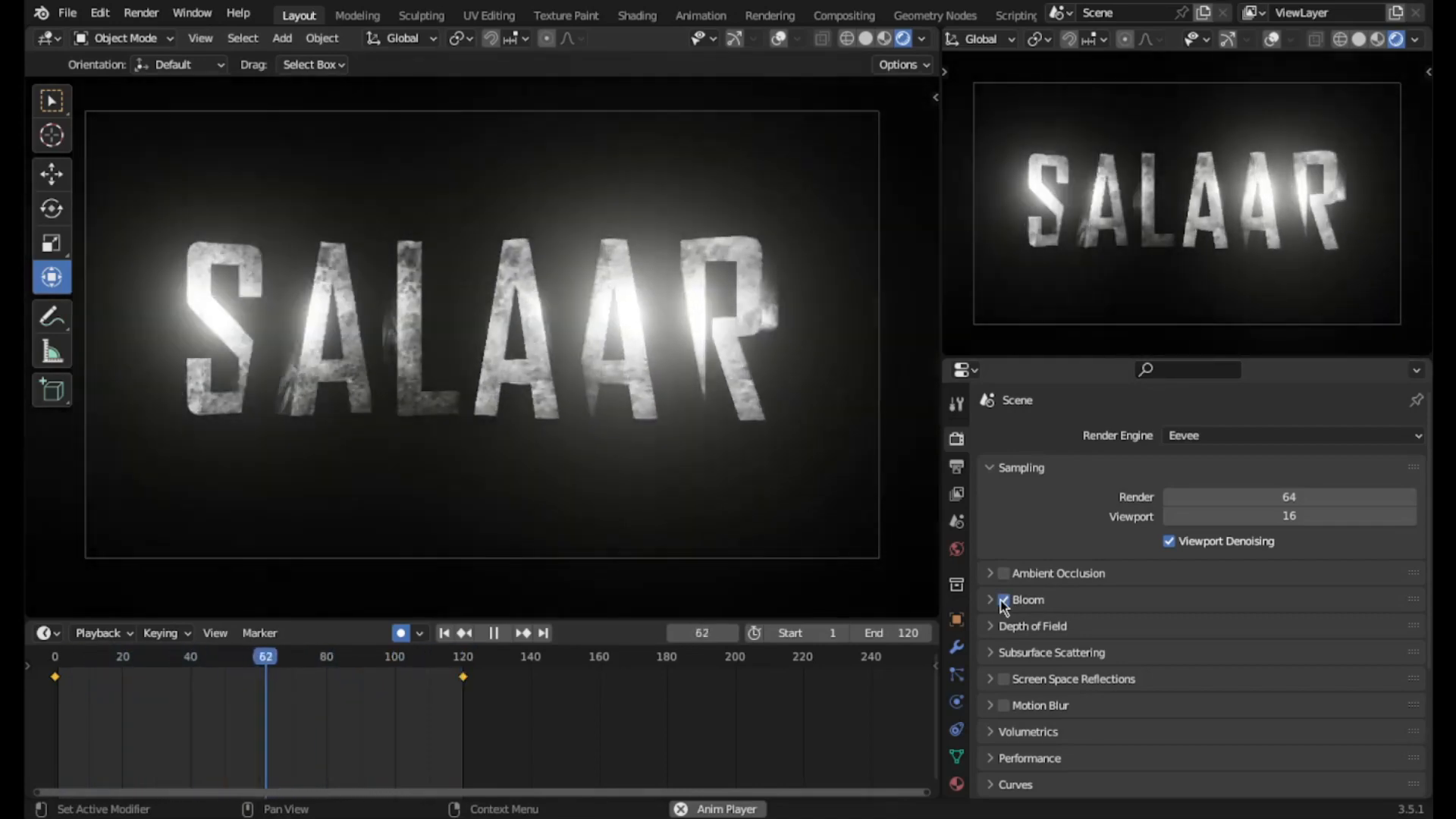
pyautogui.click(1003, 599)
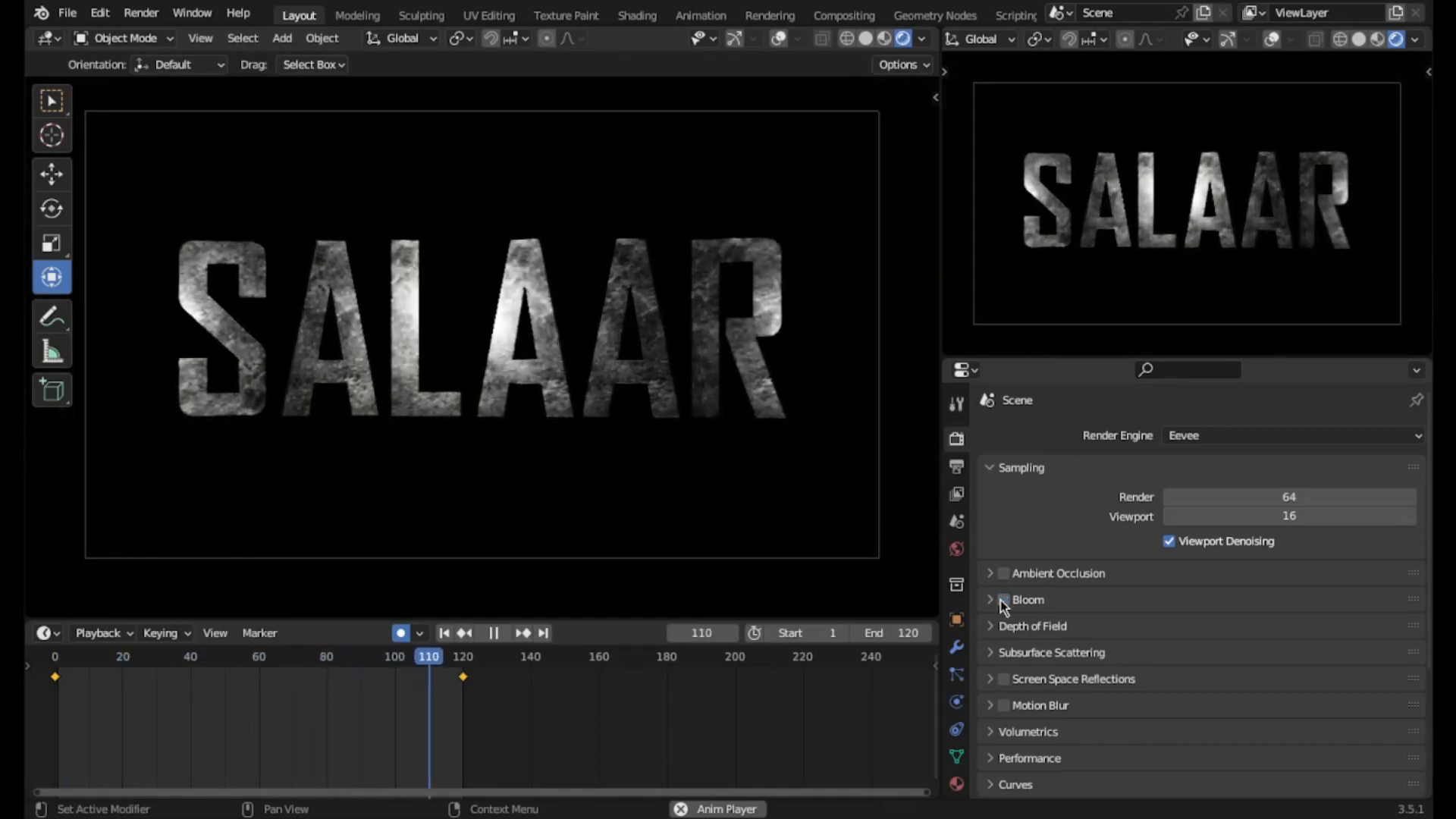
pyautogui.press('space')
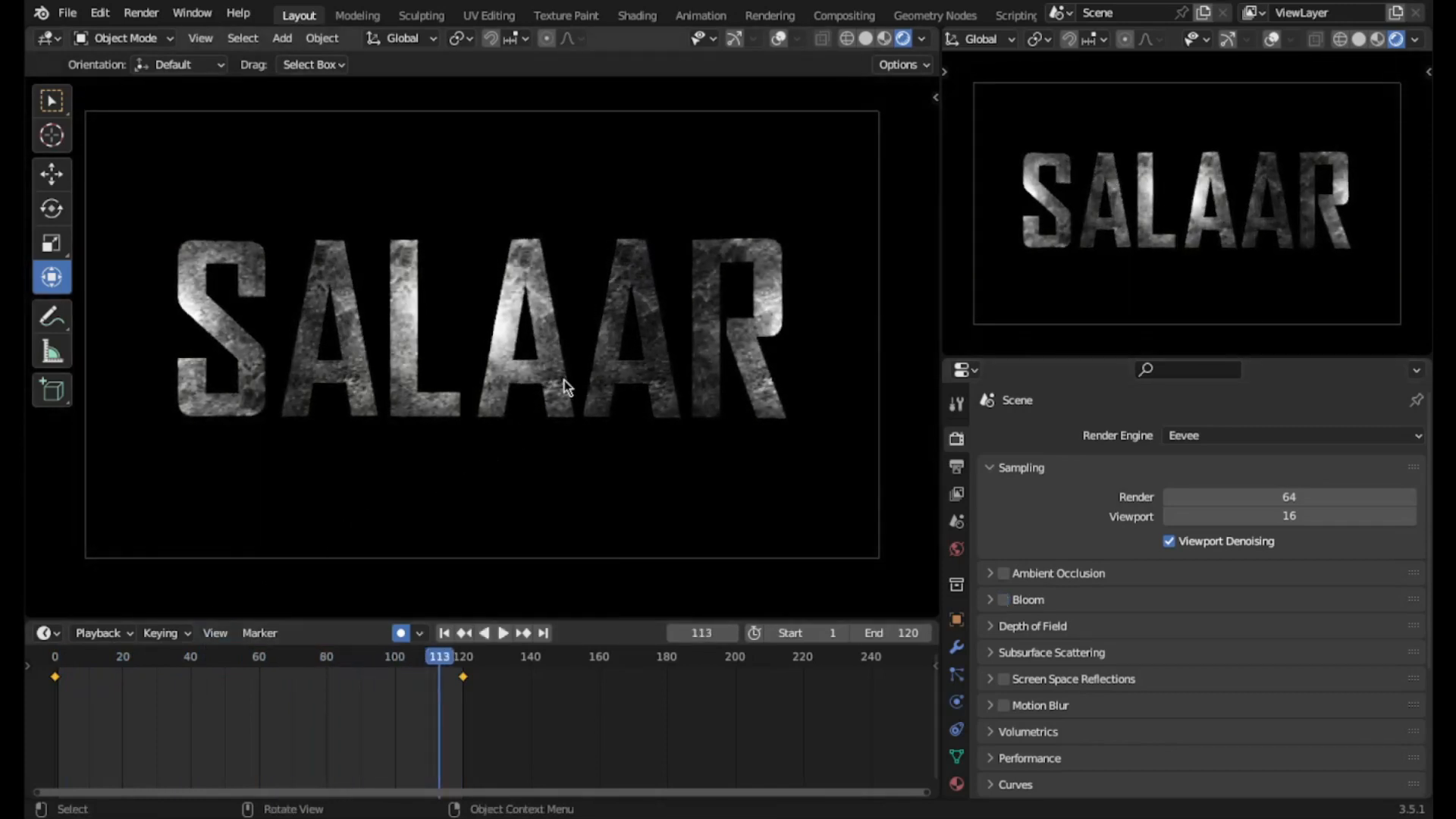
pyautogui.hotkey('ctrl', 's')
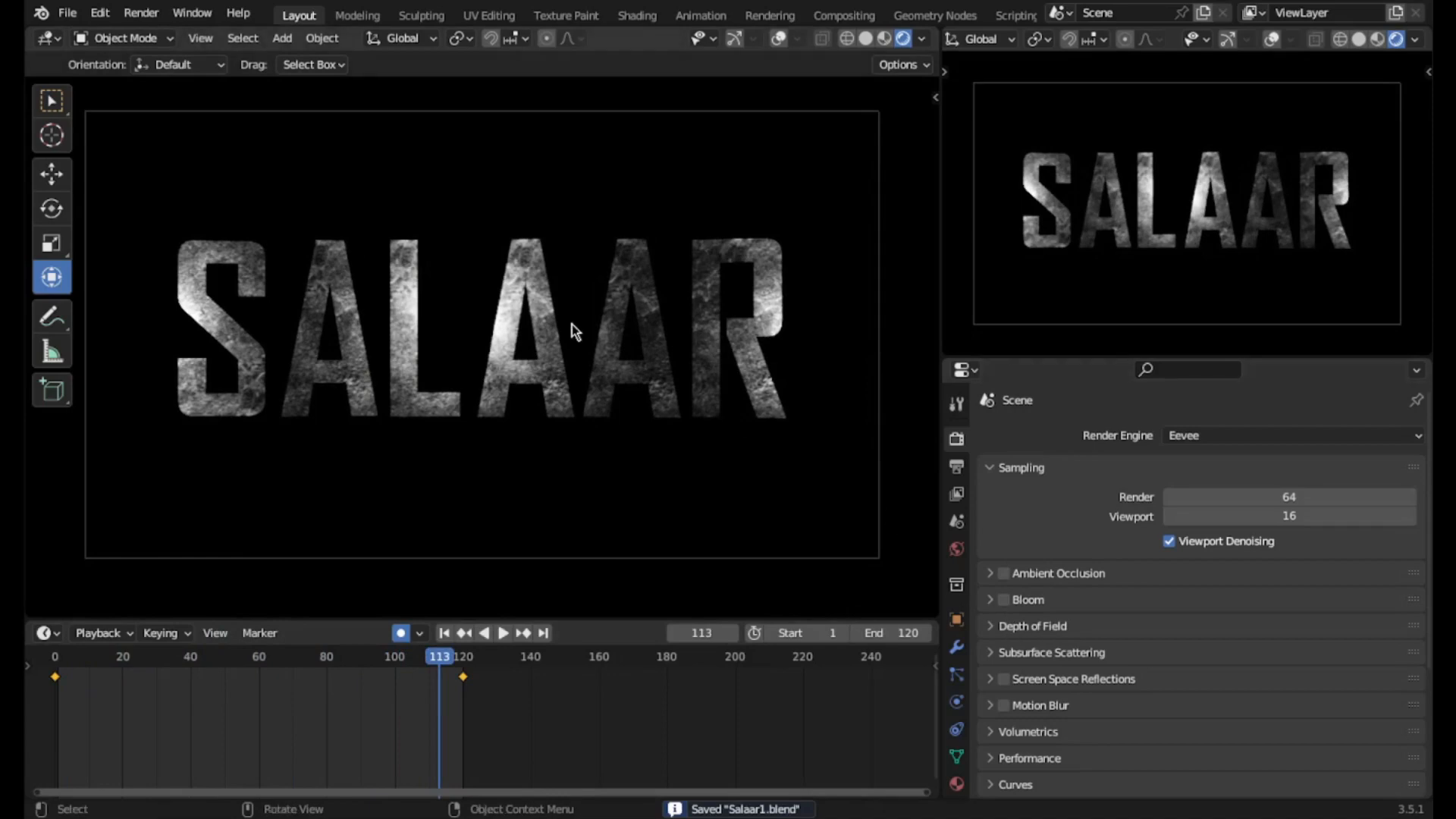
# - Show the gizmos and overlays again in the main viewport and view the letter S closely through the camera
pyautogui.moveTo(572, 325)
pyautogui.mouseDown(button='middle')
pyautogui.moveTo(584, 358)
pyautogui.moveTo(651, 346)
pyautogui.moveTo(703, 370)
pyautogui.moveTo(525, 341)
pyautogui.moveTo(558, 326)
pyautogui.mouseUp(button='middle')
pyautogui.scroll(6, 652, 344)
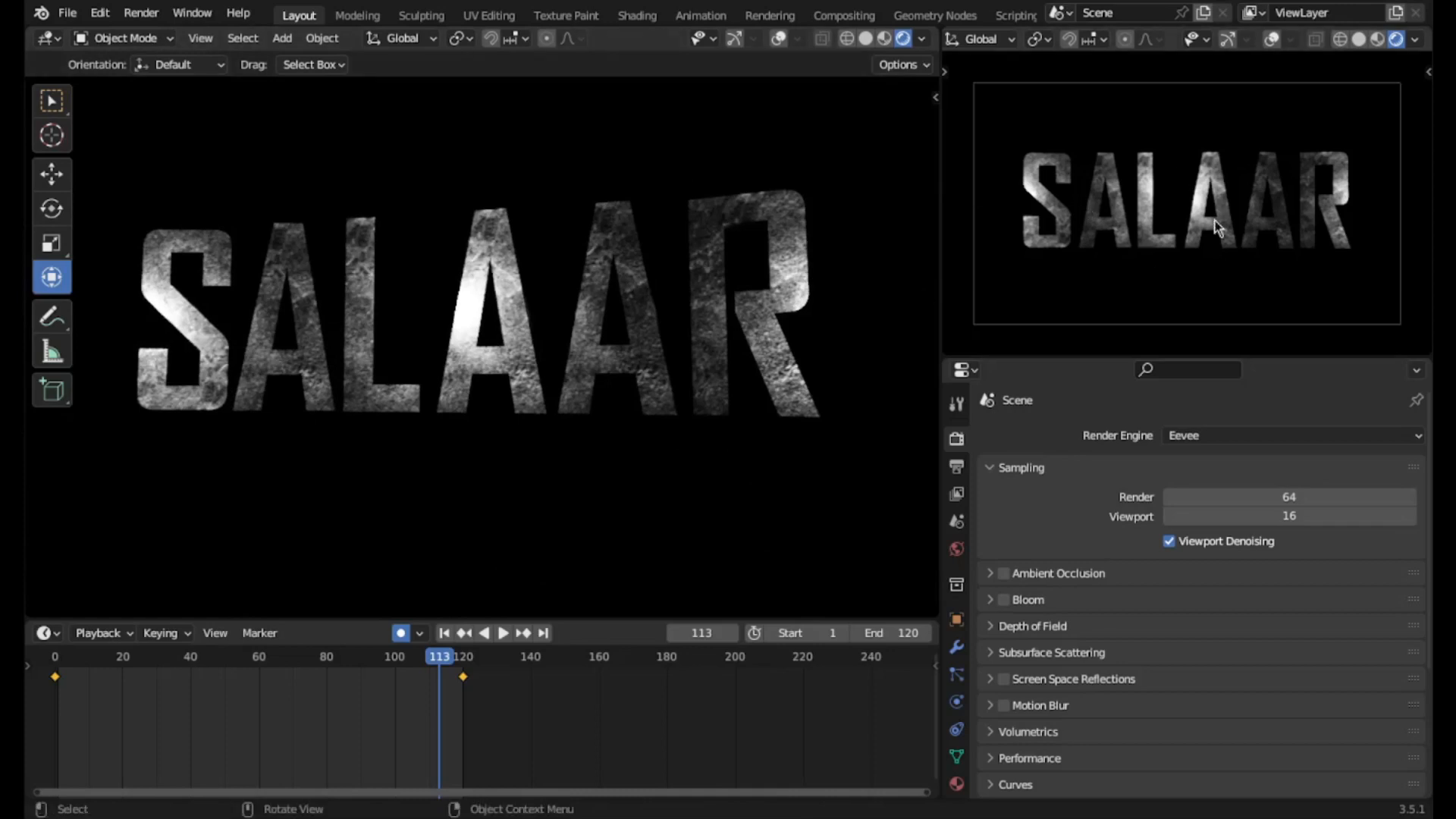
pyautogui.click(735, 38)
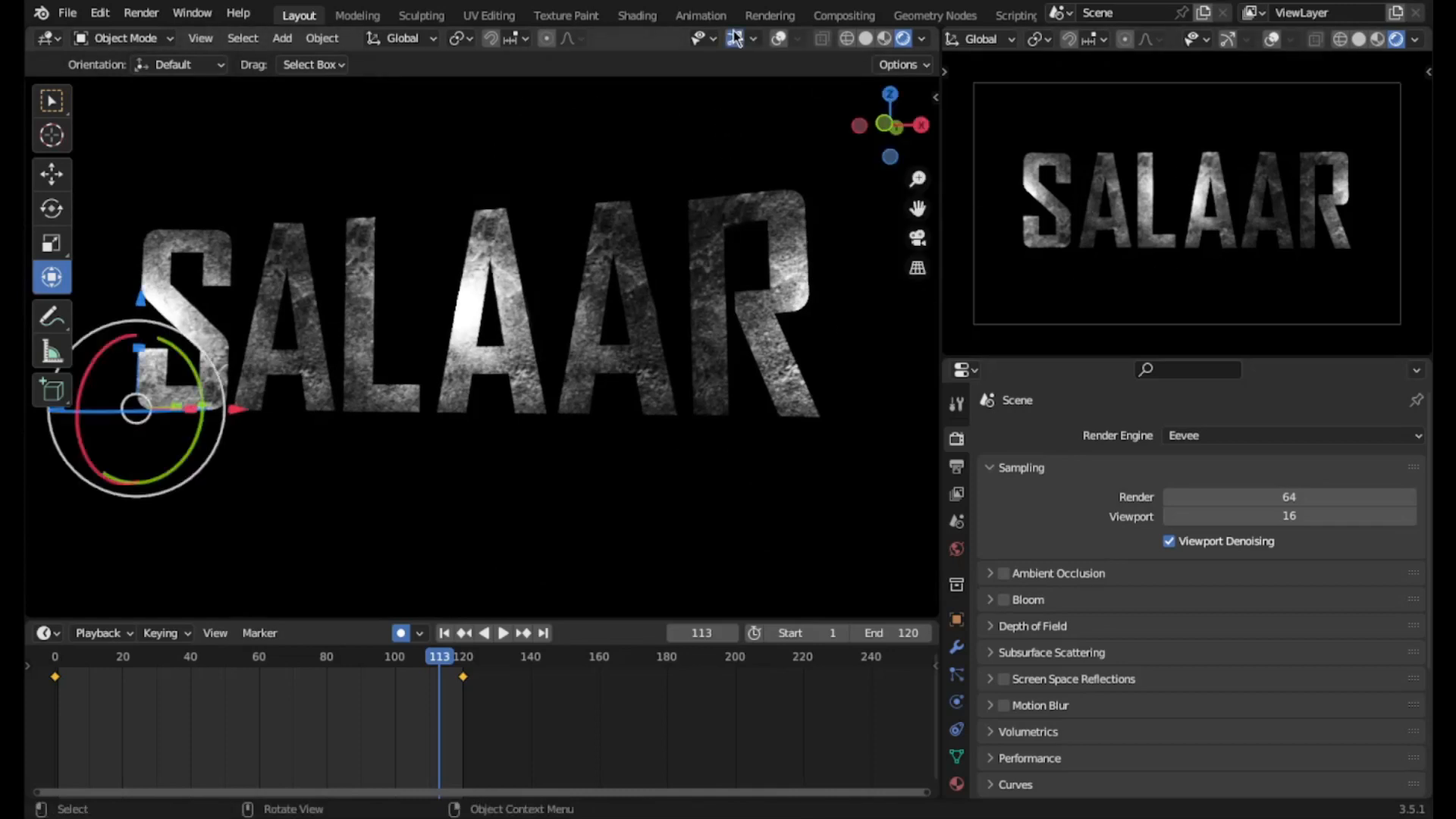
pyautogui.click(781, 38)
pyautogui.scroll(-3, 673, 261)
pyautogui.click(918, 240)
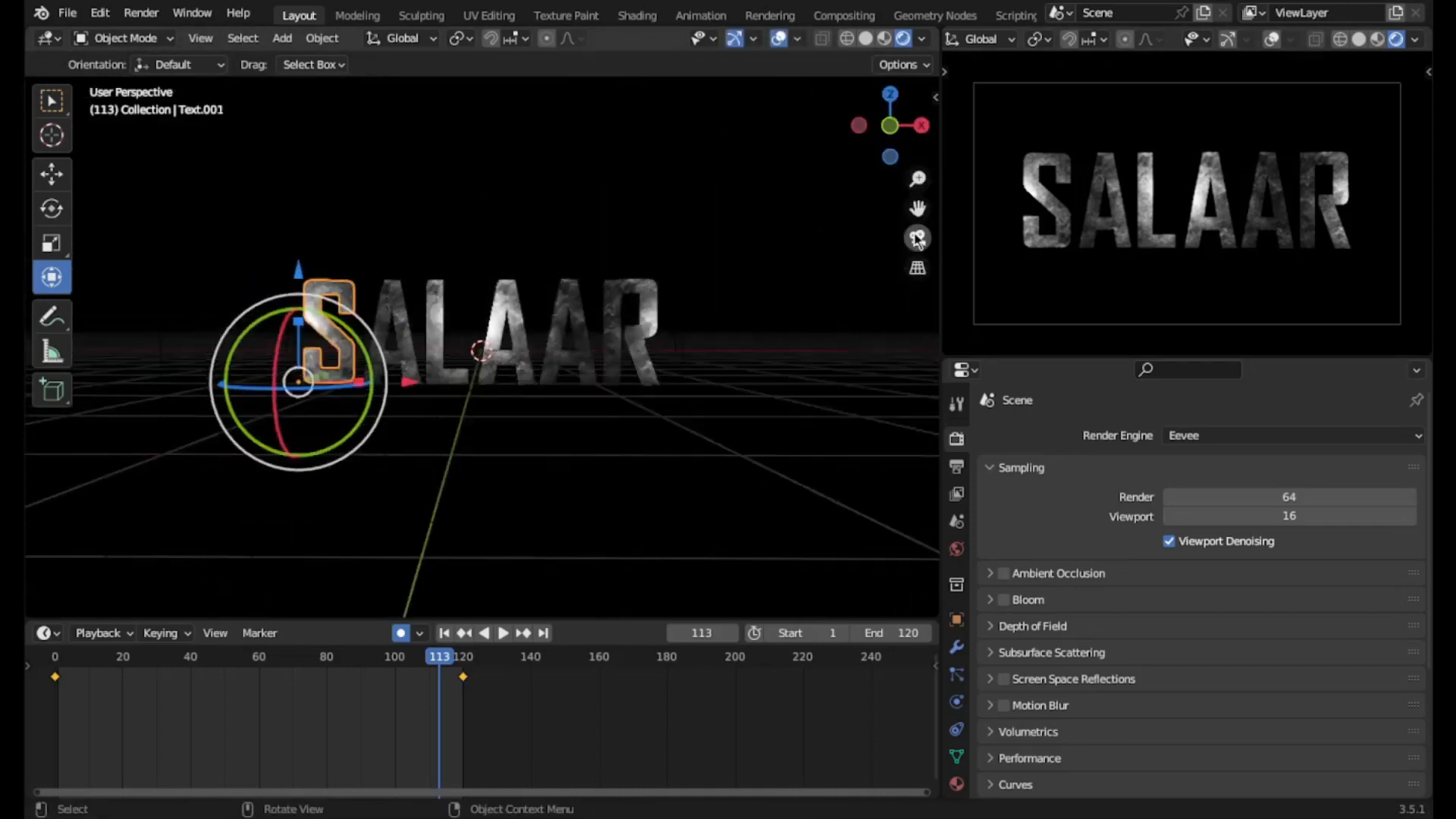
pyautogui.moveTo(920, 207); pyautogui.dragTo(1272, 232)
pyautogui.scroll(5, 535, 348)
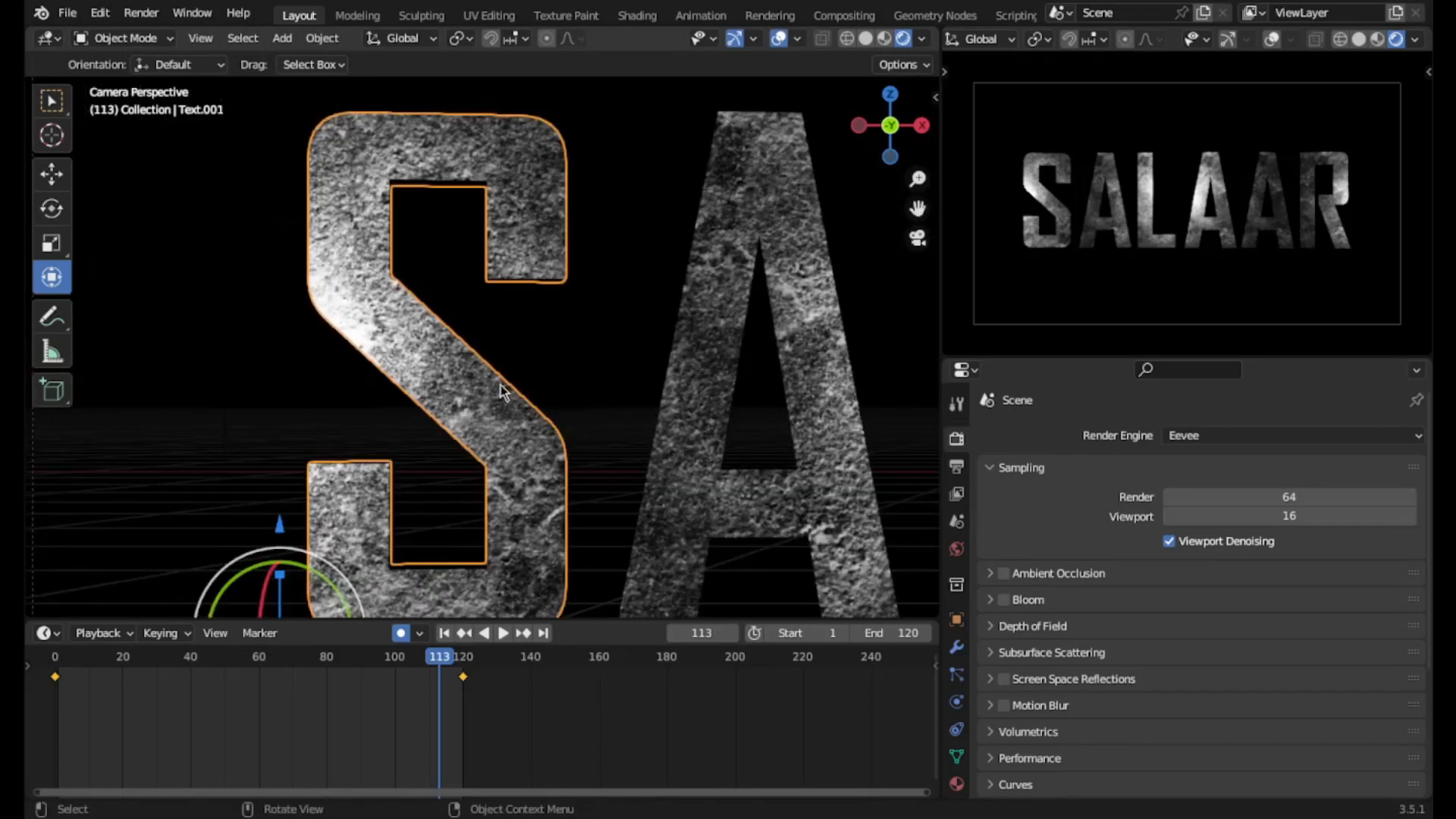
# - Turn off automatic keyframing and add a cube mesh to the scene
pyautogui.click(417, 634)
pyautogui.scroll(-2, 546, 292)
pyautogui.click(281, 38)
pyautogui.moveTo(303, 63)
pyautogui.click(457, 86)
# - Move the new cube across to the letter S at the start of the title
pyautogui.scroll(-2, 556, 312)
pyautogui.moveTo(880, 390); pyautogui.dragTo(611, 393)
pyautogui.scroll(3, 611, 394)
pyautogui.moveTo(598, 449); pyautogui.dragTo(645, 440)
pyautogui.moveTo(736, 375); pyautogui.dragTo(740, 389, button='middle')
# - Switch the second viewport to solid shading, show its gizmos and frame the letter S there
pyautogui.click(1359, 40)
pyautogui.moveTo(1244, 156); pyautogui.dragTo(1214, 186, button='middle')
pyautogui.click(1228, 40)
pyautogui.scroll(7, 1206, 197)
pyautogui.keyDown('shift'); pyautogui.moveTo(1100, 205); pyautogui.dragTo(1297, 190, button='middle'); pyautogui.keyUp('shift')
# - Scale the cube into a thin upright slab taller than the S and place it through the S's right side
pyautogui.moveTo(485, 348); pyautogui.dragTo(596, 371, button='middle')
pyautogui.scroll(5, 592, 375)
pyautogui.moveTo(460, 543); pyautogui.dragTo(449, 549)
pyautogui.moveTo(482, 483); pyautogui.dragTo(468, 490)
pyautogui.moveTo(433, 558); pyautogui.dragTo(434, 559)
pyautogui.moveTo(455, 520); pyautogui.dragTo(520, 516, button='middle')
pyautogui.moveTo(534, 493); pyautogui.dragTo(578, 500)
pyautogui.moveTo(596, 380); pyautogui.dragTo(598, 287)
pyautogui.moveTo(595, 345); pyautogui.dragTo(595, 330)
pyautogui.moveTo(607, 341); pyautogui.dragTo(488, 354, button='middle')
pyautogui.moveTo(246, 355); pyautogui.dragTo(217, 356)
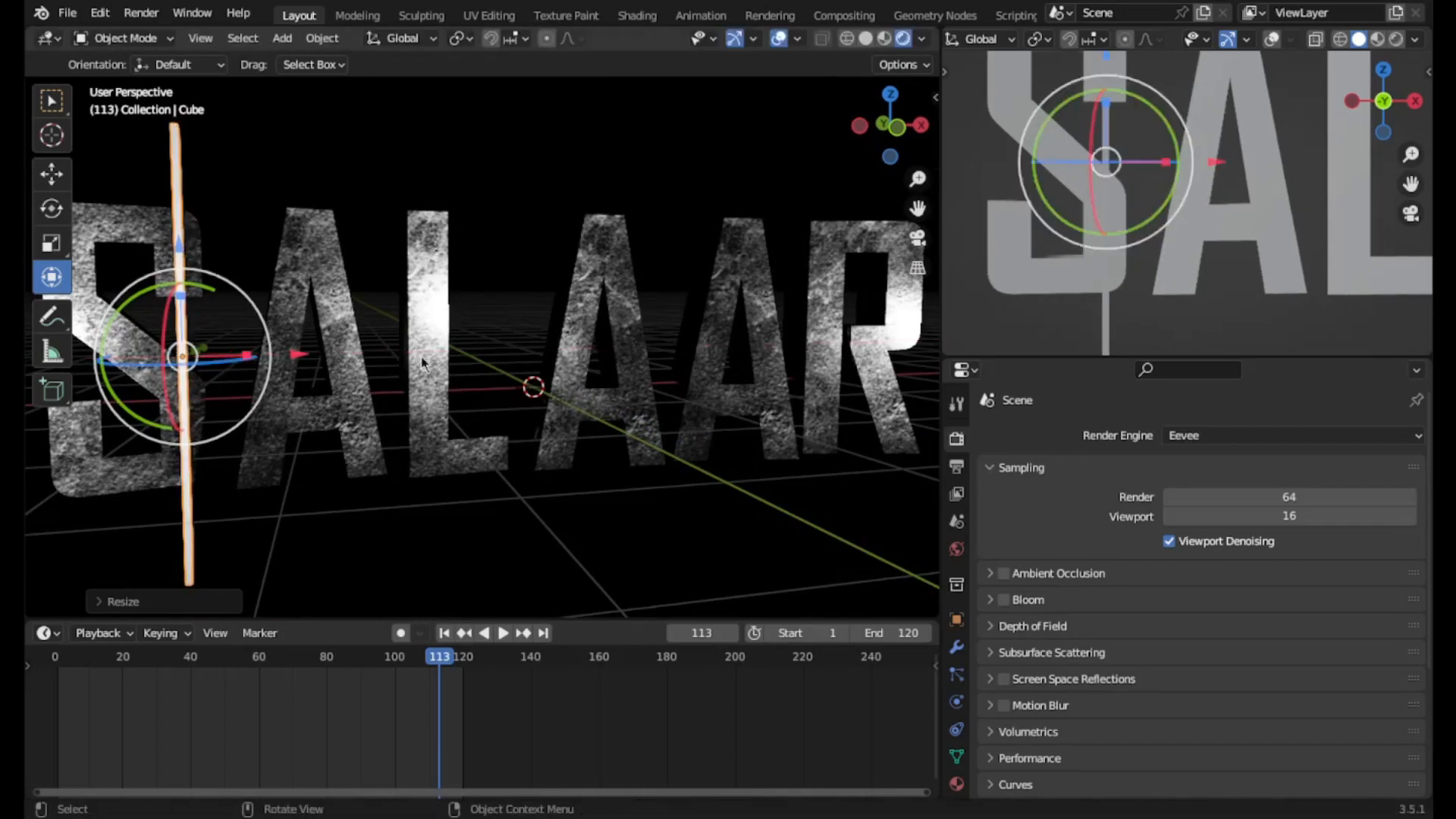
pyautogui.moveTo(180, 298); pyautogui.dragTo(180, 316)
# - Cut the letter S with the slab using a Boolean modifier set to Difference, and apply the modifier
pyautogui.click(138, 341)
pyautogui.click(957, 647)
pyautogui.click(1092, 436)
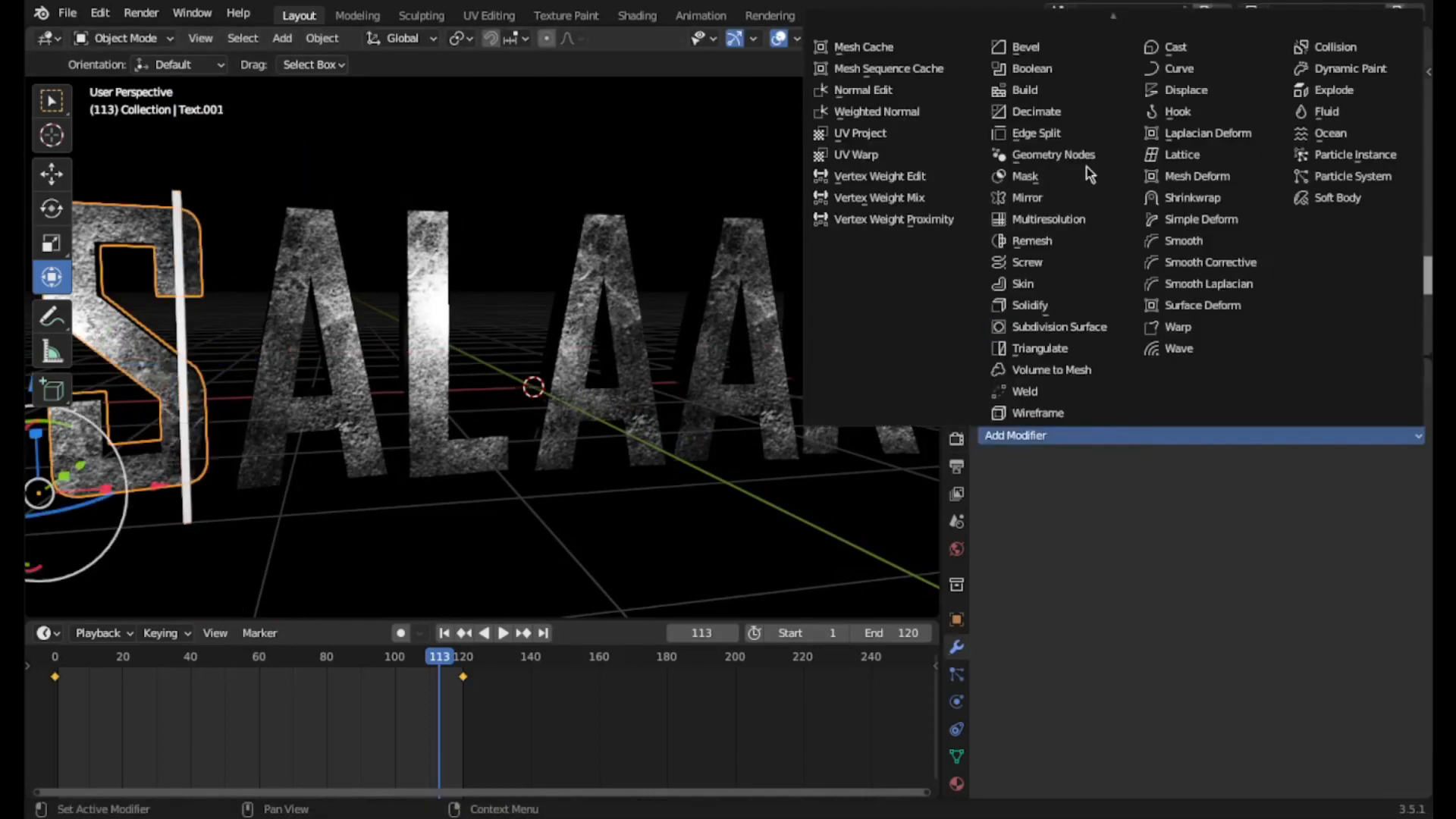
pyautogui.click(1037, 74)
pyautogui.click(1388, 547)
pyautogui.click(179, 216)
pyautogui.click(1366, 468)
pyautogui.click(1351, 490)
# - Move the slab from the S to the first A's right leg and set the second viewport to rendered shading
pyautogui.click(181, 334)
pyautogui.moveTo(291, 353); pyautogui.dragTo(425, 352)
pyautogui.click(1396, 39)
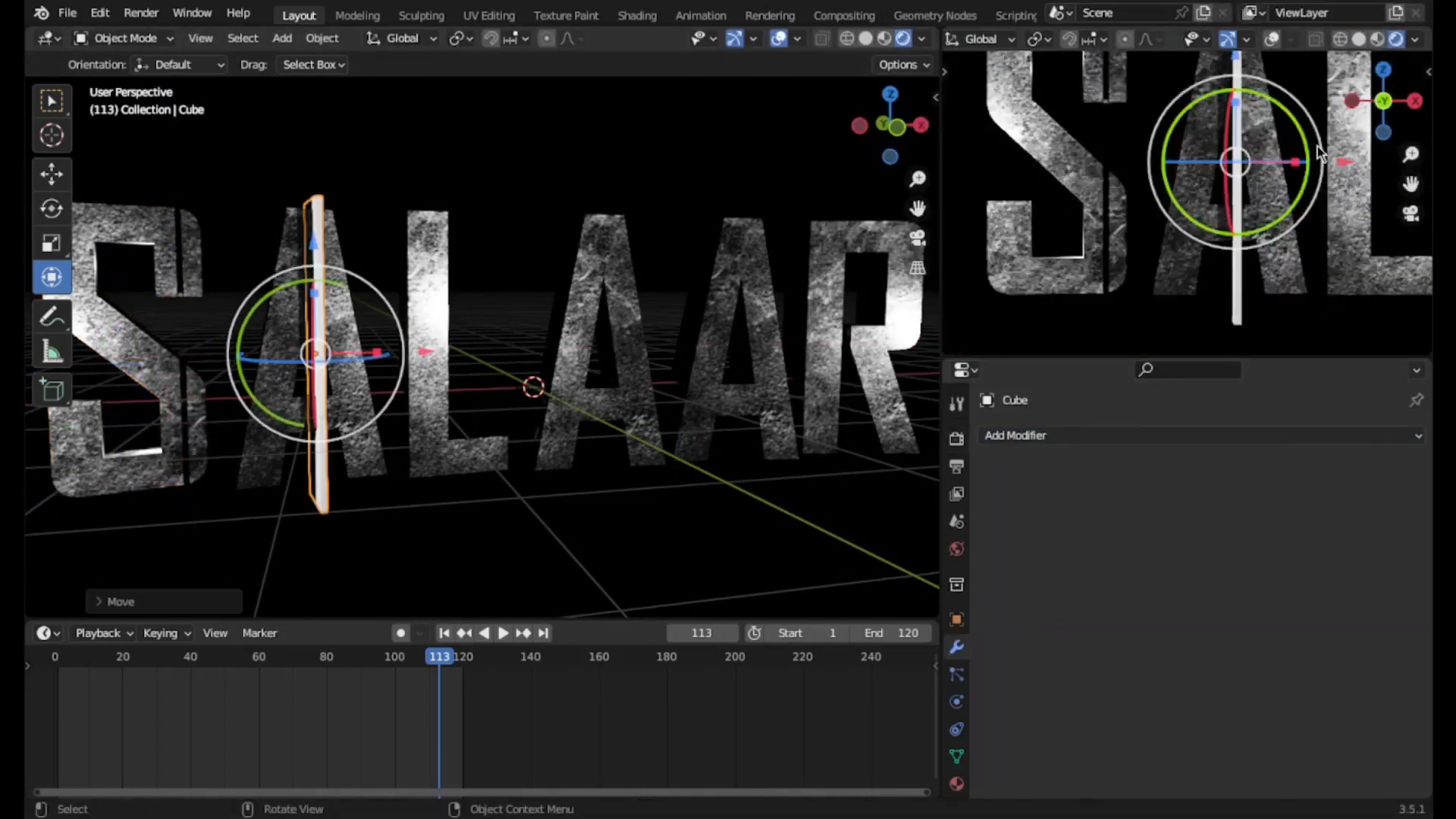
pyautogui.scroll(-3, 1274, 182)
pyautogui.keyDown('shift'); pyautogui.moveTo(1274, 182); pyautogui.dragTo(1112, 206, button='middle'); pyautogui.keyUp('shift')
pyautogui.scroll(-2, 1092, 208)
pyautogui.scroll(5, 480, 396)
pyautogui.scroll(-2, 424, 379)
pyautogui.moveTo(302, 358); pyautogui.dragTo(396, 350)
pyautogui.moveTo(396, 350); pyautogui.dragTo(365, 346, button='middle')
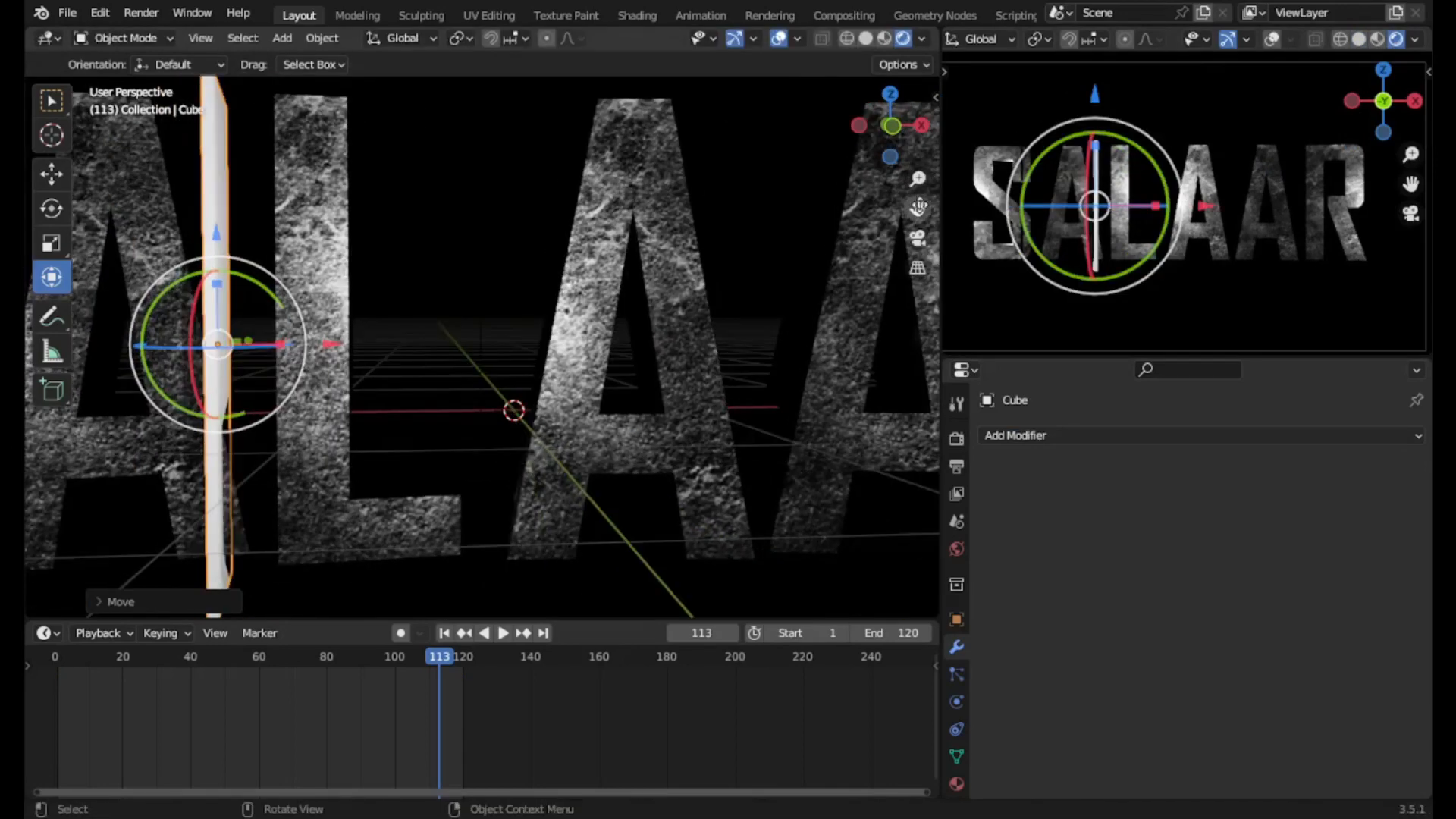
# - Fine-tune the slab's sideways position so that it passes through the first A's right leg
pyautogui.scroll(4, 220, 424)
pyautogui.moveTo(295, 252); pyautogui.dragTo(350, 250)
pyautogui.moveTo(350, 250); pyautogui.dragTo(374, 268, button='middle')
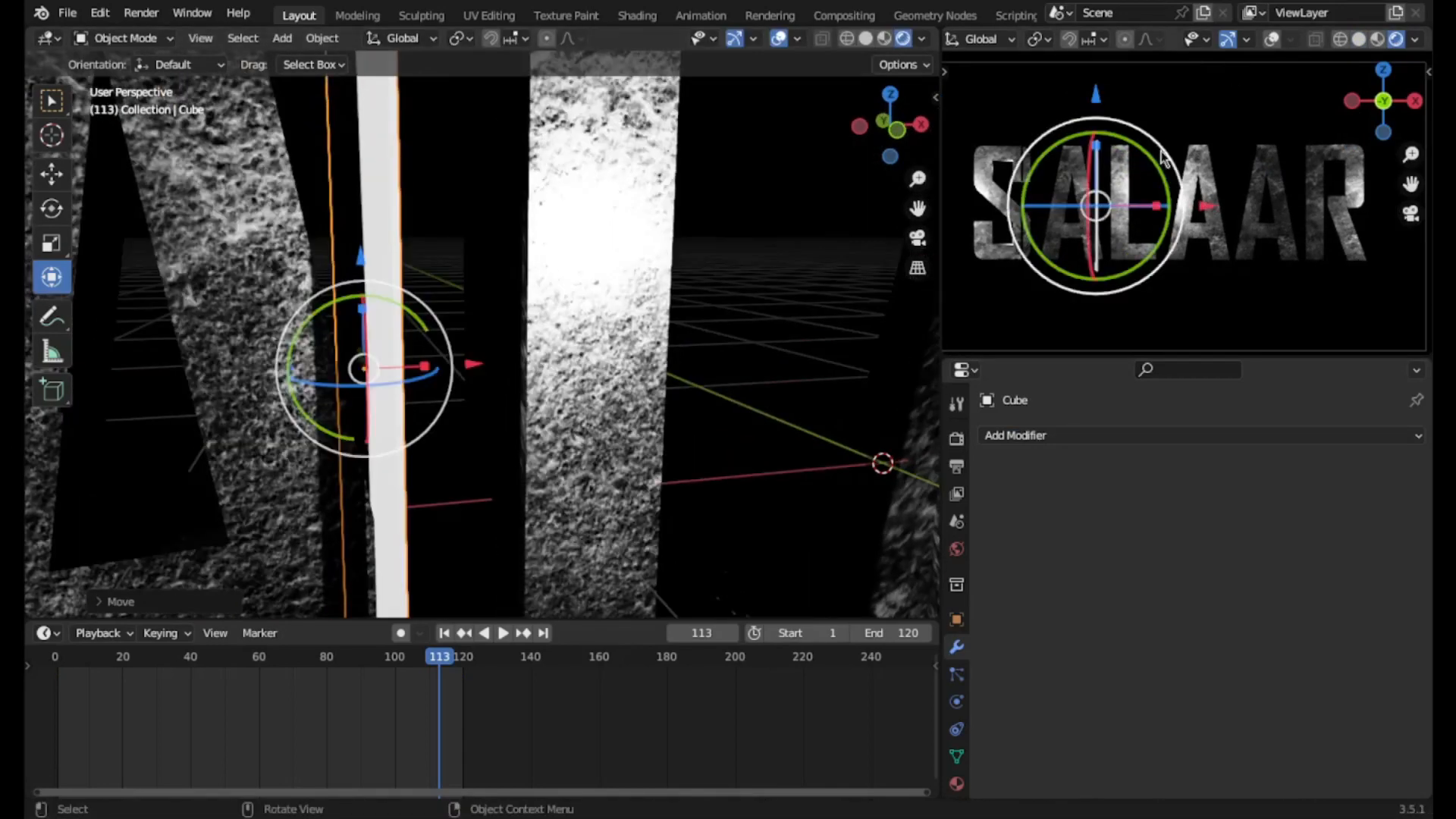
pyautogui.scroll(9, 1096, 235)
pyautogui.scroll(-3, 1092, 250)
pyautogui.moveTo(394, 385); pyautogui.dragTo(389, 385)
pyautogui.scroll(4, 1082, 272)
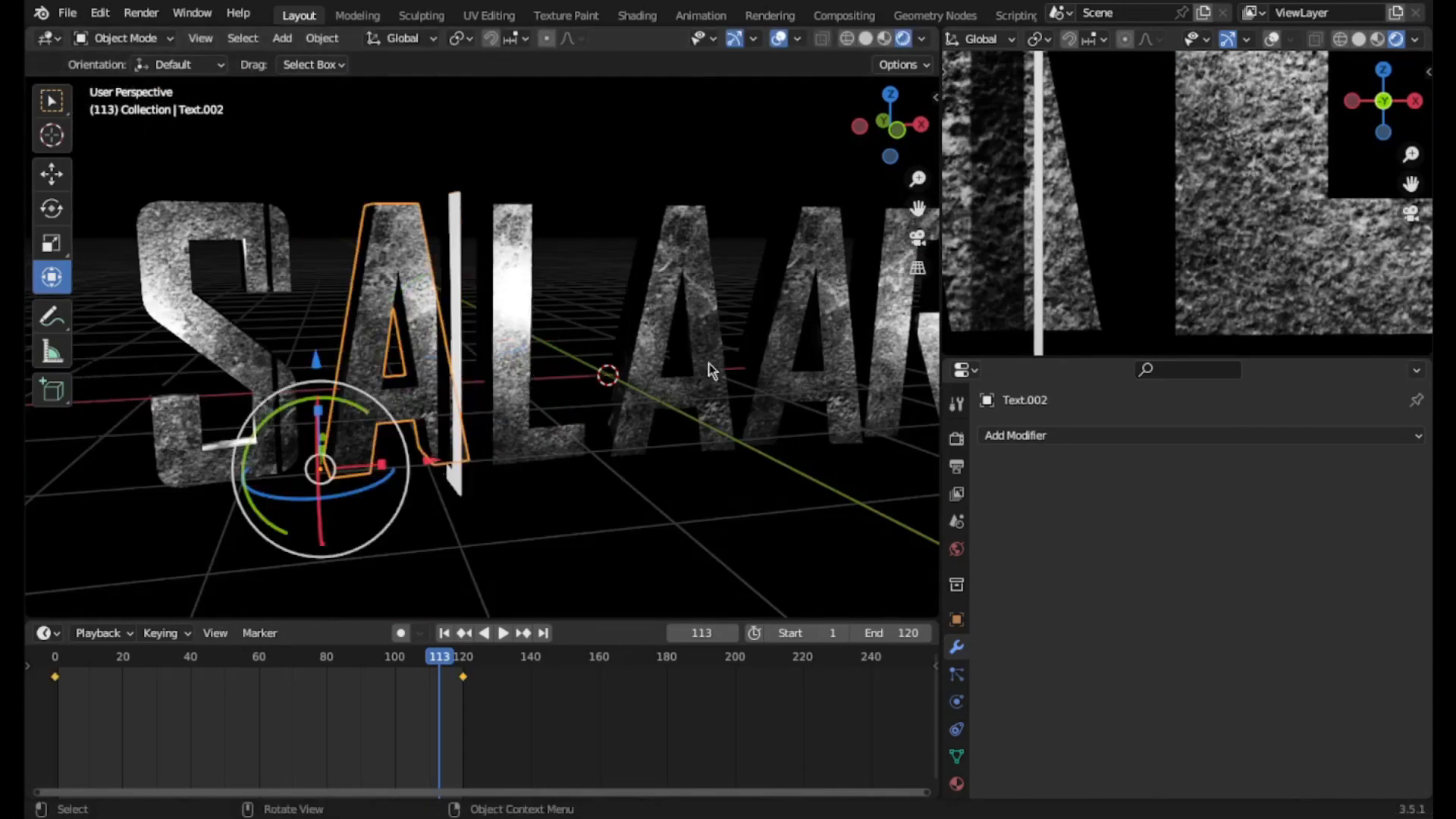
# - Cut the first A with the slab using a Boolean Difference modifier with Cube as the object, and apply it
pyautogui.click(1047, 435)
pyautogui.click(1138, 494)
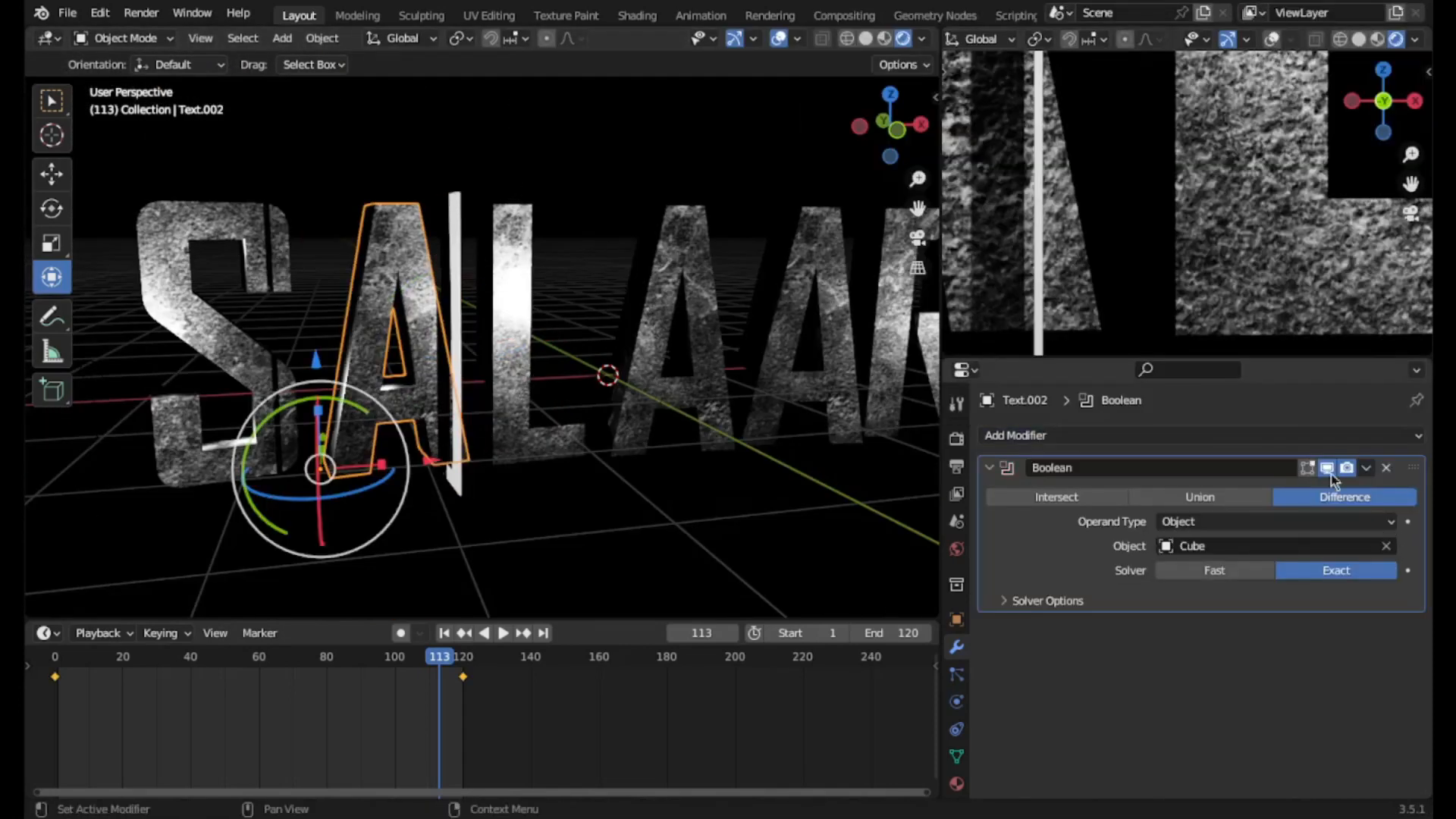
# - Place the slab along the right side of the L's vertical stem and adjust its rotation
pyautogui.click(1037, 227)
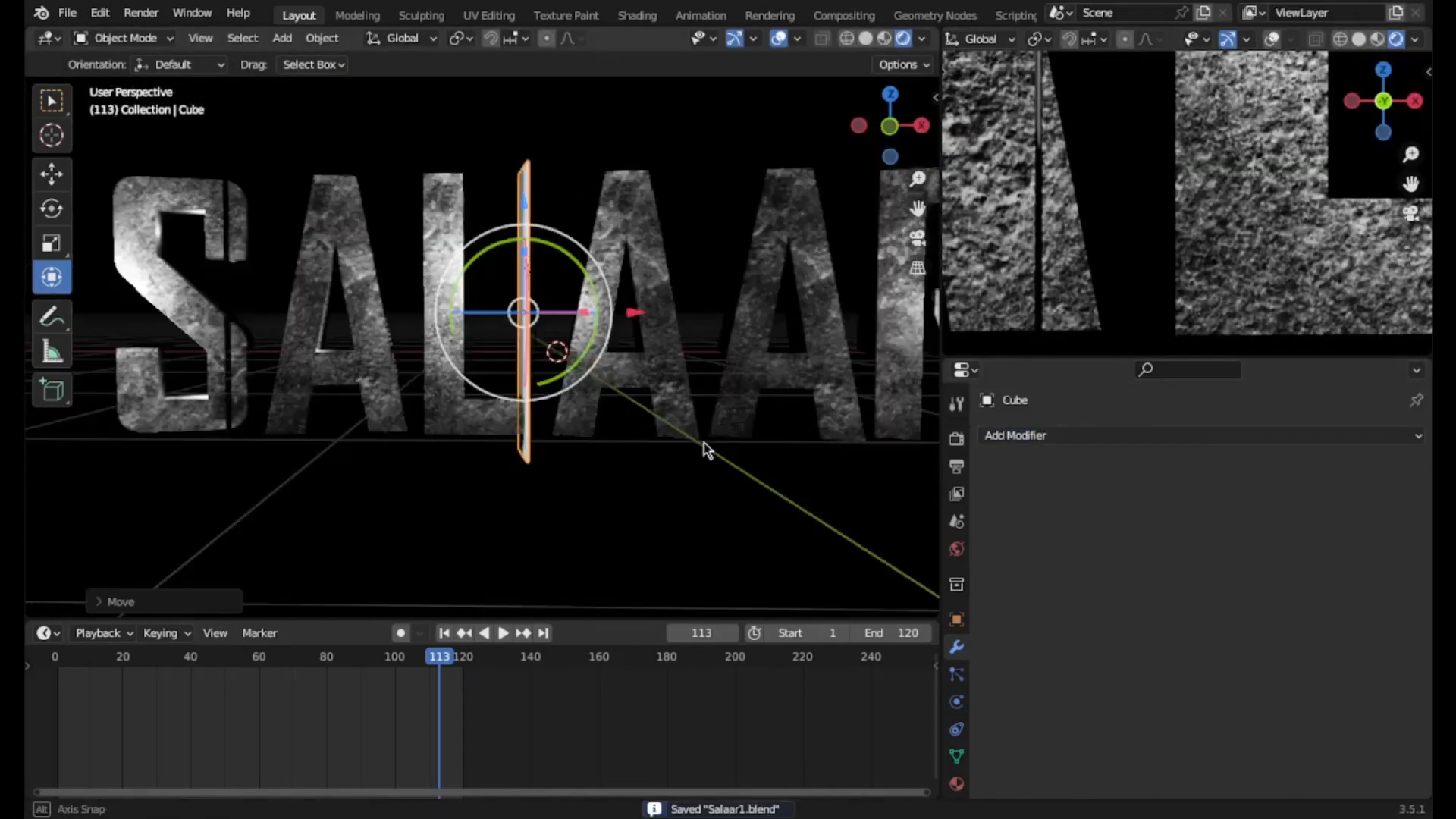
pyautogui.scroll(-5, 1343, 243)
pyautogui.scroll(2, 1343, 242)
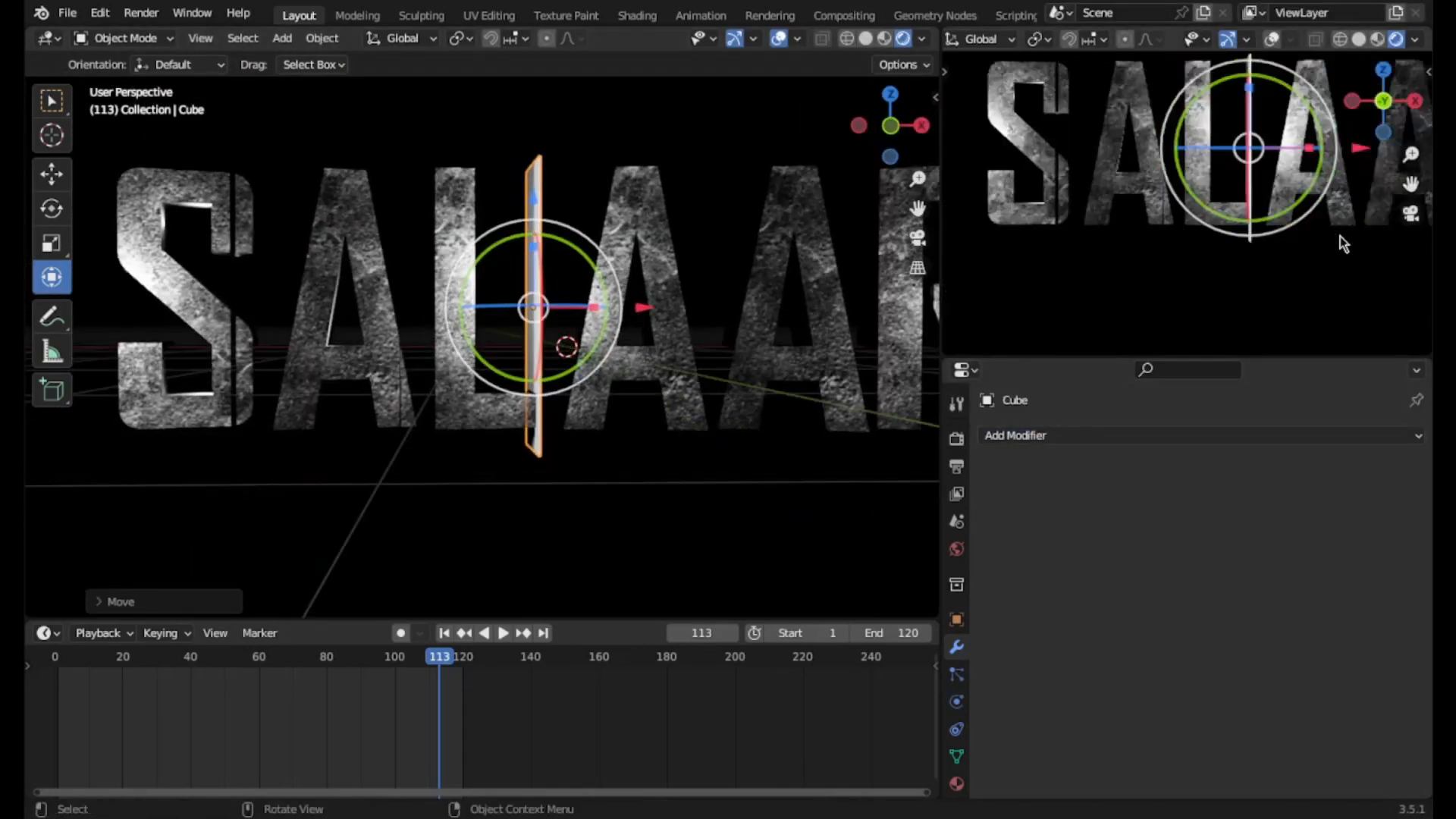
pyautogui.moveTo(557, 389); pyautogui.dragTo(553, 416, button='middle')
pyautogui.moveTo(644, 339); pyautogui.dragTo(575, 349)
pyautogui.scroll(8, 485, 356)
pyautogui.moveTo(379, 398); pyautogui.dragTo(334, 433, button='middle')
pyautogui.scroll(10, 1316, 243)
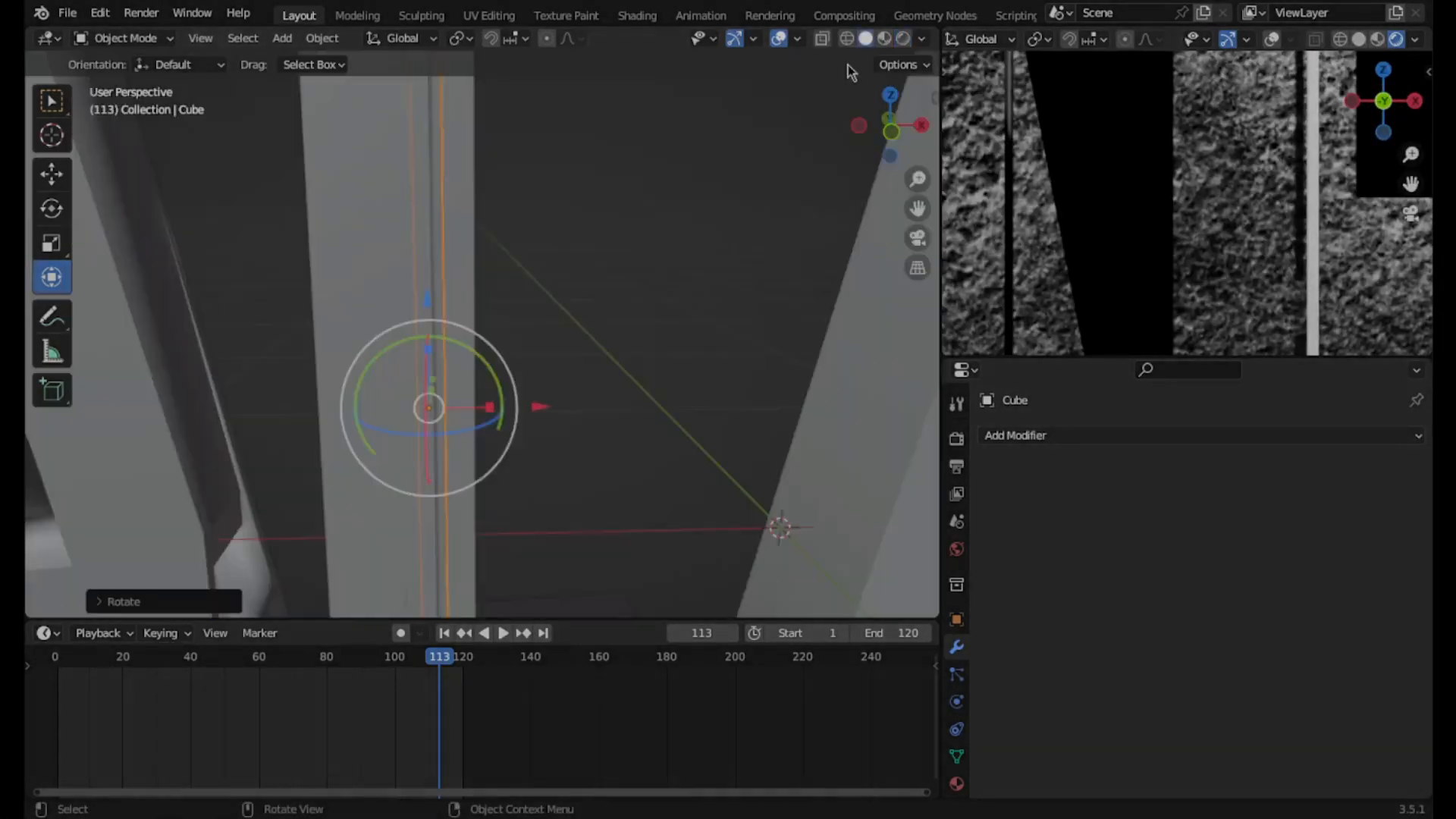
pyautogui.moveTo(652, 425); pyautogui.dragTo(721, 471, button='middle')
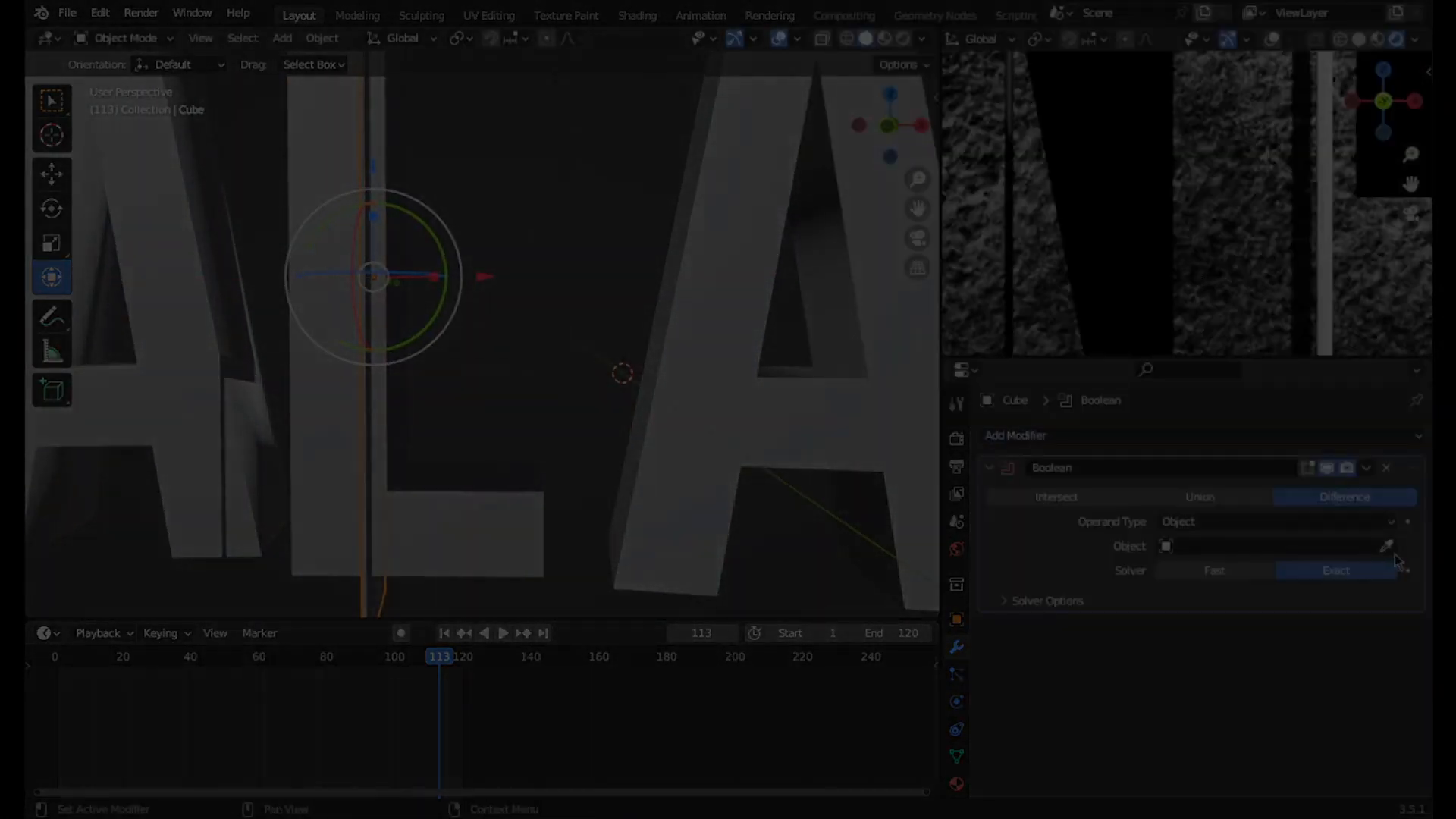